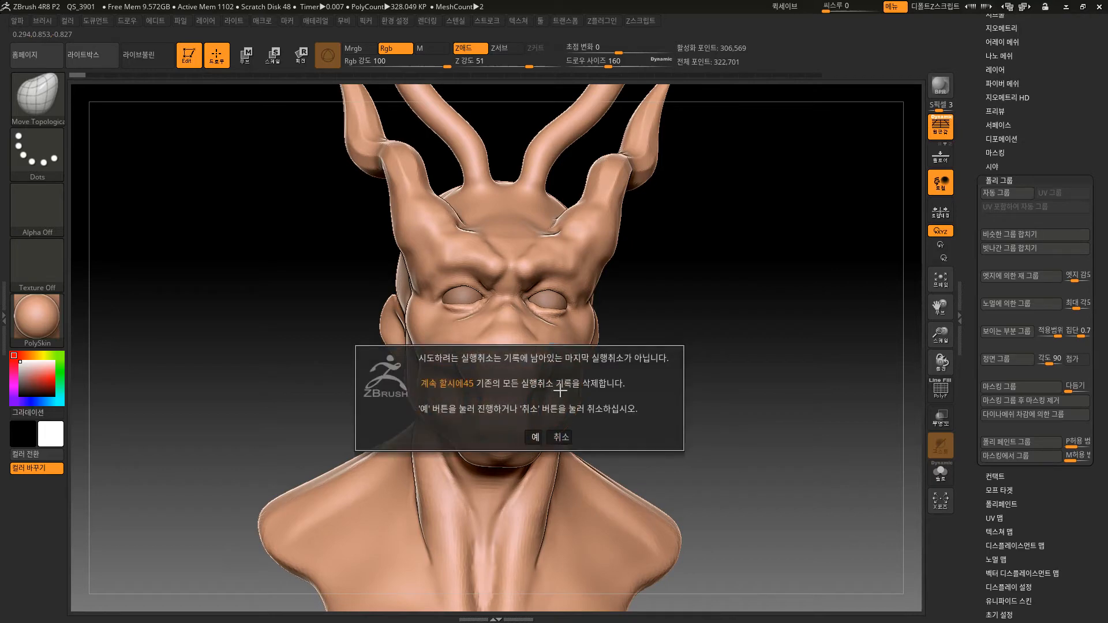
# Accept deleting the remaining undo history and reshape the muzzle and cheeks with the Move Topological and Smooth brushes.
pyautogui.click(537, 437)
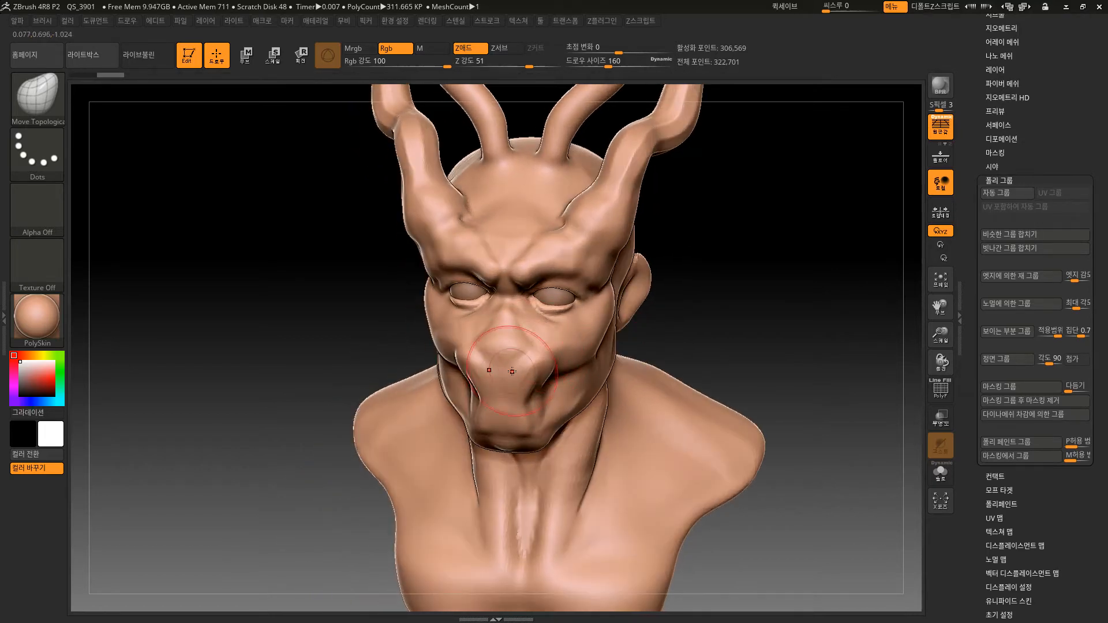
pyautogui.moveTo(706, 282)
pyautogui.mouseDown()
pyautogui.moveTo(536, 373)
pyautogui.moveTo(604, 420)
pyautogui.moveTo(614, 392)
pyautogui.moveTo(569, 400)
pyautogui.moveTo(600, 411)
pyautogui.mouseUp()
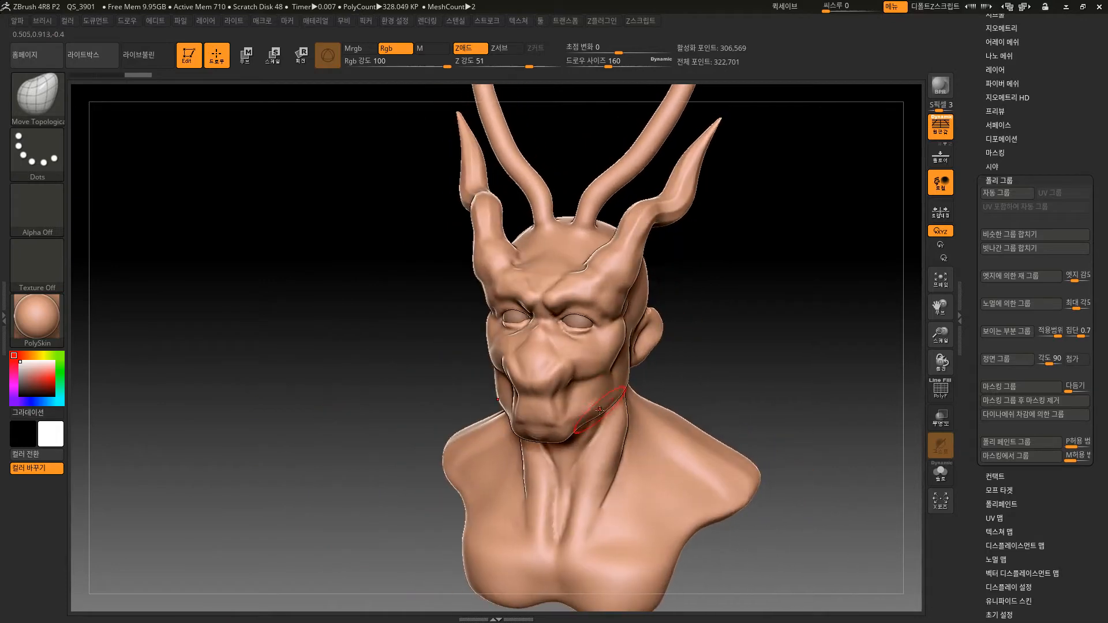
pyautogui.press('shift')
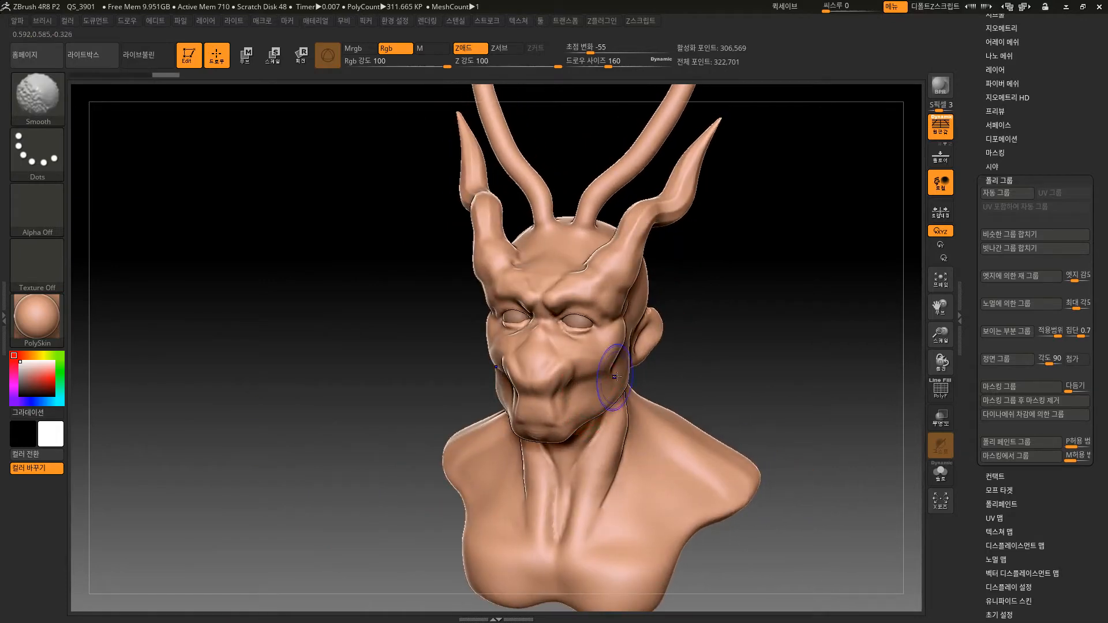
pyautogui.moveTo(701, 378)
pyautogui.mouseDown()
pyautogui.moveTo(618, 378)
pyautogui.moveTo(663, 369)
pyautogui.mouseUp()
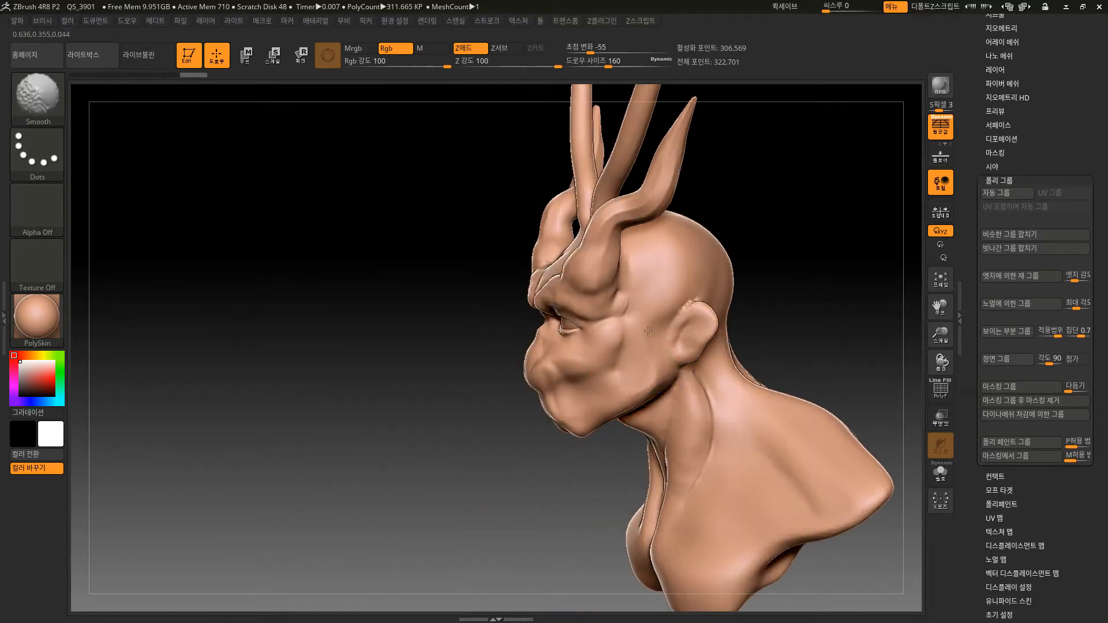
pyautogui.moveTo(459, 474); pyautogui.dragTo(505, 436)
pyautogui.keyDown('alt'); pyautogui.moveTo(728, 259); pyautogui.dragTo(728, 234); pyautogui.keyUp('alt')
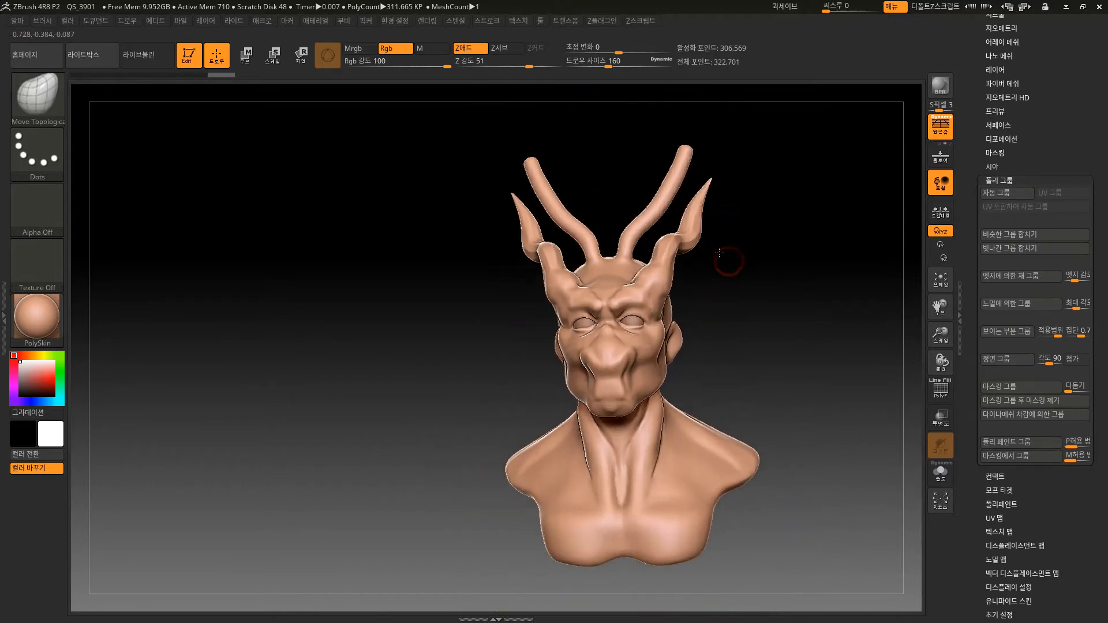
# Pull the nose and muzzle into a fuller, protruding snout with the Move Topological brush.
pyautogui.keyDown('alt'); pyautogui.moveTo(749, 293); pyautogui.dragTo(734, 250); pyautogui.keyUp('alt')
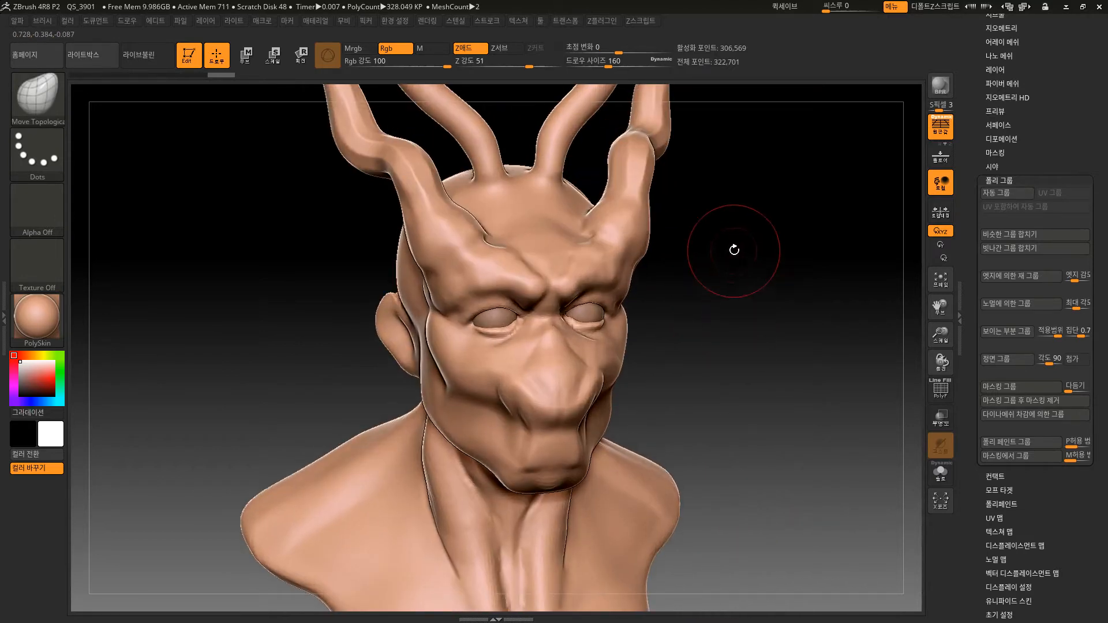
pyautogui.moveTo(714, 377)
pyautogui.keyDown('alt'); pyautogui.mouseDown()
pyautogui.moveTo(714, 327)
pyautogui.moveTo(721, 401)
pyautogui.moveTo(702, 331)
pyautogui.moveTo(723, 391)
pyautogui.moveTo(764, 389)
pyautogui.moveTo(687, 440)
pyautogui.mouseUp(); pyautogui.keyUp('alt')
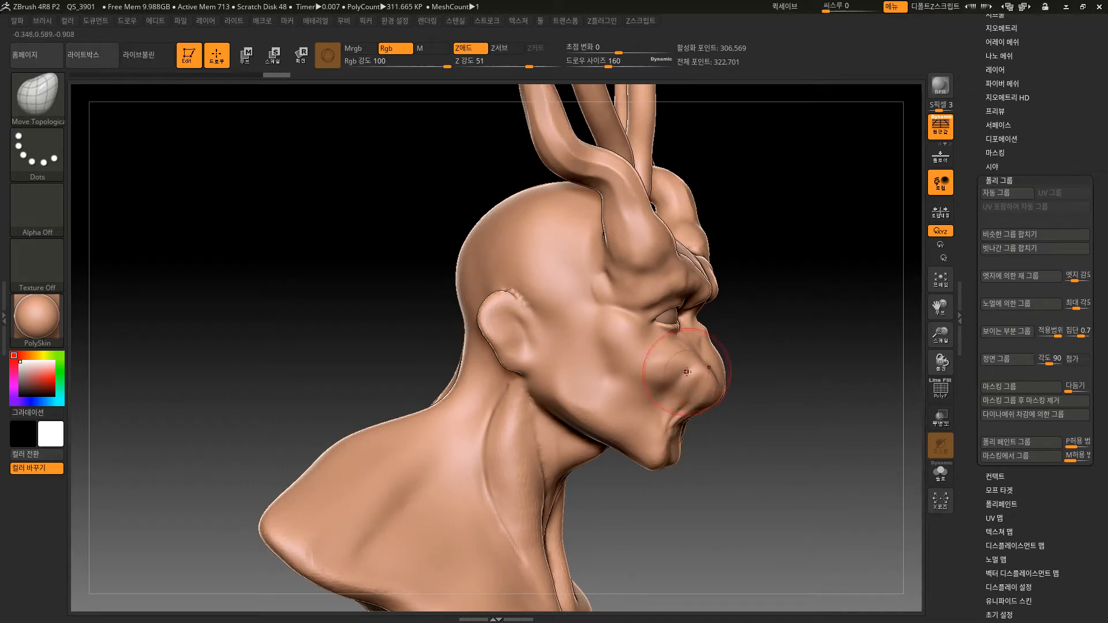
pyautogui.moveTo(735, 457); pyautogui.dragTo(621, 434)
pyautogui.keyDown('shift'); pyautogui.moveTo(654, 383); pyautogui.dragTo(668, 368); pyautogui.keyUp('shift')
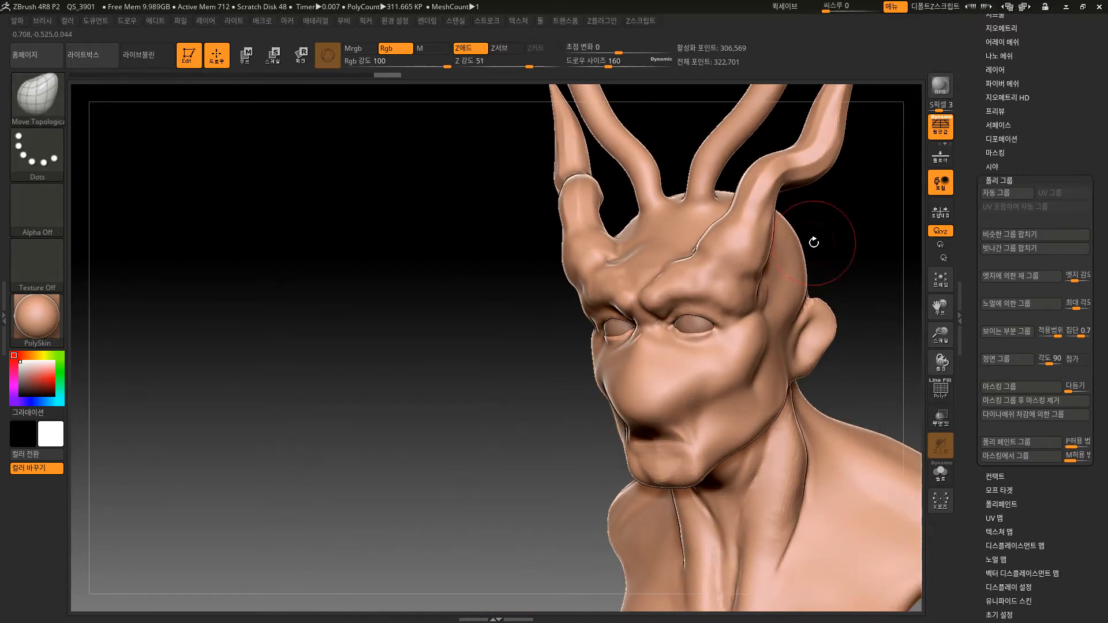
# Hide the polygroups of the large side horns and of the thinner horns on top of the head.
pyautogui.moveTo(839, 232); pyautogui.dragTo(709, 289)
pyautogui.keyDown('ctrl'); pyautogui.keyDown('shift'); pyautogui.click(709, 288); pyautogui.keyUp('shift'); pyautogui.keyUp('ctrl')
pyautogui.keyDown('ctrl'); pyautogui.keyDown('shift'); pyautogui.moveTo(787, 307); pyautogui.dragTo(834, 335); pyautogui.keyUp('shift'); pyautogui.keyUp('ctrl')
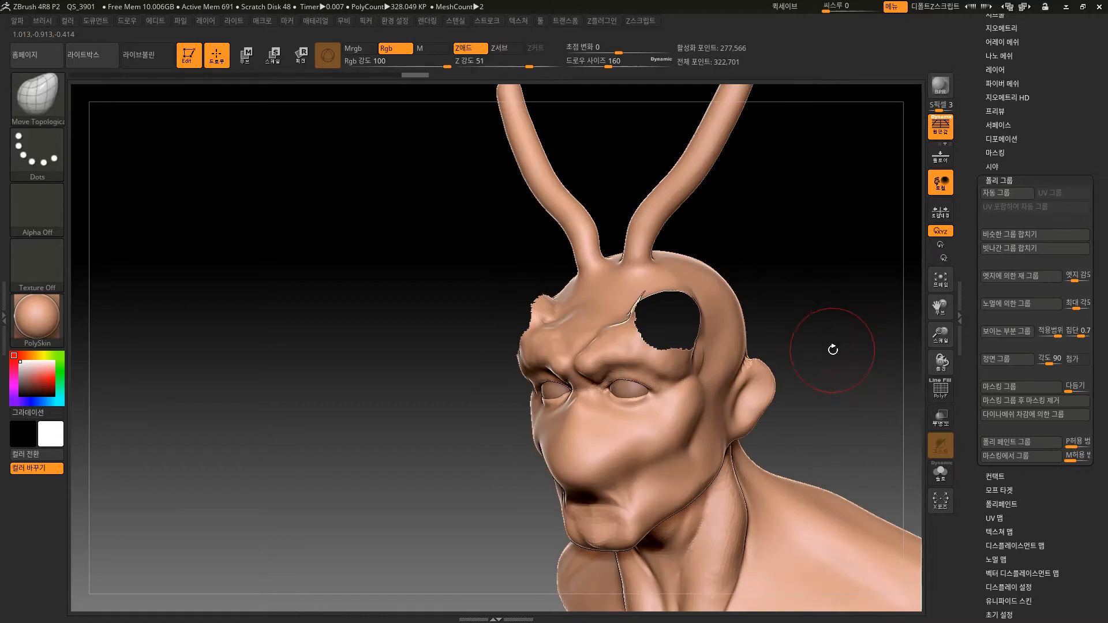
pyautogui.moveTo(831, 347); pyautogui.dragTo(777, 359)
pyautogui.keyDown('ctrl'); pyautogui.keyDown('shift'); pyautogui.click(648, 245); pyautogui.keyUp('shift'); pyautogui.keyUp('ctrl')
pyautogui.moveTo(752, 293); pyautogui.dragTo(782, 296)
pyautogui.moveTo(780, 353)
pyautogui.keyDown('alt'); pyautogui.mouseDown()
pyautogui.moveTo(731, 292)
pyautogui.moveTo(730, 322)
pyautogui.moveTo(694, 377)
pyautogui.mouseUp(); pyautogui.keyUp('alt')
pyautogui.hotkey('ctrl', 'shift')
pyautogui.moveTo(499, 505); pyautogui.dragTo(502, 482)
pyautogui.moveTo(642, 388); pyautogui.dragTo(705, 381)
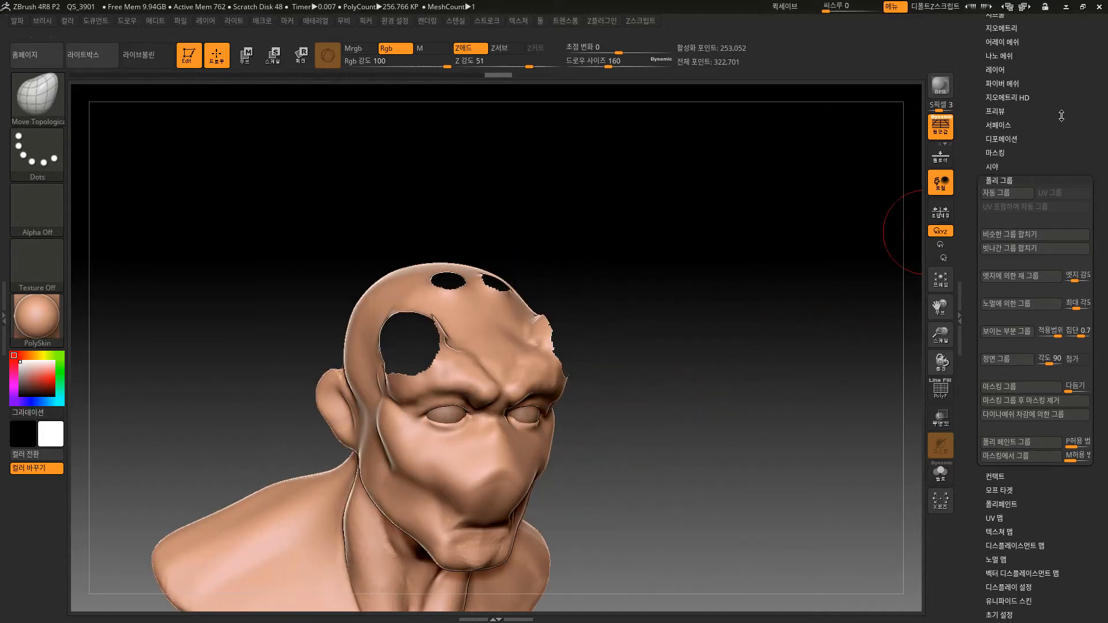
# Try to remesh the bust with DynaMesh while the horns are hidden, and switch DynaMesh off.
pyautogui.moveTo(1061, 115); pyautogui.dragTo(1058, 323)
pyautogui.click(1006, 268)
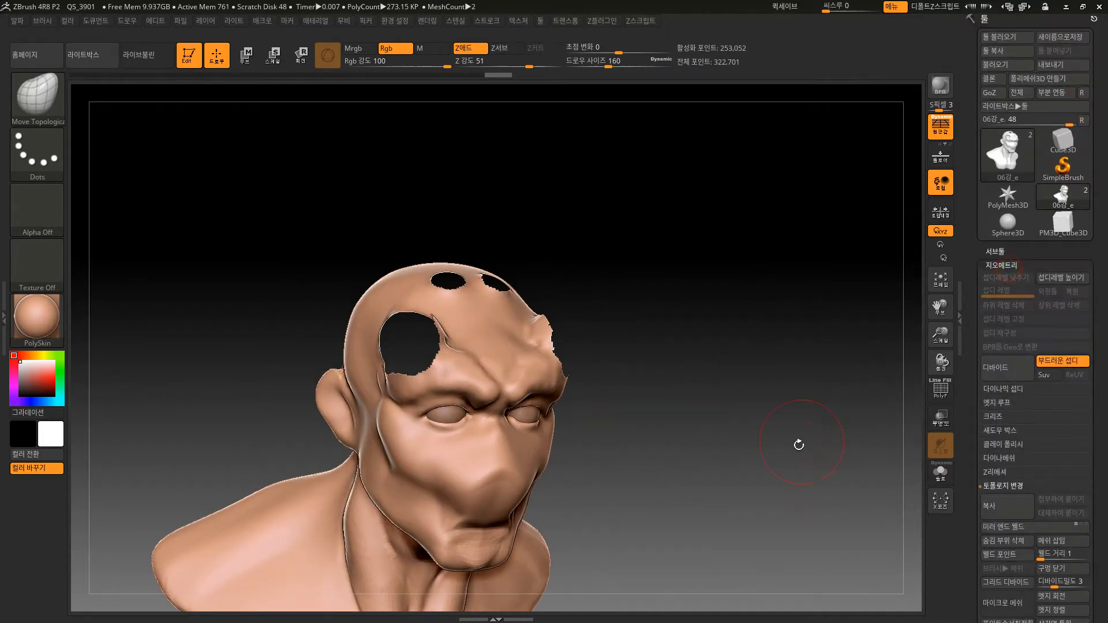
pyautogui.keyDown('alt'); pyautogui.moveTo(799, 445); pyautogui.dragTo(847, 416); pyautogui.keyUp('alt')
pyautogui.click(1002, 458)
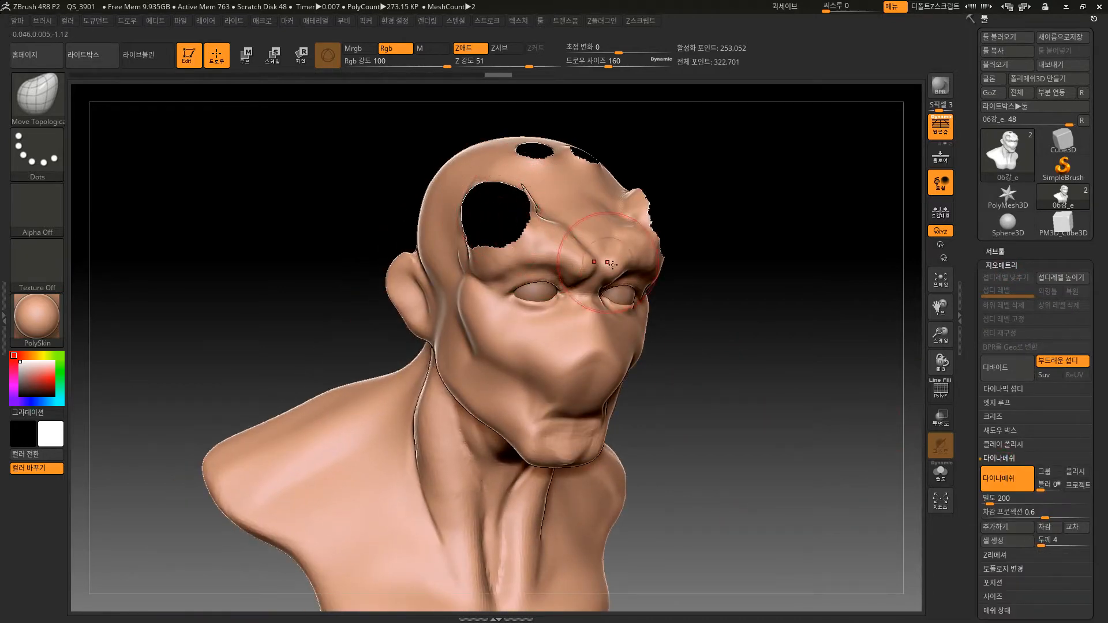
pyautogui.keyDown('ctrl'); pyautogui.moveTo(725, 389); pyautogui.dragTo(842, 501); pyautogui.keyUp('ctrl')
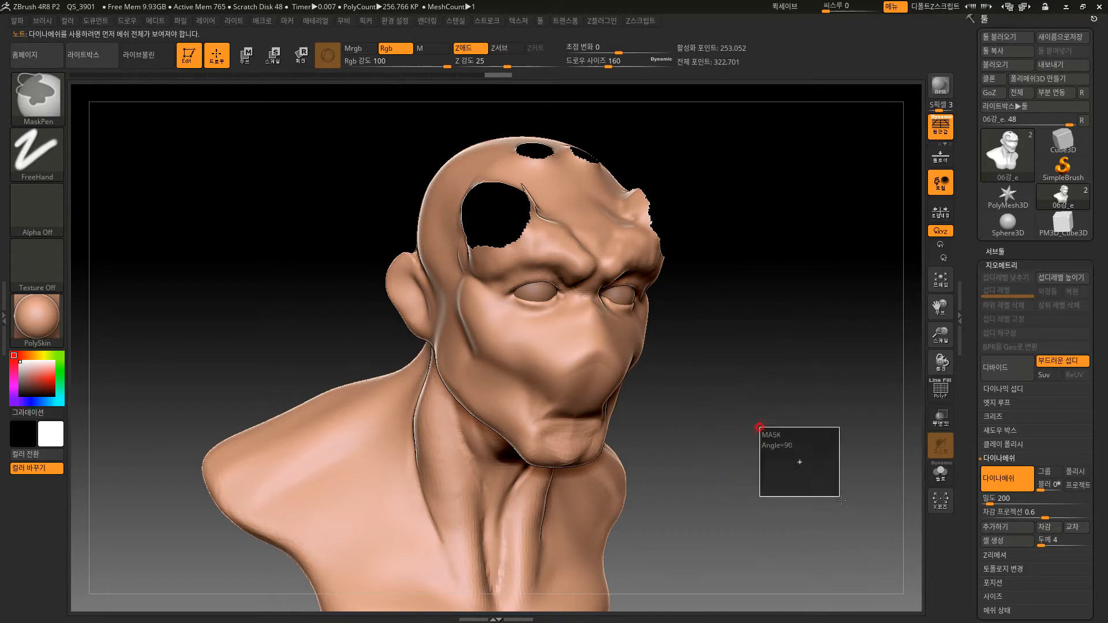
pyautogui.keyDown('shift'); pyautogui.moveTo(725, 394); pyautogui.dragTo(681, 371); pyautogui.keyUp('shift')
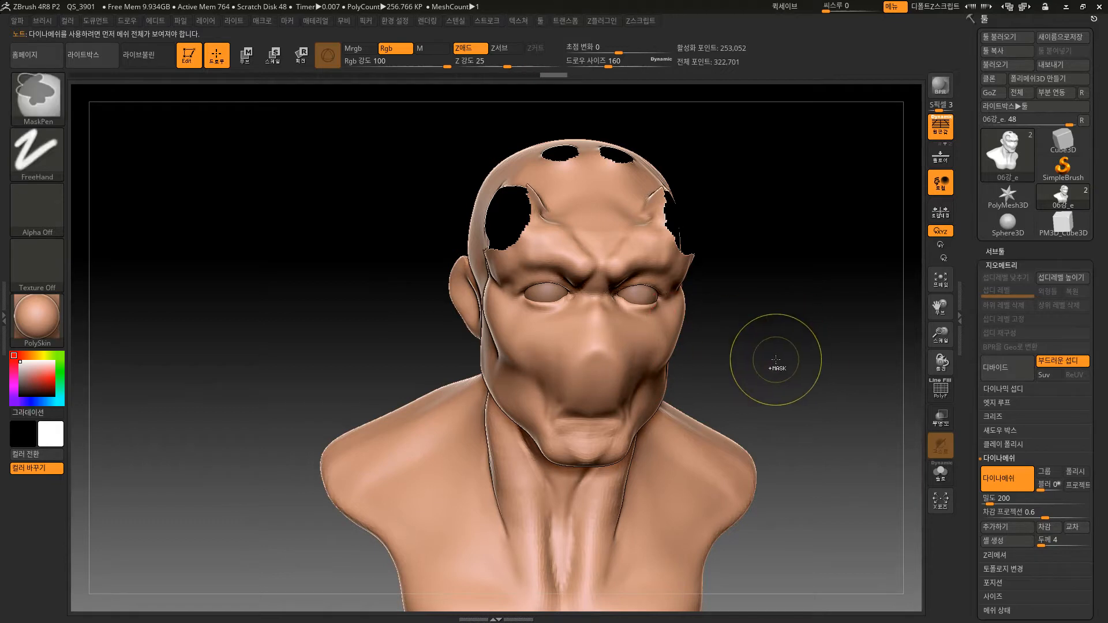
pyautogui.keyDown('ctrl'); pyautogui.moveTo(780, 332); pyautogui.dragTo(853, 422); pyautogui.keyUp('ctrl')
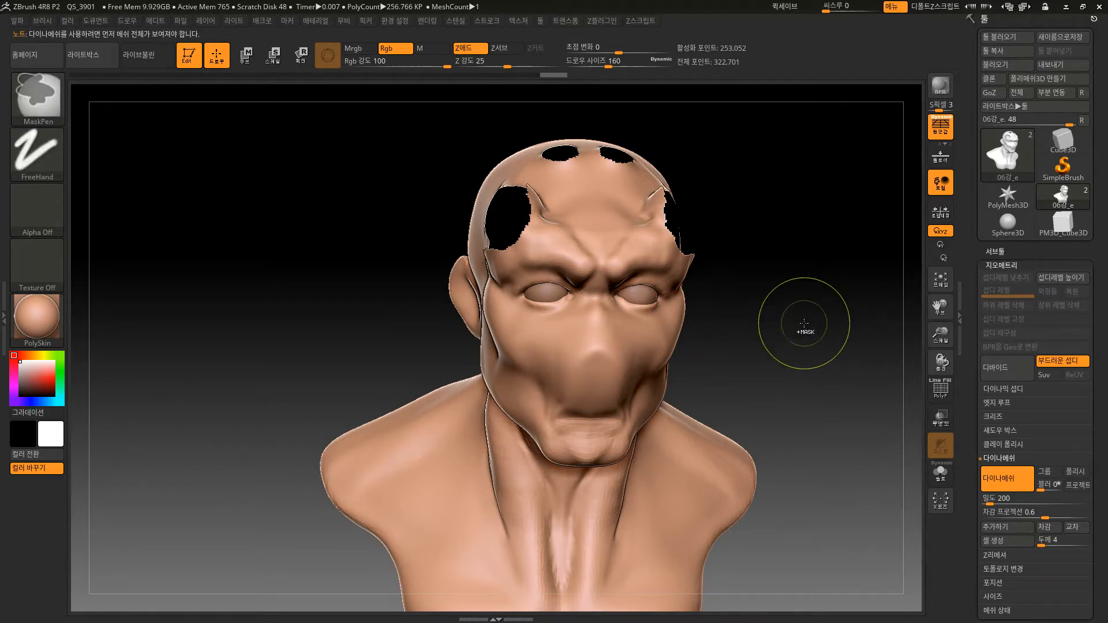
pyautogui.click(1010, 483)
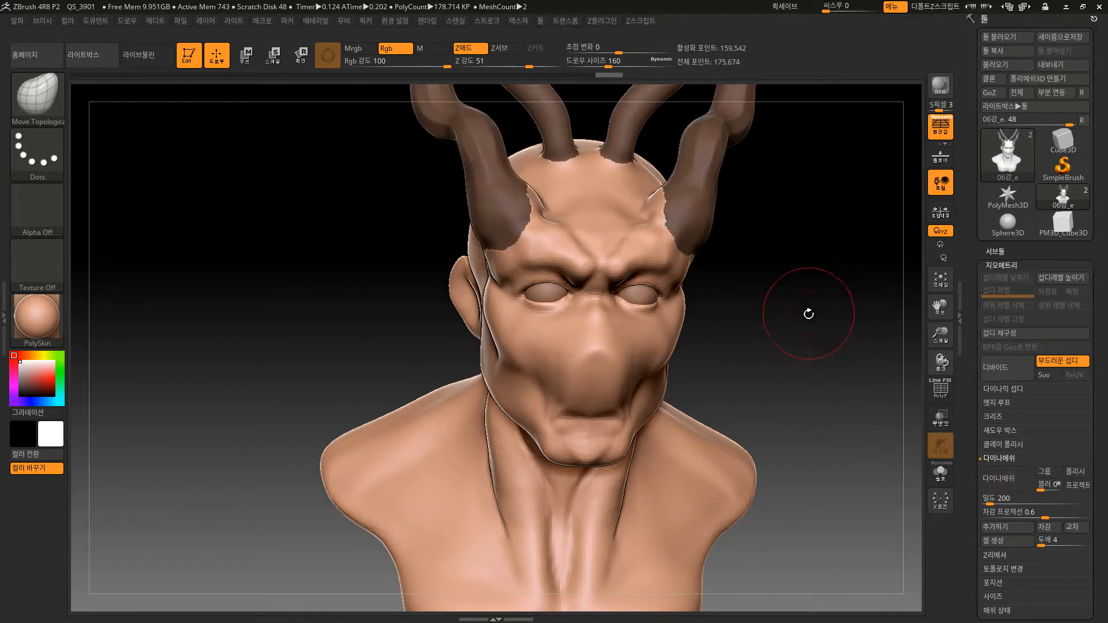
# Clear the mask on the horns and display the polygroup wireframe around the horn base.
pyautogui.moveTo(809, 313)
pyautogui.keyDown('alt'); pyautogui.mouseDown()
pyautogui.moveTo(747, 379)
pyautogui.moveTo(757, 381)
pyautogui.mouseUp(); pyautogui.keyUp('alt')
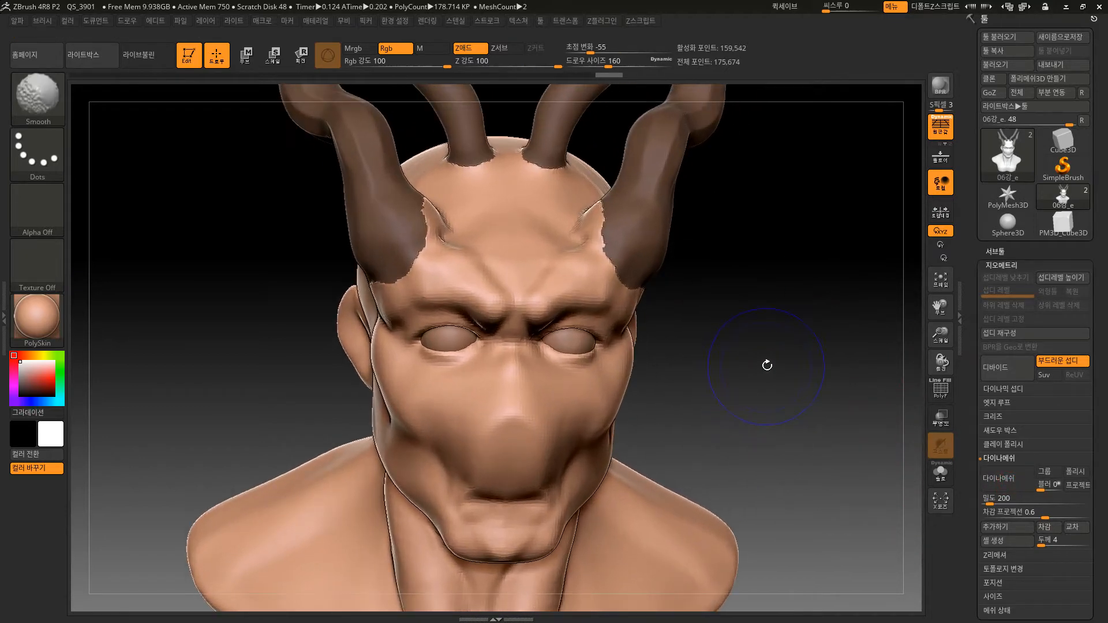
pyautogui.hotkey('shift', 'f')
pyautogui.moveTo(782, 312)
pyautogui.keyDown('alt'); pyautogui.mouseDown()
pyautogui.moveTo(807, 197)
pyautogui.moveTo(732, 472)
pyautogui.mouseUp(); pyautogui.keyUp('alt')
pyautogui.hotkey('shift', 'f')
pyautogui.moveTo(752, 381)
pyautogui.mouseDown()
pyautogui.moveTo(768, 386)
pyautogui.moveTo(742, 389)
pyautogui.moveTo(737, 421)
pyautogui.moveTo(730, 408)
pyautogui.moveTo(743, 426)
pyautogui.moveTo(733, 392)
pyautogui.mouseUp()
pyautogui.hotkey('shift', 'f')
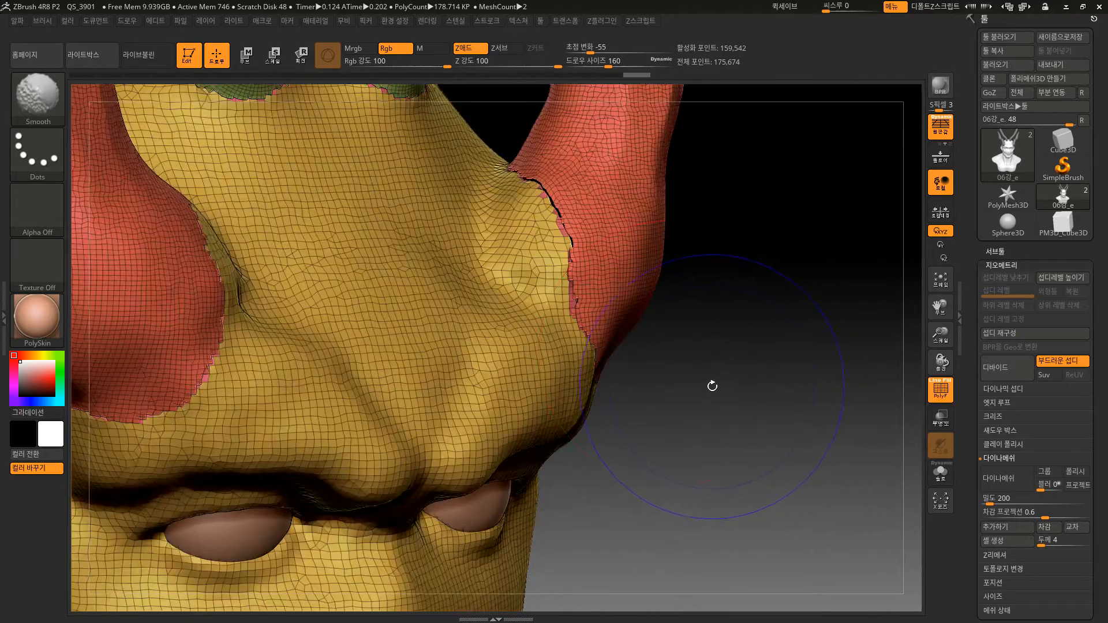
# Isolate the polygroup capping the horn bases for inspection, restore the whole bust and hide the wireframe.
pyautogui.keyDown('ctrl'); pyautogui.keyDown('shift'); pyautogui.click(568, 214); pyautogui.keyUp('shift'); pyautogui.keyUp('ctrl')
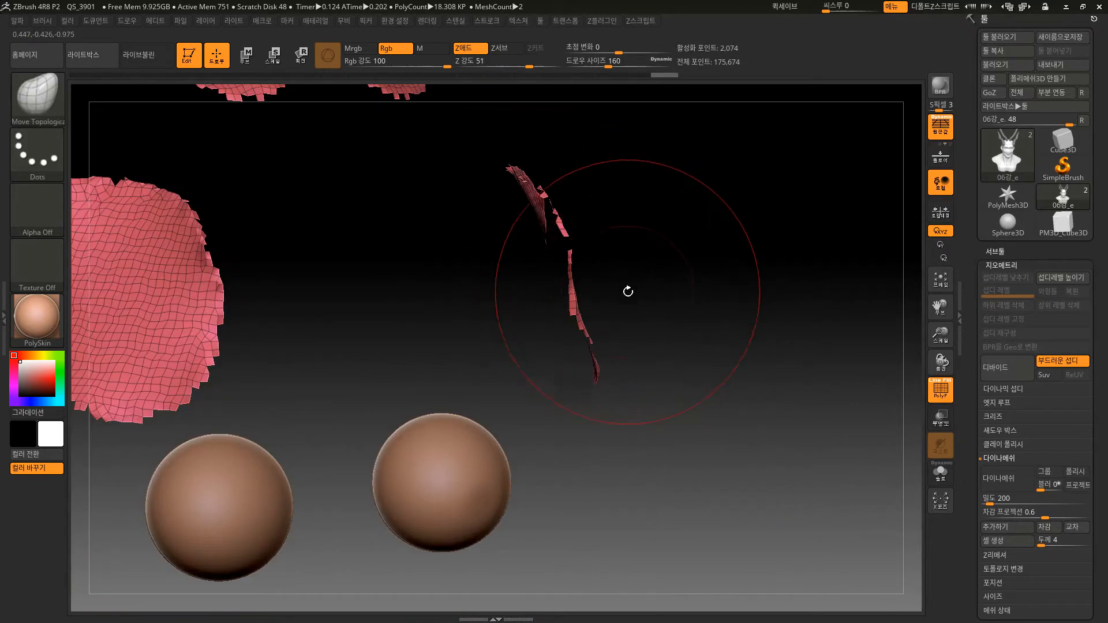
pyautogui.moveTo(723, 422); pyautogui.dragTo(702, 383)
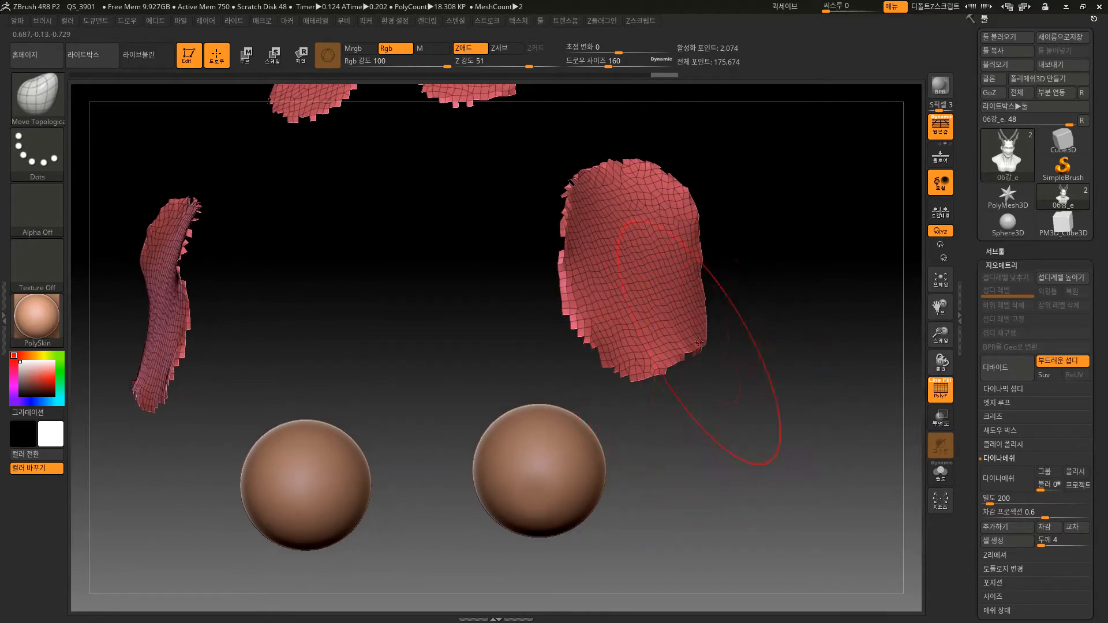
pyautogui.keyDown('ctrl'); pyautogui.keyDown('shift'); pyautogui.click(710, 375); pyautogui.keyUp('shift'); pyautogui.keyUp('ctrl')
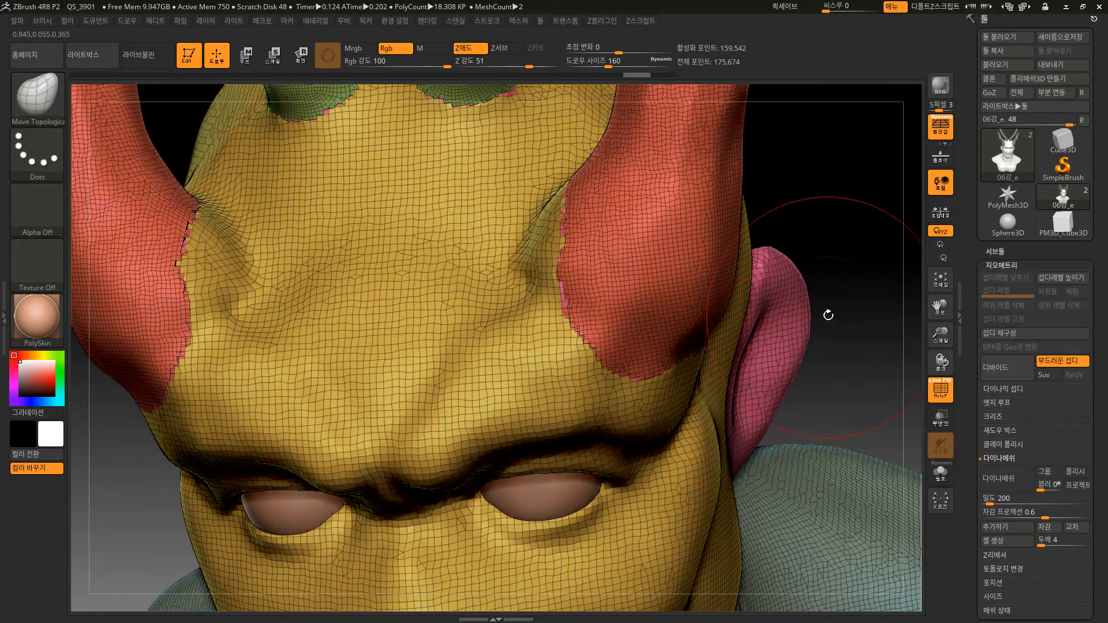
pyautogui.moveTo(837, 366)
pyautogui.mouseDown()
pyautogui.moveTo(787, 292)
pyautogui.moveTo(782, 258)
pyautogui.moveTo(767, 289)
pyautogui.mouseUp()
pyautogui.hotkey('shift', 'f')
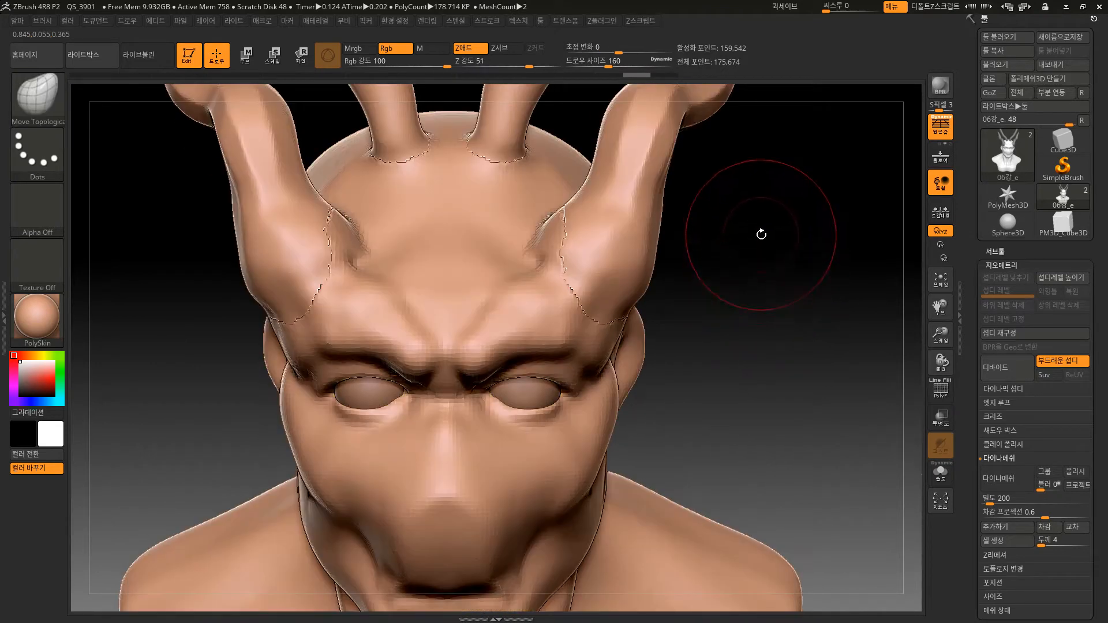
# Remesh the whole bust, horns included, with DynaMesh at resolution 200.
pyautogui.moveTo(630, 75)
pyautogui.mouseDown()
pyautogui.moveTo(568, 58)
pyautogui.moveTo(661, 66)
pyautogui.moveTo(640, 64)
pyautogui.mouseUp()
pyautogui.keyDown('alt'); pyautogui.moveTo(761, 404); pyautogui.dragTo(772, 282); pyautogui.keyUp('alt')
pyautogui.moveTo(763, 347)
pyautogui.mouseDown()
pyautogui.moveTo(801, 356)
pyautogui.moveTo(750, 329)
pyautogui.moveTo(799, 329)
pyautogui.moveTo(760, 323)
pyautogui.moveTo(759, 339)
pyautogui.mouseUp()
pyautogui.press('ctrl')
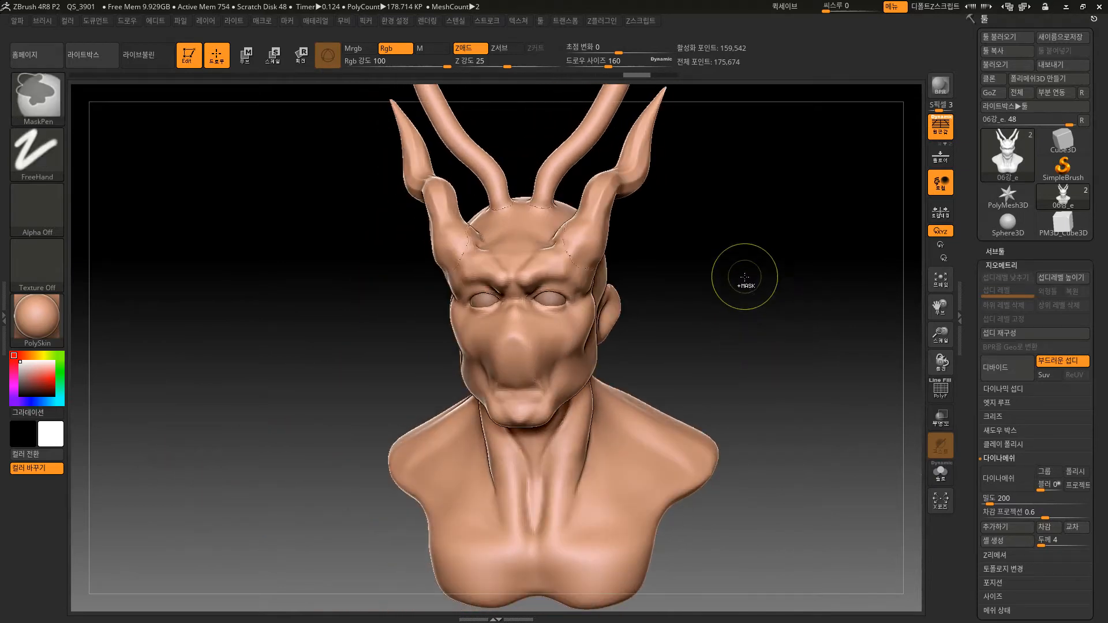
pyautogui.press('ctrl')
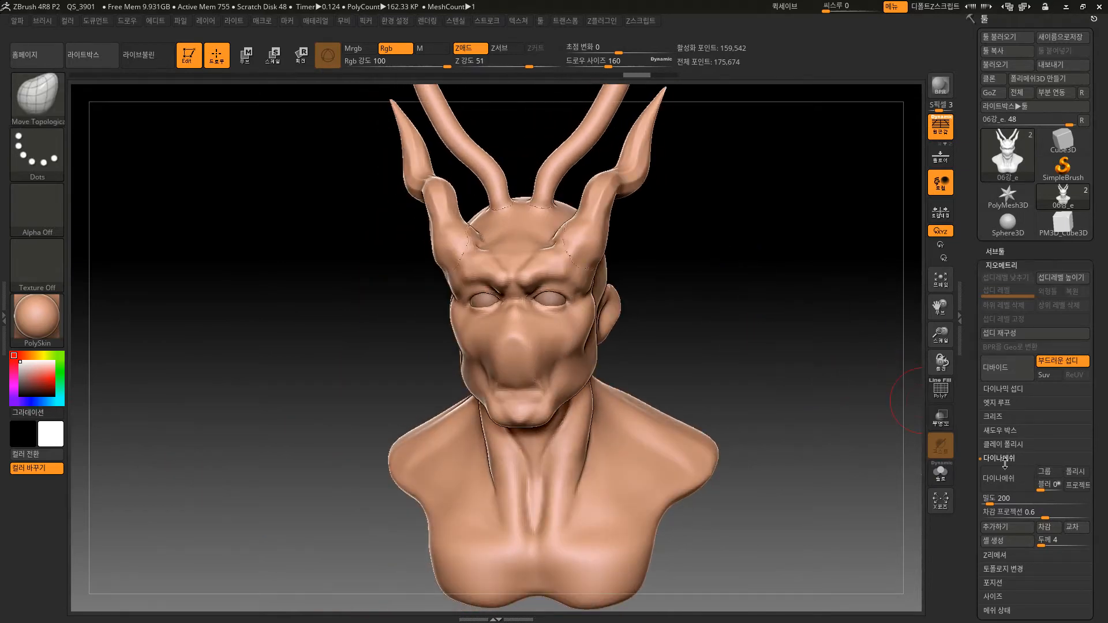
pyautogui.click(1008, 472)
# Smooth the seams where the horns join the head and refine the horn bases with the Move Topological brush.
pyautogui.moveTo(735, 277)
pyautogui.keyDown('alt'); pyautogui.mouseDown()
pyautogui.moveTo(733, 255)
pyautogui.moveTo(712, 419)
pyautogui.moveTo(595, 315)
pyautogui.moveTo(549, 237)
pyautogui.mouseUp(); pyautogui.keyUp('alt')
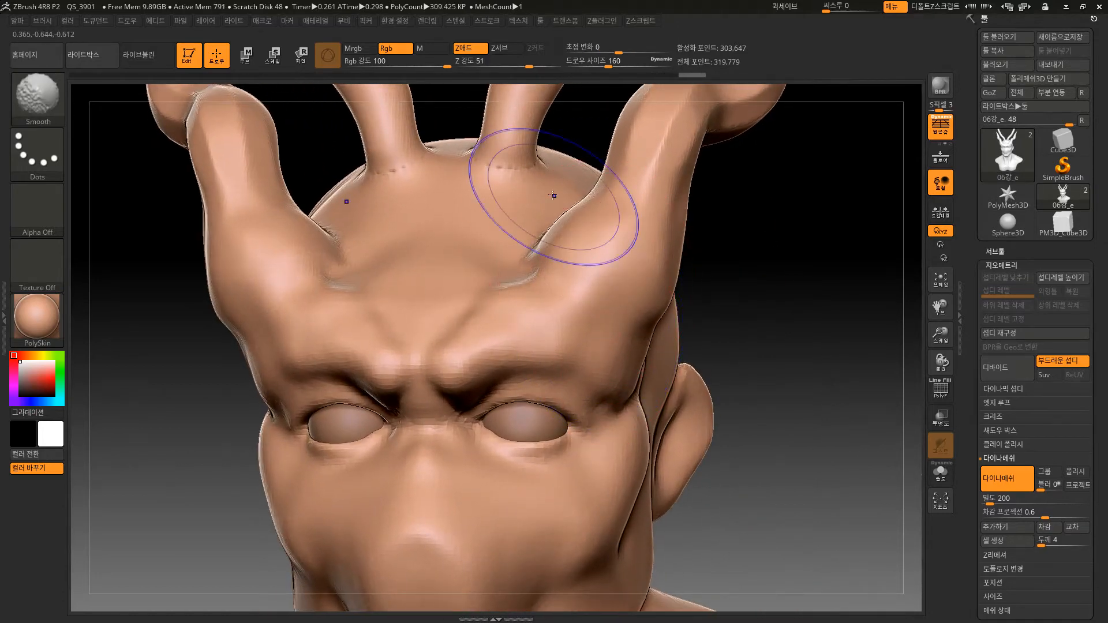
pyautogui.moveTo(552, 190)
pyautogui.keyDown('shift'); pyautogui.mouseDown()
pyautogui.moveTo(515, 166)
pyautogui.moveTo(534, 173)
pyautogui.mouseUp(); pyautogui.keyUp('shift')
pyautogui.moveTo(806, 293)
pyautogui.keyDown('alt'); pyautogui.mouseDown()
pyautogui.moveTo(779, 289)
pyautogui.moveTo(878, 276)
pyautogui.mouseUp(); pyautogui.keyUp('alt')
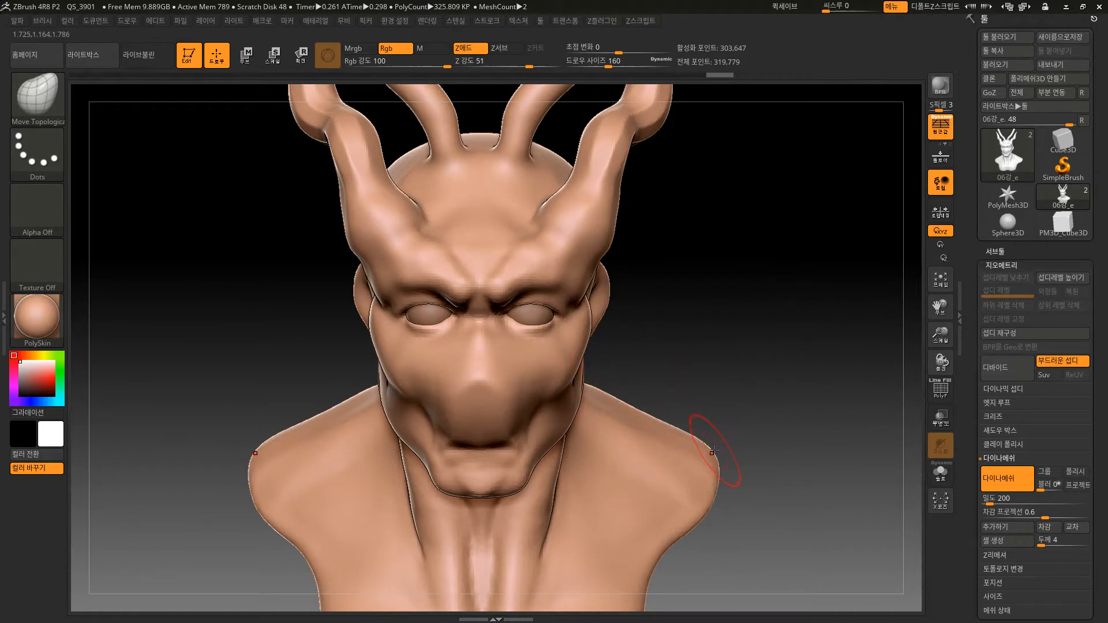
pyautogui.moveTo(743, 329); pyautogui.dragTo(606, 320)
pyautogui.moveTo(600, 254)
pyautogui.keyDown('shift'); pyautogui.mouseDown()
pyautogui.moveTo(581, 229)
pyautogui.moveTo(619, 234)
pyautogui.mouseUp(); pyautogui.keyUp('shift')
pyautogui.moveTo(752, 189); pyautogui.dragTo(837, 189)
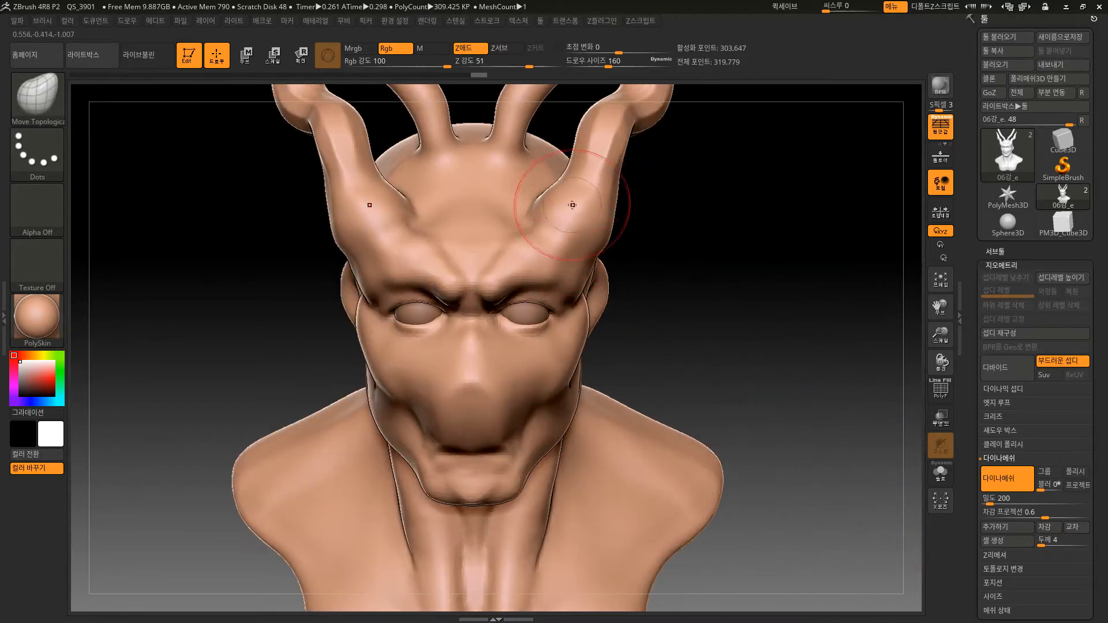
pyautogui.moveTo(652, 277); pyautogui.dragTo(715, 299)
pyautogui.moveTo(827, 459); pyautogui.dragTo(672, 392)
pyautogui.moveTo(802, 354); pyautogui.dragTo(806, 456)
pyautogui.moveTo(800, 411); pyautogui.dragTo(808, 463)
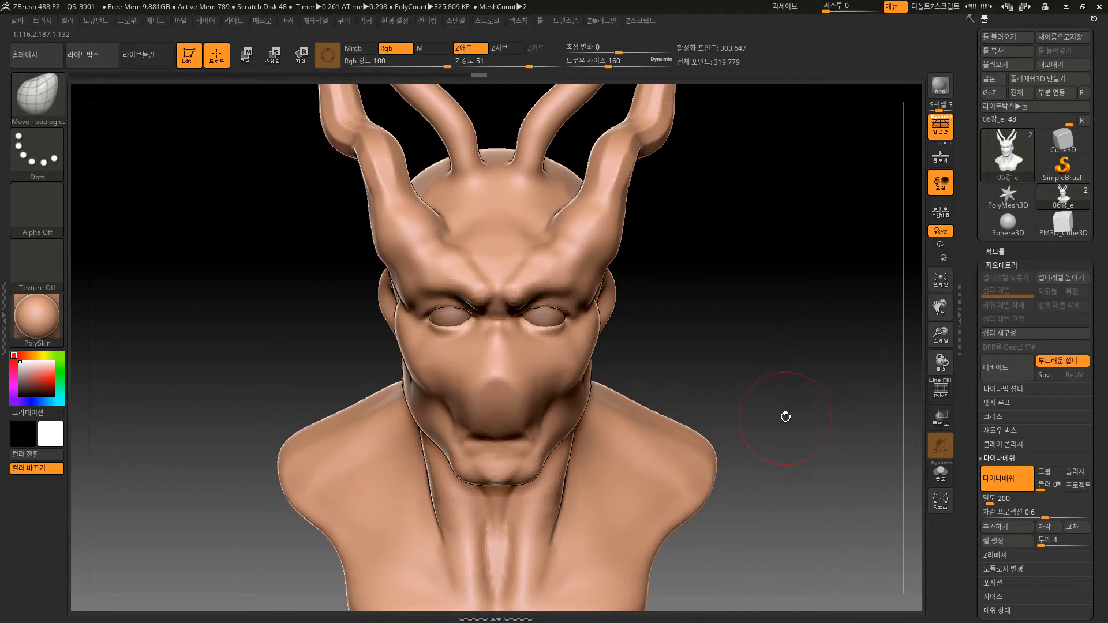
pyautogui.moveTo(810, 416)
pyautogui.mouseDown()
pyautogui.moveTo(807, 470)
pyautogui.moveTo(799, 411)
pyautogui.mouseUp()
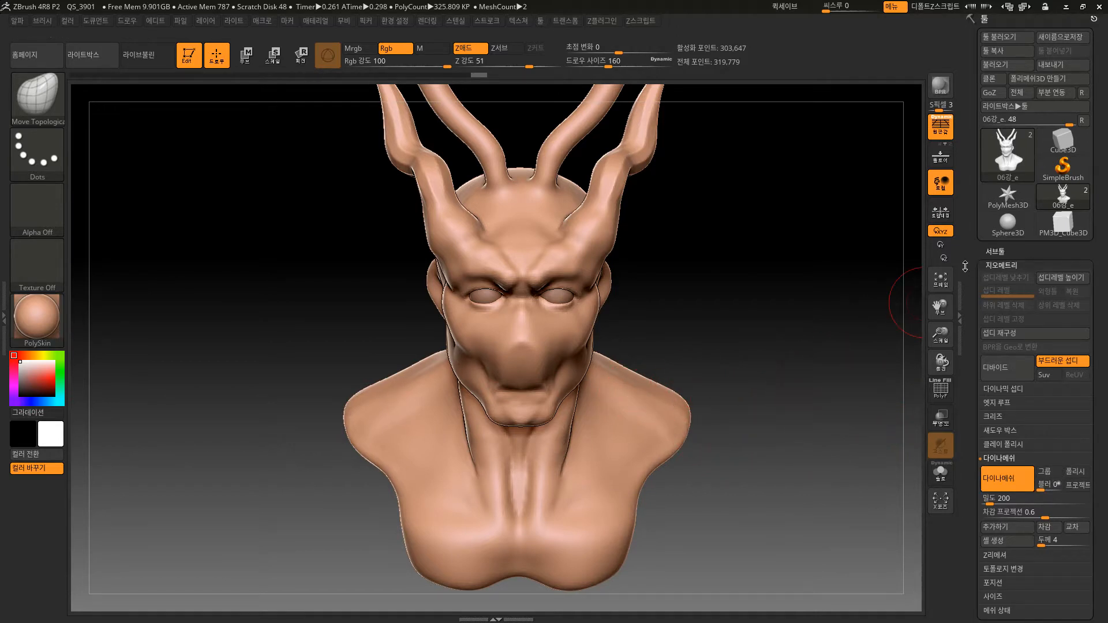
pyautogui.moveTo(770, 375); pyautogui.dragTo(808, 358)
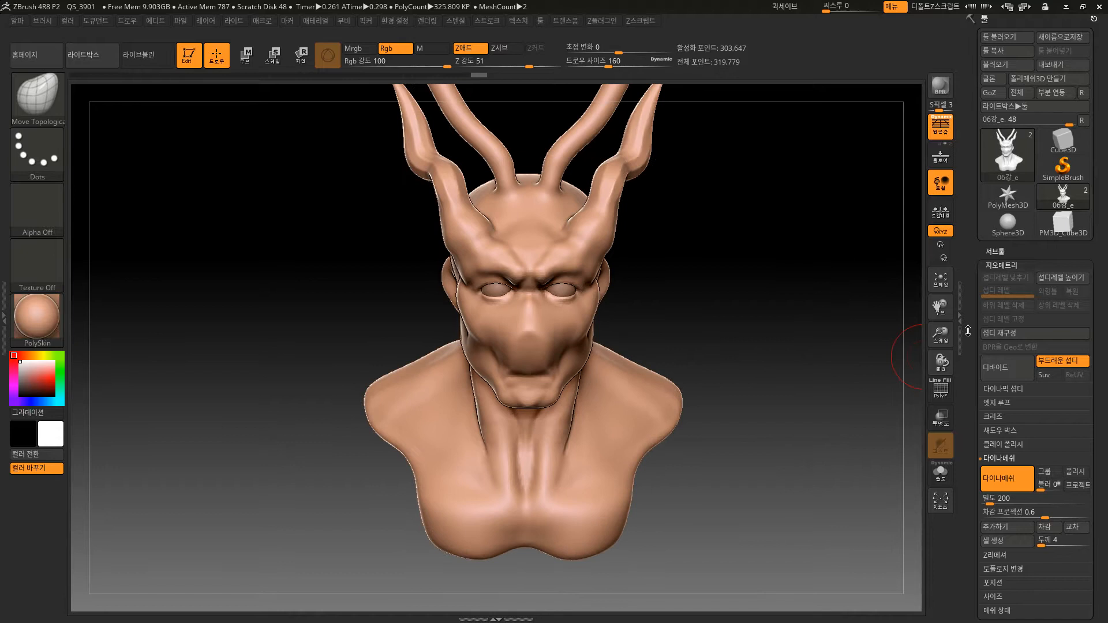
pyautogui.click(1002, 250)
pyautogui.scroll(-5, 1103, 404)
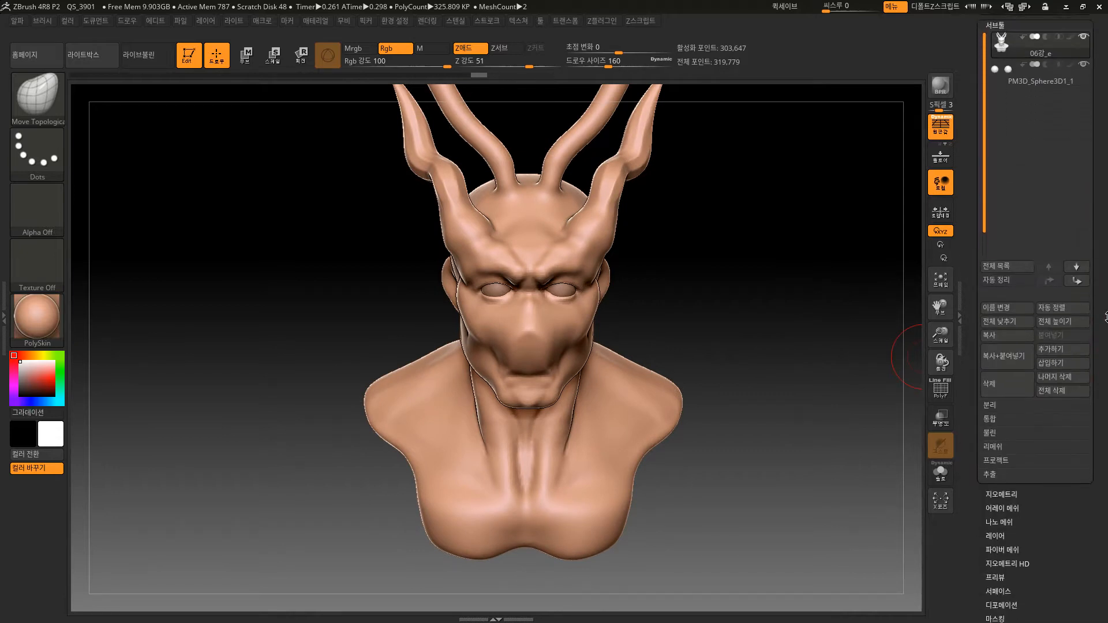
pyautogui.moveTo(791, 494); pyautogui.dragTo(811, 526)
pyautogui.click(1002, 494)
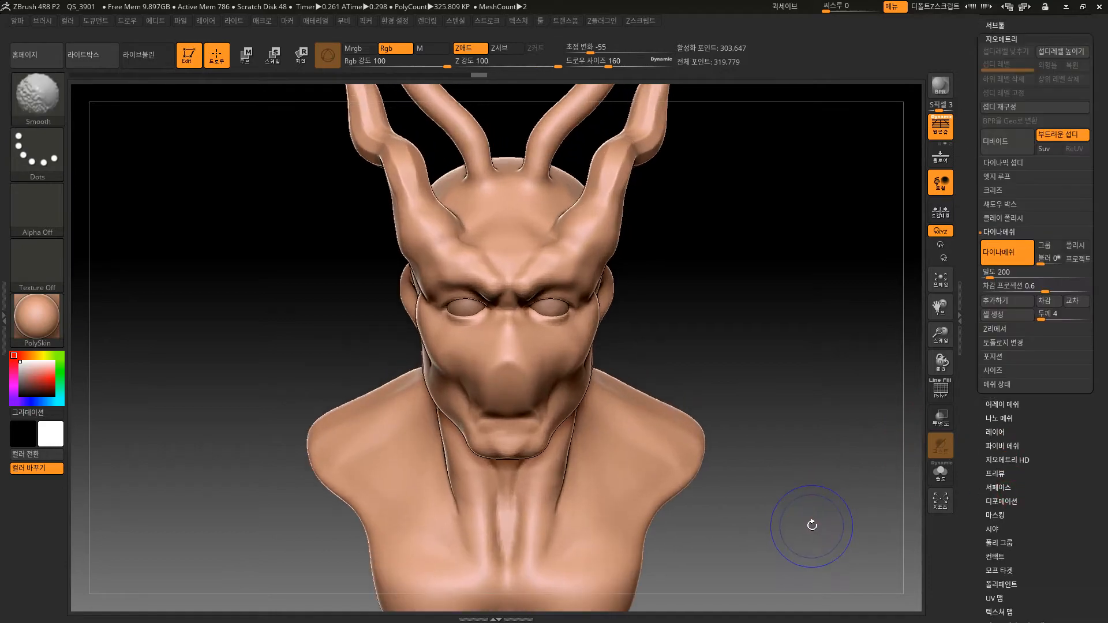
# Display the polygroup wireframe and examine the remeshed topology where the side horn meets the forehead.
pyautogui.hotkey('shift', 'f')
pyautogui.keyDown('alt'); pyautogui.moveTo(777, 324); pyautogui.dragTo(690, 418); pyautogui.keyUp('alt')
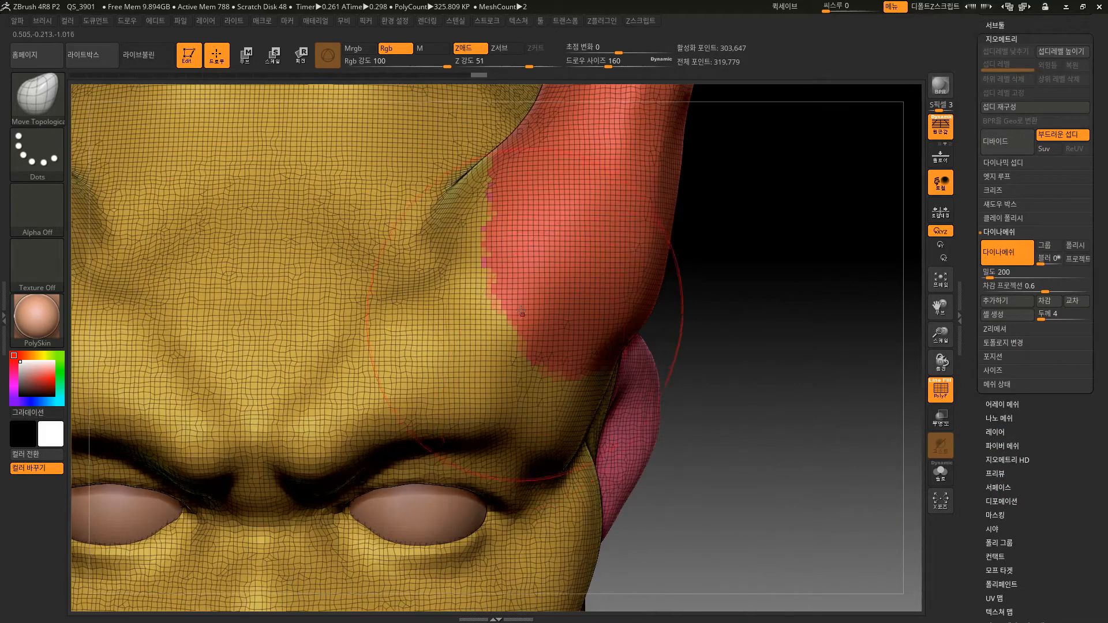
pyautogui.keyDown('ctrl'); pyautogui.keyDown('shift'); pyautogui.click(492, 274); pyautogui.keyUp('shift'); pyautogui.keyUp('ctrl')
pyautogui.hotkey('ctrl', 'z')
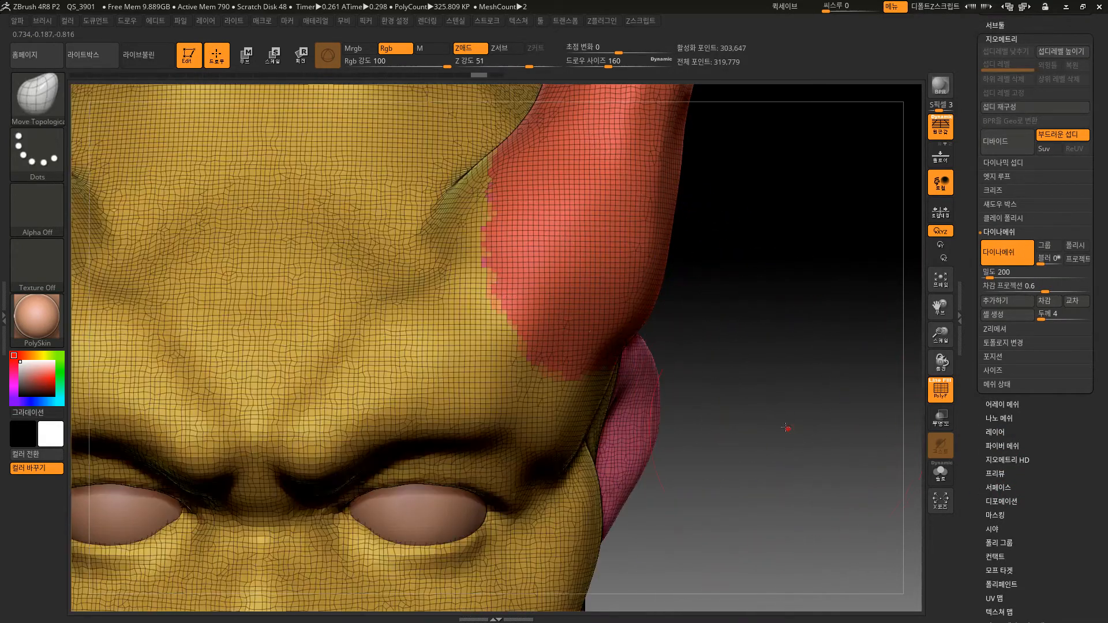
pyautogui.keyDown('alt'); pyautogui.moveTo(787, 426); pyautogui.dragTo(740, 343); pyautogui.keyUp('alt')
pyautogui.keyDown('alt'); pyautogui.moveTo(735, 421); pyautogui.dragTo(756, 323); pyautogui.keyUp('alt')
pyautogui.keyDown('alt'); pyautogui.moveTo(748, 362); pyautogui.dragTo(793, 331); pyautogui.keyUp('alt')
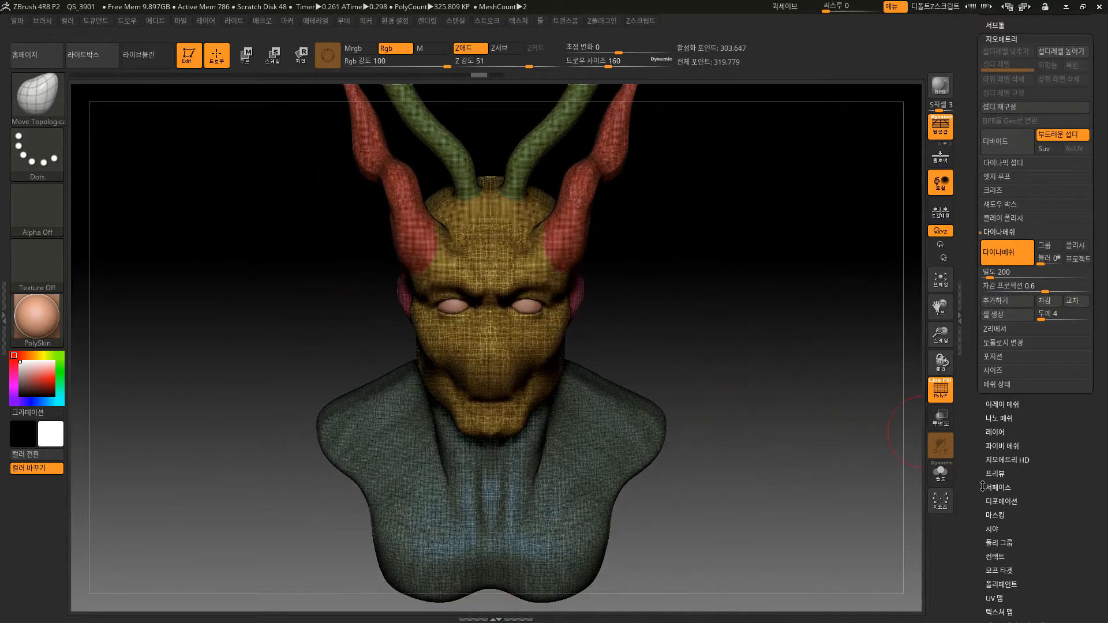
# Open the polygroup options and try regenerating the bust's polygroups with Auto Groups.
pyautogui.moveTo(1044, 520); pyautogui.dragTo(1004, 454)
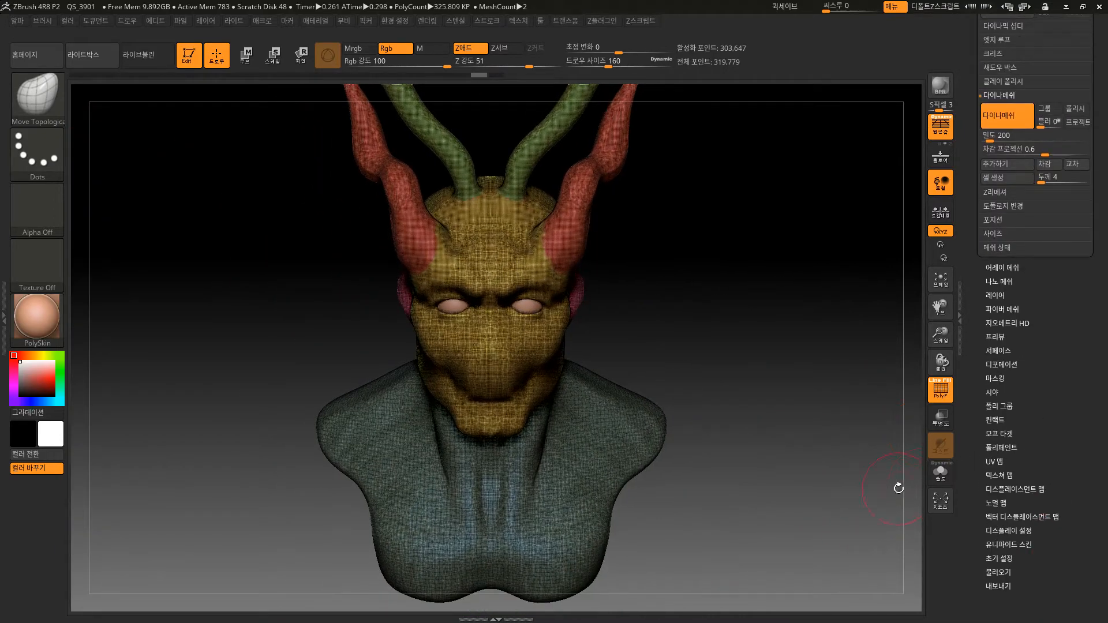
pyautogui.click(1009, 406)
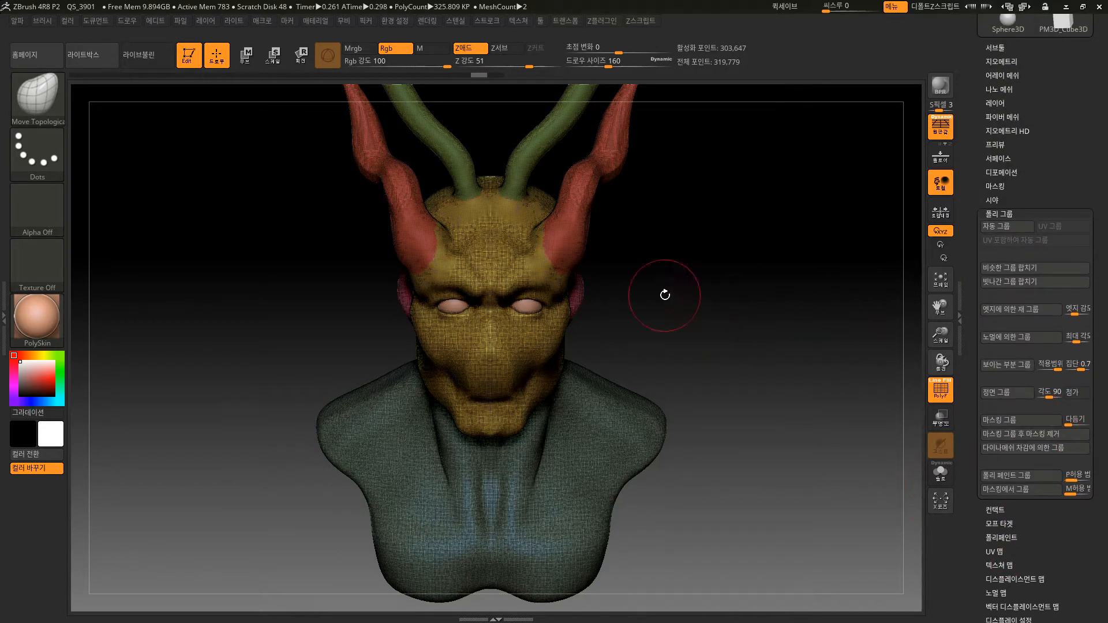
pyautogui.keyDown('ctrl'); pyautogui.keyDown('shift'); pyautogui.click(576, 222); pyautogui.keyUp('shift'); pyautogui.keyUp('ctrl')
pyautogui.keyDown('ctrl'); pyautogui.keyDown('shift'); pyautogui.click(663, 252); pyautogui.keyUp('shift'); pyautogui.keyUp('ctrl')
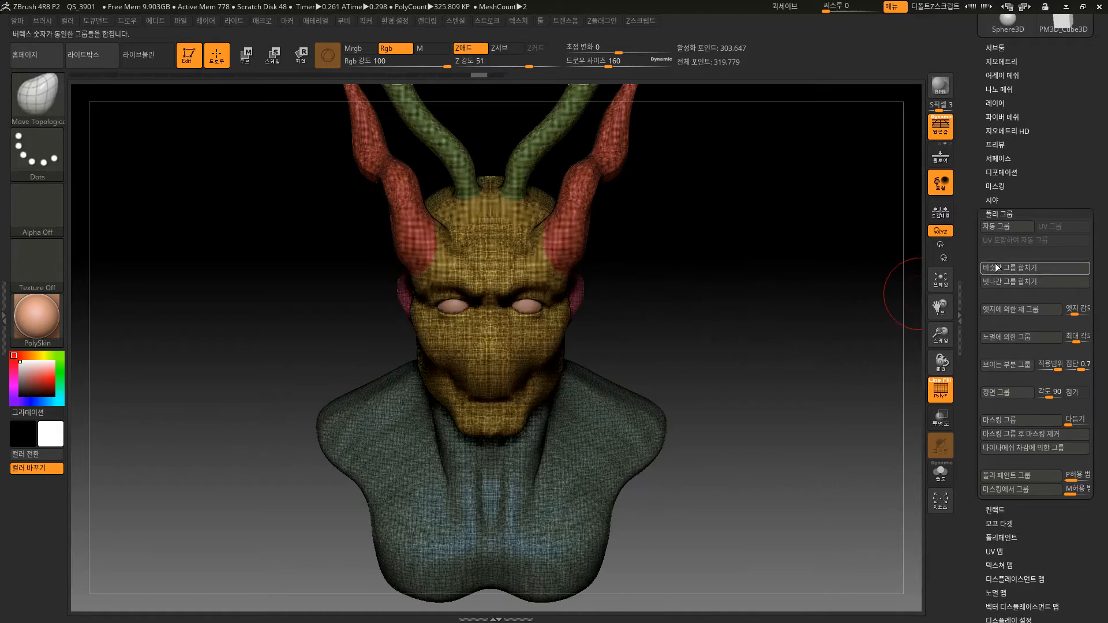
pyautogui.click(993, 227)
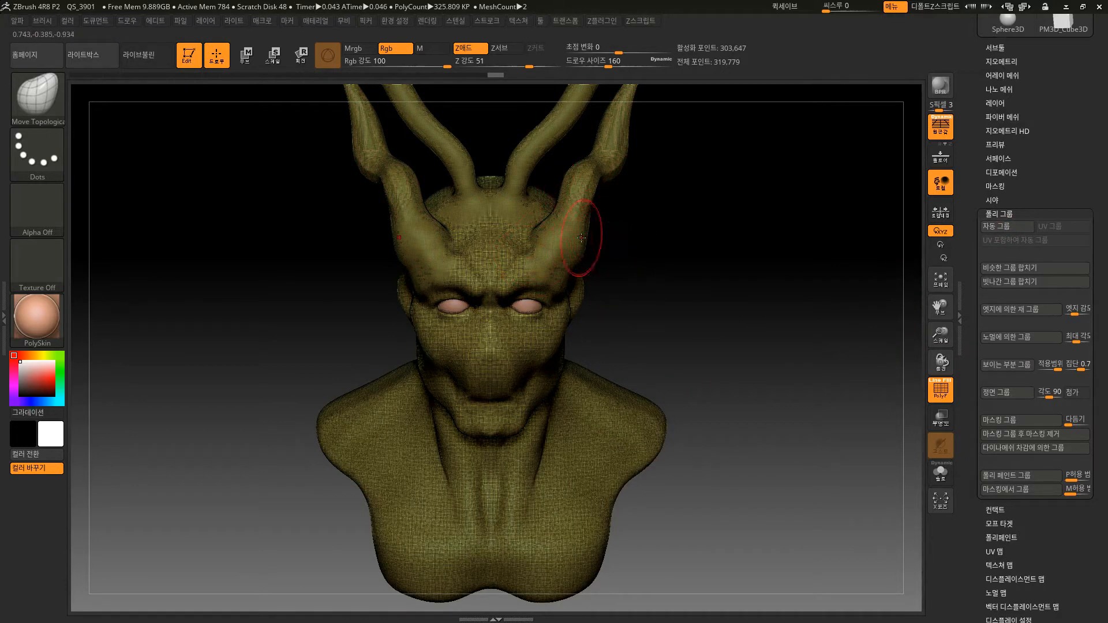
pyautogui.click(1013, 226)
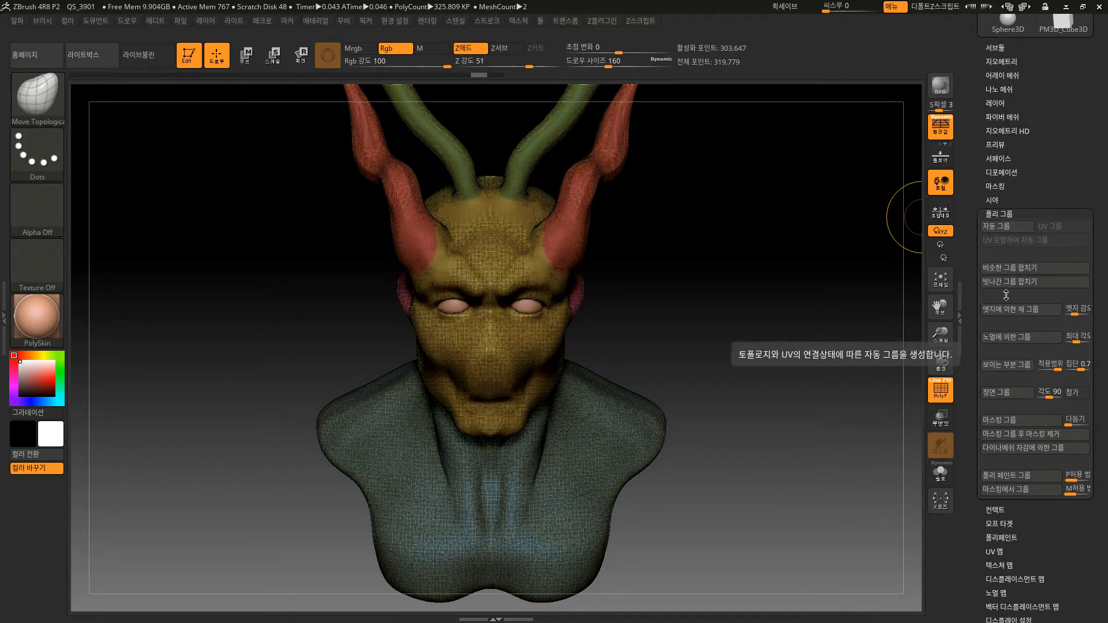
# Assign the entire bust, horns included, to a single polygroup with Group Visible and hide the wireframe.
pyautogui.moveTo(869, 307)
pyautogui.mouseDown()
pyautogui.moveTo(814, 378)
pyautogui.moveTo(812, 435)
pyautogui.moveTo(787, 404)
pyautogui.moveTo(812, 398)
pyautogui.moveTo(777, 459)
pyautogui.moveTo(864, 468)
pyautogui.mouseUp()
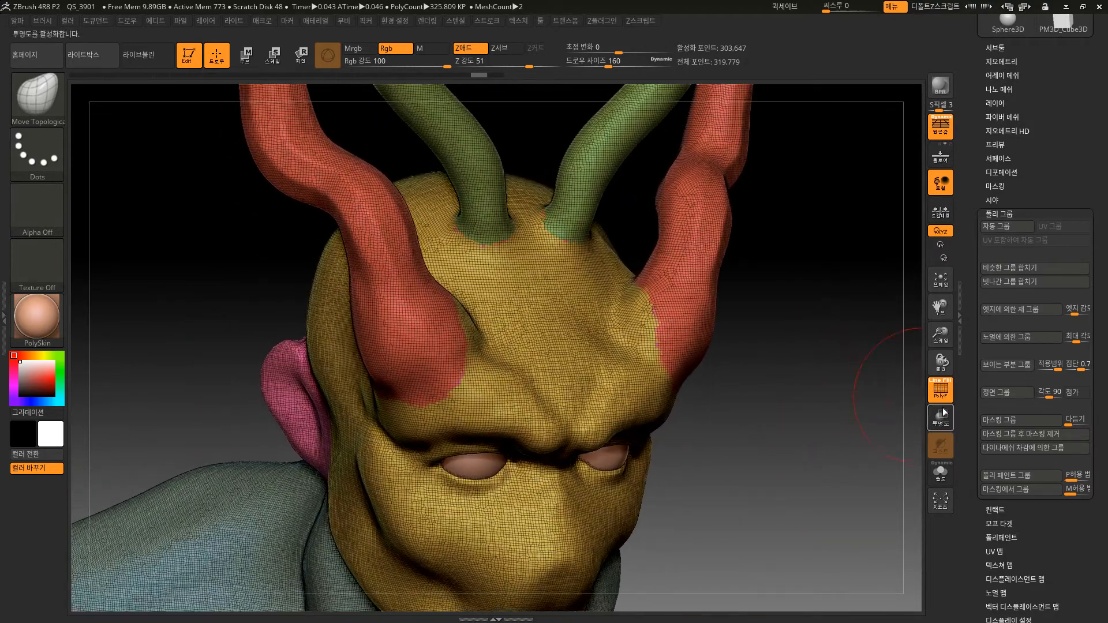
pyautogui.click(1002, 365)
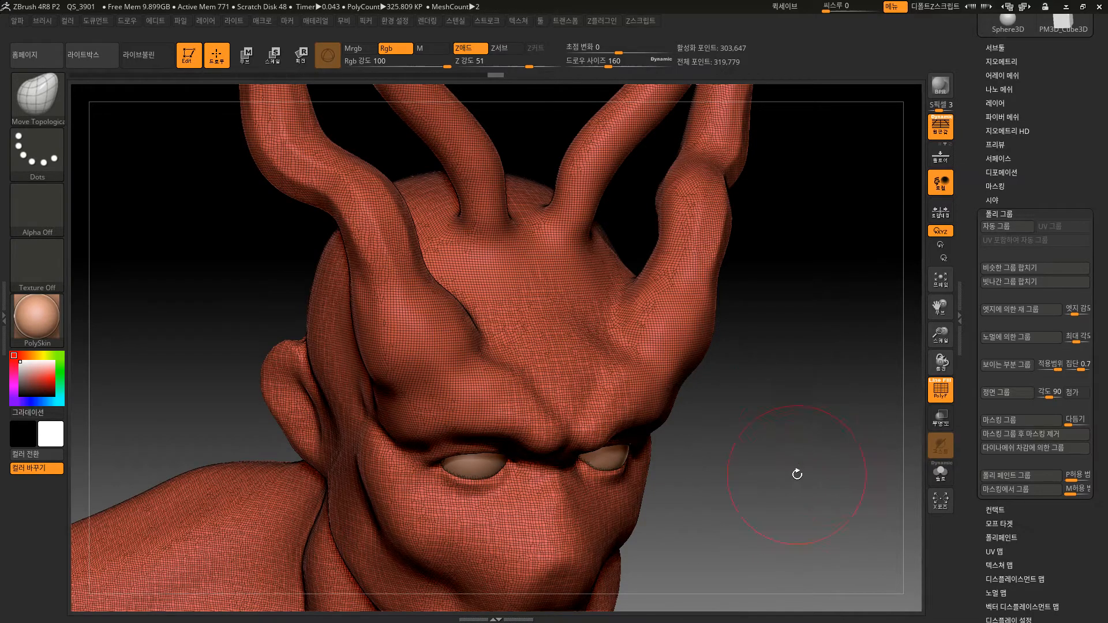
pyautogui.keyDown('alt'); pyautogui.moveTo(783, 487); pyautogui.dragTo(802, 369); pyautogui.keyUp('alt')
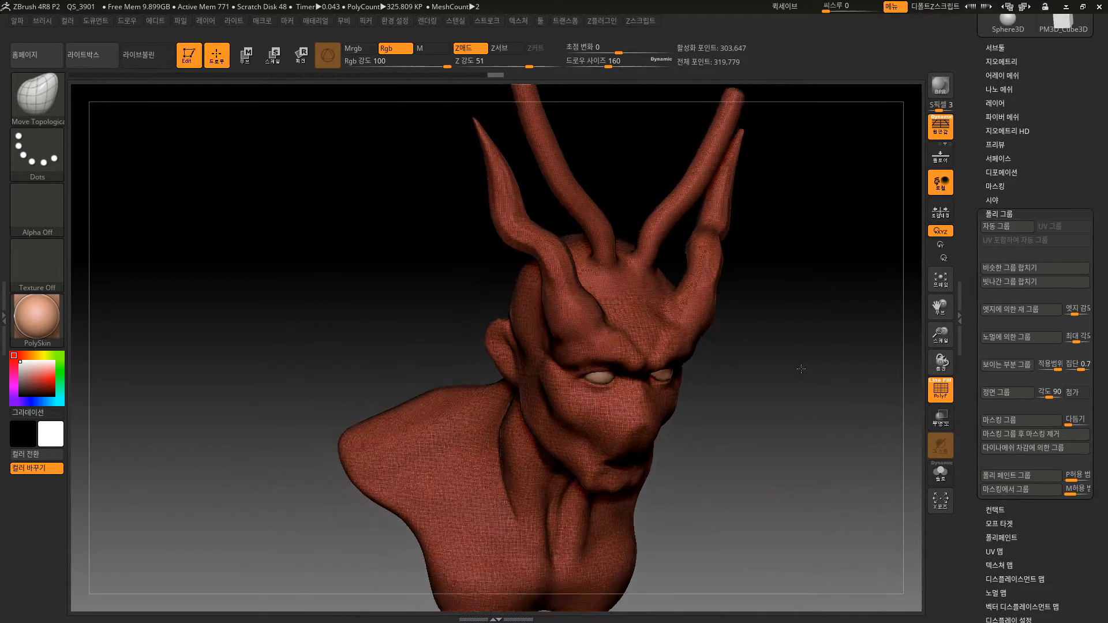
pyautogui.keyDown('shift'); pyautogui.moveTo(801, 465); pyautogui.dragTo(742, 461); pyautogui.keyUp('shift')
pyautogui.moveTo(816, 408)
pyautogui.keyDown('alt'); pyautogui.mouseDown()
pyautogui.moveTo(740, 406)
pyautogui.moveTo(775, 415)
pyautogui.moveTo(766, 379)
pyautogui.moveTo(786, 404)
pyautogui.moveTo(778, 408)
pyautogui.moveTo(782, 389)
pyautogui.mouseUp(); pyautogui.keyUp('alt')
pyautogui.hotkey('shift', 'f')
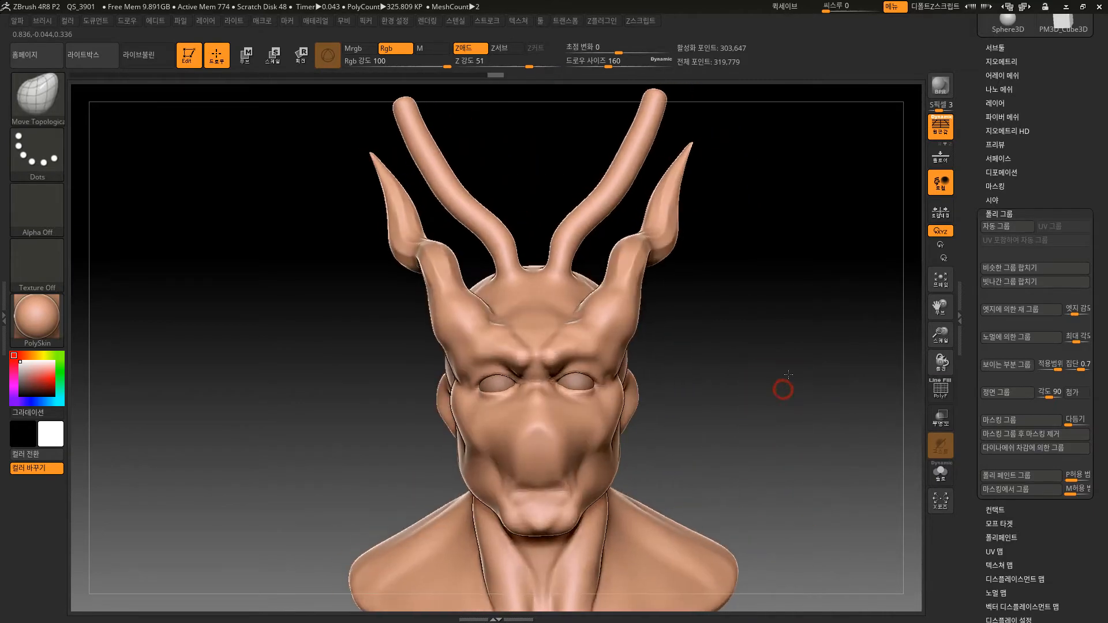
# Isolate the horns and upper head with a rectangular selection and make the visible part its own polygroup with Group Visible.
pyautogui.keyDown('ctrl'); pyautogui.keyDown('shift'); pyautogui.moveTo(820, 136); pyautogui.dragTo(263, 340); pyautogui.keyUp('shift'); pyautogui.keyUp('ctrl')
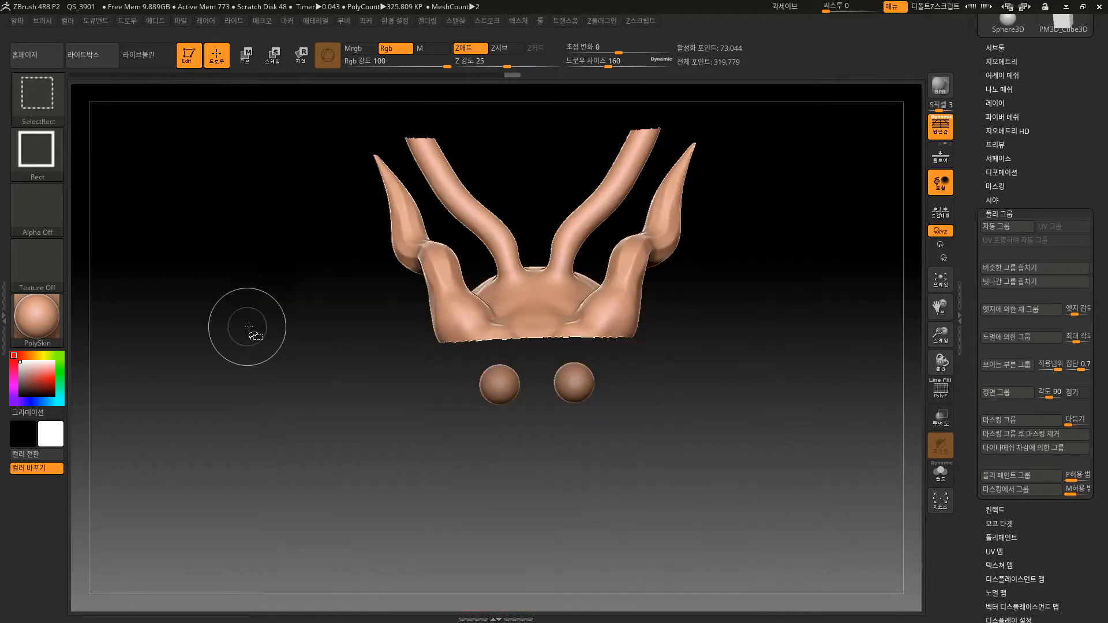
pyautogui.click(1005, 365)
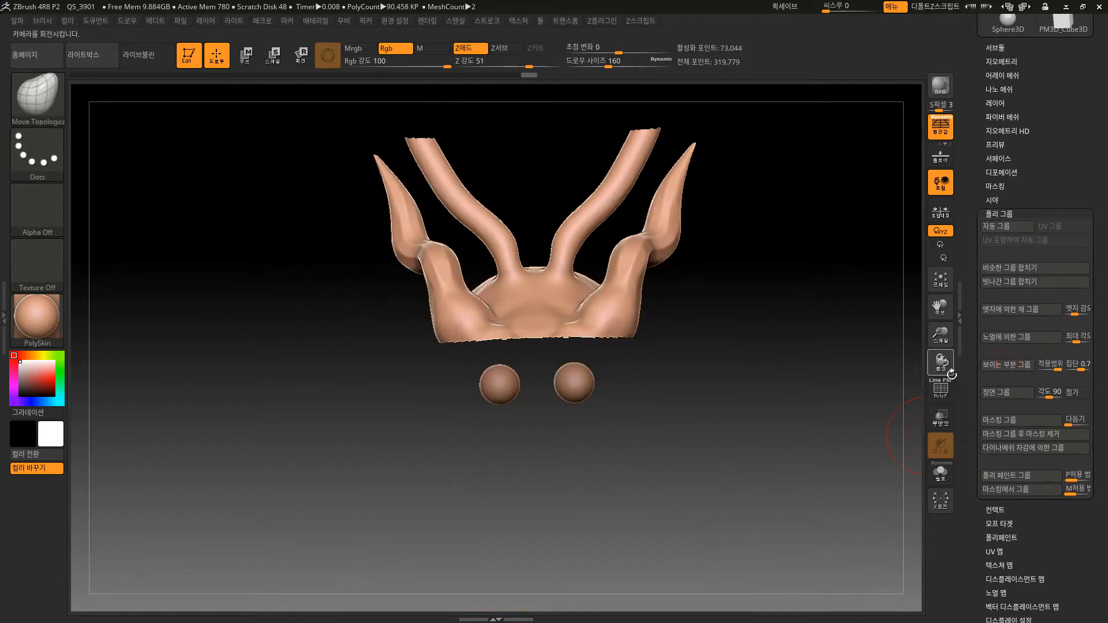
pyautogui.hotkey('shift', 'f')
# Check the lower and upper head polygroups separately by isolating each one, and restore the whole bust.
pyautogui.keyDown('ctrl'); pyautogui.keyDown('shift'); pyautogui.click(791, 384); pyautogui.keyUp('shift'); pyautogui.keyUp('ctrl')
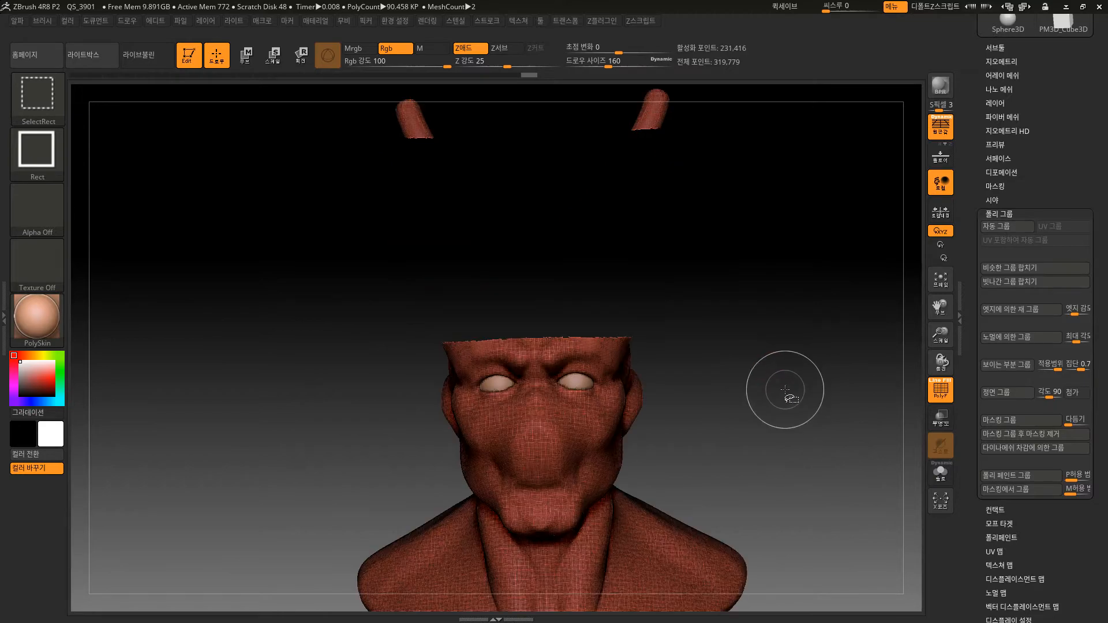
pyautogui.keyDown('ctrl'); pyautogui.keyDown('shift'); pyautogui.click(651, 300); pyautogui.keyUp('shift'); pyautogui.keyUp('ctrl')
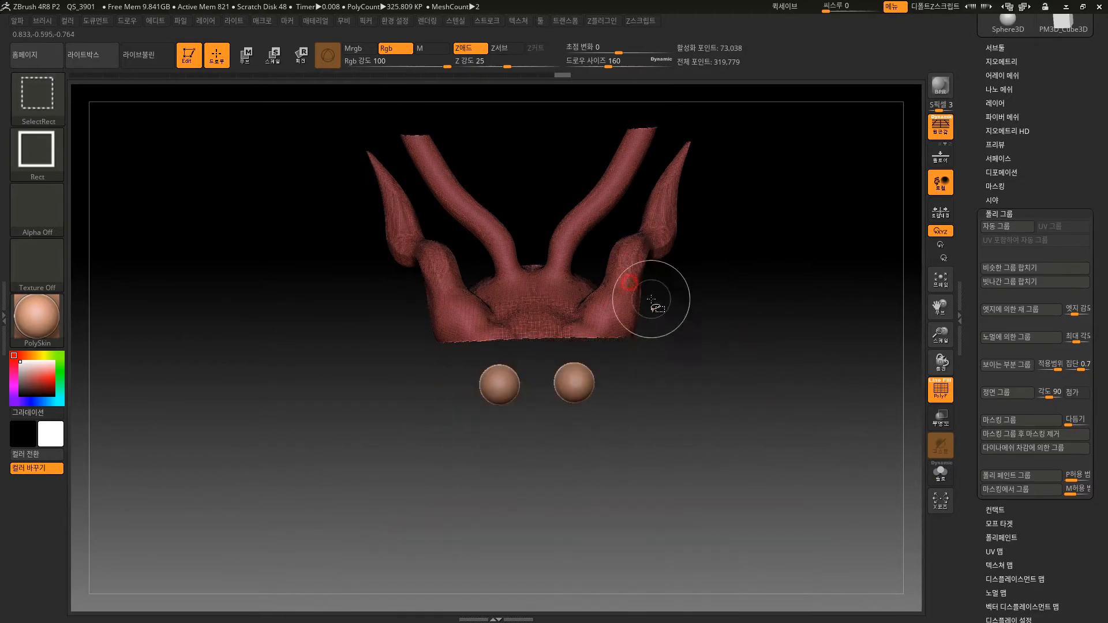
pyautogui.keyDown('ctrl'); pyautogui.keyDown('shift'); pyautogui.click(739, 376); pyautogui.keyUp('shift'); pyautogui.keyUp('ctrl')
pyautogui.hotkey('shift', 'f')
pyautogui.hotkey('shift', 'f')
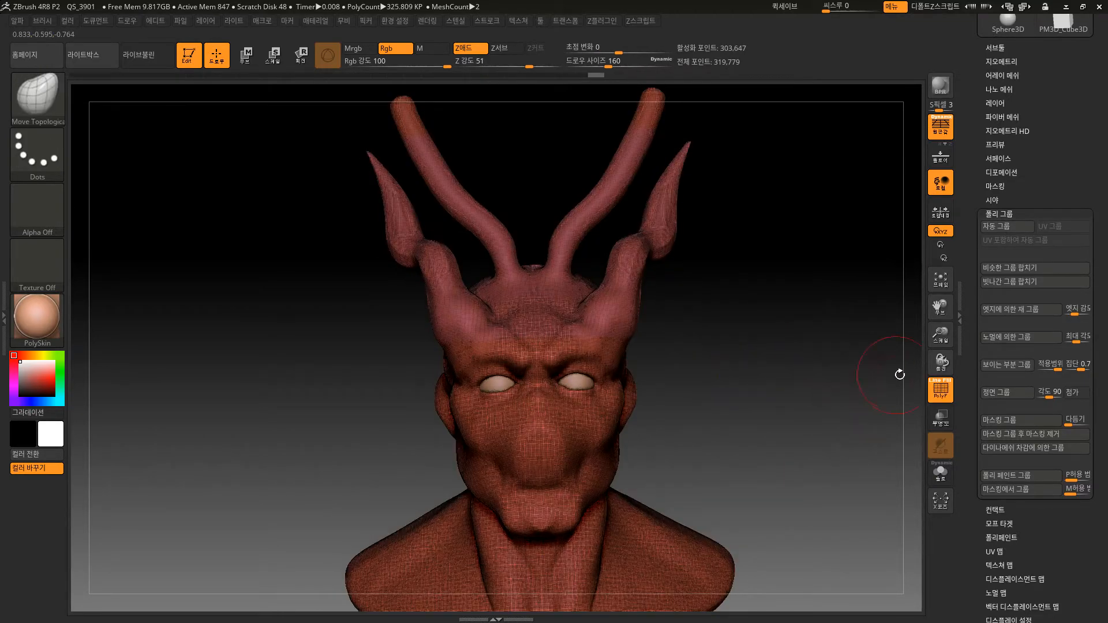
# Merge the whole visible bust back into one polygroup with Group Visible.
pyautogui.click(1004, 367)
pyautogui.moveTo(883, 448); pyautogui.dragTo(774, 497)
pyautogui.moveTo(786, 481); pyautogui.dragTo(818, 446)
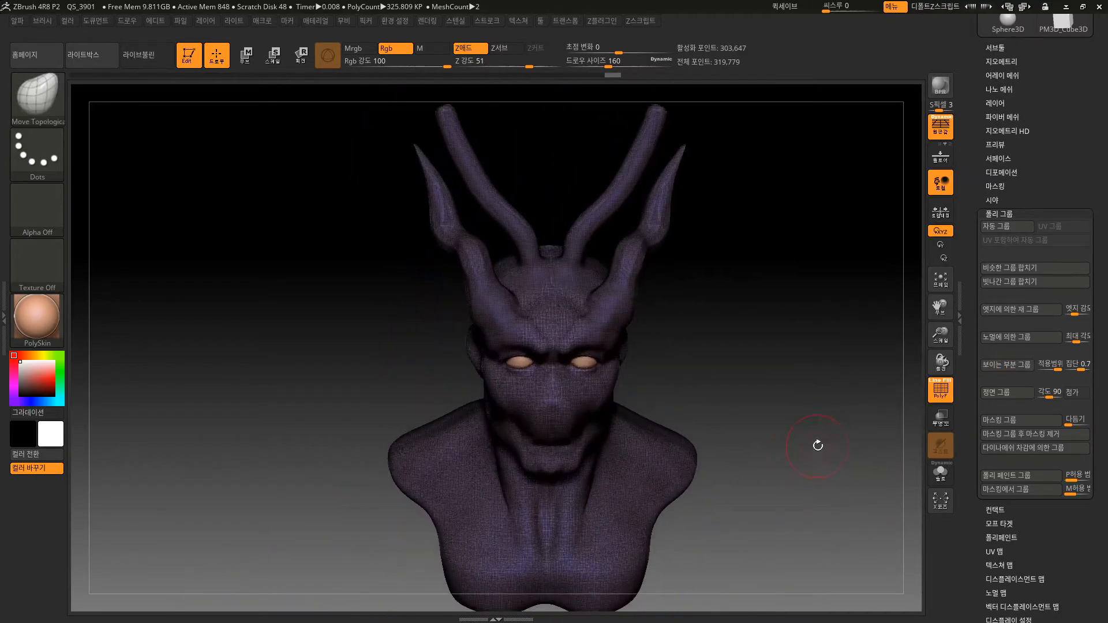
# Try grouping only the front-facing polygons with Group Front, check the split from the side, and return to a single polygroup.
pyautogui.click(997, 392)
pyautogui.moveTo(849, 508); pyautogui.dragTo(772, 359)
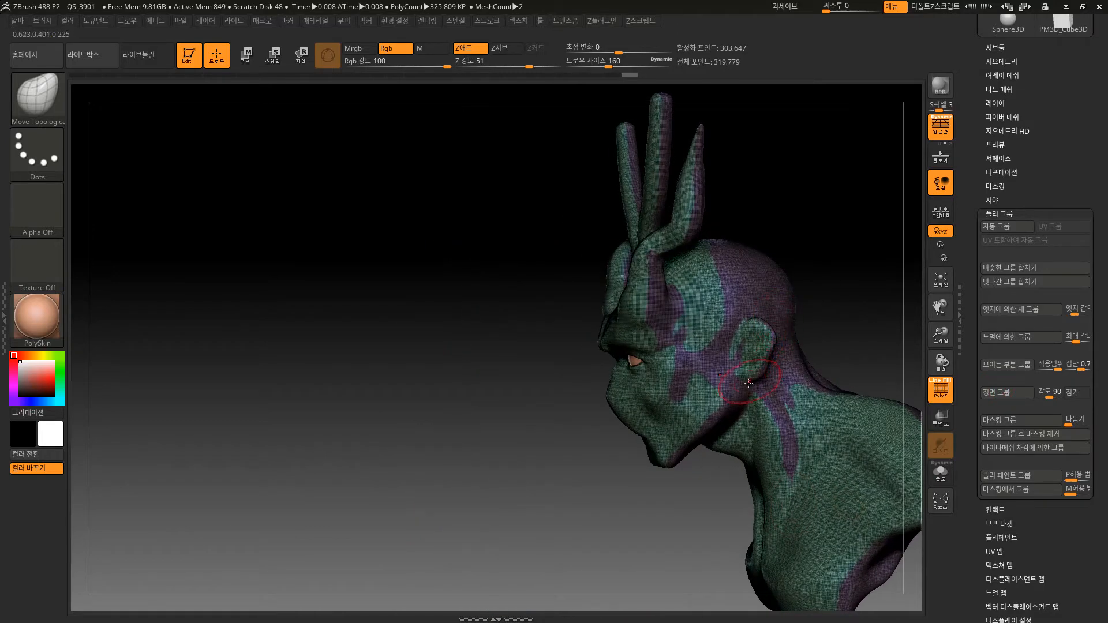
pyautogui.keyDown('shift'); pyautogui.moveTo(656, 540); pyautogui.dragTo(820, 506); pyautogui.keyUp('shift')
pyautogui.hotkey('ctrl', 'w')
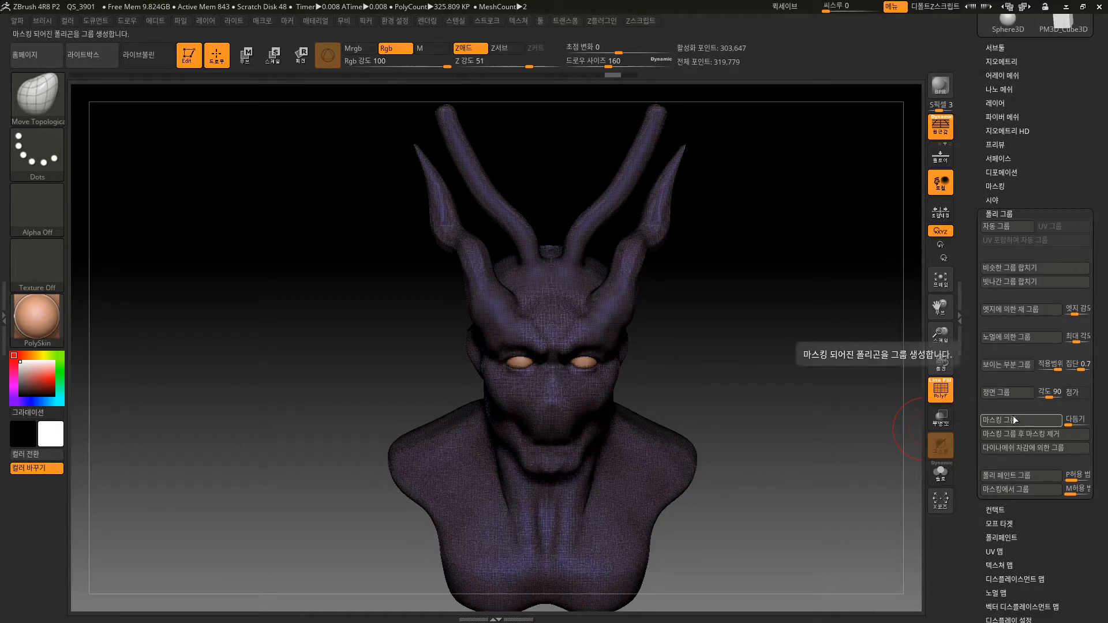
pyautogui.click(1010, 476)
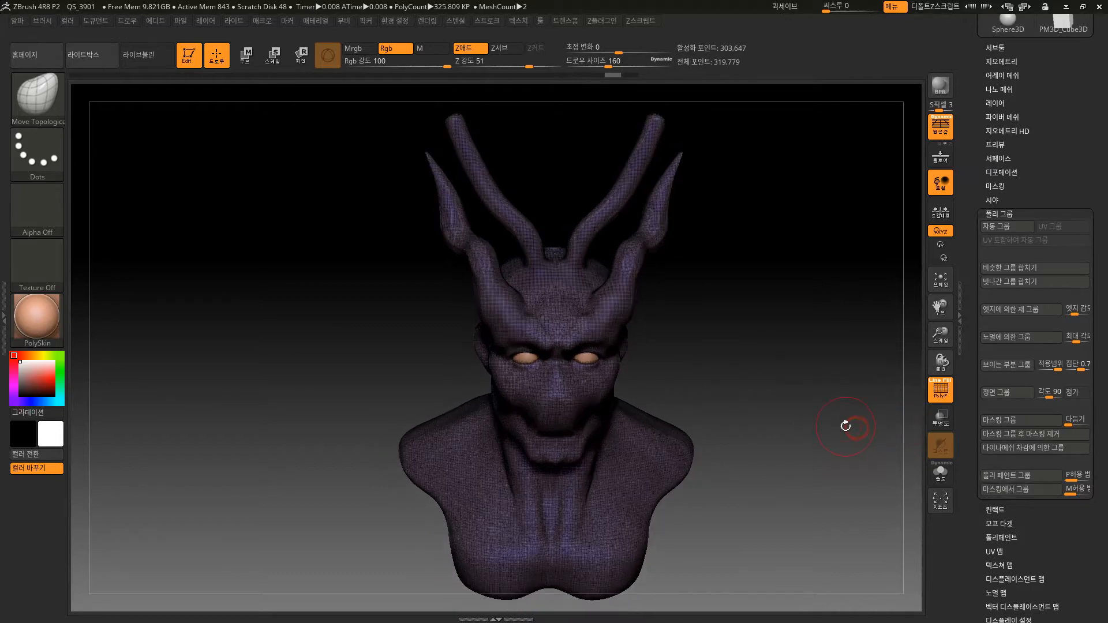
# Hide the wireframe and try masking a round spot on each shoulder, undoing the mask.
pyautogui.hotkey('shift', 'f')
pyautogui.moveTo(826, 401)
pyautogui.mouseDown()
pyautogui.moveTo(828, 441)
pyautogui.moveTo(824, 396)
pyautogui.moveTo(810, 464)
pyautogui.mouseUp()
pyautogui.keyDown('alt'); pyautogui.moveTo(809, 465); pyautogui.dragTo(796, 443); pyautogui.keyUp('alt')
pyautogui.keyDown('alt'); pyautogui.moveTo(705, 306); pyautogui.dragTo(646, 300); pyautogui.keyUp('alt')
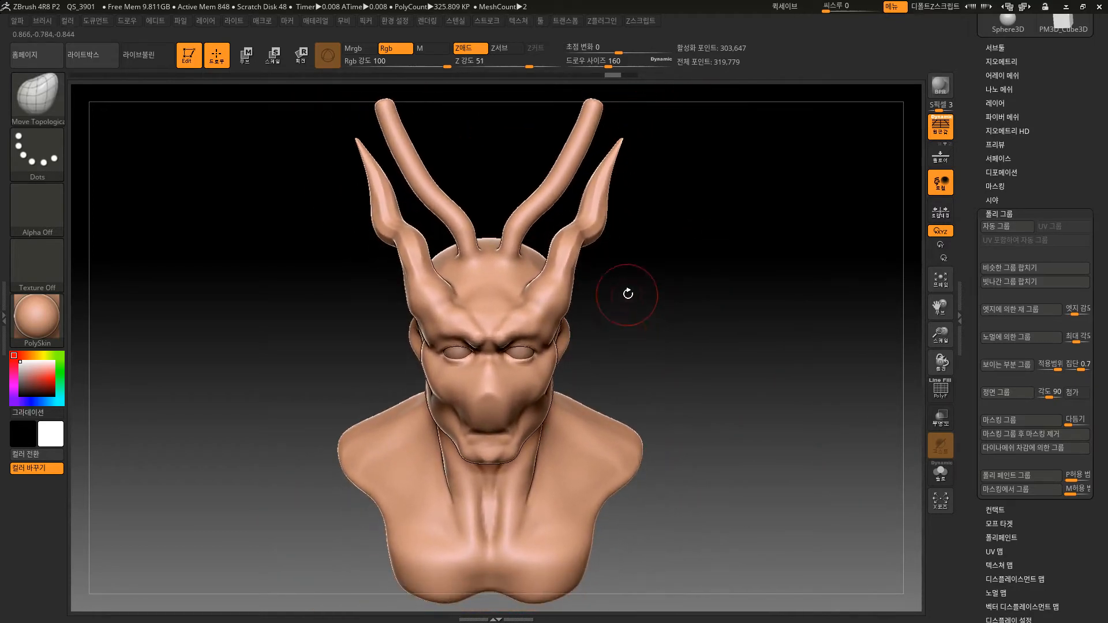
pyautogui.moveTo(662, 350)
pyautogui.keyDown('alt'); pyautogui.mouseDown()
pyautogui.moveTo(667, 337)
pyautogui.moveTo(647, 352)
pyautogui.moveTo(681, 344)
pyautogui.mouseUp(); pyautogui.keyUp('alt')
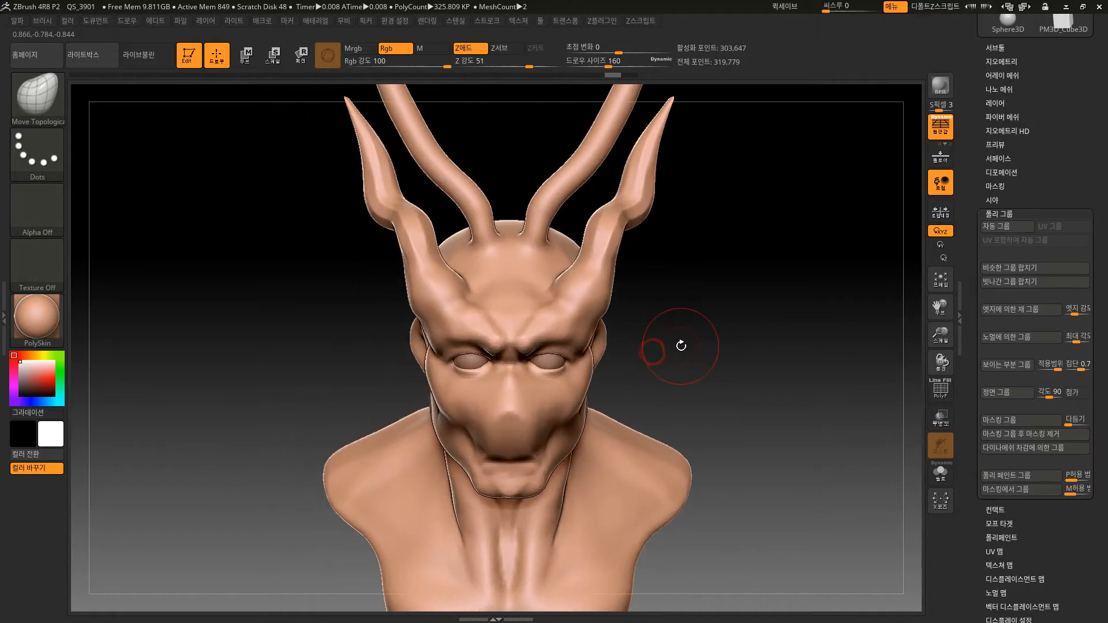
pyautogui.moveTo(611, 465)
pyautogui.keyDown('ctrl'); pyautogui.mouseDown()
pyautogui.moveTo(616, 483)
pyautogui.moveTo(627, 464)
pyautogui.mouseUp(); pyautogui.keyUp('ctrl')
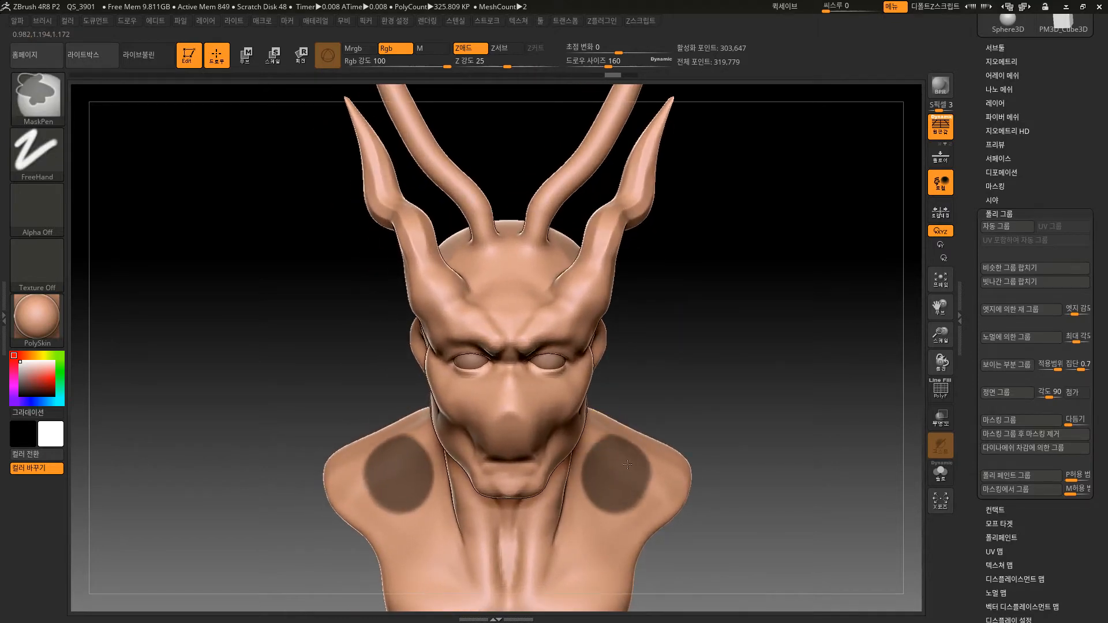
pyautogui.hotkey('ctrl', 'z')
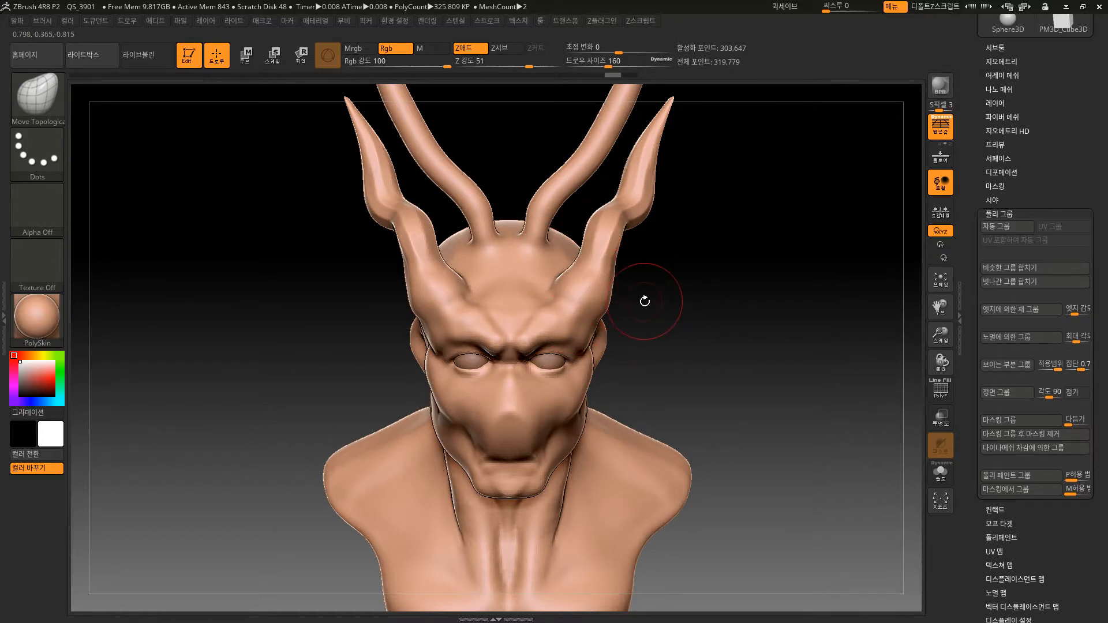
# Mask a round spot on each side of the upper chest and turn the masked areas into a polygroup with Group Masked.
pyautogui.moveTo(687, 302)
pyautogui.keyDown('alt'); pyautogui.mouseDown()
pyautogui.moveTo(705, 359)
pyautogui.moveTo(745, 323)
pyautogui.mouseUp(); pyautogui.keyUp('alt')
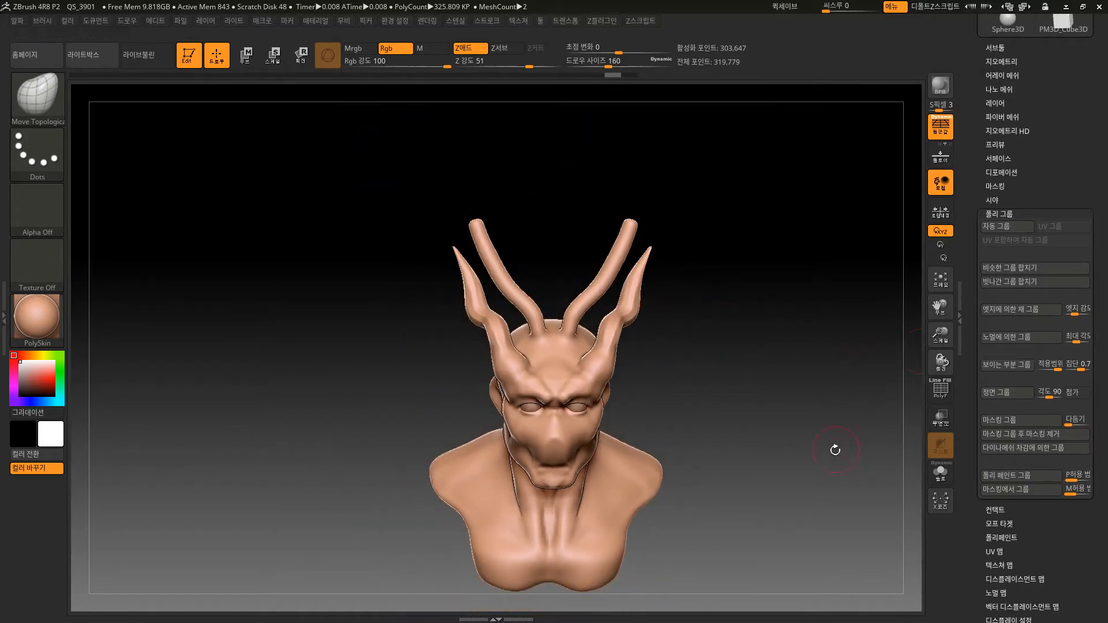
pyautogui.keyDown('alt'); pyautogui.moveTo(835, 449); pyautogui.dragTo(801, 386); pyautogui.keyUp('alt')
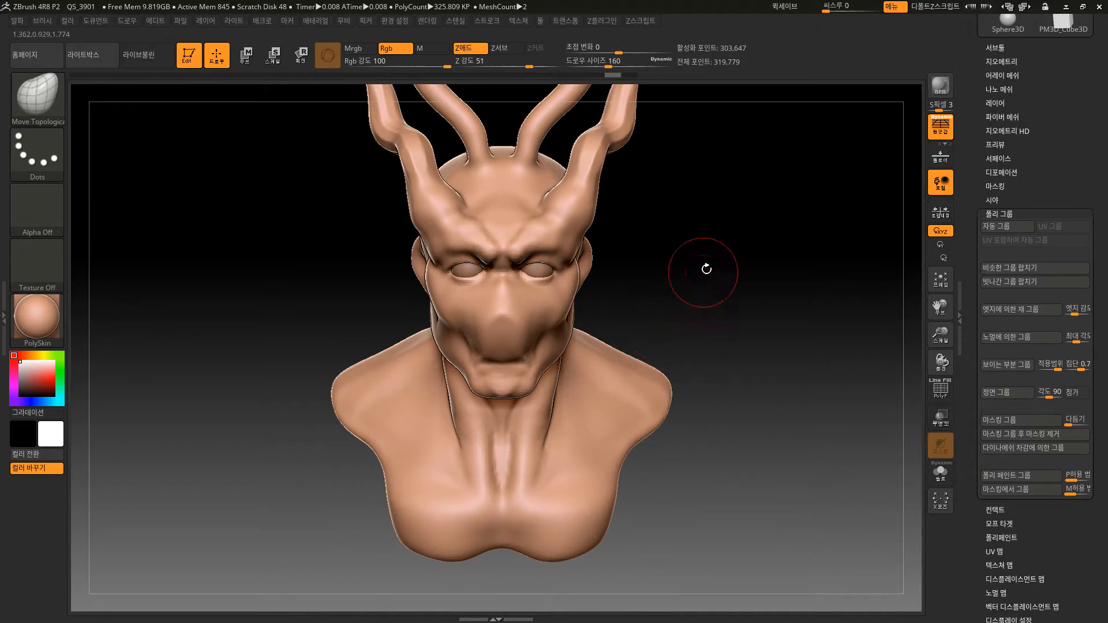
pyautogui.keyDown('alt'); pyautogui.moveTo(721, 273); pyautogui.dragTo(696, 416); pyautogui.keyUp('alt')
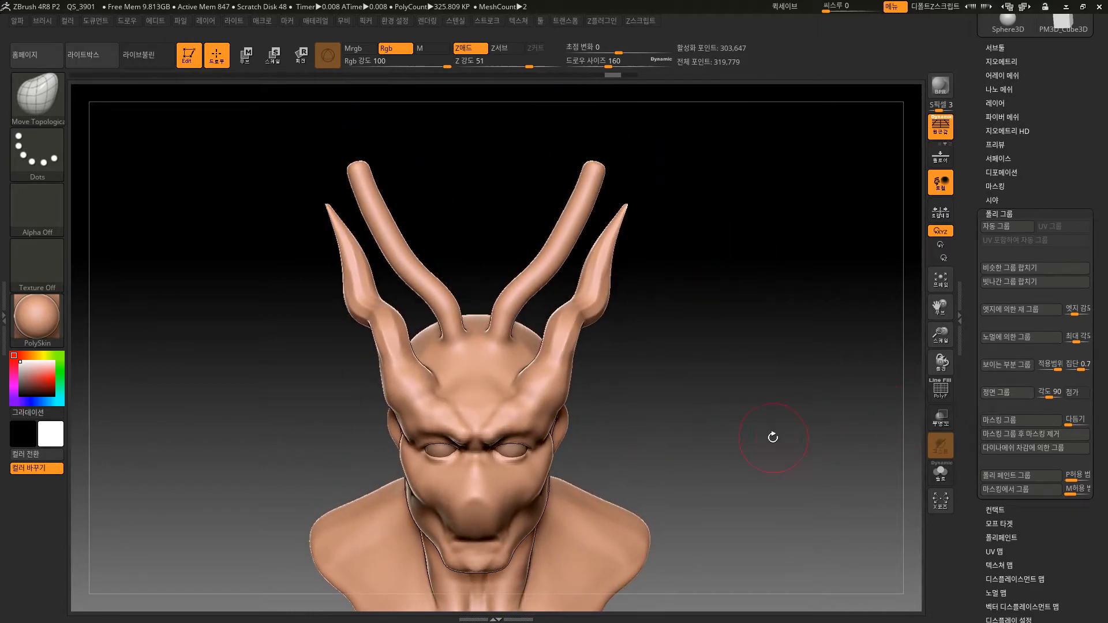
pyautogui.moveTo(773, 438); pyautogui.dragTo(713, 468)
pyautogui.keyDown('alt'); pyautogui.moveTo(713, 468); pyautogui.dragTo(721, 328); pyautogui.keyUp('alt')
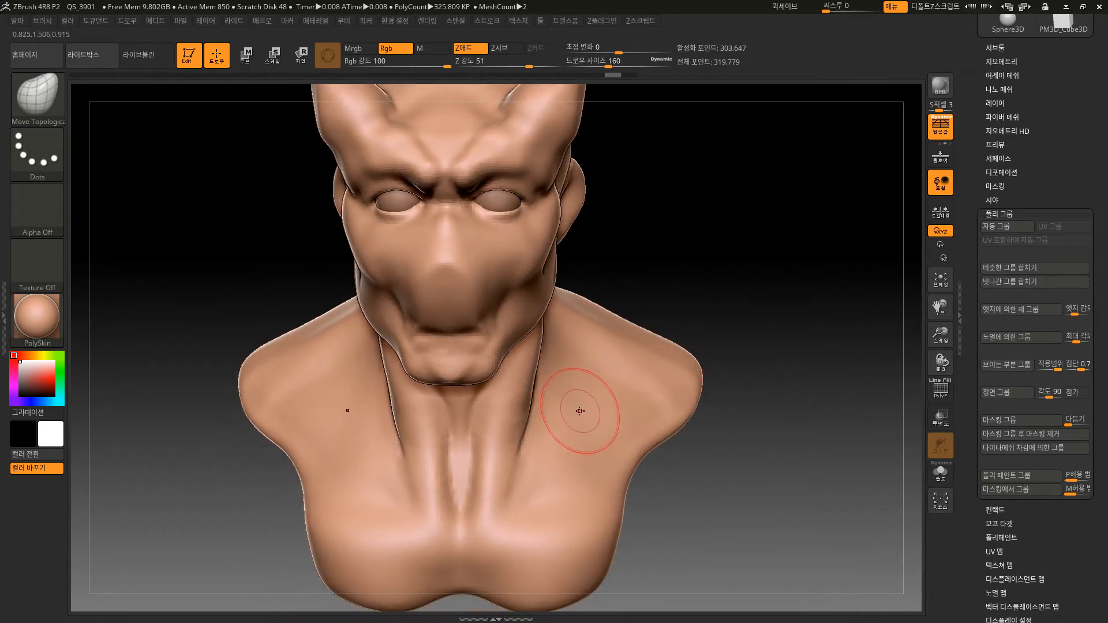
pyautogui.keyDown('ctrl'); pyautogui.moveTo(590, 418); pyautogui.dragTo(579, 425); pyautogui.keyUp('ctrl')
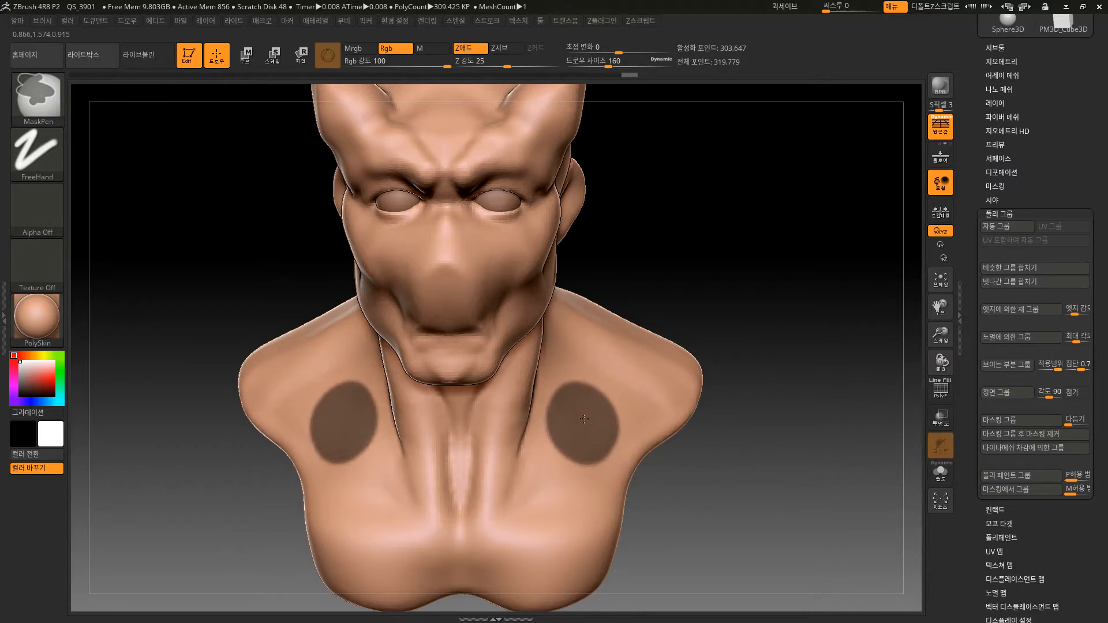
pyautogui.moveTo(774, 296)
pyautogui.mouseDown()
pyautogui.moveTo(728, 289)
pyautogui.moveTo(770, 282)
pyautogui.moveTo(787, 327)
pyautogui.mouseUp()
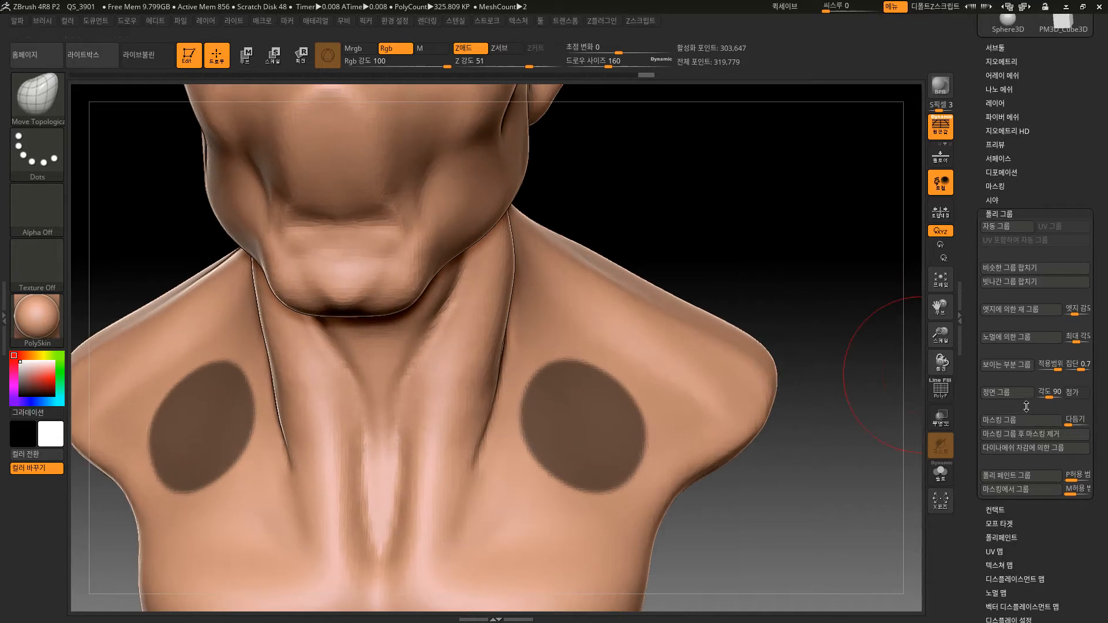
pyautogui.click(1015, 423)
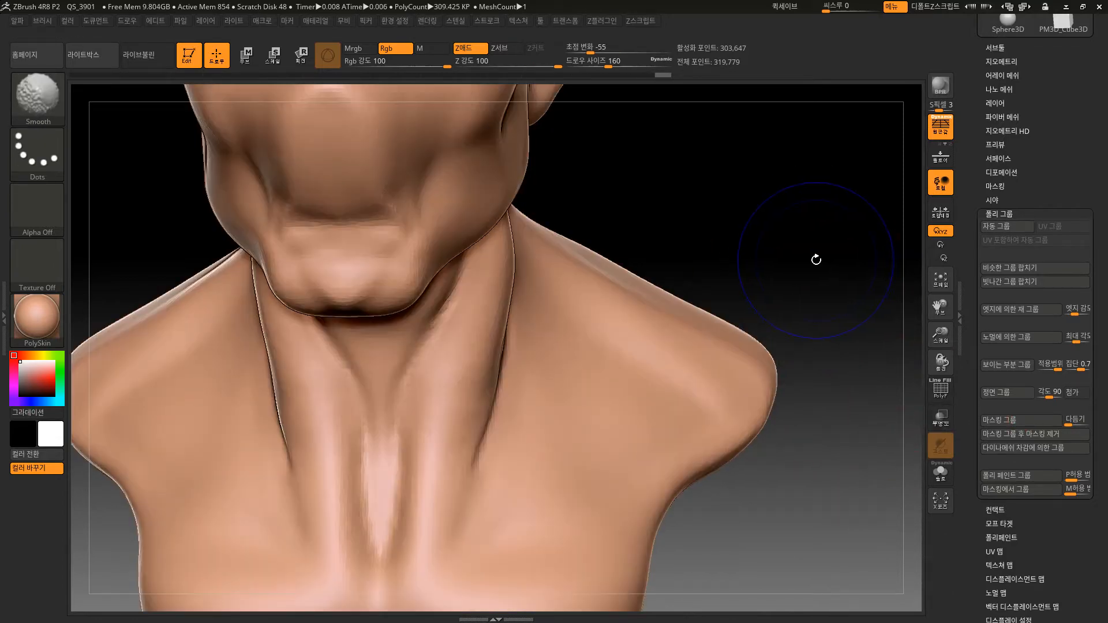
# Display the polygroup wireframe, isolate the round upper-chest polygroup to check it, and restore the whole bust.
pyautogui.hotkey('shift', 'f')
pyautogui.keyDown('ctrl'); pyautogui.keyDown('shift'); pyautogui.click(579, 418); pyautogui.keyUp('shift'); pyautogui.keyUp('ctrl')
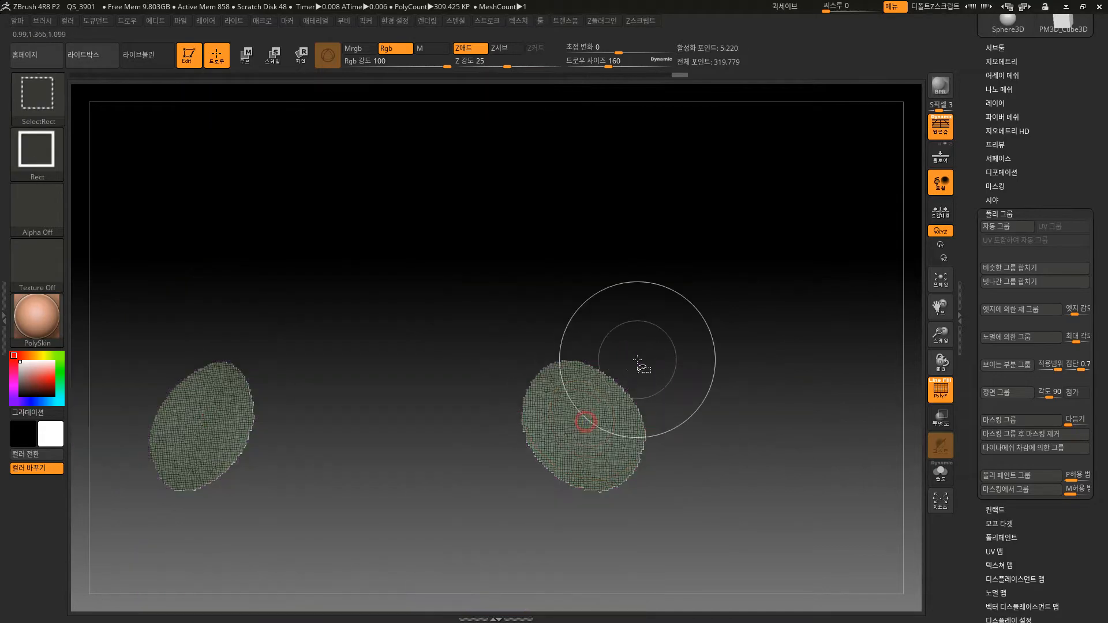
pyautogui.keyDown('ctrl'); pyautogui.keyDown('shift'); pyautogui.click(802, 298); pyautogui.keyUp('shift'); pyautogui.keyUp('ctrl')
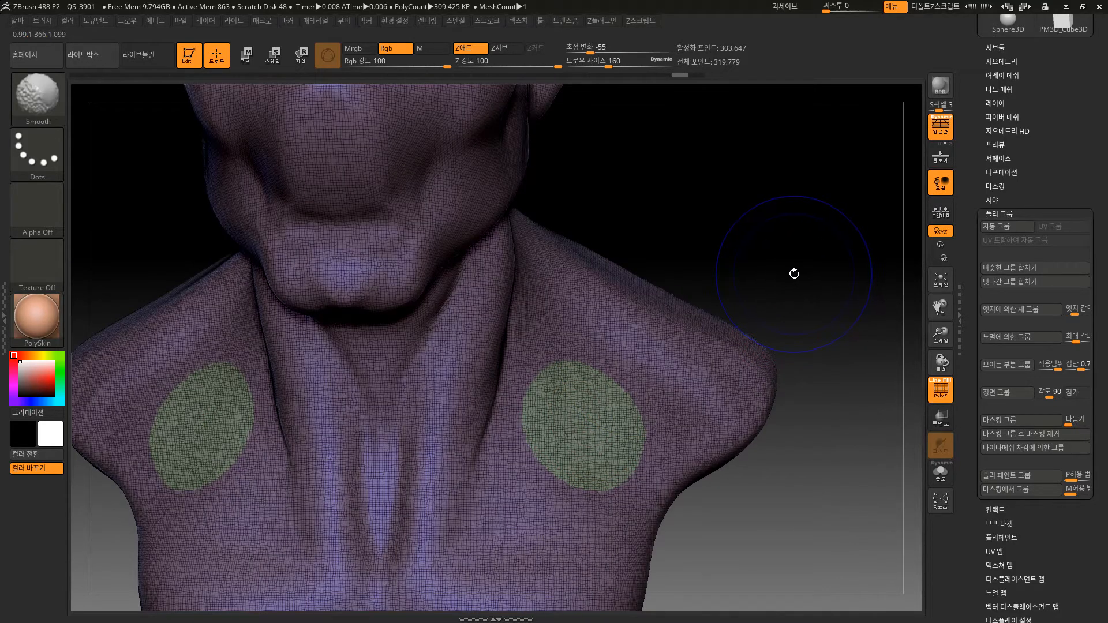
pyautogui.hotkey('shift', 'f')
pyautogui.hotkey('shift', 'f')
# Mask a round spot on each side of the lower chest and convert the masked areas into a new polygroup.
pyautogui.moveTo(791, 273); pyautogui.dragTo(774, 334)
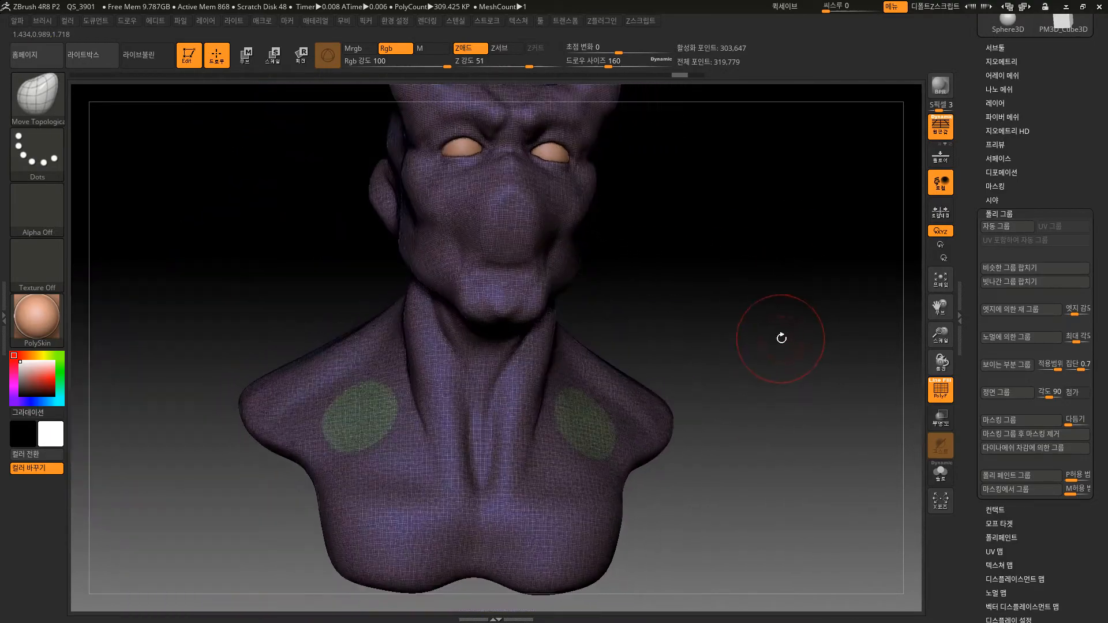
pyautogui.keyDown('alt'); pyautogui.moveTo(685, 317); pyautogui.dragTo(670, 353); pyautogui.keyUp('alt')
pyautogui.keyDown('ctrl'); pyautogui.moveTo(538, 568); pyautogui.dragTo(556, 566); pyautogui.keyUp('ctrl')
pyautogui.keyDown('alt'); pyautogui.moveTo(741, 489); pyautogui.dragTo(730, 417); pyautogui.keyUp('alt')
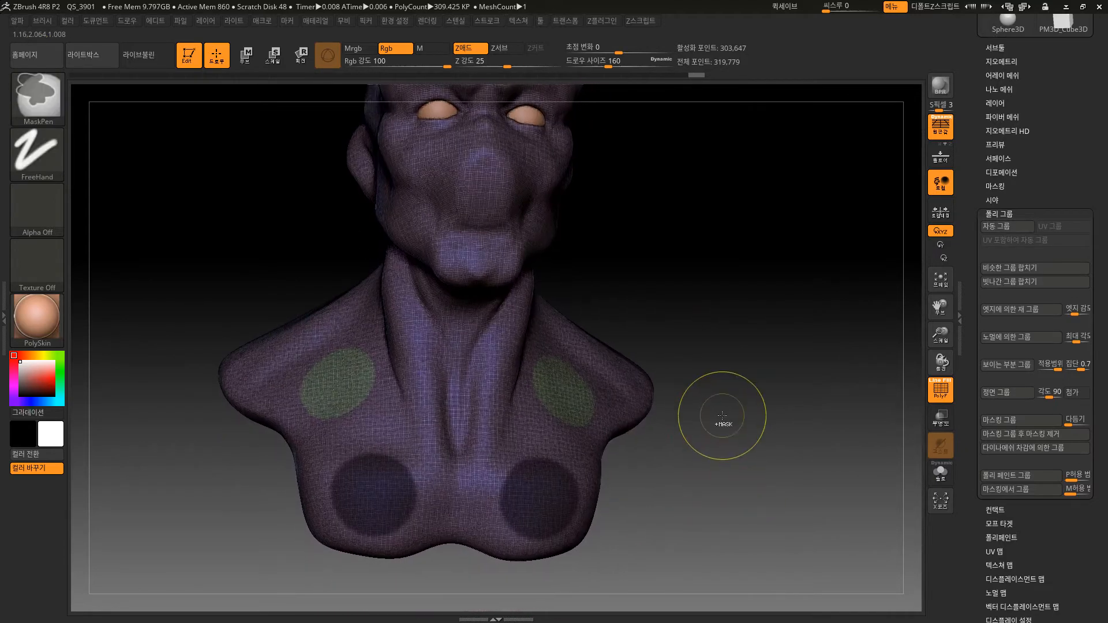
pyautogui.hotkey('ctrl', 'w')
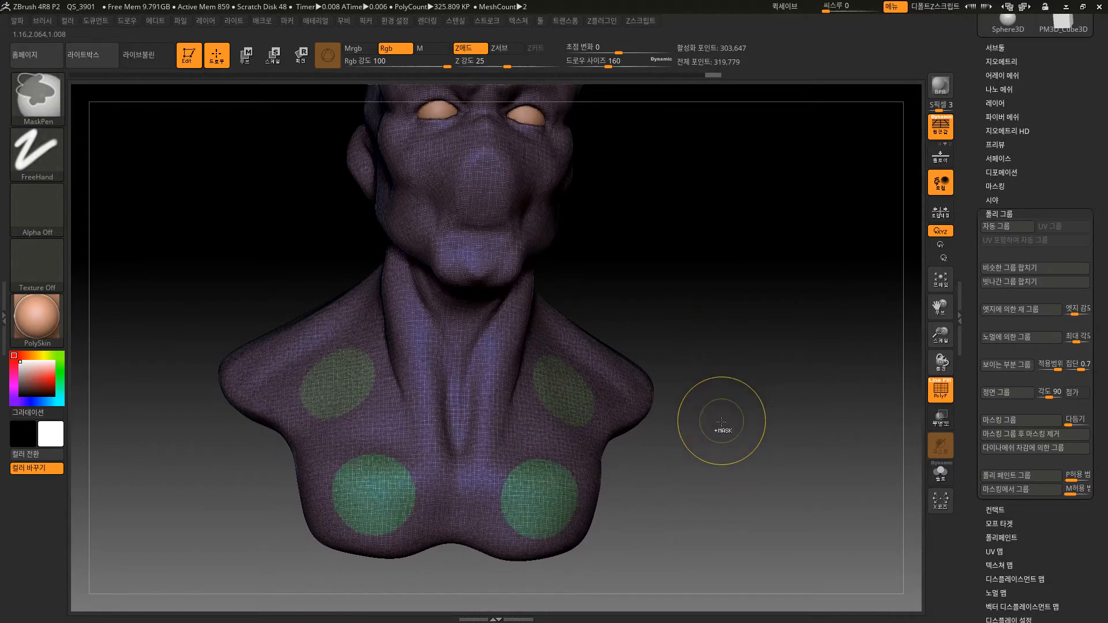
# Isolate the round upper-chest and lower-chest polygroups in turn, with and without the polygroup wireframe, restoring the whole bust each time.
pyautogui.keyDown('ctrl'); pyautogui.keyDown('shift'); pyautogui.click(580, 388); pyautogui.keyUp('shift'); pyautogui.keyUp('ctrl')
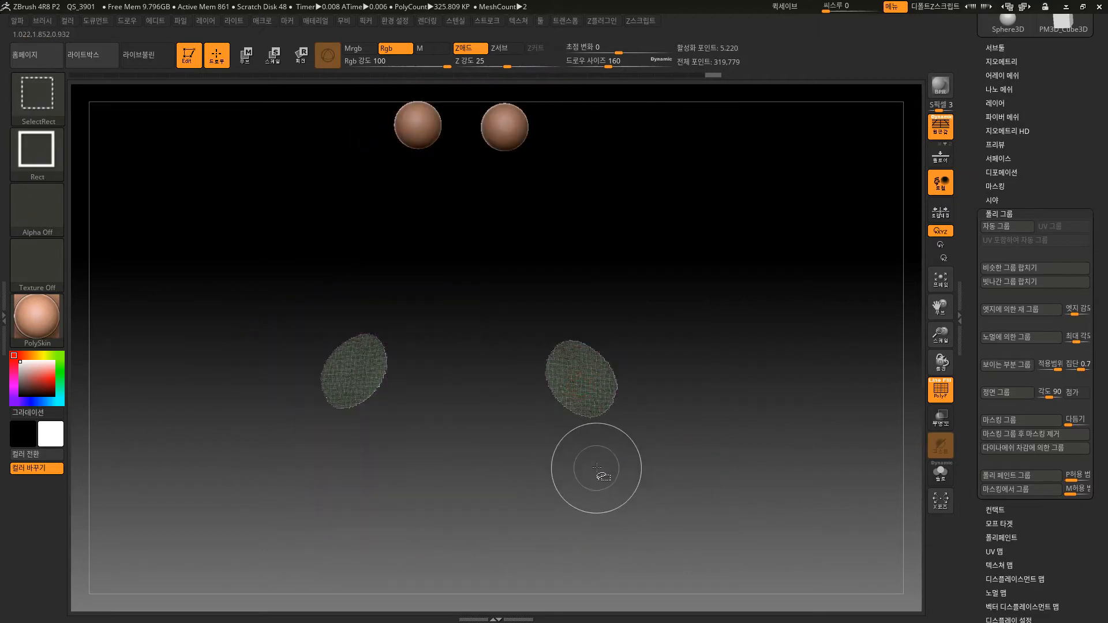
pyautogui.keyDown('ctrl'); pyautogui.keyDown('shift'); pyautogui.click(660, 440); pyautogui.keyUp('shift'); pyautogui.keyUp('ctrl')
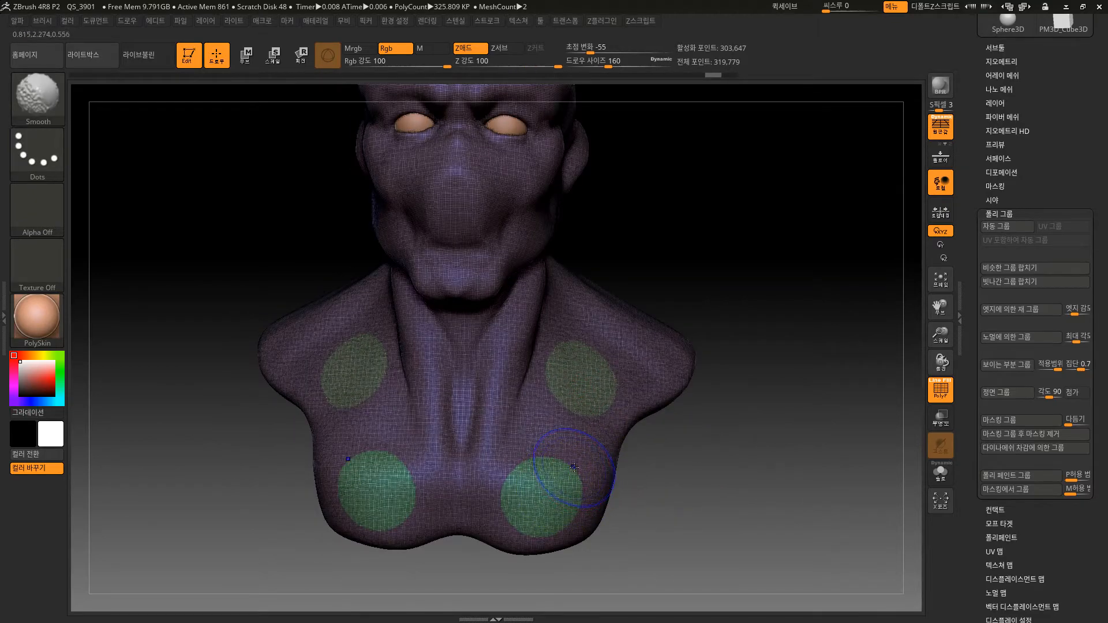
pyautogui.hotkey('shift', 'f')
pyautogui.keyDown('ctrl'); pyautogui.keyDown('shift'); pyautogui.click(555, 506); pyautogui.keyUp('shift'); pyautogui.keyUp('ctrl')
pyautogui.keyDown('ctrl'); pyautogui.keyDown('shift'); pyautogui.click(600, 388); pyautogui.keyUp('shift'); pyautogui.keyUp('ctrl')
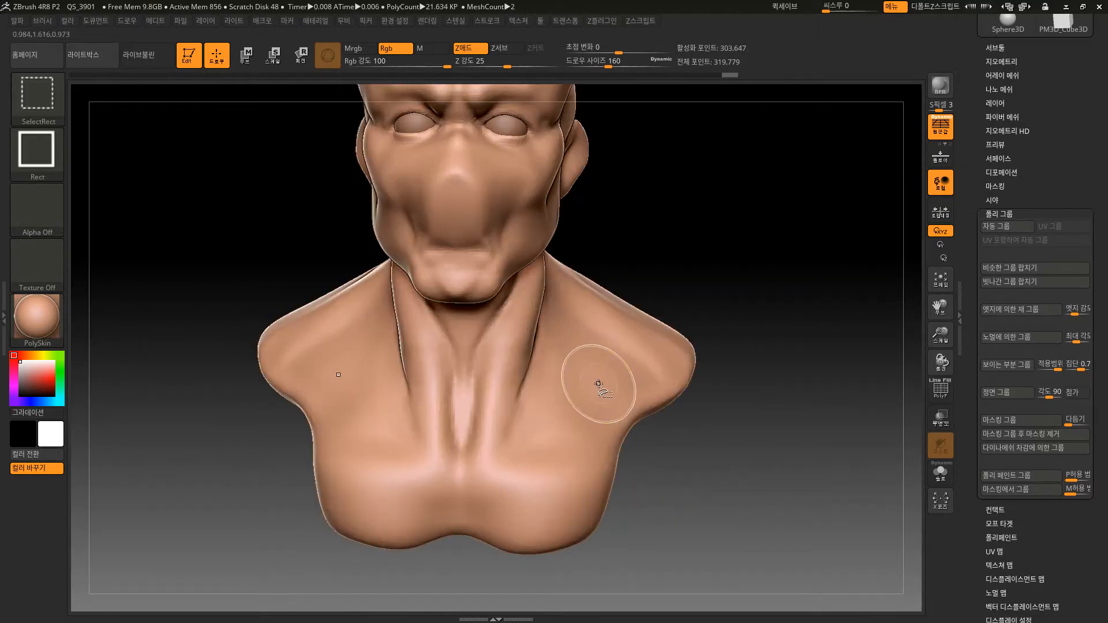
pyautogui.keyDown('ctrl'); pyautogui.keyDown('shift'); pyautogui.click(594, 383); pyautogui.keyUp('shift'); pyautogui.keyUp('ctrl')
pyautogui.keyDown('ctrl'); pyautogui.keyDown('shift'); pyautogui.click(604, 391); pyautogui.keyUp('shift'); pyautogui.keyUp('ctrl')
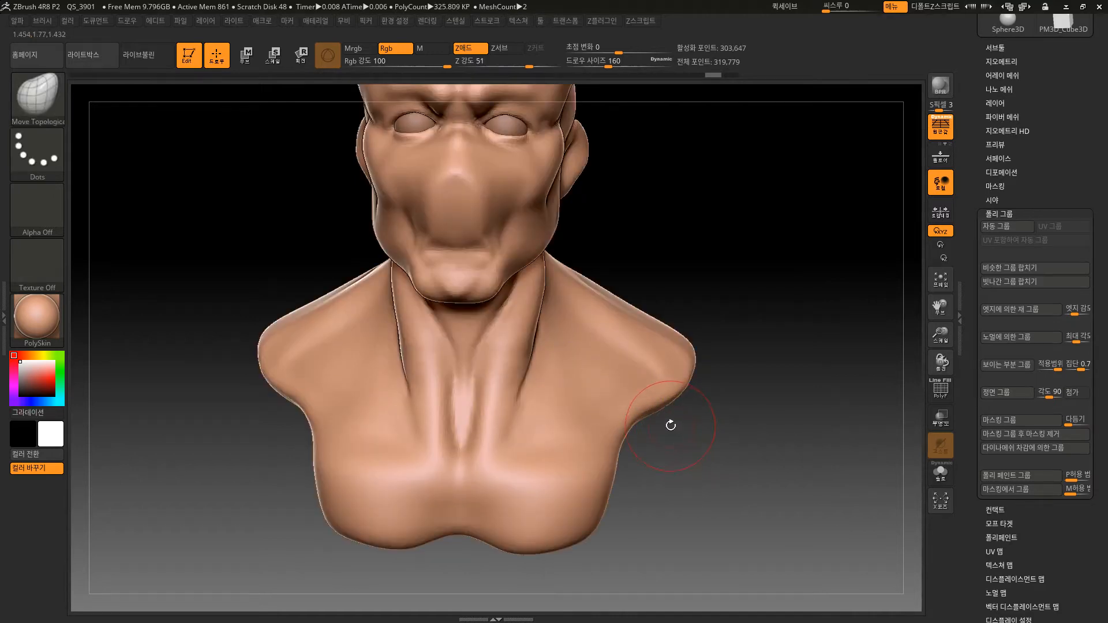
pyautogui.hotkey('shift', 'f')
# Isolate the four round chest areas, merge them into one polygroup with Group Visible, and check the merged group before restoring the bust.
pyautogui.keyDown('ctrl'); pyautogui.keyDown('shift'); pyautogui.click(584, 442); pyautogui.keyUp('shift'); pyautogui.keyUp('ctrl')
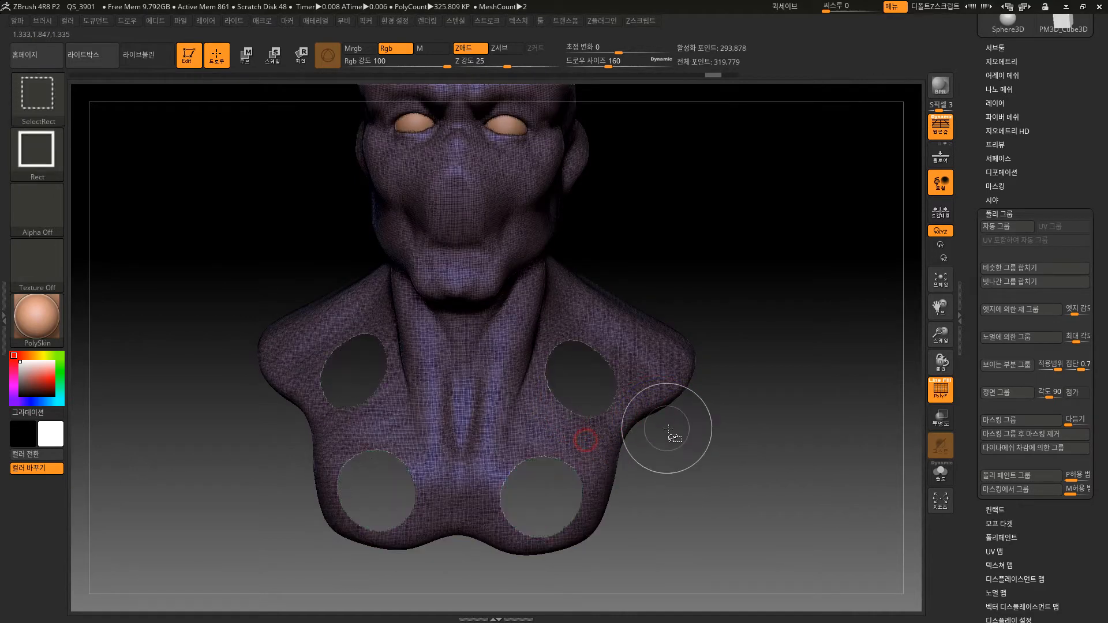
pyautogui.keyDown('ctrl'); pyautogui.keyDown('shift'); pyautogui.click(722, 463); pyautogui.keyUp('shift'); pyautogui.keyUp('ctrl')
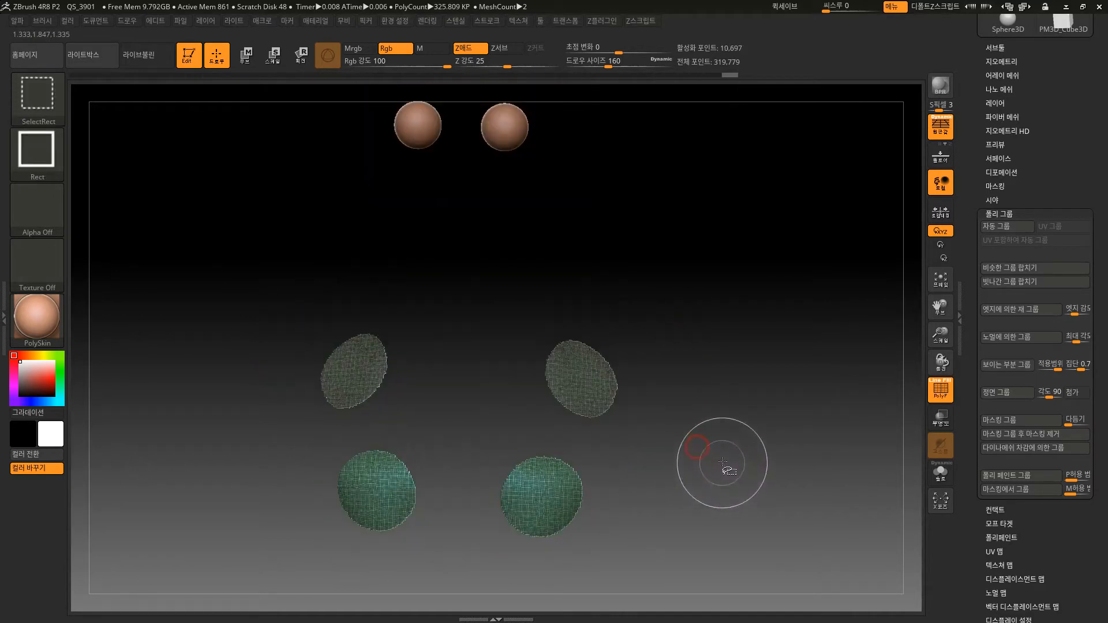
pyautogui.click(1003, 365)
pyautogui.keyDown('ctrl'); pyautogui.keyDown('shift'); pyautogui.click(700, 400); pyautogui.keyUp('shift'); pyautogui.keyUp('ctrl')
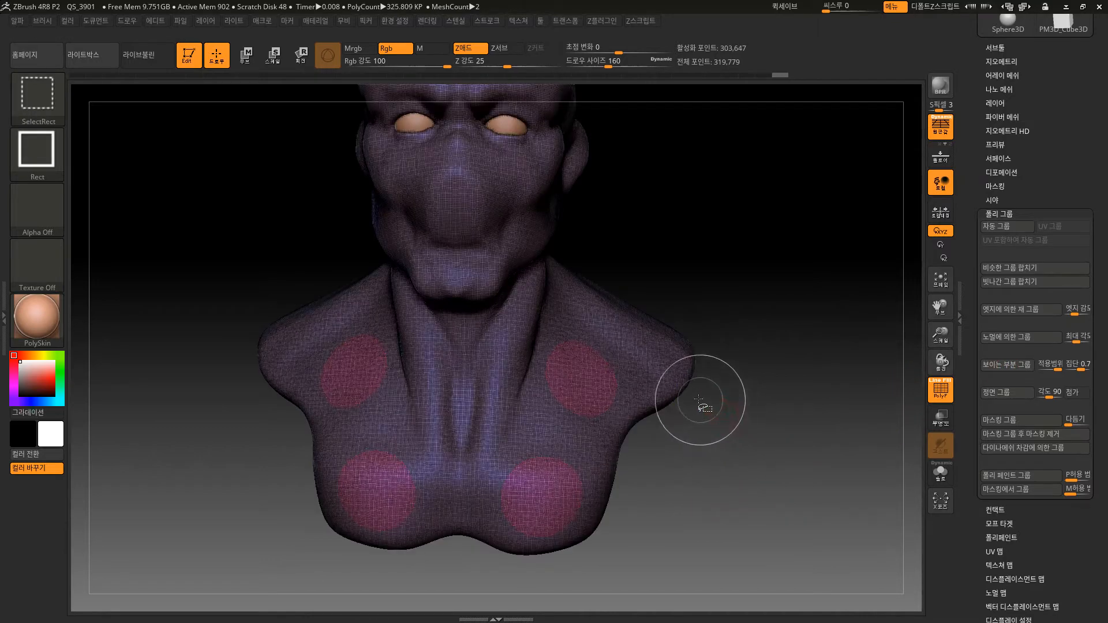
pyautogui.keyDown('ctrl'); pyautogui.keyDown('shift'); pyautogui.click(582, 373); pyautogui.keyUp('shift'); pyautogui.keyUp('ctrl')
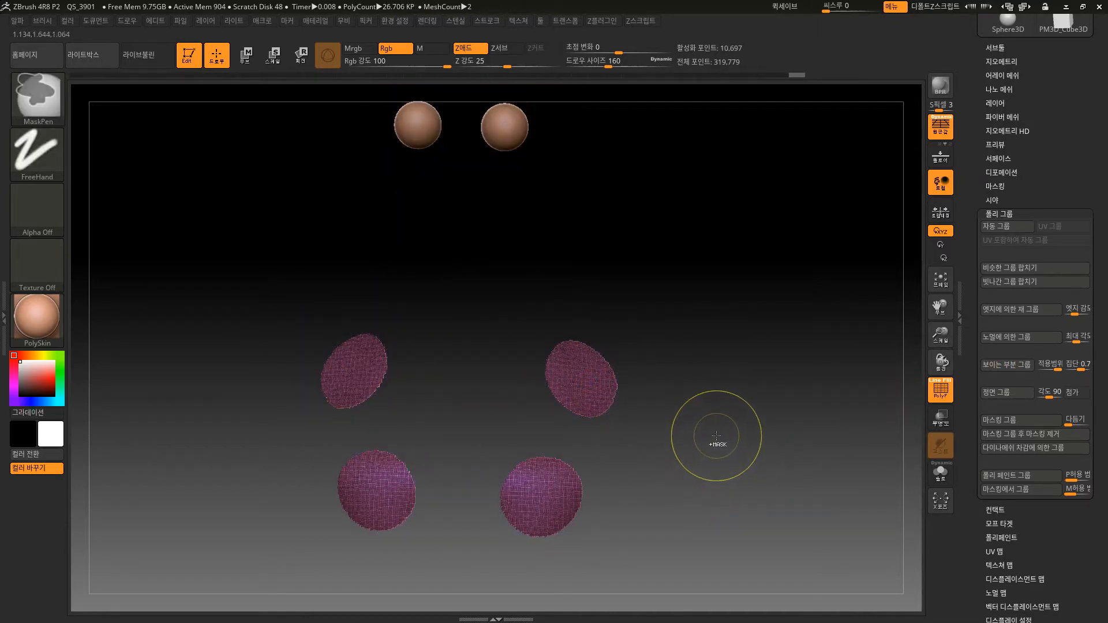
pyautogui.keyDown('ctrl'); pyautogui.keyDown('shift'); pyautogui.click(717, 433); pyautogui.keyUp('shift'); pyautogui.keyUp('ctrl')
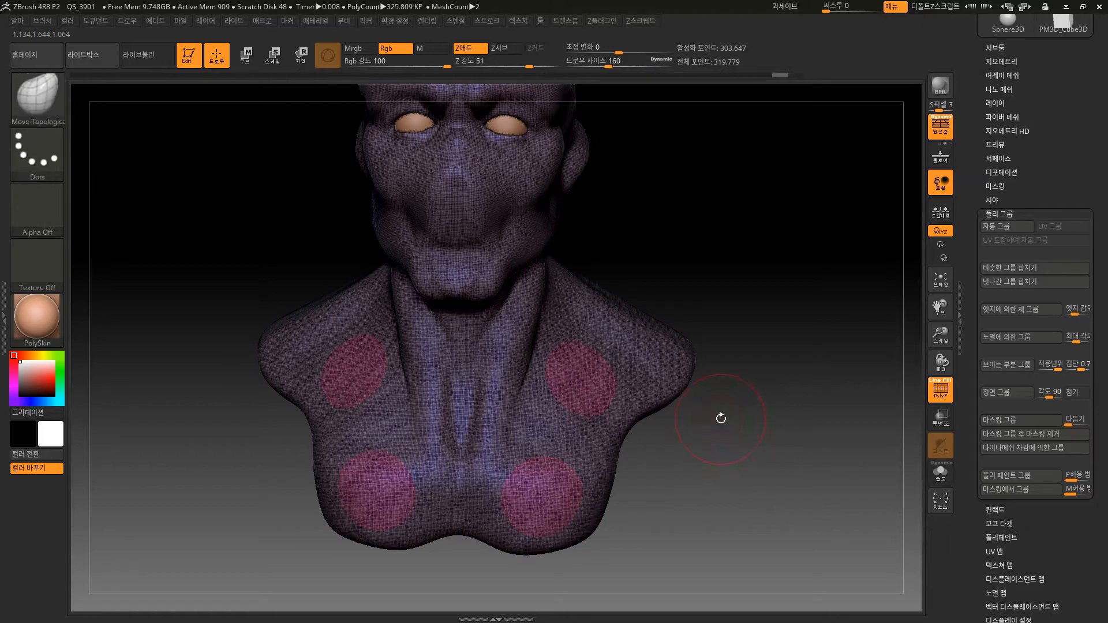
# Display the polygroup wireframe on the whole horned bust and turn the entire body mesh into a single polygroup.
pyautogui.hotkey('shift', 'f')
pyautogui.press('f')
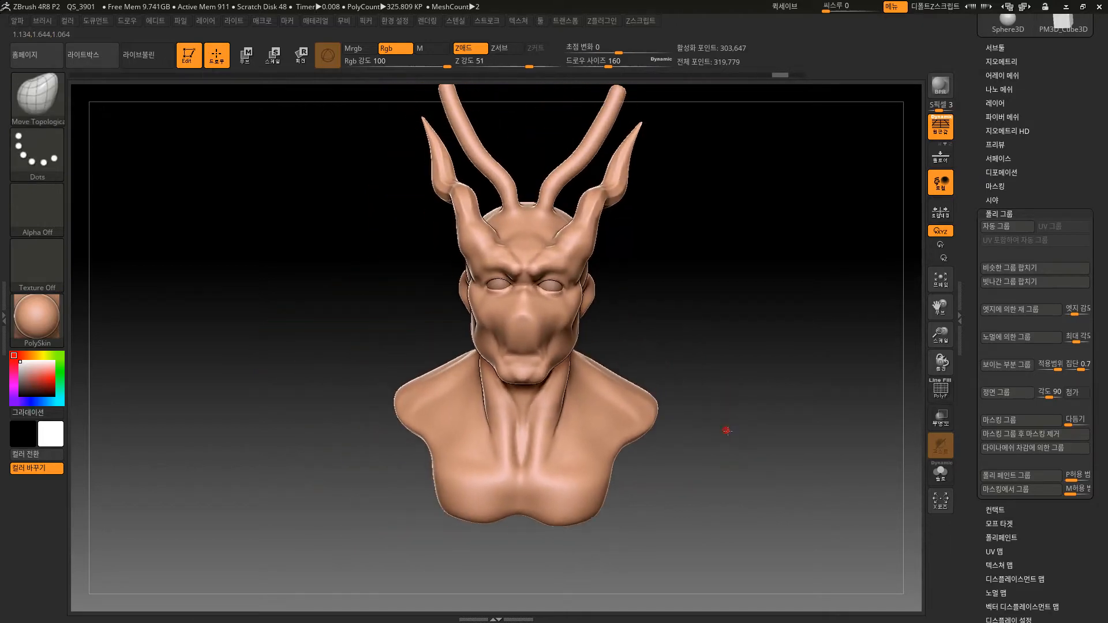
pyautogui.moveTo(727, 431); pyautogui.dragTo(775, 383)
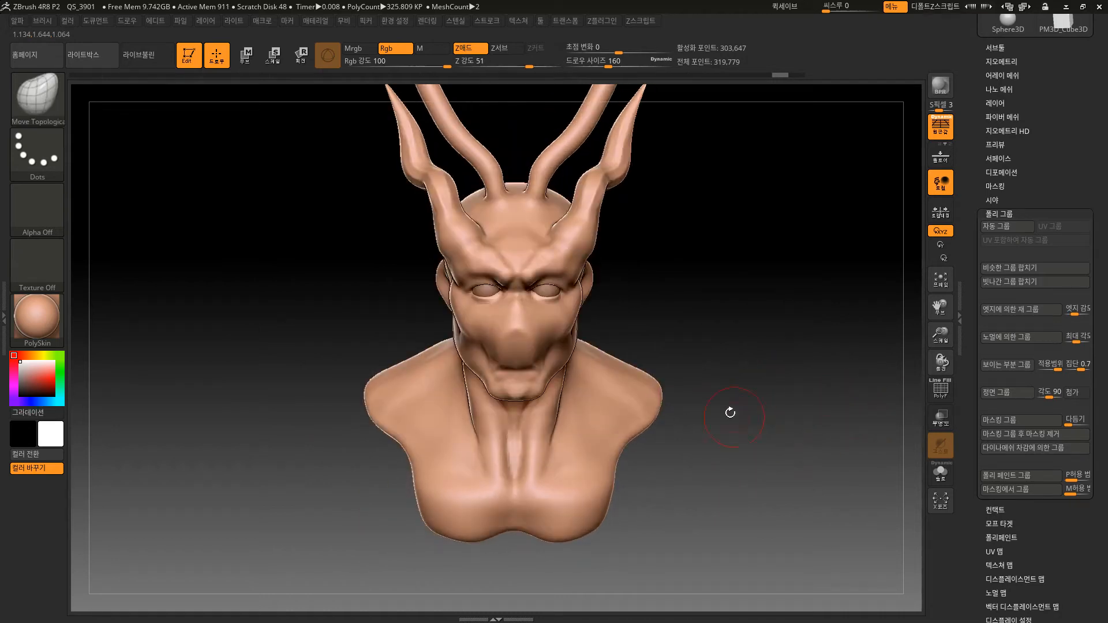
pyautogui.moveTo(730, 412); pyautogui.dragTo(625, 396)
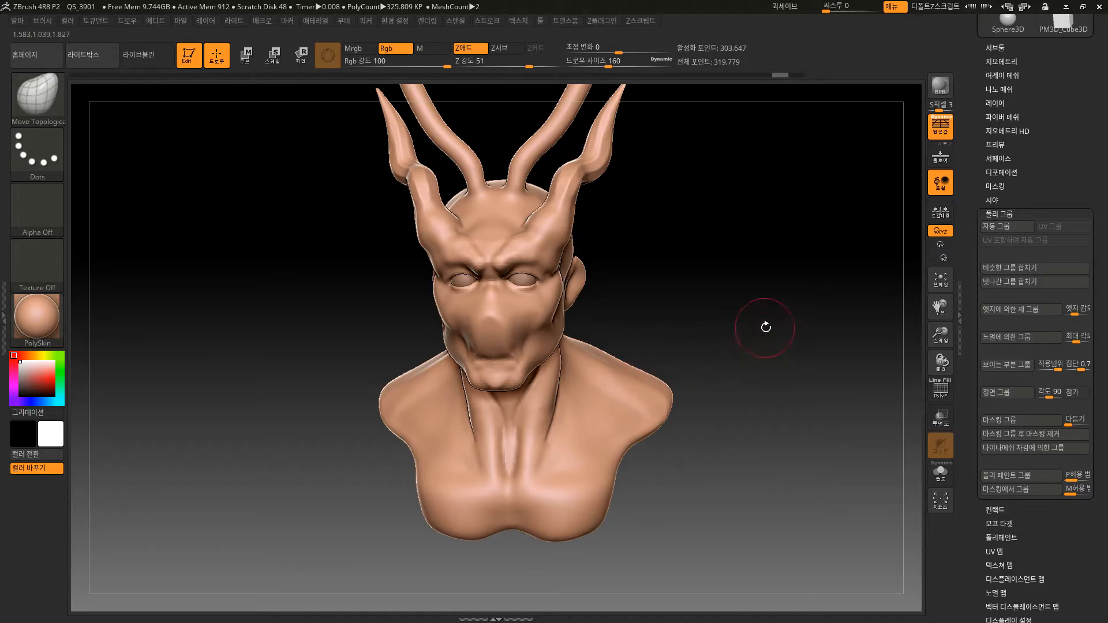
pyautogui.moveTo(766, 327); pyautogui.dragTo(748, 329)
pyautogui.hotkey('shift', 'f')
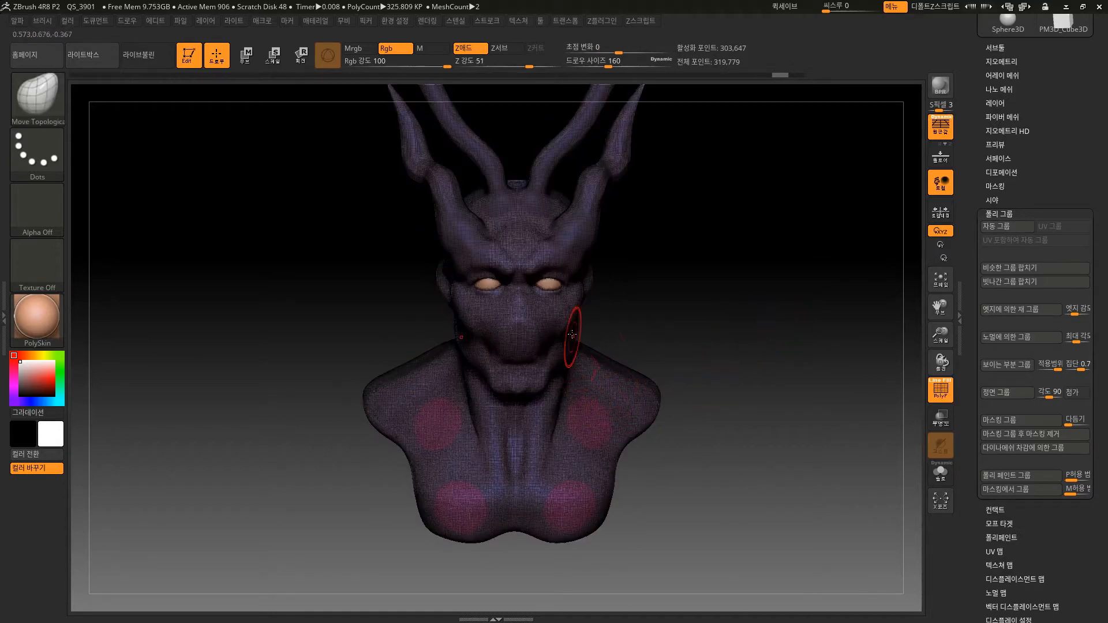
pyautogui.moveTo(676, 324)
pyautogui.mouseDown()
pyautogui.moveTo(727, 322)
pyautogui.moveTo(707, 317)
pyautogui.moveTo(722, 306)
pyautogui.moveTo(716, 336)
pyautogui.mouseUp()
pyautogui.press('ctrl')
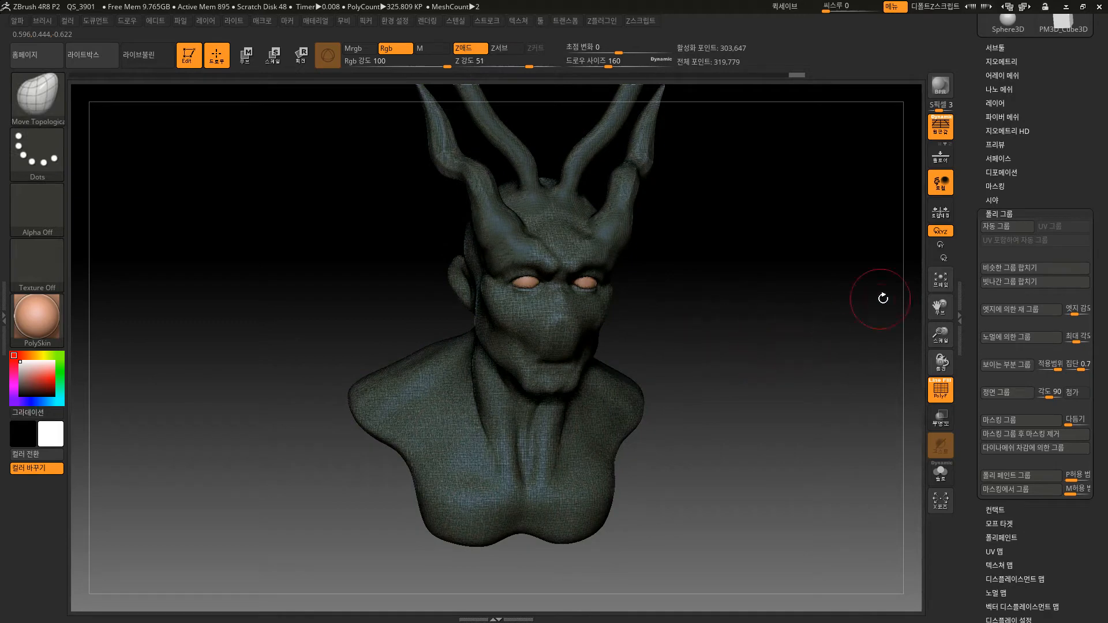
# Hide the wireframe, mask a round spot on each side of the upper chest, and convert the masked areas into a new polygroup.
pyautogui.moveTo(827, 420)
pyautogui.mouseDown()
pyautogui.moveTo(812, 452)
pyautogui.moveTo(780, 438)
pyautogui.moveTo(799, 448)
pyautogui.moveTo(797, 436)
pyautogui.moveTo(787, 460)
pyautogui.moveTo(804, 460)
pyautogui.moveTo(797, 483)
pyautogui.moveTo(678, 465)
pyautogui.mouseUp()
pyautogui.hotkey('shift', 'f')
pyautogui.keyDown('ctrl'); pyautogui.moveTo(608, 425); pyautogui.dragTo(583, 437); pyautogui.keyUp('ctrl')
pyautogui.hotkey('ctrl', 'z')
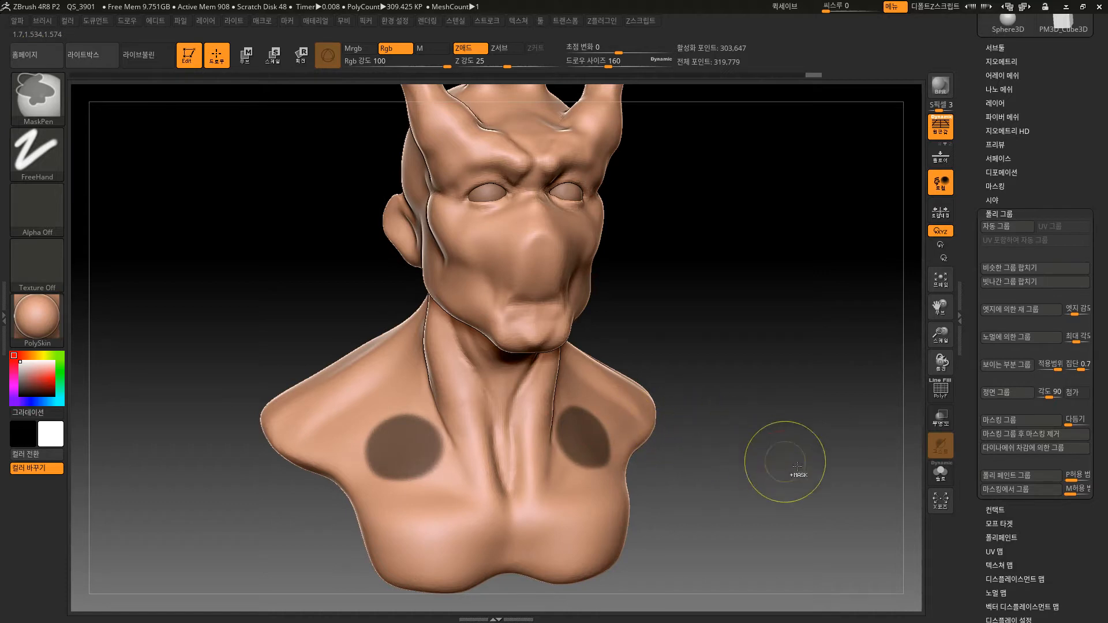
pyautogui.hotkey('ctrl', 'w')
pyautogui.moveTo(781, 485); pyautogui.dragTo(771, 475)
pyautogui.hotkey('shift', 'f')
pyautogui.hotkey('shift', 'f')
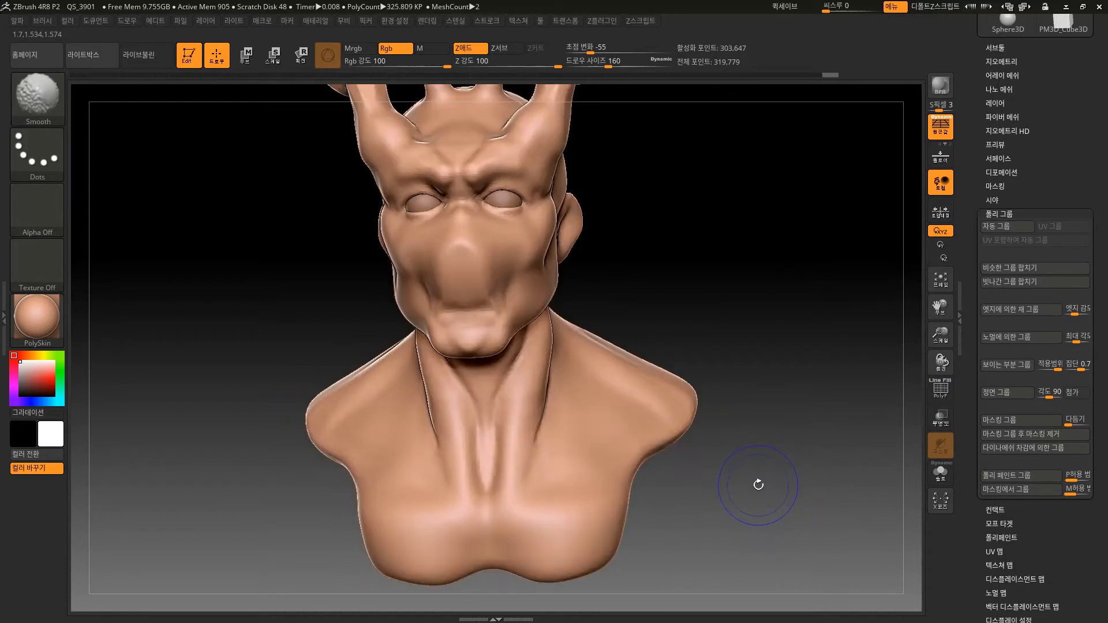
# Isolate the round upper-chest polygroup, move it outward from the body along the Move gizmo's Z axis, and restore the whole bust.
pyautogui.keyDown('ctrl'); pyautogui.keyDown('shift'); pyautogui.click(571, 432); pyautogui.keyUp('shift'); pyautogui.keyUp('ctrl')
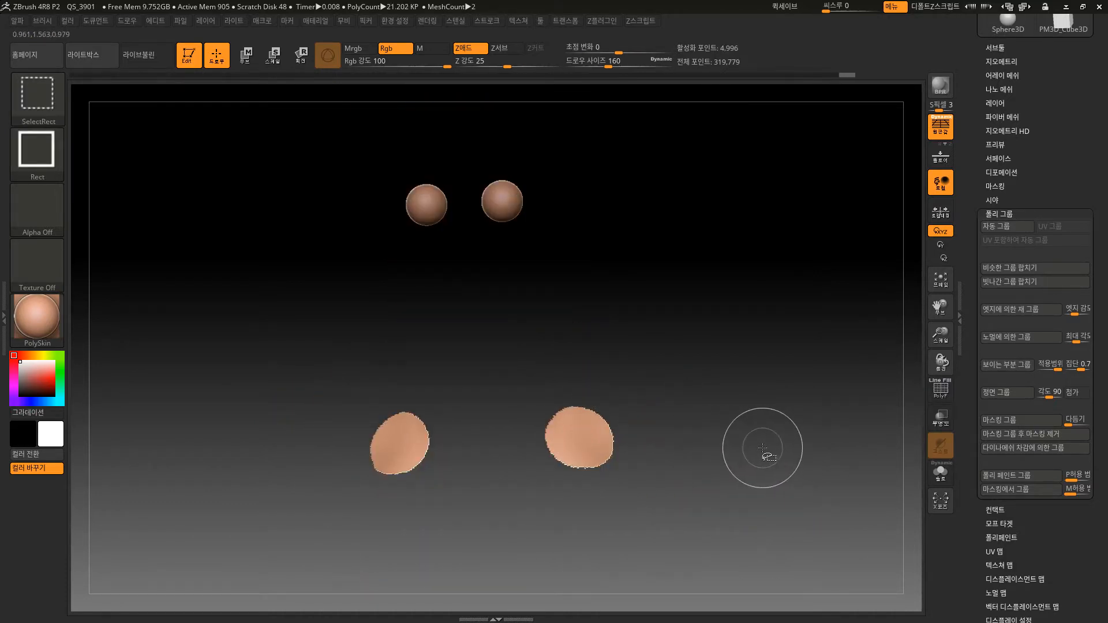
pyautogui.moveTo(749, 459)
pyautogui.mouseDown()
pyautogui.moveTo(750, 479)
pyautogui.moveTo(743, 433)
pyautogui.moveTo(696, 366)
pyautogui.moveTo(586, 448)
pyautogui.mouseUp()
pyautogui.click(249, 58)
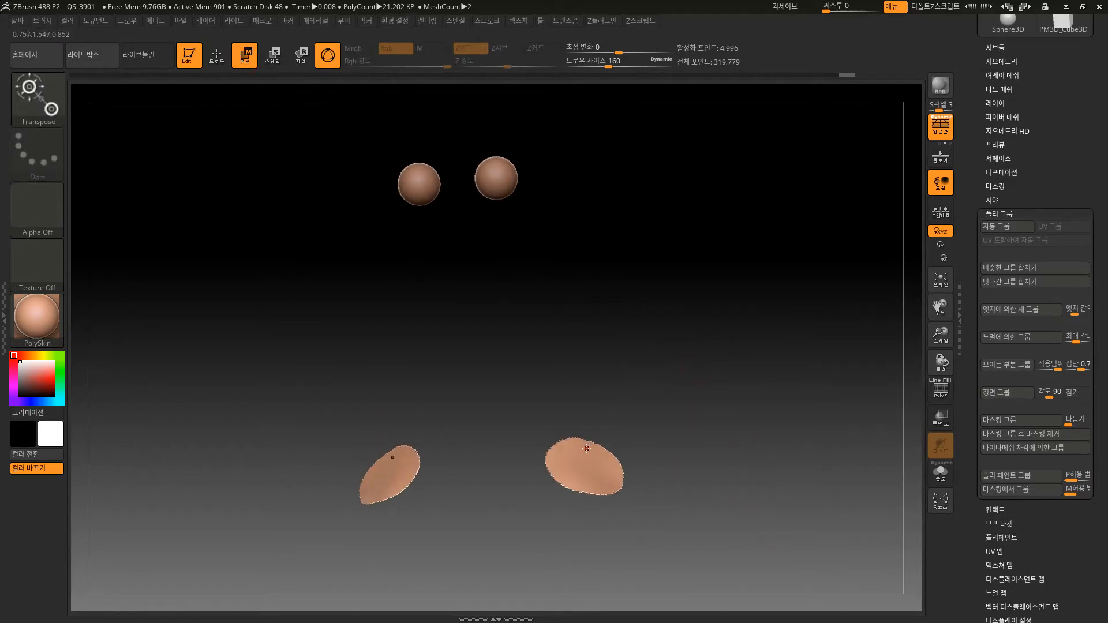
pyautogui.click(586, 467)
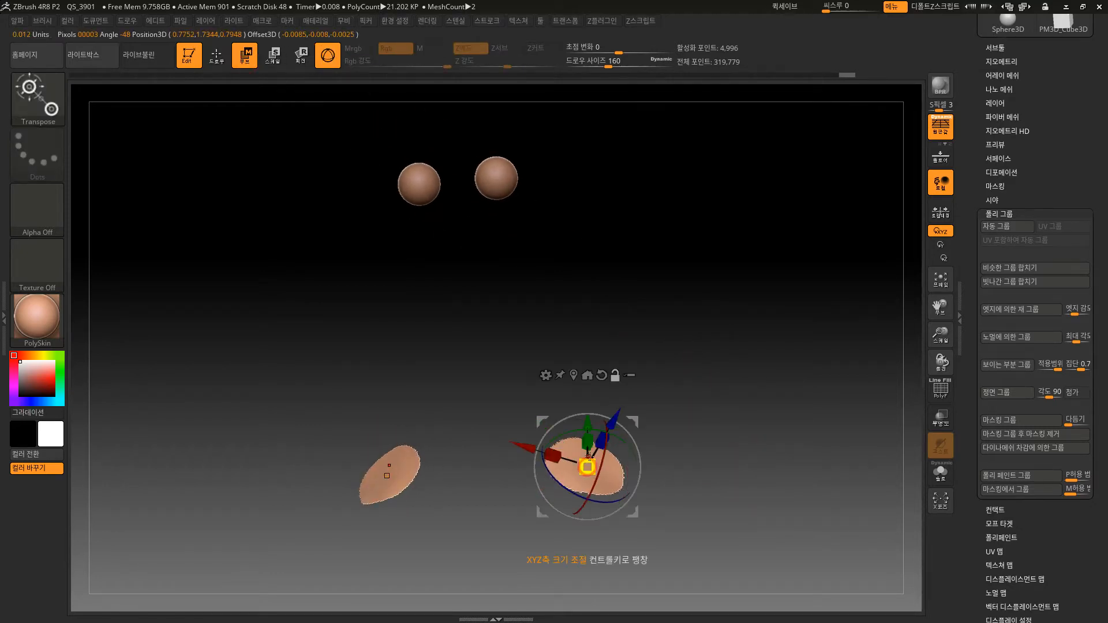
pyautogui.moveTo(723, 414); pyautogui.dragTo(684, 517)
pyautogui.moveTo(586, 467); pyautogui.dragTo(750, 396)
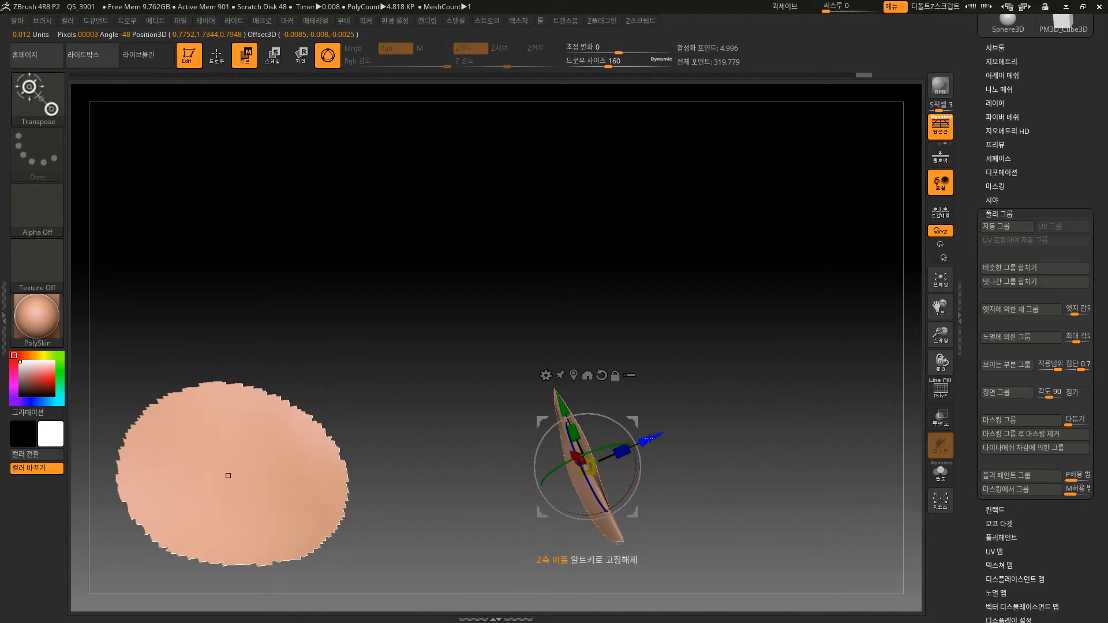
pyautogui.keyDown('ctrl'); pyautogui.moveTo(650, 439); pyautogui.dragTo(683, 423); pyautogui.keyUp('ctrl')
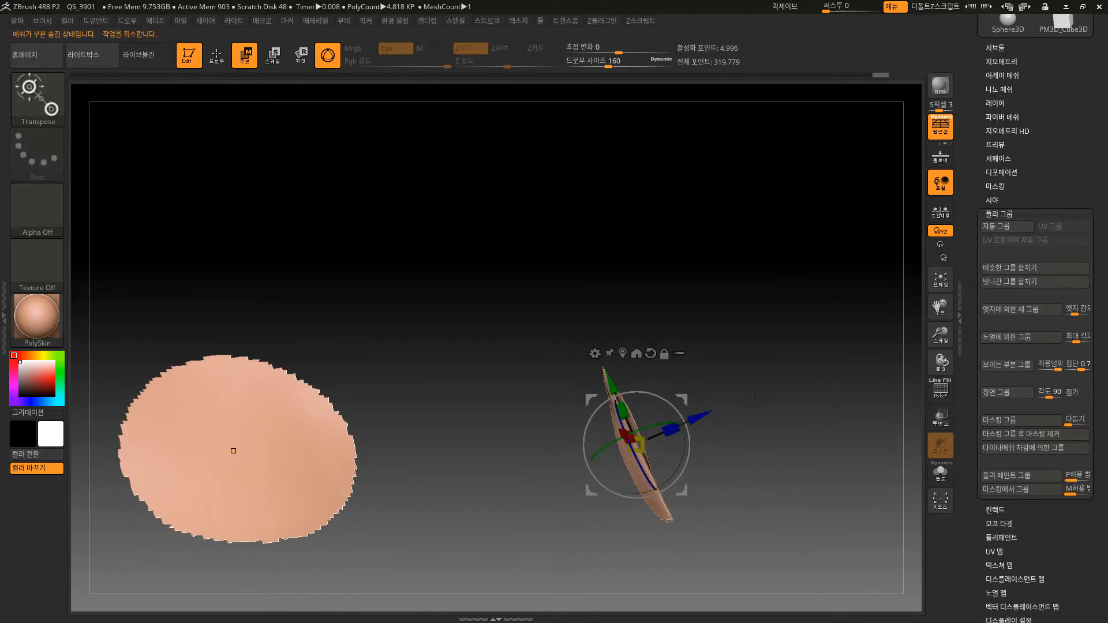
pyautogui.keyDown('ctrl'); pyautogui.keyDown('shift'); pyautogui.click(815, 467); pyautogui.keyUp('shift'); pyautogui.keyUp('ctrl')
pyautogui.moveTo(815, 467); pyautogui.dragTo(859, 445)
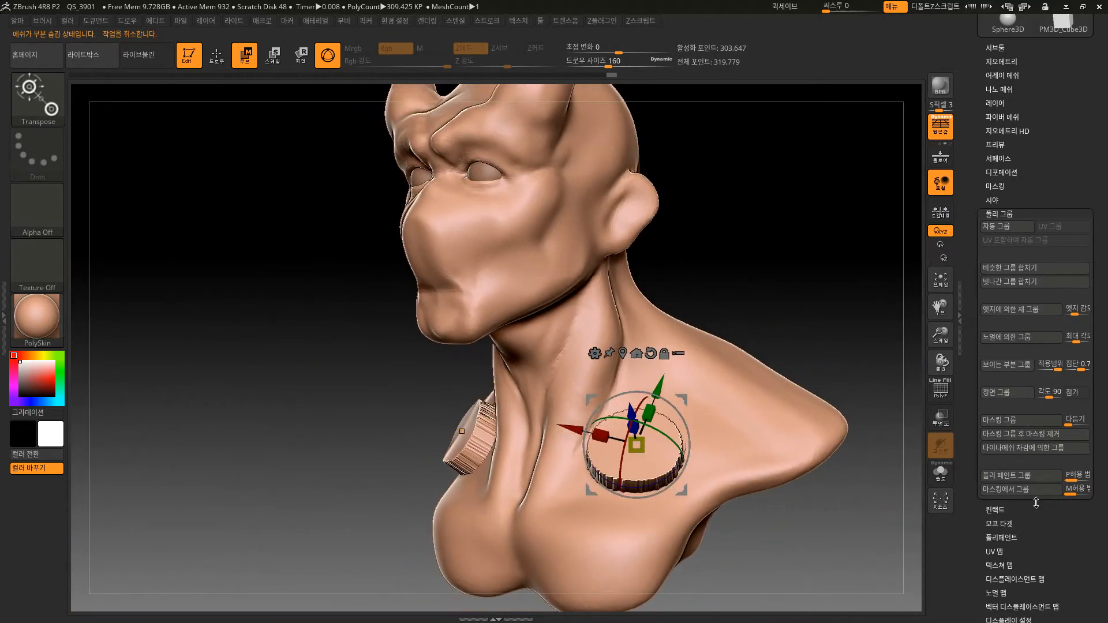
# Smooth the jagged borders of the raised round chest shapes with the Polish By Groups deformation.
pyautogui.moveTo(1009, 517); pyautogui.dragTo(1034, 403)
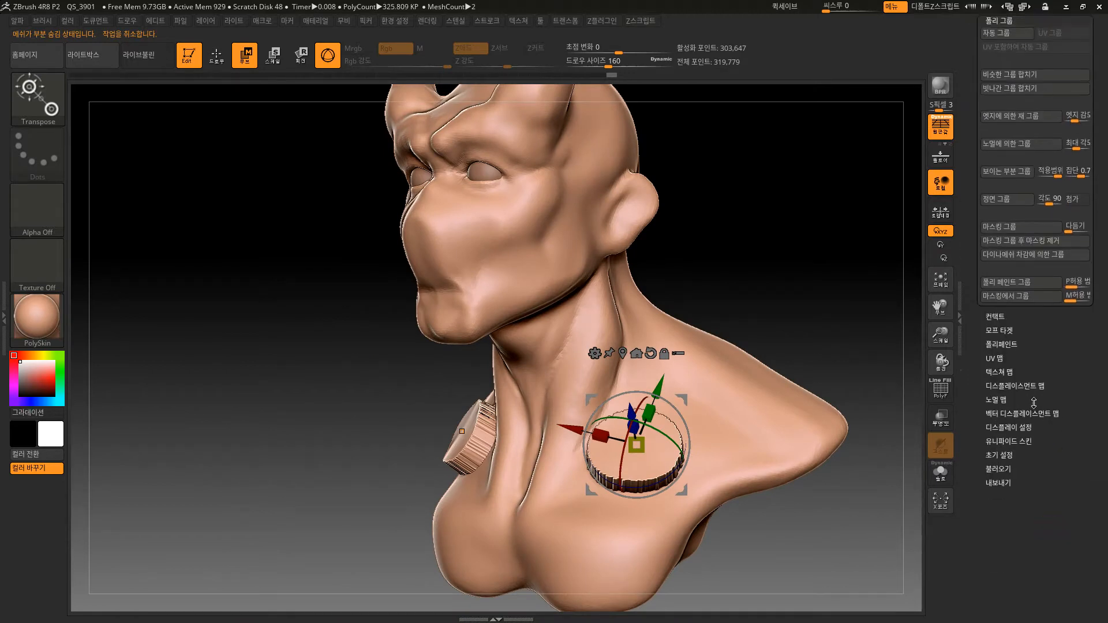
pyautogui.moveTo(1027, 335); pyautogui.dragTo(1031, 354)
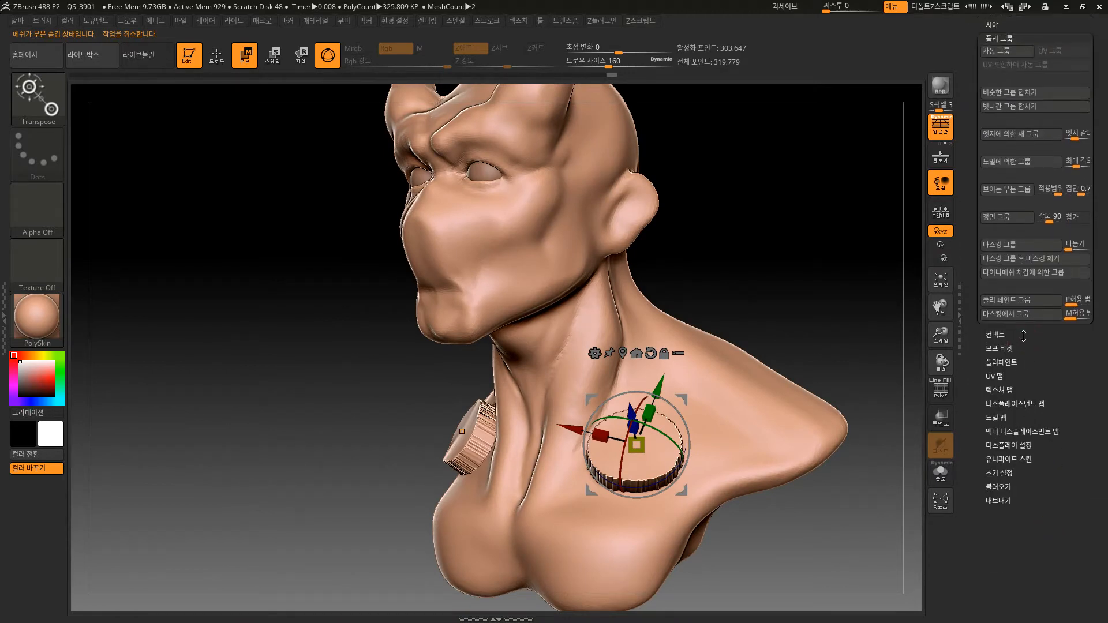
pyautogui.scroll(5, 1013, 349)
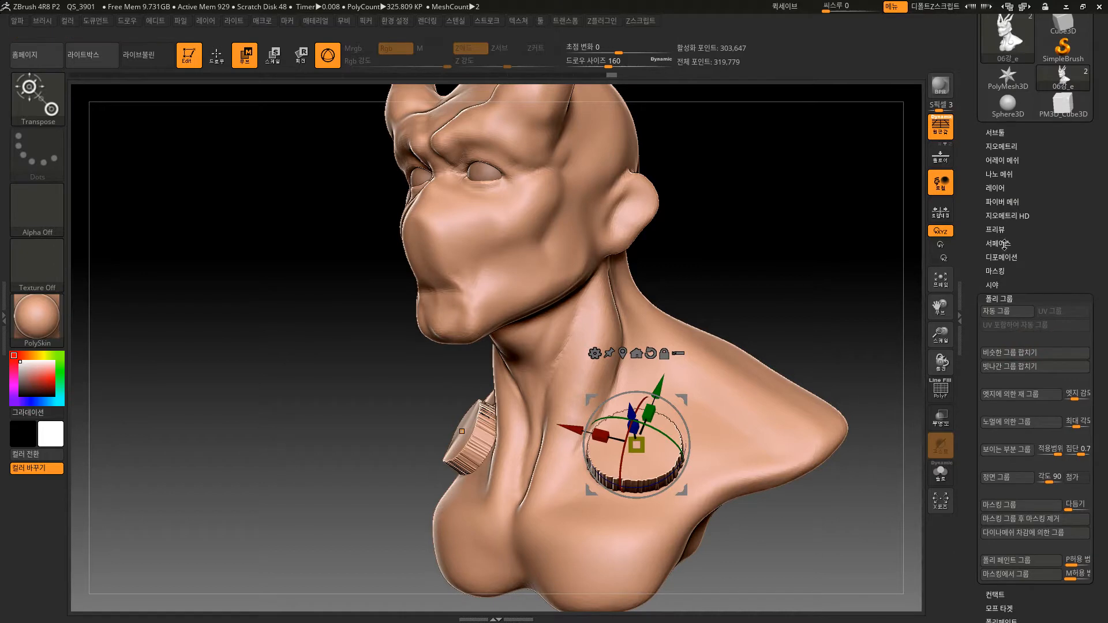
pyautogui.click(1002, 258)
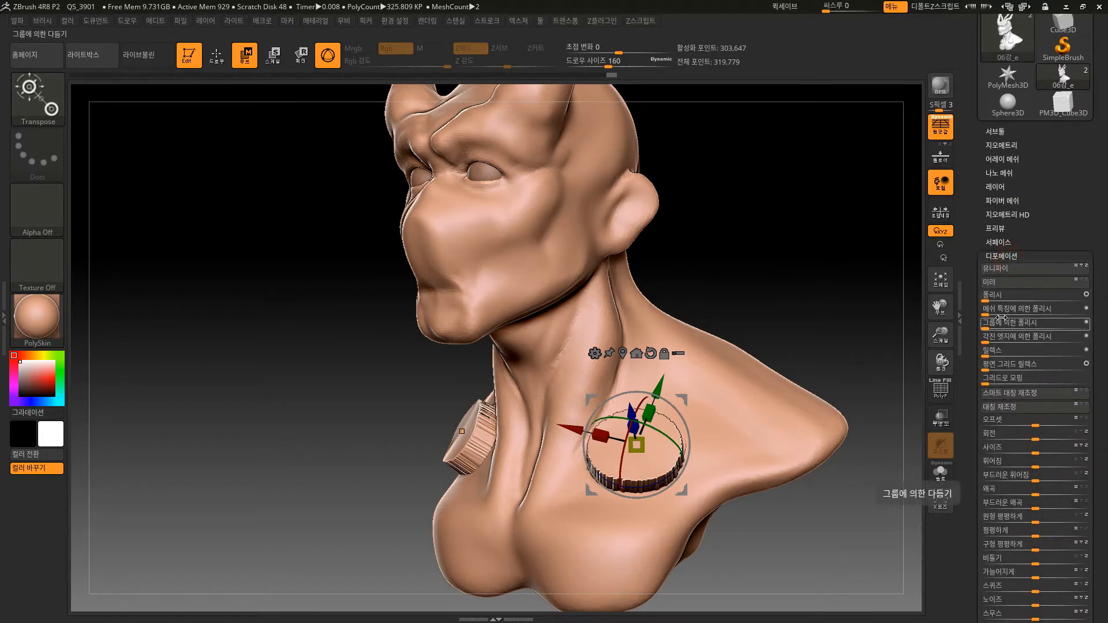
pyautogui.moveTo(993, 327); pyautogui.dragTo(1005, 327)
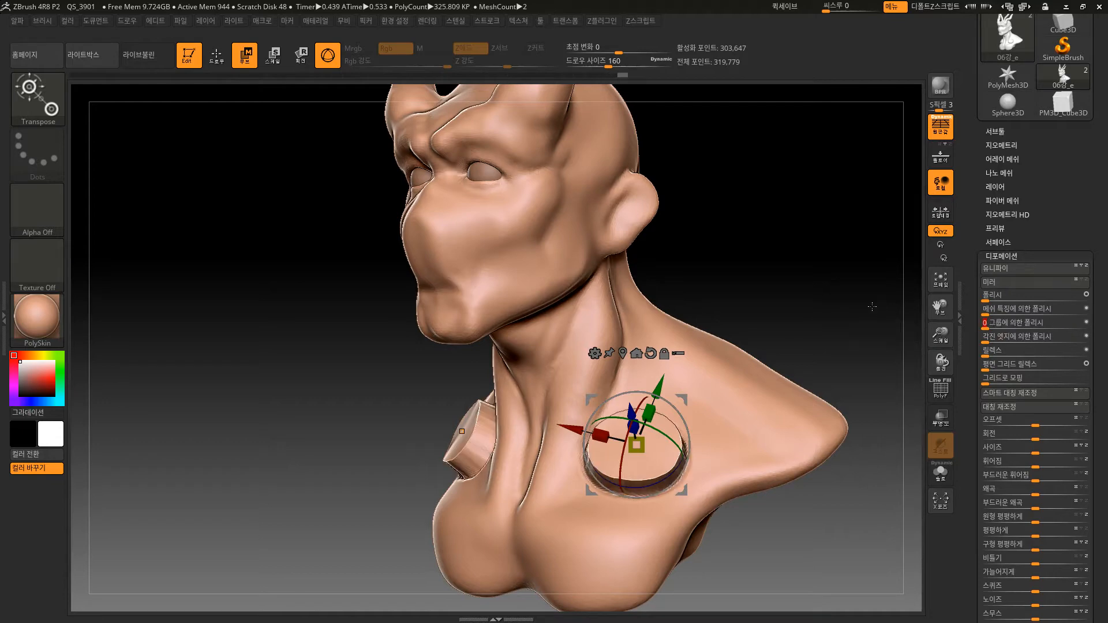
pyautogui.moveTo(871, 309); pyautogui.dragTo(836, 339)
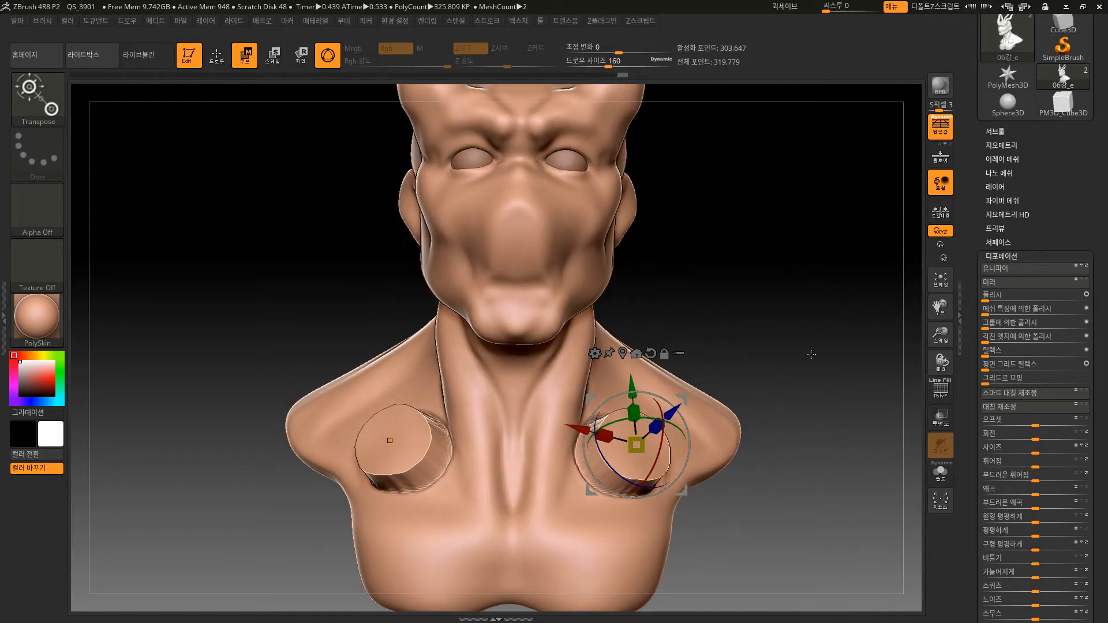
# Return to Draw mode and apply the Polish By Features deformation to the raised chest shapes, checking them from several angles.
pyautogui.click(219, 60)
pyautogui.keyDown('alt'); pyautogui.moveTo(737, 325); pyautogui.dragTo(759, 348); pyautogui.keyUp('alt')
pyautogui.moveTo(994, 315); pyautogui.dragTo(1050, 311)
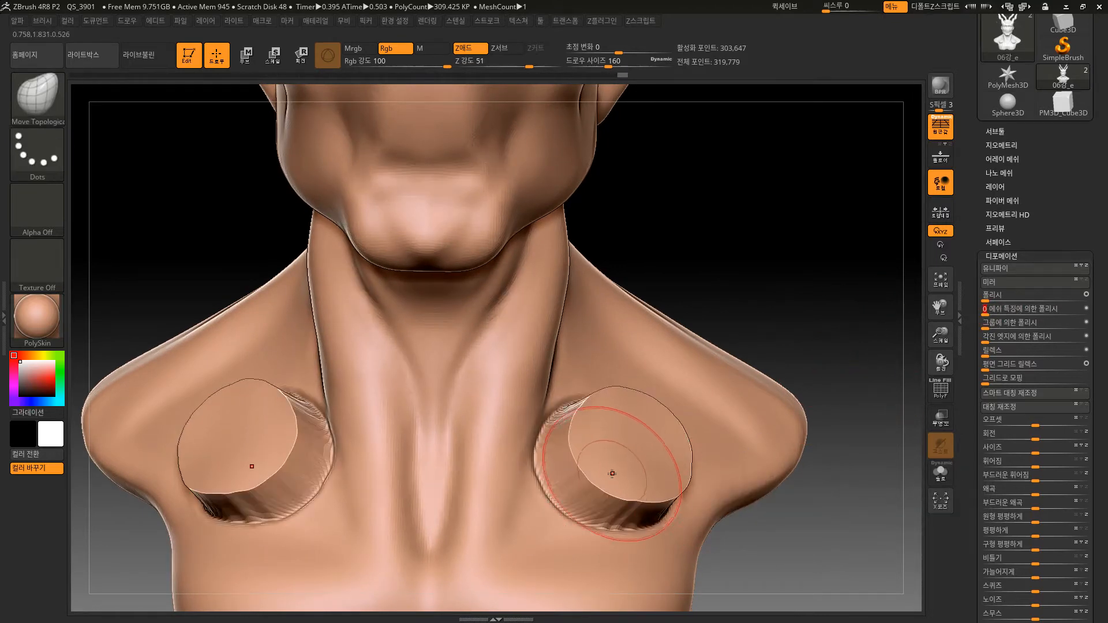
pyautogui.keyDown('alt'); pyautogui.moveTo(822, 302); pyautogui.dragTo(788, 240); pyautogui.keyUp('alt')
pyautogui.moveTo(795, 322); pyautogui.dragTo(756, 366)
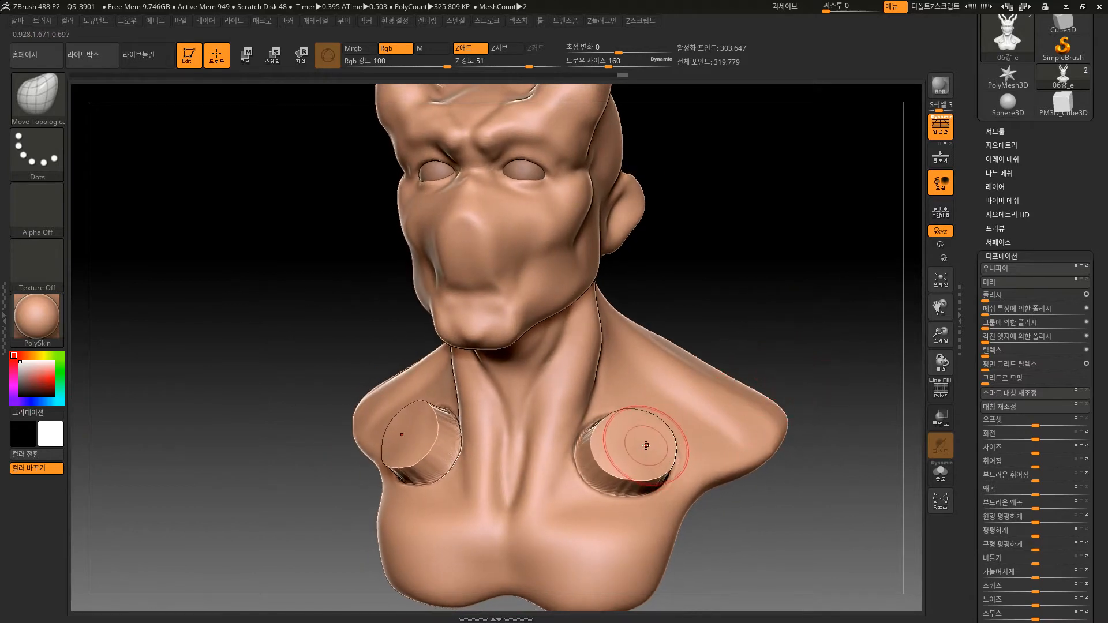
# Undo the polishing and the outward move of the round chest areas.
pyautogui.hotkey('ctrl', 'z')
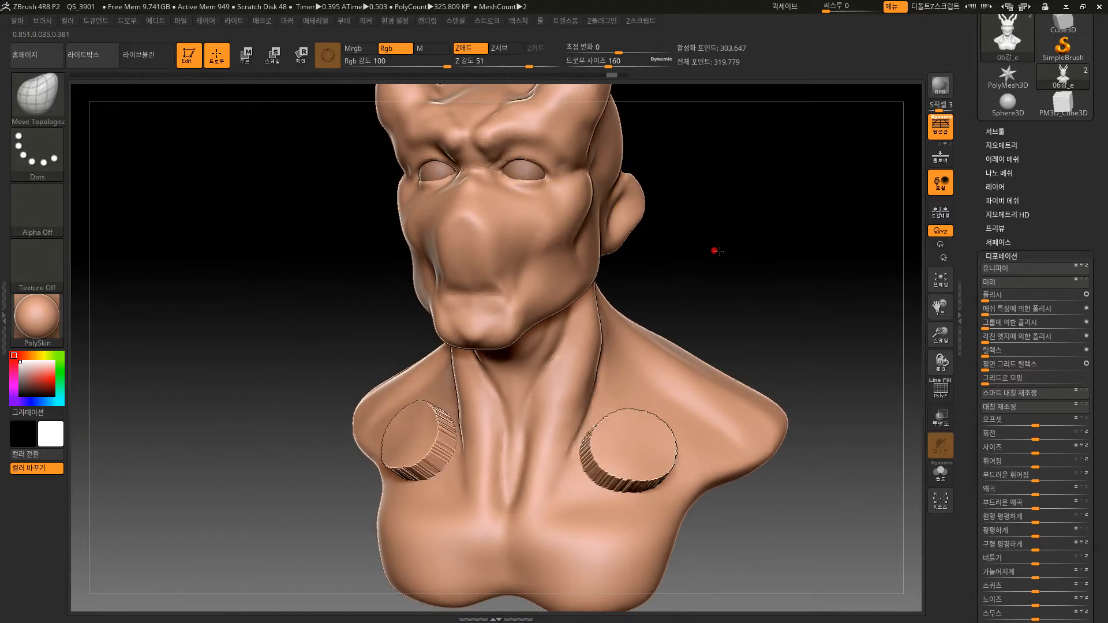
pyautogui.moveTo(719, 252); pyautogui.dragTo(742, 256)
pyautogui.keyDown('alt'); pyautogui.moveTo(791, 397); pyautogui.dragTo(837, 445); pyautogui.keyUp('alt')
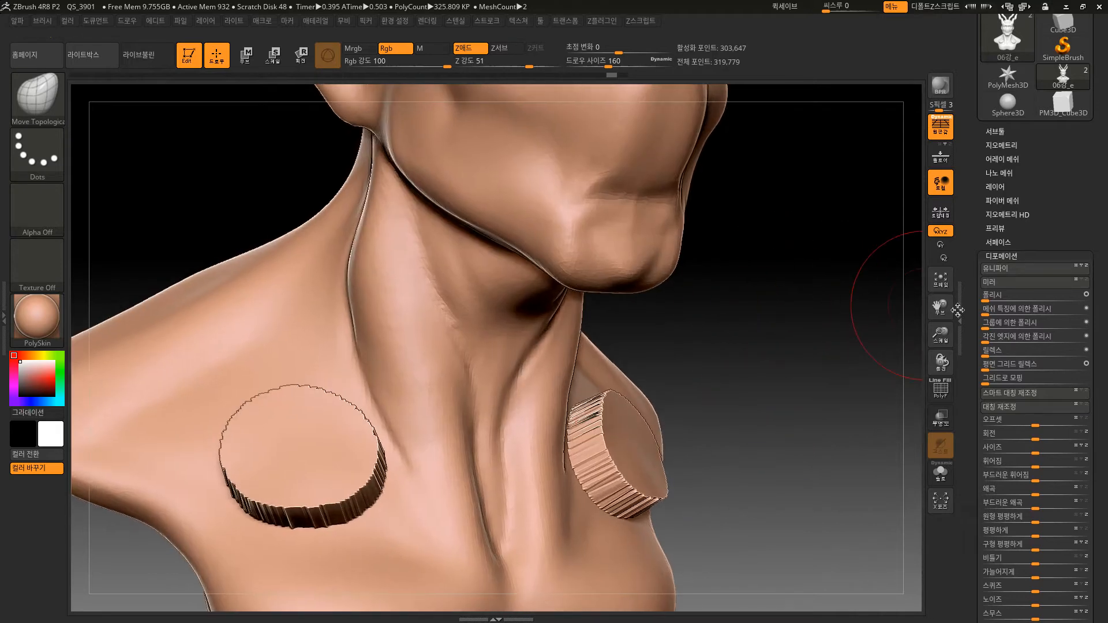
pyautogui.moveTo(580, 429)
pyautogui.keyDown('shift'); pyautogui.mouseDown()
pyautogui.moveTo(624, 508)
pyautogui.moveTo(607, 400)
pyautogui.moveTo(583, 418)
pyautogui.mouseUp(); pyautogui.keyUp('shift')
pyautogui.hotkey('ctrl', 'z')
pyautogui.hotkey('ctrl', 'z')
pyautogui.hotkey('ctrl', 'z')
pyautogui.hotkey('ctrl', 'z')
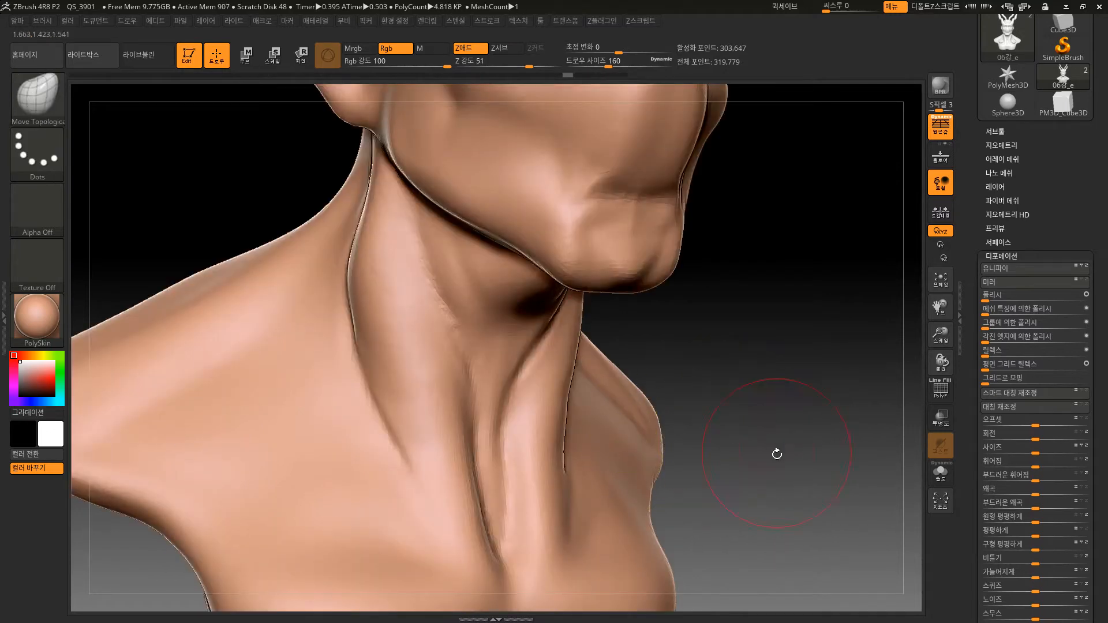
pyautogui.moveTo(777, 454)
pyautogui.keyDown('alt'); pyautogui.mouseDown()
pyautogui.moveTo(774, 428)
pyautogui.moveTo(781, 446)
pyautogui.mouseUp(); pyautogui.keyUp('alt')
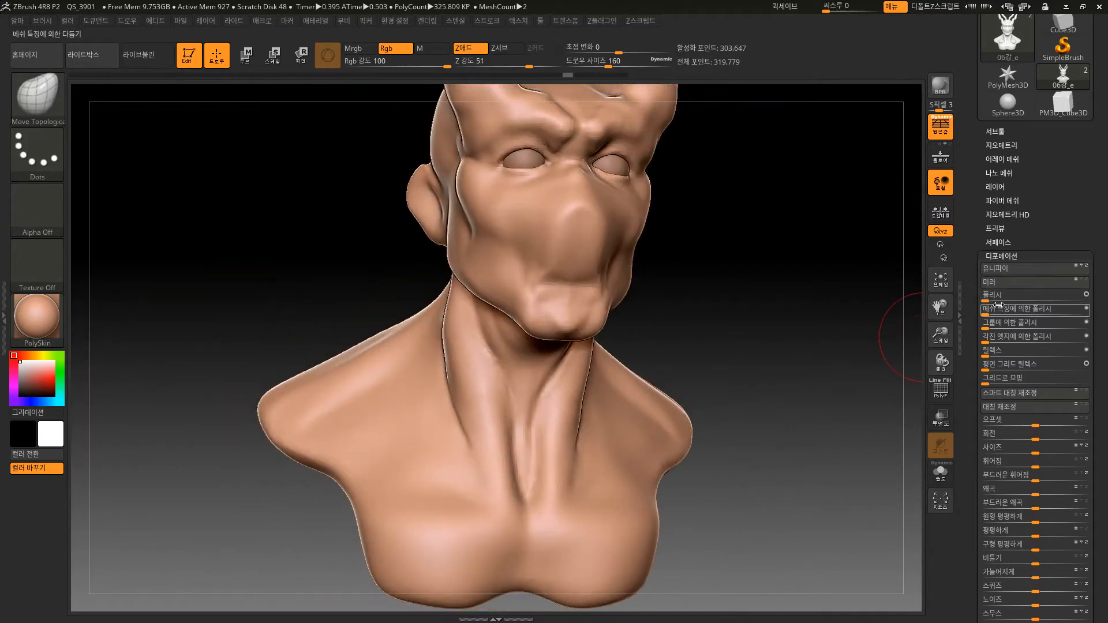
pyautogui.moveTo(847, 375); pyautogui.dragTo(814, 395)
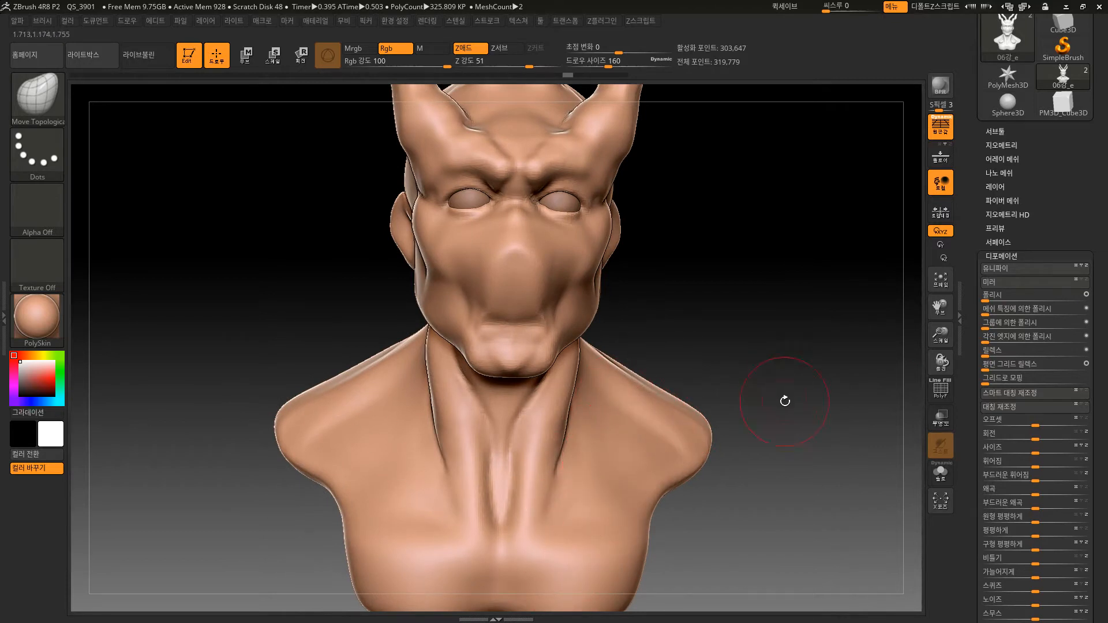
# Collapse the Deformation settings and reshape the nose bridge with the Move Topological brush, working from several angles.
pyautogui.keyDown('alt'); pyautogui.moveTo(785, 401); pyautogui.dragTo(788, 412); pyautogui.keyUp('alt')
pyautogui.click(1018, 256)
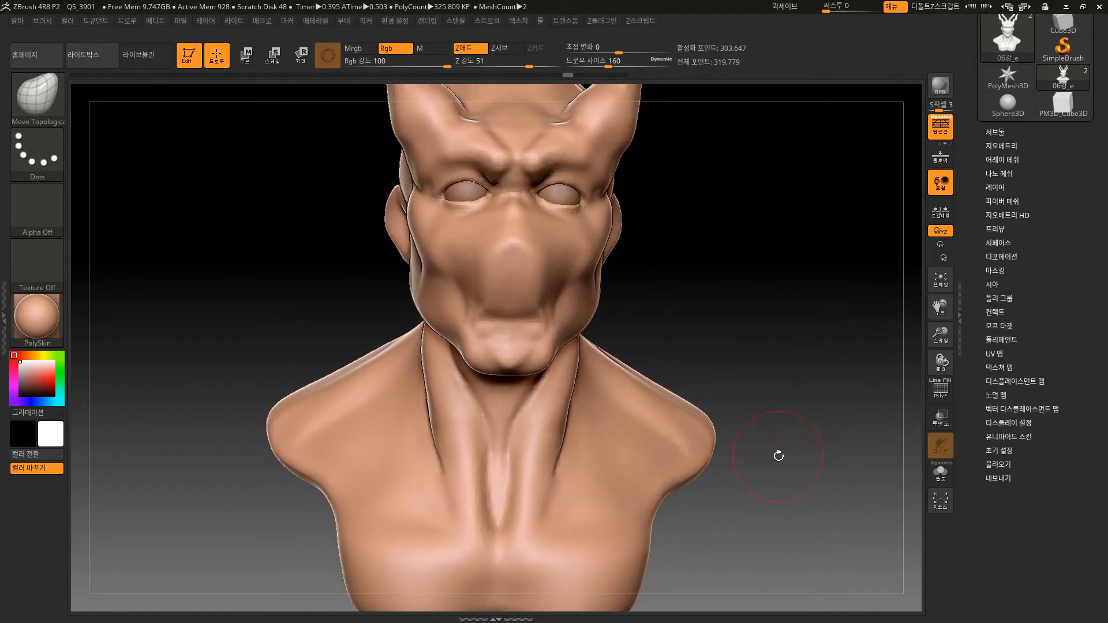
pyautogui.keyDown('alt'); pyautogui.moveTo(808, 414); pyautogui.dragTo(789, 435); pyautogui.keyUp('alt')
pyautogui.moveTo(781, 388); pyautogui.dragTo(746, 345)
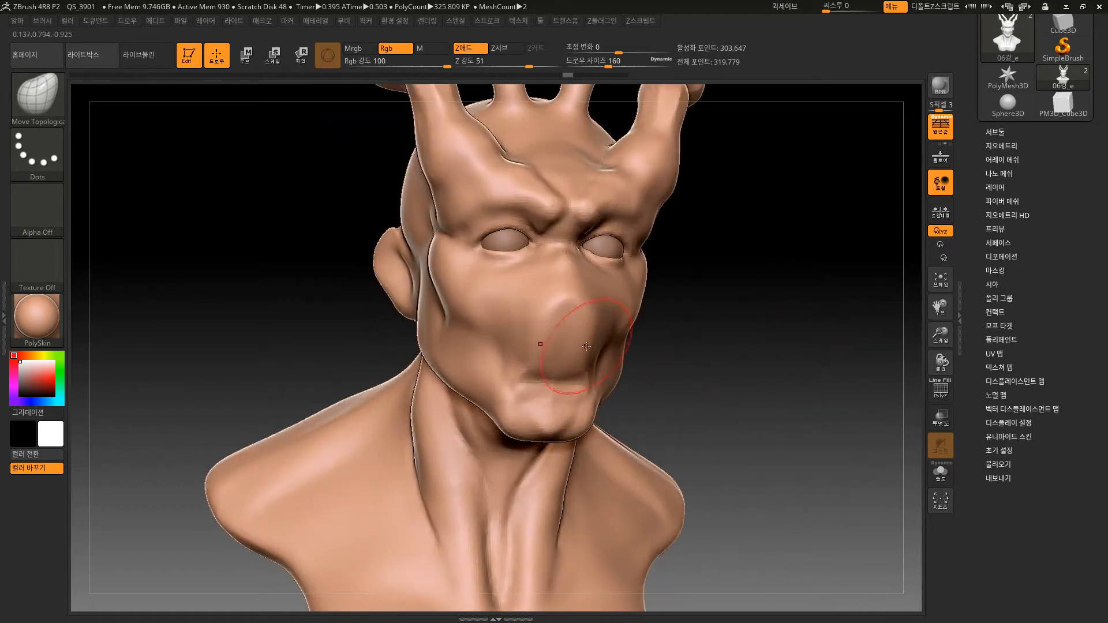
pyautogui.moveTo(593, 283); pyautogui.dragTo(589, 277)
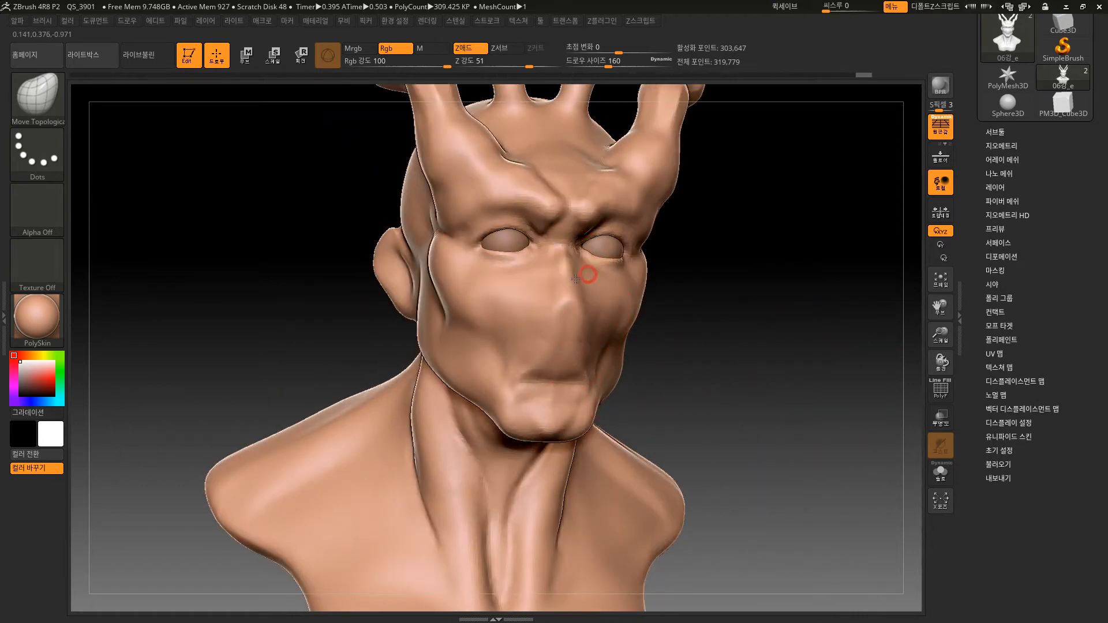
pyautogui.moveTo(731, 378); pyautogui.dragTo(601, 367)
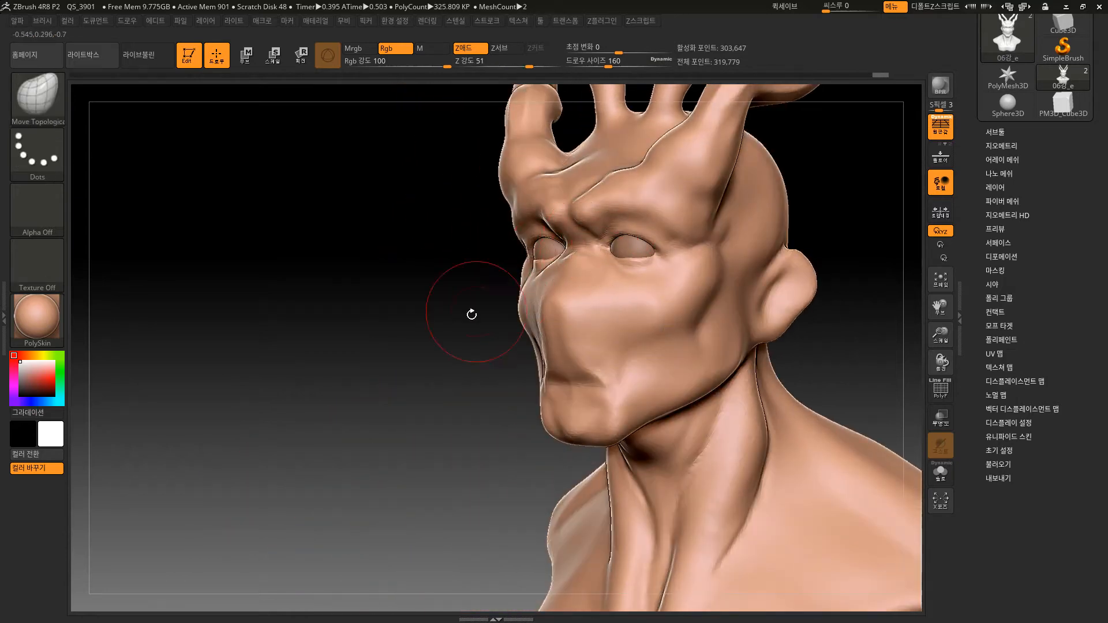
pyautogui.moveTo(472, 314); pyautogui.dragTo(445, 390)
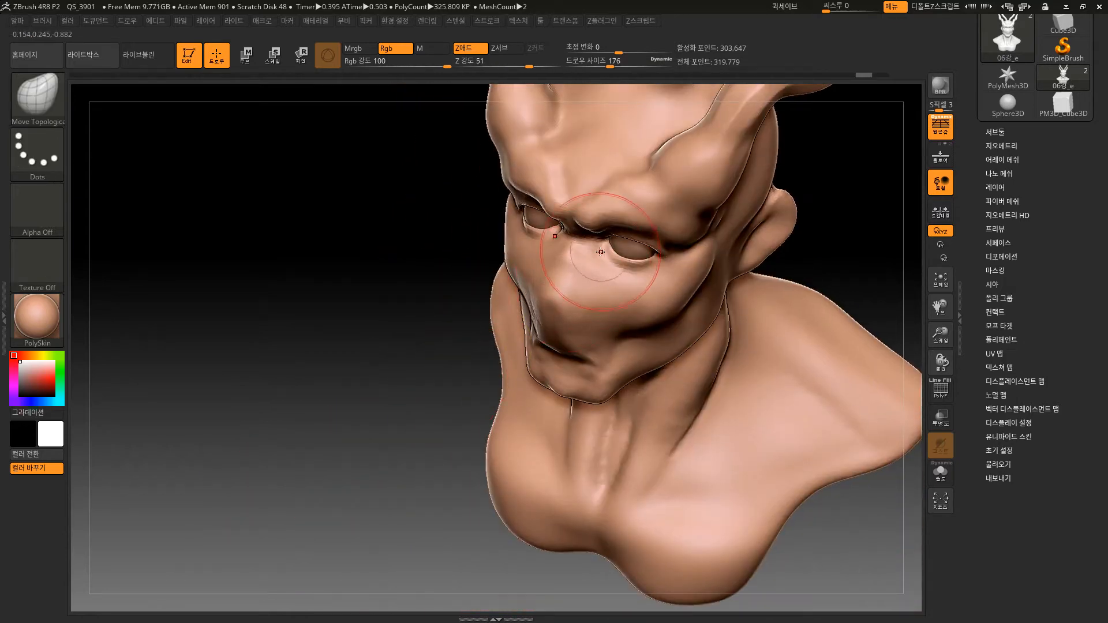
pyautogui.moveTo(443, 328)
pyautogui.mouseDown()
pyautogui.moveTo(698, 322)
pyautogui.moveTo(650, 265)
pyautogui.moveTo(690, 244)
pyautogui.moveTo(634, 192)
pyautogui.moveTo(645, 197)
pyautogui.mouseUp()
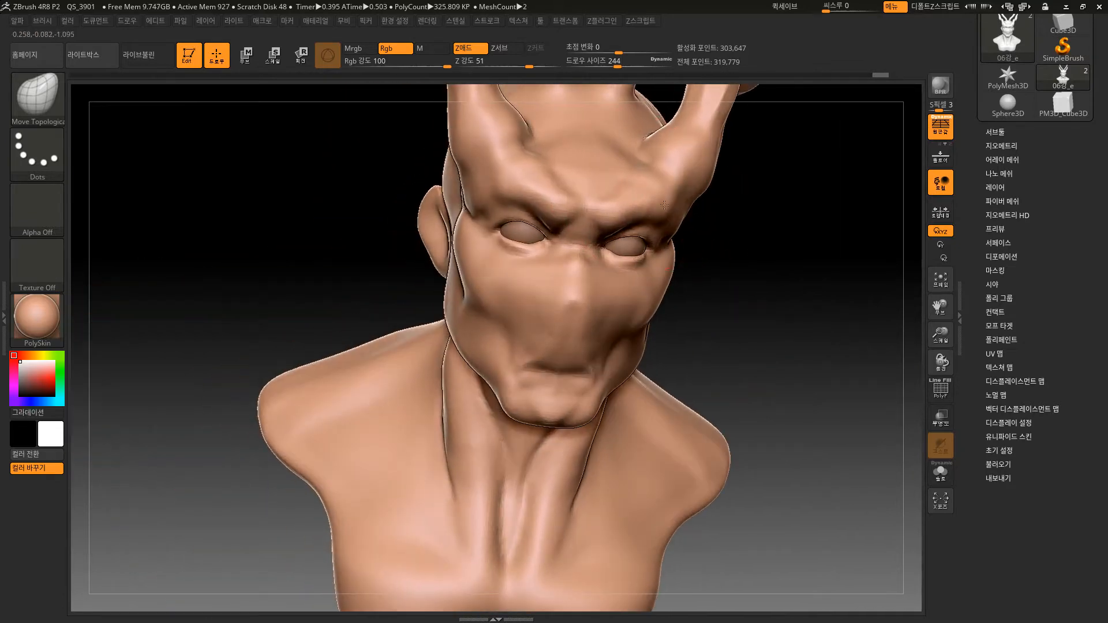
# Adjust the face with the Move Topological brush at Draw Size 244 and undo the last change.
pyautogui.moveTo(742, 304)
pyautogui.mouseDown()
pyautogui.moveTo(715, 254)
pyautogui.moveTo(555, 231)
pyautogui.mouseUp()
pyautogui.moveTo(444, 513)
pyautogui.mouseDown()
pyautogui.moveTo(428, 449)
pyautogui.moveTo(440, 376)
pyautogui.moveTo(612, 341)
pyautogui.mouseUp()
pyautogui.keyDown('alt'); pyautogui.moveTo(784, 283); pyautogui.dragTo(771, 345); pyautogui.keyUp('alt')
pyautogui.keyDown('ctrl'); pyautogui.moveTo(710, 440); pyautogui.dragTo(700, 436); pyautogui.keyUp('ctrl')
pyautogui.hotkey('ctrl', 'z')
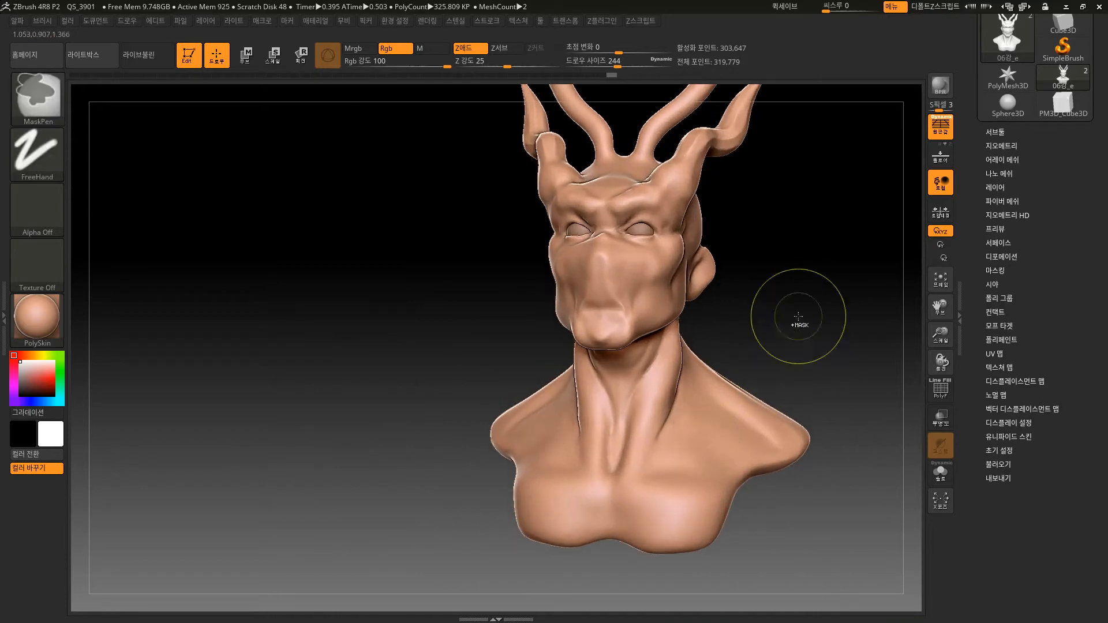
# Paint a FreeHand MaskPen mask on the two tall inner horns, clear it, and repaint it from the tips down towards their bases.
pyautogui.moveTo(801, 284)
pyautogui.keyDown('alt'); pyautogui.mouseDown()
pyautogui.moveTo(713, 396)
pyautogui.moveTo(727, 366)
pyautogui.moveTo(732, 280)
pyautogui.moveTo(658, 262)
pyautogui.mouseUp(); pyautogui.keyUp('alt')
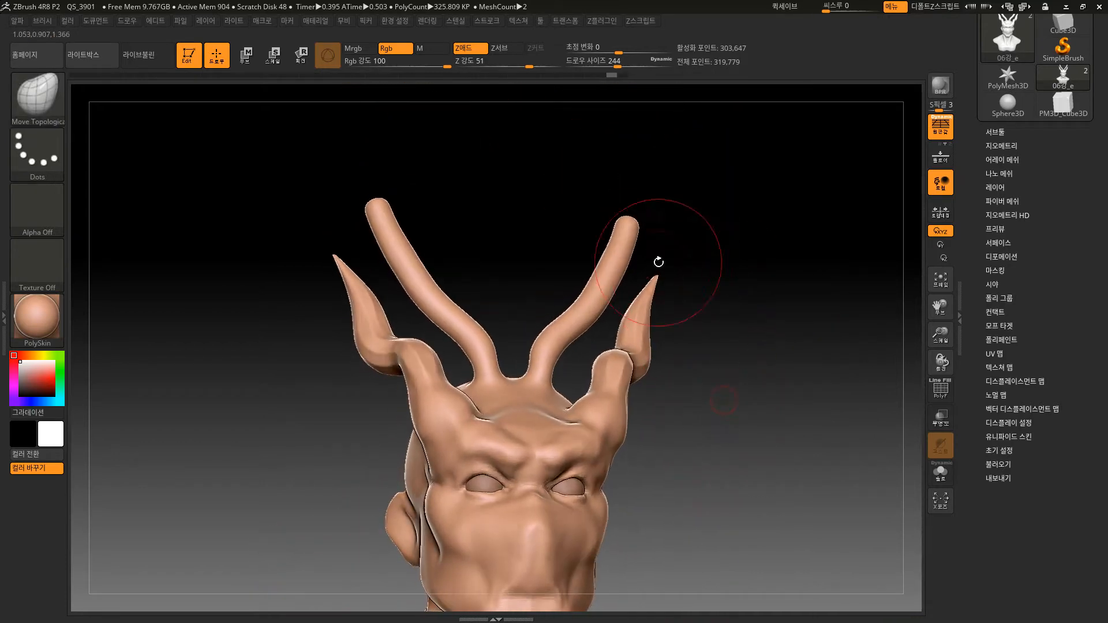
pyautogui.keyDown('ctrl'); pyautogui.click(626, 230); pyautogui.keyUp('ctrl')
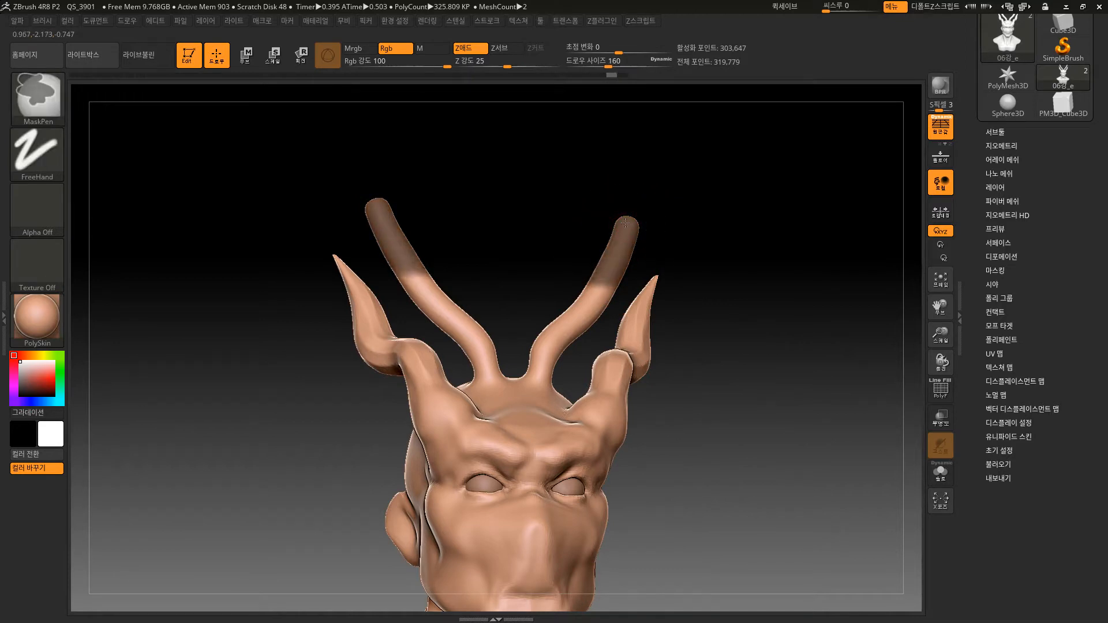
pyautogui.keyDown('ctrl'); pyautogui.moveTo(635, 213); pyautogui.dragTo(638, 218); pyautogui.keyUp('ctrl')
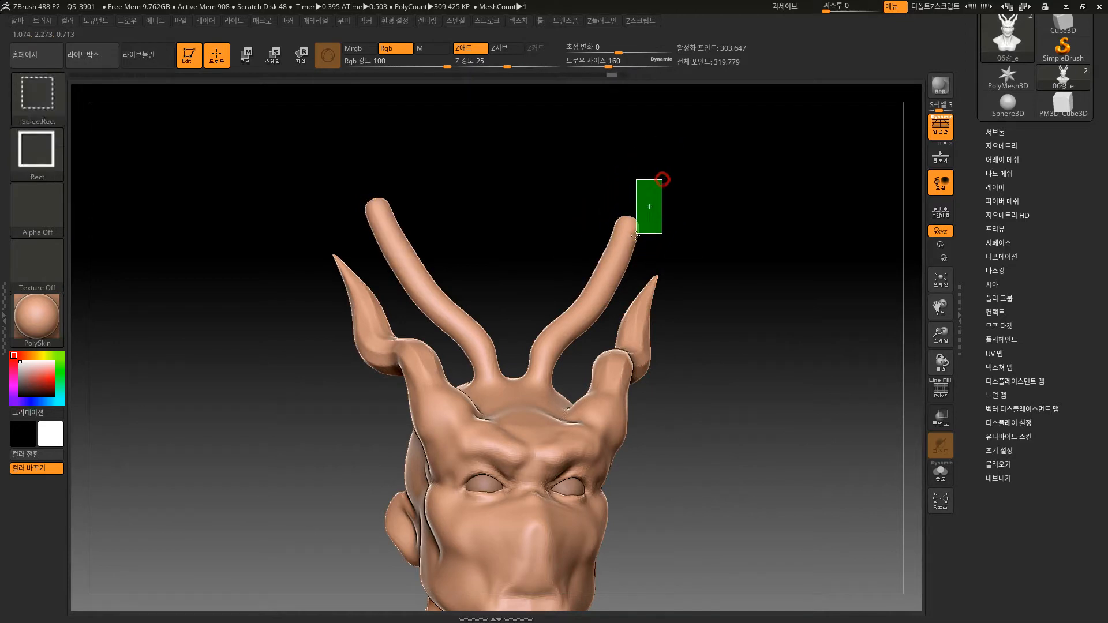
pyautogui.moveTo(587, 271)
pyautogui.keyDown('ctrl'); pyautogui.keyDown('shift'); pyautogui.mouseDown()
pyautogui.moveTo(614, 260)
pyautogui.moveTo(581, 296)
pyautogui.mouseUp(); pyautogui.keyUp('shift'); pyautogui.keyUp('ctrl')
pyautogui.keyDown('ctrl'); pyautogui.keyDown('shift'); pyautogui.click(646, 205); pyautogui.keyUp('shift'); pyautogui.keyUp('ctrl')
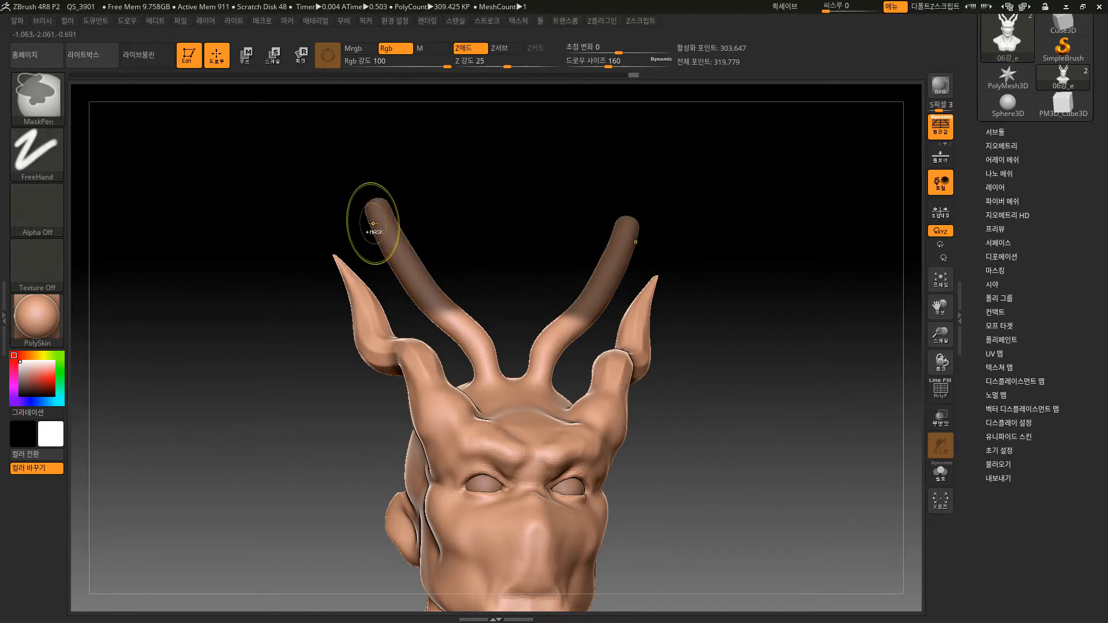
pyautogui.click(49, 151)
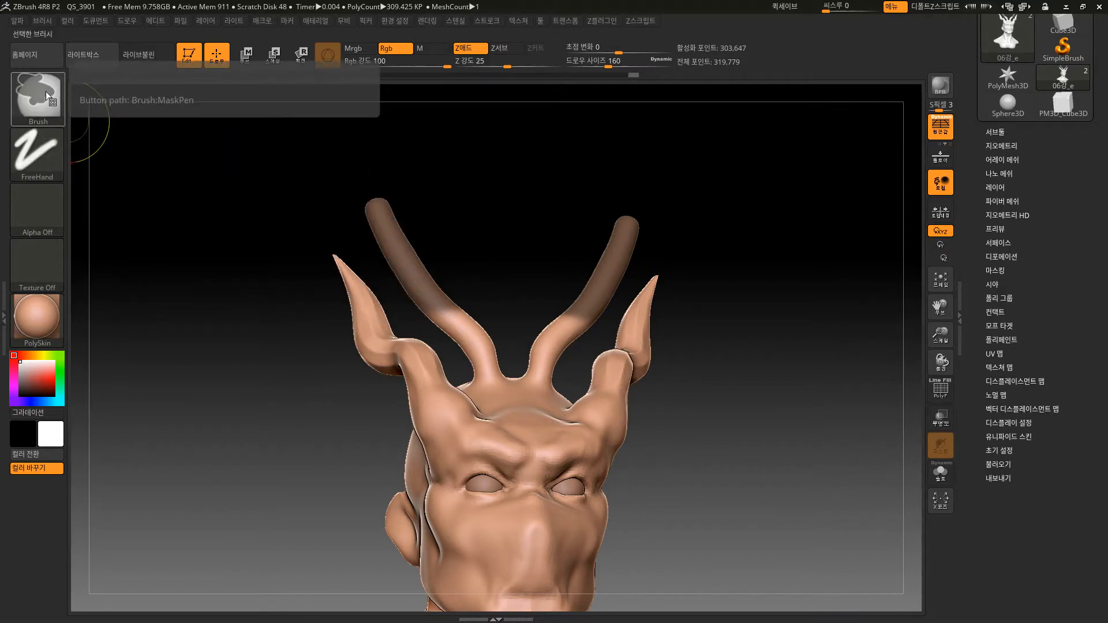
pyautogui.keyDown('ctrl'); pyautogui.click(560, 326); pyautogui.keyUp('ctrl')
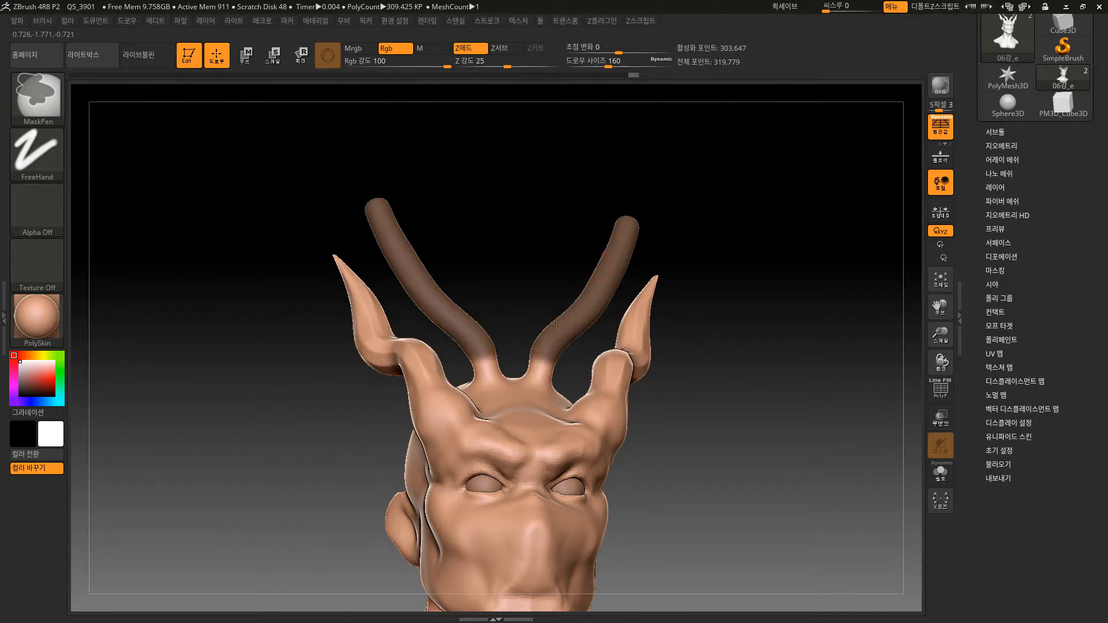
# Set the MaskPen stroke to Curve, trace trial curves around one tall horn, and clear the mask.
pyautogui.click(49, 153)
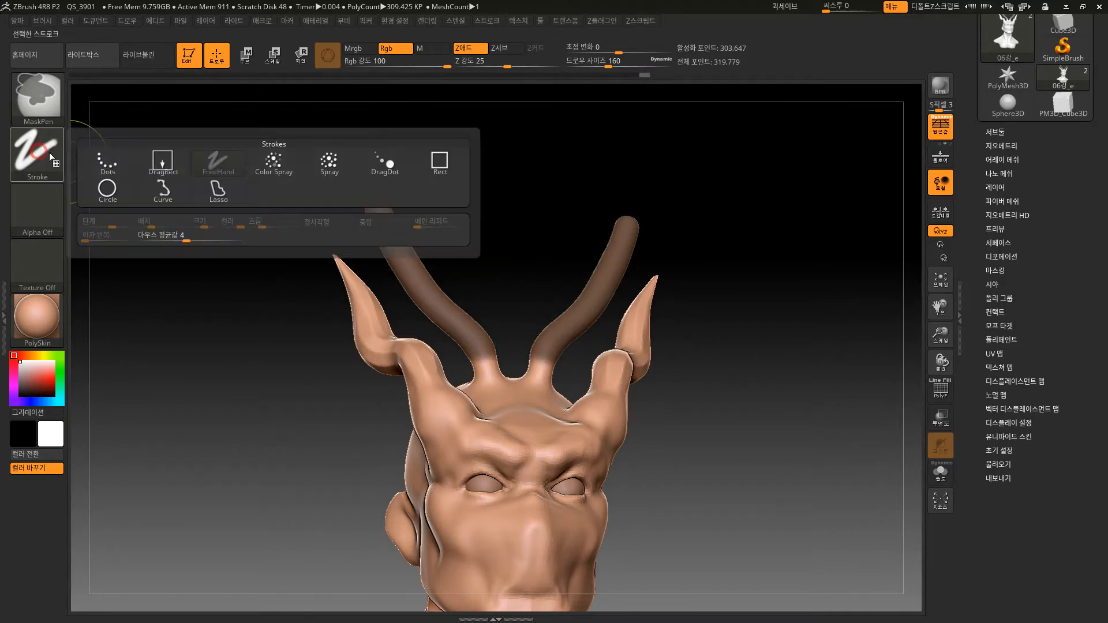
pyautogui.click(177, 189)
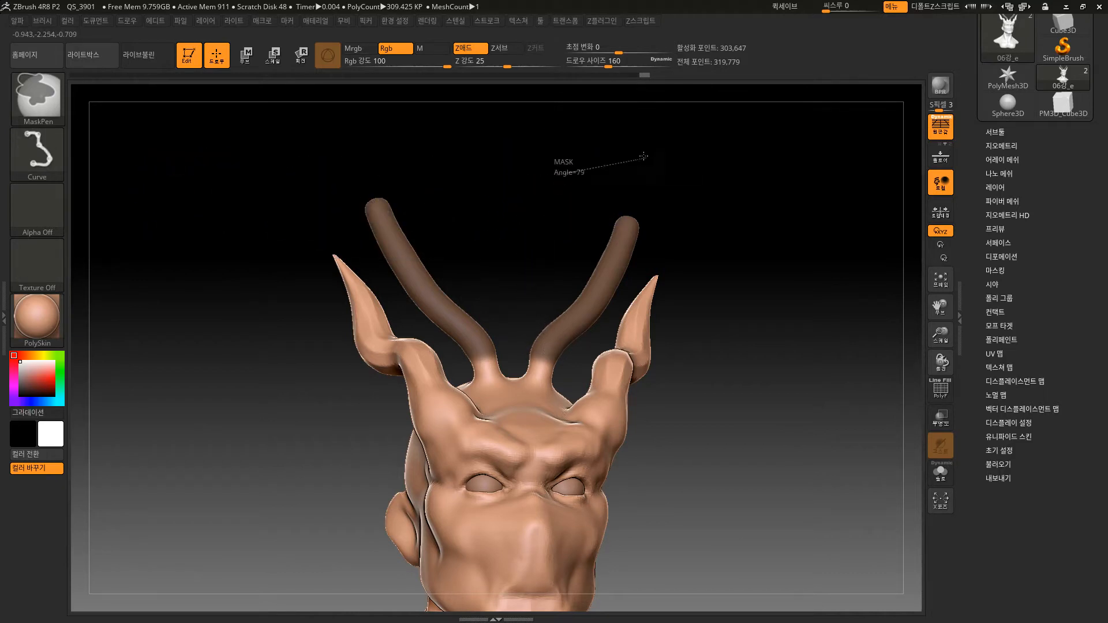
pyautogui.keyDown('ctrl'); pyautogui.moveTo(731, 308); pyautogui.dragTo(703, 149); pyautogui.keyUp('ctrl')
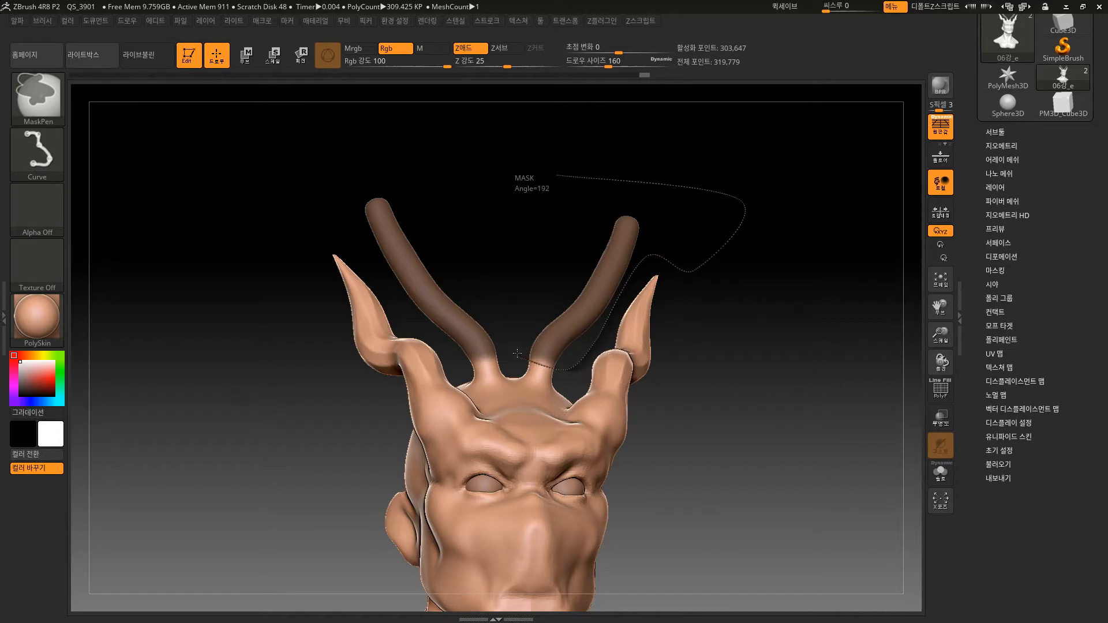
pyautogui.keyDown('ctrl'); pyautogui.moveTo(546, 162); pyautogui.dragTo(565, 150); pyautogui.keyUp('ctrl')
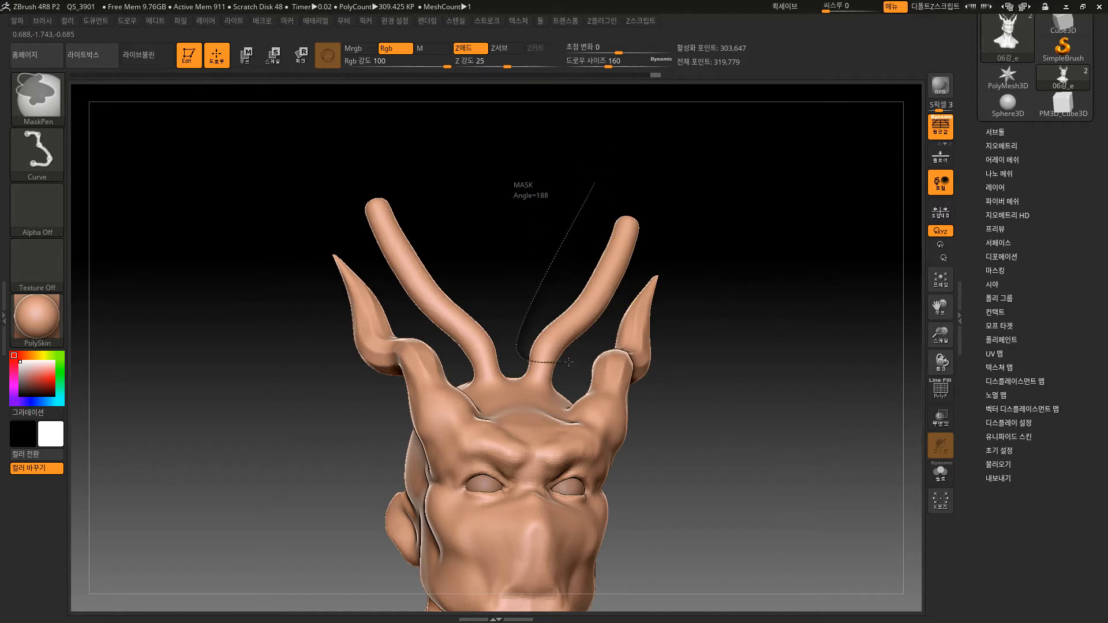
pyautogui.keyDown('ctrl'); pyautogui.moveTo(669, 213); pyautogui.dragTo(631, 166); pyautogui.keyUp('ctrl')
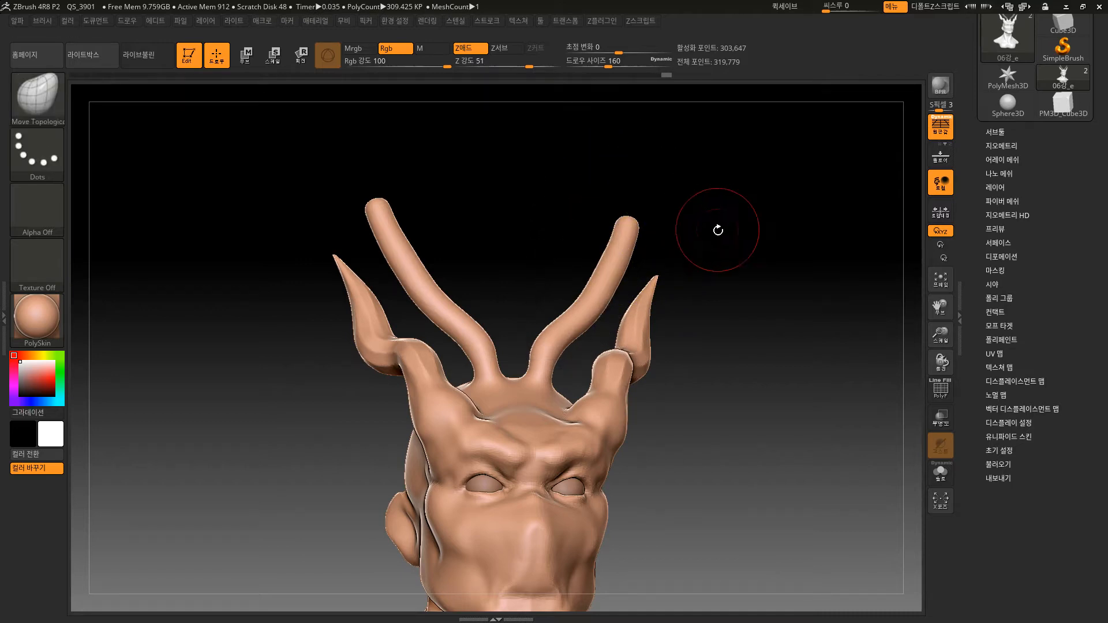
# Turn off perspective, mask the horns below and above a straight curve line as a test, and undo both masks.
pyautogui.moveTo(718, 230)
pyautogui.keyDown('alt'); pyautogui.mouseDown()
pyautogui.moveTo(754, 258)
pyautogui.moveTo(721, 325)
pyautogui.mouseUp(); pyautogui.keyUp('alt')
pyautogui.moveTo(728, 462)
pyautogui.keyDown('ctrl'); pyautogui.mouseDown(button='right')
pyautogui.moveTo(758, 381)
pyautogui.moveTo(819, 324)
pyautogui.mouseUp(button='right'); pyautogui.keyUp('ctrl')
pyautogui.click(941, 134)
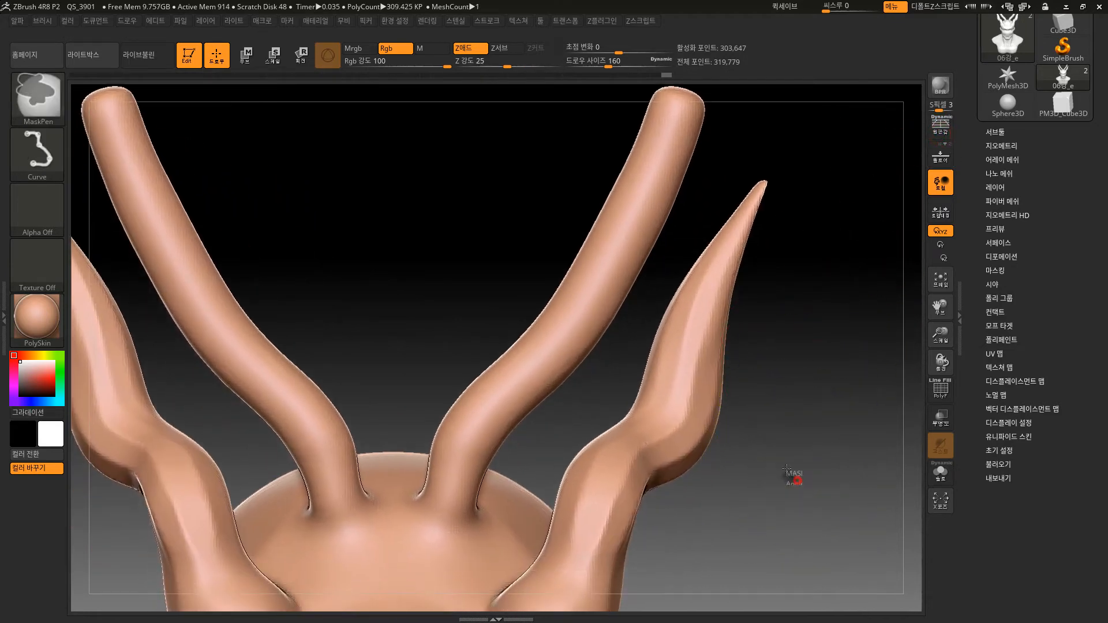
pyautogui.moveTo(739, 420)
pyautogui.keyDown('ctrl'); pyautogui.mouseDown()
pyautogui.moveTo(448, 294)
pyautogui.moveTo(465, 314)
pyautogui.moveTo(543, 346)
pyautogui.moveTo(465, 282)
pyautogui.moveTo(510, 307)
pyautogui.mouseUp(); pyautogui.keyUp('ctrl')
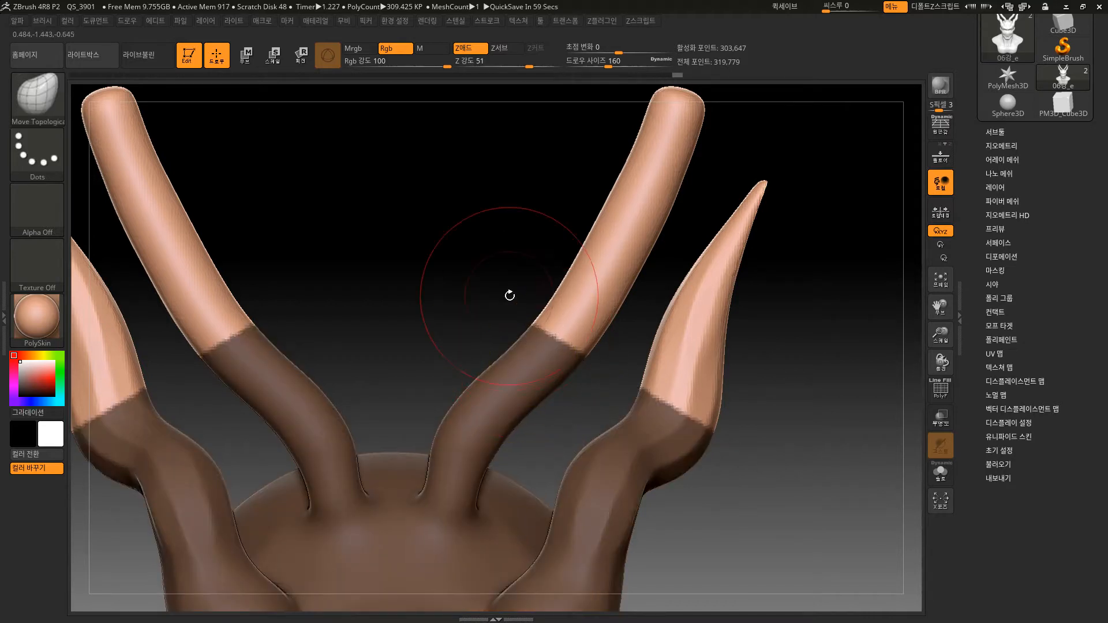
pyautogui.hotkey('ctrl', 'z')
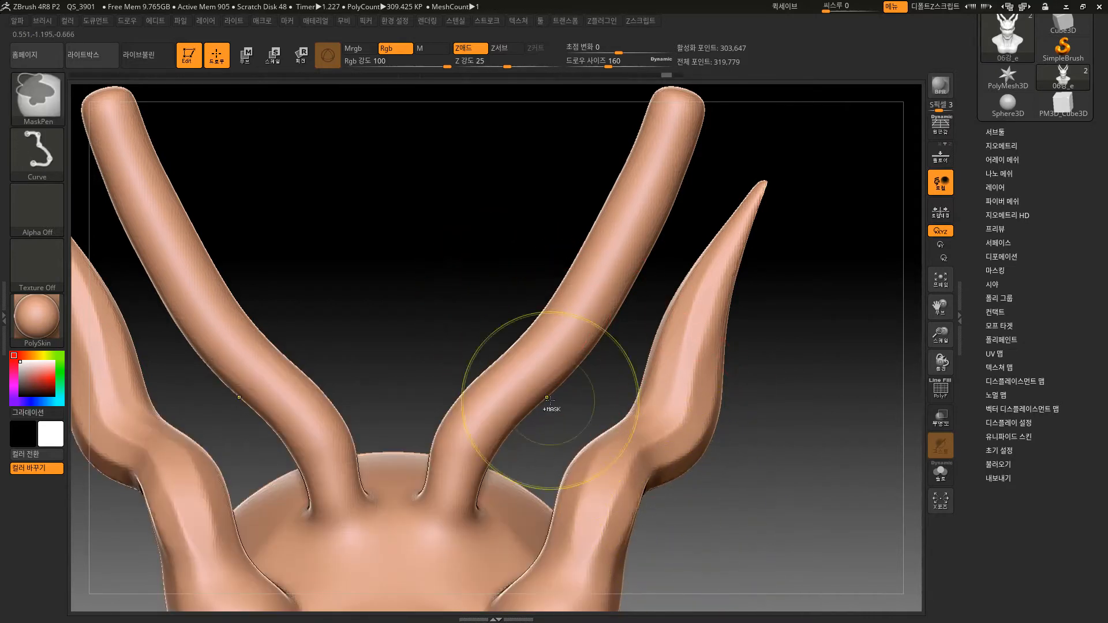
pyautogui.keyDown('ctrl'); pyautogui.moveTo(423, 312); pyautogui.dragTo(709, 572); pyautogui.keyUp('ctrl')
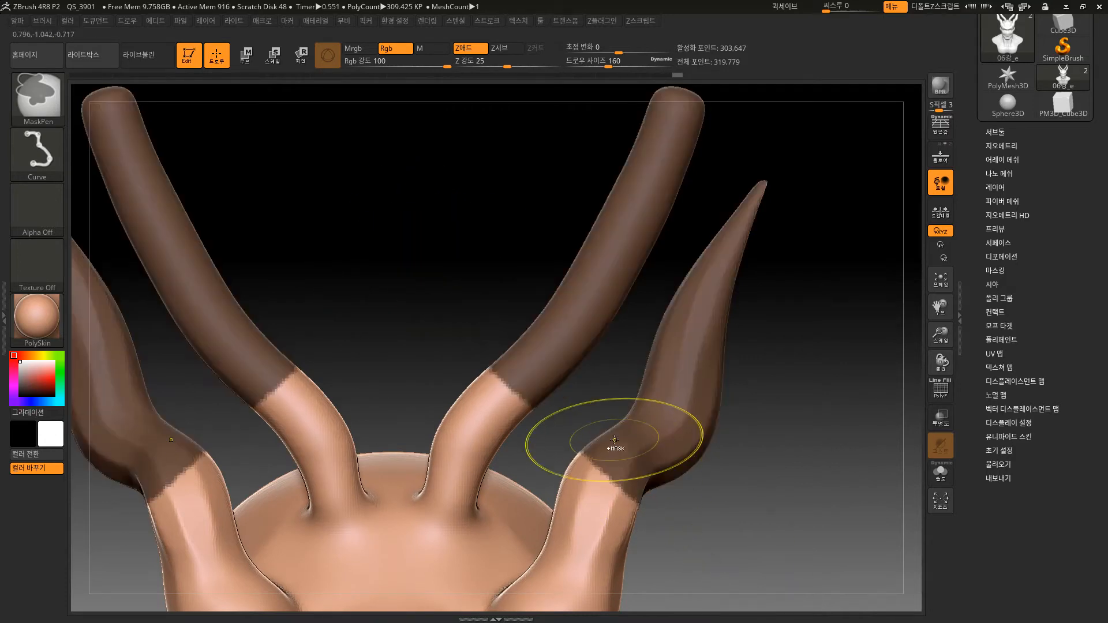
pyautogui.hotkey('ctrl', 'z')
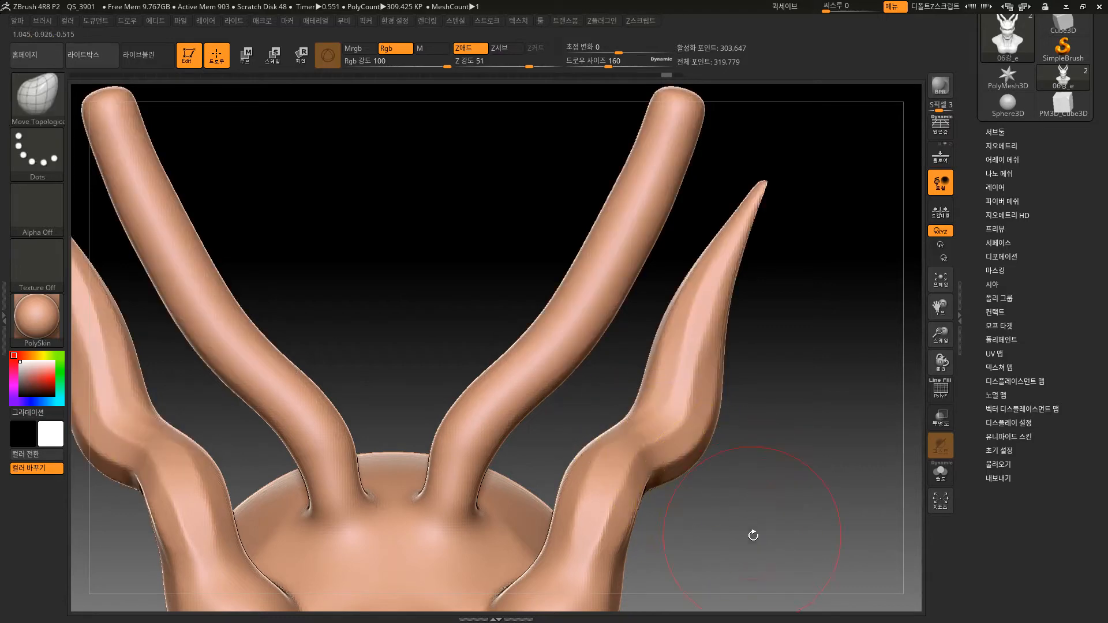
# Mask the two tall inner horns with a bent Curve stroke that runs around the horn base and up its outer side.
pyautogui.moveTo(755, 535); pyautogui.dragTo(688, 486)
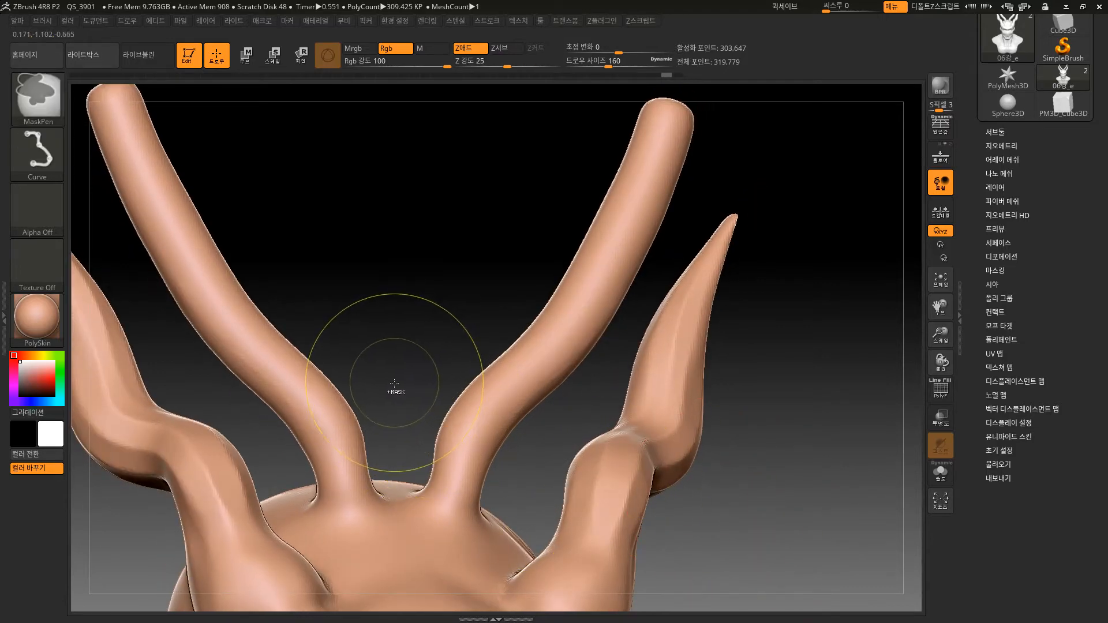
pyautogui.keyDown('ctrl'); pyautogui.moveTo(401, 396); pyautogui.dragTo(426, 446); pyautogui.keyUp('ctrl')
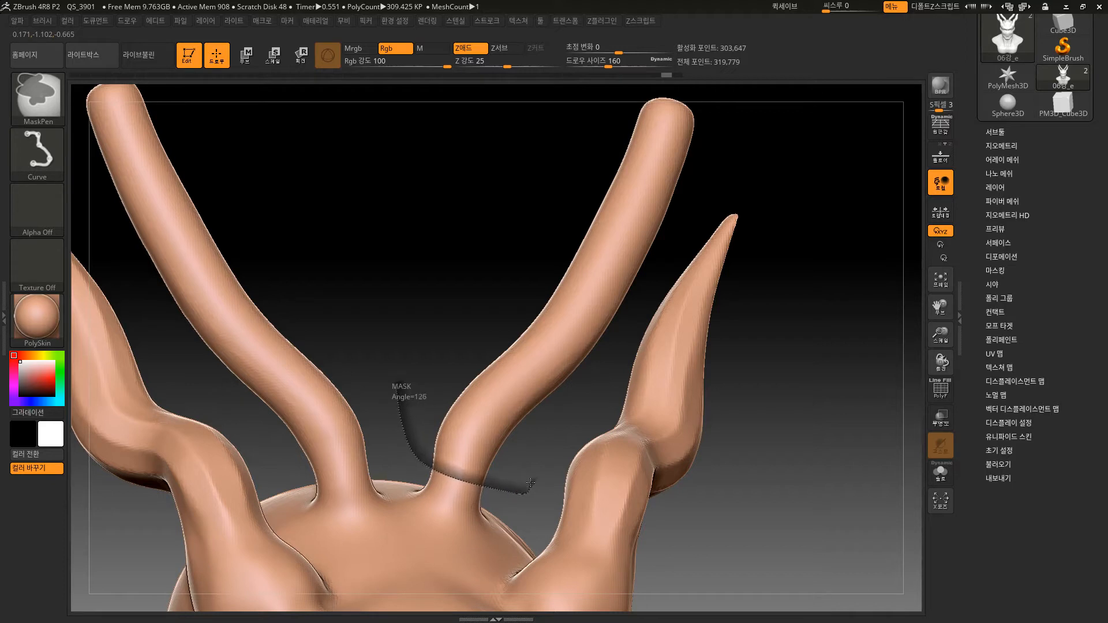
pyautogui.keyDown('ctrl'); pyautogui.moveTo(547, 440); pyautogui.dragTo(710, 184); pyautogui.keyUp('ctrl')
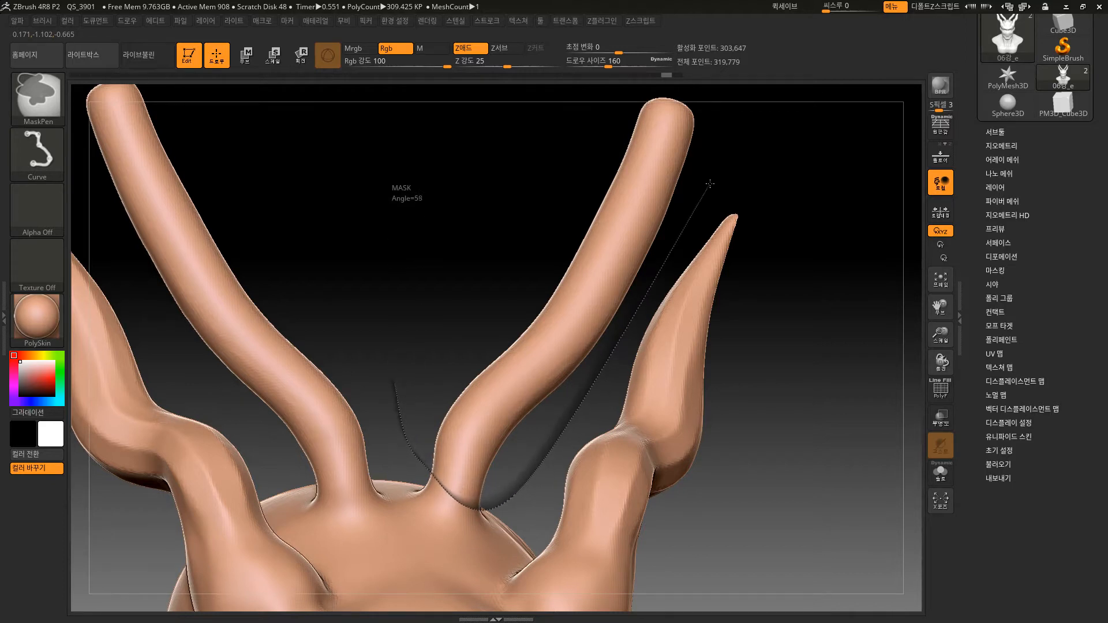
pyautogui.moveTo(761, 543)
pyautogui.keyDown('alt'); pyautogui.mouseDown()
pyautogui.moveTo(747, 402)
pyautogui.moveTo(757, 529)
pyautogui.moveTo(515, 568)
pyautogui.mouseUp(); pyautogui.keyUp('alt')
pyautogui.moveTo(798, 327); pyautogui.dragTo(792, 421)
# Set the MaskPen stroke to FreeHand, erase the stray mask marks on the head, and extend the mask down to the tall horns' bases.
pyautogui.press('ctrl')
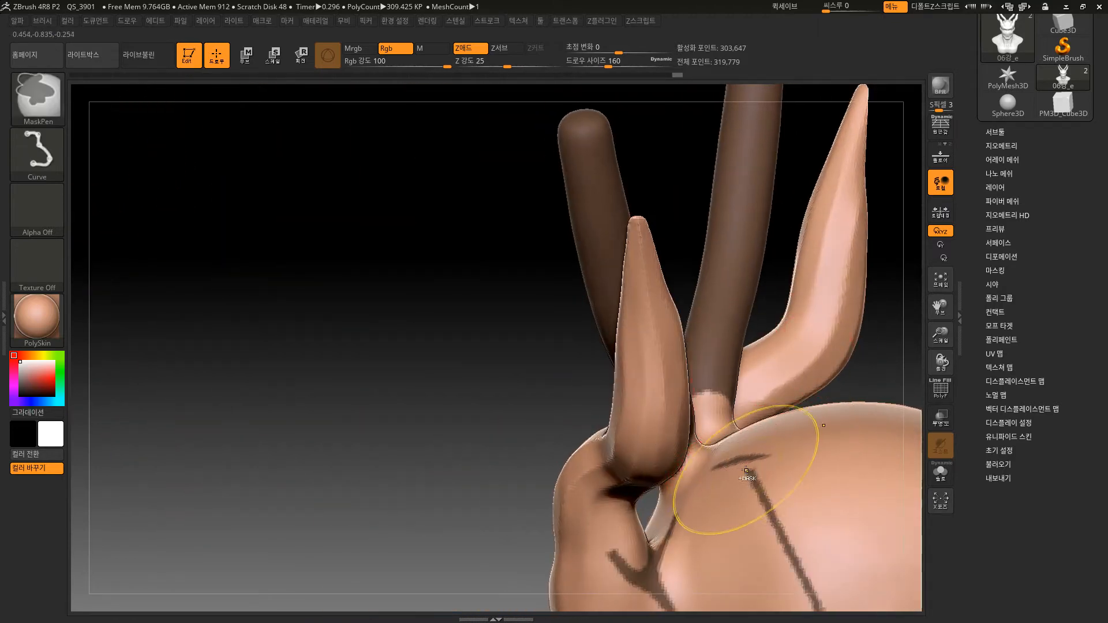
pyautogui.click(46, 147)
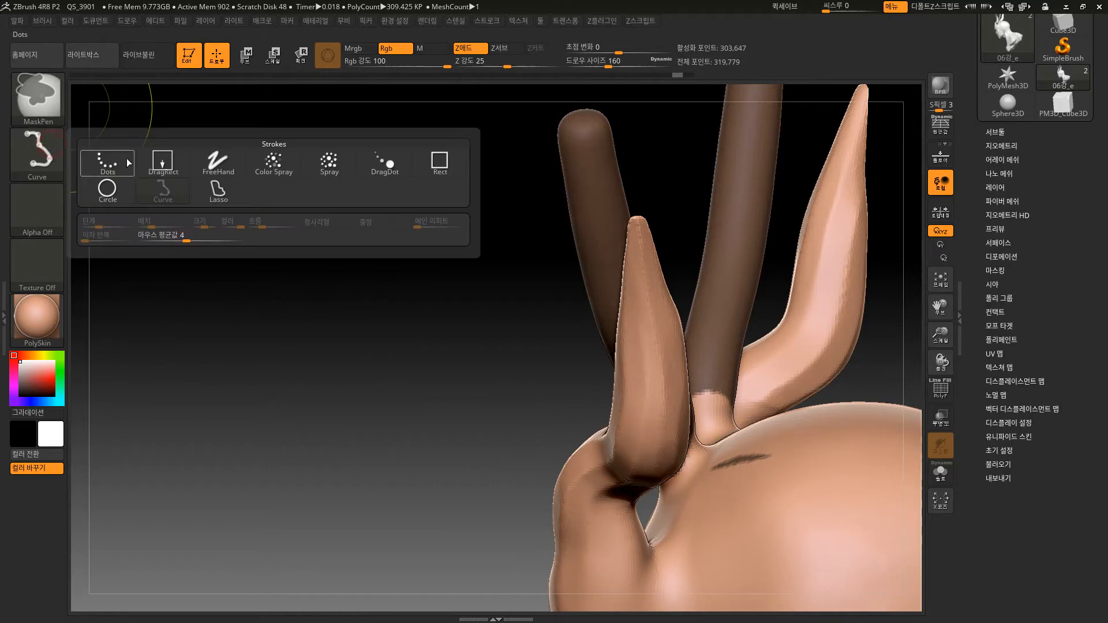
pyautogui.click(213, 164)
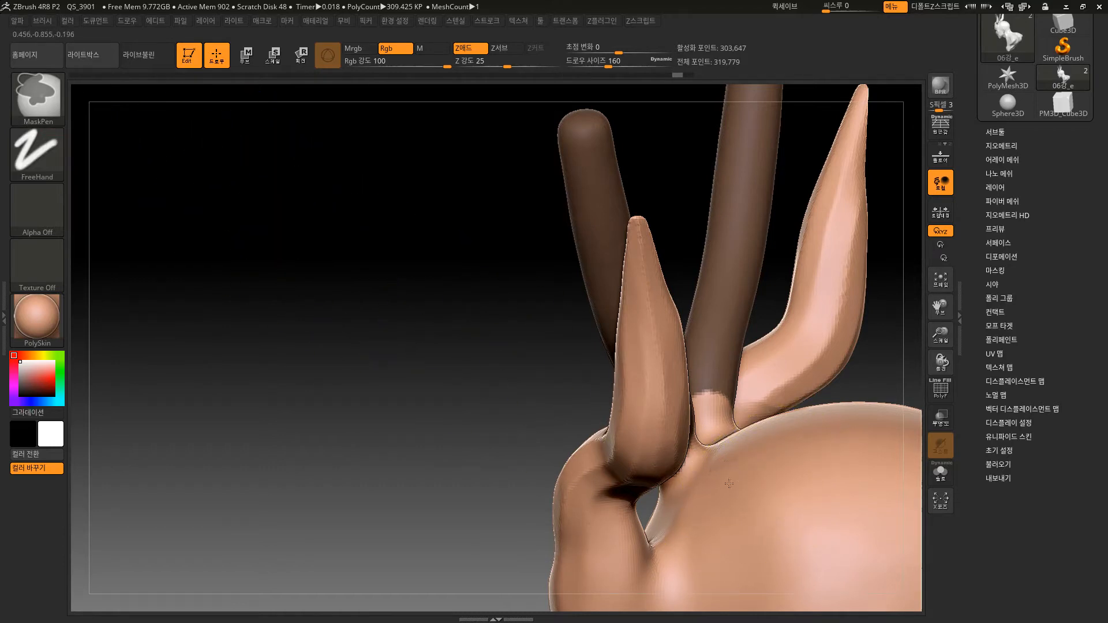
pyautogui.moveTo(487, 541); pyautogui.dragTo(729, 421)
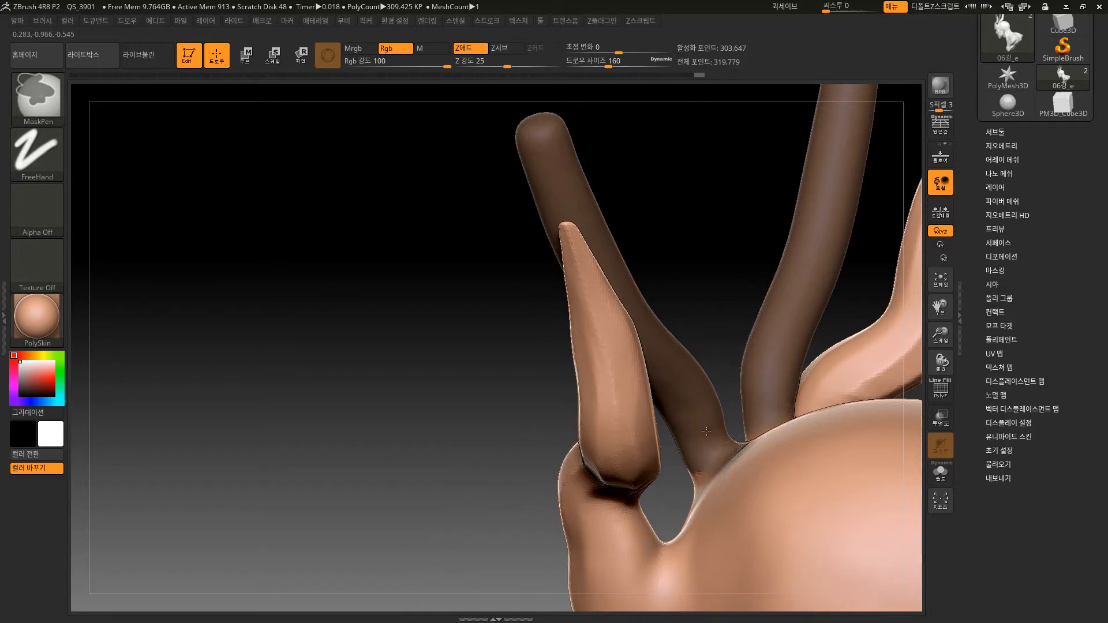
pyautogui.moveTo(445, 551); pyautogui.dragTo(675, 447)
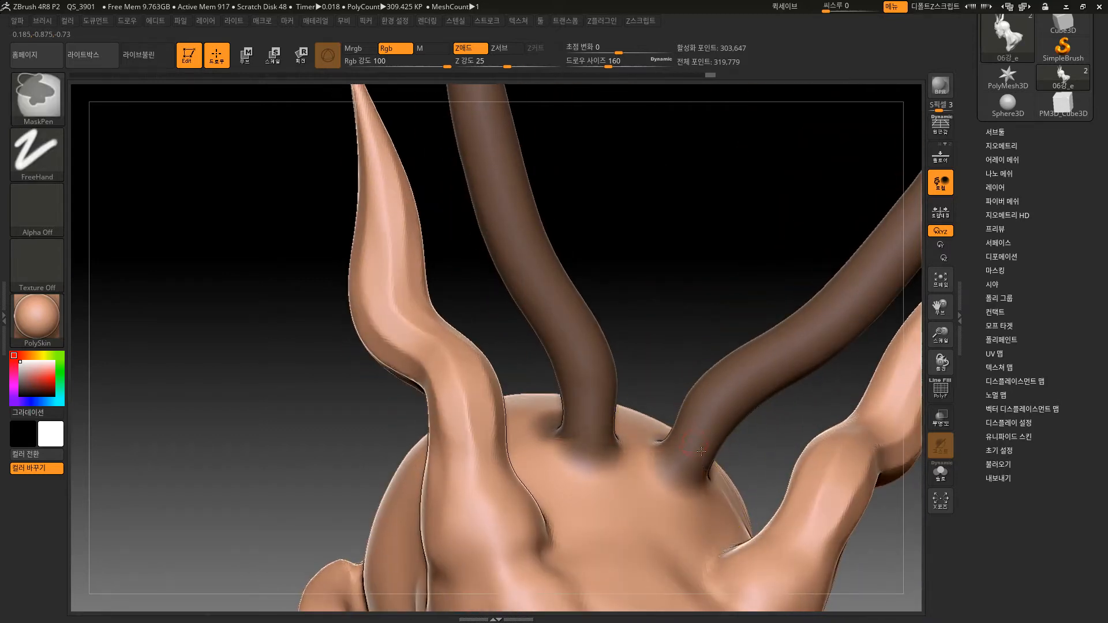
# From the front view, look through the selection, clip, slice and trim brushes available alongside SelectRect.
pyautogui.moveTo(715, 250)
pyautogui.keyDown('alt'); pyautogui.mouseDown()
pyautogui.moveTo(670, 183)
pyautogui.moveTo(678, 238)
pyautogui.moveTo(672, 228)
pyautogui.moveTo(620, 295)
pyautogui.mouseUp(); pyautogui.keyUp('alt')
pyautogui.keyDown('ctrl'); pyautogui.keyDown('shift'); pyautogui.click(49, 103); pyautogui.keyUp('shift'); pyautogui.keyUp('ctrl')
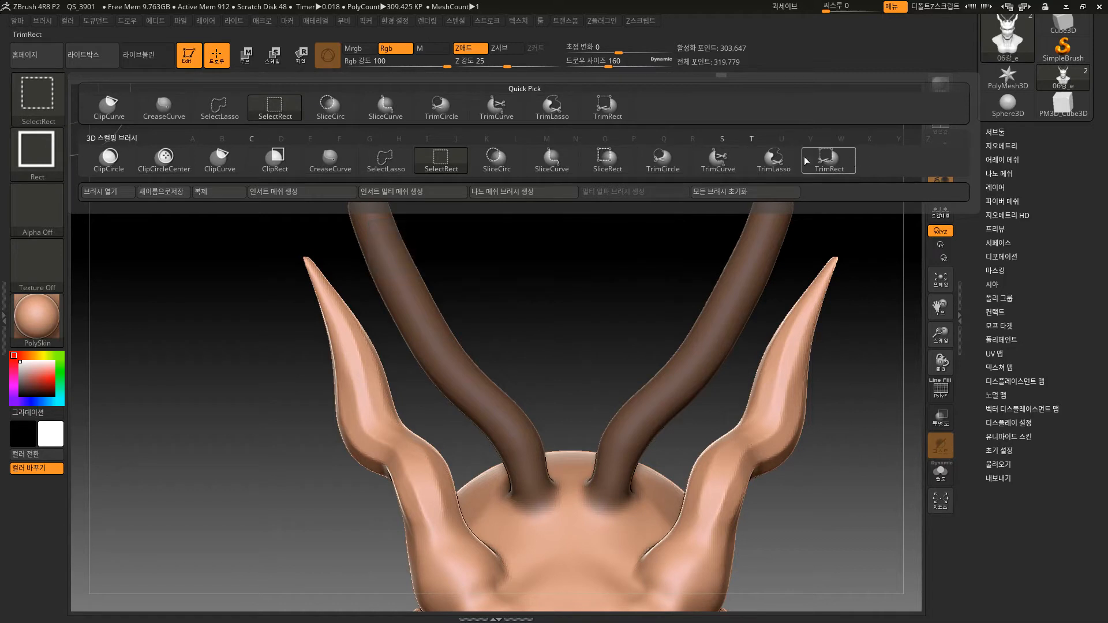
pyautogui.click(423, 116)
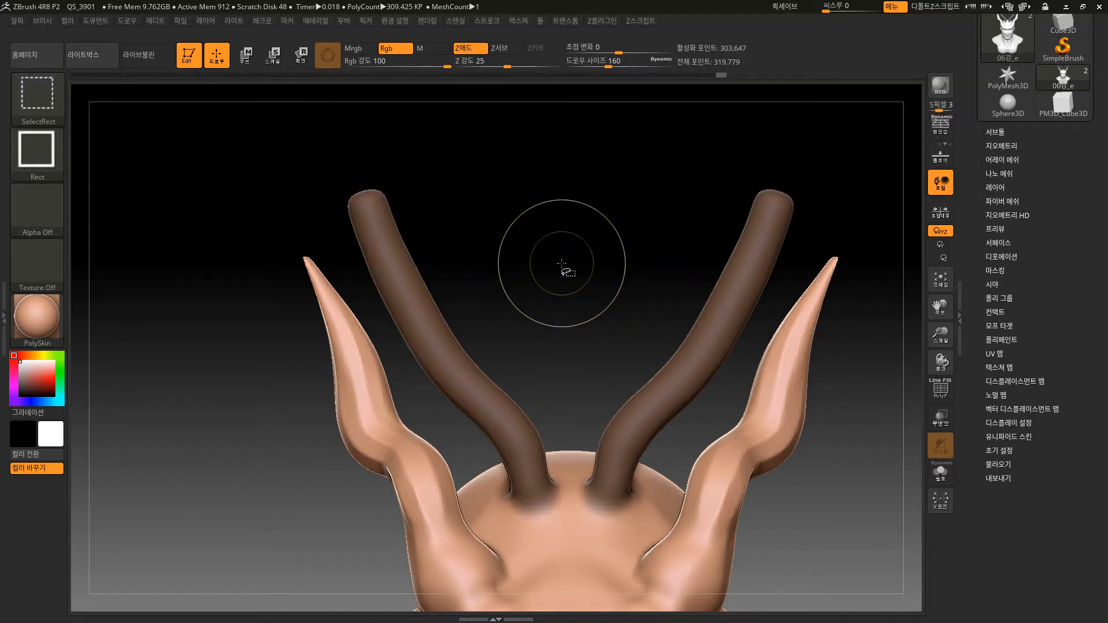
# Set the MaskPen stroke to Lasso, try lasso selections around the inner horns, and undo each attempt.
pyautogui.keyDown('ctrl'); pyautogui.click(46, 148); pyautogui.keyUp('ctrl')
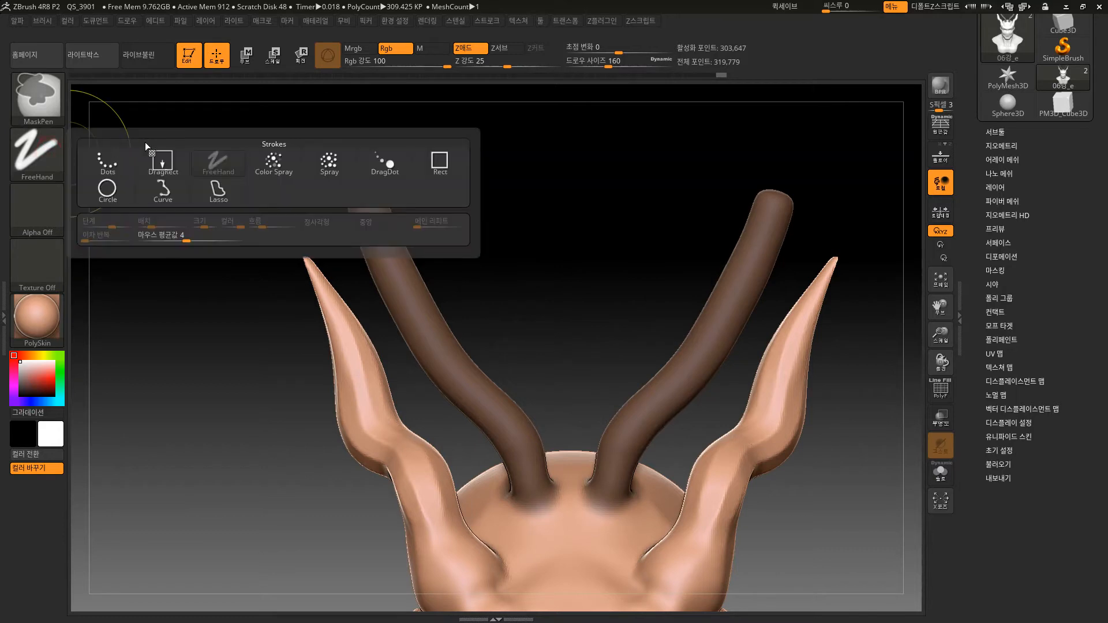
pyautogui.click(218, 194)
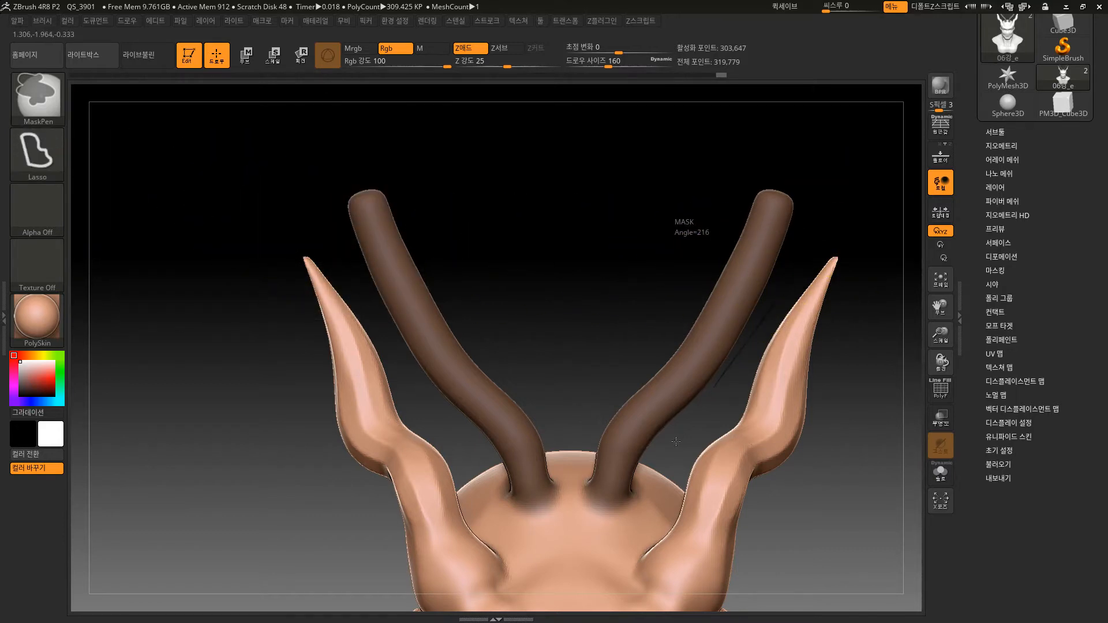
pyautogui.moveTo(676, 442)
pyautogui.keyDown('ctrl'); pyautogui.mouseDown()
pyautogui.moveTo(768, 496)
pyautogui.moveTo(889, 404)
pyautogui.moveTo(854, 243)
pyautogui.moveTo(849, 463)
pyautogui.moveTo(792, 369)
pyautogui.moveTo(789, 408)
pyautogui.mouseUp(); pyautogui.keyUp('ctrl')
pyautogui.hotkey('ctrl', 'z')
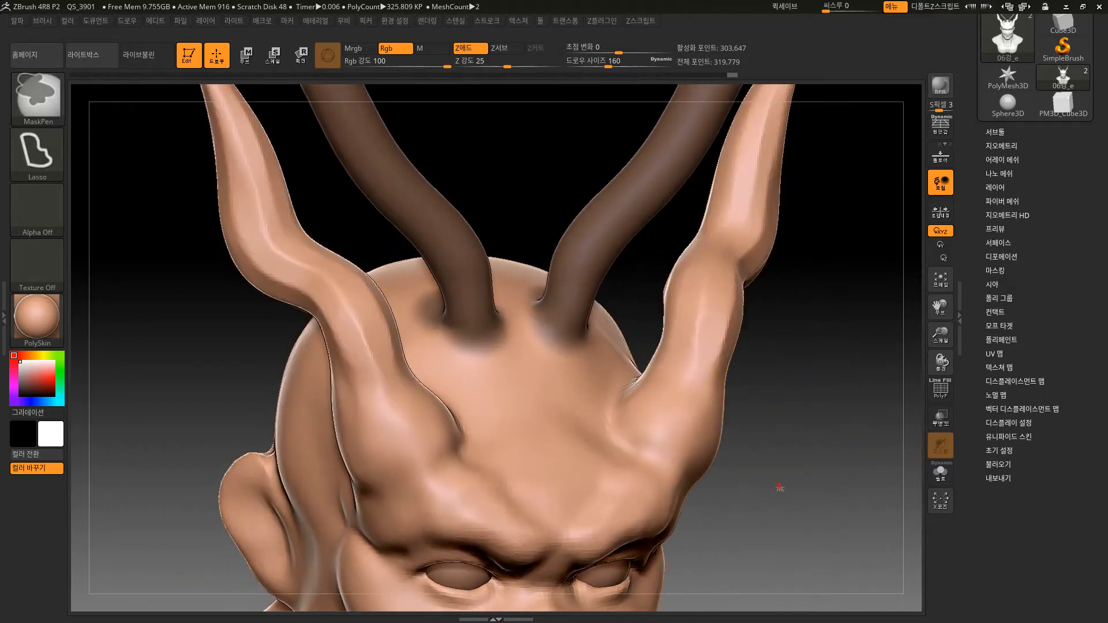
pyautogui.moveTo(693, 382)
pyautogui.keyDown('ctrl'); pyautogui.mouseDown()
pyautogui.moveTo(719, 220)
pyautogui.moveTo(818, 394)
pyautogui.moveTo(806, 398)
pyautogui.mouseUp(); pyautogui.keyUp('ctrl')
pyautogui.hotkey('ctrl', 'z')
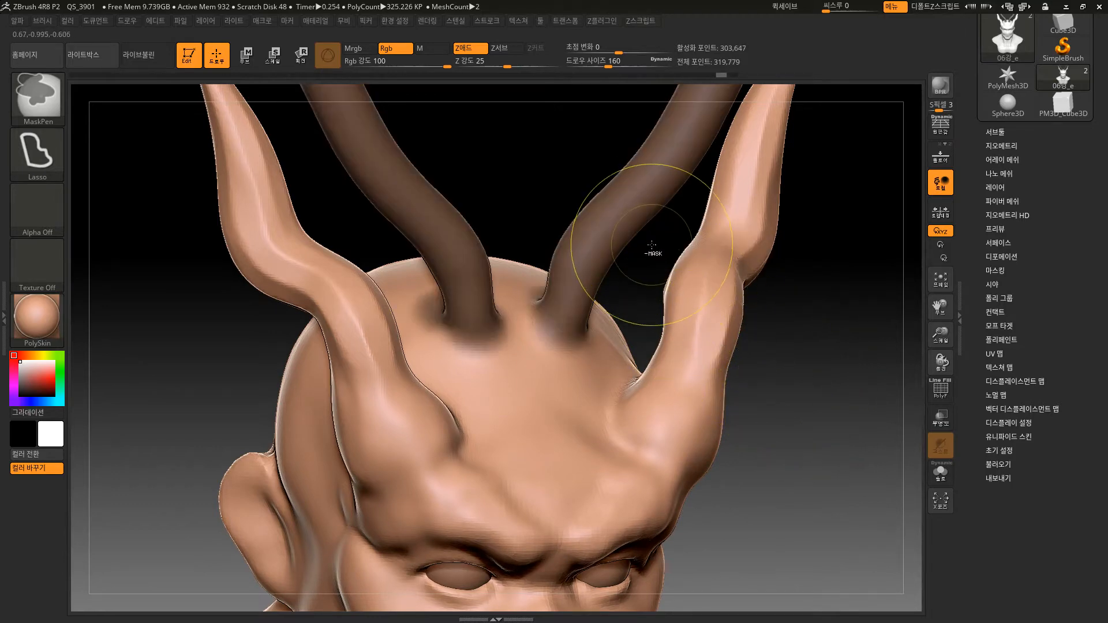
pyautogui.keyDown('ctrl'); pyautogui.keyDown('alt'); pyautogui.moveTo(652, 245); pyautogui.dragTo(632, 188); pyautogui.keyUp('alt'); pyautogui.keyUp('ctrl')
pyautogui.keyDown('alt'); pyautogui.moveTo(796, 163); pyautogui.dragTo(787, 258); pyautogui.keyUp('alt')
pyautogui.hotkey('ctrl', 'z')
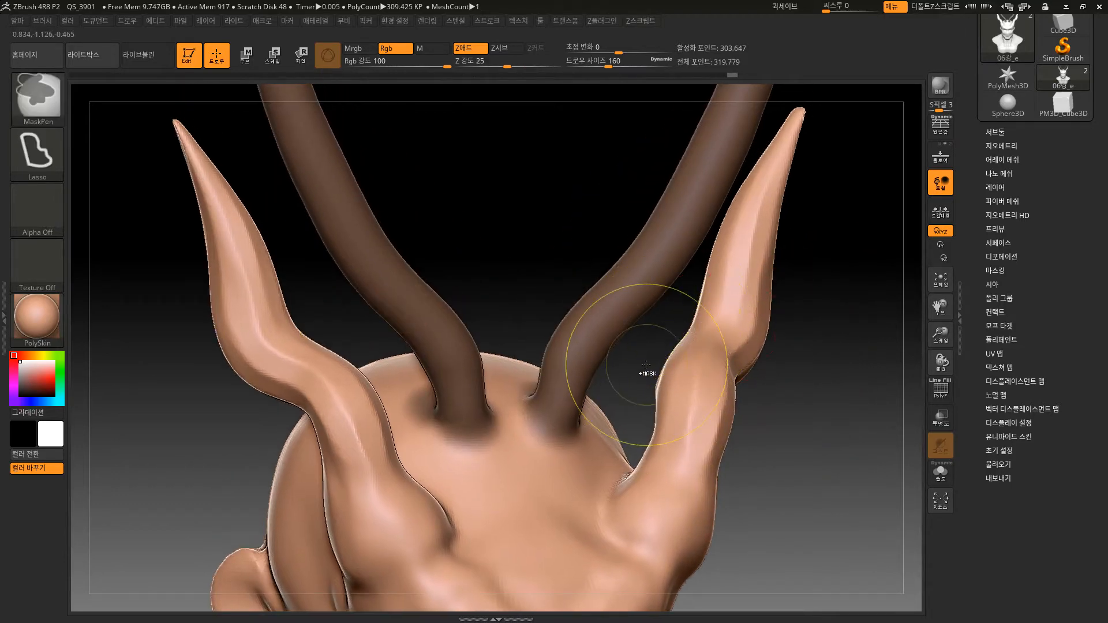
# Lasso-mask a curved band running from the top of the shoulder down onto the chest, mirrored on both sides.
pyautogui.moveTo(842, 345); pyautogui.dragTo(749, 374)
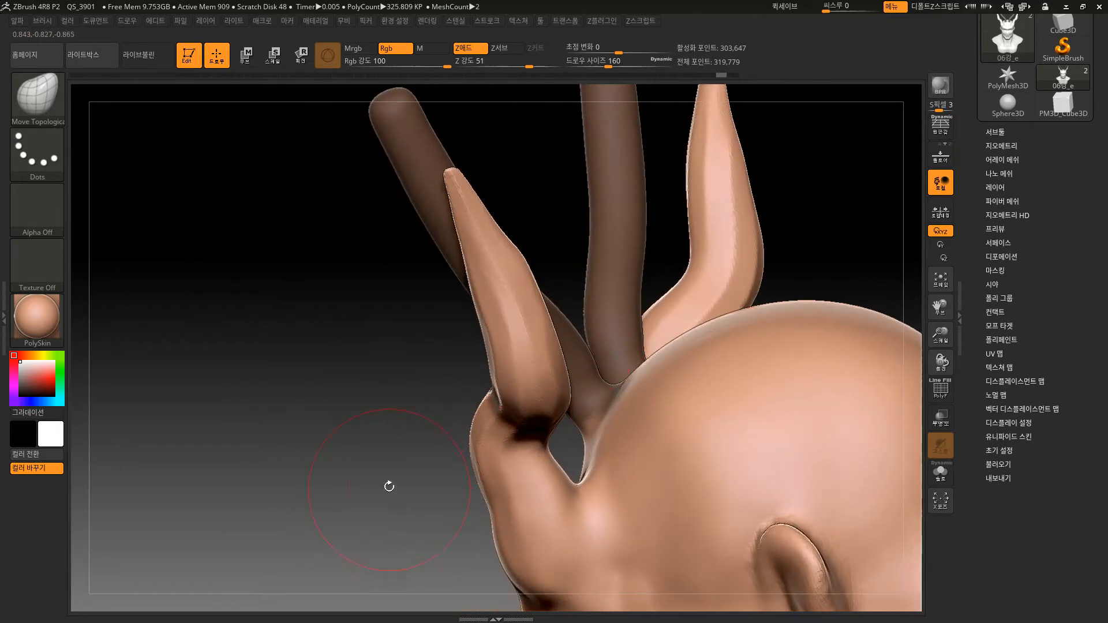
pyautogui.moveTo(390, 487)
pyautogui.mouseDown()
pyautogui.moveTo(324, 396)
pyautogui.moveTo(303, 259)
pyautogui.mouseUp()
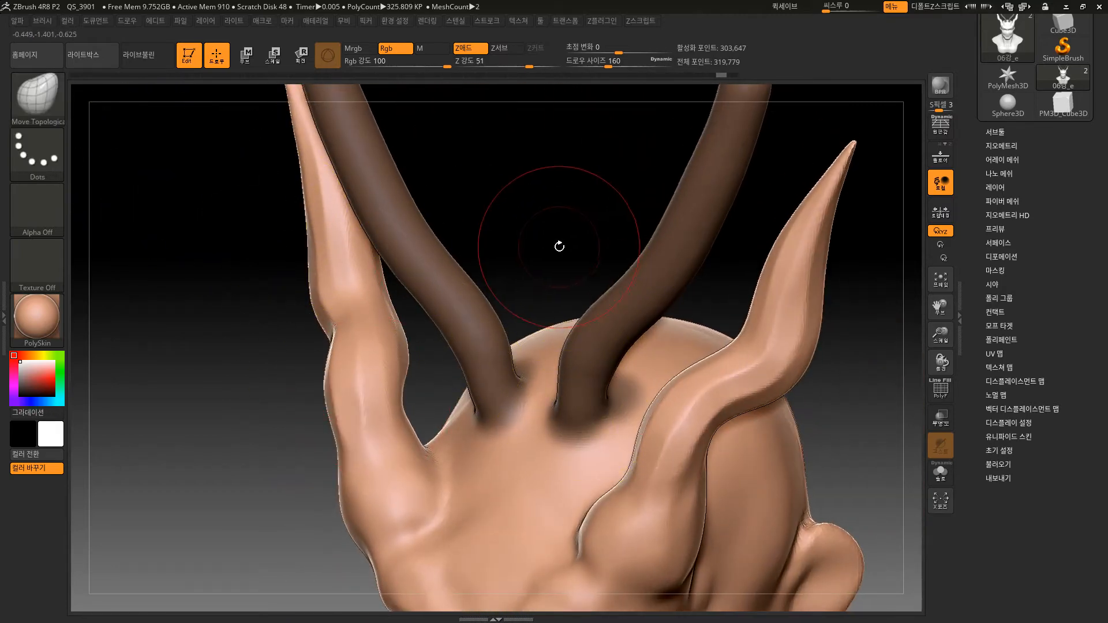
pyautogui.moveTo(559, 246)
pyautogui.mouseDown()
pyautogui.moveTo(564, 235)
pyautogui.moveTo(582, 346)
pyautogui.mouseUp()
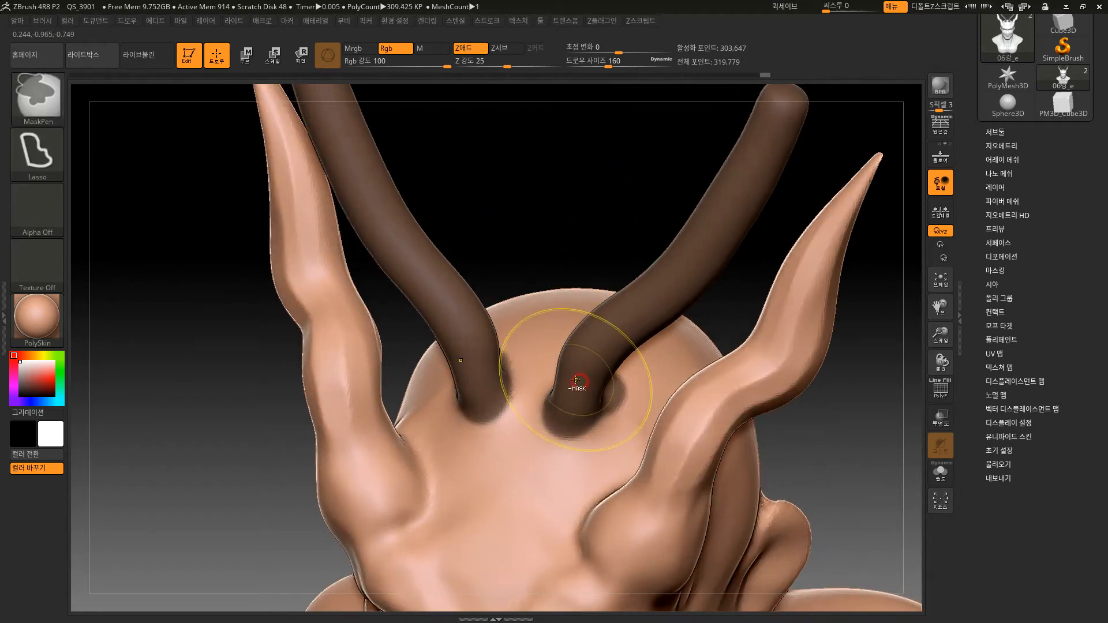
pyautogui.moveTo(586, 238)
pyautogui.keyDown('alt'); pyautogui.mouseDown()
pyautogui.moveTo(566, 148)
pyautogui.moveTo(587, 173)
pyautogui.moveTo(597, 253)
pyautogui.moveTo(612, 271)
pyautogui.moveTo(594, 235)
pyautogui.moveTo(686, 430)
pyautogui.moveTo(717, 319)
pyautogui.mouseUp(); pyautogui.keyUp('alt')
pyautogui.keyDown('ctrl'); pyautogui.moveTo(664, 463); pyautogui.dragTo(598, 542); pyautogui.keyUp('ctrl')
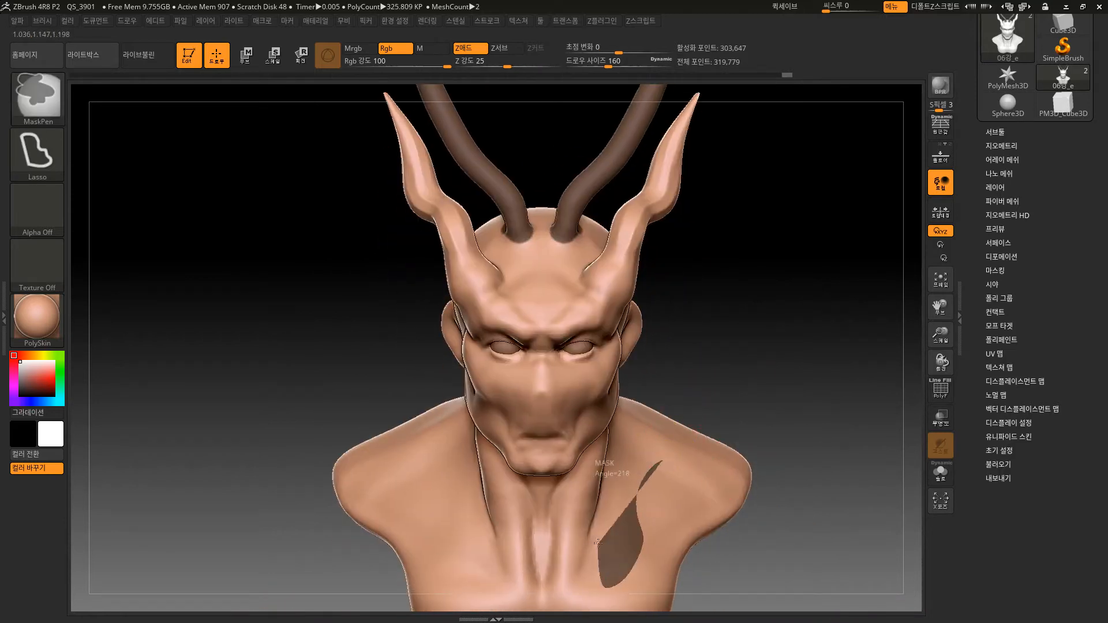
pyautogui.keyDown('ctrl'); pyautogui.moveTo(690, 464); pyautogui.dragTo(667, 464); pyautogui.keyUp('ctrl')
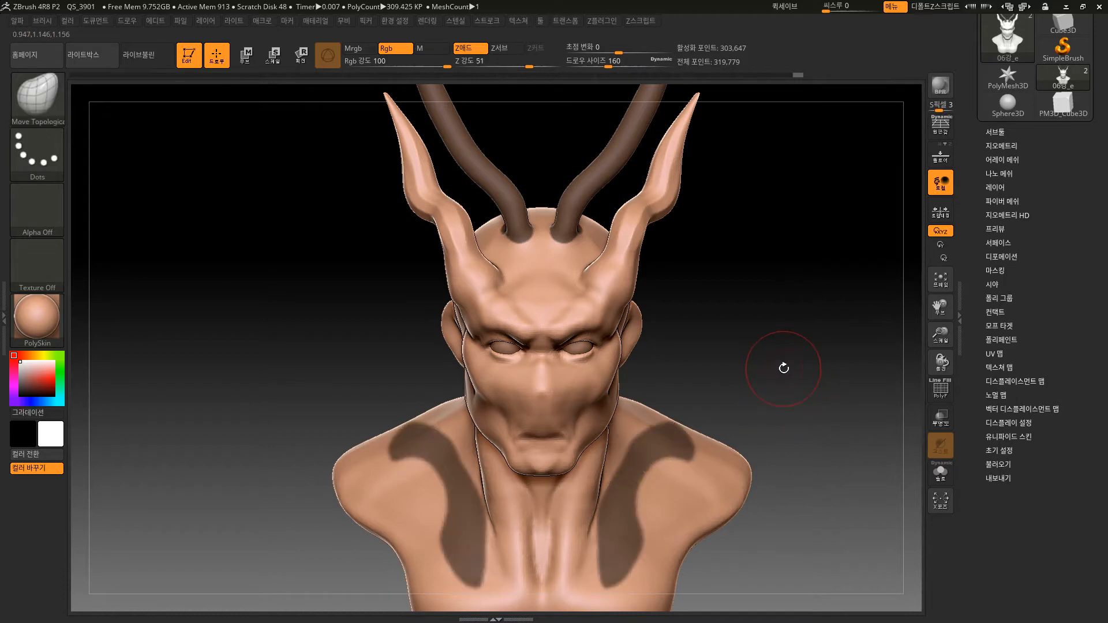
pyautogui.keyDown('alt'); pyautogui.moveTo(784, 369); pyautogui.dragTo(718, 436); pyautogui.keyUp('alt')
pyautogui.keyDown('ctrl'); pyautogui.keyDown('shift'); pyautogui.click(670, 439); pyautogui.keyUp('shift'); pyautogui.keyUp('ctrl')
pyautogui.hotkey('ctrl', 'z')
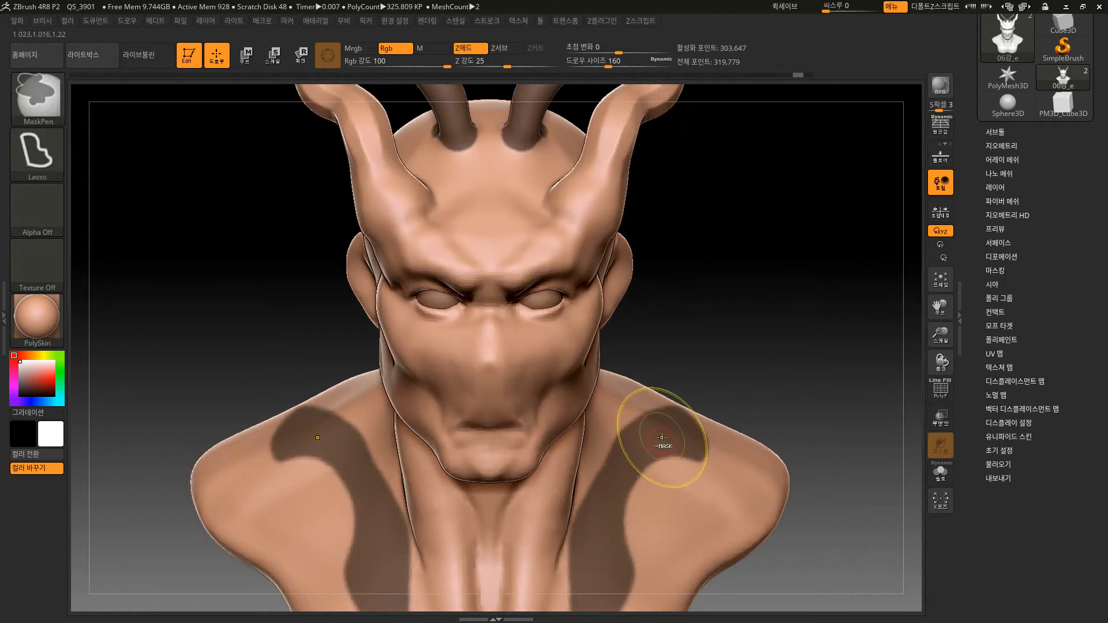
# Set the MaskPen stroke to FreeHand and erase rounded notches from the shoulder bands to shape a thinner, wavy ornamental pattern.
pyautogui.moveTo(771, 373)
pyautogui.keyDown('alt'); pyautogui.mouseDown()
pyautogui.moveTo(742, 329)
pyautogui.moveTo(735, 349)
pyautogui.mouseUp(); pyautogui.keyUp('alt')
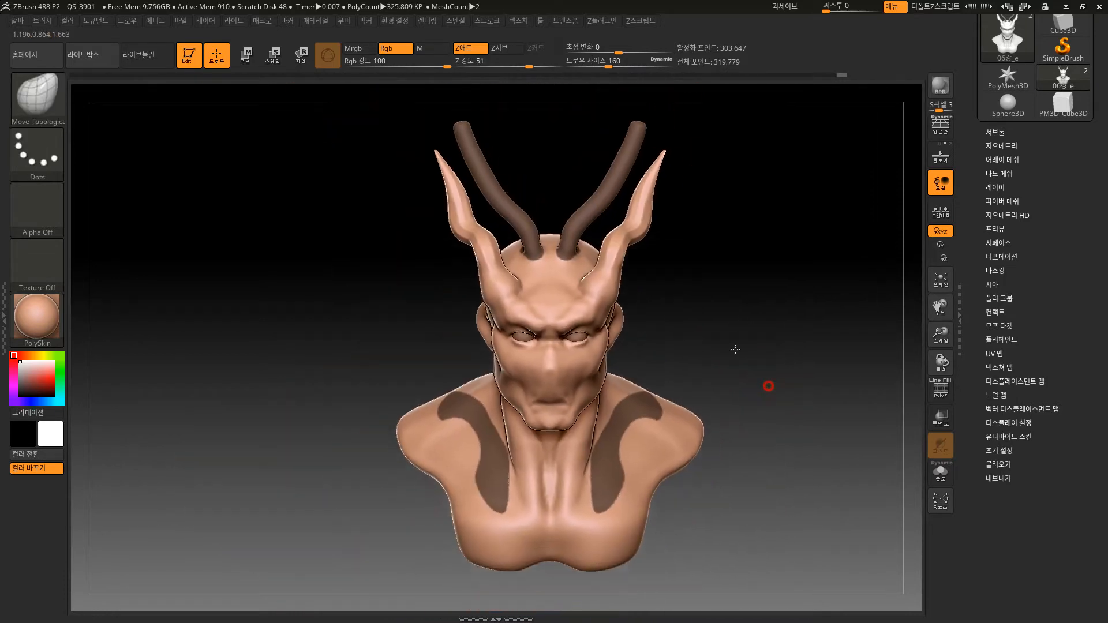
pyautogui.moveTo(769, 423)
pyautogui.mouseDown()
pyautogui.moveTo(740, 438)
pyautogui.moveTo(569, 443)
pyautogui.moveTo(739, 446)
pyautogui.moveTo(794, 440)
pyautogui.moveTo(796, 430)
pyautogui.moveTo(707, 502)
pyautogui.mouseUp()
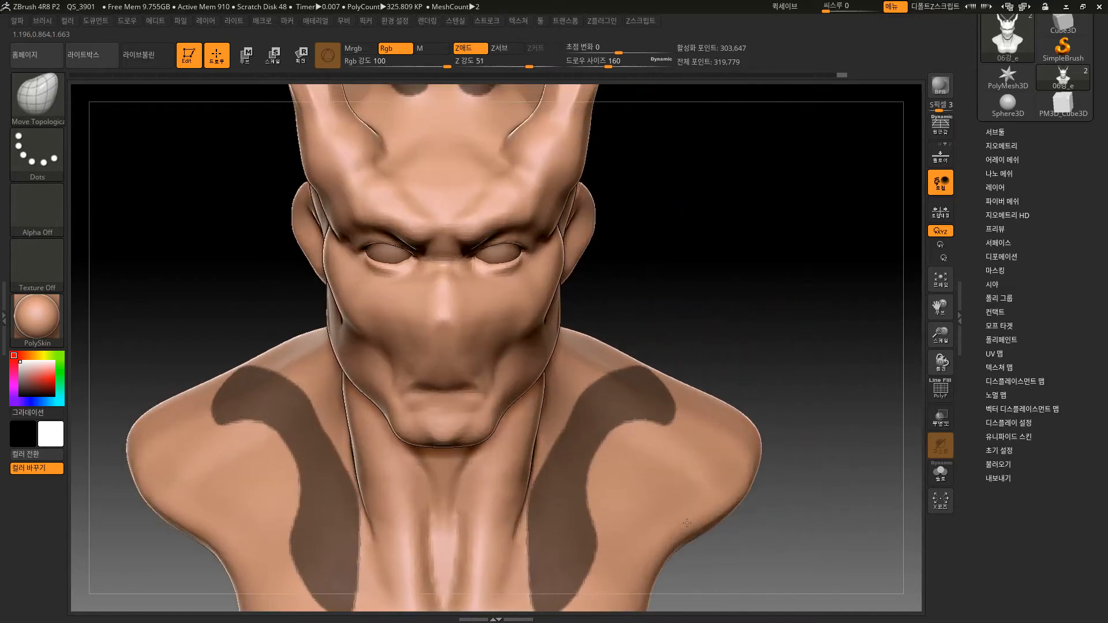
pyautogui.click(29, 148)
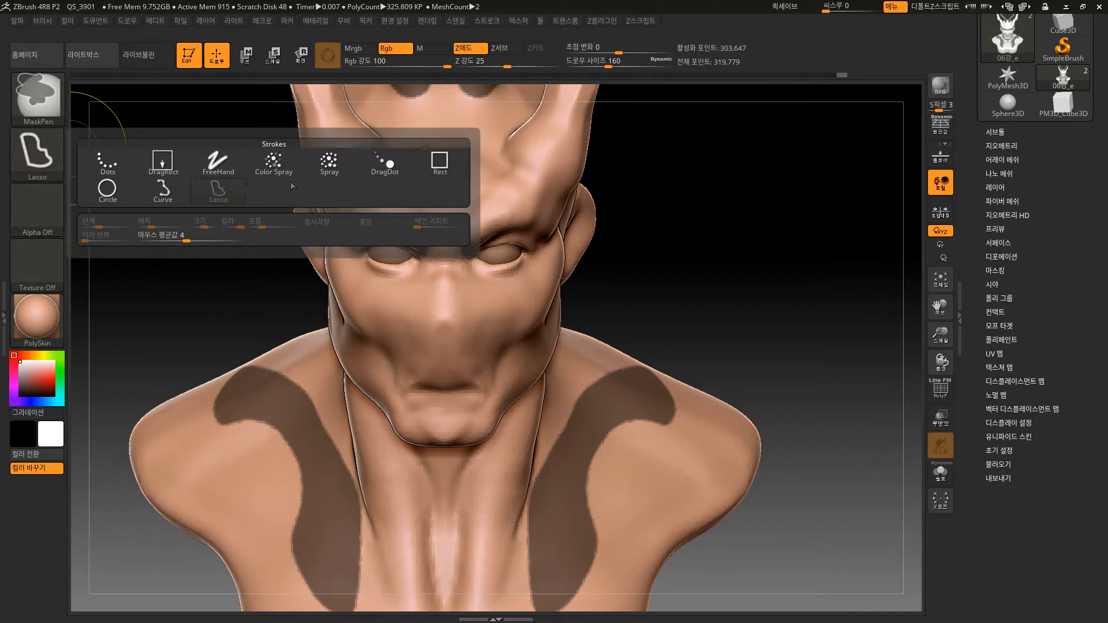
pyautogui.click(218, 162)
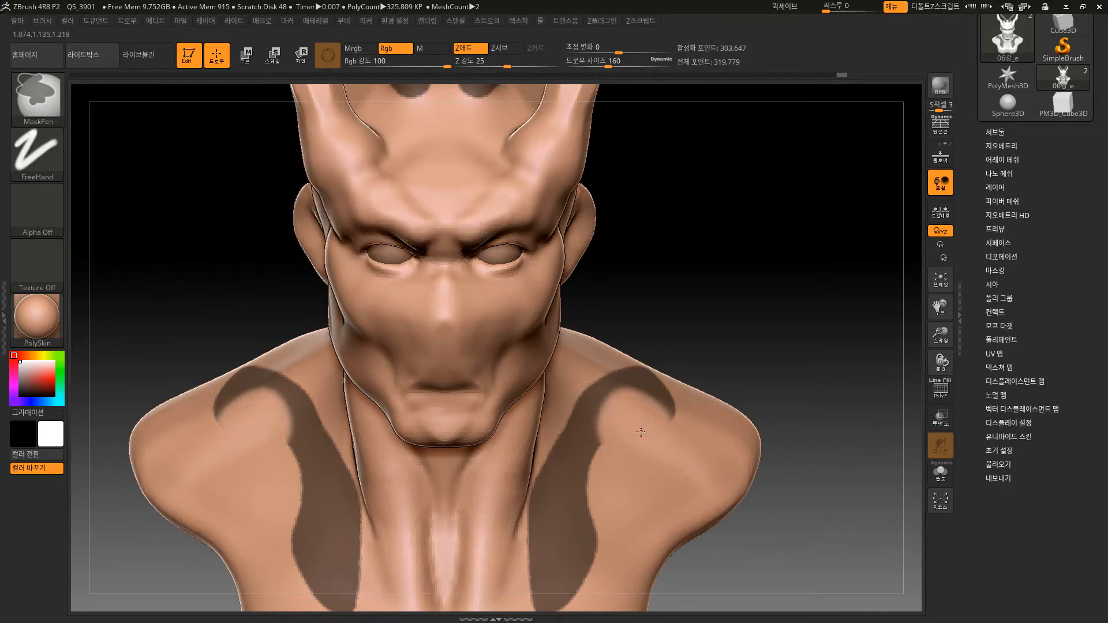
pyautogui.keyDown('ctrl'); pyautogui.keyDown('alt'); pyautogui.moveTo(542, 531); pyautogui.dragTo(528, 531); pyautogui.keyUp('alt'); pyautogui.keyUp('ctrl')
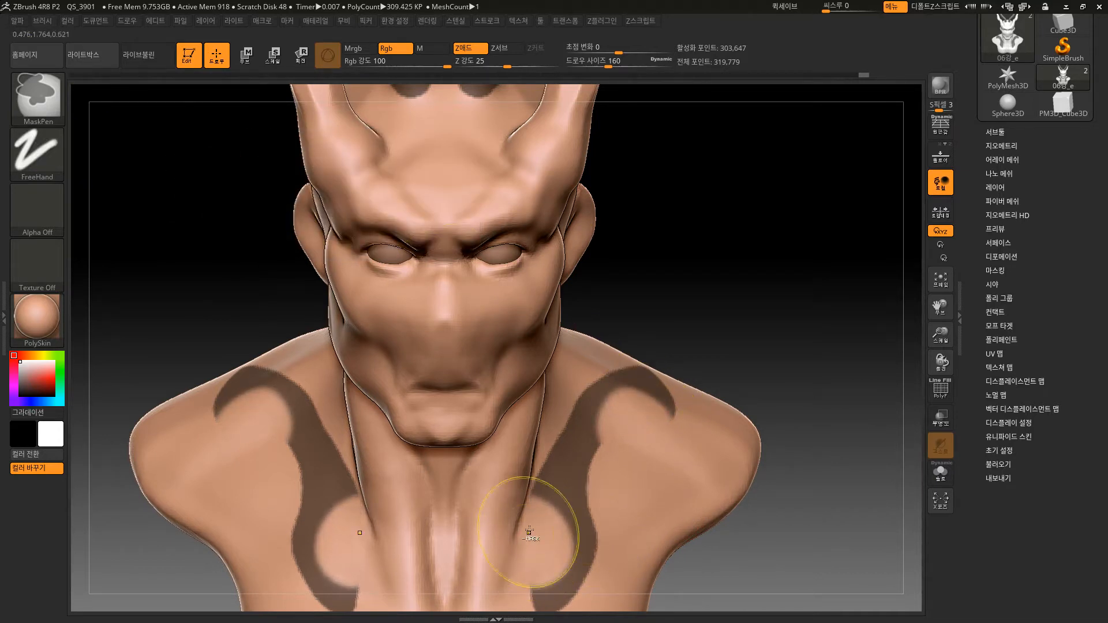
pyautogui.keyDown('alt'); pyautogui.moveTo(791, 344); pyautogui.dragTo(790, 343); pyautogui.keyUp('alt')
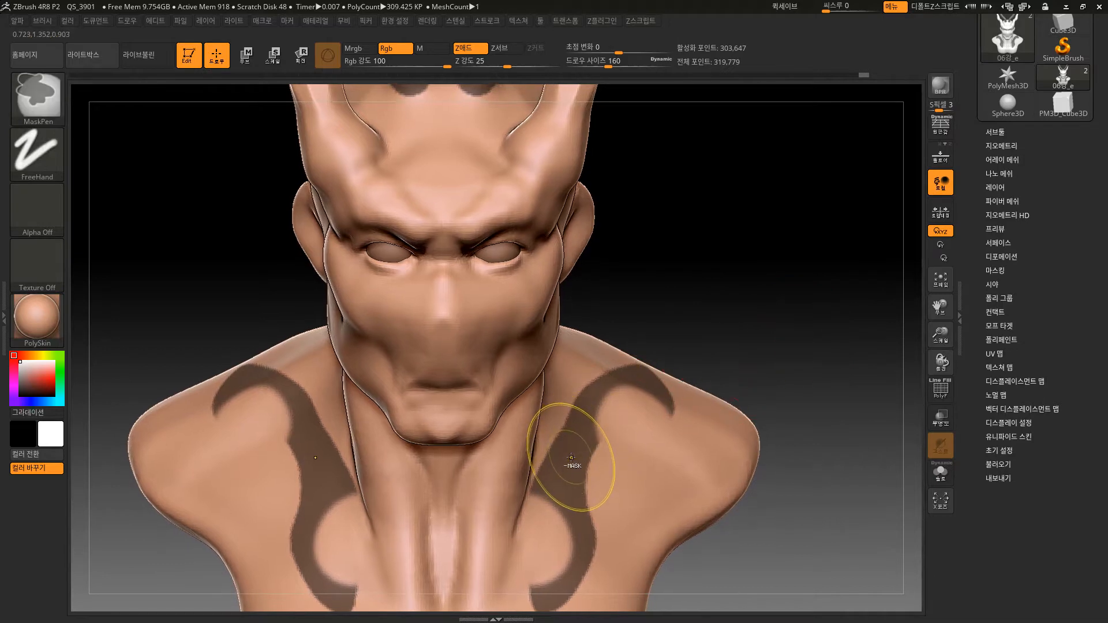
pyautogui.keyDown('ctrl'); pyautogui.keyDown('alt'); pyautogui.click(549, 475); pyautogui.keyUp('alt'); pyautogui.keyUp('ctrl')
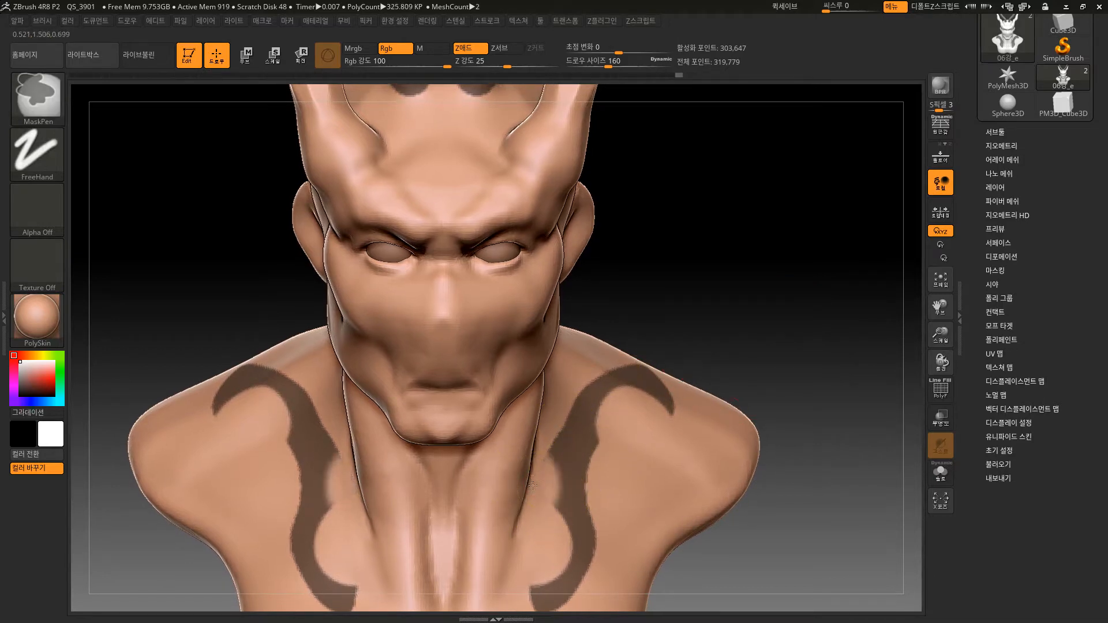
pyautogui.keyDown('ctrl'); pyautogui.keyDown('alt'); pyautogui.moveTo(532, 486); pyautogui.dragTo(535, 473); pyautogui.keyUp('alt'); pyautogui.keyUp('ctrl')
pyautogui.keyDown('ctrl'); pyautogui.click(580, 436); pyautogui.keyUp('ctrl')
# Invert the mask so that only the inner horns and the shoulder patterns stay unmasked.
pyautogui.moveTo(781, 336)
pyautogui.keyDown('alt'); pyautogui.mouseDown()
pyautogui.moveTo(741, 274)
pyautogui.moveTo(762, 329)
pyautogui.moveTo(693, 329)
pyautogui.moveTo(742, 322)
pyautogui.mouseUp(); pyautogui.keyUp('alt')
pyautogui.keyDown('ctrl'); pyautogui.click(764, 333); pyautogui.keyUp('ctrl')
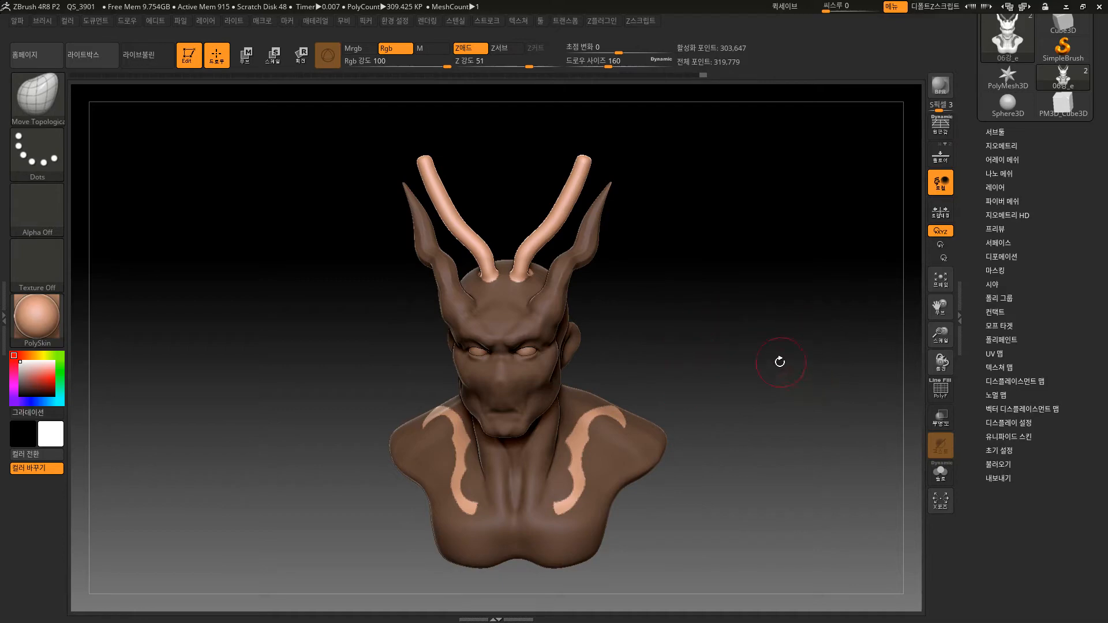
pyautogui.press('ctrl')
pyautogui.moveTo(767, 364)
pyautogui.keyDown('ctrl'); pyautogui.mouseDown()
pyautogui.moveTo(767, 433)
pyautogui.moveTo(728, 431)
pyautogui.moveTo(756, 413)
pyautogui.mouseUp(); pyautogui.keyUp('ctrl')
# Examine the polygroup made from the masked area with PolyFrame on, turn PolyFrame off, and undo the grouping.
pyautogui.hotkey('shift', 'f')
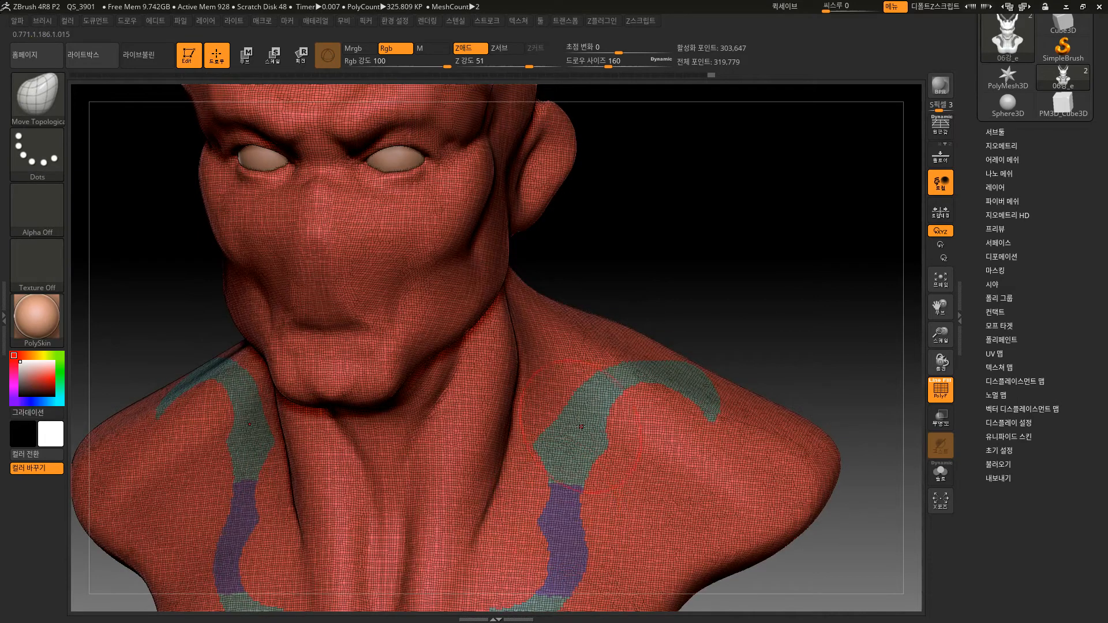
pyautogui.keyDown('alt'); pyautogui.moveTo(717, 329); pyautogui.dragTo(647, 387); pyautogui.keyUp('alt')
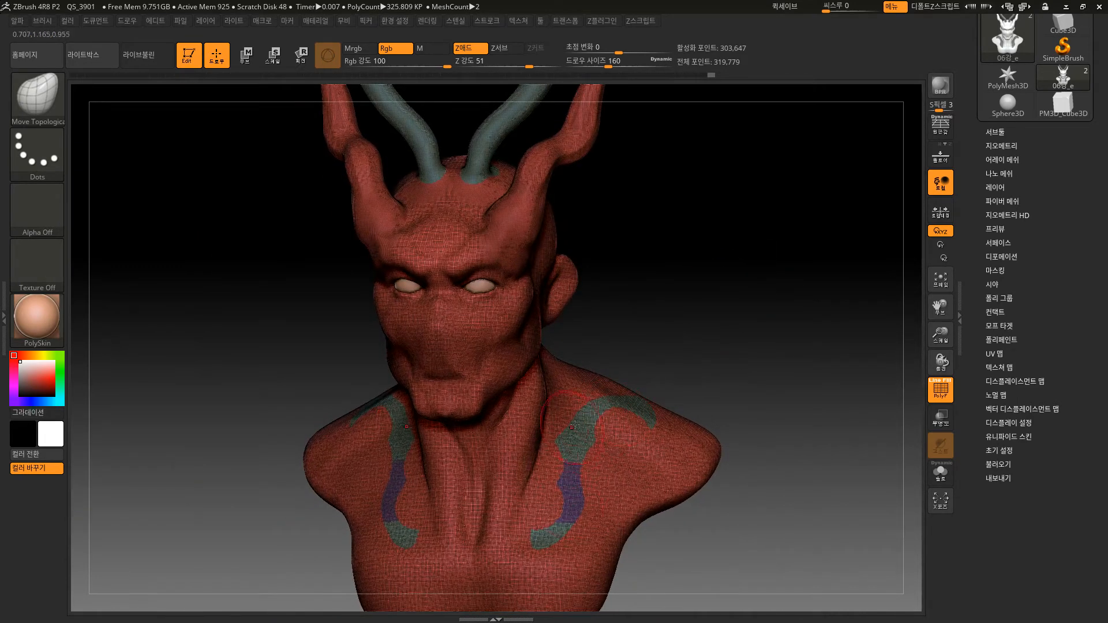
pyautogui.moveTo(726, 331)
pyautogui.keyDown('shift'); pyautogui.mouseDown()
pyautogui.moveTo(736, 328)
pyautogui.moveTo(720, 336)
pyautogui.moveTo(736, 348)
pyautogui.moveTo(752, 349)
pyautogui.mouseUp(); pyautogui.keyUp('shift')
pyautogui.hotkey('shift', 'f')
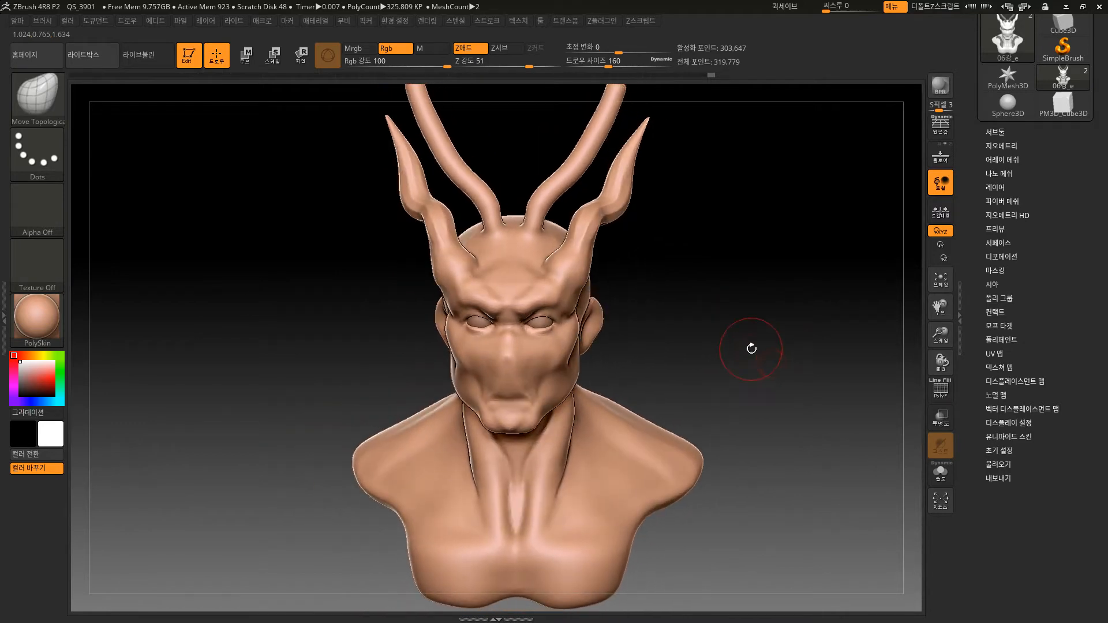
pyautogui.hotkey('ctrl', 'z')
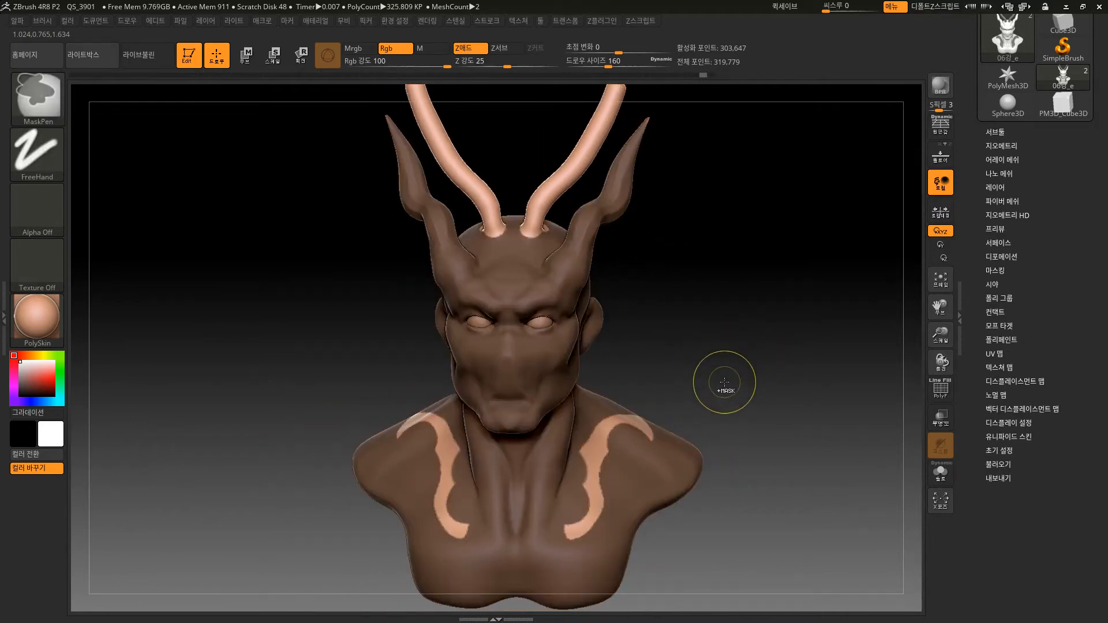
# Mask the shoulders and chest as well, and make everything except the inner horns one polygroup with PolyFrame on.
pyautogui.moveTo(768, 345)
pyautogui.keyDown('ctrl'); pyautogui.mouseDown()
pyautogui.moveTo(730, 433)
pyautogui.moveTo(539, 606)
pyautogui.moveTo(296, 606)
pyautogui.moveTo(292, 620)
pyautogui.mouseUp(); pyautogui.keyUp('ctrl')
pyautogui.moveTo(798, 406)
pyautogui.mouseDown()
pyautogui.moveTo(773, 398)
pyautogui.moveTo(820, 375)
pyautogui.moveTo(821, 408)
pyautogui.moveTo(819, 371)
pyautogui.moveTo(769, 418)
pyautogui.moveTo(782, 470)
pyautogui.moveTo(727, 462)
pyautogui.mouseUp()
pyautogui.hotkey('shift', 'f')
# Hide the inner horns' polygroup and turn PolyFrame off.
pyautogui.hotkey('ctrl', 'shift')
pyautogui.keyDown('ctrl'); pyautogui.keyDown('shift'); pyautogui.moveTo(782, 363); pyautogui.dragTo(821, 397); pyautogui.keyUp('shift'); pyautogui.keyUp('ctrl')
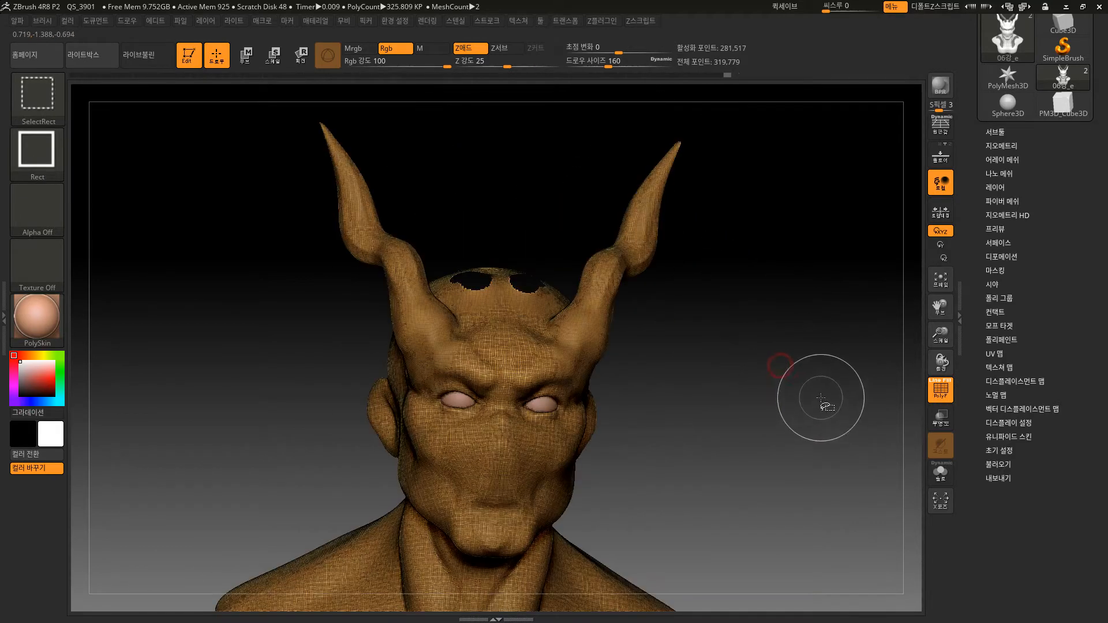
pyautogui.moveTo(753, 455)
pyautogui.mouseDown()
pyautogui.moveTo(754, 467)
pyautogui.moveTo(775, 420)
pyautogui.moveTo(804, 485)
pyautogui.moveTo(800, 406)
pyautogui.moveTo(814, 414)
pyautogui.moveTo(838, 393)
pyautogui.moveTo(821, 394)
pyautogui.mouseUp()
pyautogui.hotkey('shift', 'f')
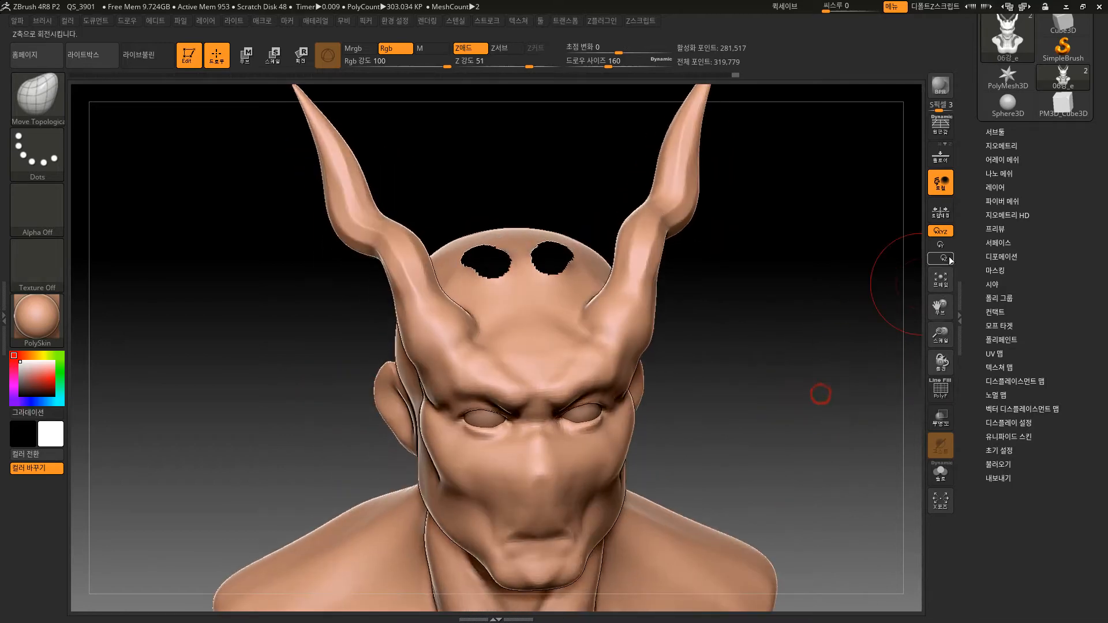
# Delete the hidden inner horns from the mesh with the Modify Topology option Del Hidden.
pyautogui.click(1010, 145)
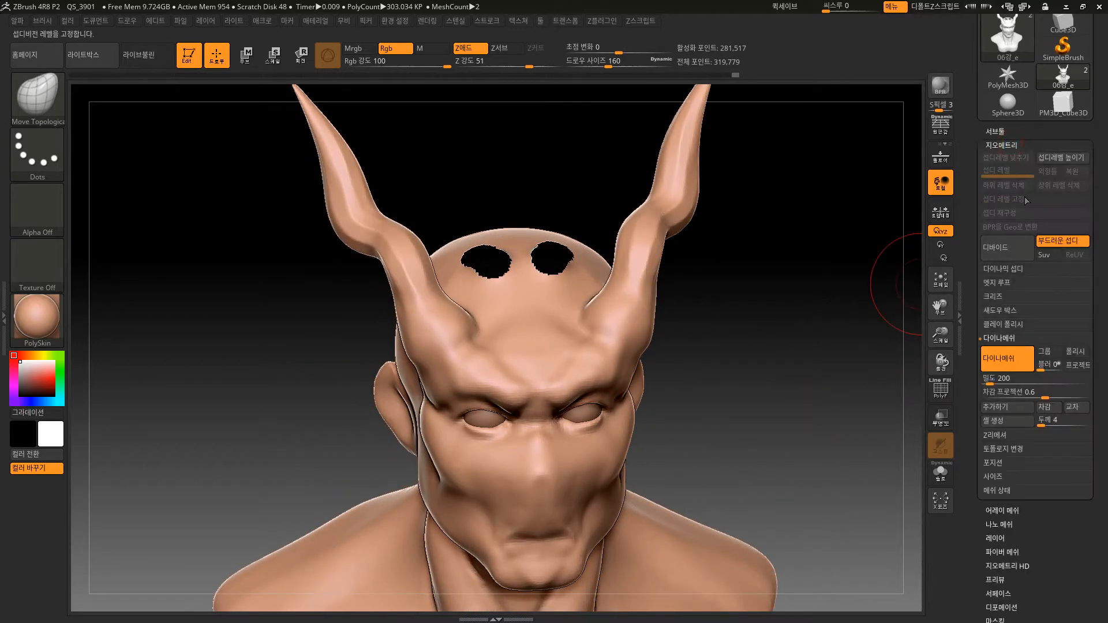
pyautogui.click(1016, 455)
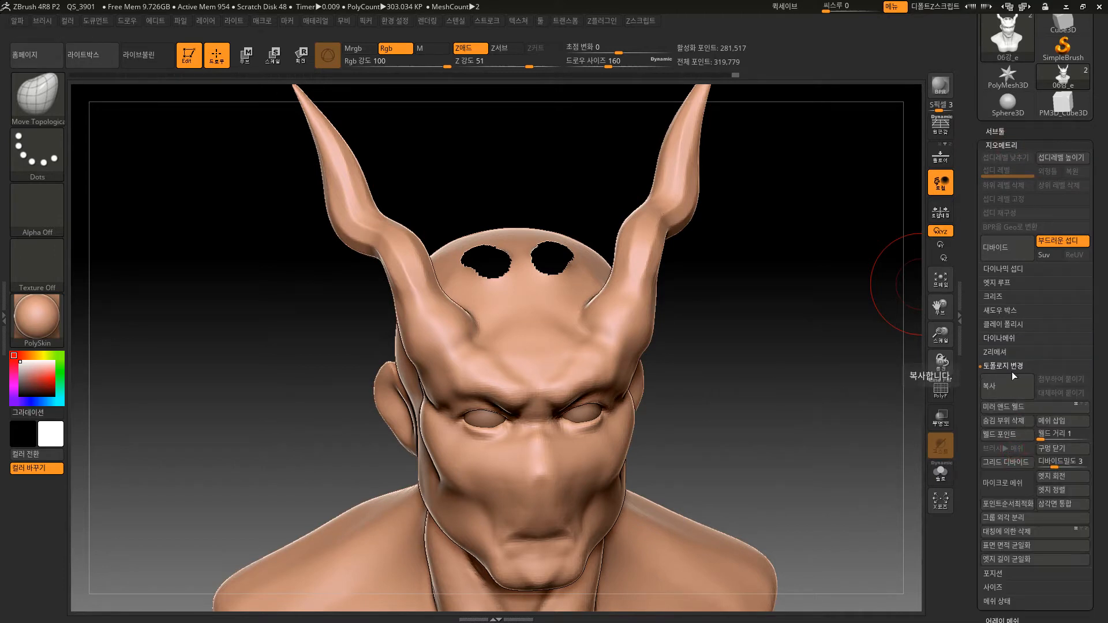
pyautogui.moveTo(1101, 437); pyautogui.dragTo(1102, 379)
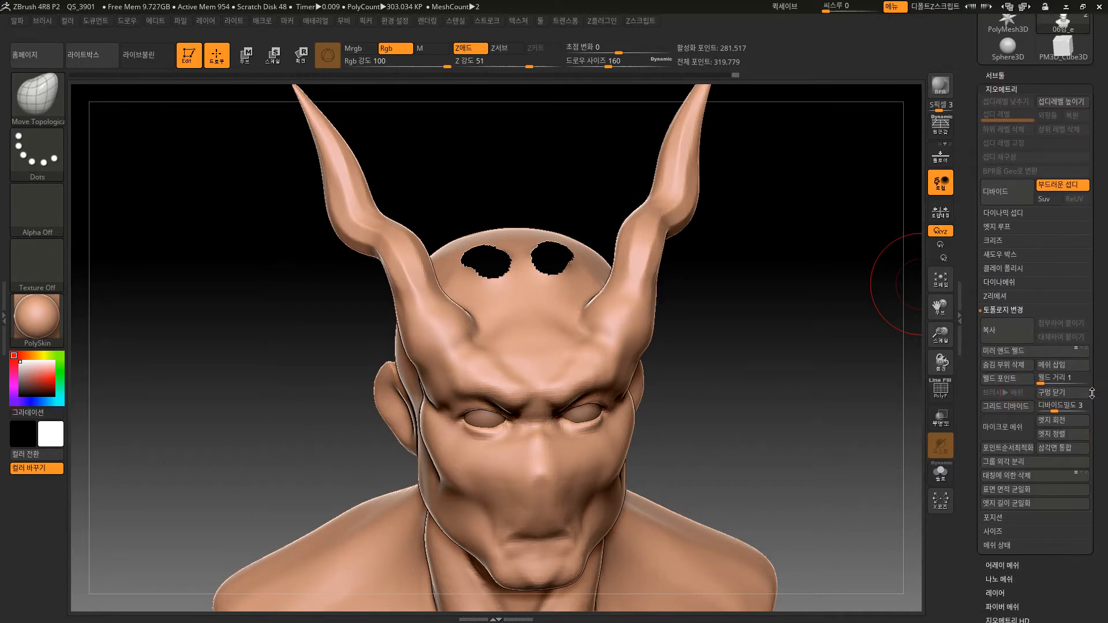
pyautogui.click(1001, 368)
# Recompute the DynaMesh to close the two holes in the skull and smooth the closed patches.
pyautogui.moveTo(787, 278); pyautogui.dragTo(797, 290)
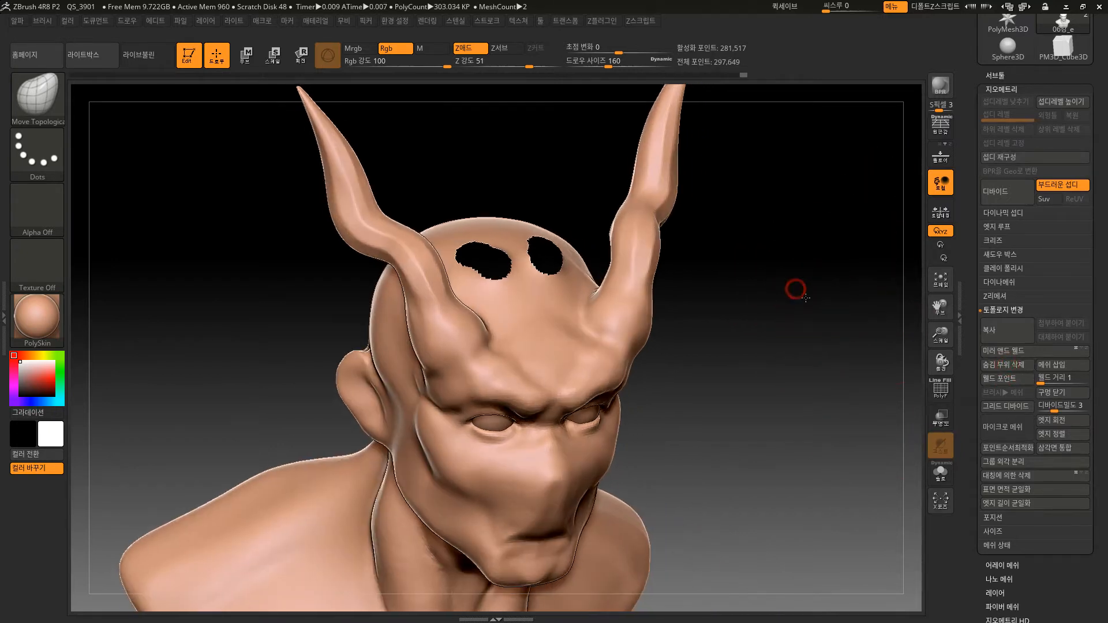
pyautogui.press('ctrl')
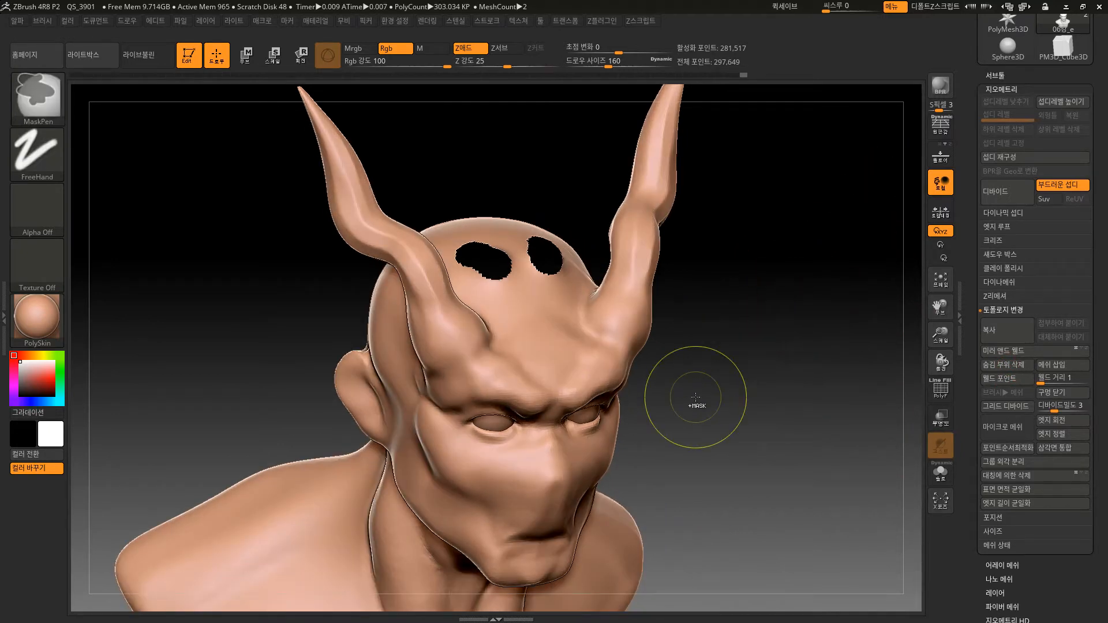
pyautogui.keyDown('ctrl'); pyautogui.moveTo(733, 388); pyautogui.dragTo(813, 429); pyautogui.keyUp('ctrl')
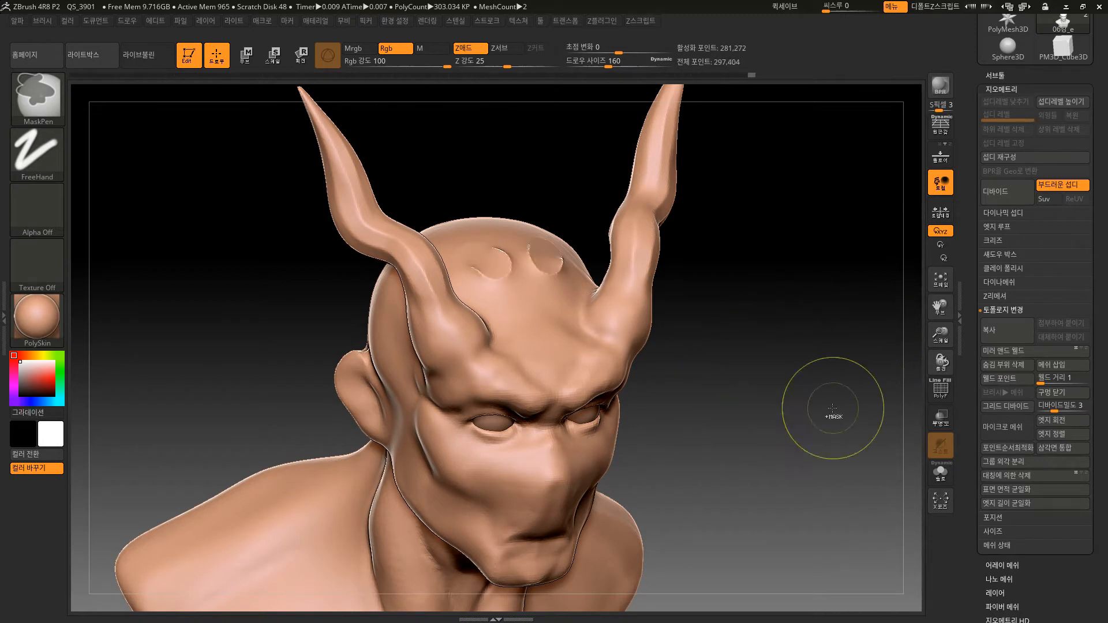
pyautogui.keyDown('shift'); pyautogui.moveTo(531, 248); pyautogui.dragTo(543, 264); pyautogui.keyUp('shift')
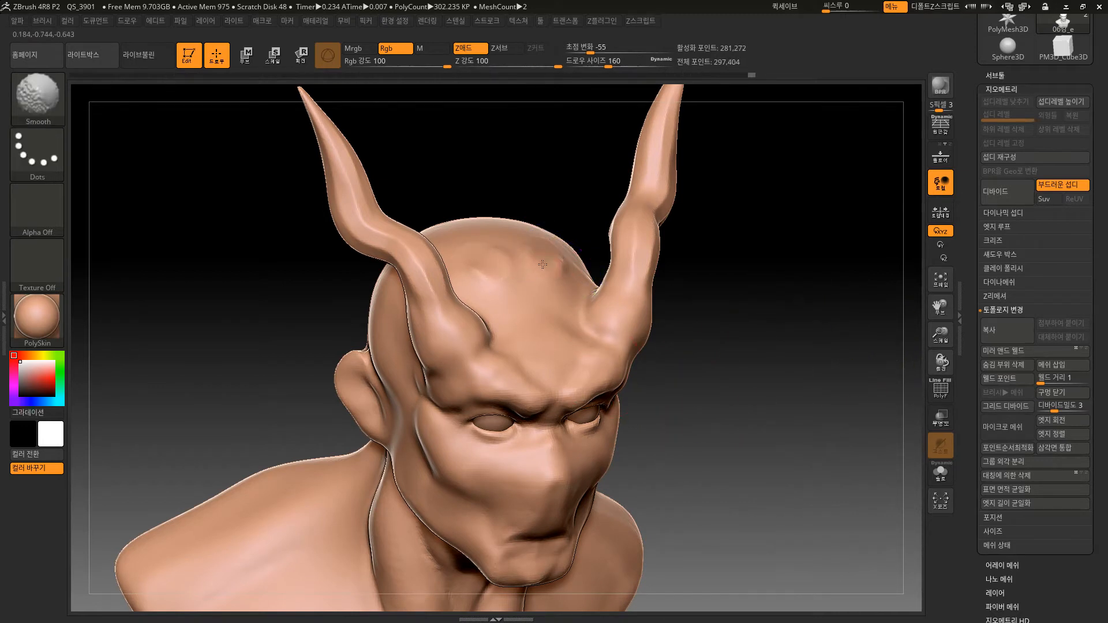
# Check the closed patches' polygroup with PolyFrame, merge the whole mesh into one polygroup, and turn PolyFrame off.
pyautogui.hotkey('shift', 'f')
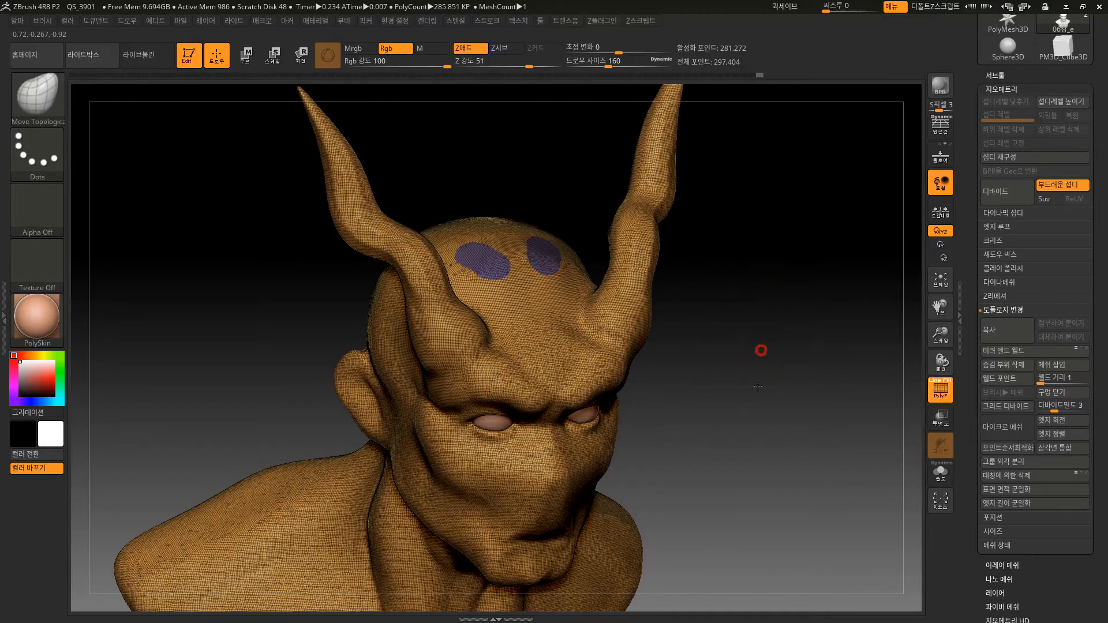
pyautogui.moveTo(760, 348)
pyautogui.keyDown('alt'); pyautogui.mouseDown()
pyautogui.moveTo(812, 400)
pyautogui.moveTo(783, 434)
pyautogui.mouseUp(); pyautogui.keyUp('alt')
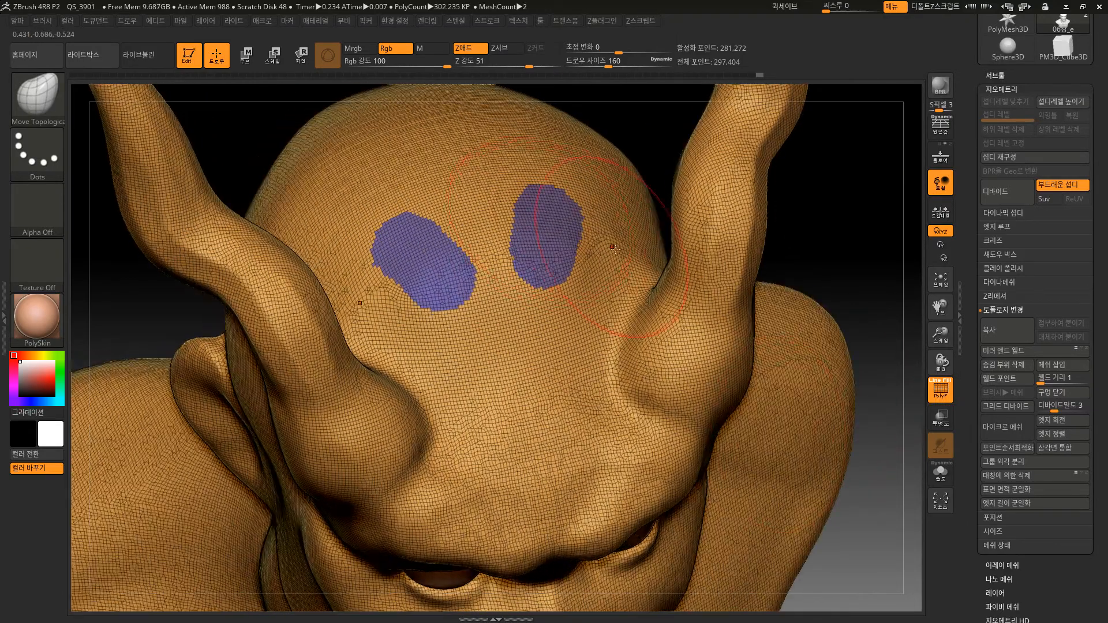
pyautogui.hotkey('ctrl', 'w')
pyautogui.moveTo(837, 253)
pyautogui.mouseDown()
pyautogui.moveTo(787, 205)
pyautogui.moveTo(806, 300)
pyautogui.moveTo(799, 245)
pyautogui.mouseUp()
pyautogui.hotkey('shift', 'f')
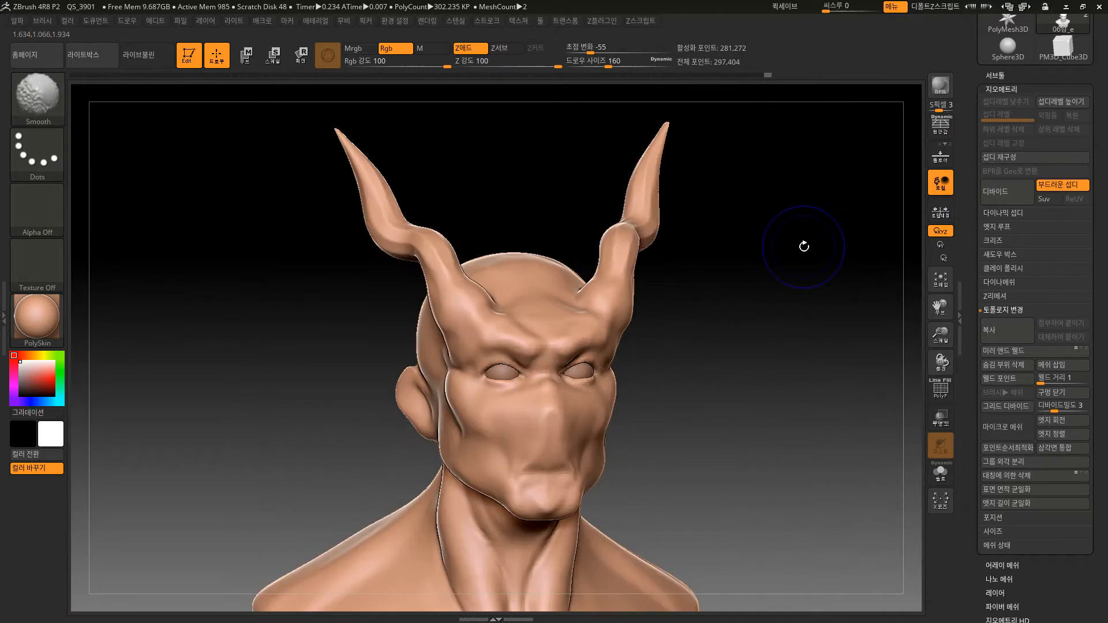
# Undo the hole closing and the inner horns' deletion, and display the restored polygroups with PolyFrame.
pyautogui.hotkey('shift', 'f')
pyautogui.hotkey('shift', 'f')
pyautogui.hotkey('shift', 'f')
pyautogui.hotkey('shift', 'f')
pyautogui.moveTo(767, 346)
pyautogui.mouseDown()
pyautogui.moveTo(807, 404)
pyautogui.moveTo(794, 421)
pyautogui.moveTo(798, 394)
pyautogui.mouseUp()
pyautogui.hotkey('ctrl', 'z')
pyautogui.hotkey('ctrl', 'z')
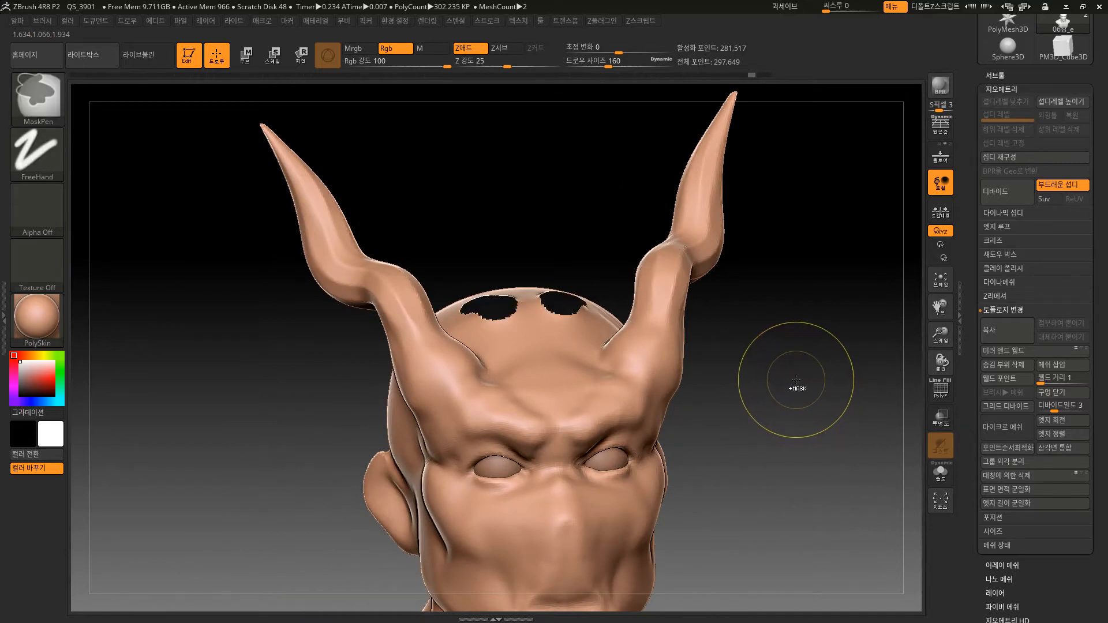
pyautogui.hotkey('ctrl', 'shift', 'z')
pyautogui.hotkey('ctrl', 'shift', 'z')
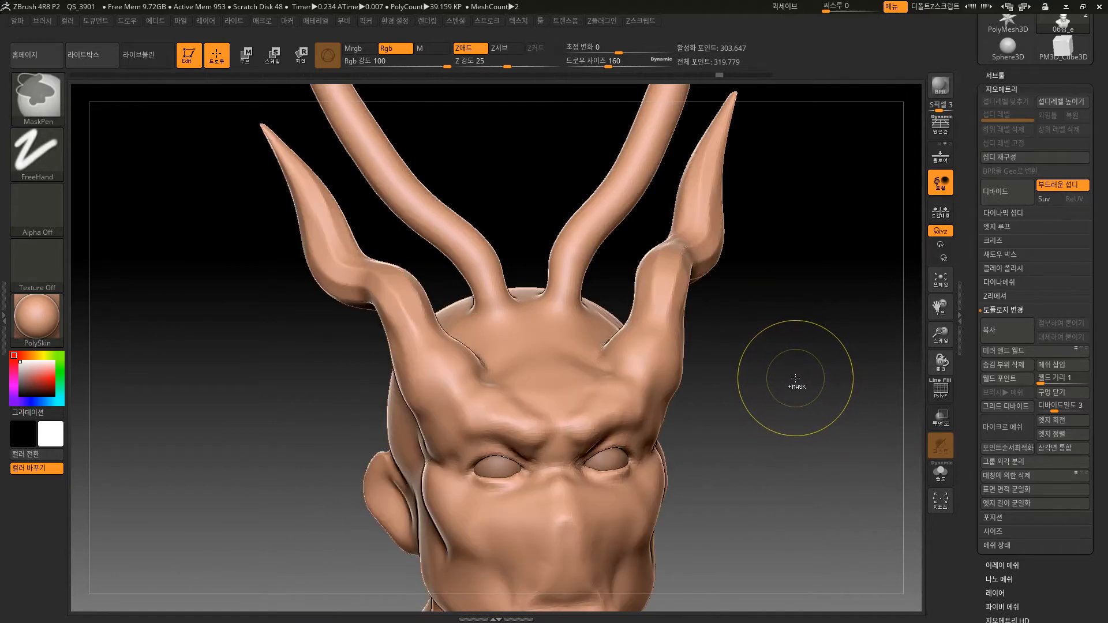
pyautogui.hotkey('shift', 'f')
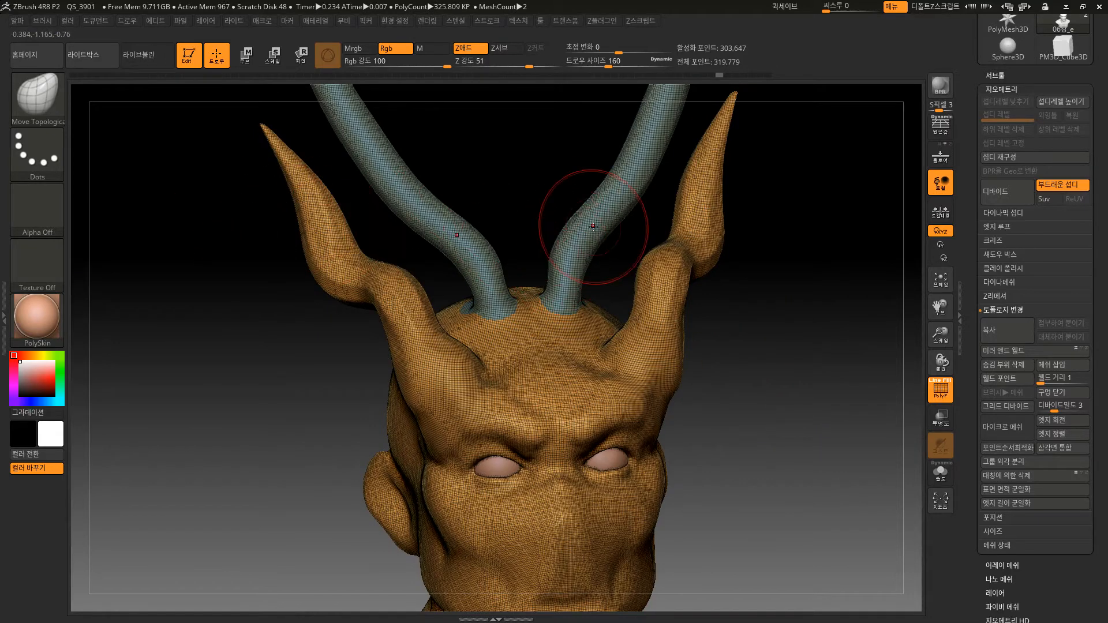
# Open the Subtool Split options and turn PolyFrame off.
pyautogui.click(1017, 77)
pyautogui.moveTo(1101, 447); pyautogui.dragTo(1101, 424)
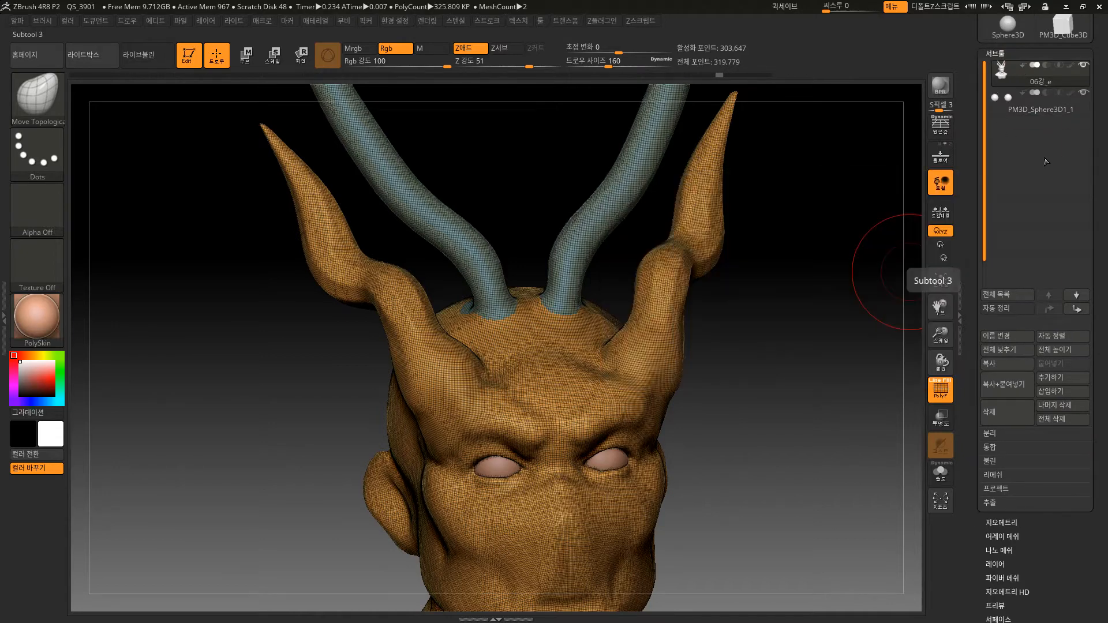
pyautogui.click(1000, 435)
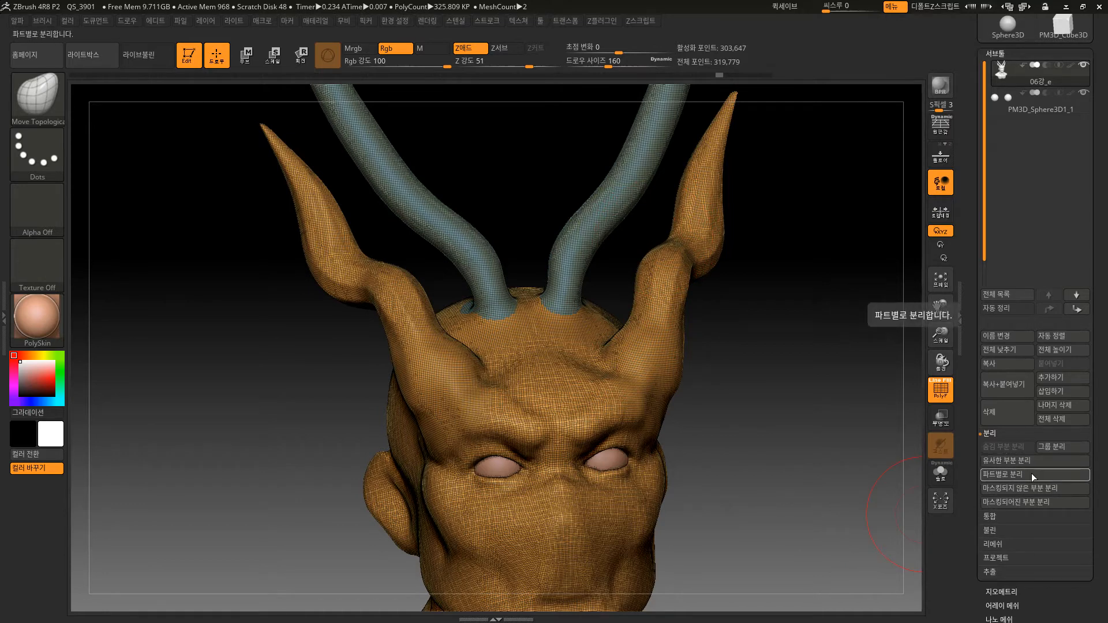
pyautogui.hotkey('ctrl', 'shift')
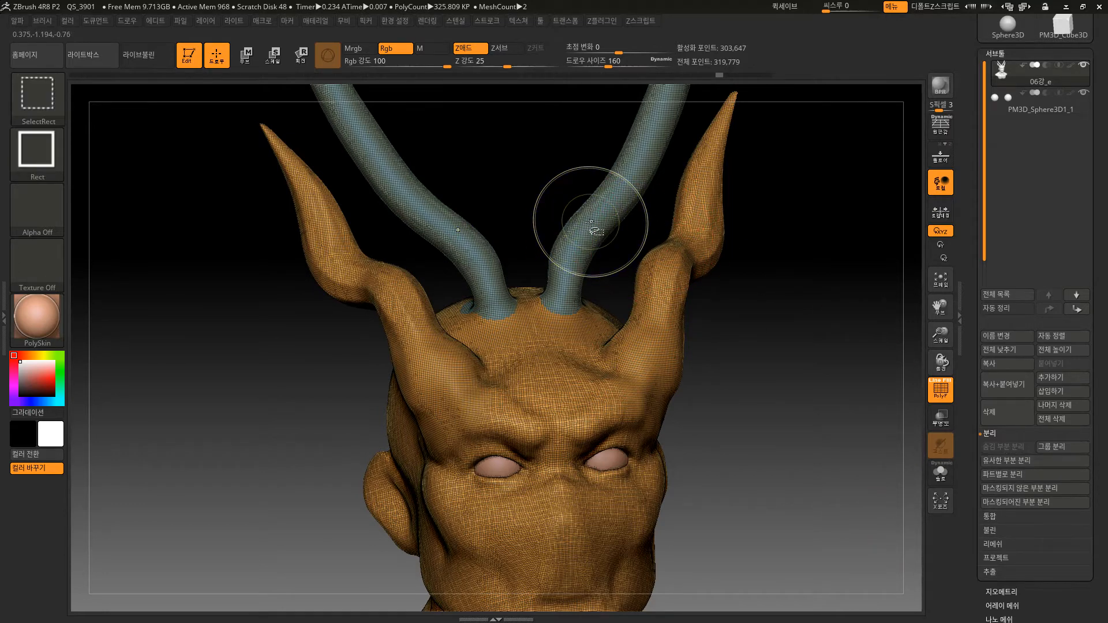
pyautogui.hotkey('shift', 'f')
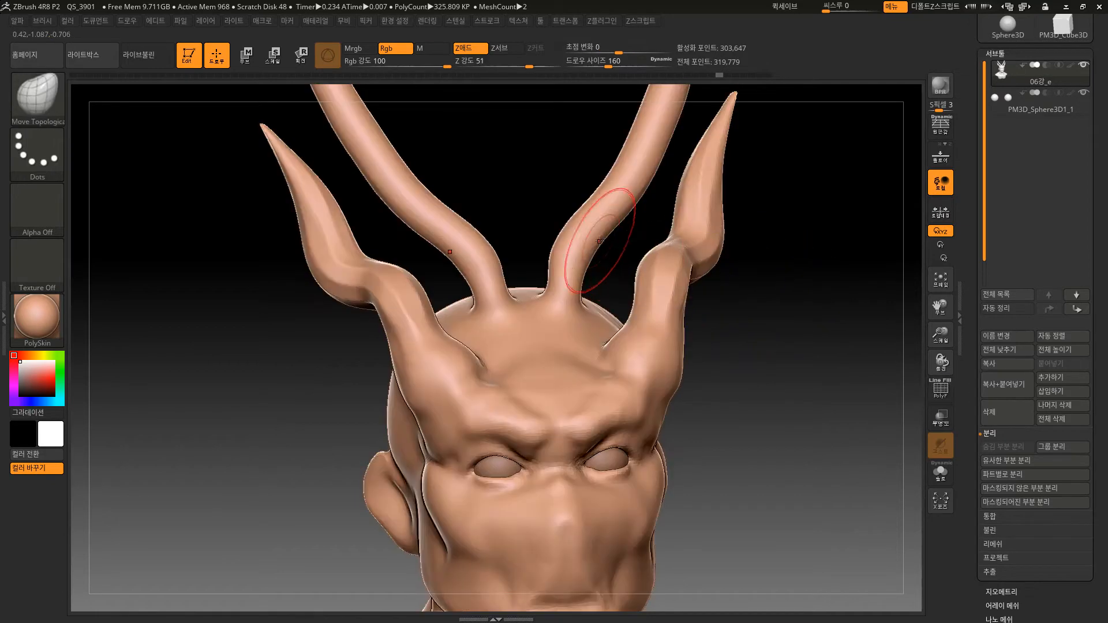
# Mask only the inner horns by isolating their polygroup, and split the masked part into its own subtool.
pyautogui.hotkey('ctrl', 'shift')
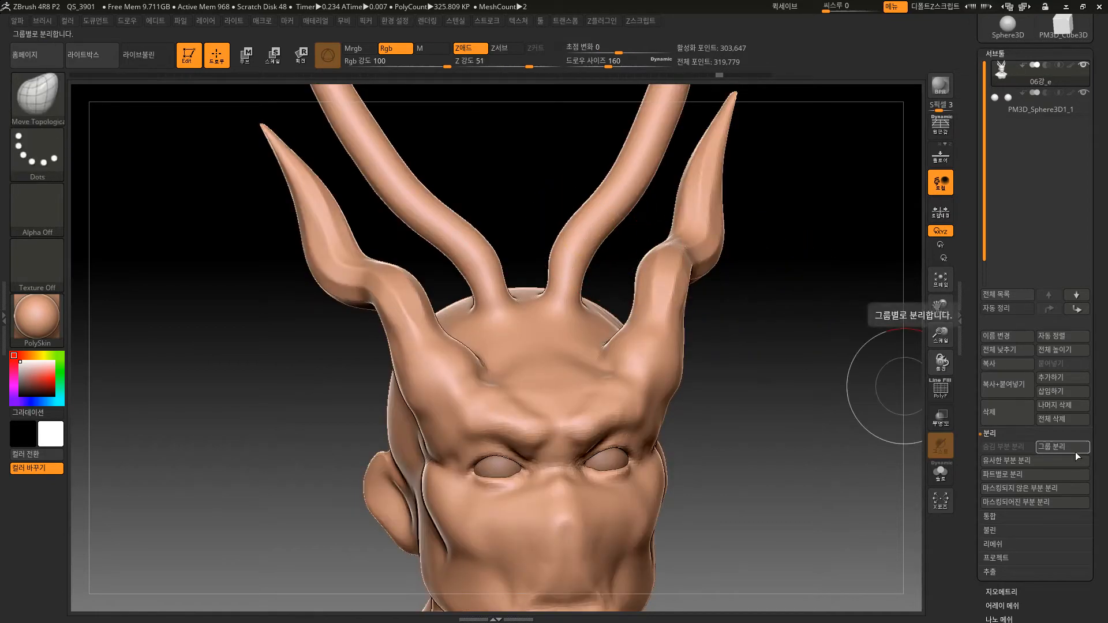
pyautogui.keyDown('ctrl'); pyautogui.keyDown('shift'); pyautogui.click(609, 213); pyautogui.keyUp('shift'); pyautogui.keyUp('ctrl')
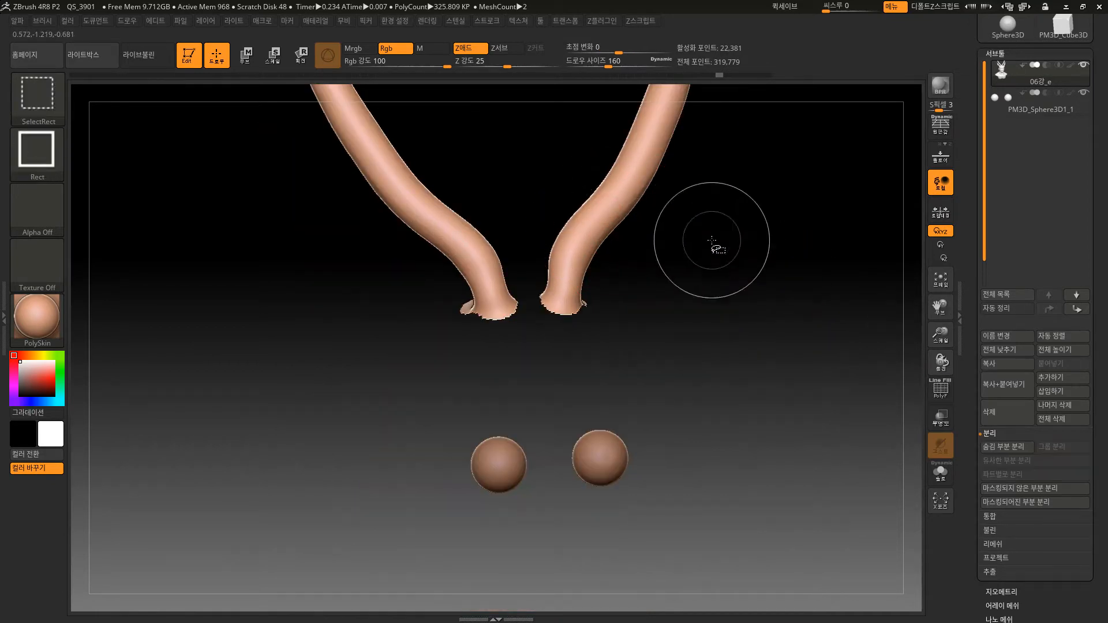
pyautogui.keyDown('ctrl'); pyautogui.keyDown('shift'); pyautogui.click(828, 358); pyautogui.keyUp('shift'); pyautogui.keyUp('ctrl')
pyautogui.keyDown('alt'); pyautogui.moveTo(826, 388); pyautogui.dragTo(790, 336); pyautogui.keyUp('alt')
pyautogui.moveTo(789, 373)
pyautogui.keyDown('alt'); pyautogui.mouseDown()
pyautogui.moveTo(721, 383)
pyautogui.moveTo(720, 374)
pyautogui.mouseUp(); pyautogui.keyUp('alt')
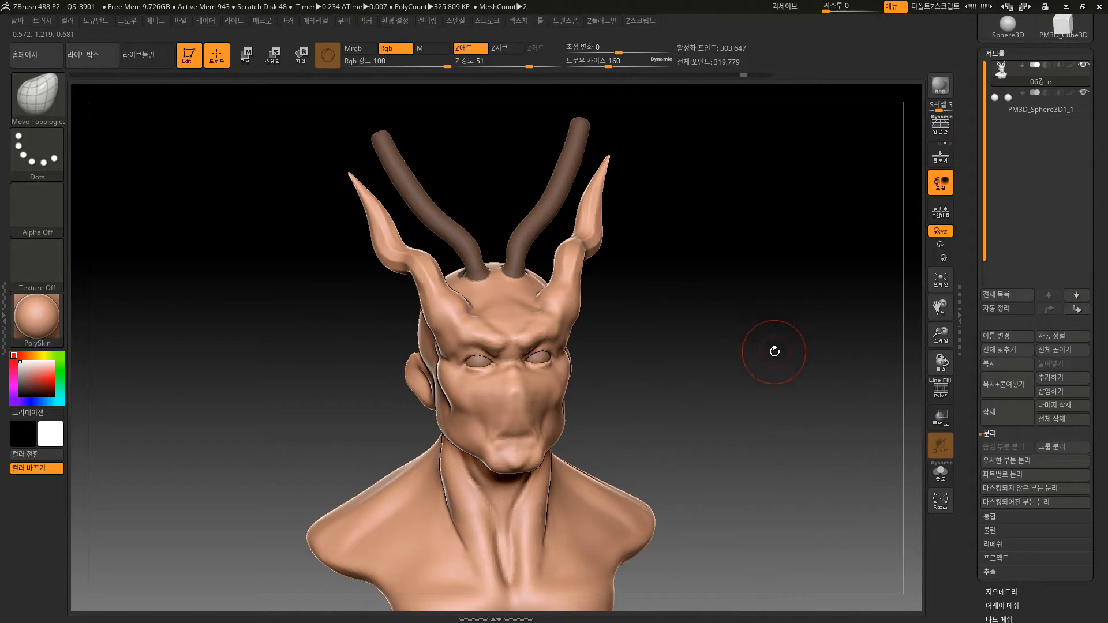
pyautogui.moveTo(775, 351)
pyautogui.keyDown('shift'); pyautogui.mouseDown()
pyautogui.moveTo(734, 368)
pyautogui.moveTo(794, 351)
pyautogui.mouseUp(); pyautogui.keyUp('shift')
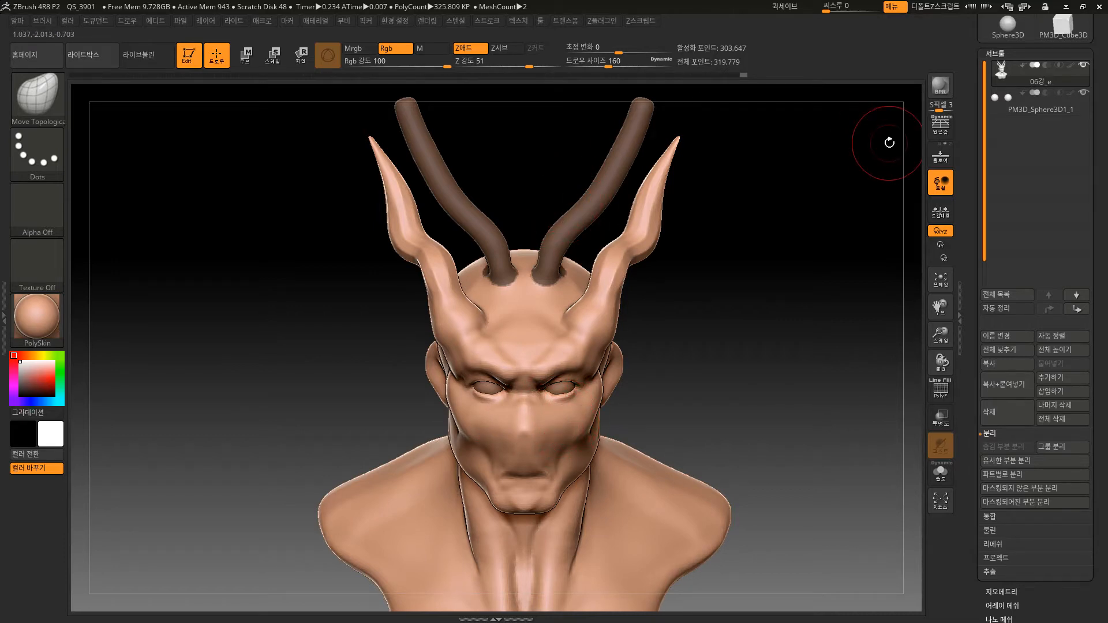
pyautogui.click(1025, 503)
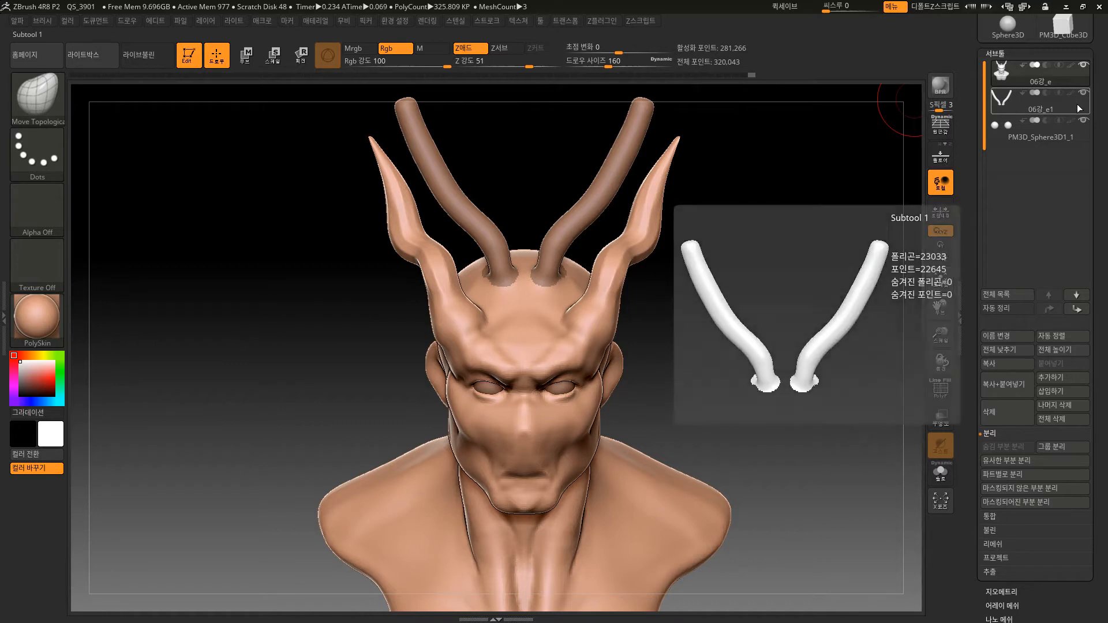
# Turn on Solo mode and select the separated inner horns subtool 06강_e1 to inspect it alone.
pyautogui.click(943, 475)
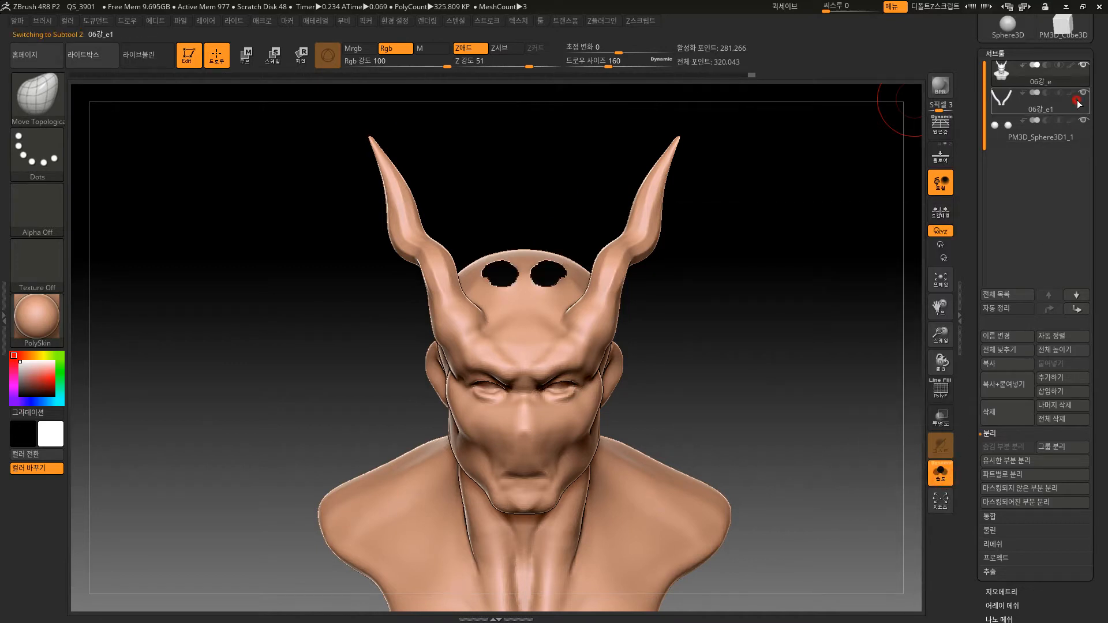
pyautogui.click(1077, 102)
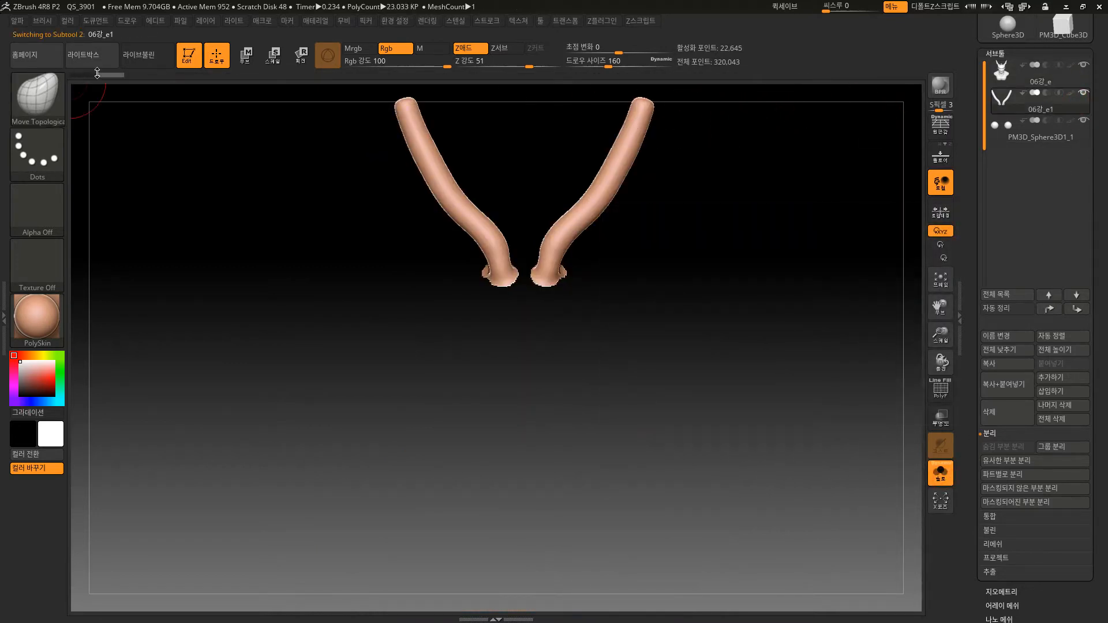
pyautogui.keyDown('alt'); pyautogui.moveTo(362, 191); pyautogui.dragTo(355, 321); pyautogui.keyUp('alt')
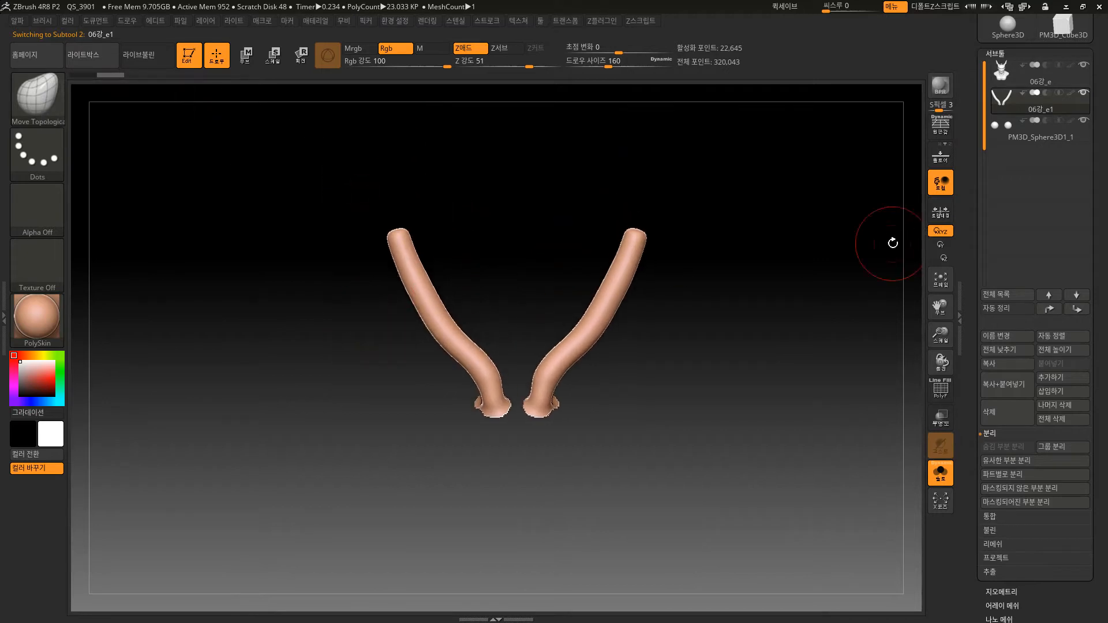
pyautogui.moveTo(788, 341); pyautogui.dragTo(740, 413)
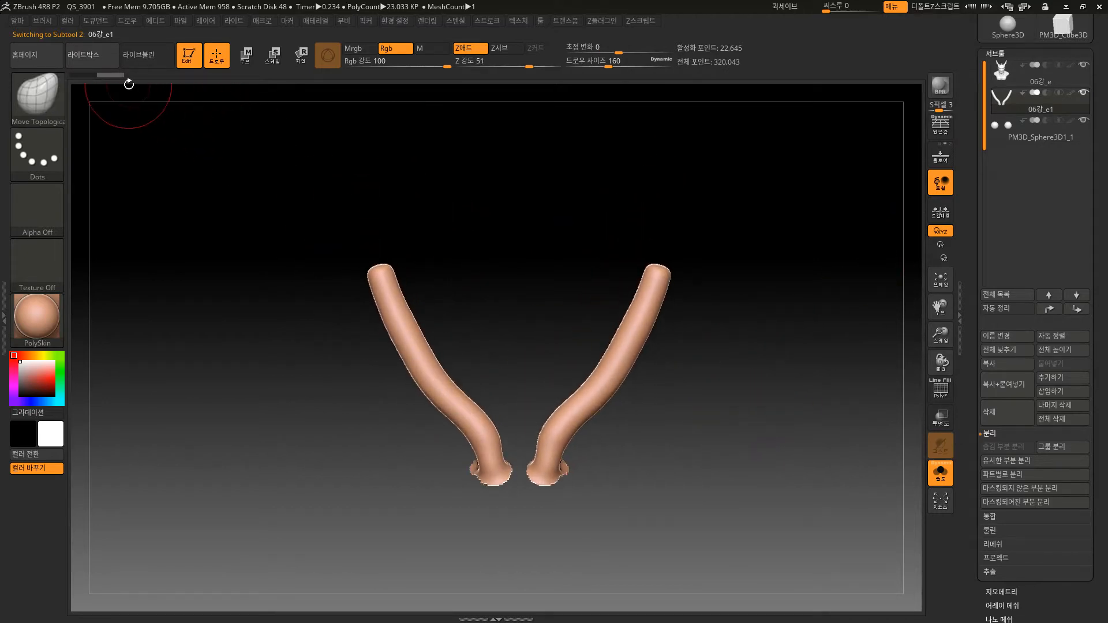
# Step back through the inner horns subtool's undo history, and return it to the state with only the horns.
pyautogui.moveTo(102, 77); pyautogui.dragTo(87, 78)
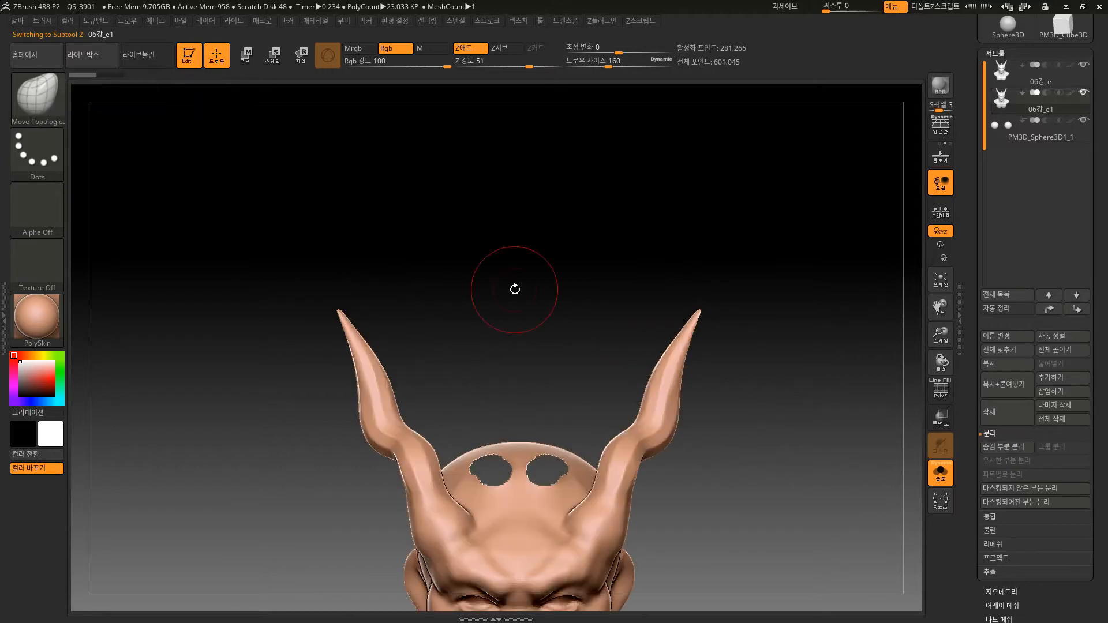
pyautogui.hotkey('ctrl', 'shift', 'z')
pyautogui.hotkey('ctrl', 'shift', 'z')
pyautogui.hotkey('ctrl', 'shift', 'z')
pyautogui.hotkey('ctrl', 'shift', 'z')
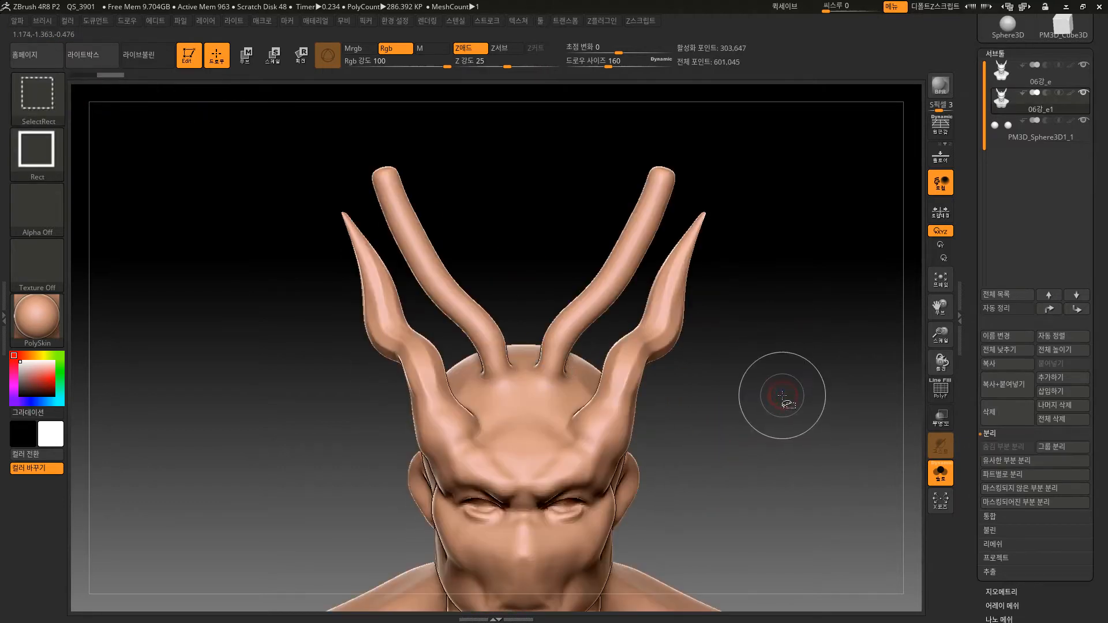
pyautogui.keyDown('alt'); pyautogui.moveTo(819, 415); pyautogui.dragTo(829, 218); pyautogui.keyUp('alt')
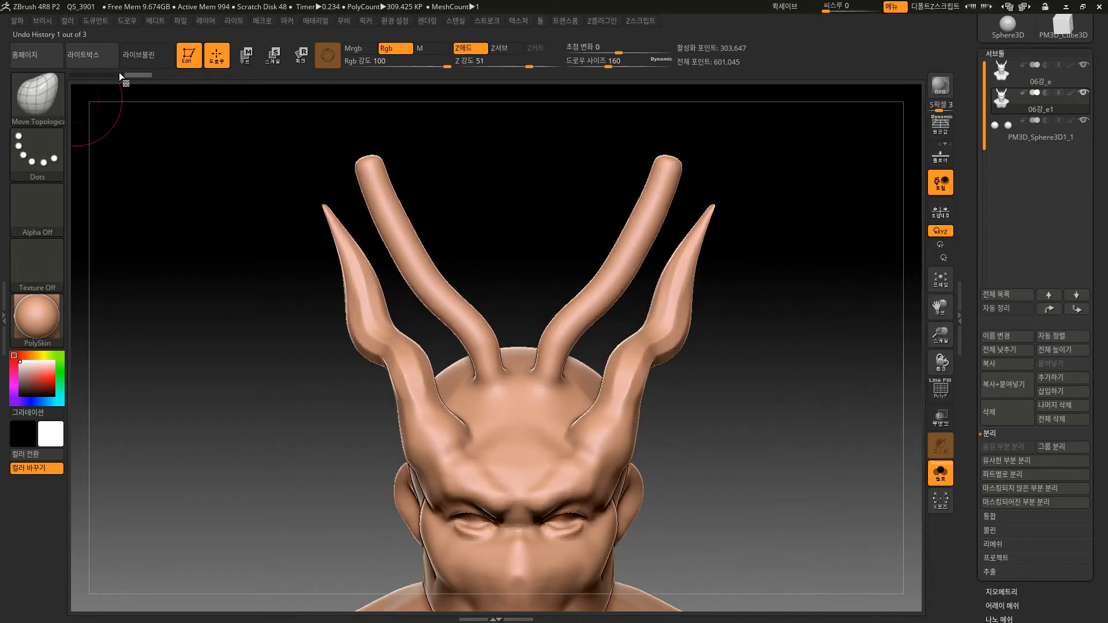
pyautogui.moveTo(128, 81)
pyautogui.mouseDown()
pyautogui.moveTo(82, 75)
pyautogui.moveTo(138, 78)
pyautogui.moveTo(124, 77)
pyautogui.mouseUp()
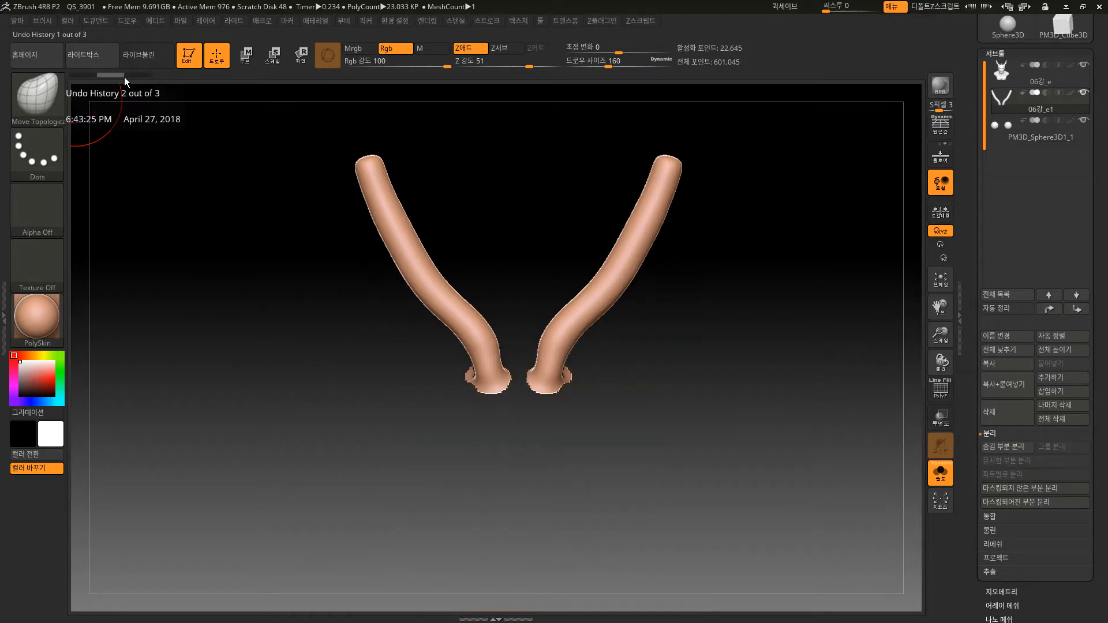
pyautogui.moveTo(720, 317); pyautogui.dragTo(718, 347)
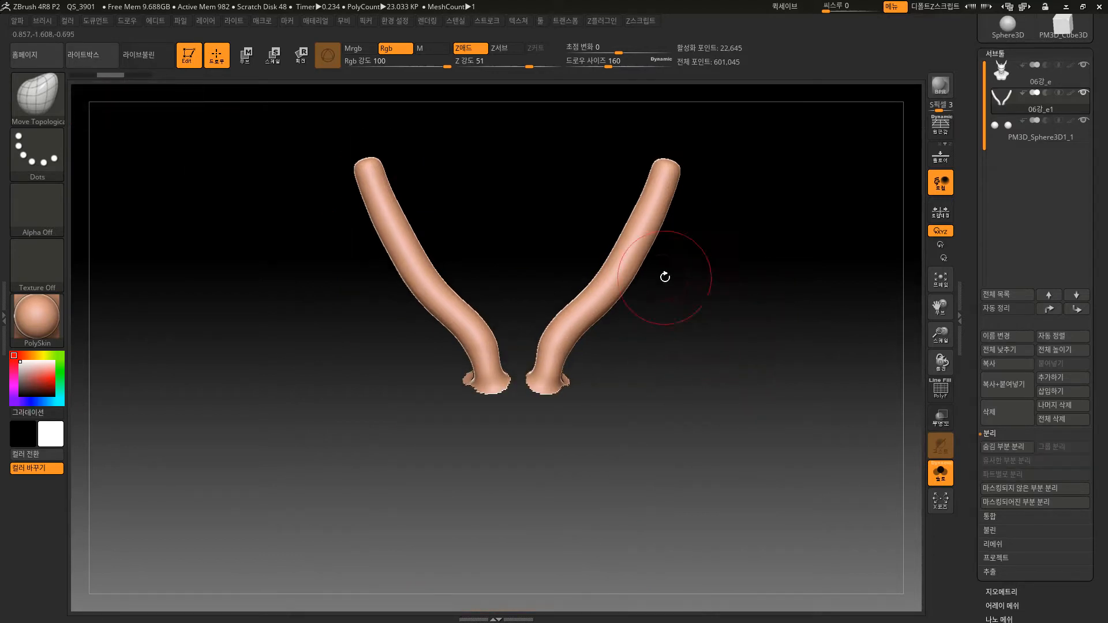
pyautogui.keyDown('shift'); pyautogui.moveTo(621, 255); pyautogui.dragTo(629, 237); pyautogui.keyUp('shift')
pyautogui.moveTo(728, 302); pyautogui.dragTo(760, 357)
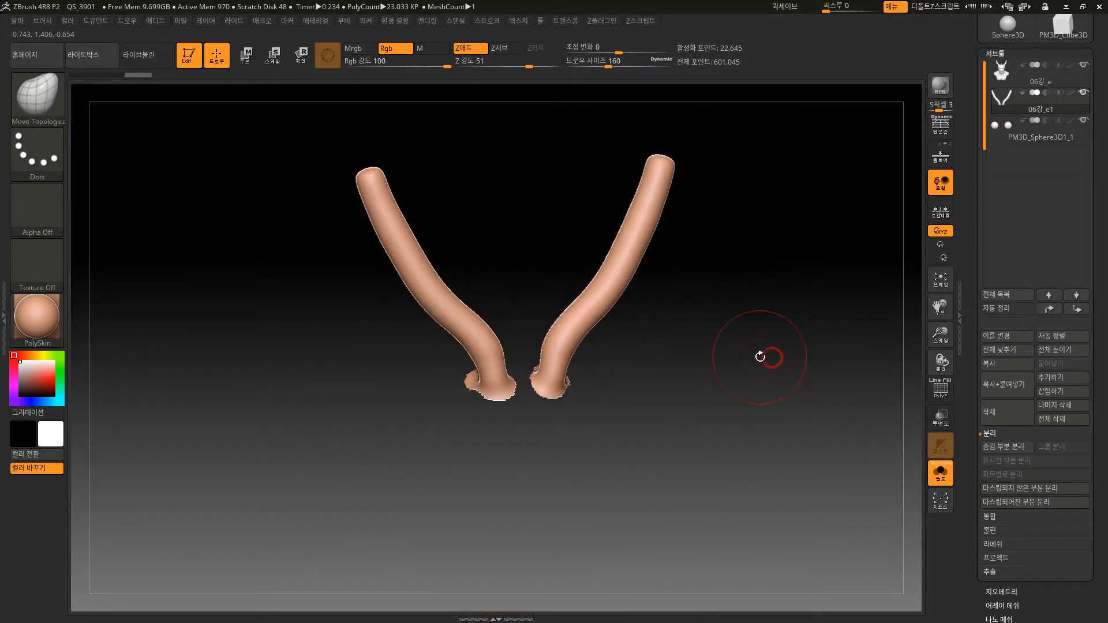
# Select the bust subtool 06강_e and inspect the two holes where the inner horns were.
pyautogui.click(1080, 81)
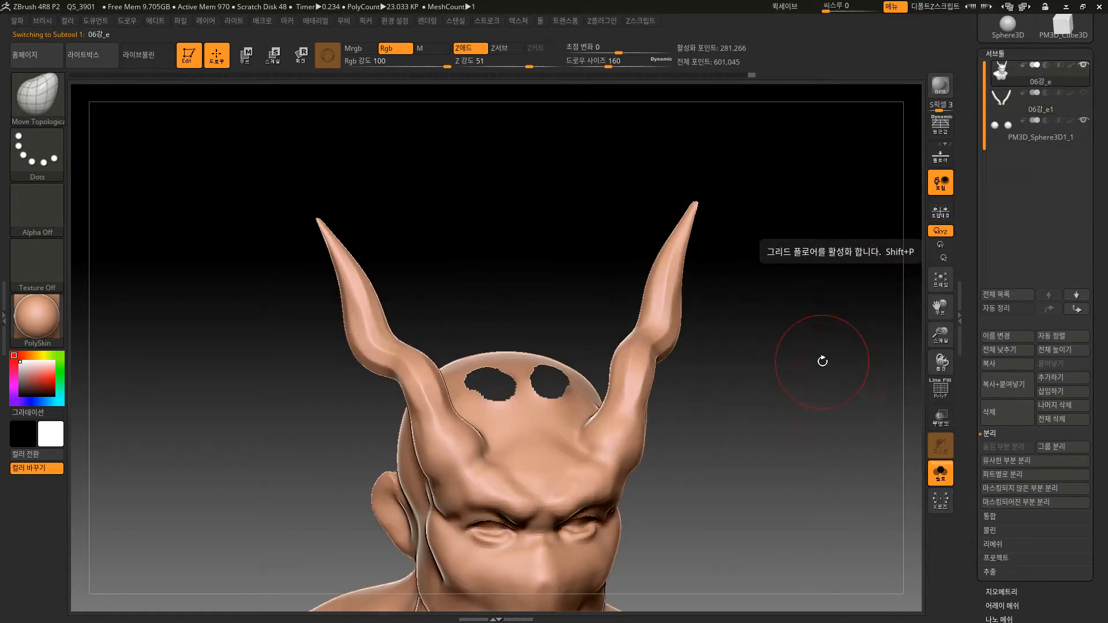
pyautogui.moveTo(822, 362)
pyautogui.mouseDown()
pyautogui.moveTo(792, 476)
pyautogui.moveTo(775, 485)
pyautogui.mouseUp()
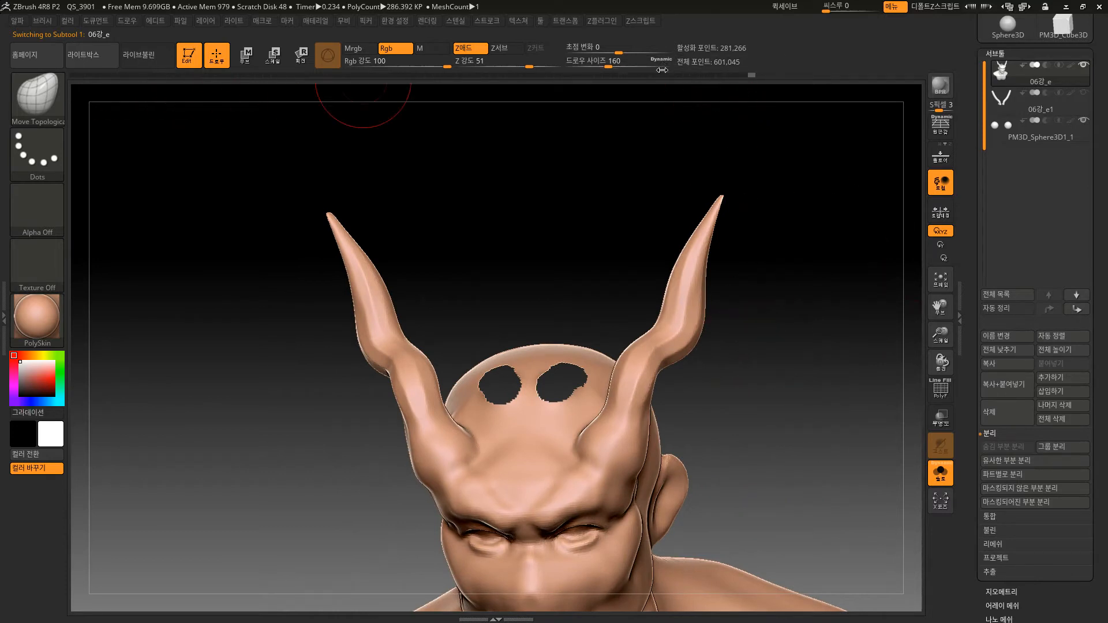
pyautogui.keyDown('alt'); pyautogui.moveTo(752, 456); pyautogui.dragTo(724, 366); pyautogui.keyUp('alt')
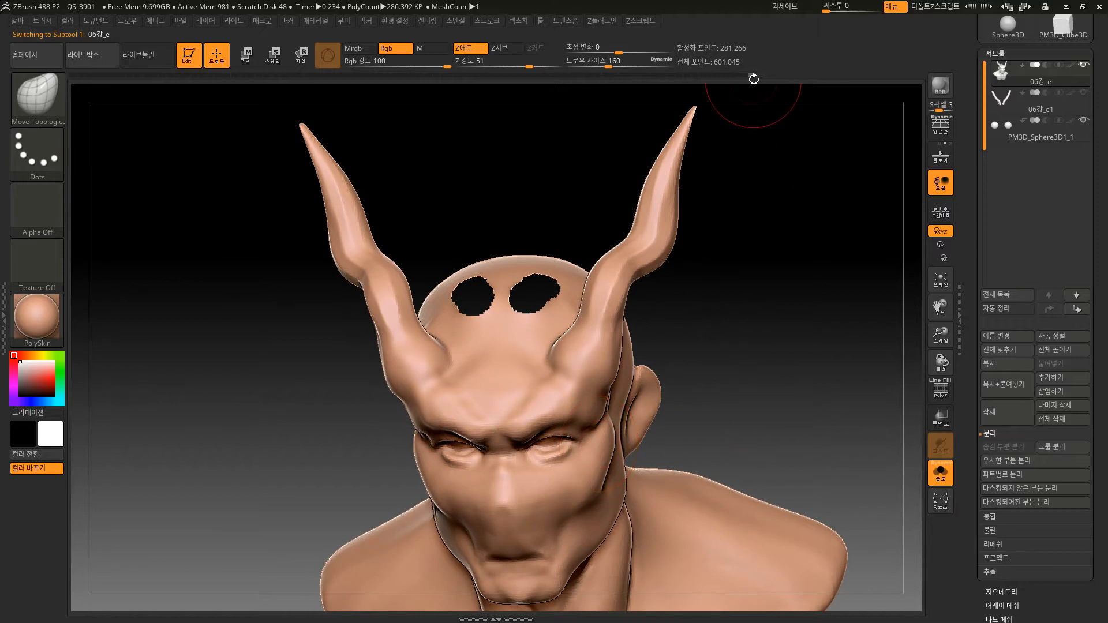
# Scrub back through the bust subtool's undo history to its earlier horned stages, and return to the latest state.
pyautogui.moveTo(753, 75); pyautogui.dragTo(670, 76)
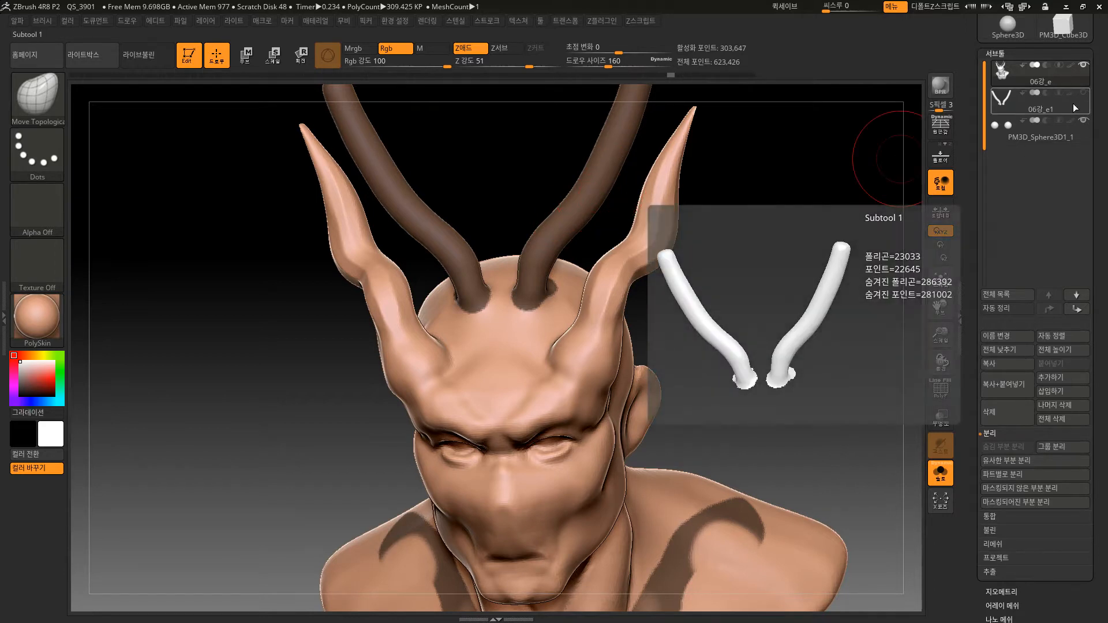
pyautogui.press('ctrl')
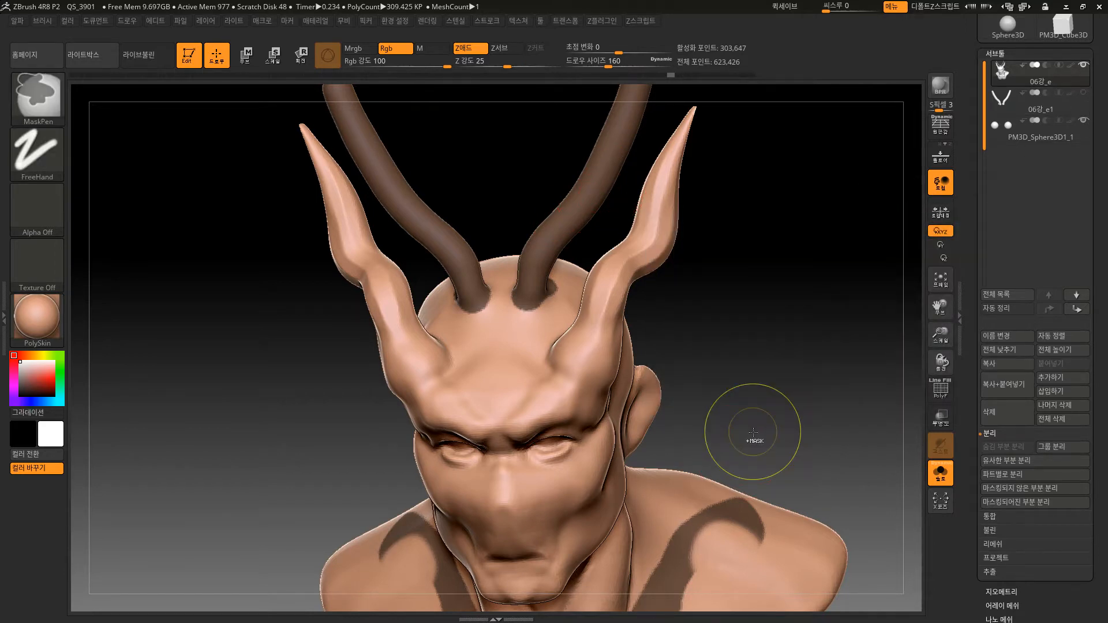
pyautogui.moveTo(660, 75); pyautogui.dragTo(797, 81)
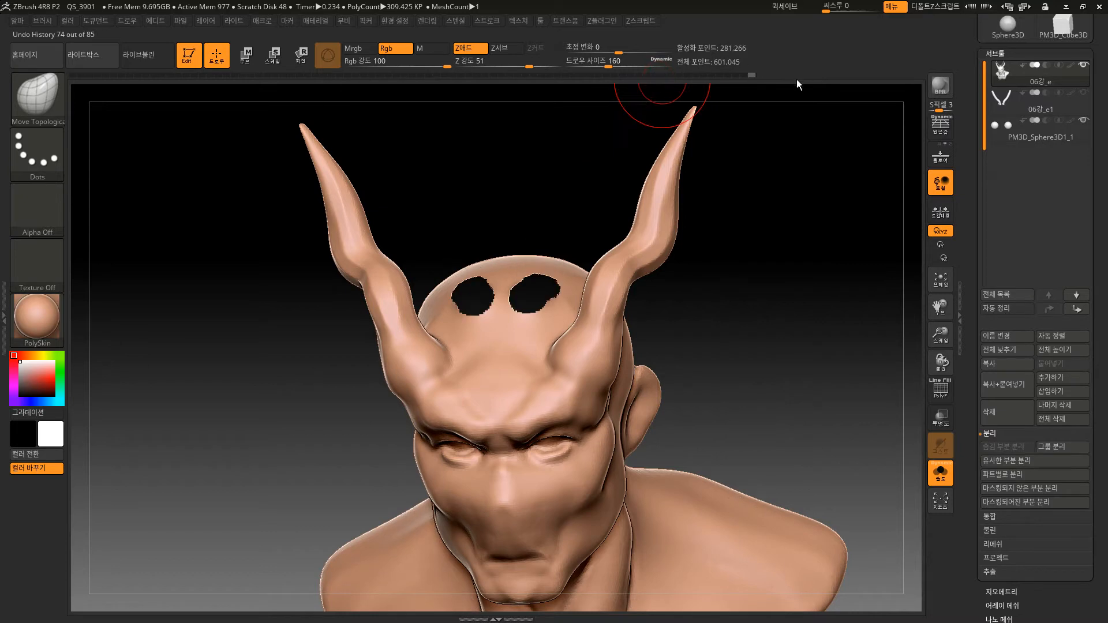
pyautogui.moveTo(803, 322)
pyautogui.mouseDown()
pyautogui.moveTo(791, 376)
pyautogui.moveTo(782, 359)
pyautogui.mouseUp()
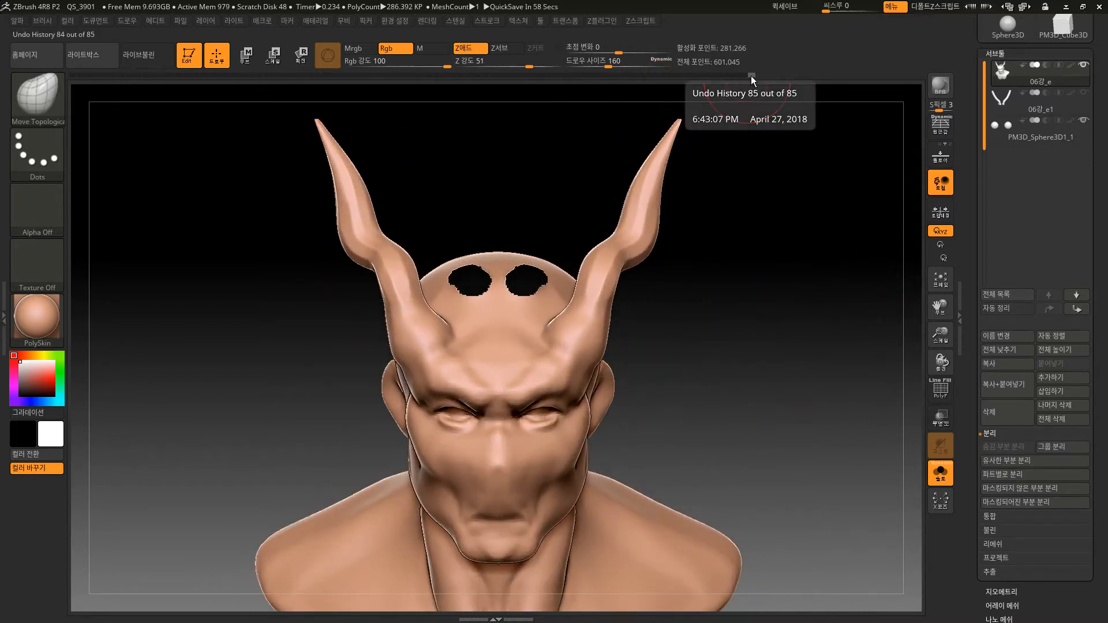
pyautogui.moveTo(750, 75); pyautogui.dragTo(508, 88)
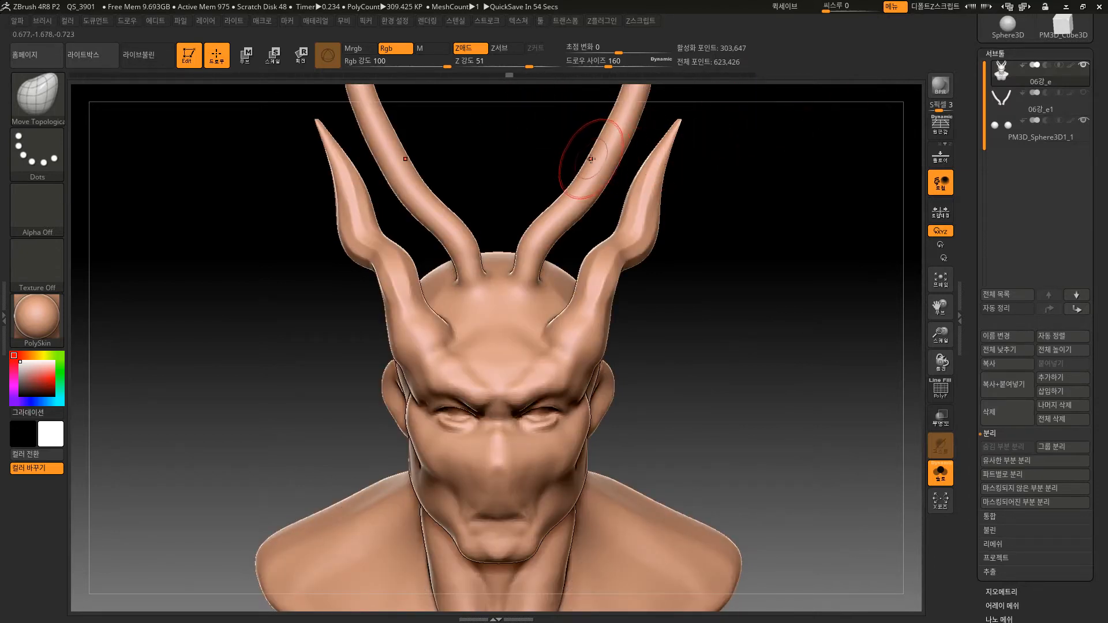
pyautogui.moveTo(512, 76); pyautogui.dragTo(873, 81)
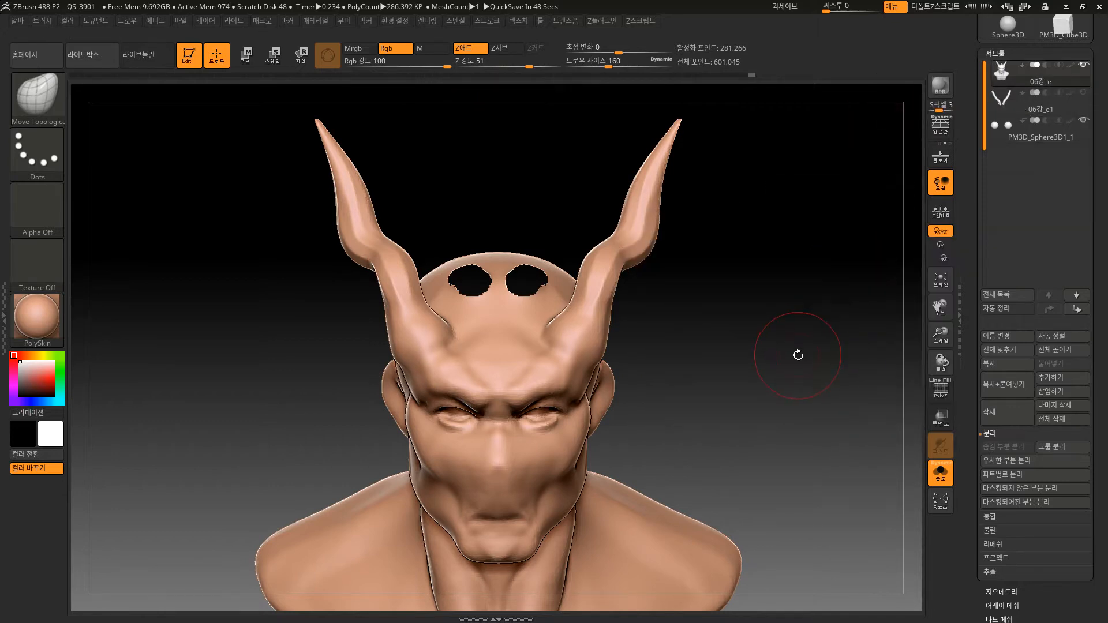
pyautogui.moveTo(797, 354)
pyautogui.keyDown('alt'); pyautogui.mouseDown()
pyautogui.moveTo(787, 361)
pyautogui.moveTo(794, 341)
pyautogui.mouseUp(); pyautogui.keyUp('alt')
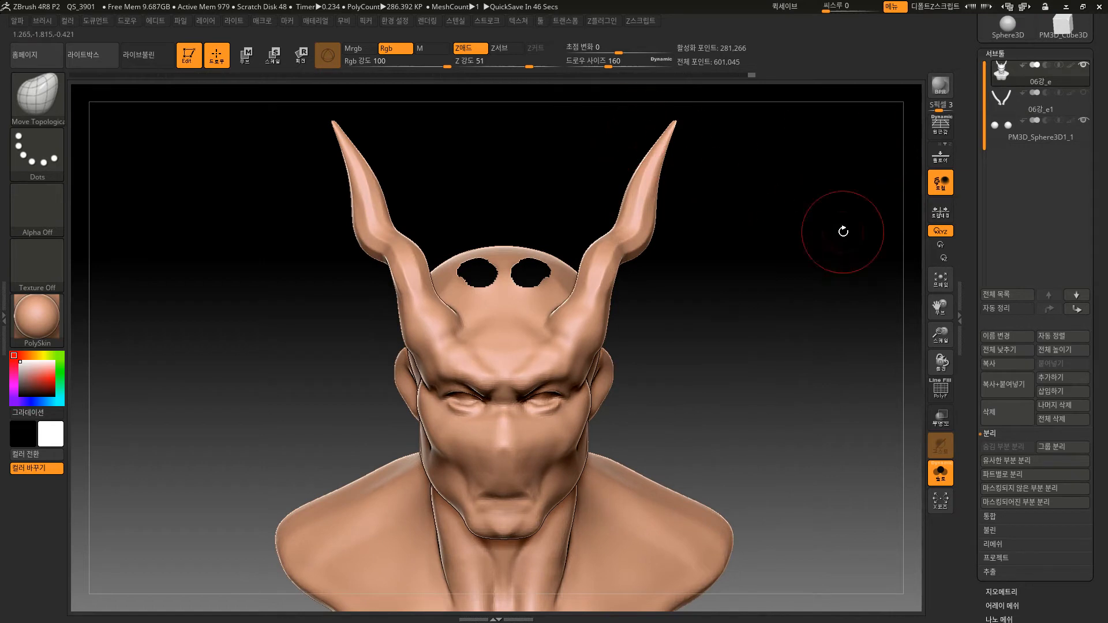
# Recompute the DynaMesh on the bust subtool to close the two skull holes, and smooth the closed patches.
pyautogui.click(1081, 83)
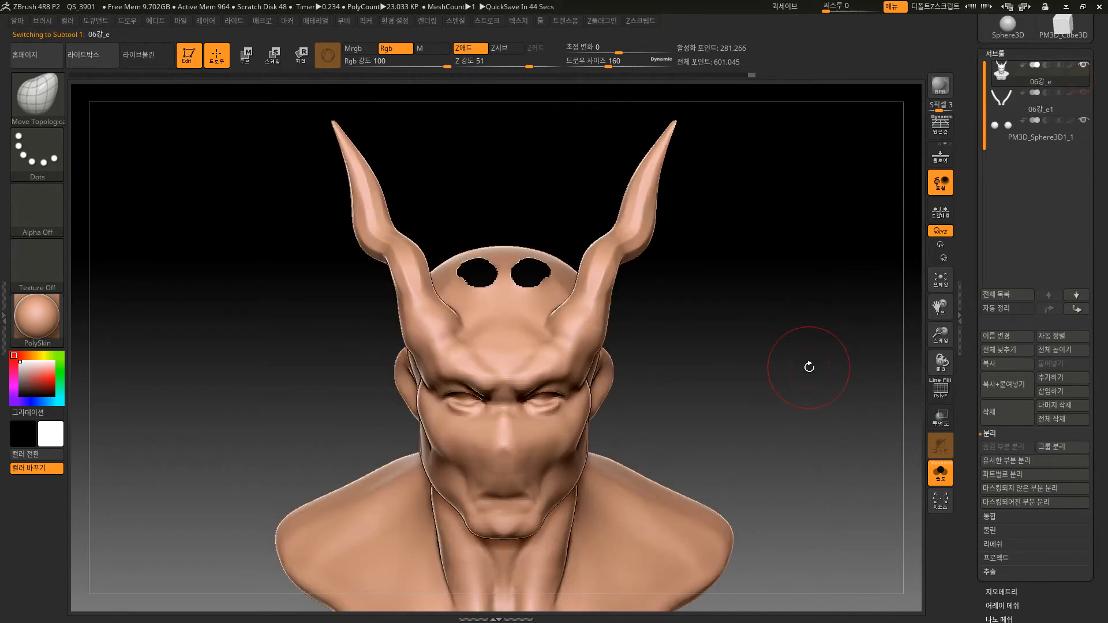
pyautogui.keyDown('ctrl'); pyautogui.moveTo(775, 309); pyautogui.dragTo(817, 386); pyautogui.keyUp('ctrl')
pyautogui.keyDown('shift'); pyautogui.moveTo(495, 267); pyautogui.dragTo(532, 269); pyautogui.keyUp('shift')
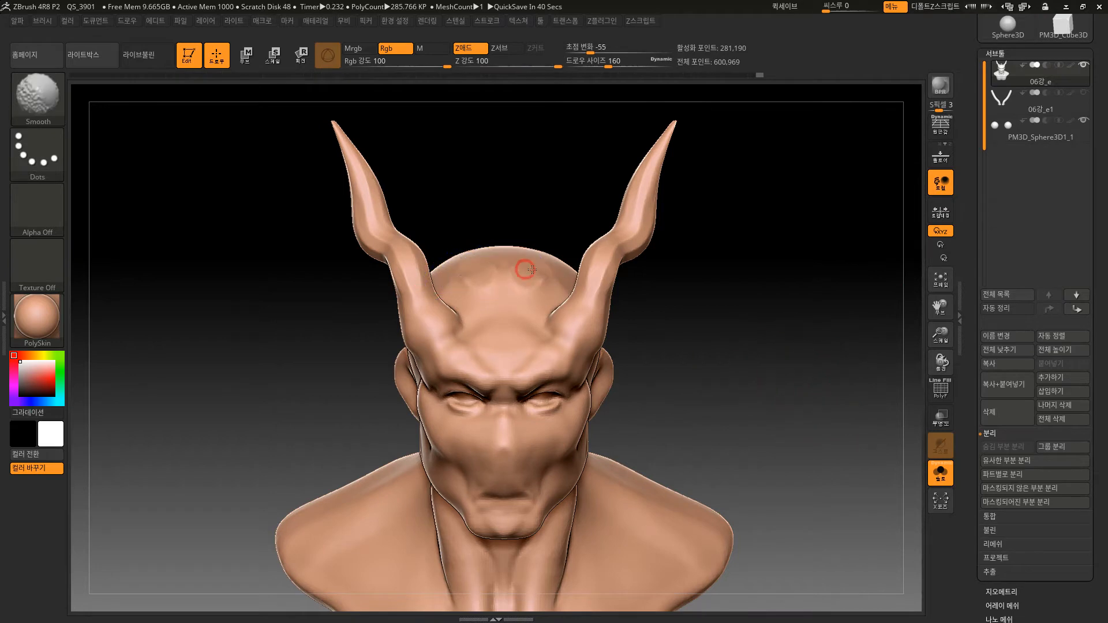
# Select the inner horns subtool 06강_e1 and try to recompute its DynaMesh to close the open horn bases.
pyautogui.click(1085, 104)
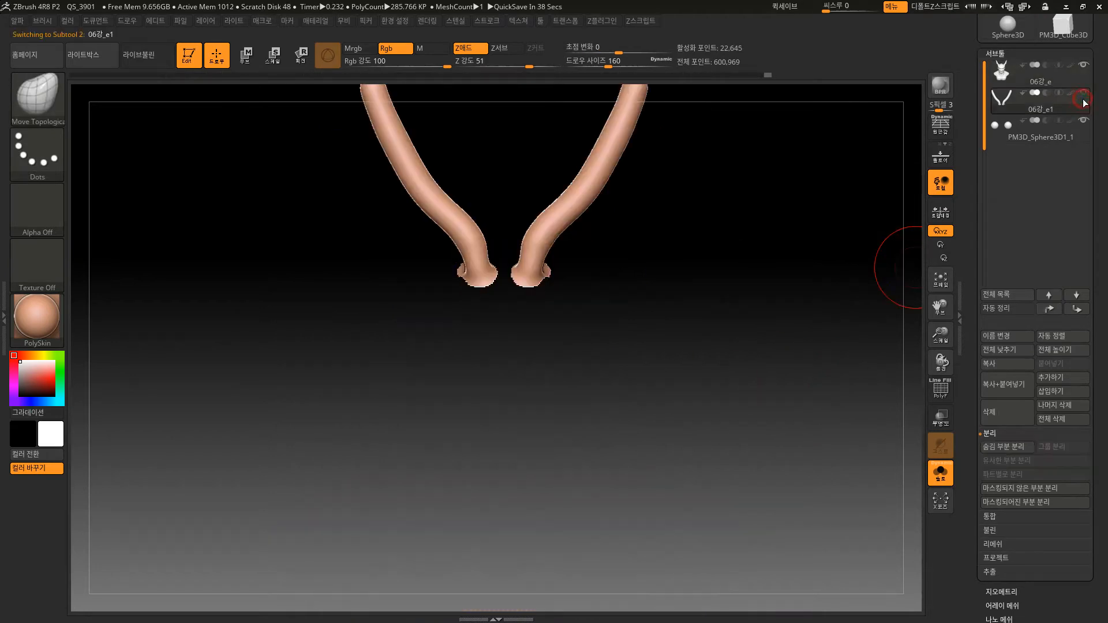
pyautogui.click(1014, 592)
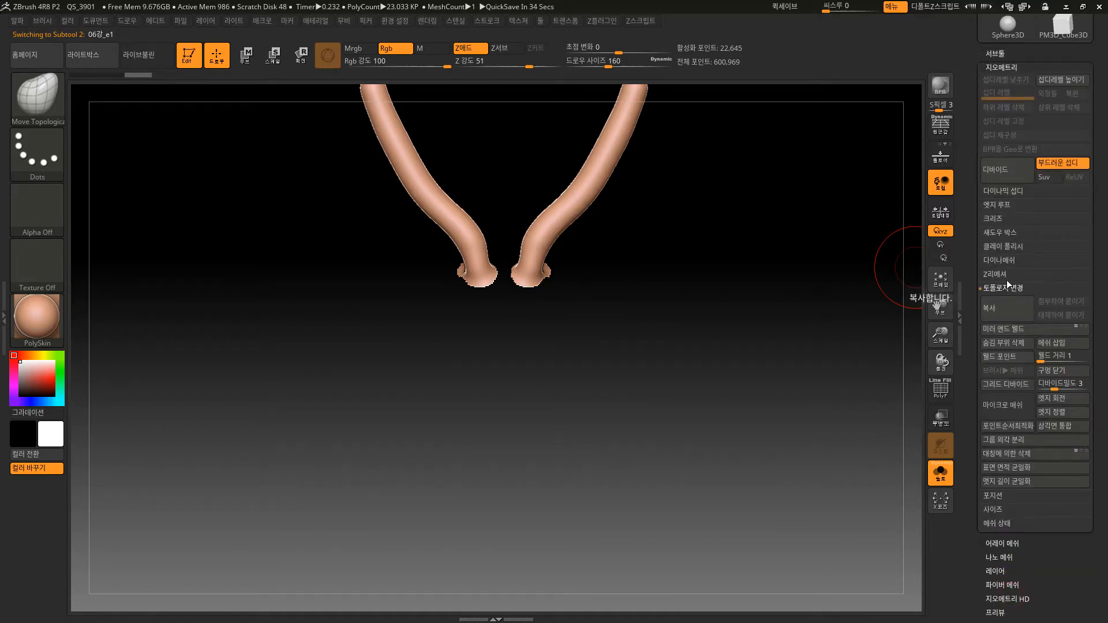
pyautogui.click(1013, 261)
pyautogui.keyDown('alt'); pyautogui.moveTo(747, 265); pyautogui.dragTo(714, 379); pyautogui.keyUp('alt')
pyautogui.keyDown('ctrl'); pyautogui.moveTo(700, 327); pyautogui.dragTo(754, 389); pyautogui.keyUp('ctrl')
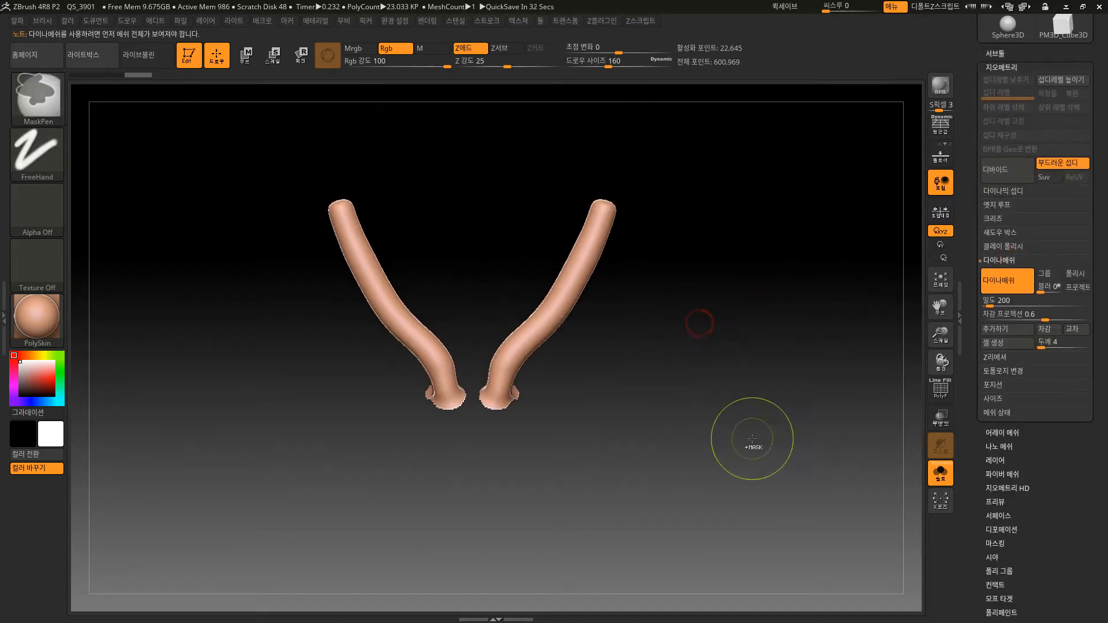
pyautogui.moveTo(702, 514); pyautogui.dragTo(732, 393)
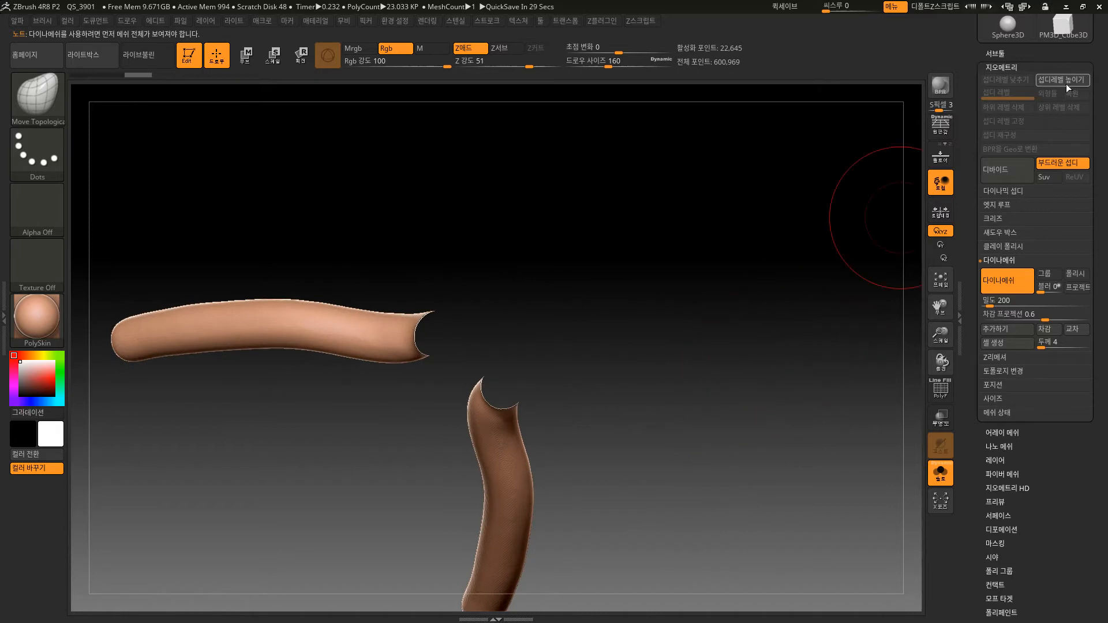
pyautogui.moveTo(1056, 56); pyautogui.dragTo(1093, 188)
pyautogui.moveTo(690, 364)
pyautogui.mouseDown()
pyautogui.moveTo(660, 403)
pyautogui.moveTo(569, 455)
pyautogui.mouseUp()
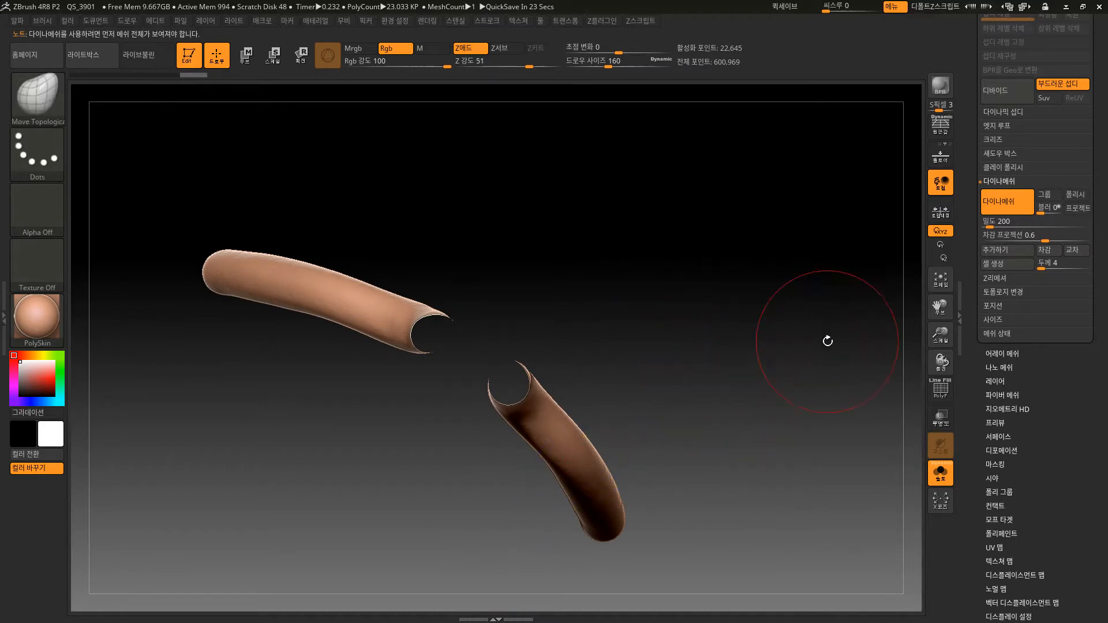
# Step back through the horns subtool's undo history to the stage including the bust, and return to the horns-only state.
pyautogui.hotkey('ctrl', 'z')
pyautogui.moveTo(831, 258); pyautogui.dragTo(799, 361)
pyautogui.moveTo(799, 361); pyautogui.dragTo(826, 259)
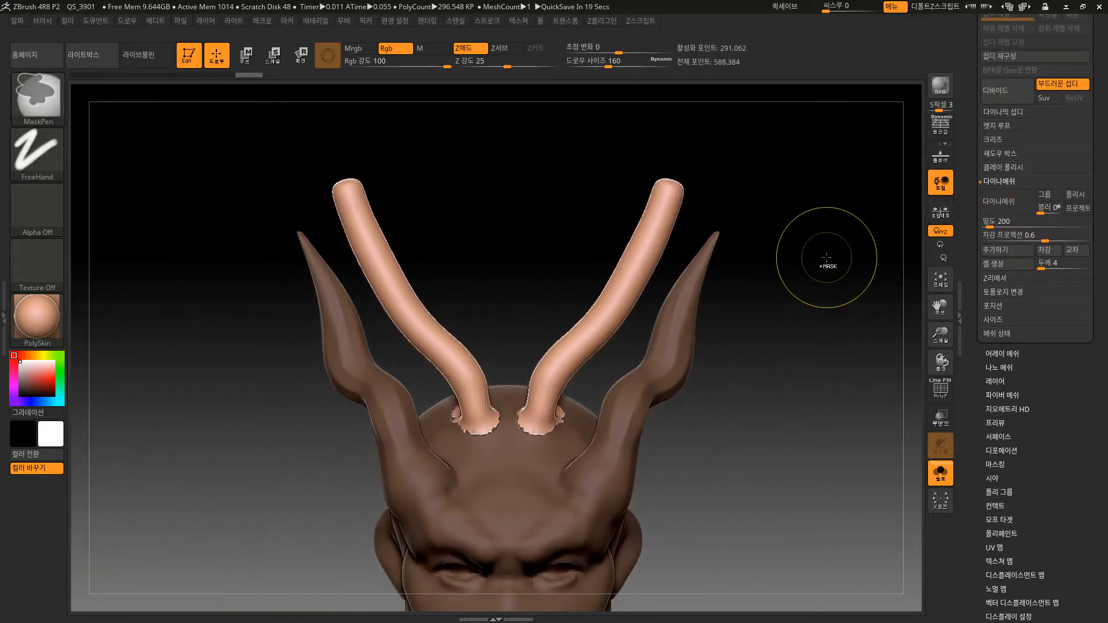
pyautogui.hotkey('ctrl', 'z')
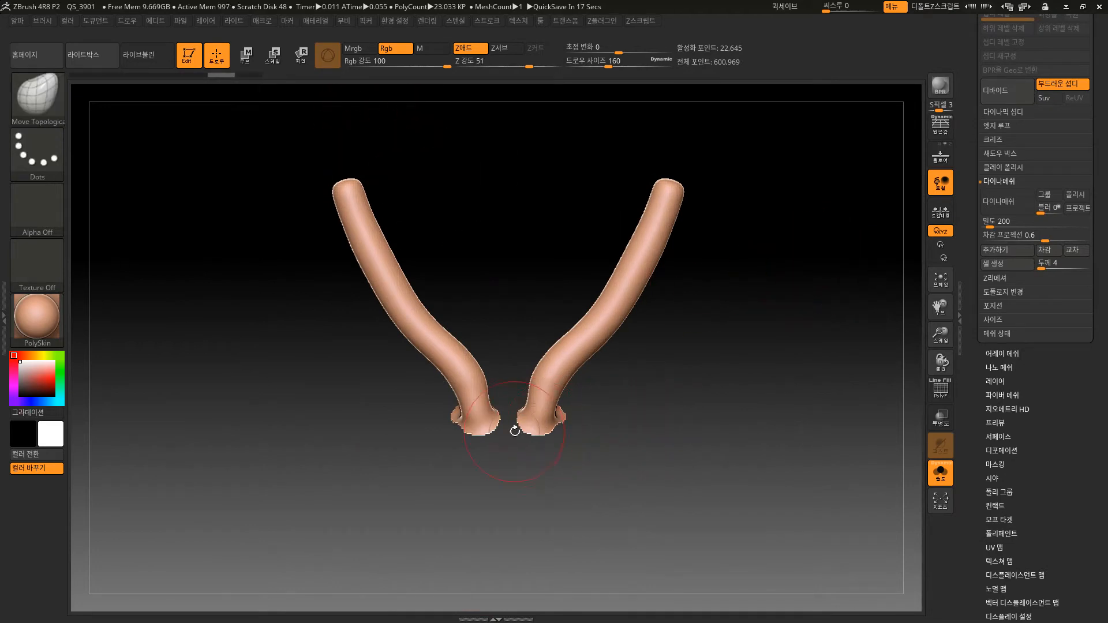
pyautogui.keyDown('ctrl'); pyautogui.keyDown('shift'); pyautogui.click(727, 410); pyautogui.keyUp('shift'); pyautogui.keyUp('ctrl')
pyautogui.hotkey('ctrl', 'z')
# Delete the hidden geometry of the inner horns subtool and turn on DynaMesh at resolution 200.
pyautogui.click(1011, 293)
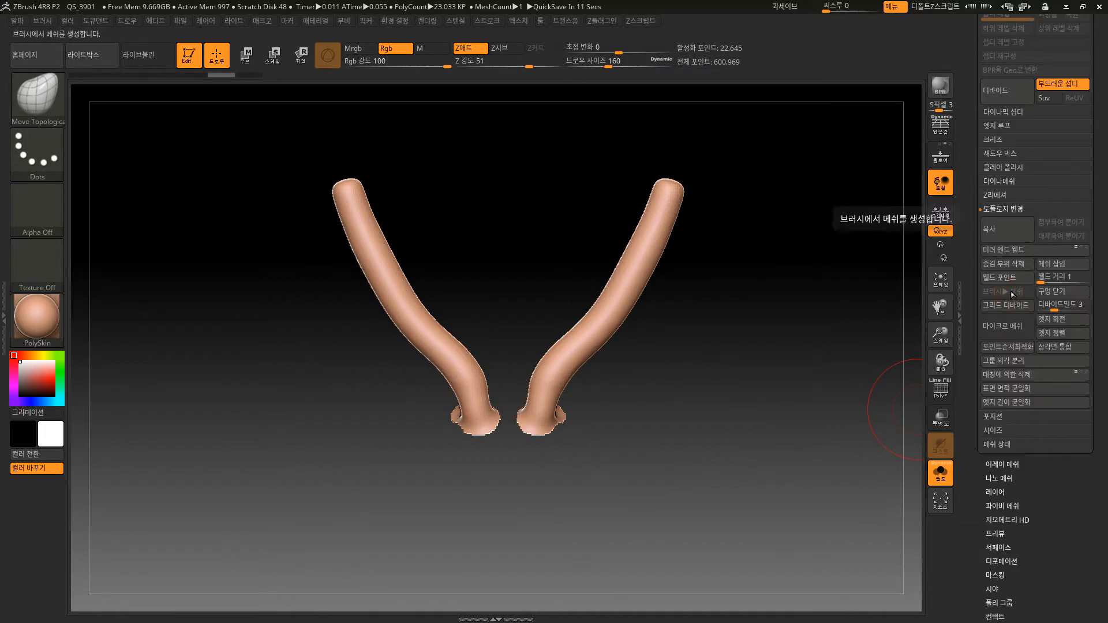
pyautogui.click(1012, 265)
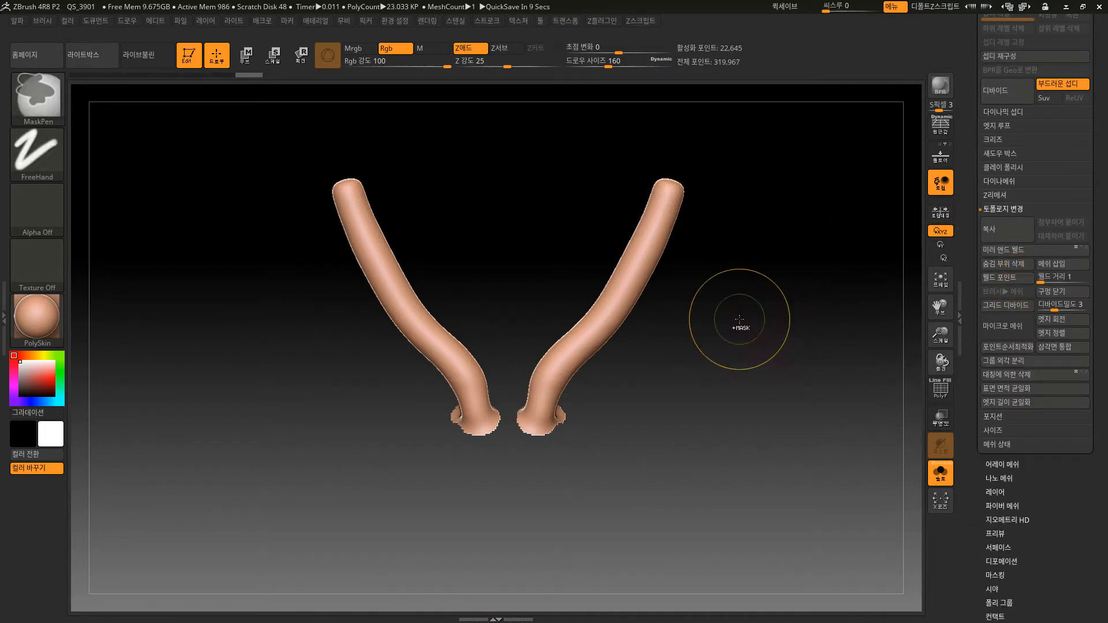
pyautogui.keyDown('ctrl'); pyautogui.moveTo(743, 324); pyautogui.dragTo(821, 411); pyautogui.keyUp('ctrl')
pyautogui.moveTo(745, 462)
pyautogui.mouseDown()
pyautogui.moveTo(736, 345)
pyautogui.moveTo(836, 299)
pyautogui.mouseUp()
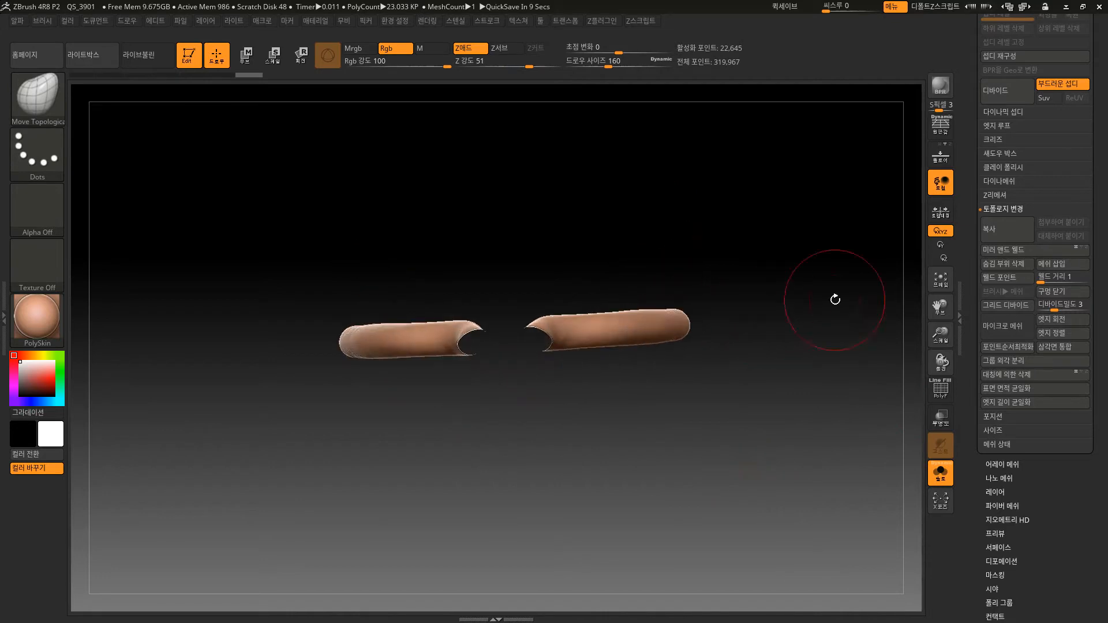
pyautogui.click(1007, 183)
pyautogui.click(1007, 202)
# Try further DynaMesh recomputes on the ragged horn bases, and undo the latest changes.
pyautogui.moveTo(658, 415)
pyautogui.mouseDown()
pyautogui.moveTo(599, 423)
pyautogui.moveTo(617, 427)
pyautogui.moveTo(616, 483)
pyautogui.moveTo(634, 404)
pyautogui.moveTo(637, 548)
pyautogui.moveTo(688, 488)
pyautogui.moveTo(772, 502)
pyautogui.moveTo(778, 400)
pyautogui.moveTo(762, 450)
pyautogui.moveTo(774, 416)
pyautogui.moveTo(671, 416)
pyautogui.moveTo(686, 455)
pyautogui.moveTo(649, 441)
pyautogui.moveTo(740, 379)
pyautogui.mouseUp()
pyautogui.keyDown('ctrl'); pyautogui.moveTo(747, 304); pyautogui.dragTo(786, 391); pyautogui.keyUp('ctrl')
pyautogui.hotkey('ctrl', 'z')
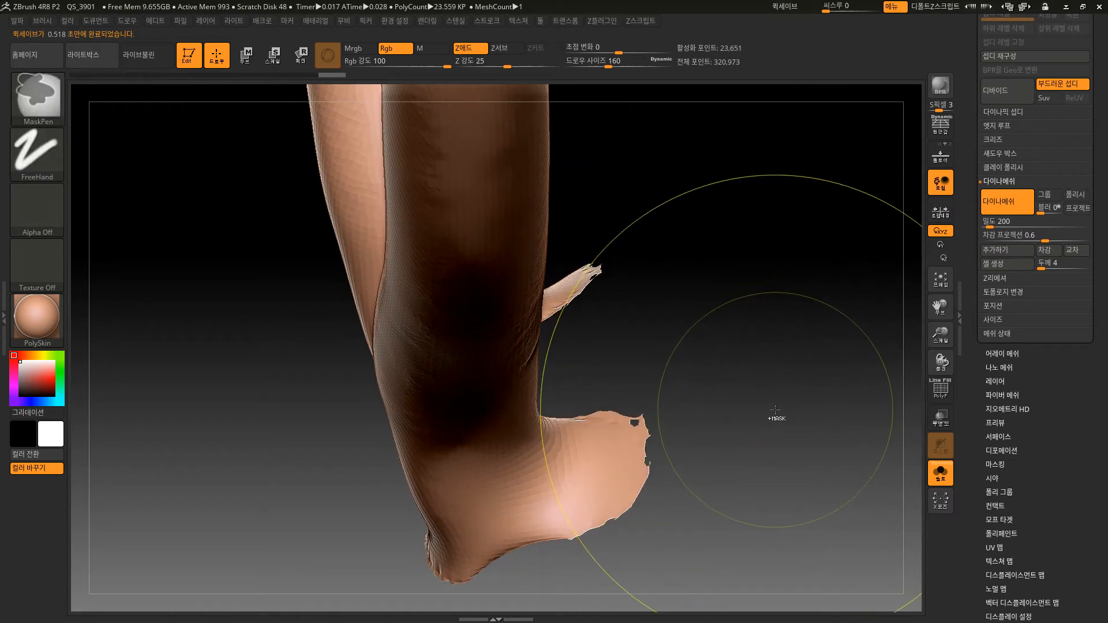
pyautogui.hotkey('ctrl', 'z')
# Weld the points of the inner horns mesh and close its holes.
pyautogui.click(1009, 290)
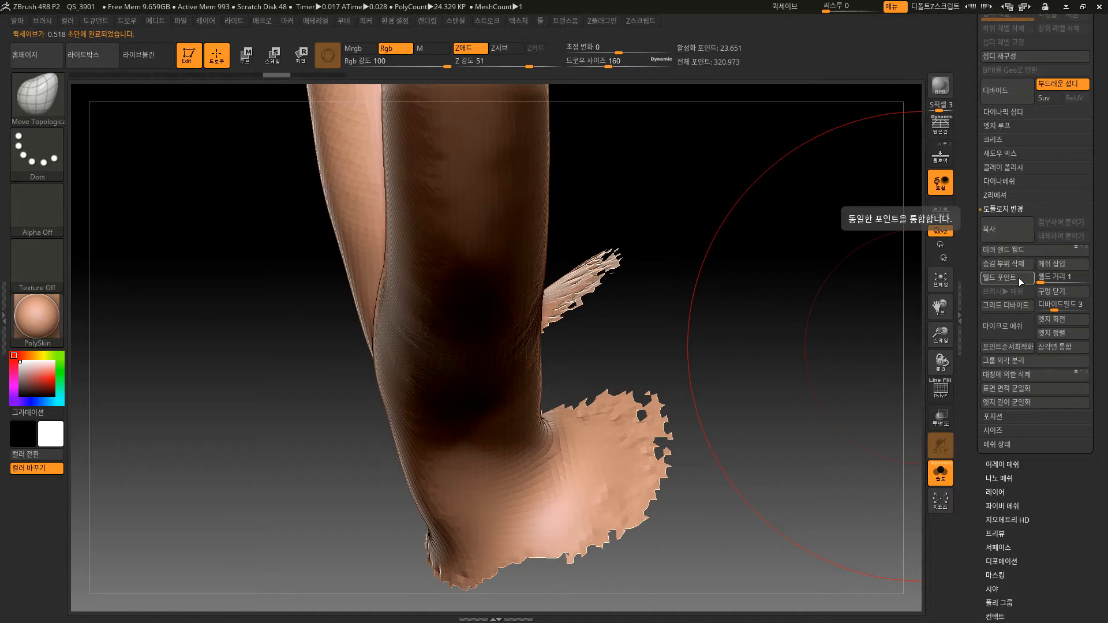
pyautogui.click(1019, 279)
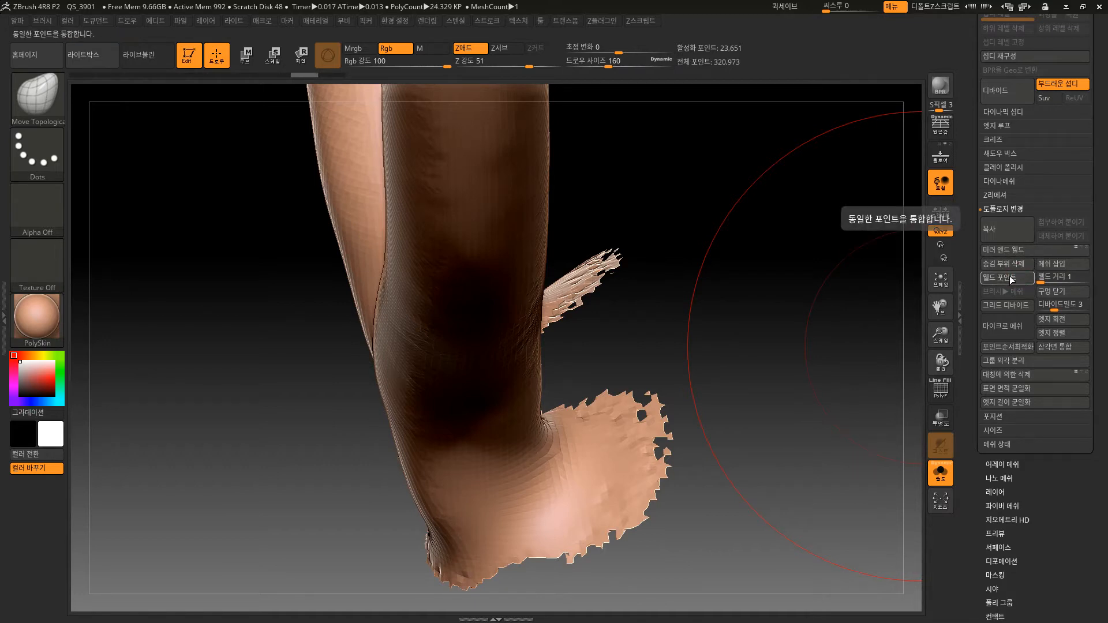
pyautogui.click(1060, 293)
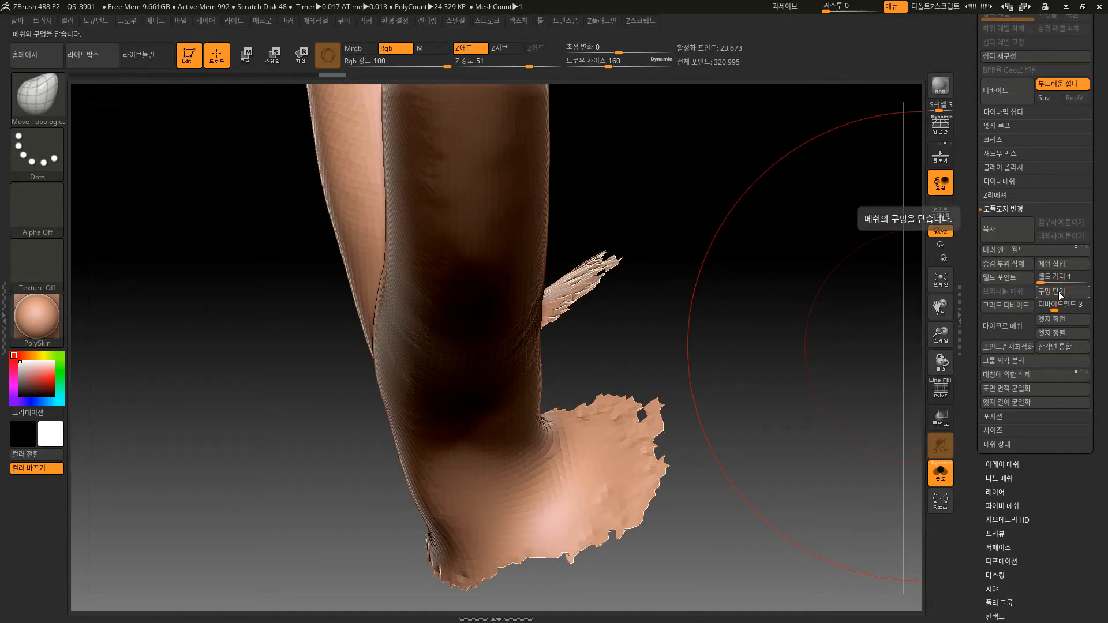
pyautogui.keyDown('ctrl'); pyautogui.moveTo(765, 407); pyautogui.dragTo(799, 445); pyautogui.keyUp('ctrl')
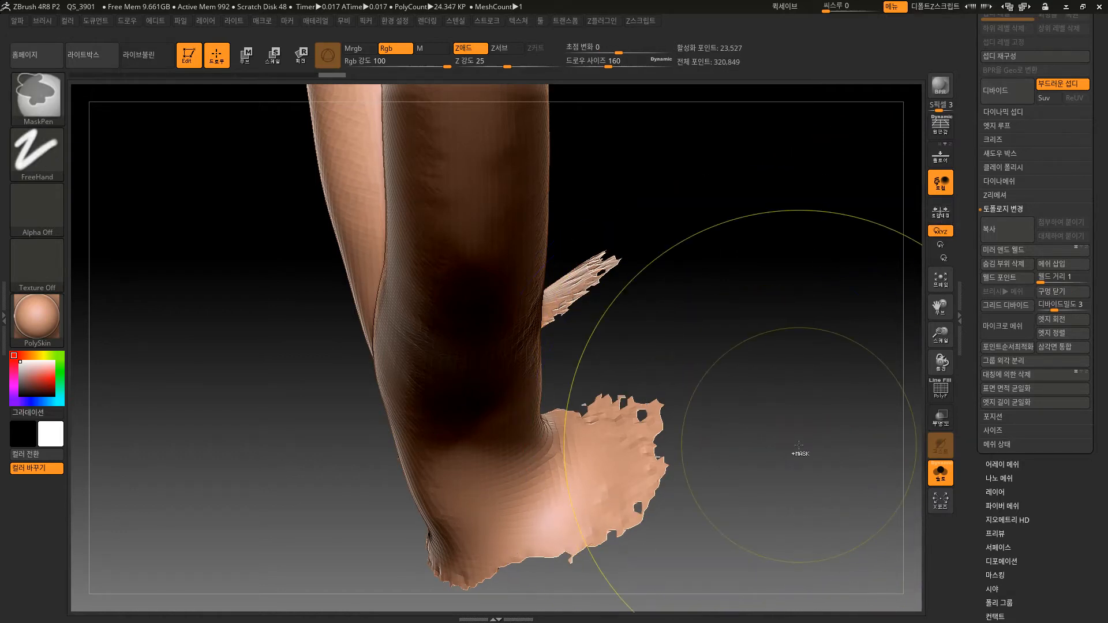
# Check the mesh integrity of the inner horns subtool and repair the mesh.
pyautogui.click(1022, 445)
pyautogui.click(995, 264)
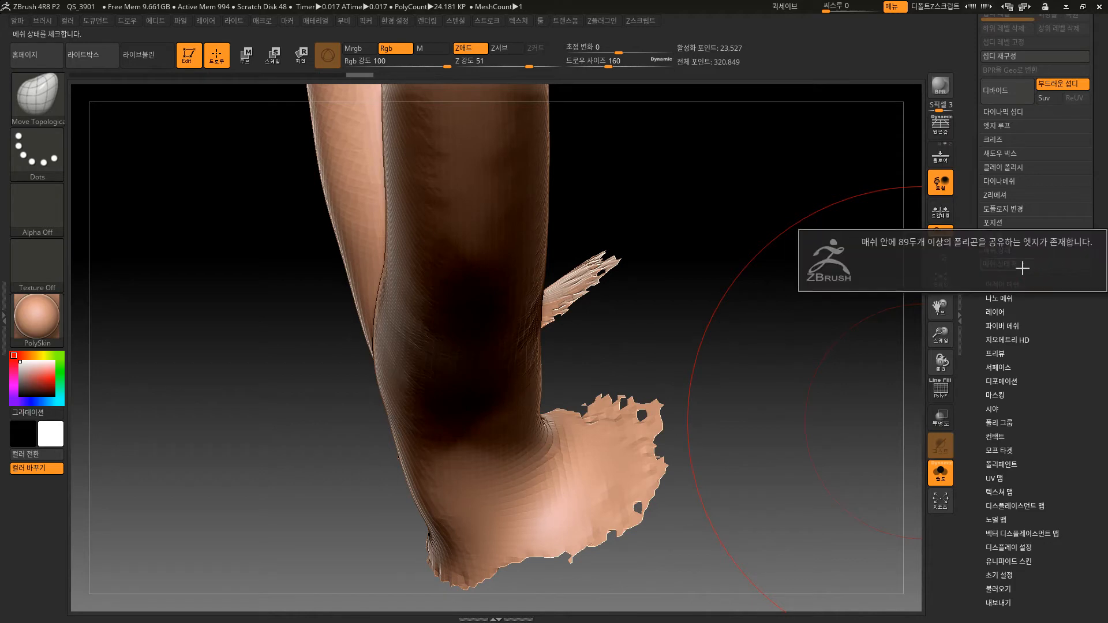
pyautogui.click(1023, 268)
pyautogui.click(1062, 265)
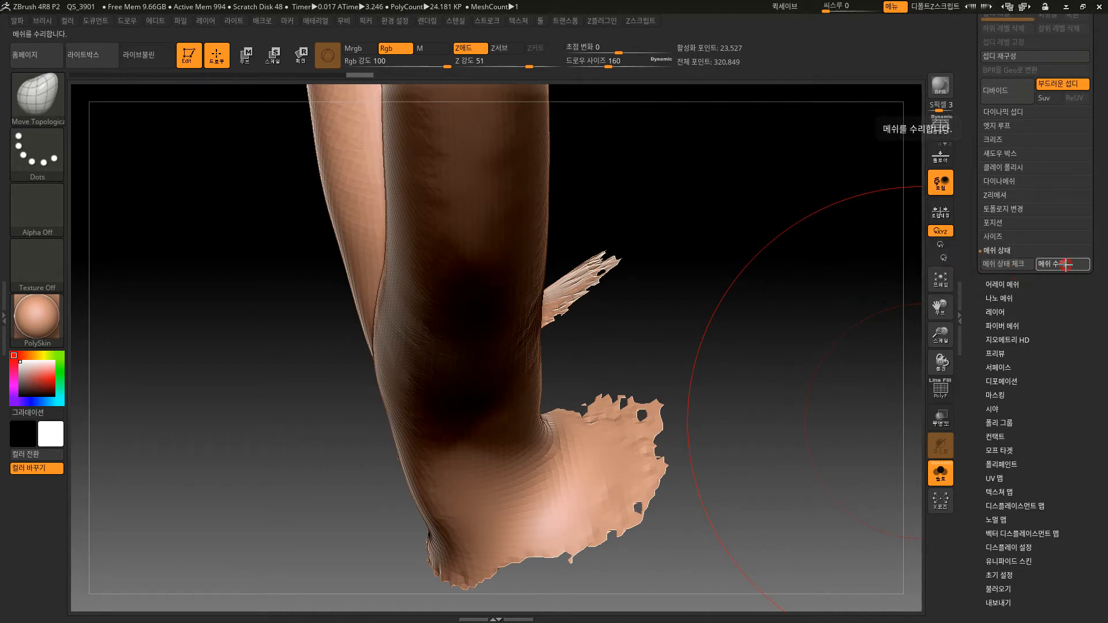
pyautogui.click(1061, 269)
pyautogui.click(1015, 267)
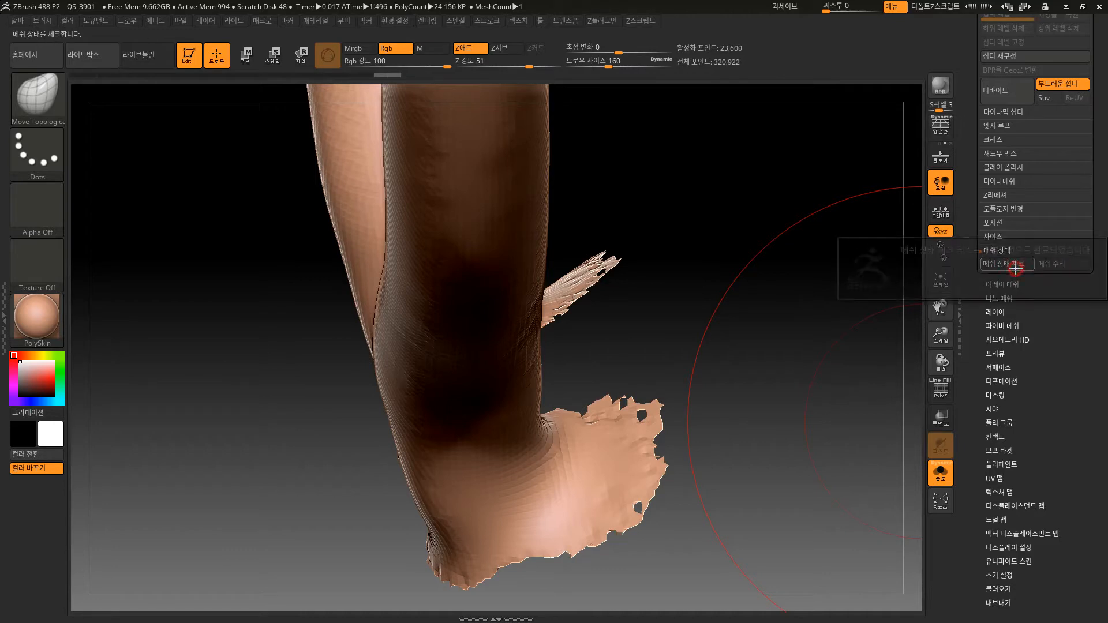
pyautogui.click(1045, 274)
pyautogui.click(1057, 264)
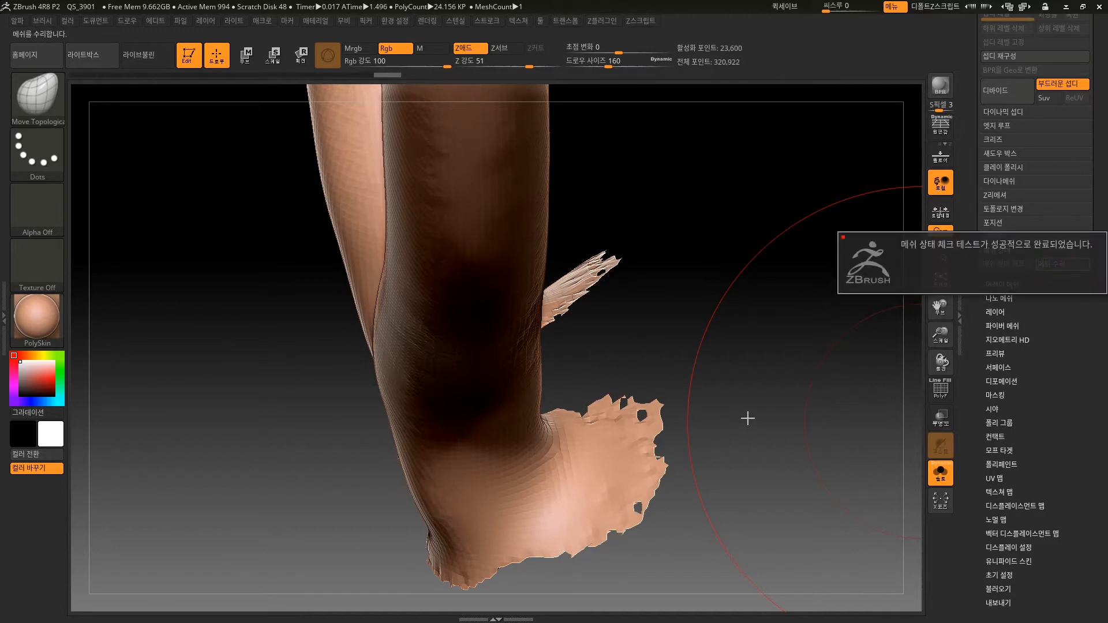
pyautogui.moveTo(726, 415); pyautogui.dragTo(727, 443)
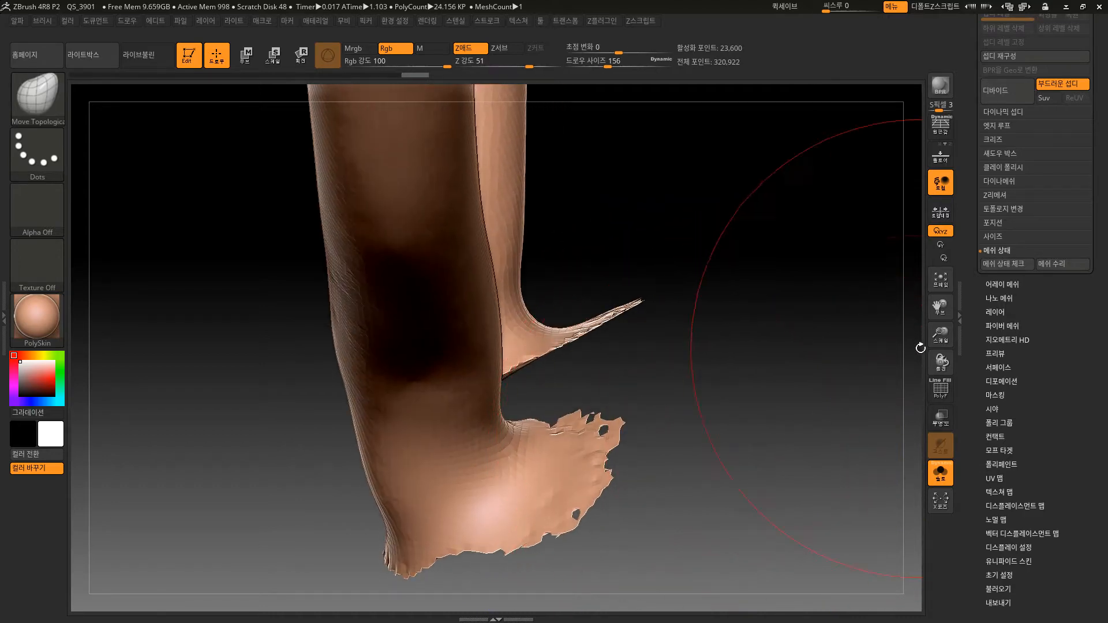
# Set the brush size to 24, smooth back the ragged flange edges at the horn bases, and recompute the DynaMesh.
pyautogui.press('[')
pyautogui.press('[')
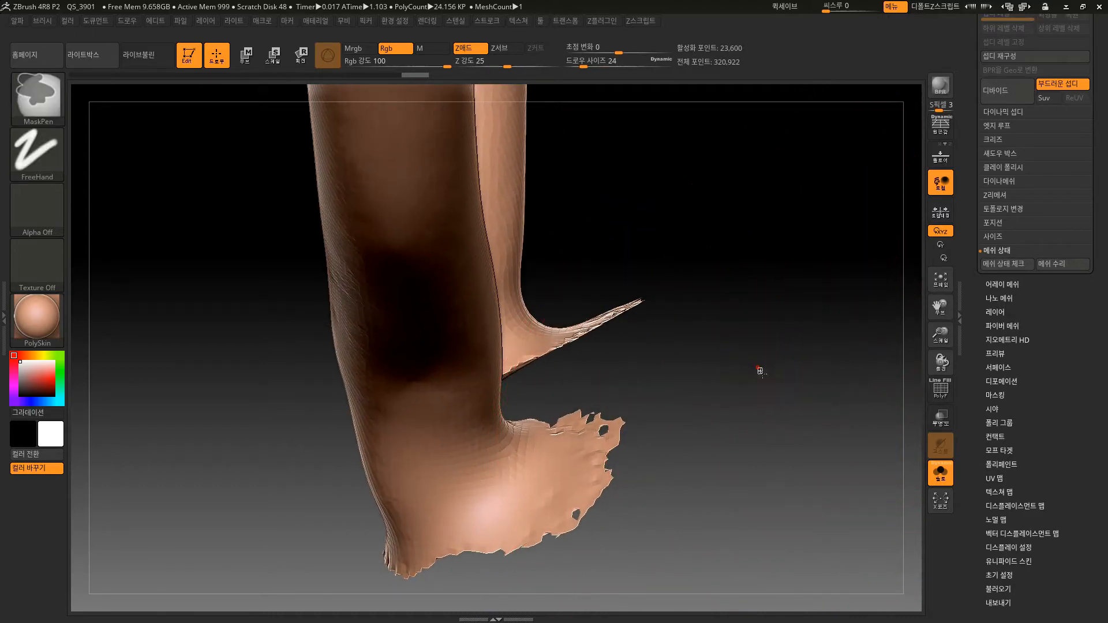
pyautogui.moveTo(708, 401)
pyautogui.mouseDown()
pyautogui.moveTo(691, 398)
pyautogui.moveTo(681, 438)
pyautogui.mouseUp()
pyautogui.moveTo(627, 428)
pyautogui.keyDown('shift'); pyautogui.mouseDown()
pyautogui.moveTo(588, 419)
pyautogui.moveTo(569, 394)
pyautogui.mouseUp(); pyautogui.keyUp('shift')
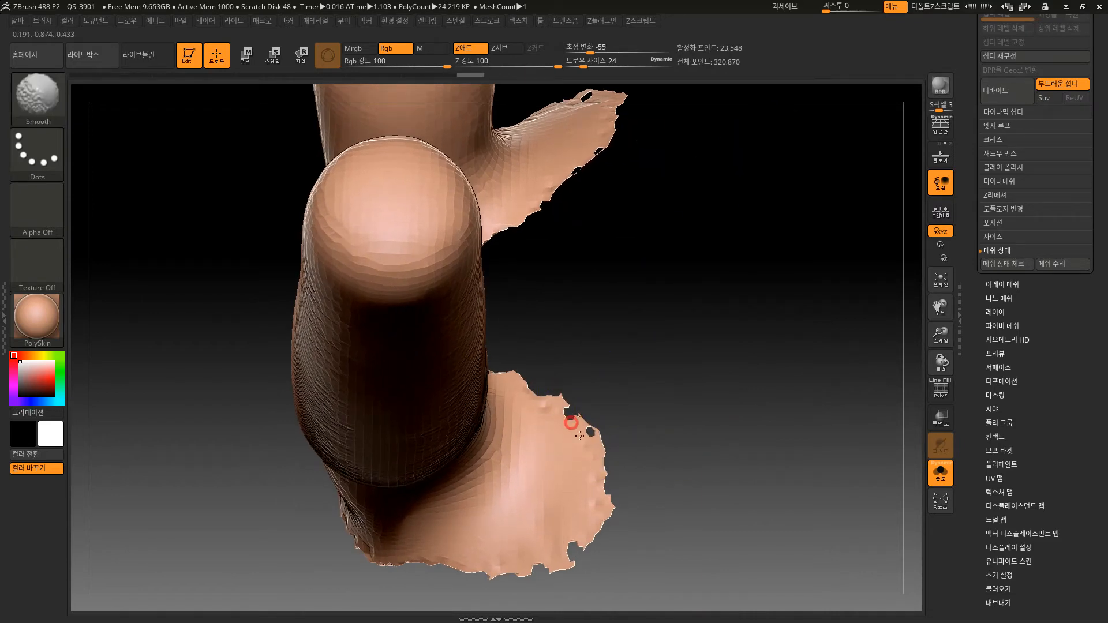
pyautogui.keyDown('shift'); pyautogui.moveTo(579, 435); pyautogui.dragTo(585, 518); pyautogui.keyUp('shift')
pyautogui.moveTo(573, 424)
pyautogui.keyDown('shift'); pyautogui.mouseDown()
pyautogui.moveTo(583, 503)
pyautogui.moveTo(542, 557)
pyautogui.moveTo(554, 533)
pyautogui.mouseUp(); pyautogui.keyUp('shift')
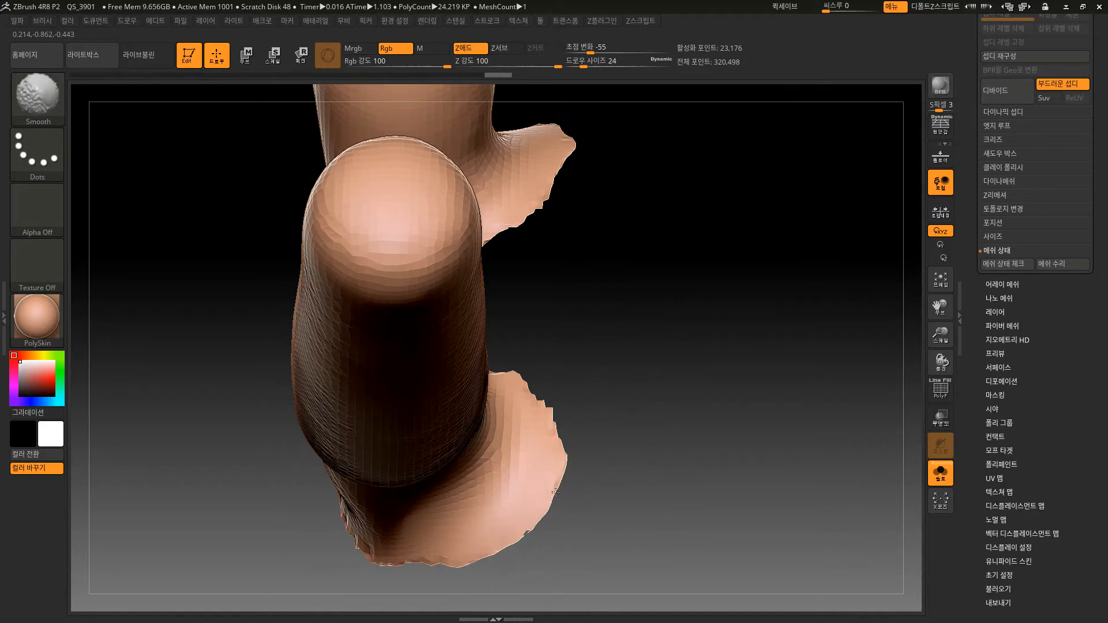
pyautogui.keyDown('shift'); pyautogui.moveTo(541, 466); pyautogui.dragTo(530, 491); pyautogui.keyUp('shift')
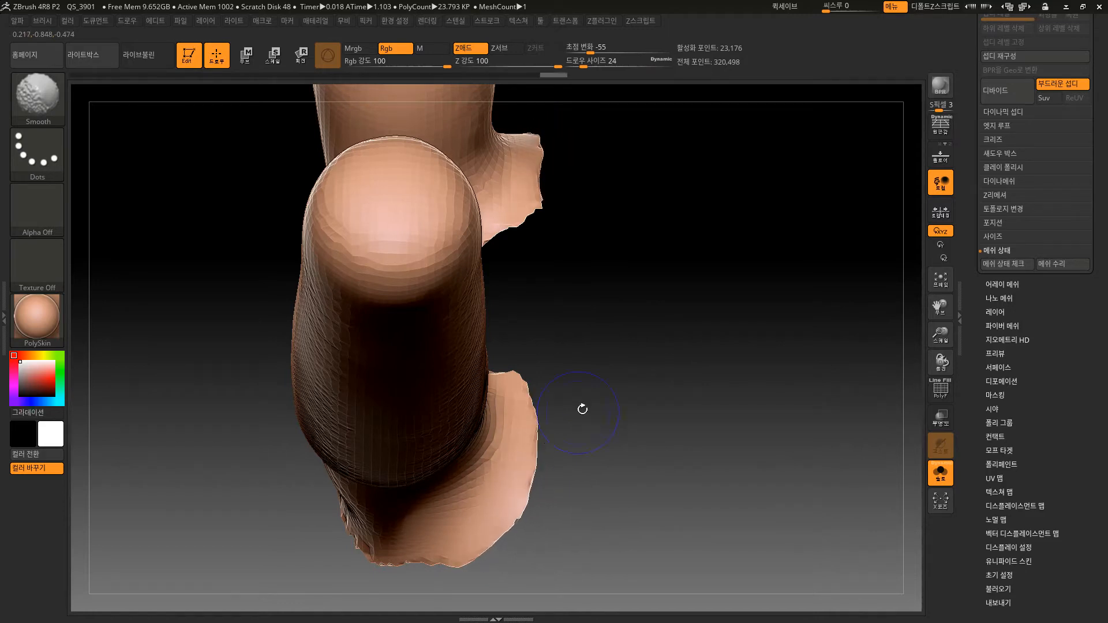
pyautogui.moveTo(648, 488)
pyautogui.mouseDown()
pyautogui.moveTo(644, 494)
pyautogui.moveTo(626, 324)
pyautogui.moveTo(635, 503)
pyautogui.moveTo(606, 507)
pyautogui.mouseUp()
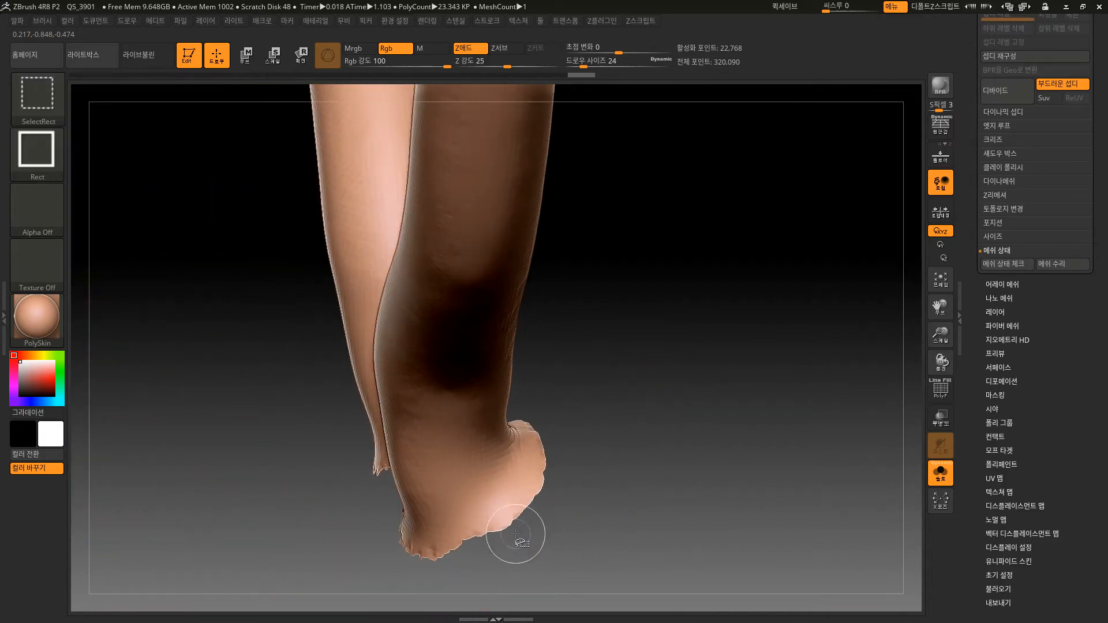
pyautogui.keyDown('ctrl'); pyautogui.keyDown('shift'); pyautogui.moveTo(532, 560); pyautogui.dragTo(622, 311); pyautogui.keyUp('shift'); pyautogui.keyUp('ctrl')
pyautogui.keyDown('ctrl'); pyautogui.keyDown('shift'); pyautogui.click(622, 317); pyautogui.keyUp('shift'); pyautogui.keyUp('ctrl')
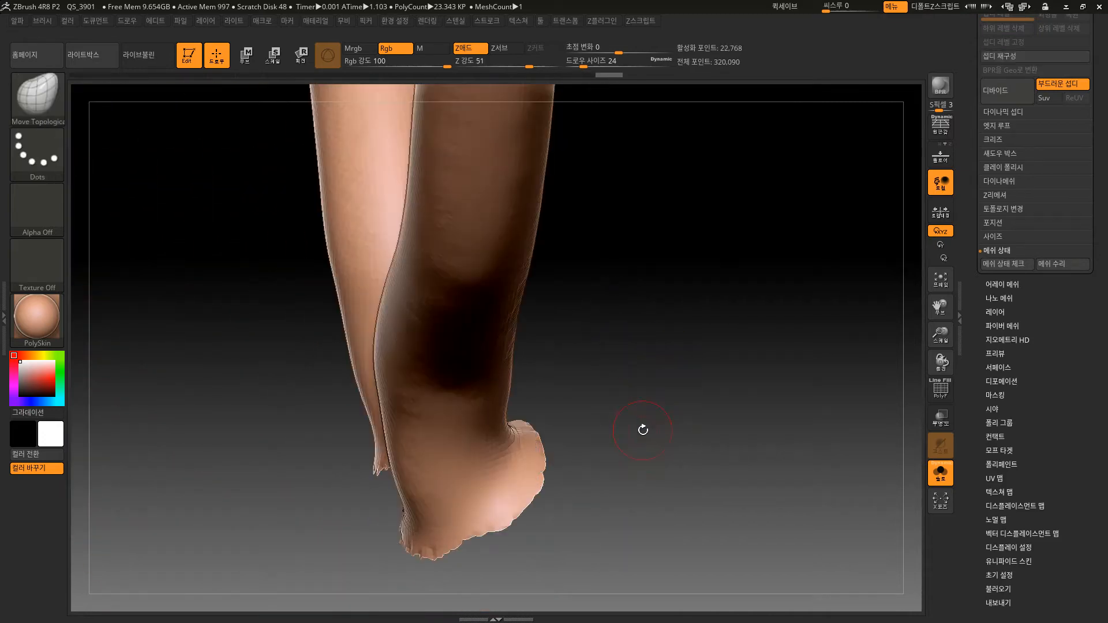
# Apply Mirror And Weld to the inner horns subtool and to the bust subtool 06강_e.
pyautogui.moveTo(643, 426)
pyautogui.mouseDown()
pyautogui.moveTo(688, 391)
pyautogui.moveTo(706, 392)
pyautogui.mouseUp()
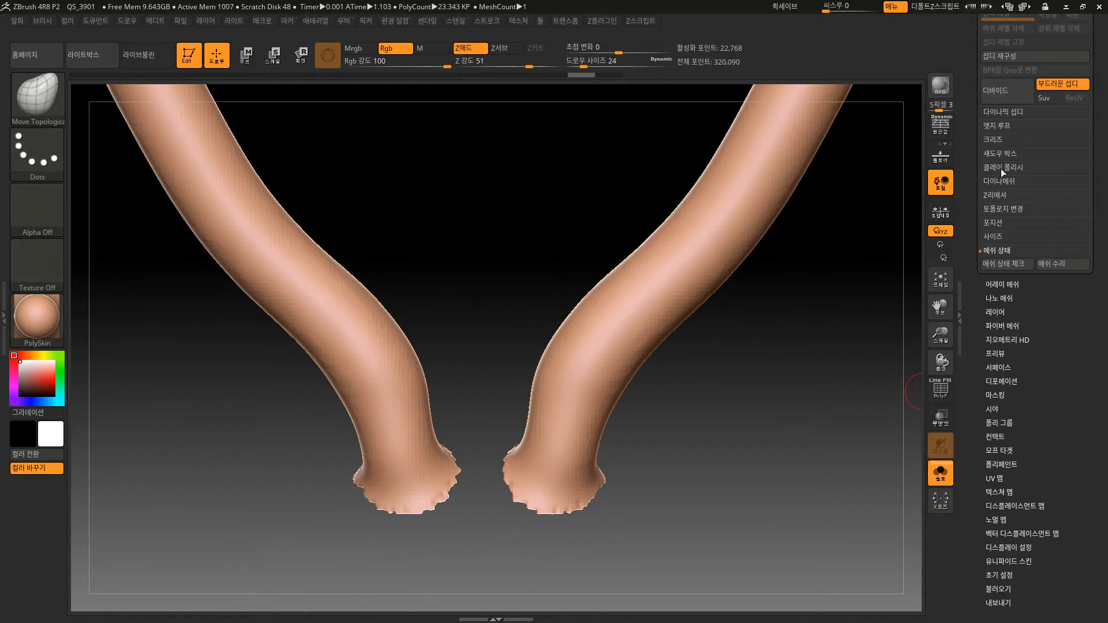
pyautogui.click(1010, 209)
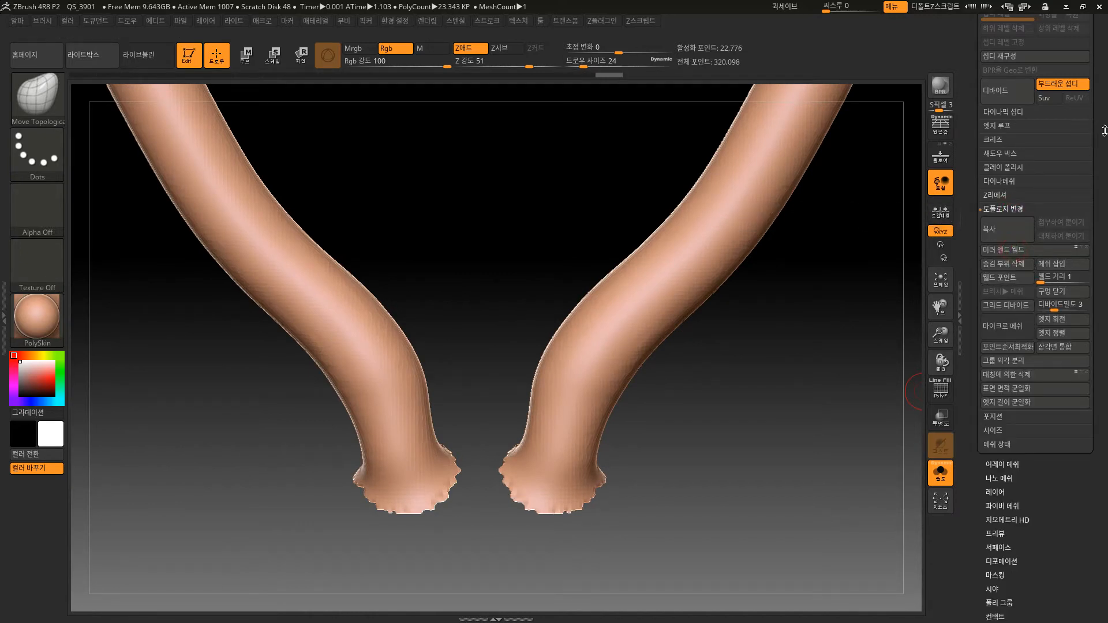
pyautogui.moveTo(1105, 131); pyautogui.dragTo(1071, 316)
pyautogui.press('Up')
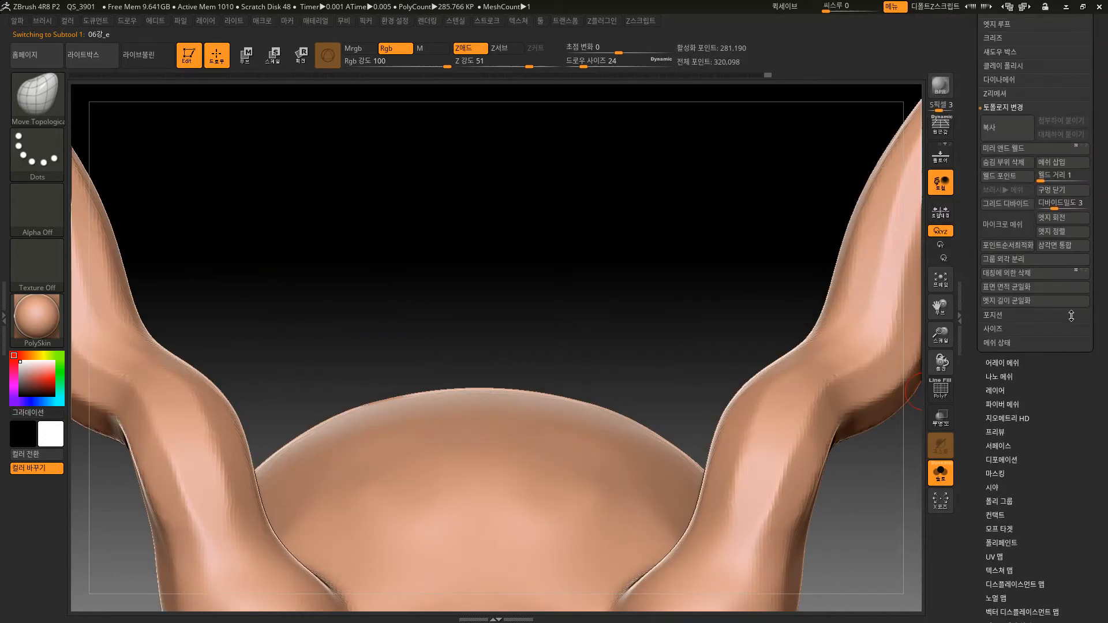
pyautogui.click(1006, 148)
pyautogui.press('f')
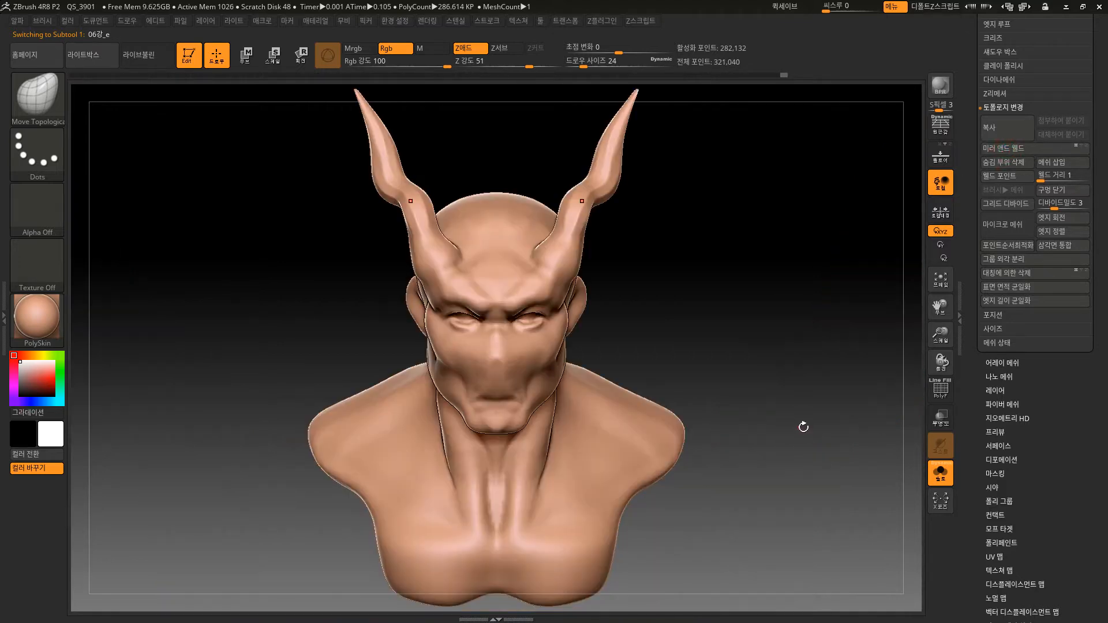
pyautogui.moveTo(804, 426)
pyautogui.mouseDown()
pyautogui.moveTo(809, 458)
pyautogui.moveTo(809, 421)
pyautogui.moveTo(836, 389)
pyautogui.moveTo(803, 436)
pyautogui.mouseUp()
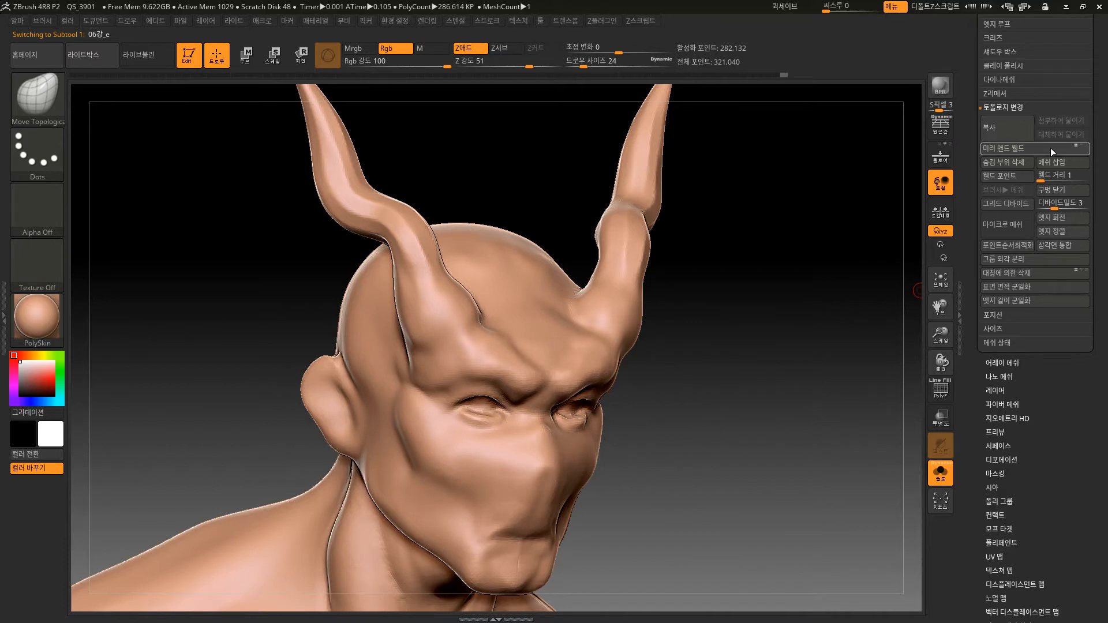
# Turn off Solo mode and show the inner horns subtool 06강_e1 together with the bust.
pyautogui.click(944, 470)
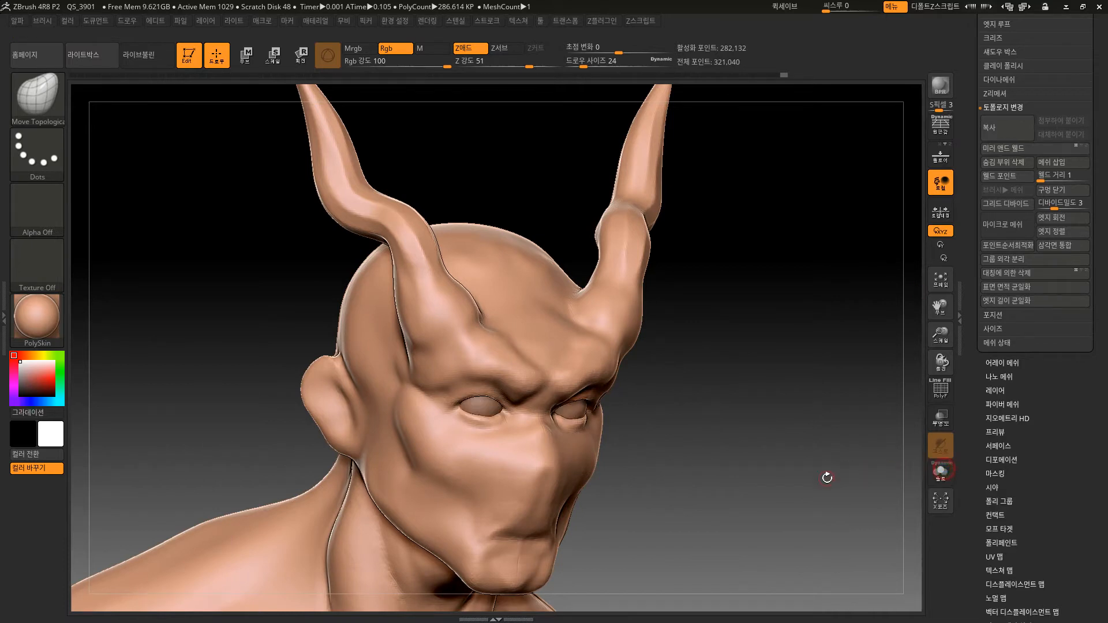
pyautogui.click(1082, 122)
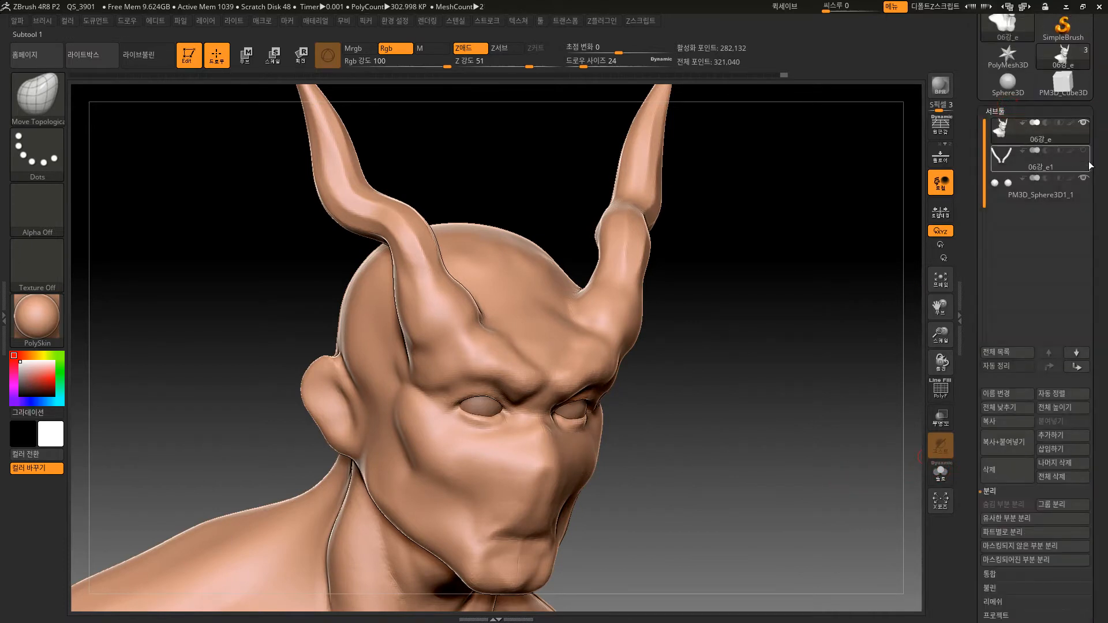
pyautogui.click(1084, 151)
pyautogui.moveTo(792, 422)
pyautogui.mouseDown()
pyautogui.moveTo(799, 391)
pyautogui.moveTo(824, 482)
pyautogui.mouseUp()
pyautogui.moveTo(607, 230); pyautogui.dragTo(570, 172)
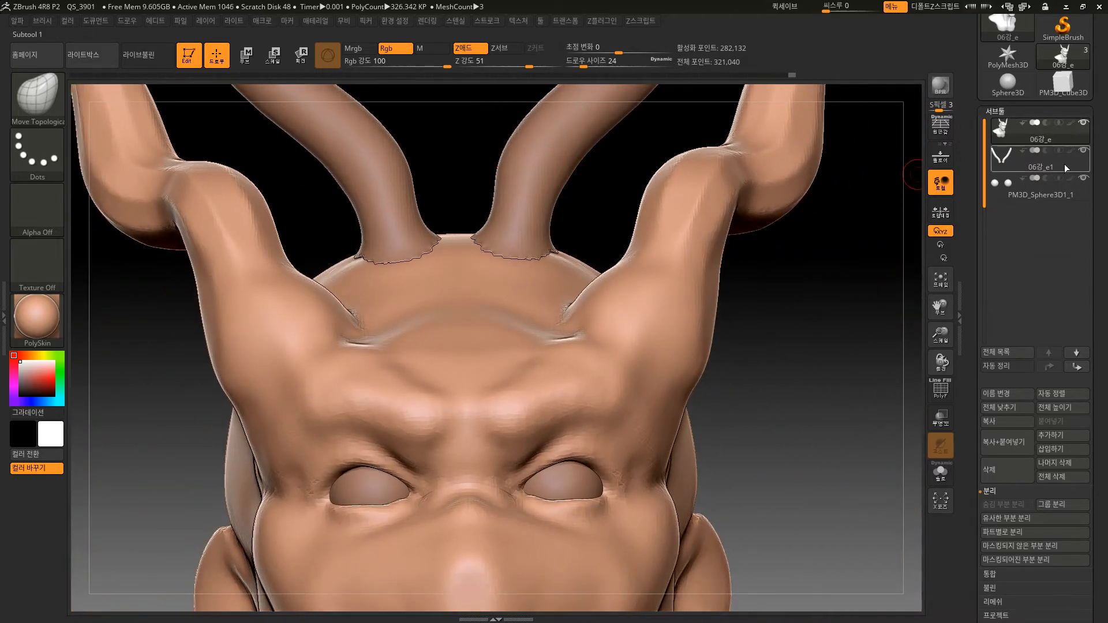
# Select the inner horns subtool 06강_e1 and move it slightly down so the horn bases sink into the head.
pyautogui.click(1065, 167)
pyautogui.click(245, 56)
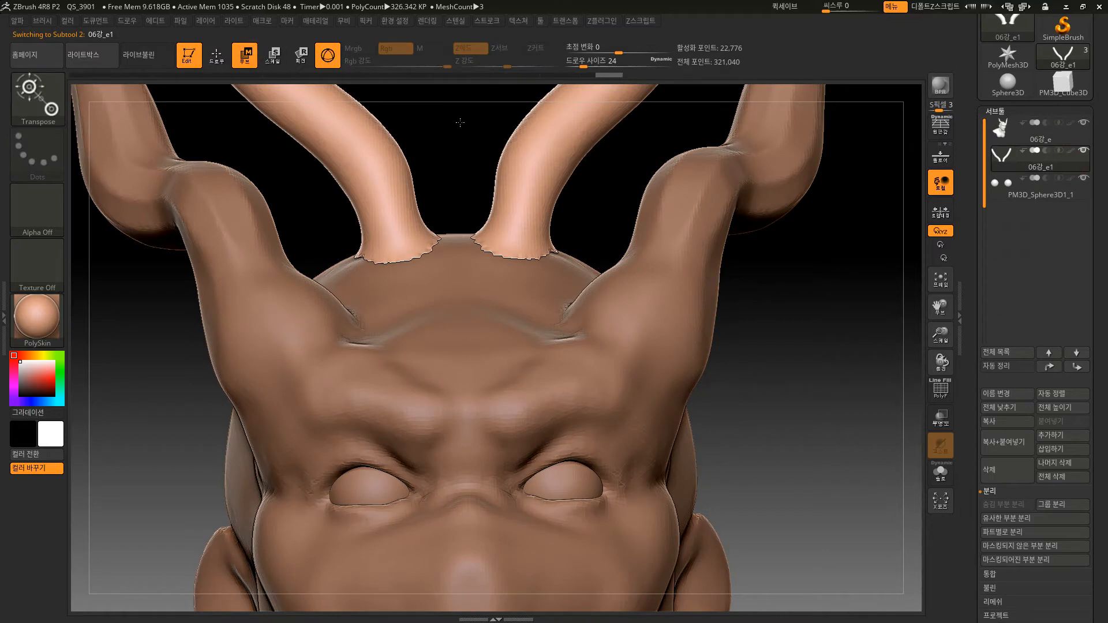
pyautogui.keyDown('alt'); pyautogui.moveTo(460, 123); pyautogui.dragTo(488, 265); pyautogui.keyUp('alt')
pyautogui.keyDown('alt'); pyautogui.click(581, 292); pyautogui.keyUp('alt')
pyautogui.moveTo(583, 229); pyautogui.dragTo(584, 246)
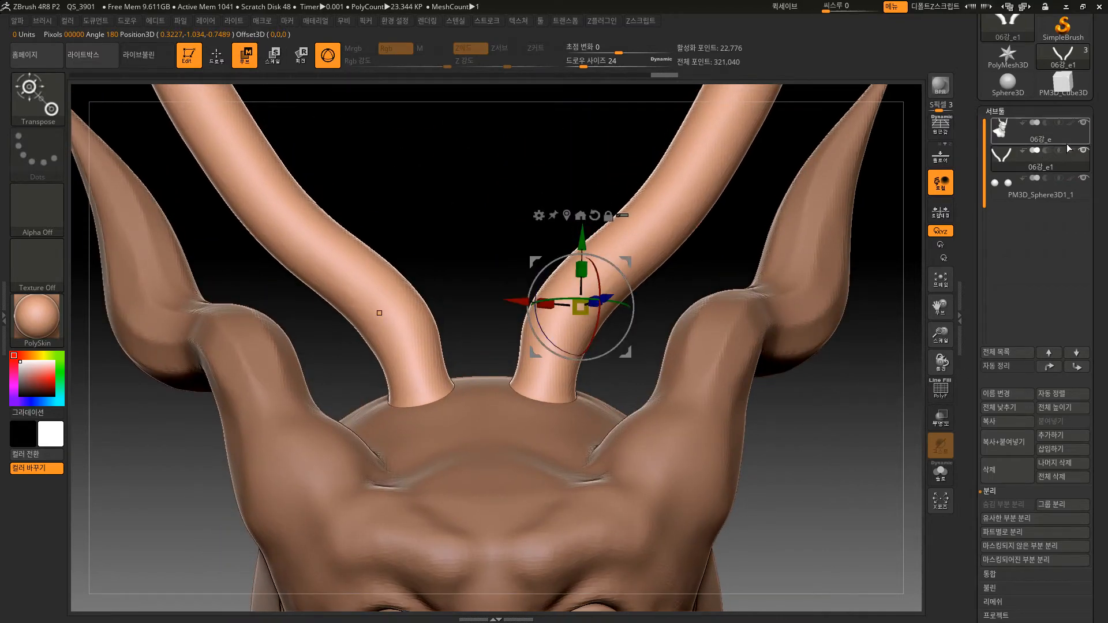
# Select the bust subtool 06강_e and open the options for merging subtools.
pyautogui.click(1047, 125)
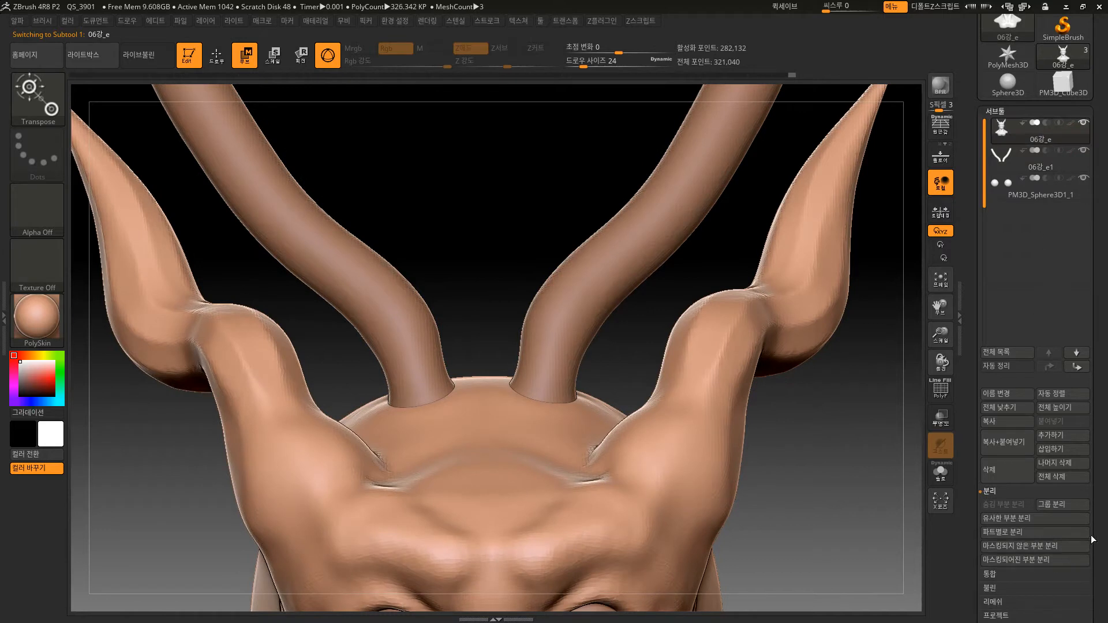
pyautogui.moveTo(1093, 540); pyautogui.dragTo(1101, 471)
pyautogui.click(994, 454)
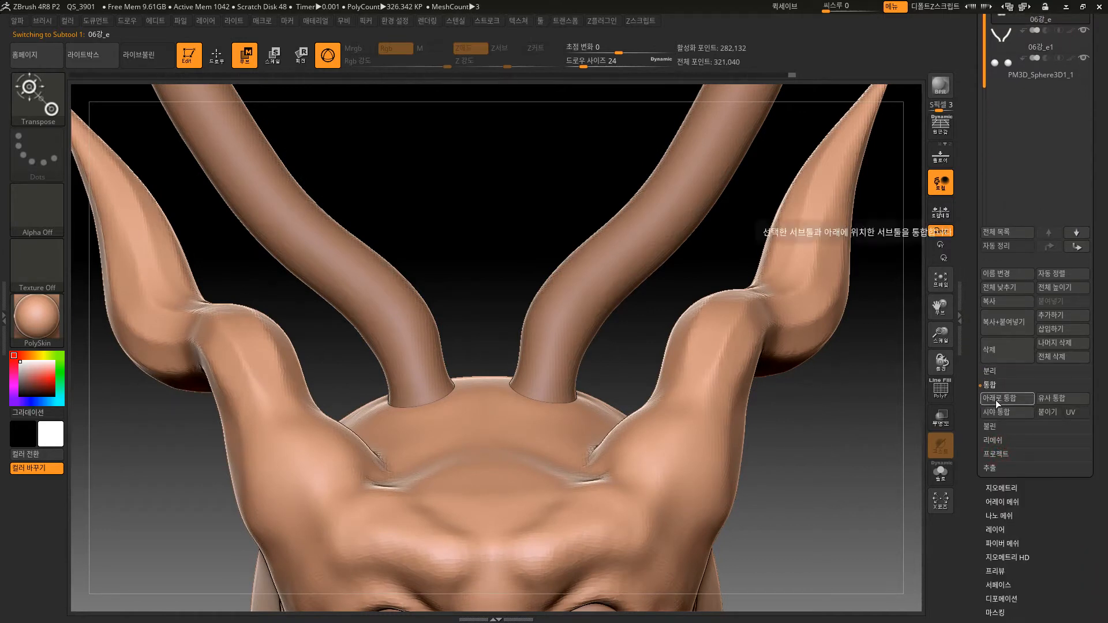
pyautogui.keyDown('alt'); pyautogui.moveTo(835, 516); pyautogui.dragTo(828, 468); pyautogui.keyUp('alt')
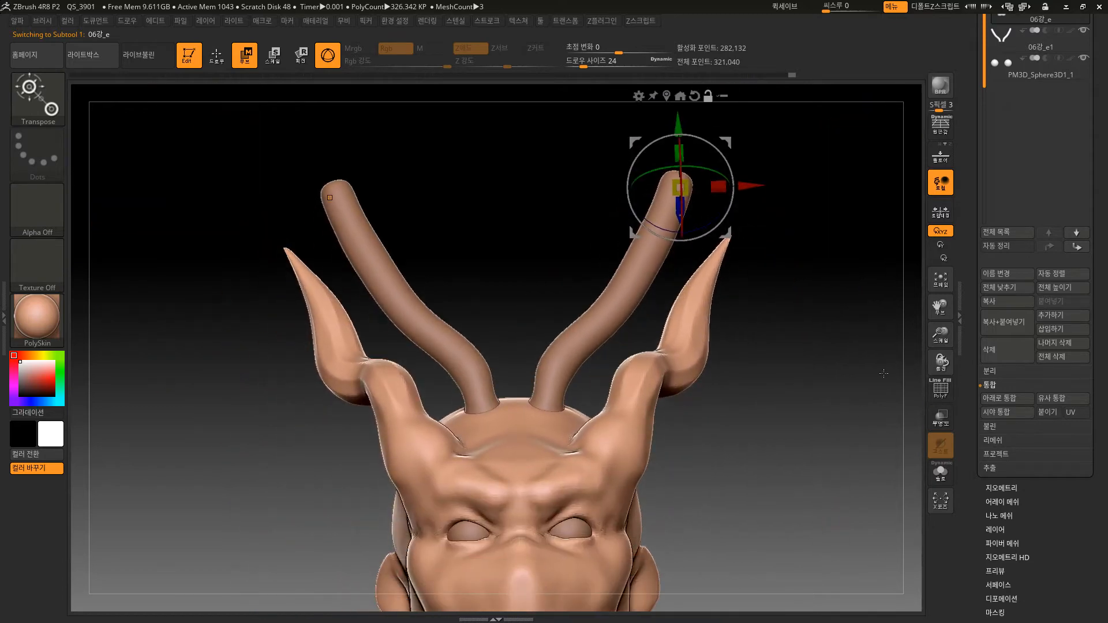
pyautogui.keyDown('alt'); pyautogui.moveTo(884, 374); pyautogui.dragTo(798, 437); pyautogui.keyUp('alt')
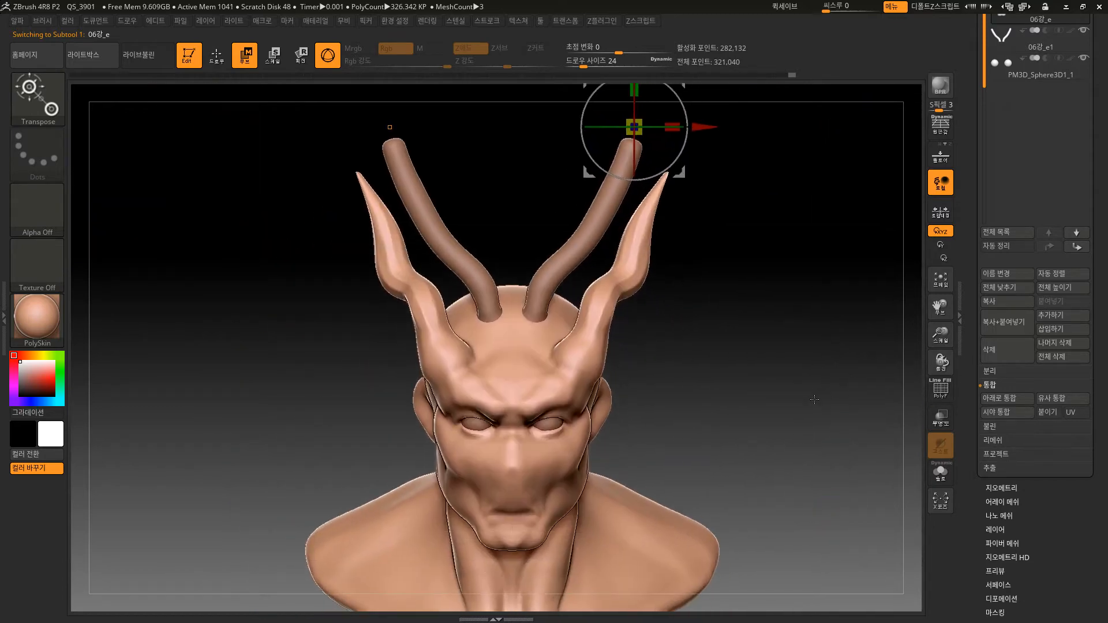
pyautogui.moveTo(815, 400)
pyautogui.keyDown('alt'); pyautogui.mouseDown()
pyautogui.moveTo(816, 378)
pyautogui.moveTo(804, 388)
pyautogui.mouseUp(); pyautogui.keyUp('alt')
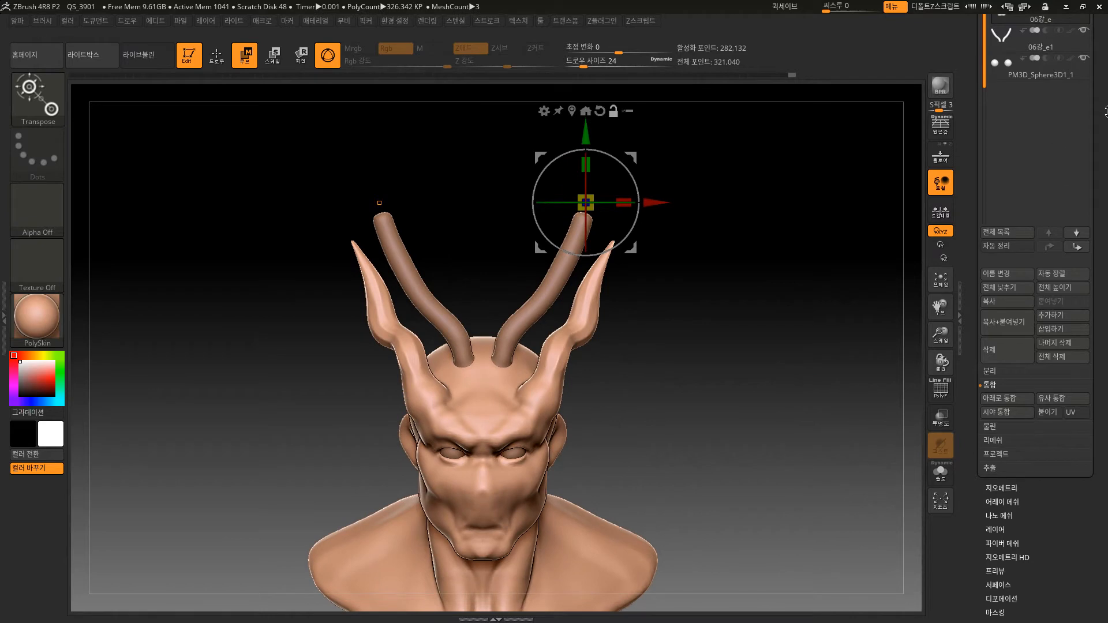
# Append a copy of the inner horns 06강_e1 to the subtool list while that subtool is selected.
pyautogui.scroll(3, 1028, 171)
pyautogui.click(1075, 159)
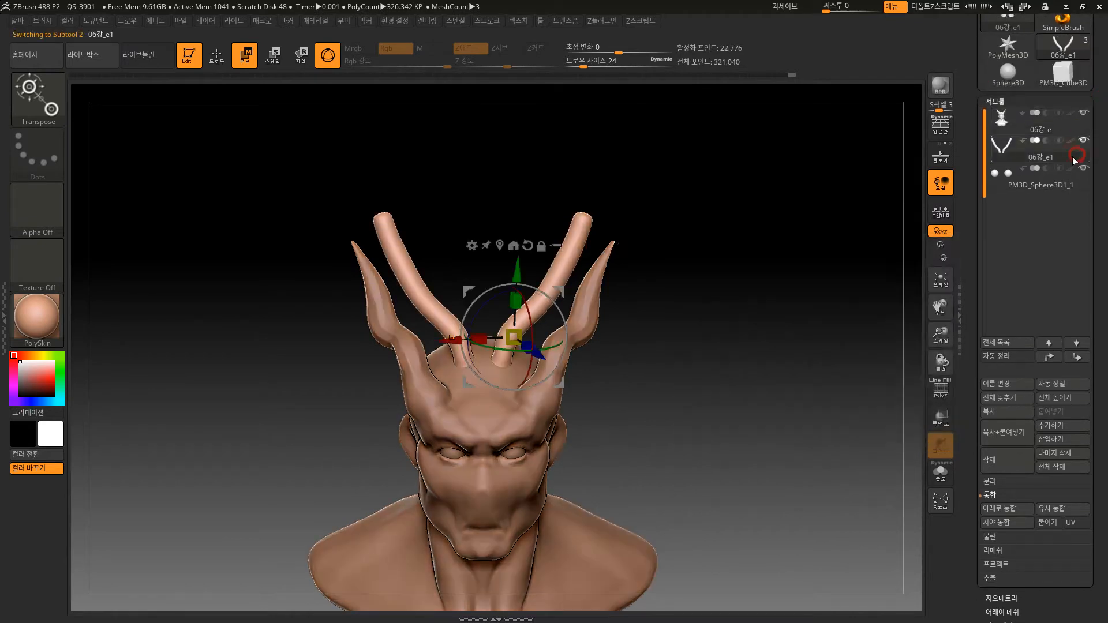
pyautogui.click(1051, 426)
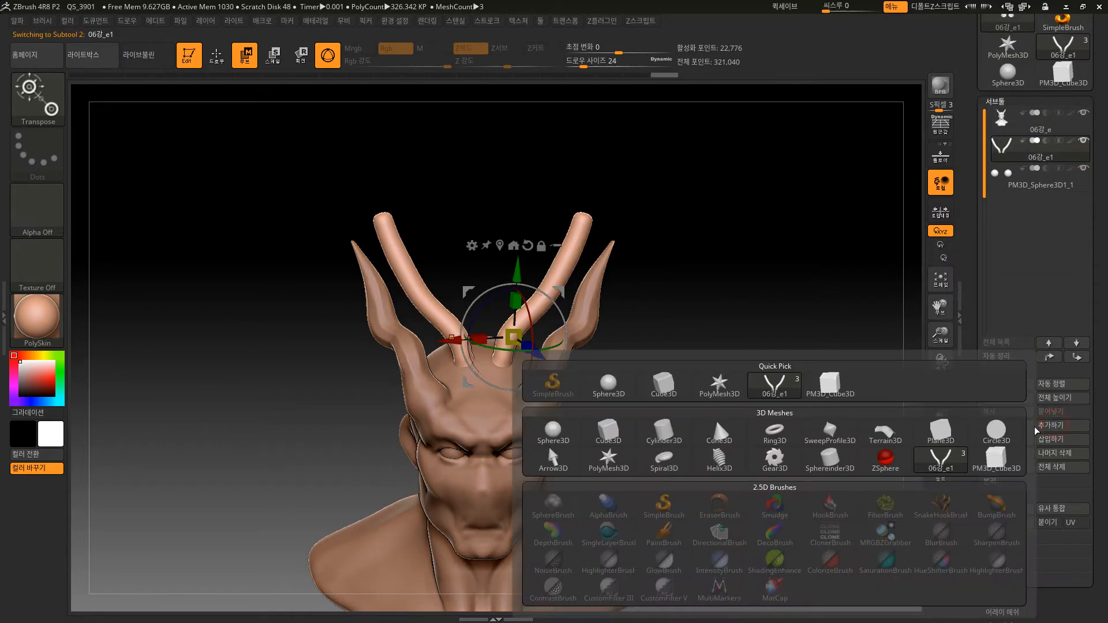
pyautogui.click(779, 383)
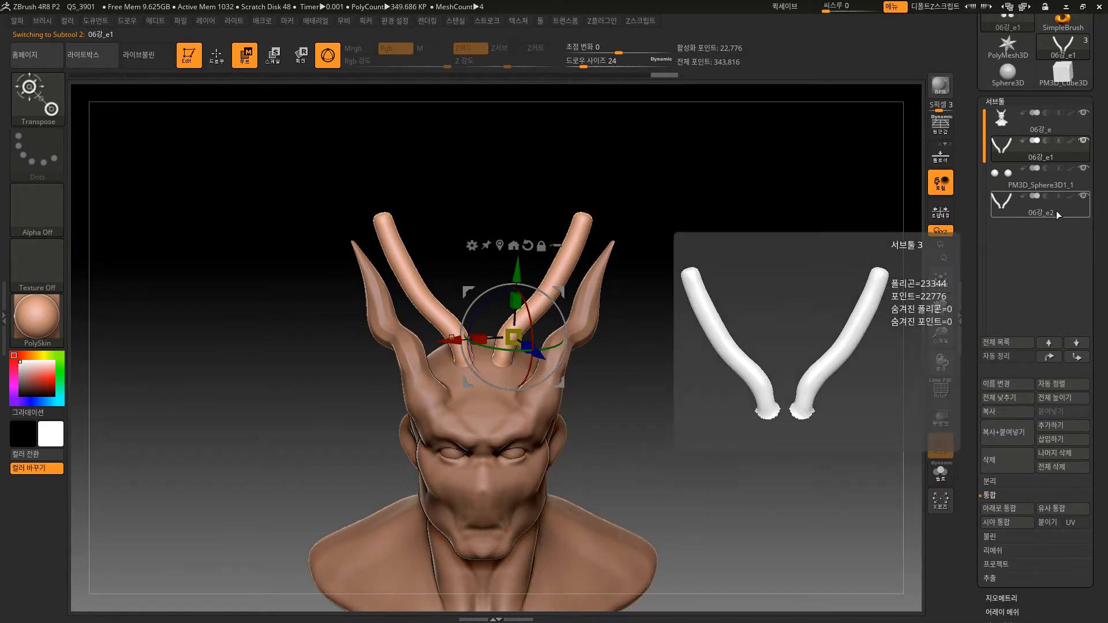
# Merge the bust subtool 06강_e down with the inner horns subtool below it and accept the irreversible operation.
pyautogui.click(1082, 128)
pyautogui.click(1005, 508)
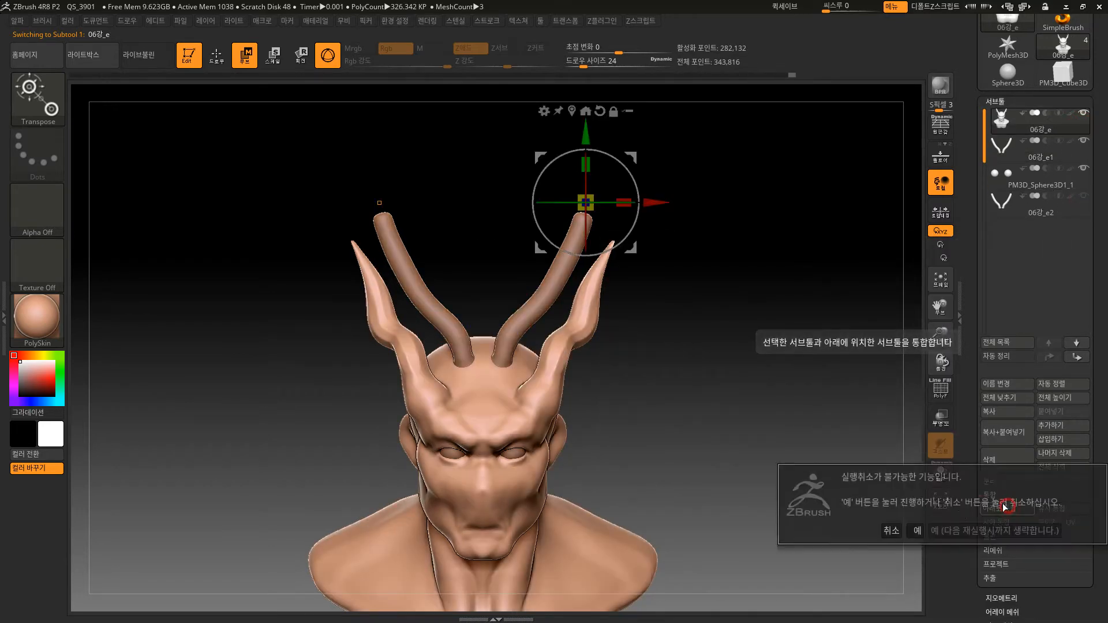
pyautogui.click(917, 530)
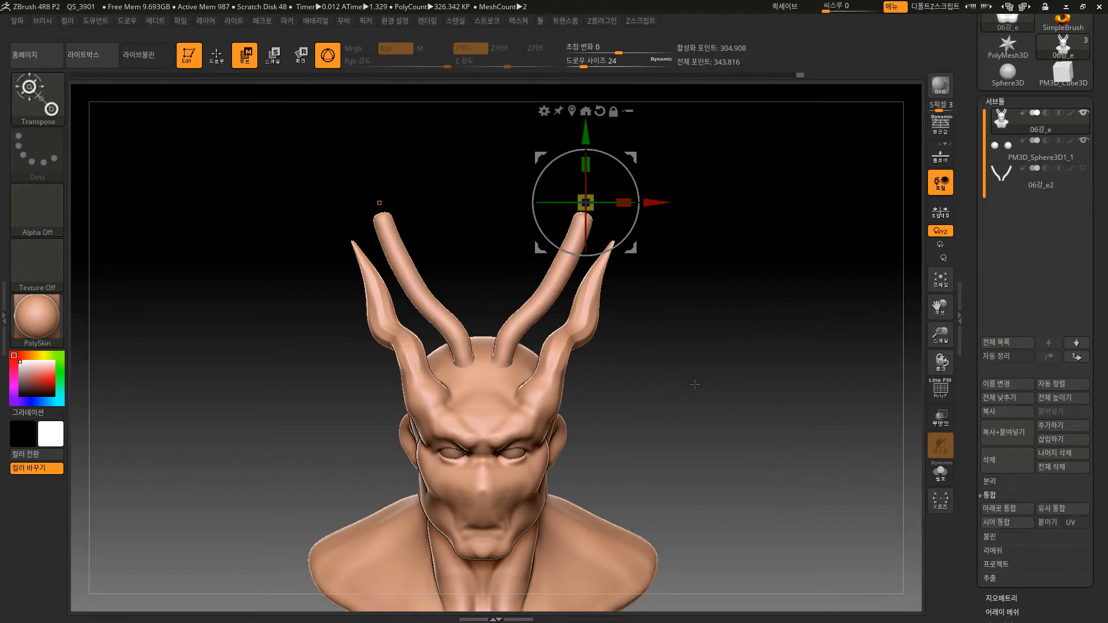
# Return to Draw mode, show the polyframe on the merged bust and enlarge the brush to size 112.
pyautogui.click(225, 58)
pyautogui.keyDown('alt'); pyautogui.moveTo(678, 327); pyautogui.dragTo(706, 404); pyautogui.keyUp('alt')
pyautogui.hotkey('shift', 'f')
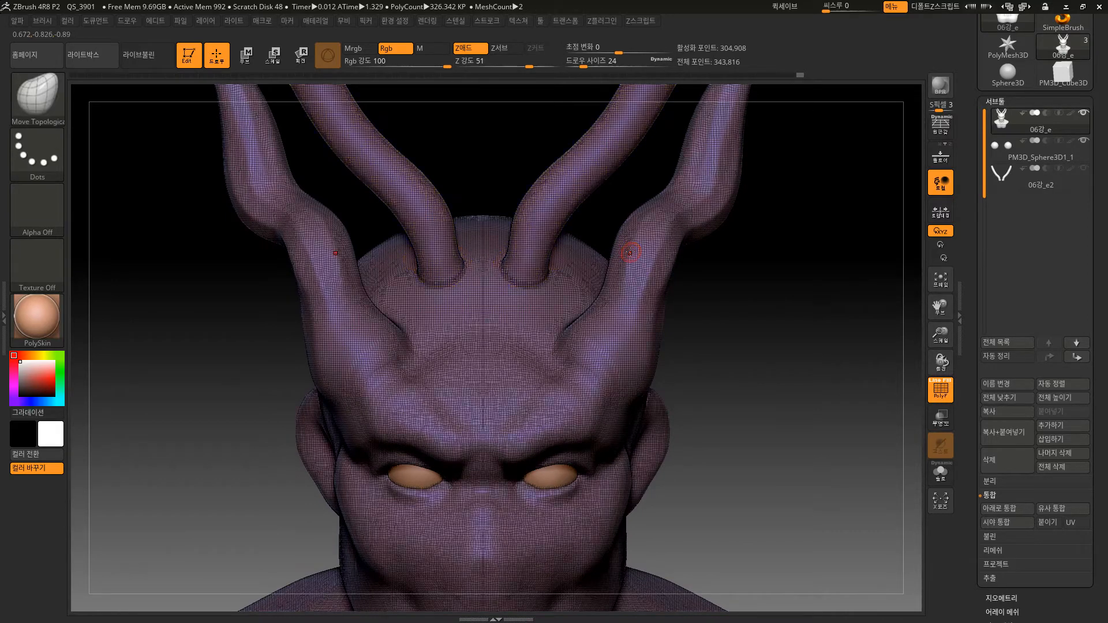
pyautogui.press(']')
pyautogui.press(']')
pyautogui.press(']')
pyautogui.press(']')
pyautogui.press(']')
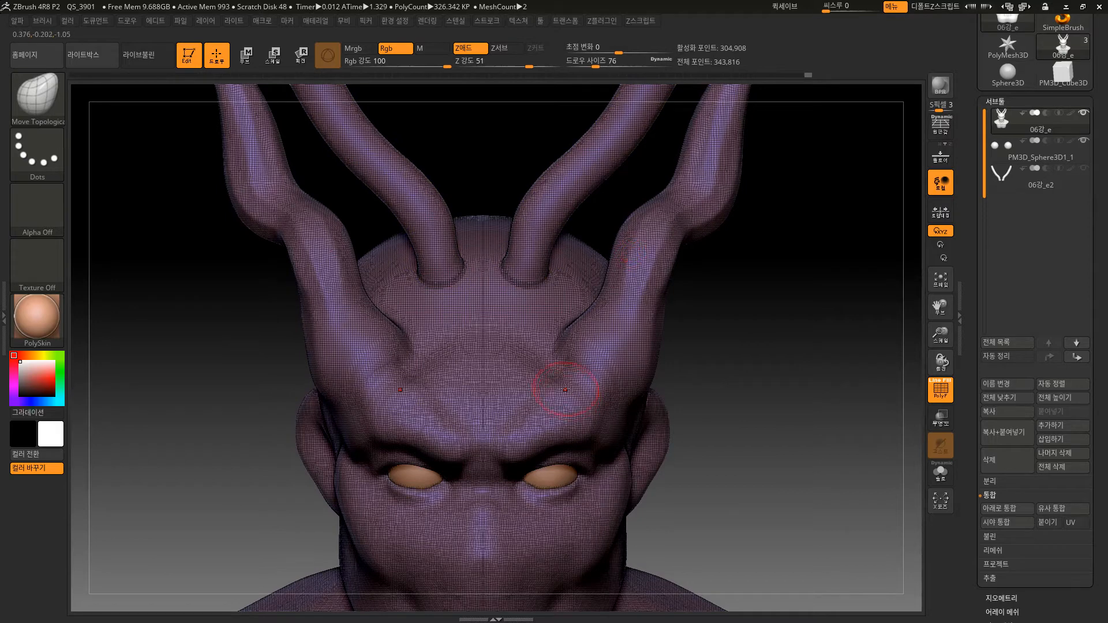
# Try to smooth the junction at the inner horn bases, then return the mesh to its state before the stroke.
pyautogui.press('shift')
pyautogui.keyDown('shift'); pyautogui.moveTo(525, 265); pyautogui.dragTo(543, 272); pyautogui.keyUp('shift')
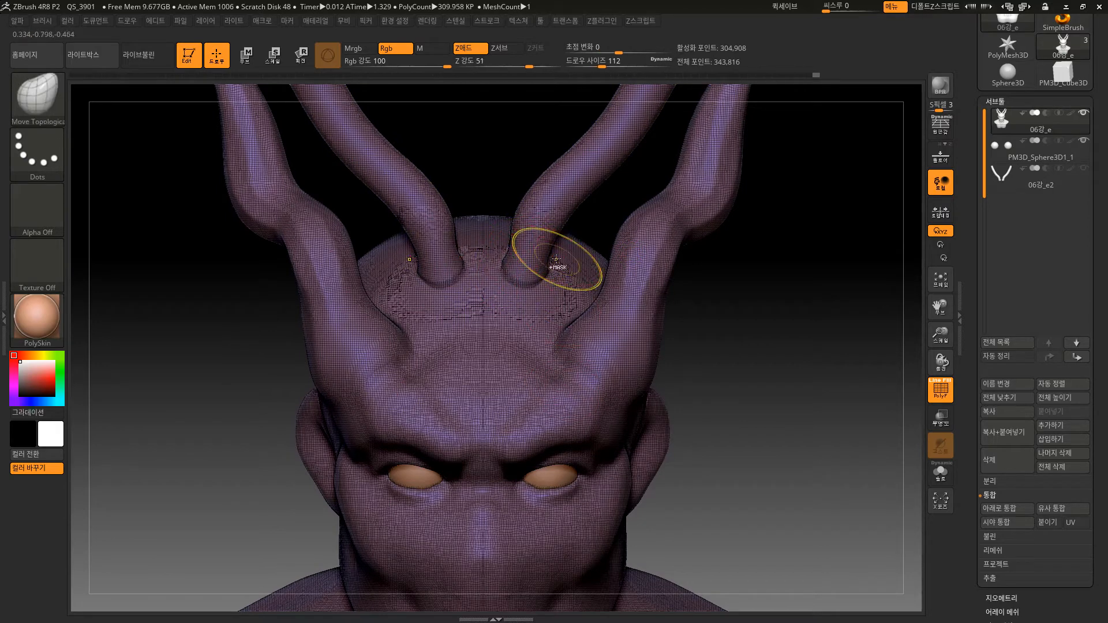
pyautogui.hotkey('ctrl', 'z')
pyautogui.hotkey('ctrl', 'z')
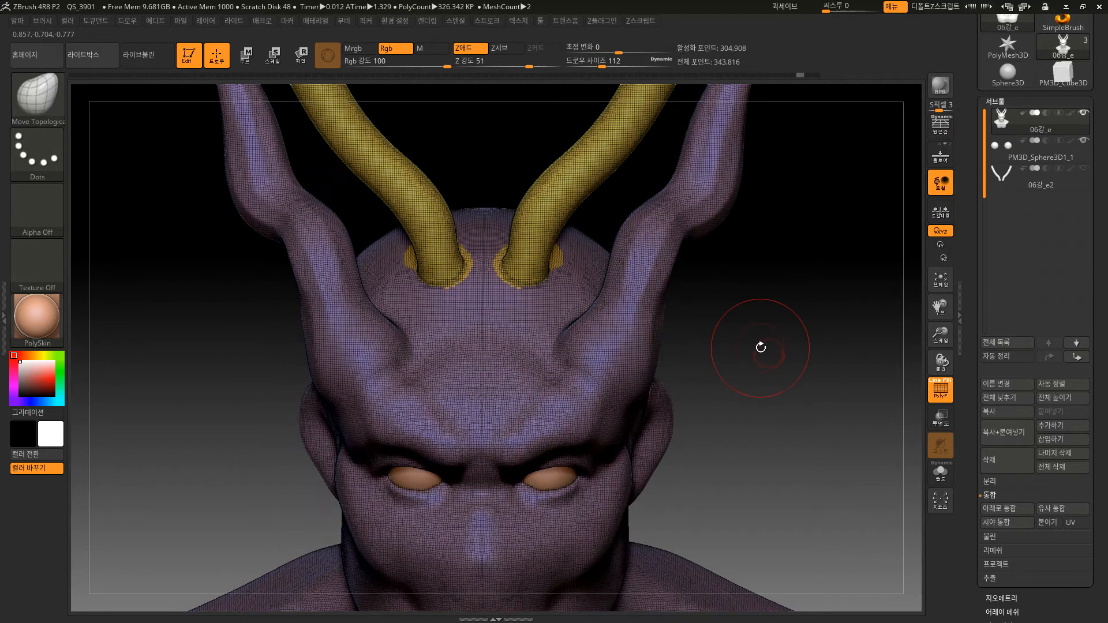
pyautogui.hotkey('ctrl', 'shift', 'z')
pyautogui.press('shift')
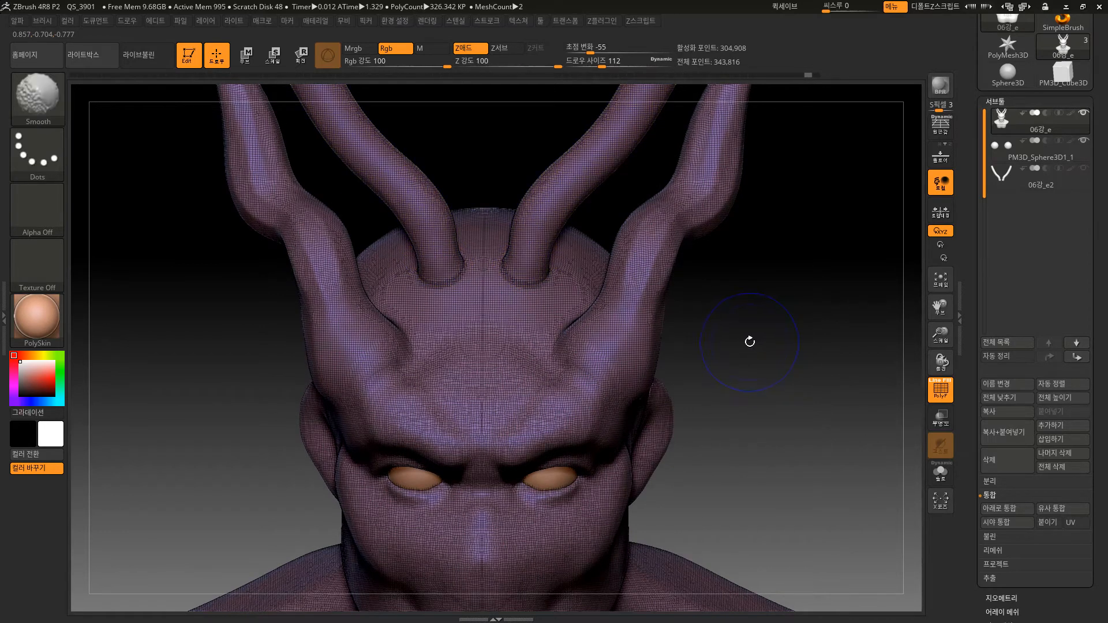
# Hide the polyframe, try pulling the inner horn bases off the head with Move Topological, and undo the pull.
pyautogui.hotkey('shift', 'f')
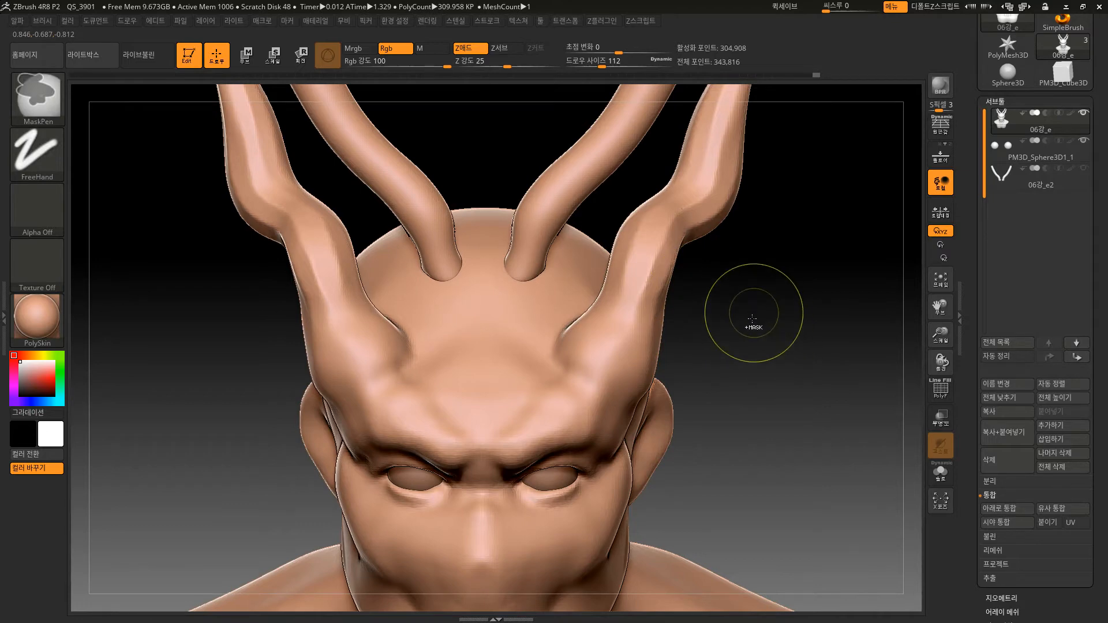
pyautogui.moveTo(754, 326)
pyautogui.keyDown('ctrl'); pyautogui.mouseDown(button='right')
pyautogui.moveTo(774, 356)
pyautogui.moveTo(709, 381)
pyautogui.mouseUp(button='right'); pyautogui.keyUp('ctrl')
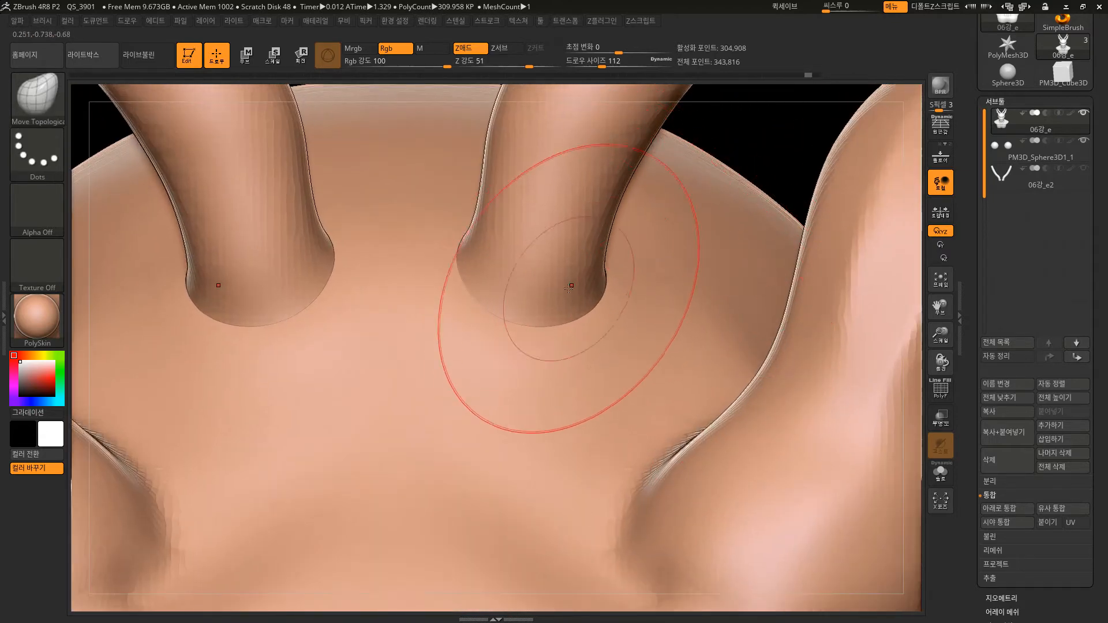
pyautogui.moveTo(551, 309); pyautogui.dragTo(751, 119, button='right')
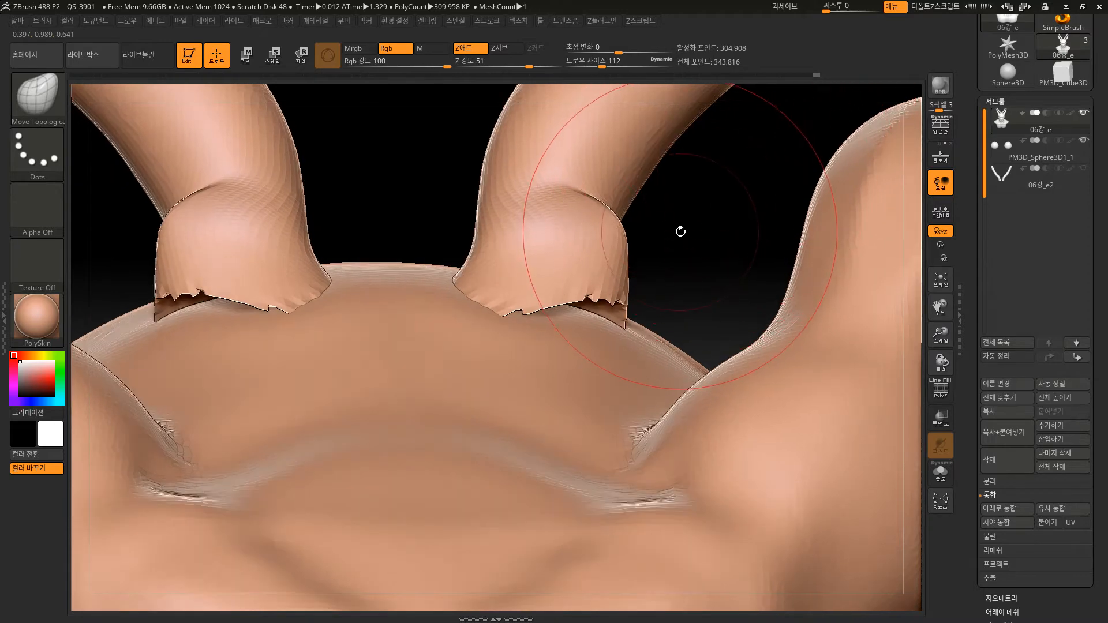
pyautogui.hotkey('ctrl', 'z')
pyautogui.keyDown('ctrl'); pyautogui.moveTo(685, 237); pyautogui.dragTo(653, 66, button='right'); pyautogui.keyUp('ctrl')
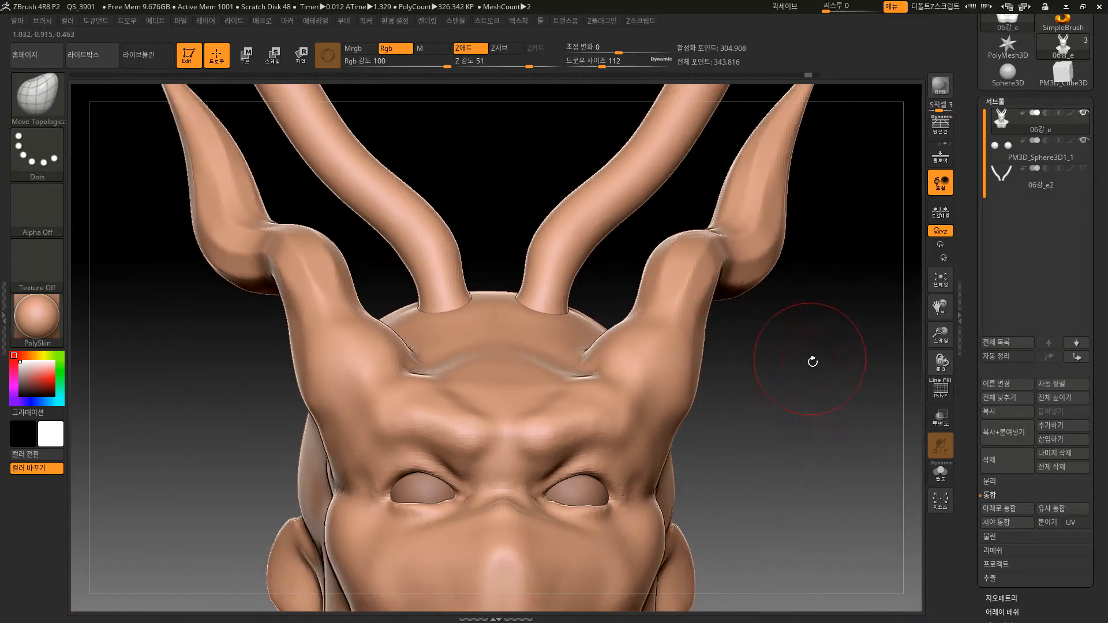
# Recompute the DynaMesh on the merged bust, test the fused inner horn base by pulling it, and undo the pull.
pyautogui.keyDown('ctrl'); pyautogui.moveTo(799, 411); pyautogui.dragTo(830, 437); pyautogui.keyUp('ctrl')
pyautogui.moveTo(545, 310)
pyautogui.keyDown('shift'); pyautogui.mouseDown()
pyautogui.moveTo(558, 308)
pyautogui.moveTo(551, 277)
pyautogui.mouseUp(); pyautogui.keyUp('shift')
pyautogui.hotkey('ctrl', 'z')
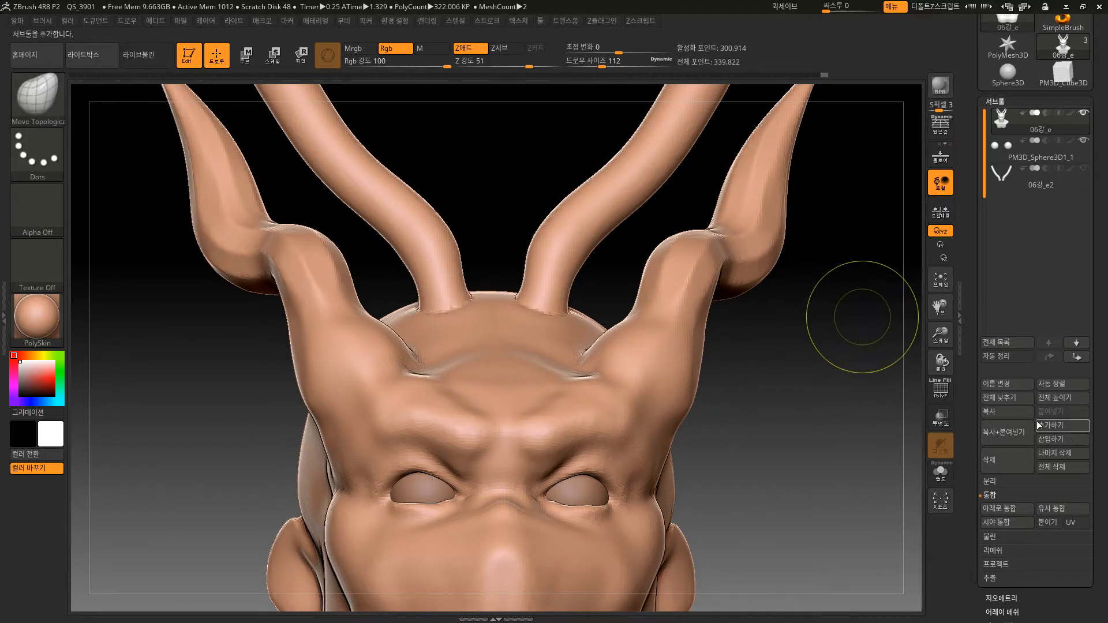
# Open the DynaMesh settings in the bust's geometry options and turn on the Group option.
pyautogui.click(1004, 598)
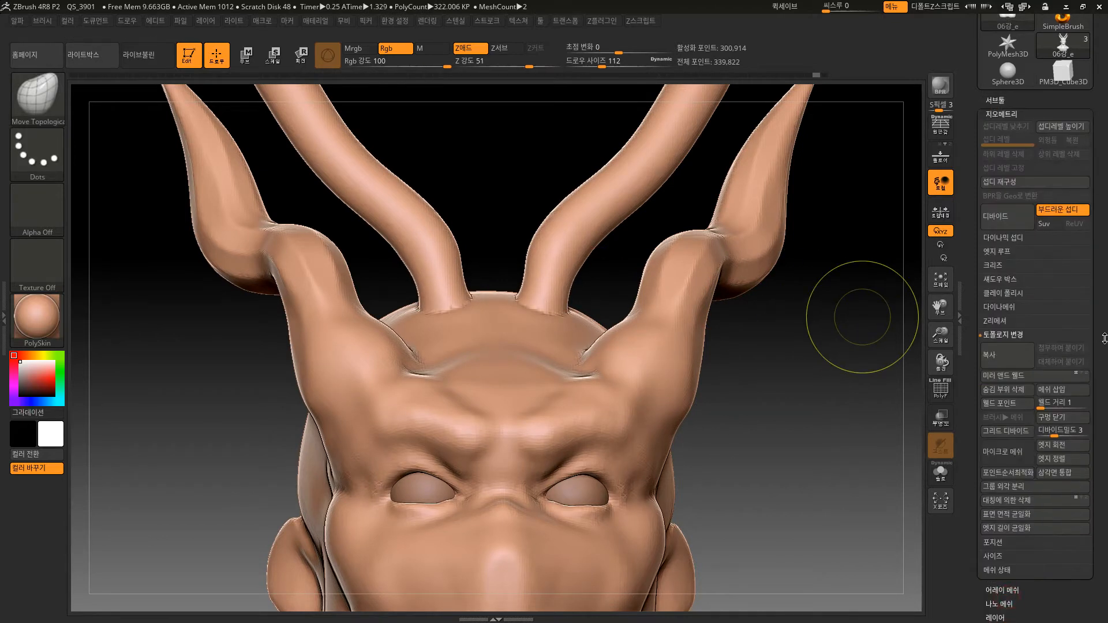
pyautogui.moveTo(1104, 339); pyautogui.dragTo(1095, 289)
pyautogui.moveTo(828, 409)
pyautogui.mouseDown()
pyautogui.moveTo(814, 452)
pyautogui.moveTo(819, 425)
pyautogui.moveTo(814, 453)
pyautogui.moveTo(796, 413)
pyautogui.moveTo(895, 370)
pyautogui.mouseUp()
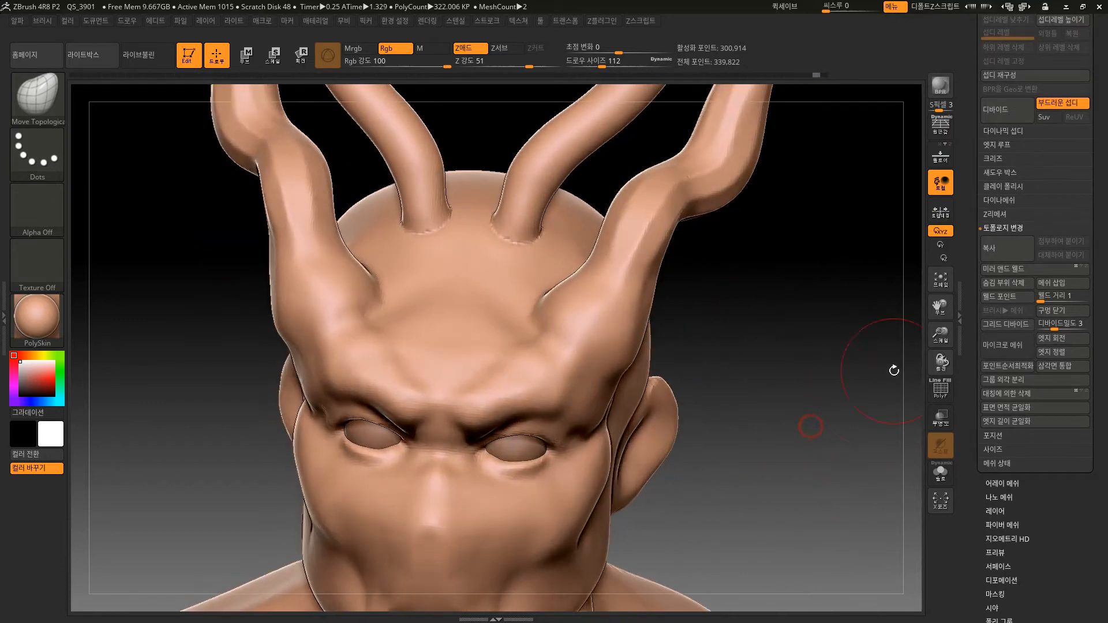
pyautogui.click(1005, 200)
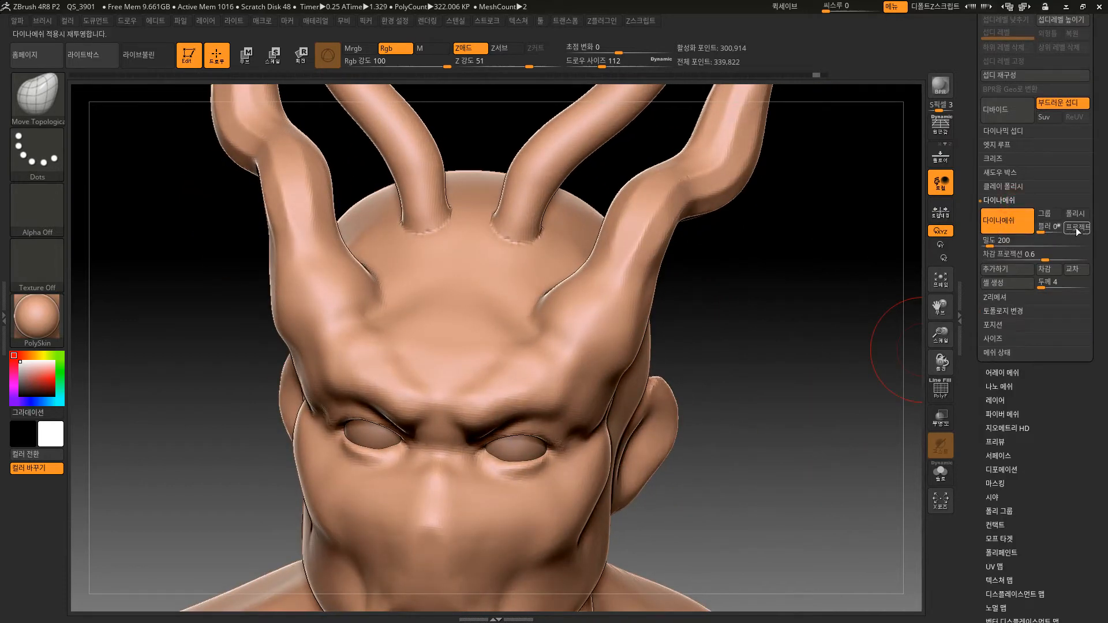
pyautogui.click(1050, 214)
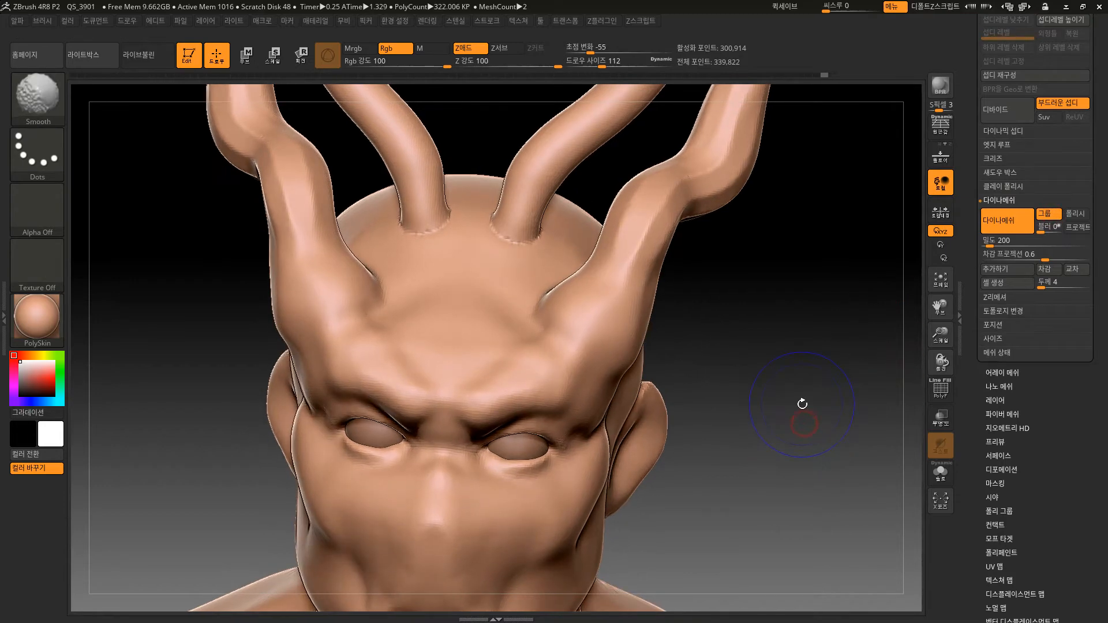
# Show the polyframe and undo the DynaMesh recompute that fused the inner horns with the bust.
pyautogui.hotkey('shift', 'f')
pyautogui.hotkey('ctrl', 'z')
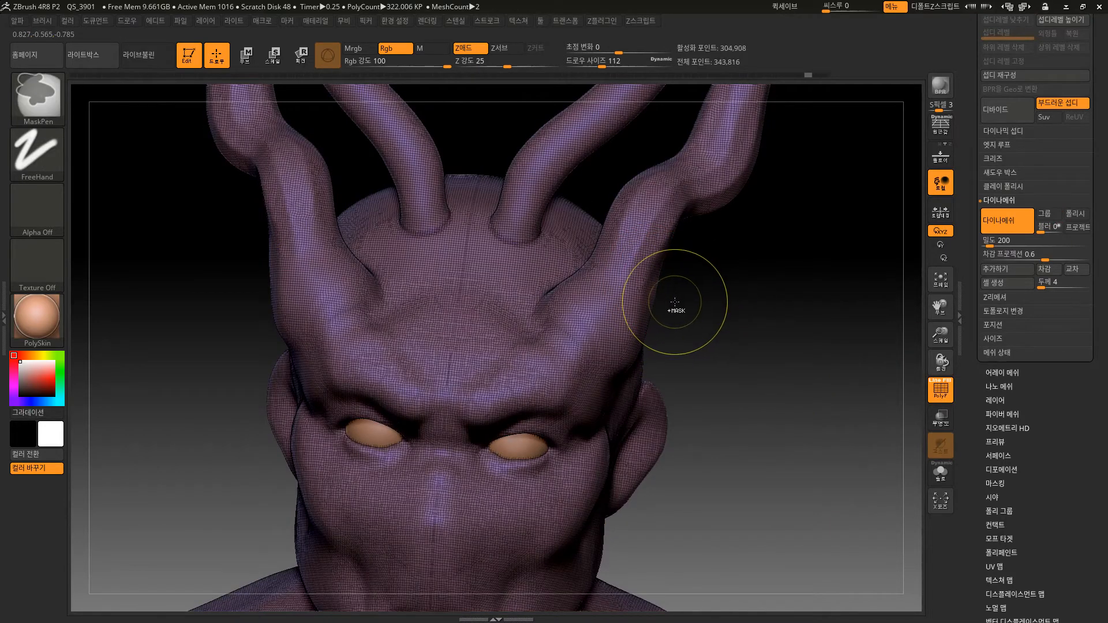
pyautogui.moveTo(747, 282)
pyautogui.mouseDown()
pyautogui.moveTo(797, 303)
pyautogui.moveTo(804, 279)
pyautogui.moveTo(777, 254)
pyautogui.moveTo(714, 289)
pyautogui.mouseUp()
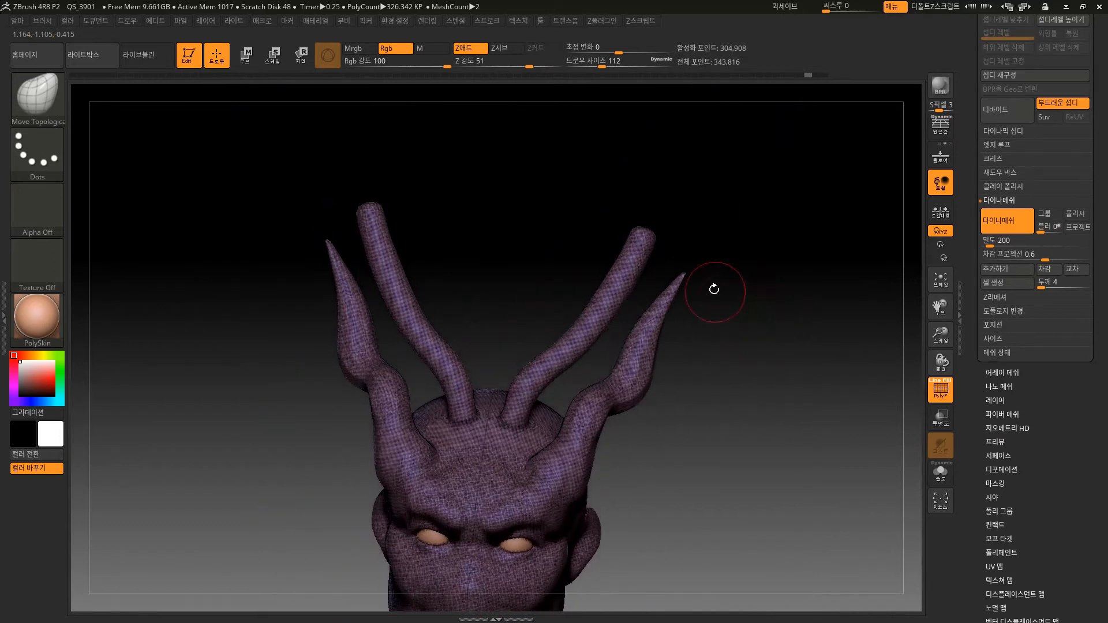
pyautogui.keyDown('ctrl'); pyautogui.moveTo(678, 228); pyautogui.dragTo(642, 296); pyautogui.keyUp('ctrl')
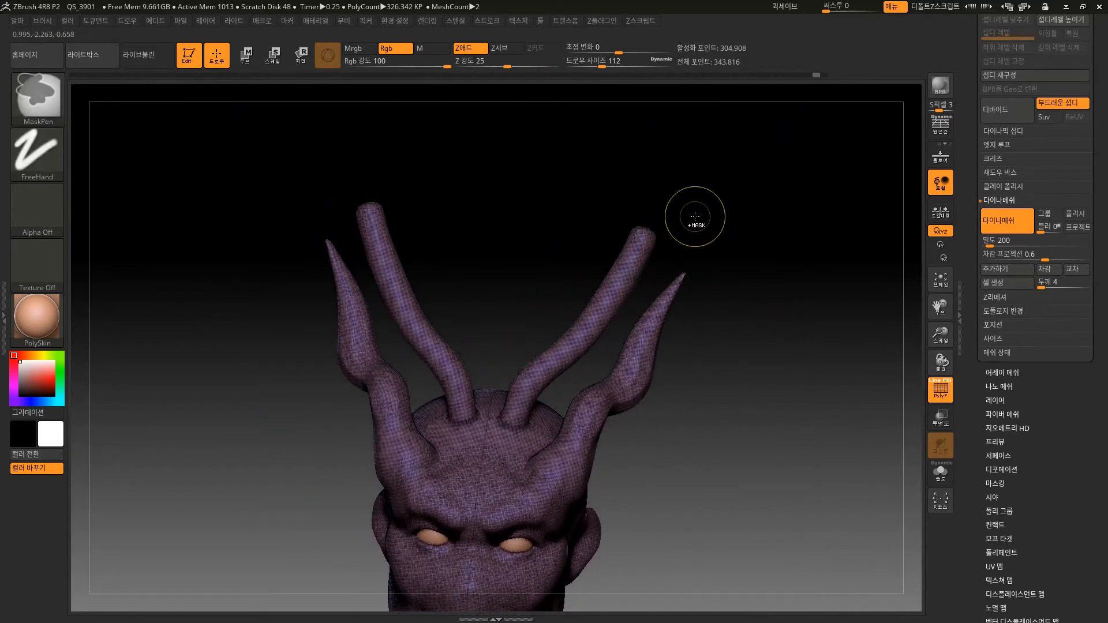
pyautogui.hotkey('ctrl', 'z')
# Hide the polyframe, recompute the DynaMesh at resolution 200 without groups, and smooth the inner horn bases into the head.
pyautogui.moveTo(795, 417)
pyautogui.mouseDown()
pyautogui.moveTo(787, 488)
pyautogui.moveTo(868, 363)
pyautogui.mouseUp()
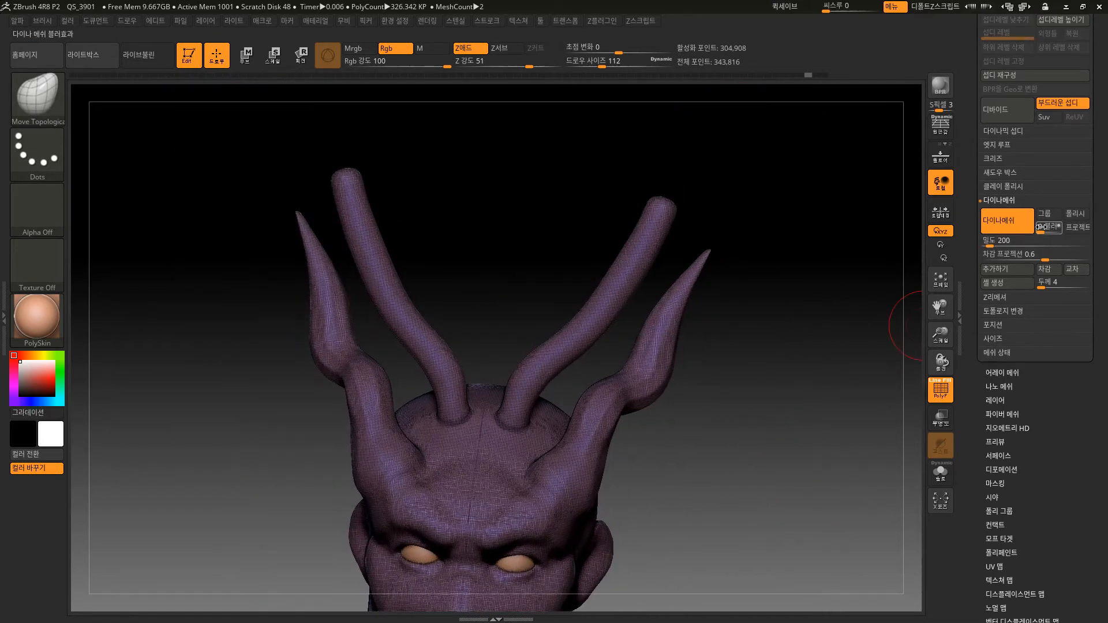
pyautogui.hotkey('shift', 'f')
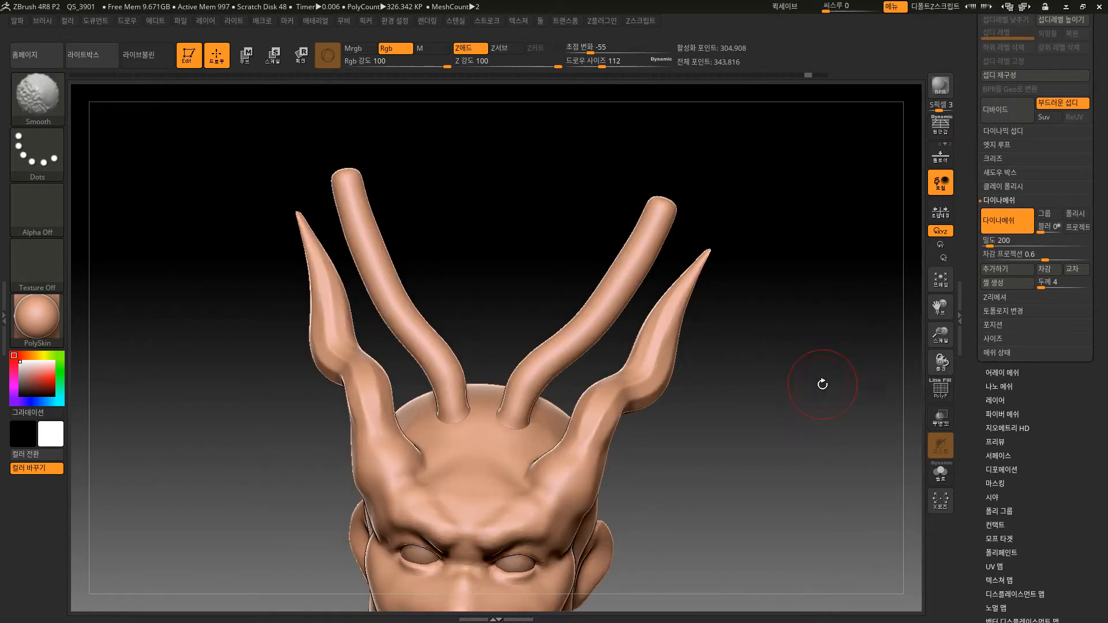
pyautogui.moveTo(823, 384)
pyautogui.keyDown('shift'); pyautogui.mouseDown()
pyautogui.moveTo(807, 460)
pyautogui.moveTo(794, 453)
pyautogui.moveTo(808, 406)
pyautogui.moveTo(739, 373)
pyautogui.moveTo(744, 448)
pyautogui.mouseUp(); pyautogui.keyUp('shift')
pyautogui.press('ctrl')
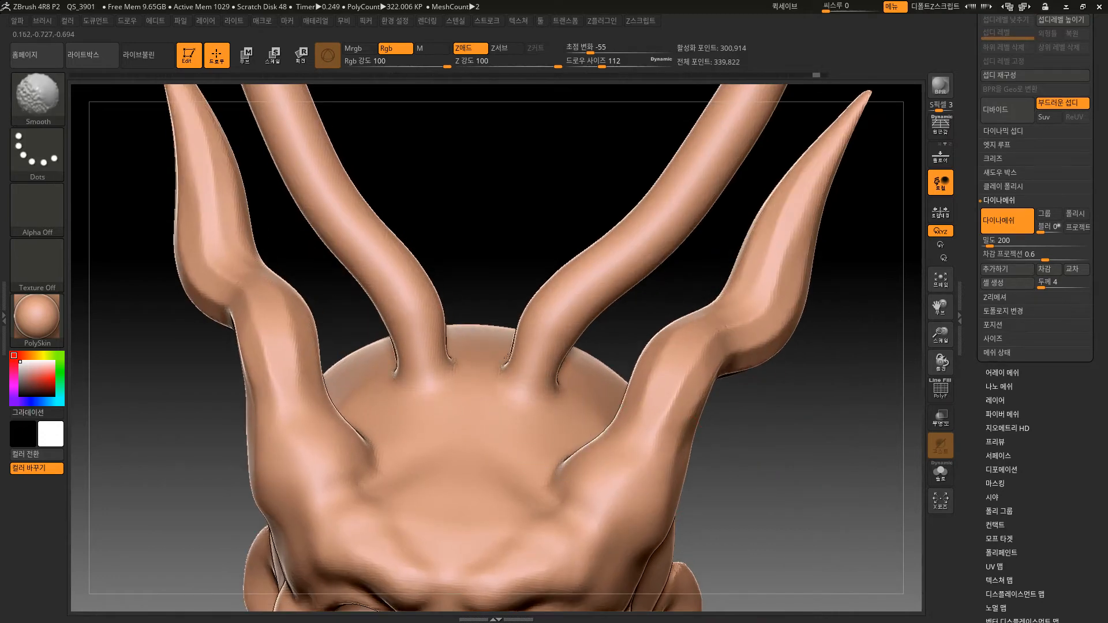
pyautogui.moveTo(517, 237)
pyautogui.mouseDown()
pyautogui.moveTo(529, 329)
pyautogui.moveTo(514, 358)
pyautogui.mouseUp()
# Try isolating a section of the inner horns with a rectangular selection, then show the whole bust again.
pyautogui.moveTo(800, 513); pyautogui.dragTo(782, 403)
pyautogui.keyDown('alt'); pyautogui.moveTo(799, 487); pyautogui.dragTo(747, 421); pyautogui.keyUp('alt')
pyautogui.moveTo(745, 356)
pyautogui.mouseDown()
pyautogui.moveTo(746, 368)
pyautogui.moveTo(747, 338)
pyautogui.moveTo(751, 375)
pyautogui.mouseUp()
pyautogui.keyDown('alt'); pyautogui.moveTo(752, 356); pyautogui.dragTo(743, 409); pyautogui.keyUp('alt')
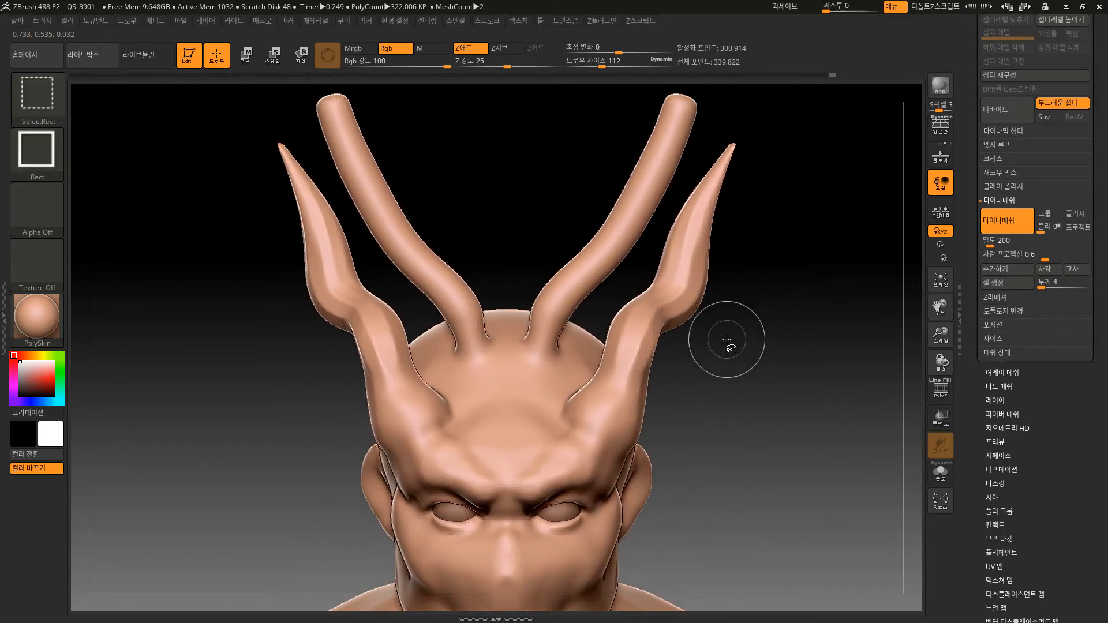
pyautogui.keyDown('ctrl'); pyautogui.keyDown('shift'); pyautogui.click(577, 175); pyautogui.keyUp('shift'); pyautogui.keyUp('ctrl')
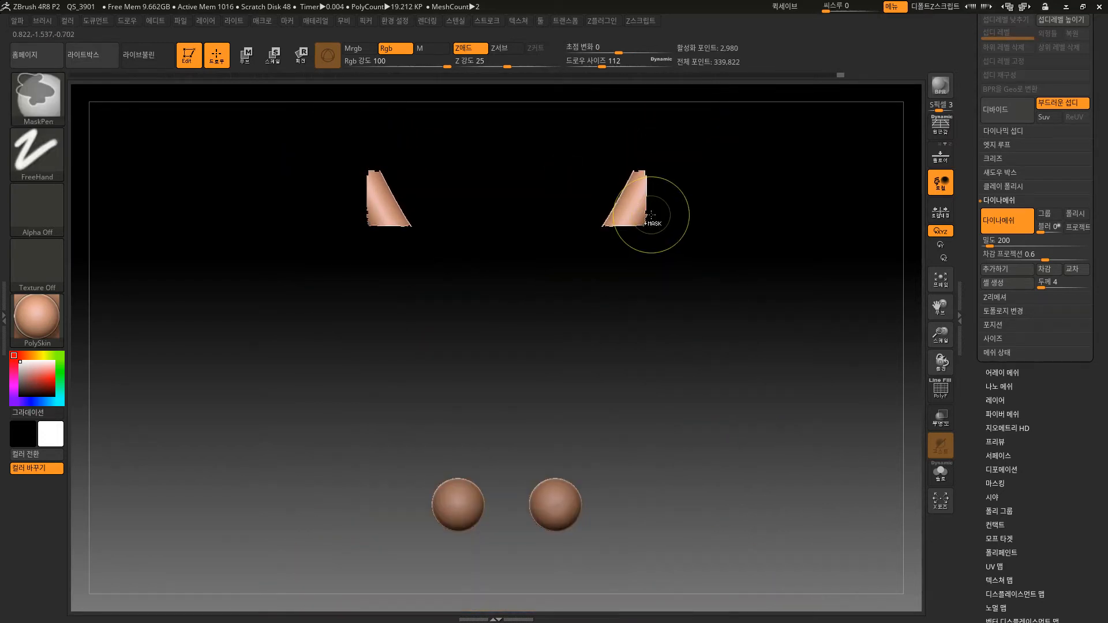
pyautogui.keyDown('ctrl'); pyautogui.keyDown('shift'); pyautogui.click(443, 250); pyautogui.keyUp('shift'); pyautogui.keyUp('ctrl')
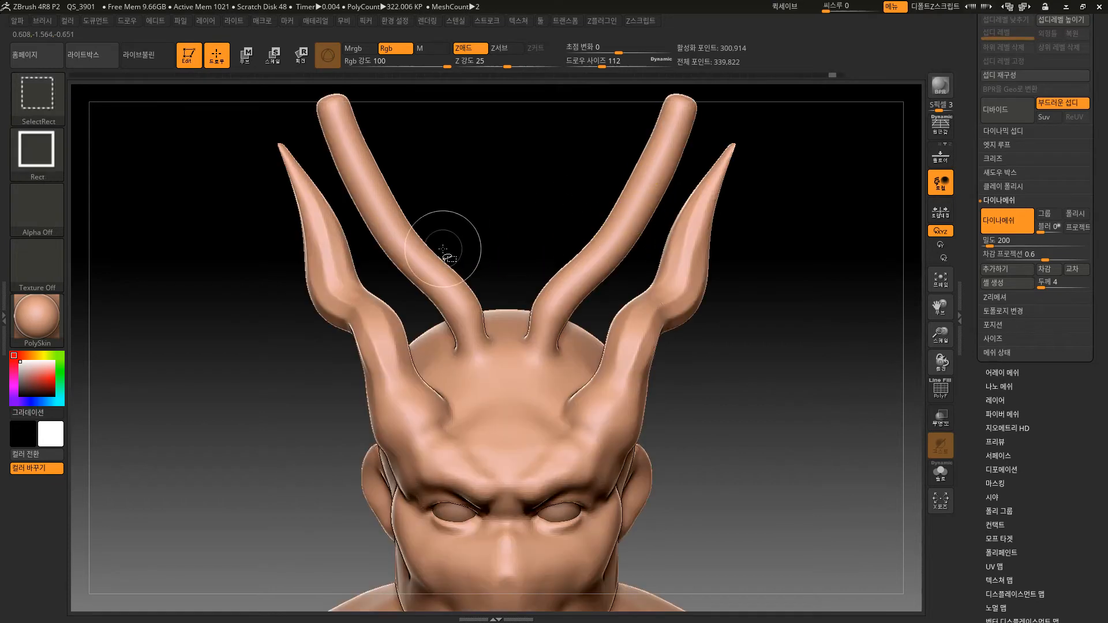
# Switch to the SelectLasso brush and try hiding part of an inner horn with the Curve stroke.
pyautogui.click(48, 91)
pyautogui.click(214, 106)
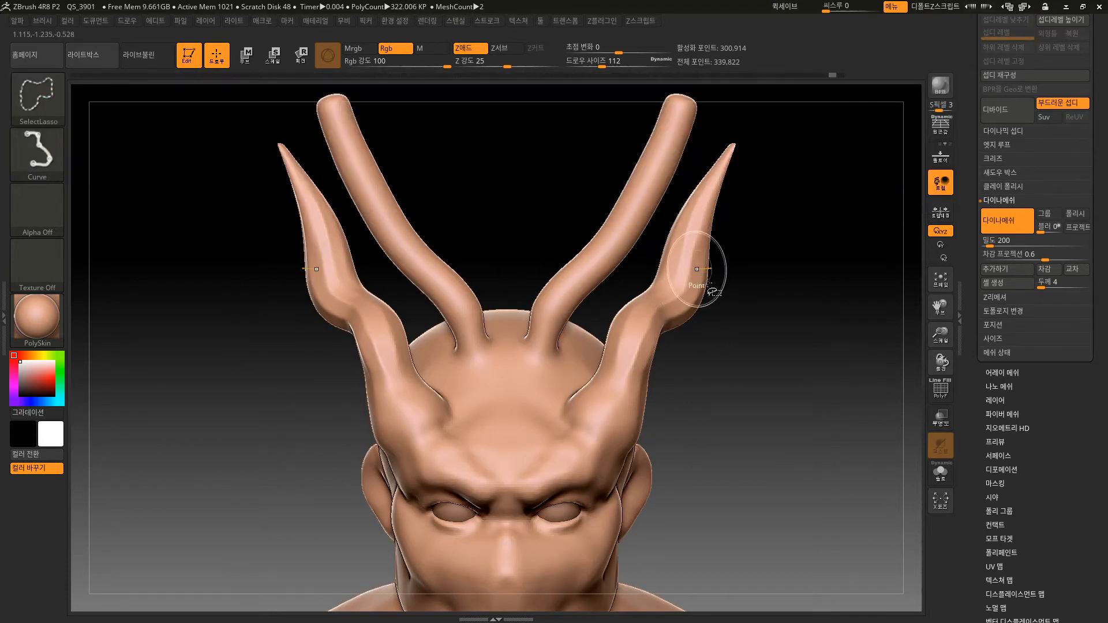
pyautogui.keyDown('alt'); pyautogui.moveTo(784, 250); pyautogui.dragTo(800, 322); pyautogui.keyUp('alt')
pyautogui.keyDown('ctrl'); pyautogui.keyDown('shift'); pyautogui.moveTo(661, 152); pyautogui.dragTo(699, 237); pyautogui.keyUp('shift'); pyautogui.keyUp('ctrl')
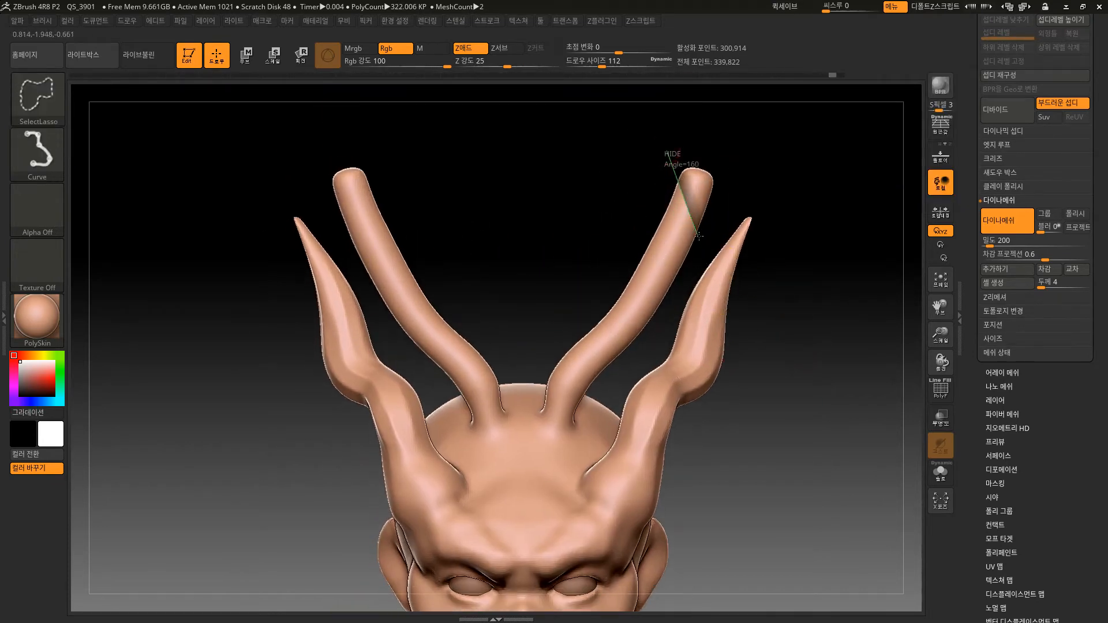
pyautogui.keyDown('ctrl'); pyautogui.keyDown('shift'); pyautogui.moveTo(621, 258); pyautogui.dragTo(328, 280); pyautogui.keyUp('shift'); pyautogui.keyUp('ctrl')
pyautogui.hotkey('ctrl', 'z')
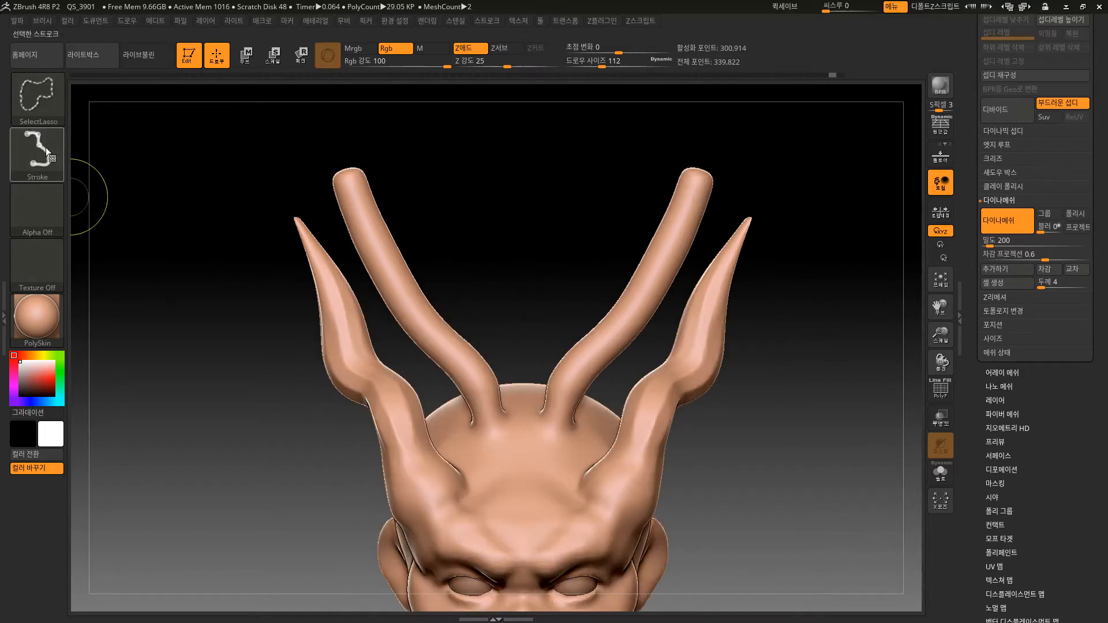
# Set the selection stroke to Lasso and hide both inner horns down to short stubs above the scalp.
pyautogui.click(38, 156)
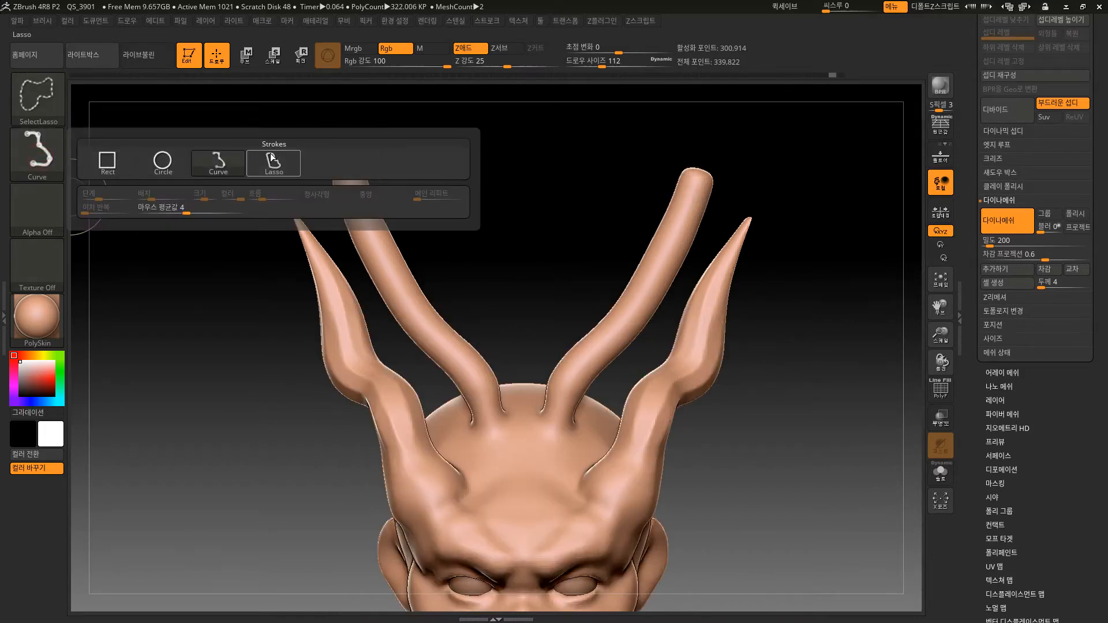
pyautogui.moveTo(673, 143)
pyautogui.keyDown('ctrl'); pyautogui.keyDown('shift'); pyautogui.mouseDown()
pyautogui.moveTo(604, 266)
pyautogui.moveTo(713, 182)
pyautogui.moveTo(692, 139)
pyautogui.moveTo(614, 249)
pyautogui.moveTo(604, 344)
pyautogui.moveTo(652, 335)
pyautogui.moveTo(725, 153)
pyautogui.moveTo(647, 167)
pyautogui.mouseUp(); pyautogui.keyUp('shift'); pyautogui.keyUp('ctrl')
pyautogui.keyDown('ctrl'); pyautogui.keyDown('shift'); pyautogui.click(809, 164); pyautogui.keyUp('shift'); pyautogui.keyUp('ctrl')
pyautogui.moveTo(613, 279); pyautogui.dragTo(604, 248)
pyautogui.keyDown('alt'); pyautogui.moveTo(598, 247); pyautogui.dragTo(612, 309); pyautogui.keyUp('alt')
pyautogui.keyDown('alt'); pyautogui.moveTo(579, 250); pyautogui.dragTo(539, 341); pyautogui.keyUp('alt')
pyautogui.moveTo(525, 412)
pyautogui.keyDown('ctrl'); pyautogui.keyDown('shift'); pyautogui.mouseDown()
pyautogui.moveTo(572, 425)
pyautogui.moveTo(612, 341)
pyautogui.moveTo(685, 254)
pyautogui.moveTo(600, 241)
pyautogui.moveTo(618, 282)
pyautogui.mouseUp(); pyautogui.keyUp('shift'); pyautogui.keyUp('ctrl')
pyautogui.moveTo(601, 335)
pyautogui.keyDown('alt'); pyautogui.mouseDown()
pyautogui.moveTo(616, 384)
pyautogui.moveTo(638, 358)
pyautogui.moveTo(556, 335)
pyautogui.moveTo(595, 328)
pyautogui.mouseUp(); pyautogui.keyUp('alt')
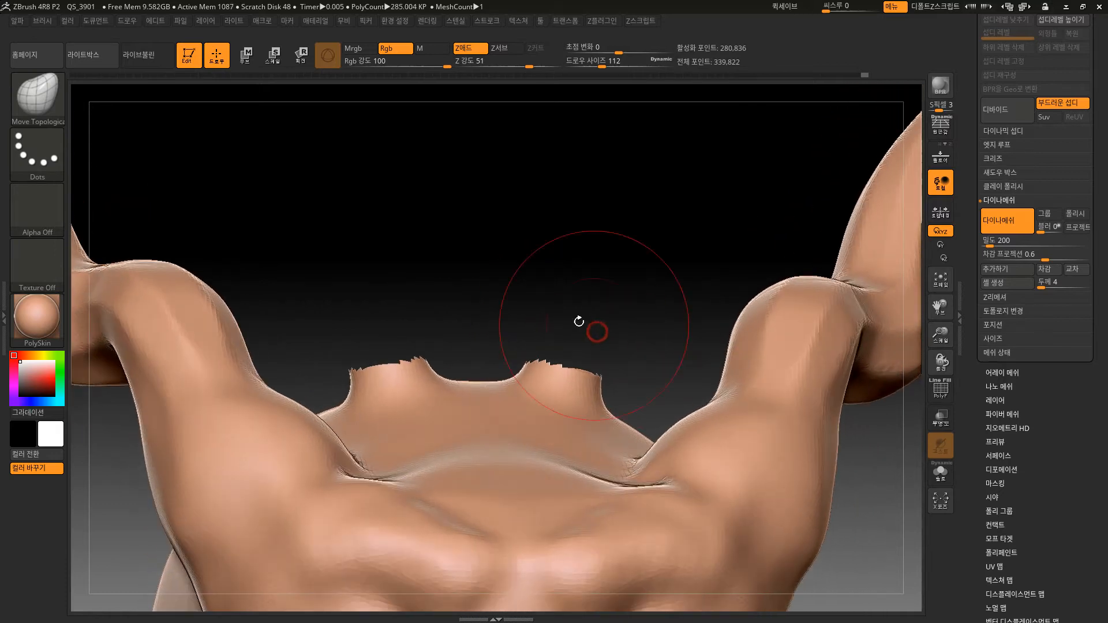
# Hide the remaining inner horn stubs and their bases with lasso selections around the scalp.
pyautogui.hotkey('ctrl', 'shift')
pyautogui.moveTo(541, 395)
pyautogui.keyDown('ctrl'); pyautogui.keyDown('alt'); pyautogui.keyDown('shift'); pyautogui.mouseDown()
pyautogui.moveTo(625, 390)
pyautogui.moveTo(568, 308)
pyautogui.mouseUp(); pyautogui.keyUp('shift'); pyautogui.keyUp('alt'); pyautogui.keyUp('ctrl')
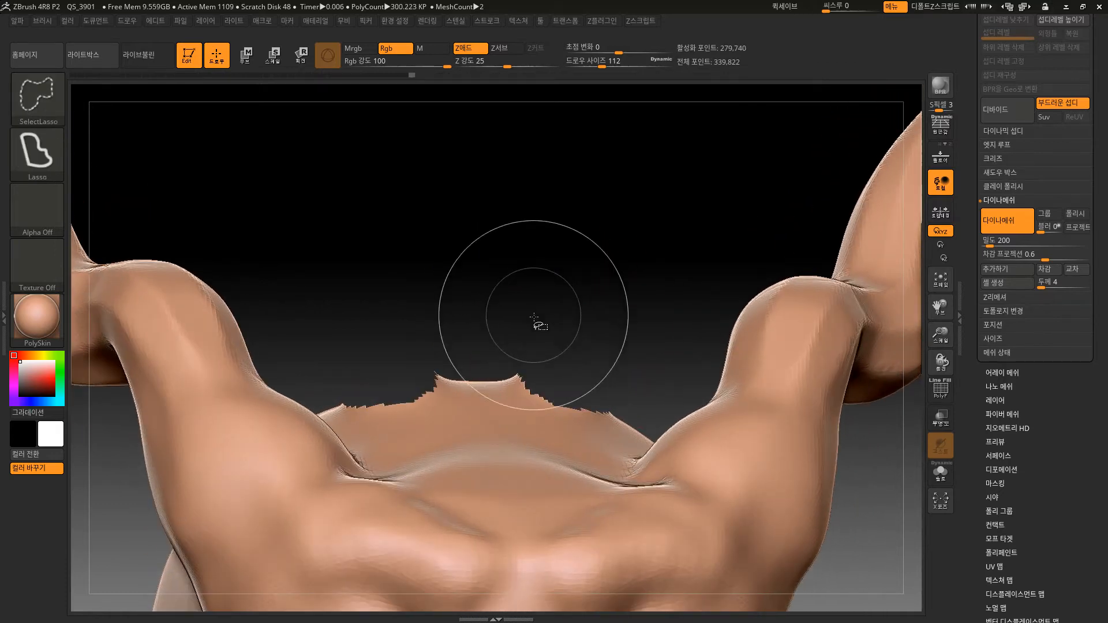
pyautogui.keyDown('ctrl'); pyautogui.keyDown('shift'); pyautogui.moveTo(507, 350); pyautogui.dragTo(524, 398); pyautogui.keyUp('shift'); pyautogui.keyUp('ctrl')
pyautogui.keyDown('ctrl'); pyautogui.keyDown('alt'); pyautogui.keyDown('shift'); pyautogui.moveTo(579, 360); pyautogui.dragTo(569, 323); pyautogui.keyUp('shift'); pyautogui.keyUp('alt'); pyautogui.keyUp('ctrl')
pyautogui.moveTo(618, 250)
pyautogui.mouseDown()
pyautogui.moveTo(642, 389)
pyautogui.moveTo(658, 387)
pyautogui.mouseUp()
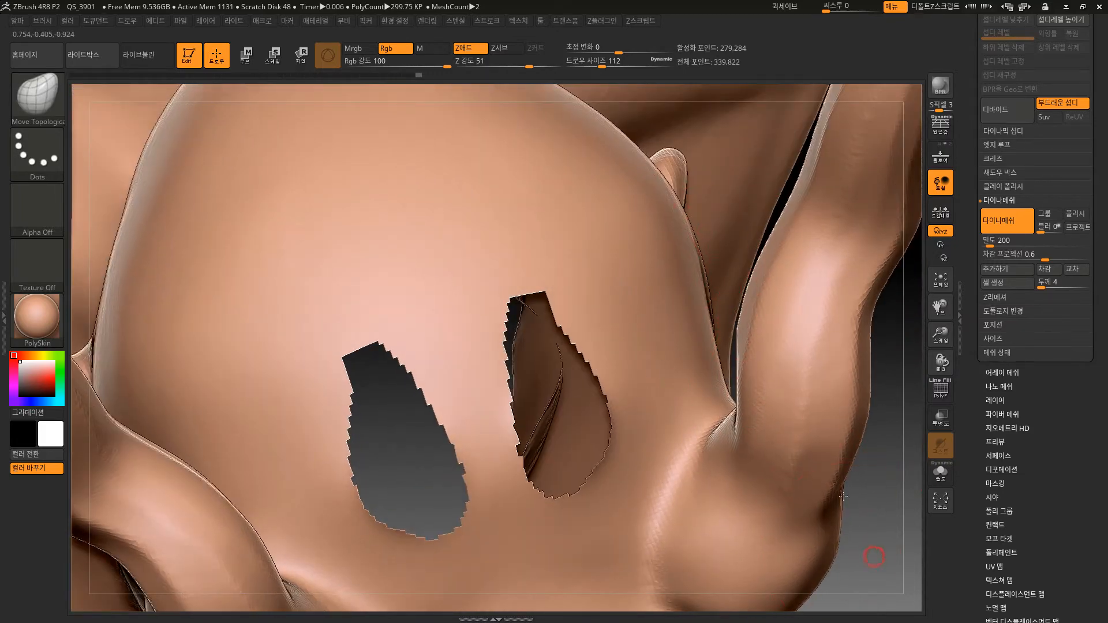
# Give the visible bust its own polygroup, turn on the polyframe, and show the hidden inner horns again.
pyautogui.press('f')
pyautogui.keyDown('shift'); pyautogui.moveTo(866, 549); pyautogui.dragTo(767, 376); pyautogui.keyUp('shift')
pyautogui.moveTo(770, 464)
pyautogui.keyDown('alt'); pyautogui.mouseDown()
pyautogui.moveTo(787, 508)
pyautogui.moveTo(784, 426)
pyautogui.moveTo(782, 462)
pyautogui.mouseUp(); pyautogui.keyUp('alt')
pyautogui.moveTo(1051, 509); pyautogui.dragTo(1052, 440)
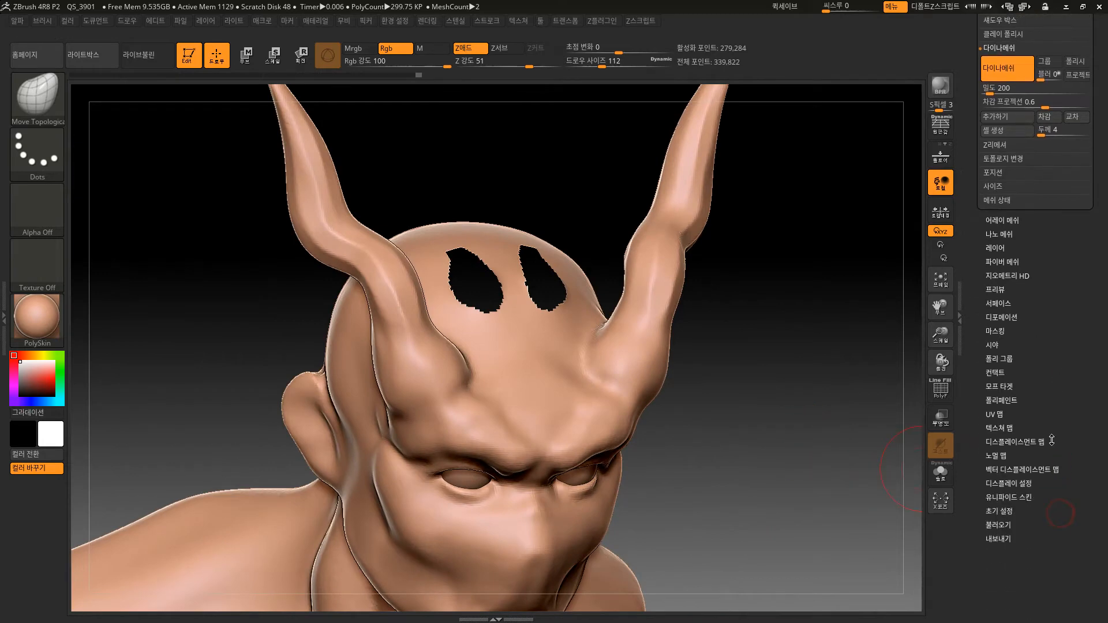
pyautogui.press('ctrl')
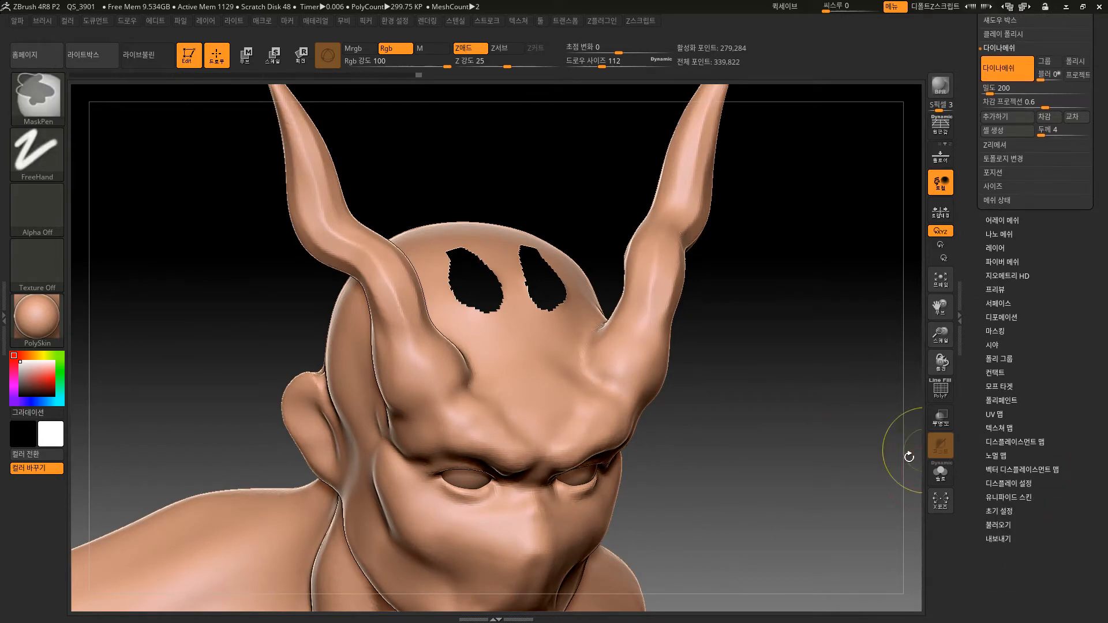
pyautogui.hotkey('shift', 'f')
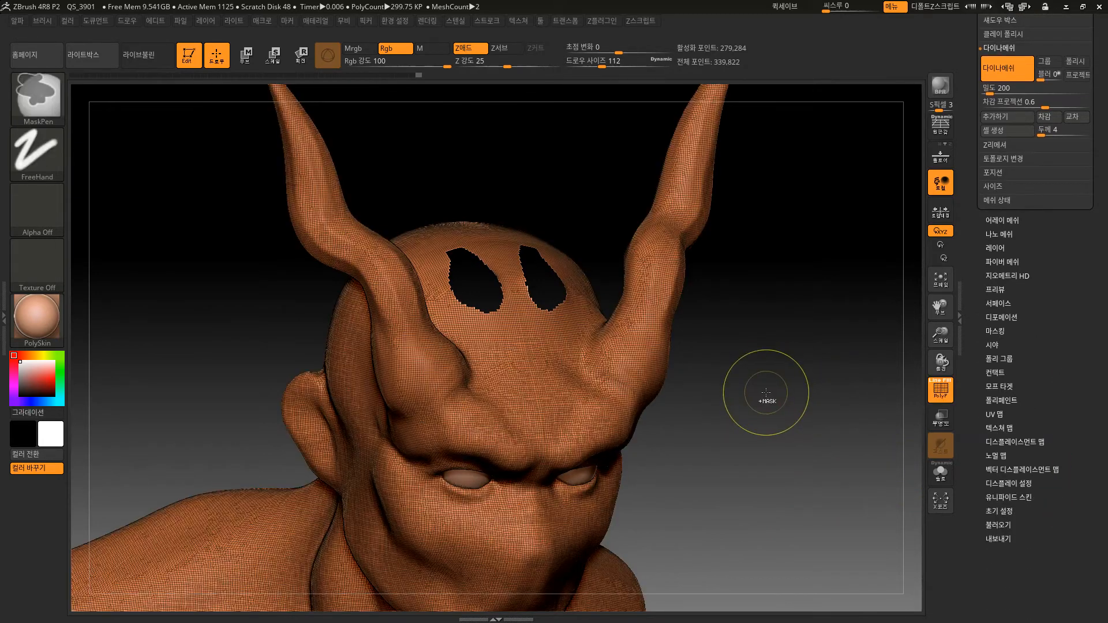
pyautogui.moveTo(767, 383); pyautogui.dragTo(829, 406)
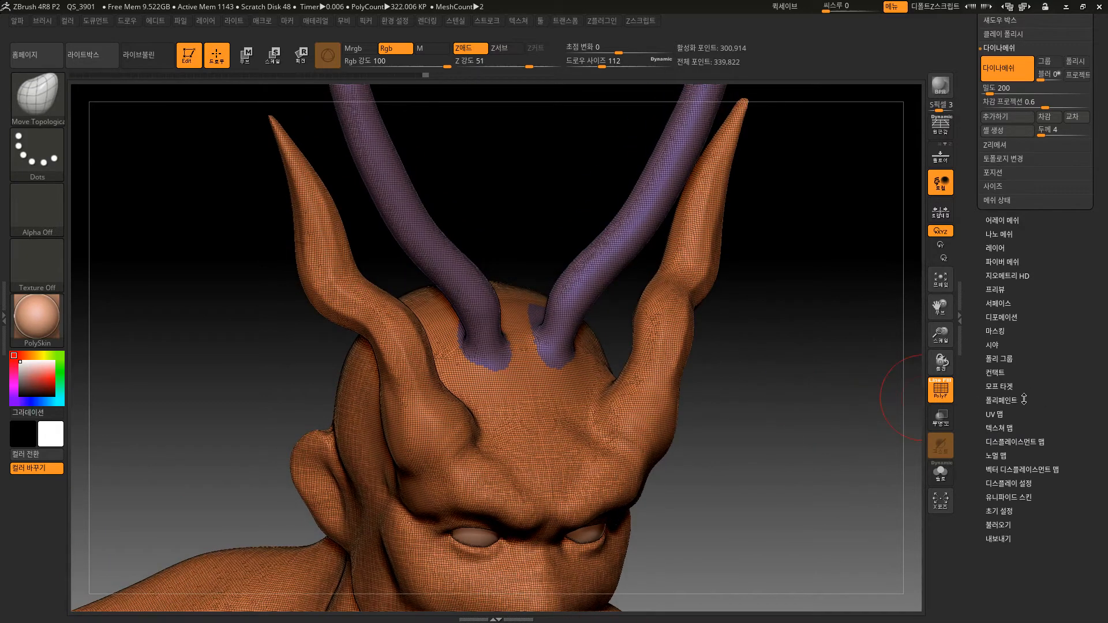
# Open the Polygroups options, isolate the inner horns' polygroup, and invert the visibility to hide the horns instead.
pyautogui.click(1004, 359)
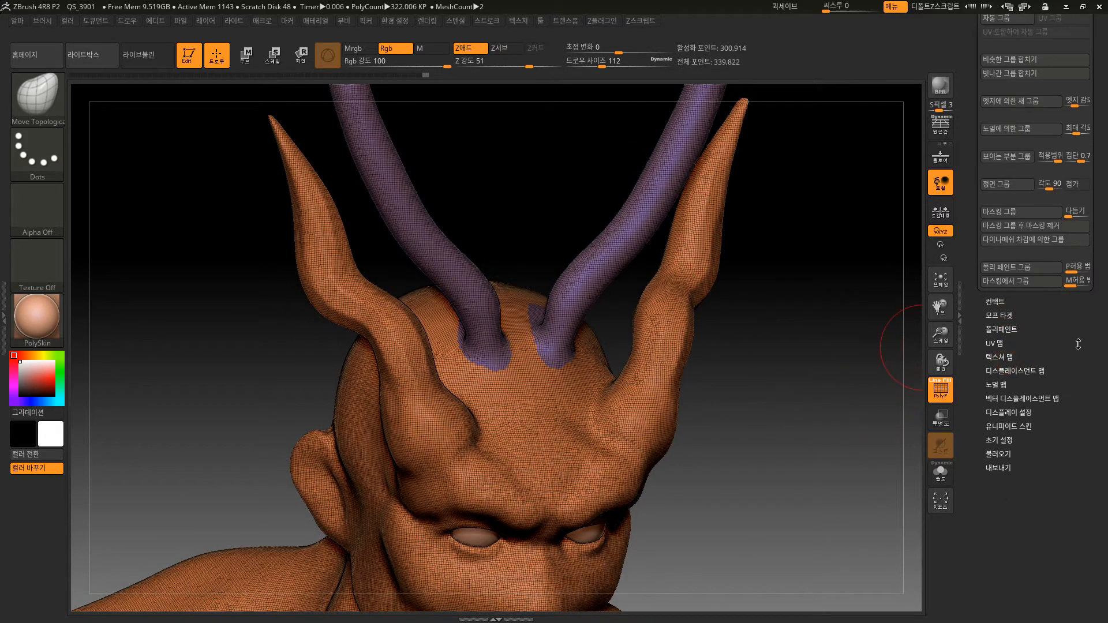
pyautogui.moveTo(1078, 345); pyautogui.dragTo(1017, 420)
pyautogui.keyDown('alt'); pyautogui.moveTo(818, 335); pyautogui.dragTo(826, 415); pyautogui.keyUp('alt')
pyautogui.keyDown('ctrl'); pyautogui.keyDown('shift'); pyautogui.click(645, 291); pyautogui.keyUp('shift'); pyautogui.keyUp('ctrl')
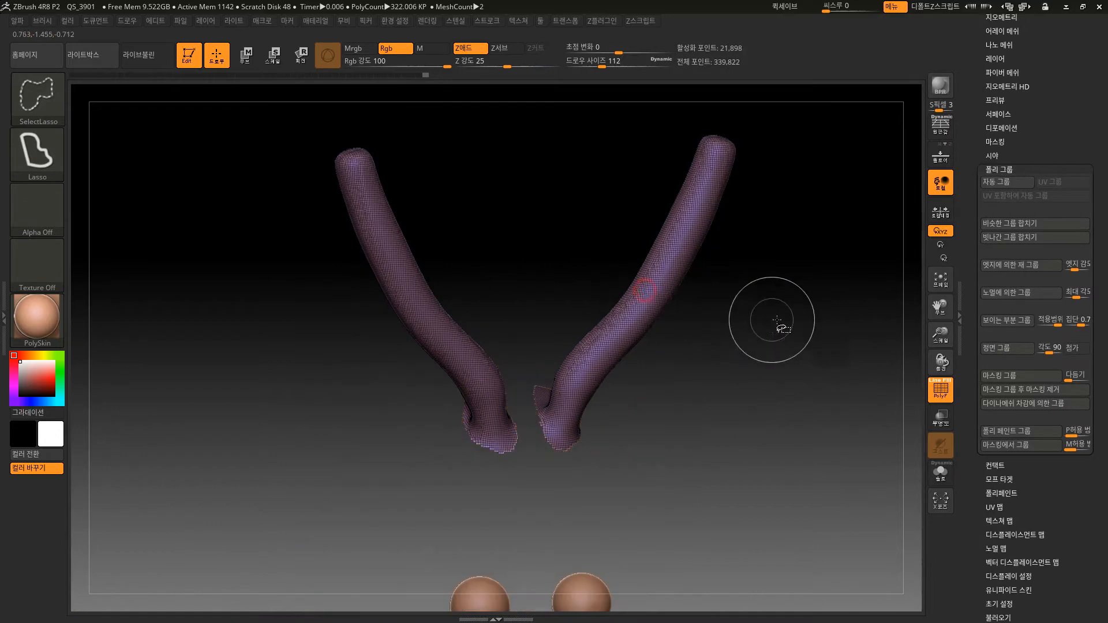
pyautogui.keyDown('ctrl'); pyautogui.keyDown('shift'); pyautogui.click(804, 348); pyautogui.keyUp('shift'); pyautogui.keyUp('ctrl')
# Open the Modify Topology options in the bust's geometry settings, show the whole bust again, and hide the polyframe.
pyautogui.scroll(5, 1018, 233)
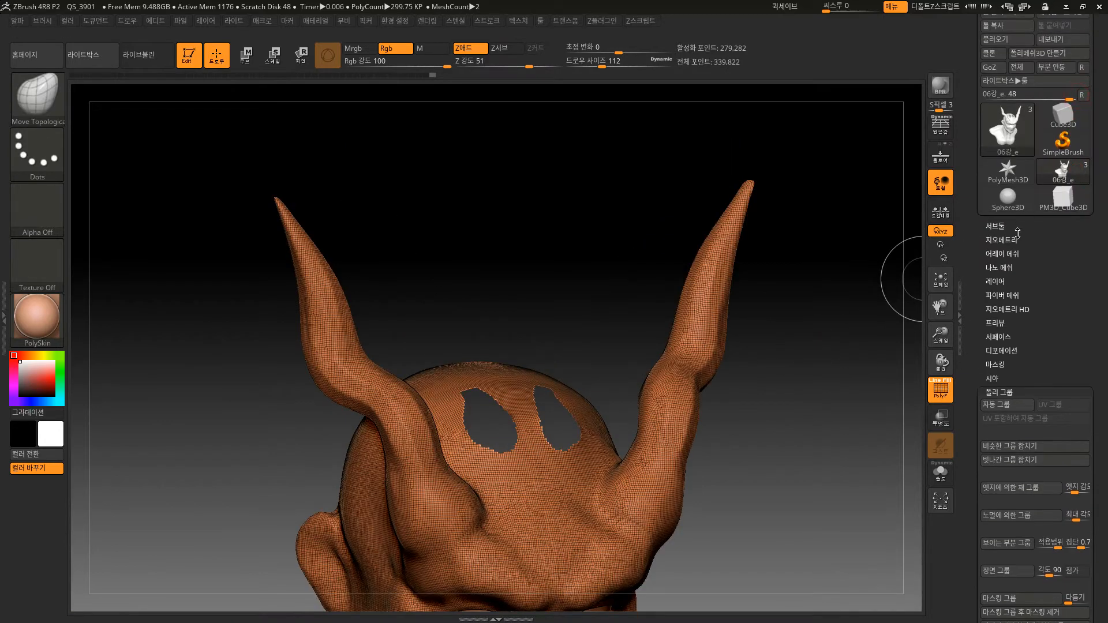
pyautogui.click(1008, 240)
pyautogui.click(1003, 544)
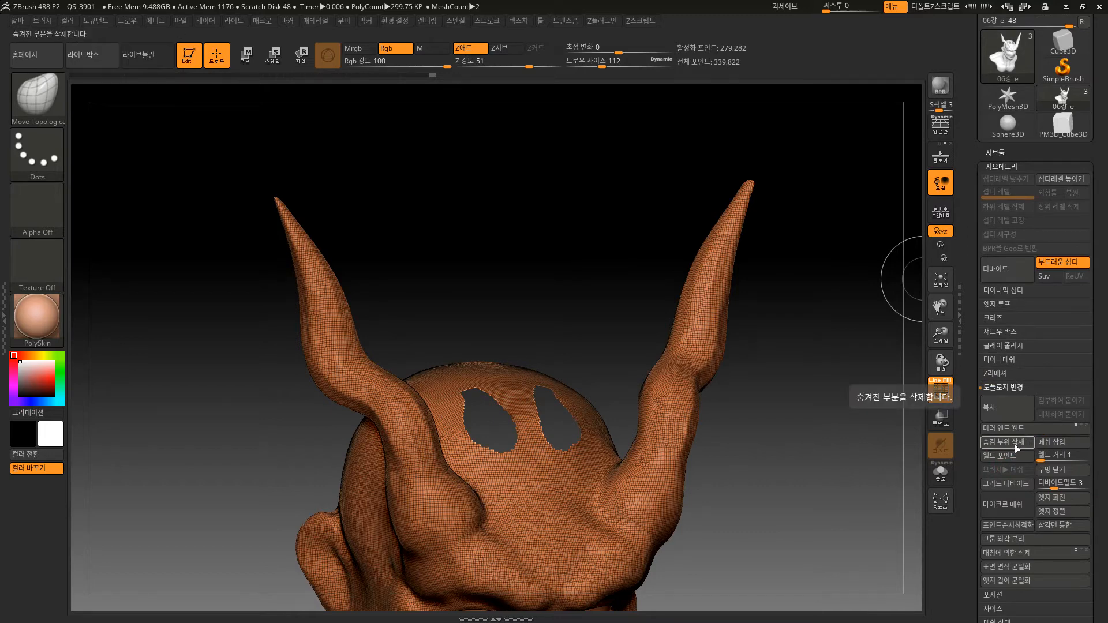
pyautogui.moveTo(816, 478)
pyautogui.keyDown('ctrl'); pyautogui.keyDown('shift'); pyautogui.mouseDown()
pyautogui.moveTo(816, 448)
pyautogui.moveTo(816, 476)
pyautogui.moveTo(823, 462)
pyautogui.moveTo(809, 470)
pyautogui.moveTo(811, 495)
pyautogui.moveTo(787, 441)
pyautogui.mouseUp(); pyautogui.keyUp('shift'); pyautogui.keyUp('ctrl')
pyautogui.keyDown('ctrl'); pyautogui.keyDown('shift'); pyautogui.click(813, 456); pyautogui.keyUp('shift'); pyautogui.keyUp('ctrl')
pyautogui.hotkey('shift', 'f')
# Switch from the SelectLasso brush to the ClipCurve brush.
pyautogui.keyDown('ctrl'); pyautogui.keyDown('shift'); pyautogui.click(46, 101); pyautogui.keyUp('shift'); pyautogui.keyUp('ctrl')
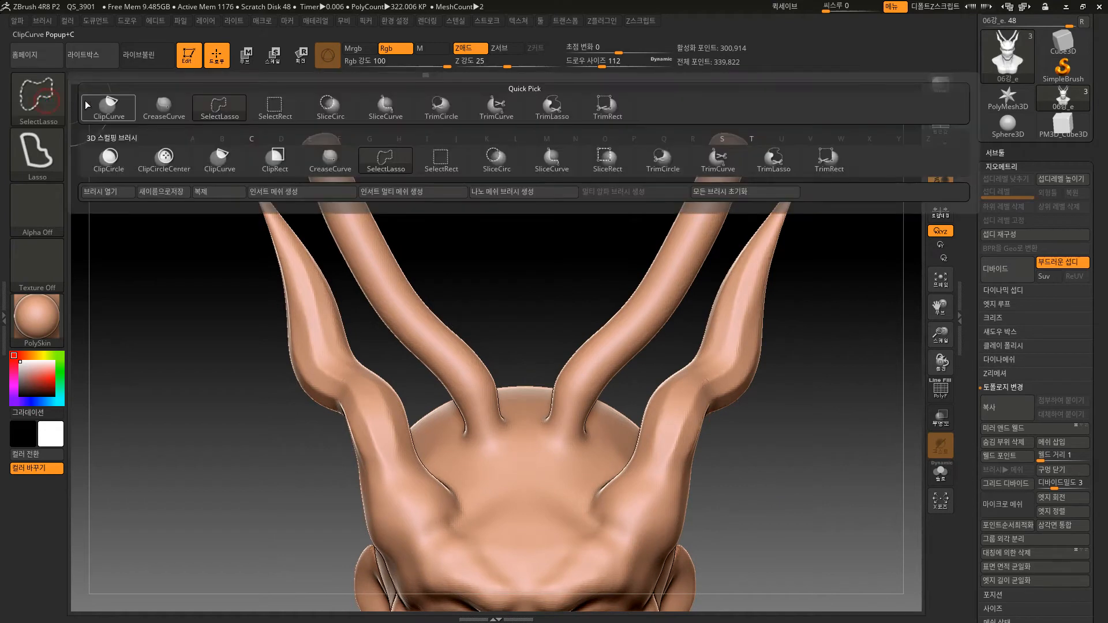
pyautogui.click(220, 160)
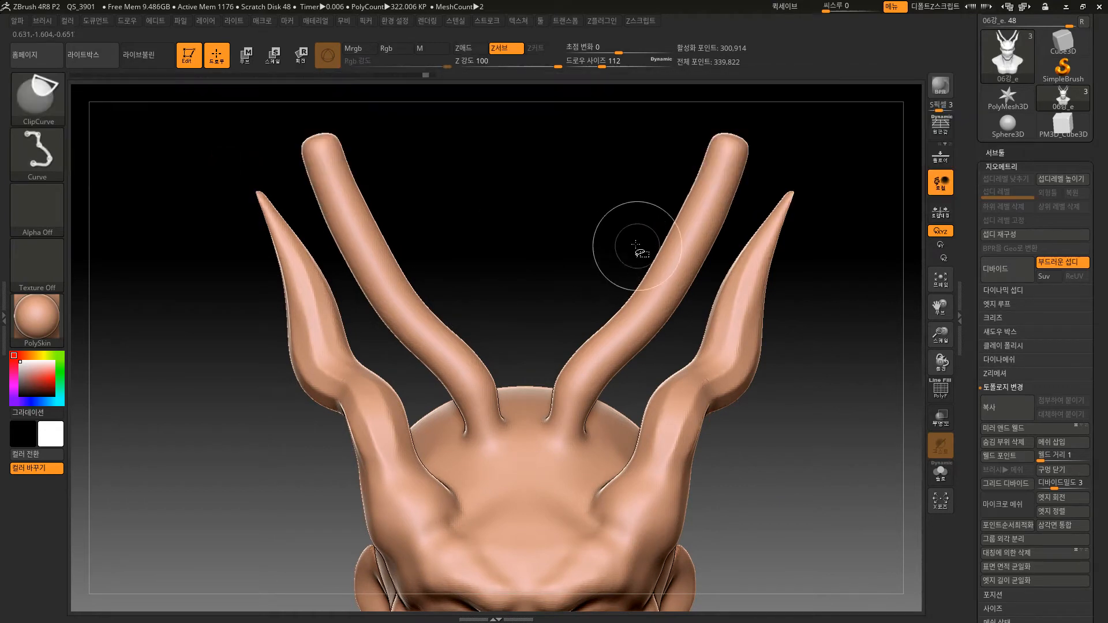
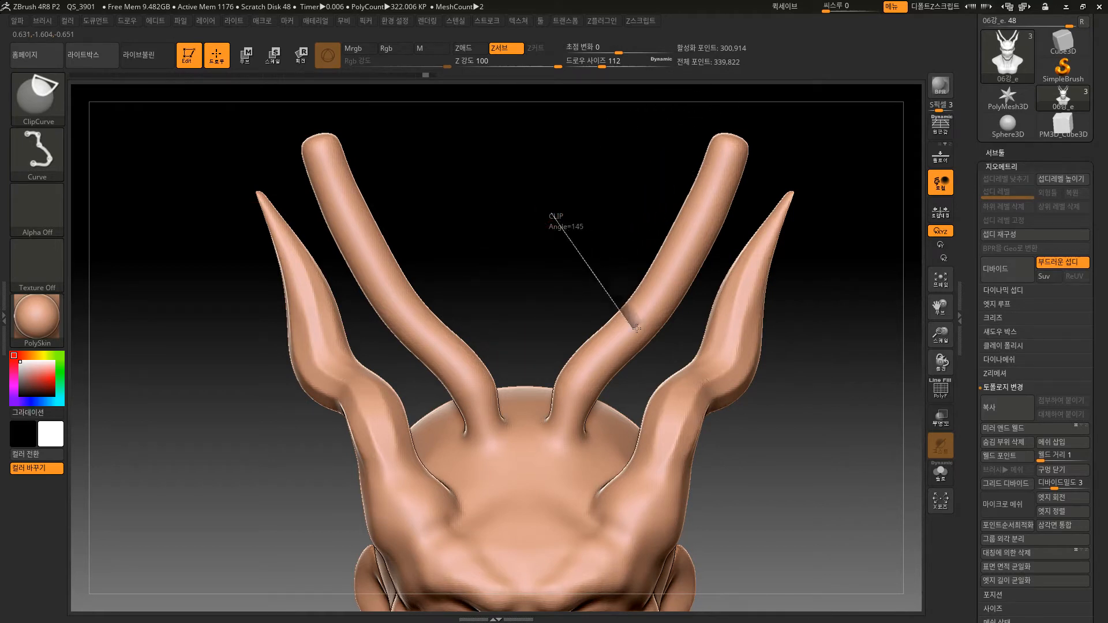
# Test the ClipCurve brush with two slanted cuts across the horns, undo the first, and examine the second cut from above.
pyautogui.keyDown('ctrl'); pyautogui.keyDown('shift'); pyautogui.moveTo(636, 328); pyautogui.dragTo(633, 394); pyautogui.keyUp('shift'); pyautogui.keyUp('ctrl')
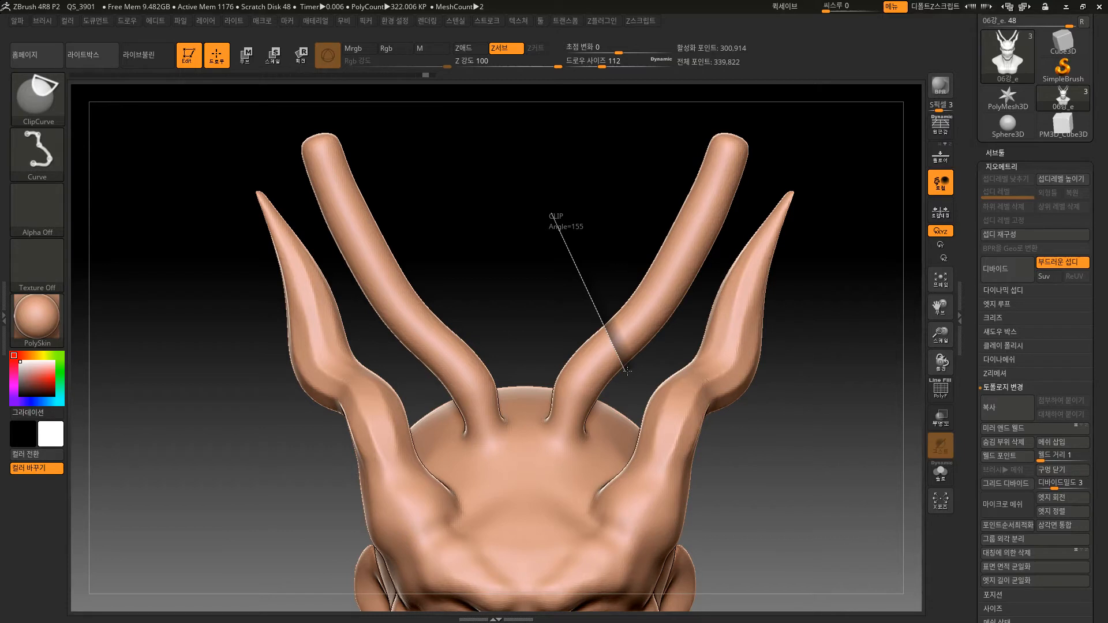
pyautogui.keyDown('ctrl'); pyautogui.keyDown('shift'); pyautogui.moveTo(631, 377); pyautogui.dragTo(635, 372); pyautogui.keyUp('shift'); pyautogui.keyUp('ctrl')
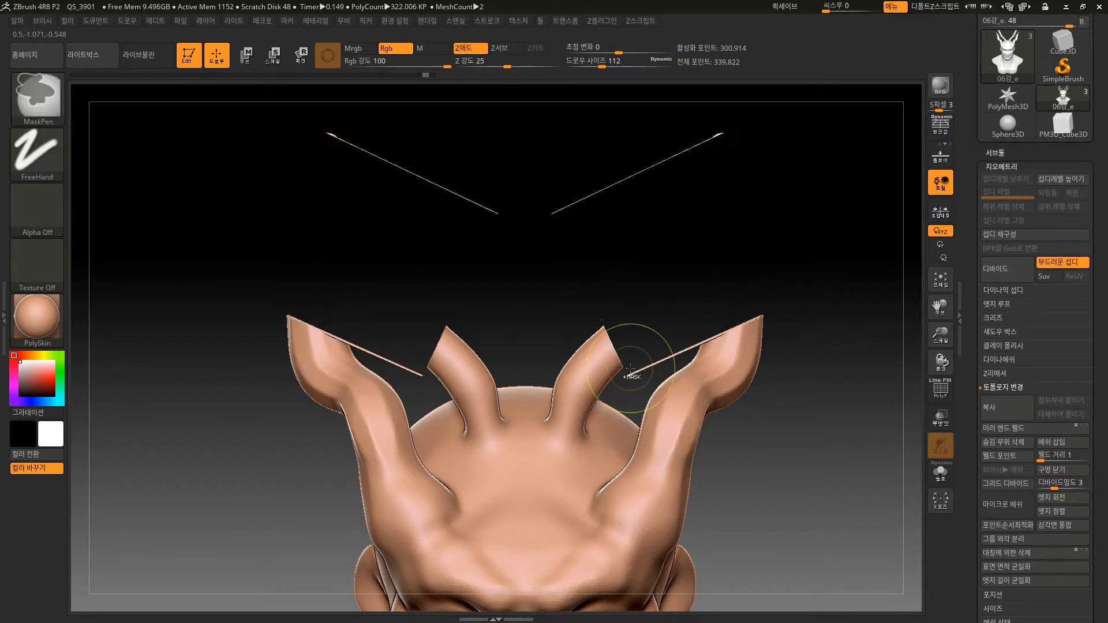
pyautogui.hotkey('ctrl', 'z')
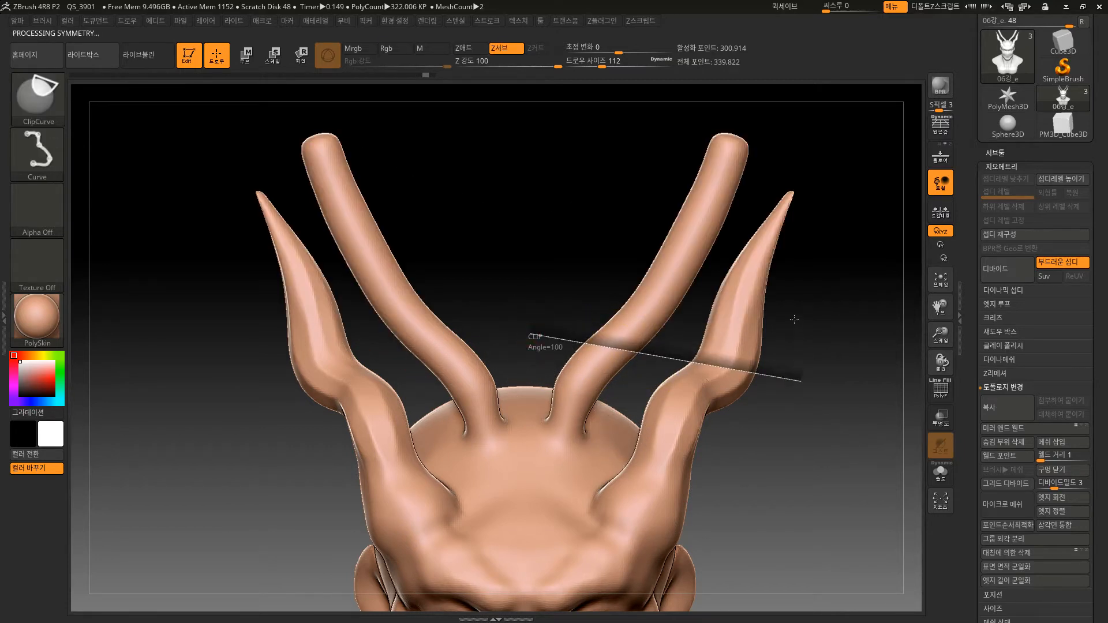
pyautogui.moveTo(778, 239); pyautogui.dragTo(773, 324)
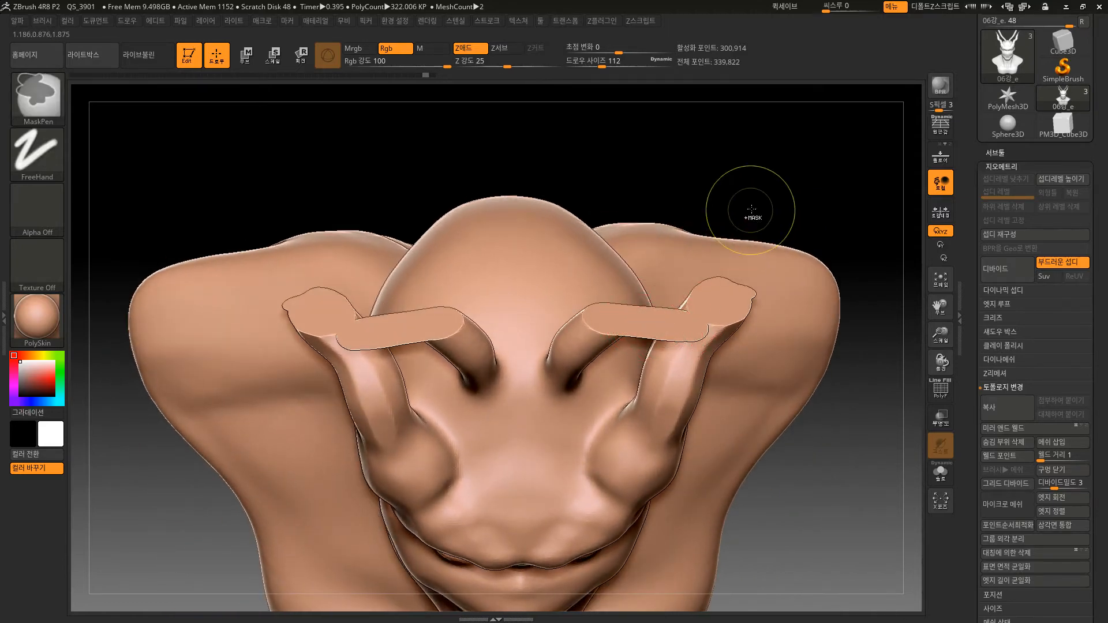
pyautogui.moveTo(742, 202); pyautogui.dragTo(830, 231)
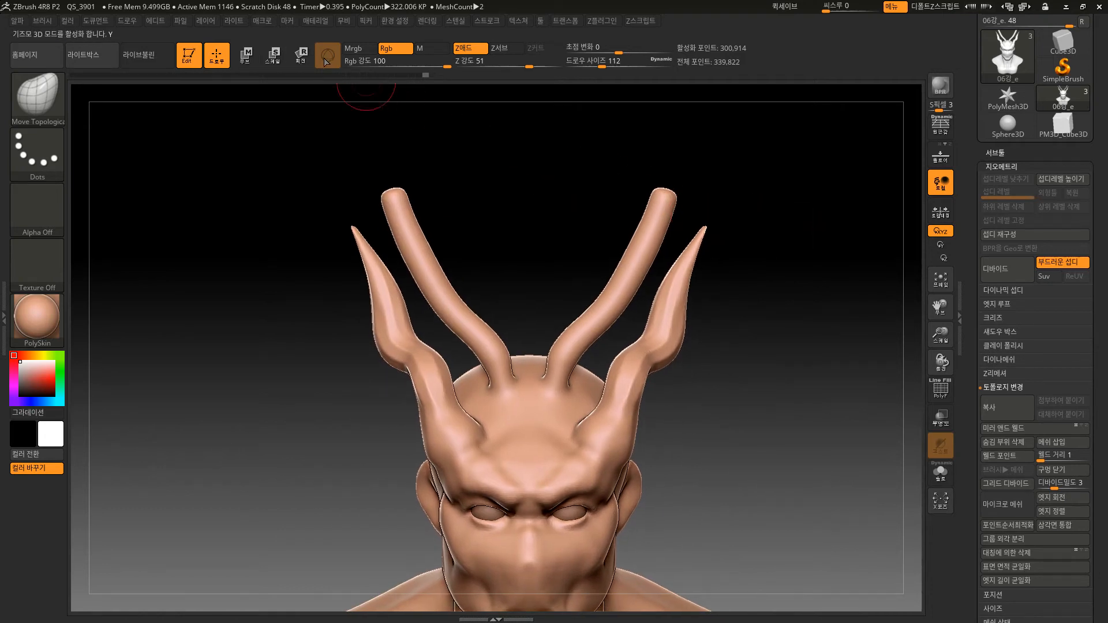
# Switch to Move mode with Gizmo 3D turned off and draw transpose lines from the head along the right inner horn.
pyautogui.click(243, 60)
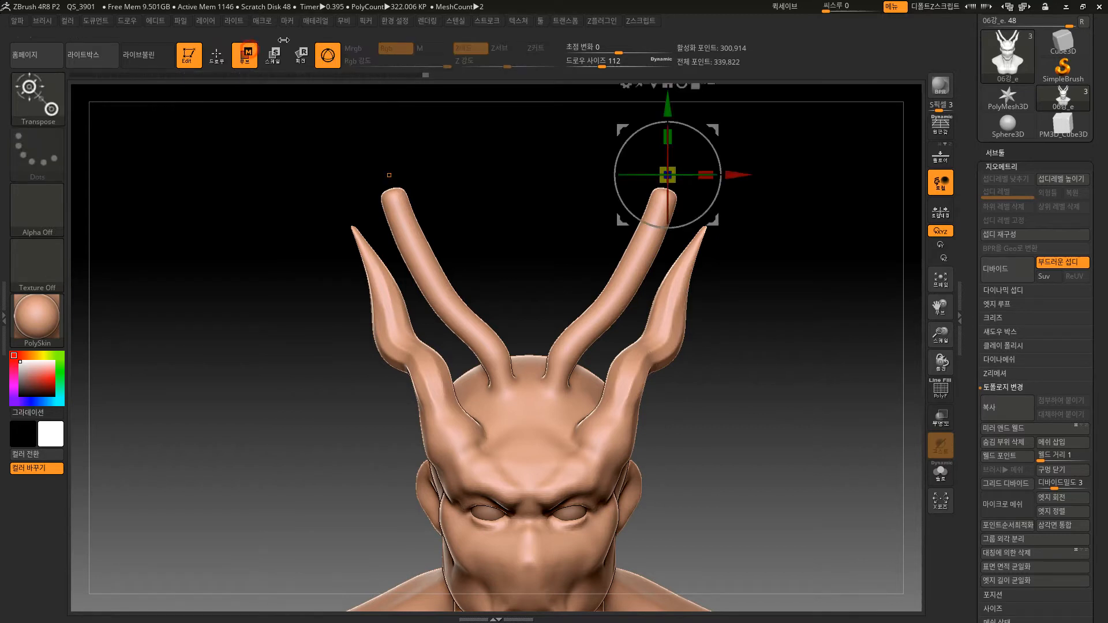
pyautogui.click(329, 58)
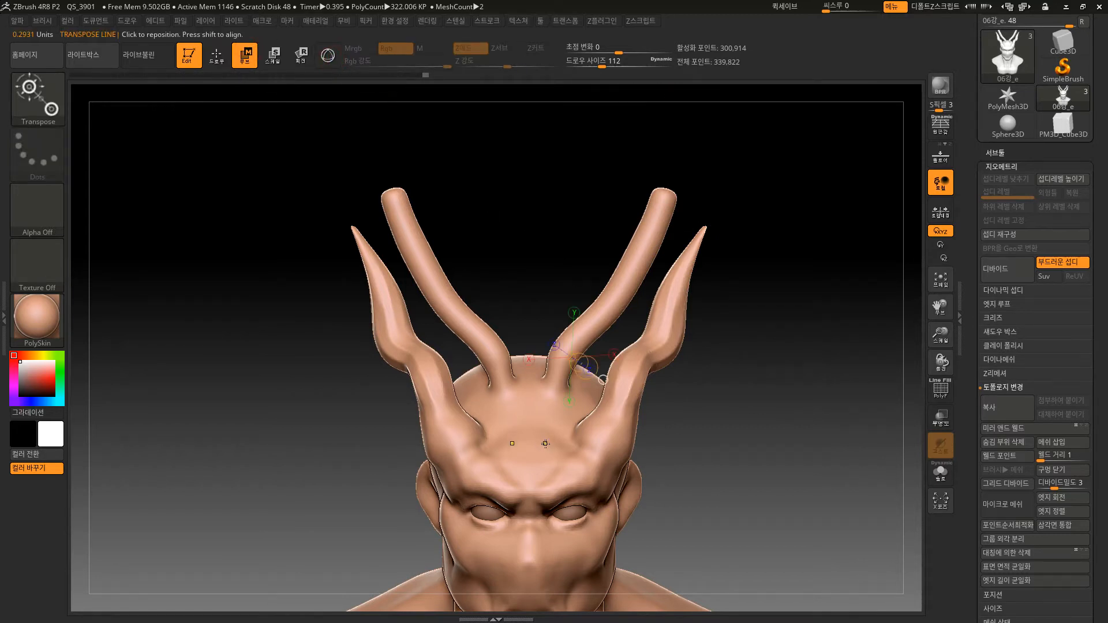
pyautogui.keyDown('ctrl'); pyautogui.moveTo(546, 444); pyautogui.dragTo(668, 215); pyautogui.keyUp('ctrl')
pyautogui.hotkey('ctrl', 'z')
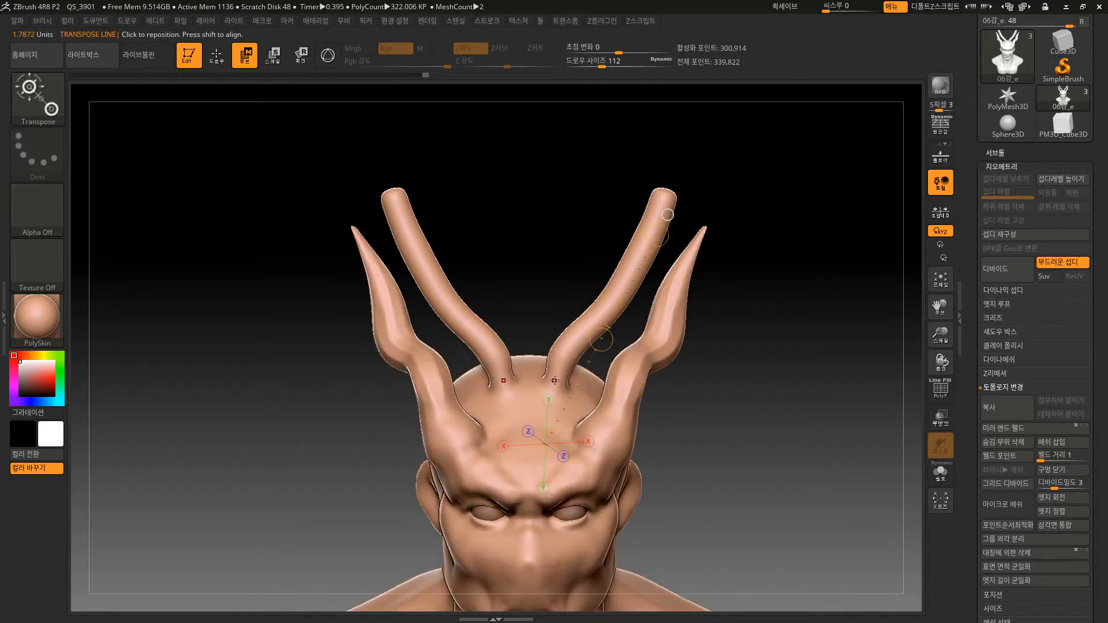
pyautogui.moveTo(555, 381); pyautogui.dragTo(698, 147)
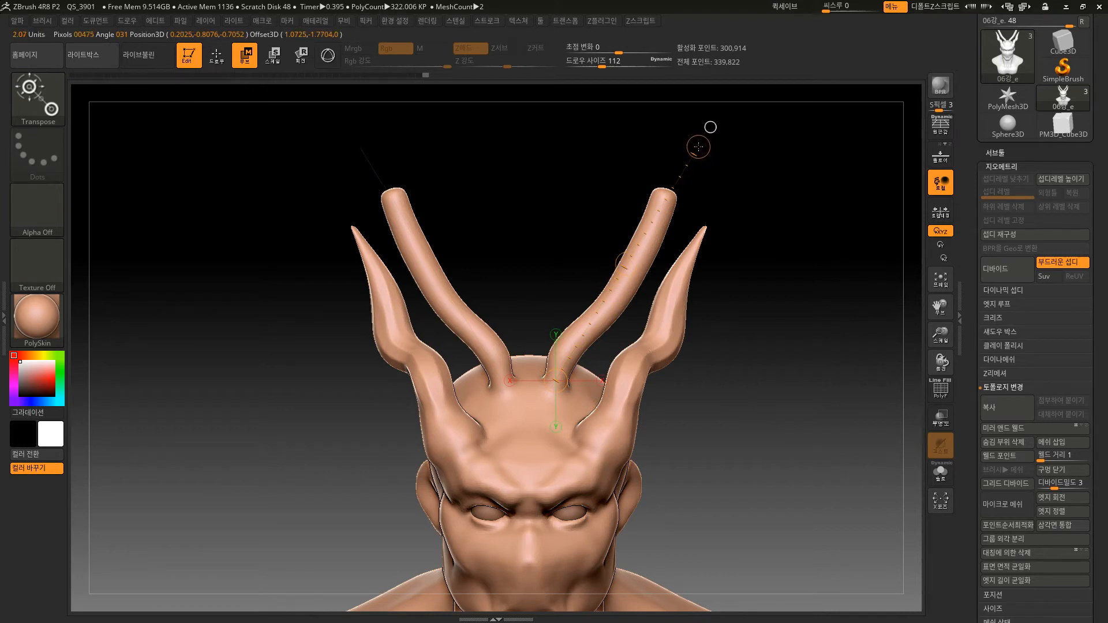
pyautogui.moveTo(558, 376); pyautogui.dragTo(600, 314)
# Inspect the clipped horn ends from above, restore the full horns, and return to Draw mode.
pyautogui.moveTo(730, 269); pyautogui.dragTo(739, 112)
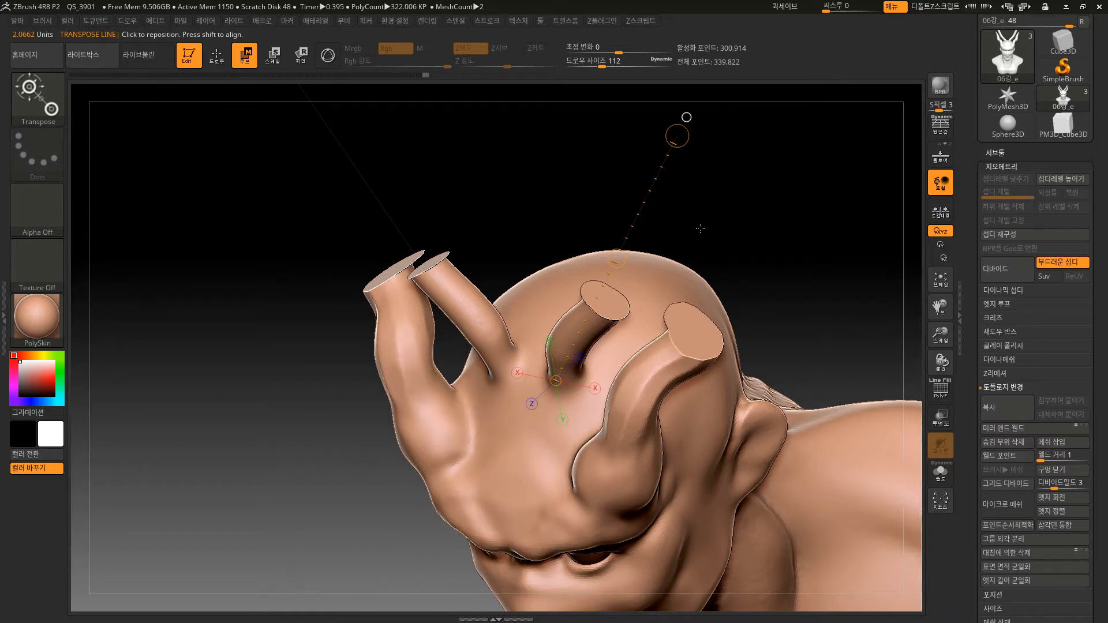
pyautogui.moveTo(701, 229); pyautogui.dragTo(628, 235)
pyautogui.keyDown('alt'); pyautogui.moveTo(762, 235); pyautogui.dragTo(761, 260); pyautogui.keyUp('alt')
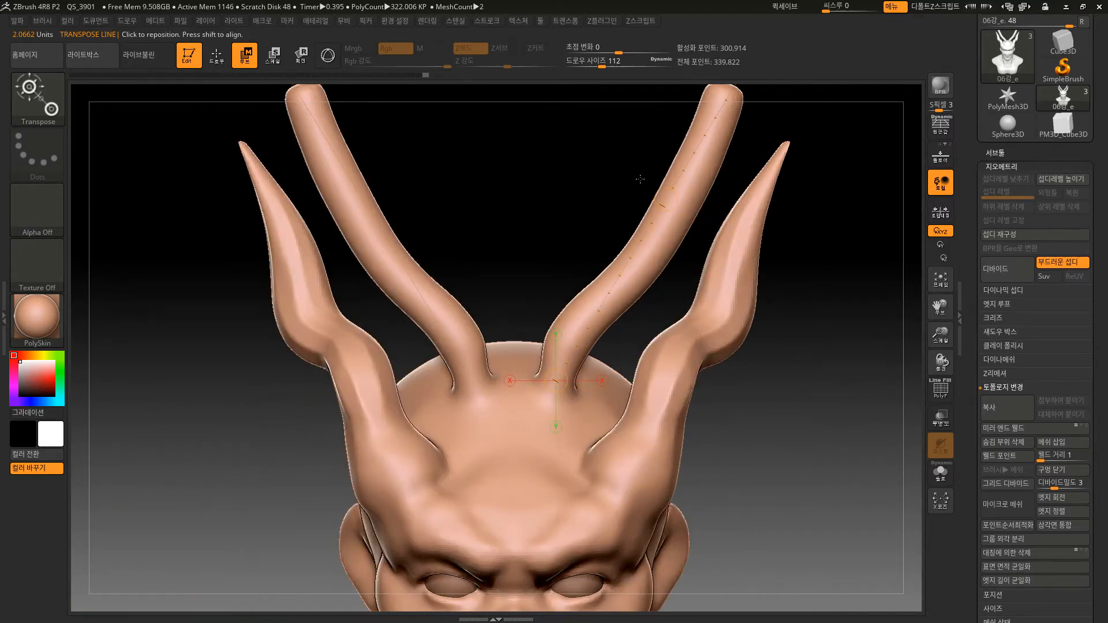
pyautogui.click(207, 63)
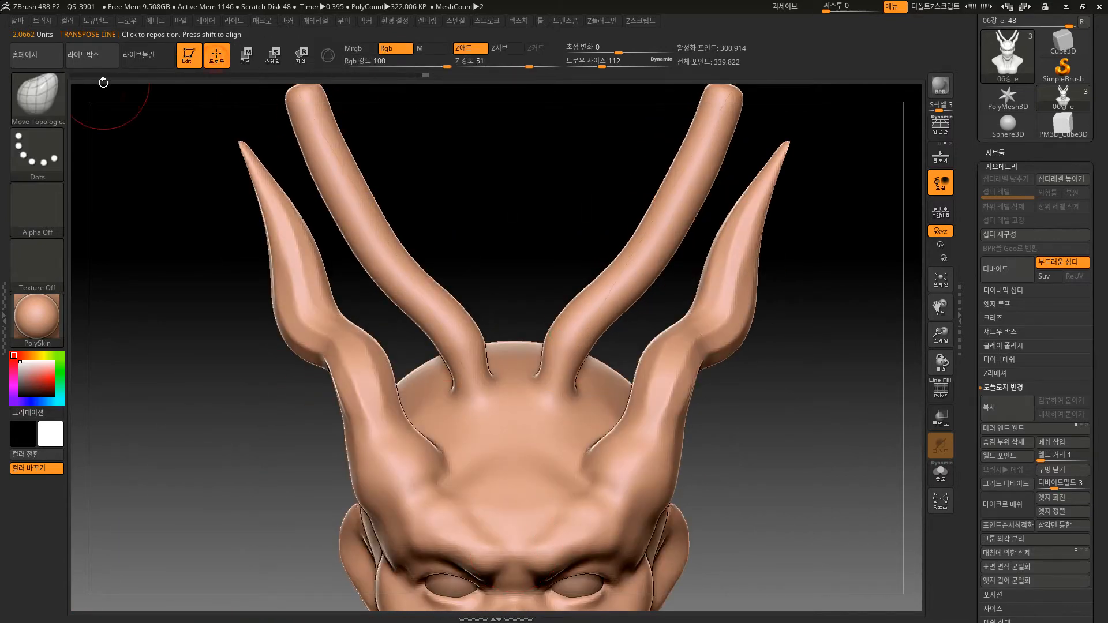
# Draw a CreaseCurve line across the right inner horn and turn on the polyframe to check the edges.
pyautogui.click(47, 94)
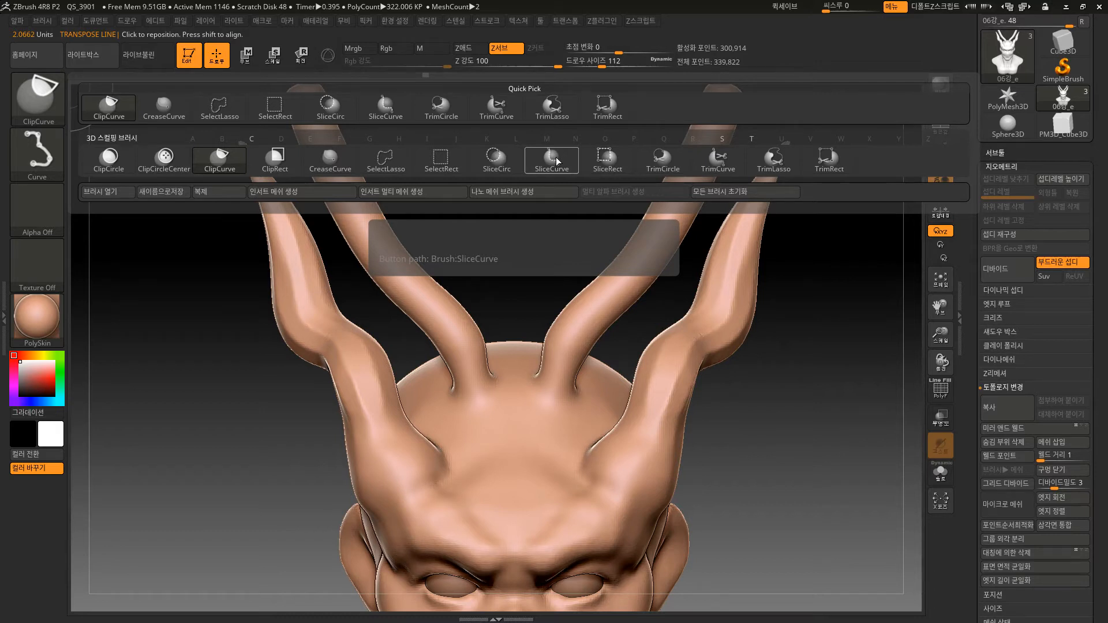
pyautogui.click(338, 158)
pyautogui.moveTo(557, 208)
pyautogui.mouseDown()
pyautogui.moveTo(559, 302)
pyautogui.moveTo(567, 289)
pyautogui.moveTo(649, 437)
pyautogui.mouseUp()
pyautogui.press('shift')
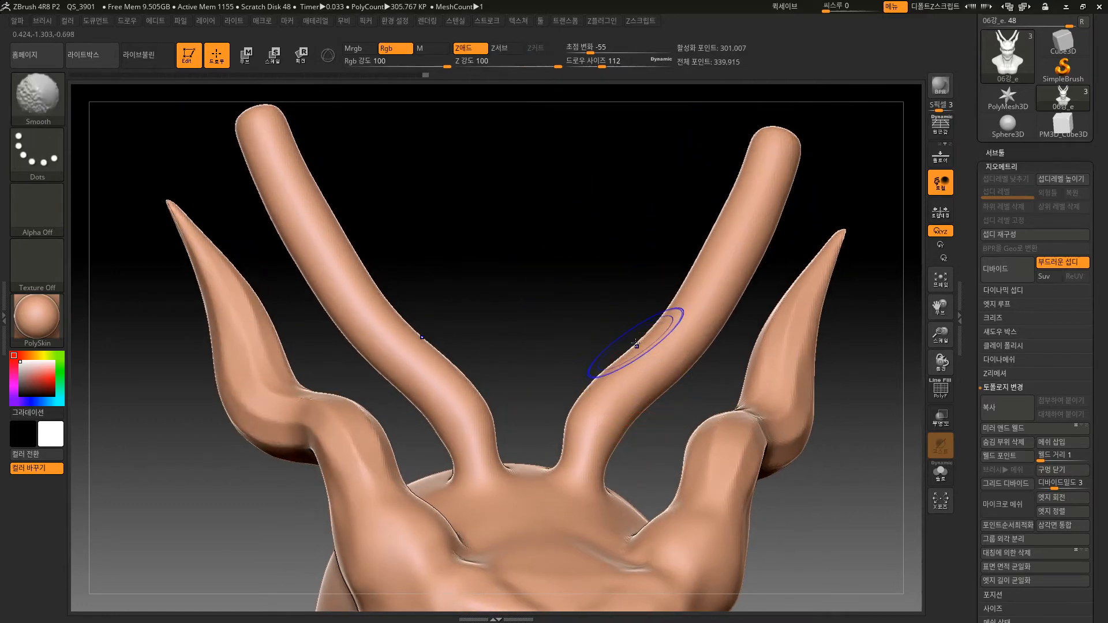
pyautogui.hotkey('shift', 'f')
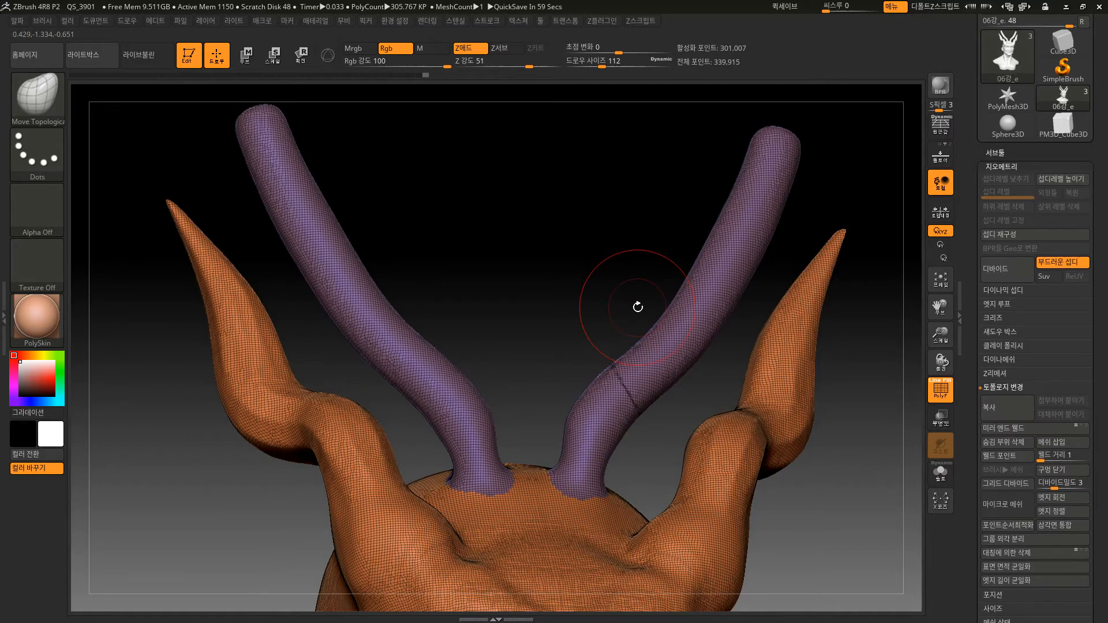
pyautogui.moveTo(582, 264)
pyautogui.mouseDown()
pyautogui.moveTo(598, 302)
pyautogui.moveTo(705, 324)
pyautogui.mouseUp()
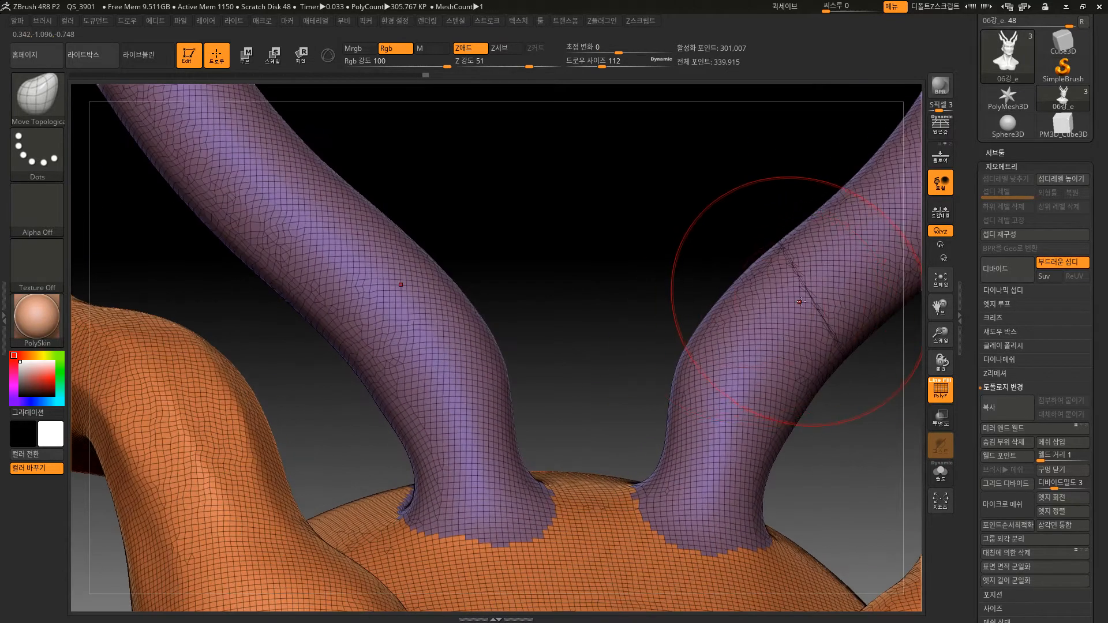
# Replace the crease with another CreaseCurve line lower across the right inner horn, and undo it.
pyautogui.press('ctrl')
pyautogui.moveTo(663, 274)
pyautogui.keyDown('ctrl'); pyautogui.keyDown('shift'); pyautogui.mouseDown()
pyautogui.moveTo(772, 384)
pyautogui.moveTo(826, 470)
pyautogui.moveTo(859, 466)
pyautogui.moveTo(854, 450)
pyautogui.moveTo(825, 467)
pyautogui.moveTo(638, 273)
pyautogui.moveTo(906, 333)
pyautogui.moveTo(548, 364)
pyautogui.moveTo(867, 207)
pyautogui.moveTo(774, 512)
pyautogui.moveTo(634, 262)
pyautogui.moveTo(841, 488)
pyautogui.moveTo(878, 393)
pyautogui.mouseUp(); pyautogui.keyUp('shift'); pyautogui.keyUp('ctrl')
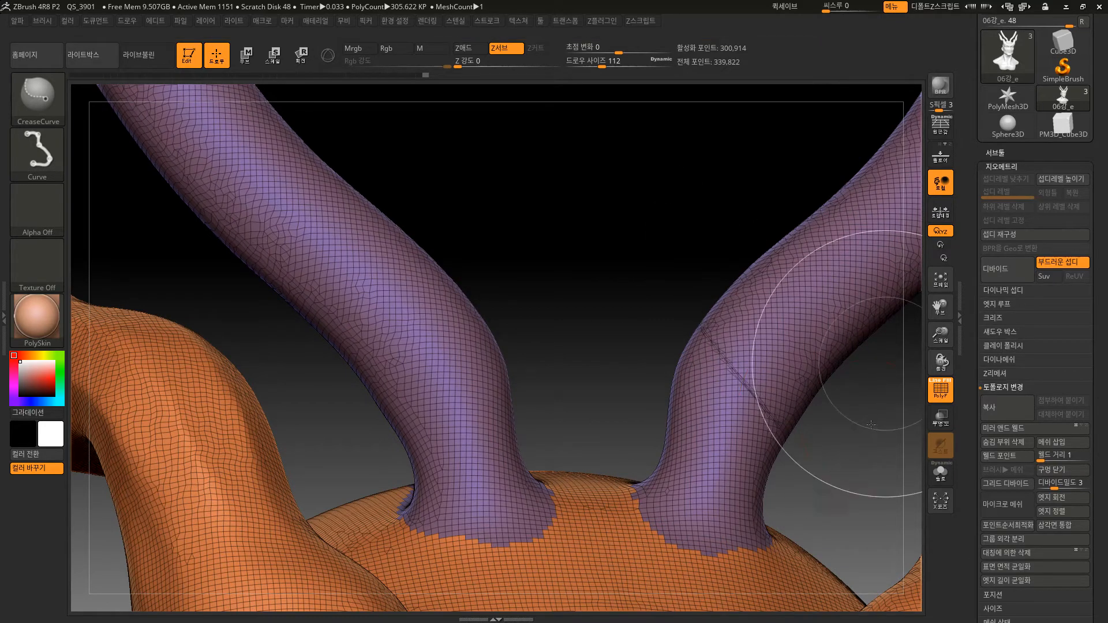
pyautogui.keyDown('alt'); pyautogui.moveTo(635, 288); pyautogui.dragTo(668, 230); pyautogui.keyUp('alt')
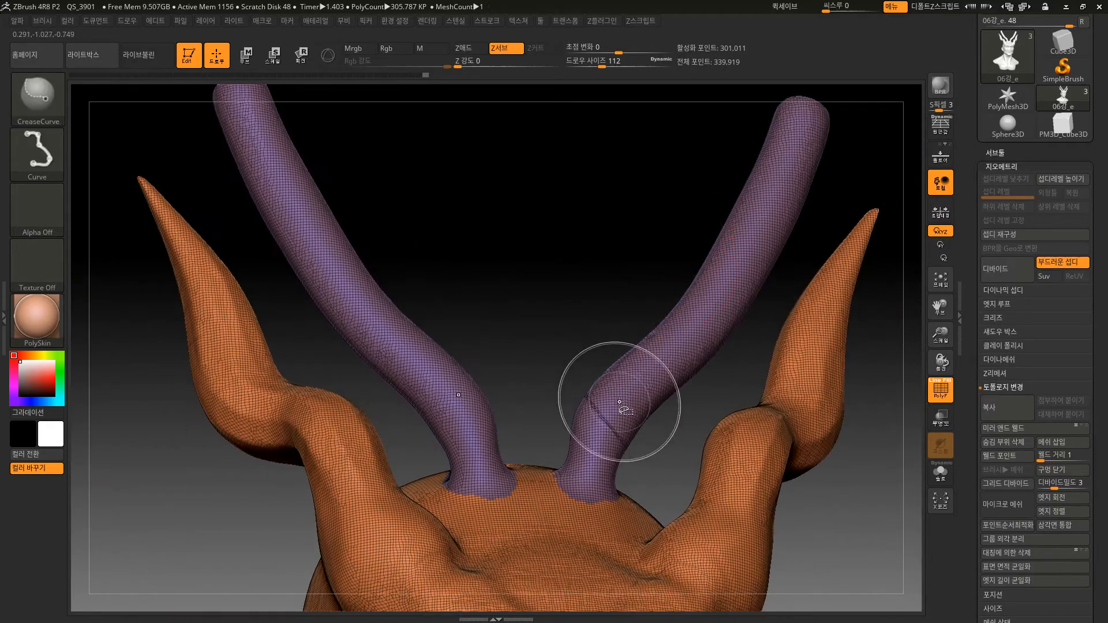
pyautogui.moveTo(658, 404)
pyautogui.mouseDown()
pyautogui.moveTo(676, 452)
pyautogui.moveTo(629, 229)
pyautogui.moveTo(616, 248)
pyautogui.moveTo(569, 267)
pyautogui.mouseUp()
pyautogui.hotkey('ctrl', 'z')
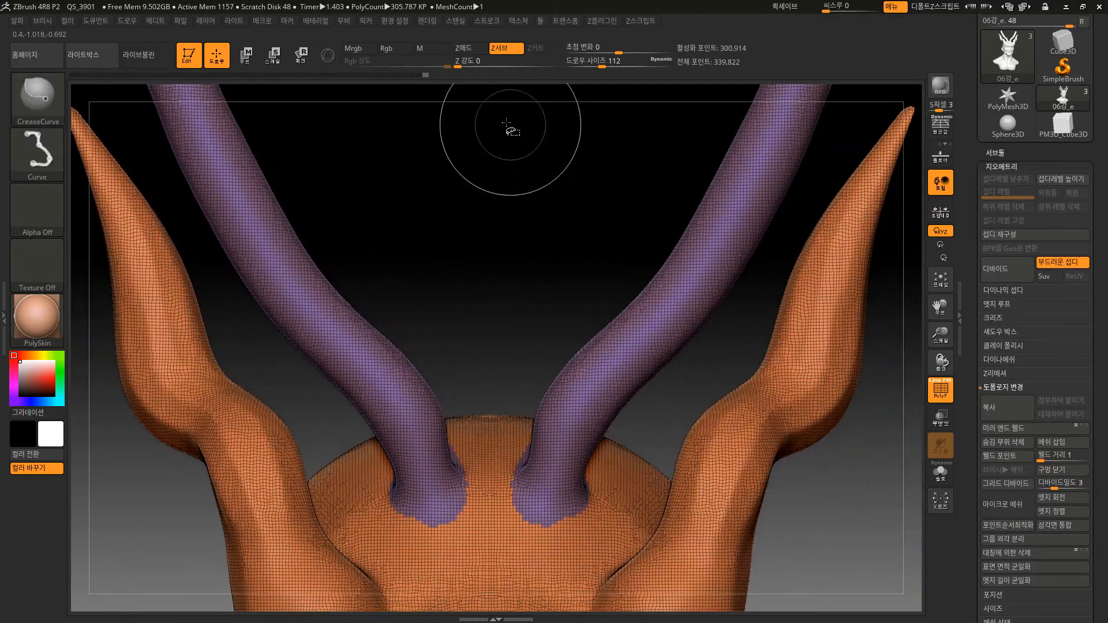
# Slice the middle section of the right inner horn into its own polygroup using SliceCurve with a Lasso stroke.
pyautogui.click(57, 102)
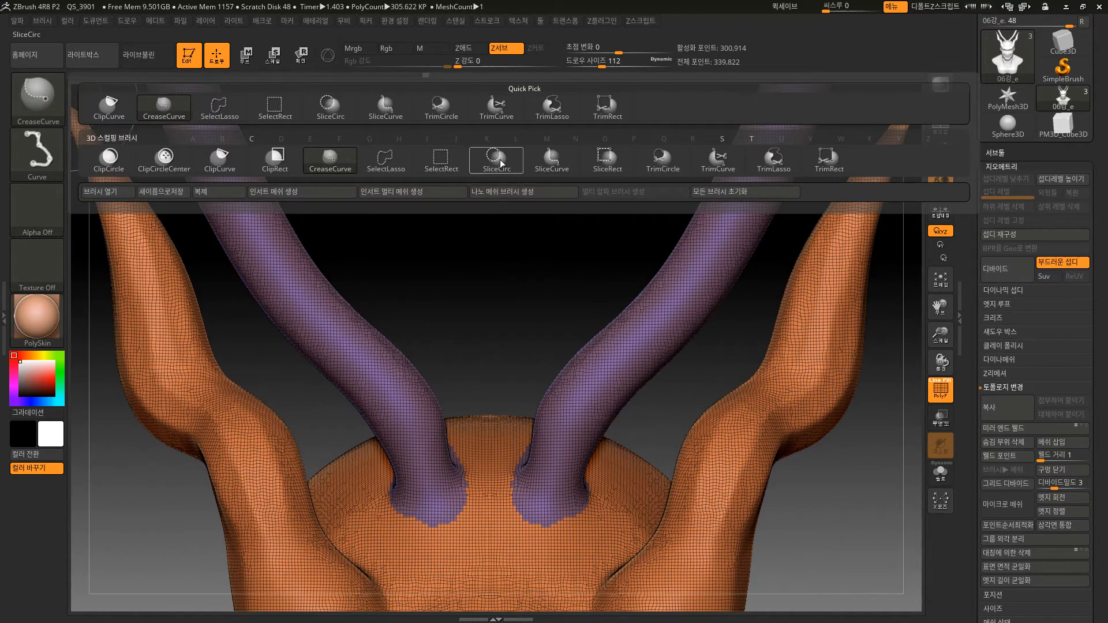
pyautogui.click(574, 162)
pyautogui.moveTo(569, 246)
pyautogui.keyDown('ctrl'); pyautogui.keyDown('shift'); pyautogui.mouseDown()
pyautogui.moveTo(597, 352)
pyautogui.moveTo(658, 396)
pyautogui.moveTo(766, 267)
pyautogui.mouseUp(); pyautogui.keyUp('shift'); pyautogui.keyUp('ctrl')
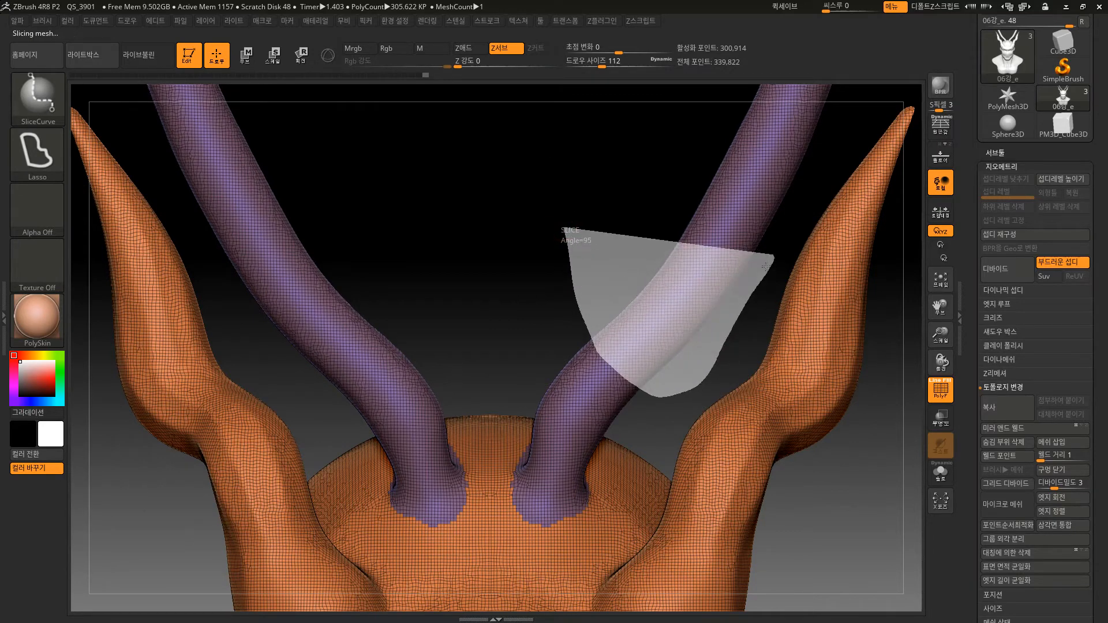
pyautogui.moveTo(594, 282)
pyautogui.keyDown('alt'); pyautogui.mouseDown()
pyautogui.moveTo(583, 213)
pyautogui.moveTo(615, 218)
pyautogui.moveTo(694, 184)
pyautogui.mouseUp(); pyautogui.keyUp('alt')
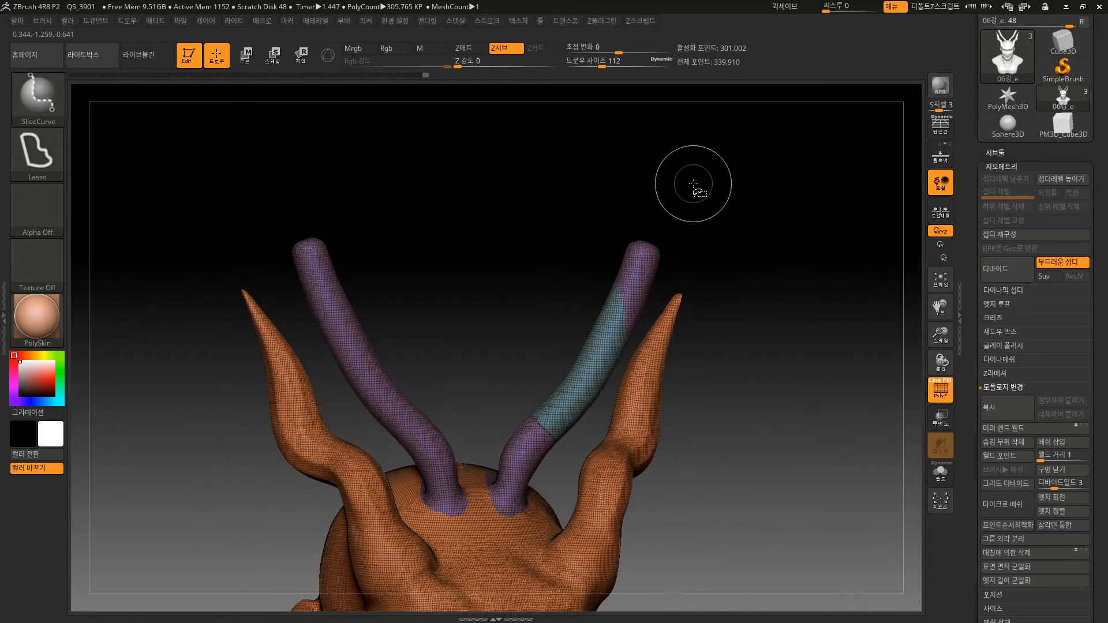
# Undo the lasso slice and slice the right inner horn above its base with SliceCurve using a Curve stroke.
pyautogui.keyDown('ctrl'); pyautogui.keyDown('shift'); pyautogui.click(37, 151); pyautogui.keyUp('shift'); pyautogui.keyUp('ctrl')
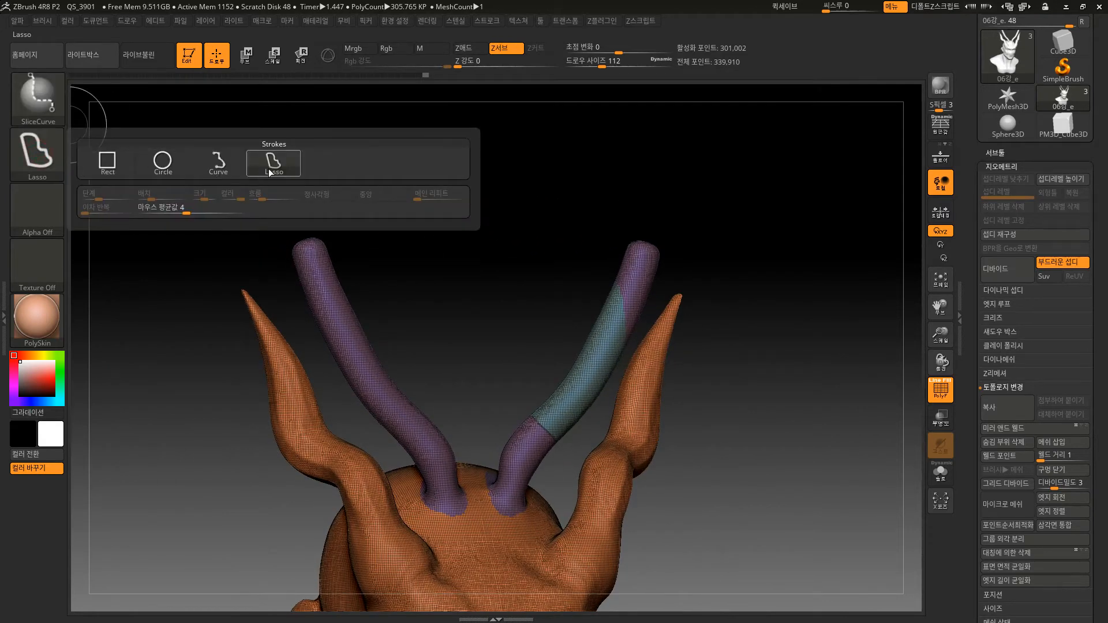
pyautogui.click(220, 165)
pyautogui.hotkey('ctrl', 'z')
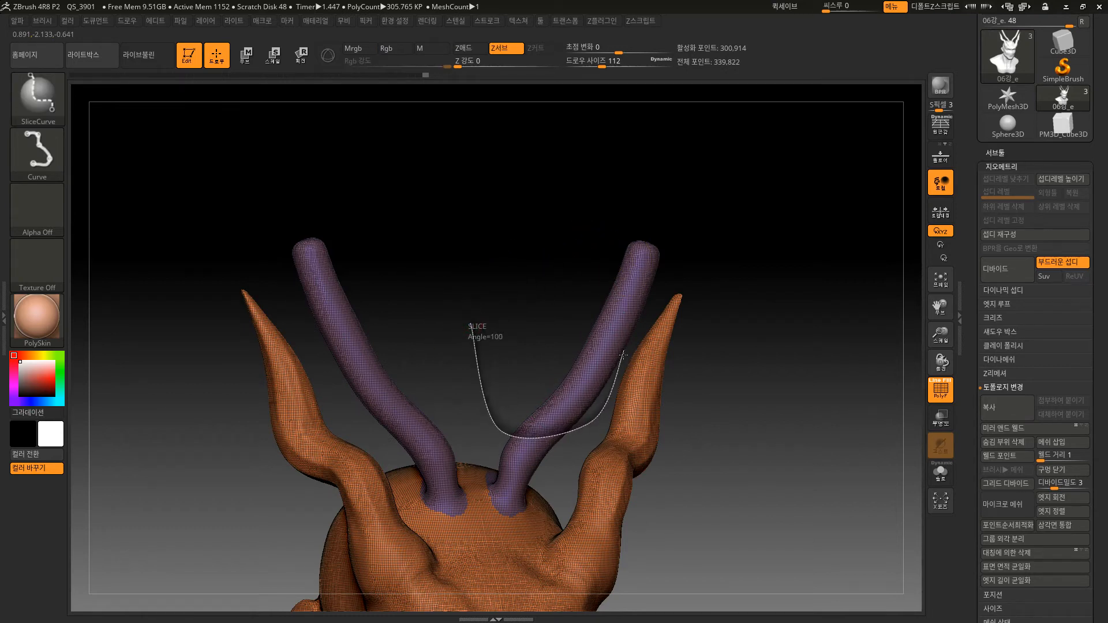
pyautogui.keyDown('ctrl'); pyautogui.keyDown('shift'); pyautogui.moveTo(624, 355); pyautogui.dragTo(677, 253); pyautogui.keyUp('shift'); pyautogui.keyUp('ctrl')
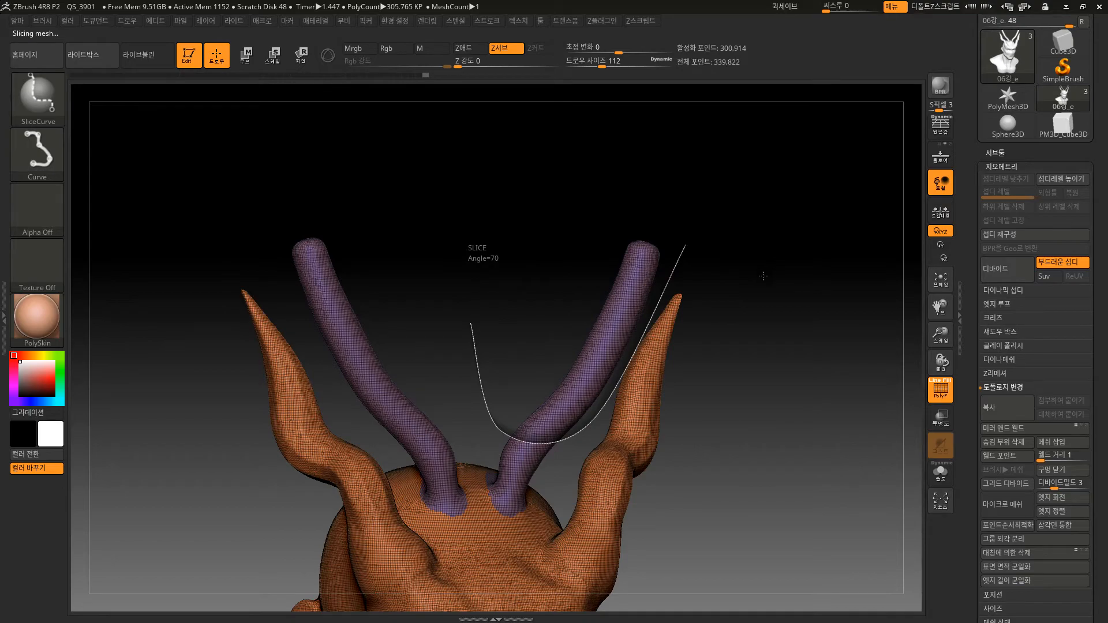
pyautogui.moveTo(765, 285); pyautogui.dragTo(817, 351)
# Isolate the sliced upper horn piece, show the whole bust again, and examine the slice boundary up close.
pyautogui.keyDown('ctrl'); pyautogui.keyDown('shift'); pyautogui.click(693, 321); pyautogui.keyUp('shift'); pyautogui.keyUp('ctrl')
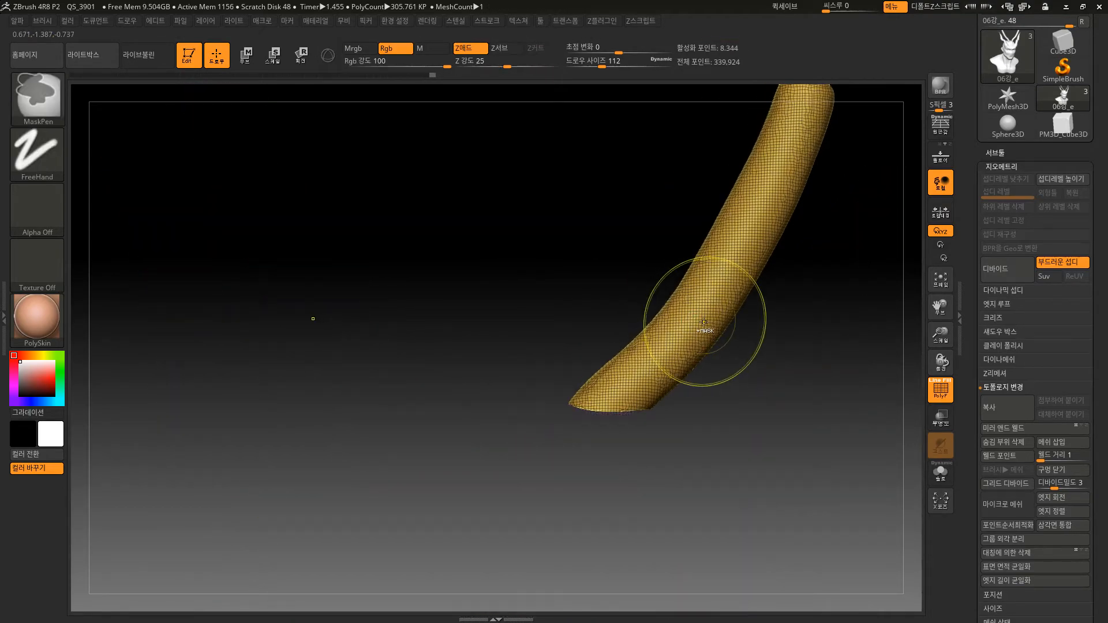
pyautogui.hotkey('ctrl', 'z')
pyautogui.hotkey('ctrl', 'shift', 'z')
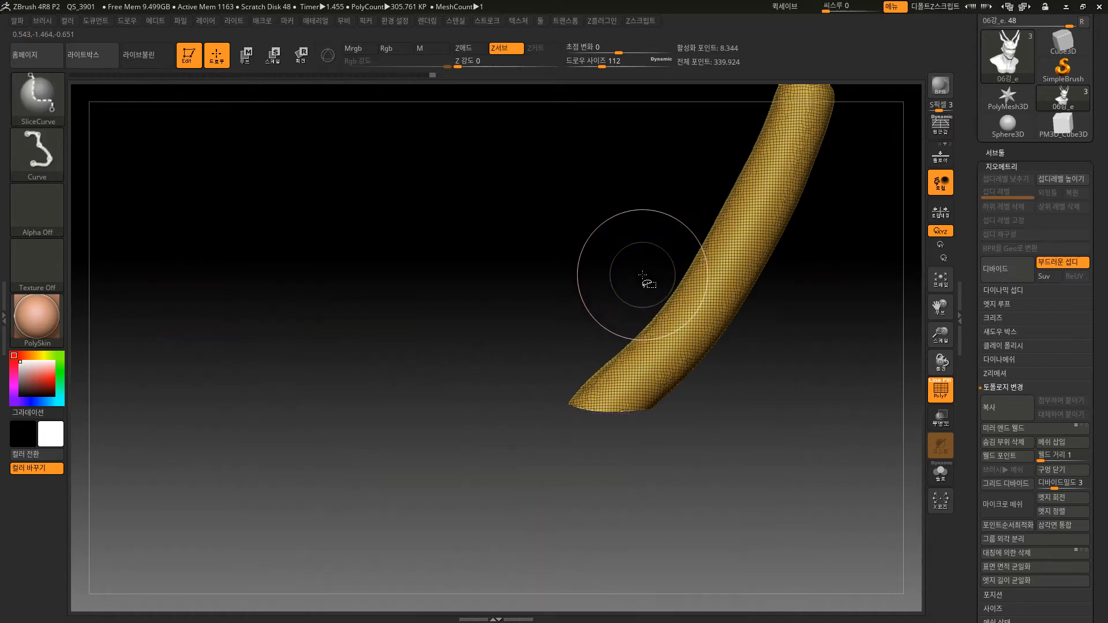
pyautogui.keyDown('ctrl'); pyautogui.keyDown('shift'); pyautogui.click(645, 280); pyautogui.keyUp('shift'); pyautogui.keyUp('ctrl')
pyautogui.click(51, 100)
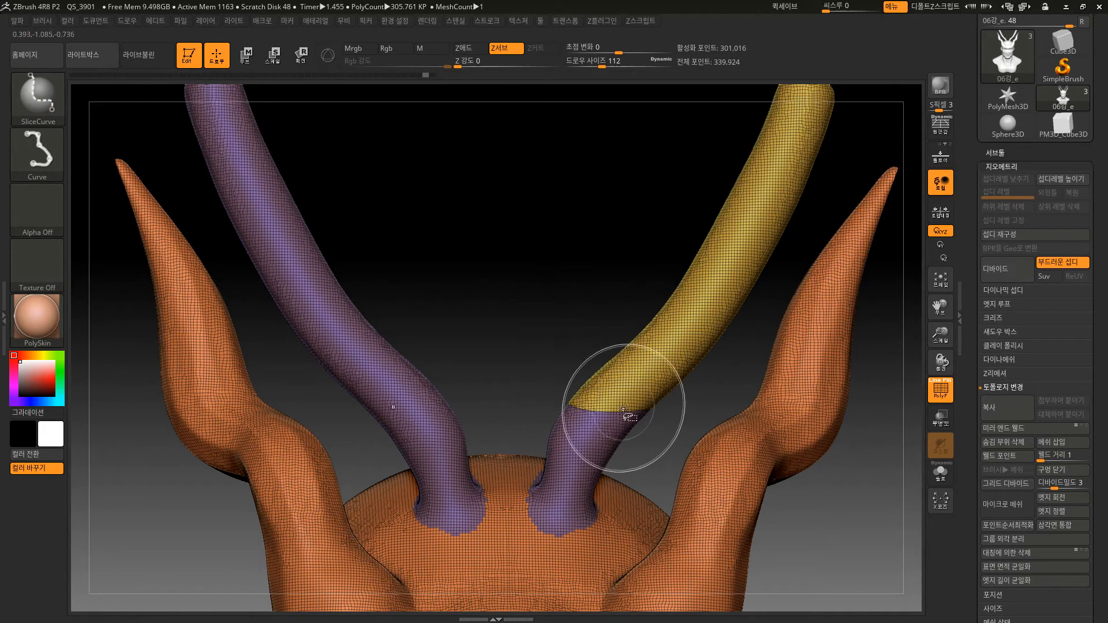
pyautogui.moveTo(556, 296)
pyautogui.keyDown('alt'); pyautogui.mouseDown()
pyautogui.moveTo(569, 348)
pyautogui.moveTo(491, 558)
pyautogui.mouseUp(); pyautogui.keyUp('alt')
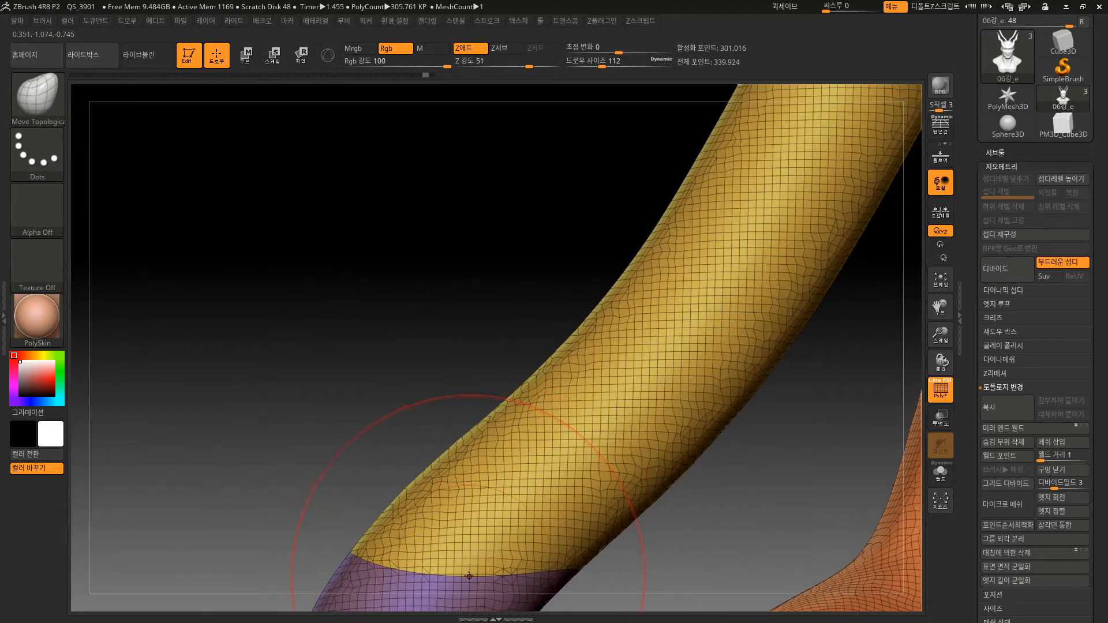
pyautogui.moveTo(490, 324)
pyautogui.mouseDown()
pyautogui.moveTo(586, 156)
pyautogui.moveTo(522, 284)
pyautogui.moveTo(544, 200)
pyautogui.mouseUp()
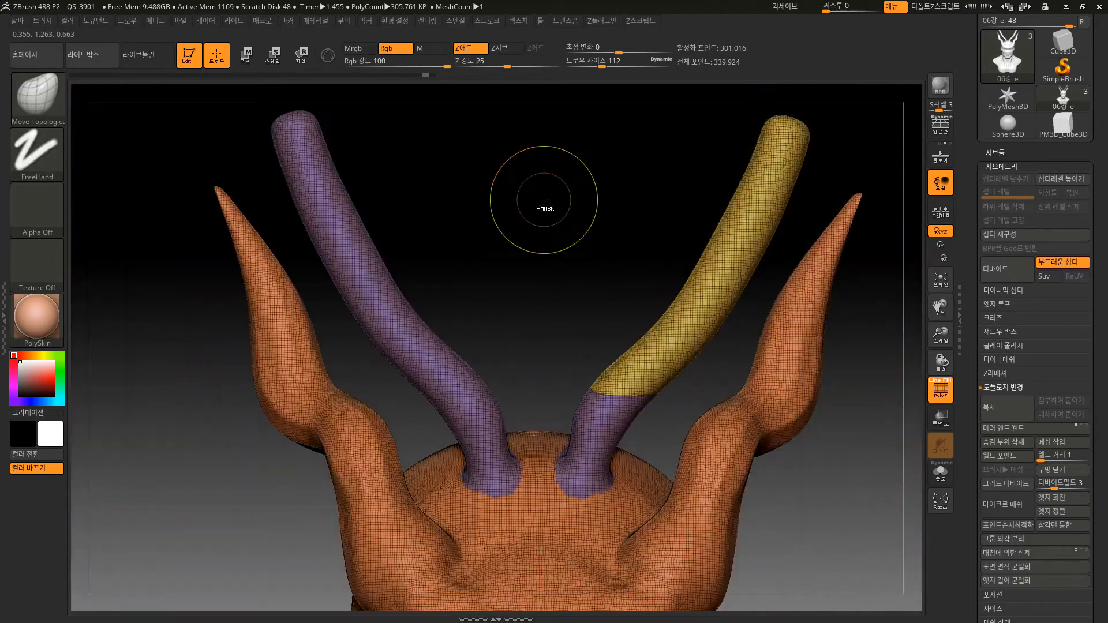
# Undo the curve slice and trim the upper part of the right inner horn using TrimCurve with a Lasso stroke.
pyautogui.hotkey('ctrl', 'shift')
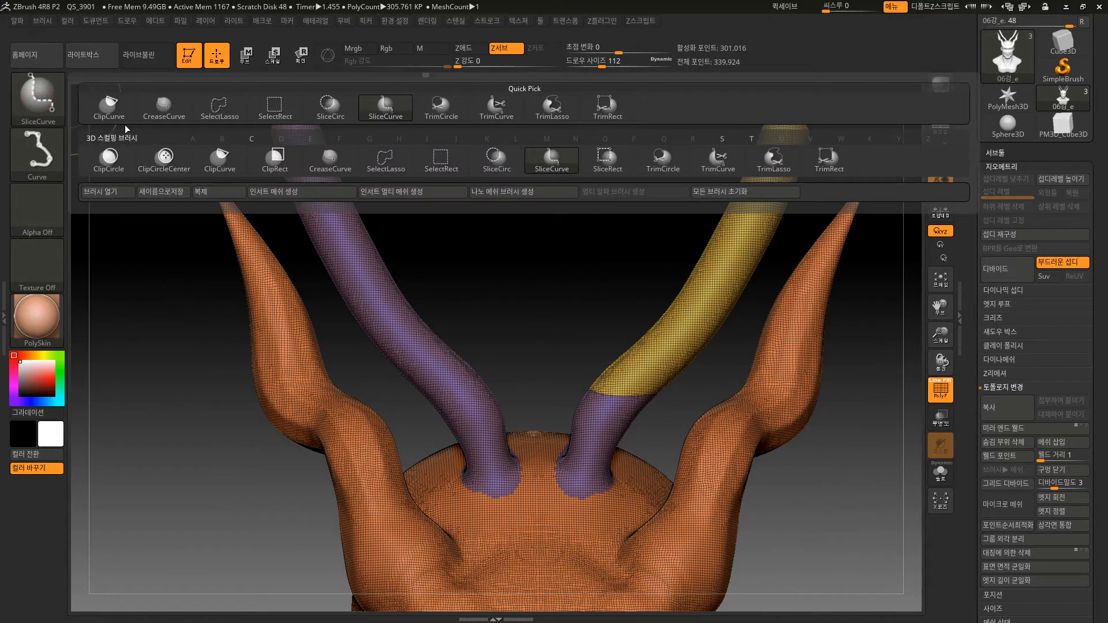
pyautogui.click(719, 159)
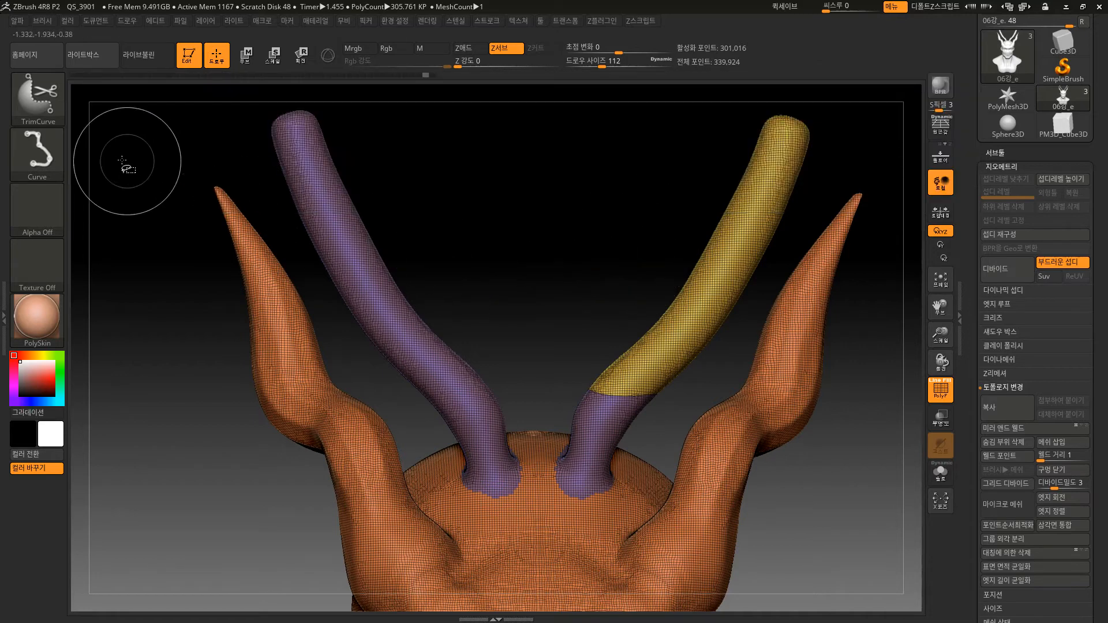
pyautogui.click(44, 146)
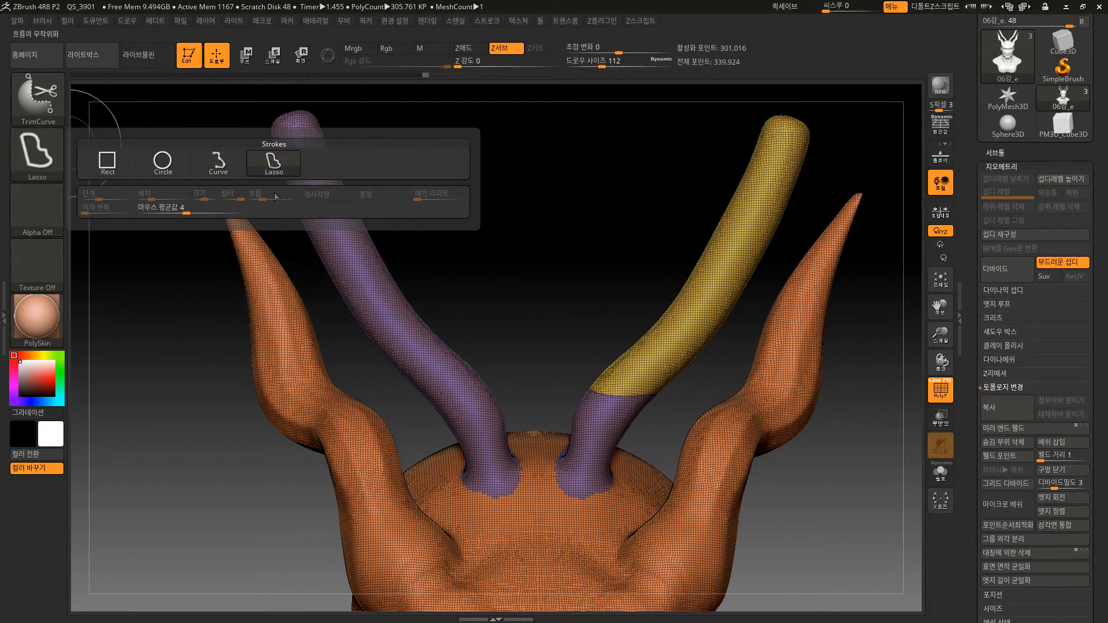
pyautogui.click(274, 163)
pyautogui.hotkey('ctrl', 'z')
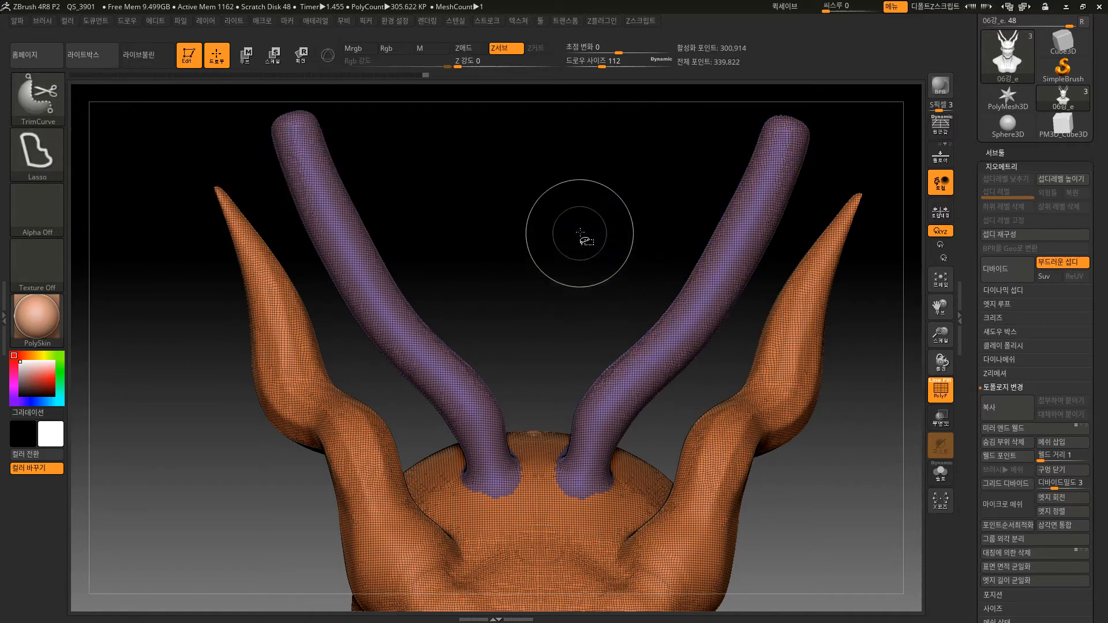
pyautogui.moveTo(582, 231)
pyautogui.keyDown('ctrl'); pyautogui.keyDown('shift'); pyautogui.mouseDown()
pyautogui.moveTo(592, 381)
pyautogui.moveTo(690, 384)
pyautogui.moveTo(834, 165)
pyautogui.moveTo(709, 115)
pyautogui.mouseUp(); pyautogui.keyUp('shift'); pyautogui.keyUp('ctrl')
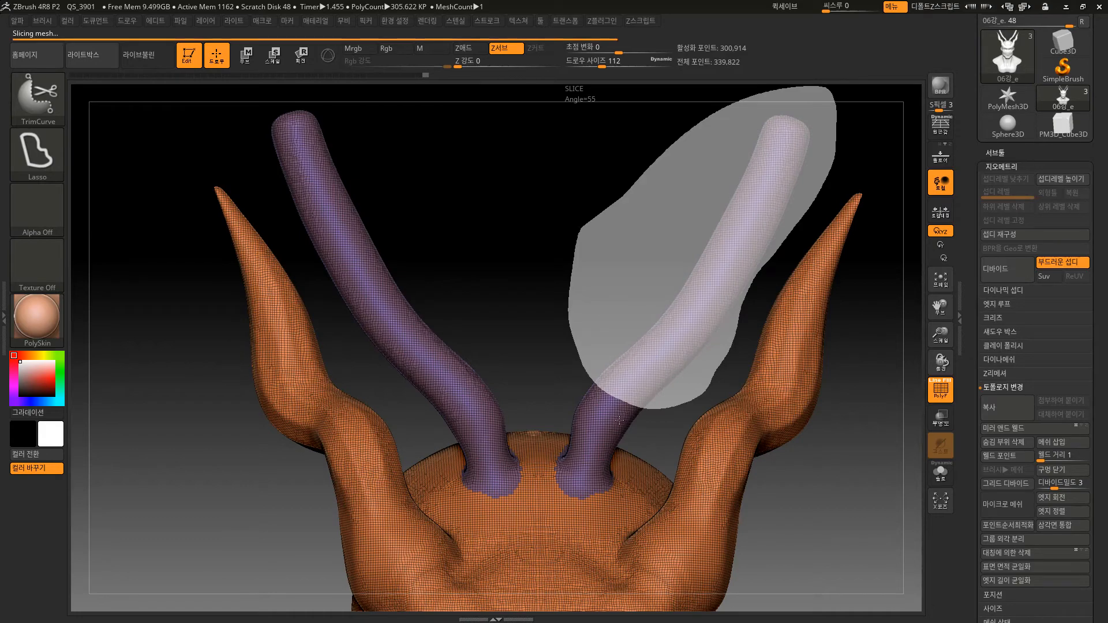
# Trim the upper part of the right outer horn with a TrimCurve lasso and undo both right-horn trims.
pyautogui.moveTo(650, 306); pyautogui.dragTo(634, 329)
pyautogui.keyDown('alt'); pyautogui.moveTo(667, 251); pyautogui.dragTo(701, 462); pyautogui.keyUp('alt')
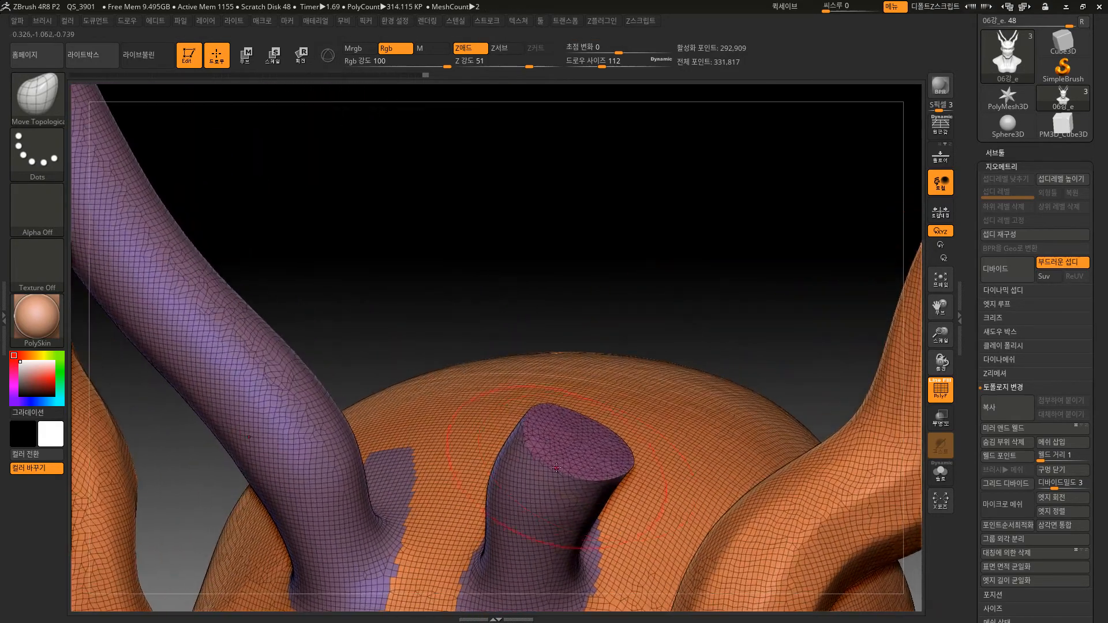
pyautogui.moveTo(663, 254)
pyautogui.keyDown('alt'); pyautogui.mouseDown()
pyautogui.moveTo(653, 223)
pyautogui.moveTo(681, 223)
pyautogui.moveTo(700, 183)
pyautogui.moveTo(695, 335)
pyautogui.moveTo(883, 296)
pyautogui.moveTo(695, 165)
pyautogui.mouseUp(); pyautogui.keyUp('alt')
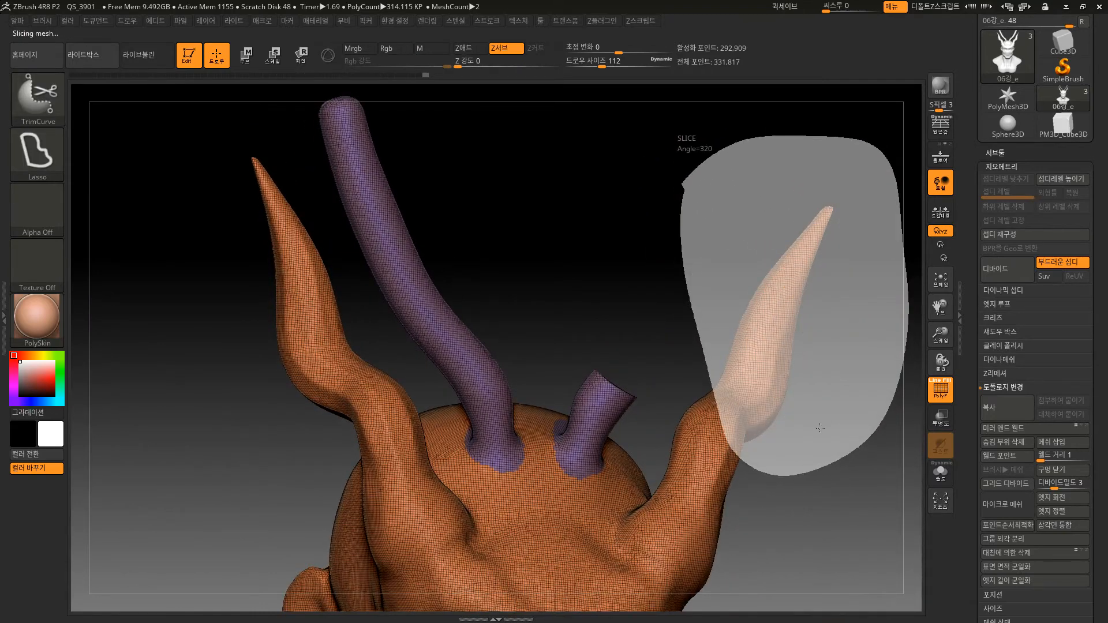
pyautogui.moveTo(813, 515); pyautogui.dragTo(788, 474)
pyautogui.hotkey('ctrl', 'z')
pyautogui.hotkey('ctrl', 'z')
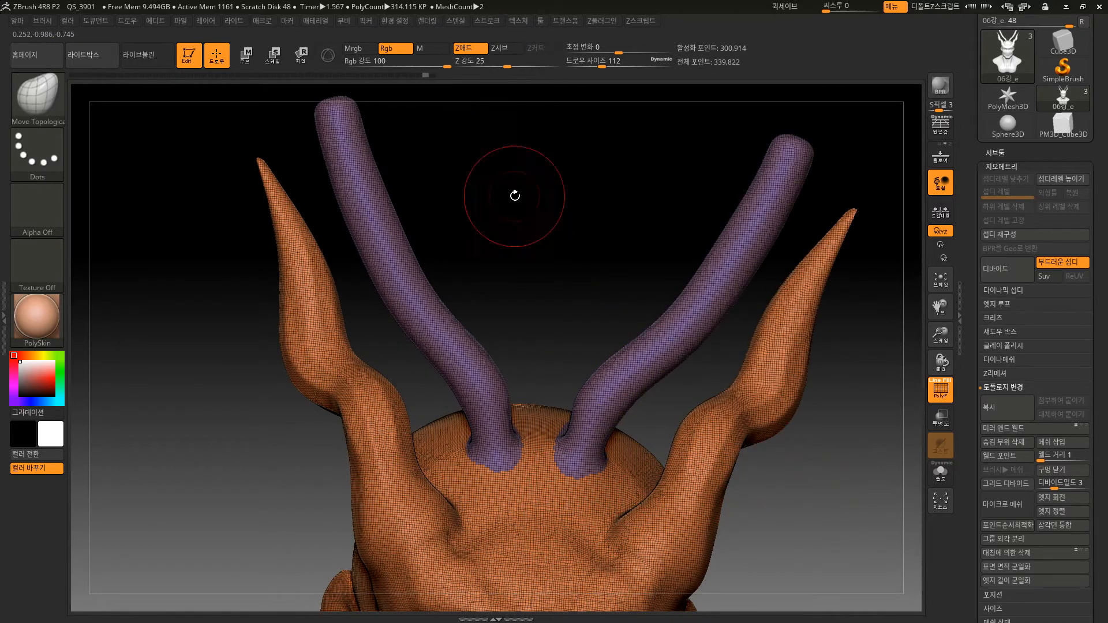
# Trim away everything except the upper parts of the two left horns with an inverted TrimCurve lasso, and undo the trim.
pyautogui.moveTo(514, 193); pyautogui.dragTo(549, 246)
pyautogui.moveTo(549, 246)
pyautogui.keyDown('alt'); pyautogui.mouseDown()
pyautogui.moveTo(534, 205)
pyautogui.moveTo(537, 218)
pyautogui.mouseUp(); pyautogui.keyUp('alt')
pyautogui.moveTo(607, 168)
pyautogui.keyDown('ctrl'); pyautogui.keyDown('shift'); pyautogui.mouseDown()
pyautogui.moveTo(615, 272)
pyautogui.moveTo(358, 167)
pyautogui.moveTo(609, 177)
pyautogui.mouseUp(); pyautogui.keyUp('shift'); pyautogui.keyUp('ctrl')
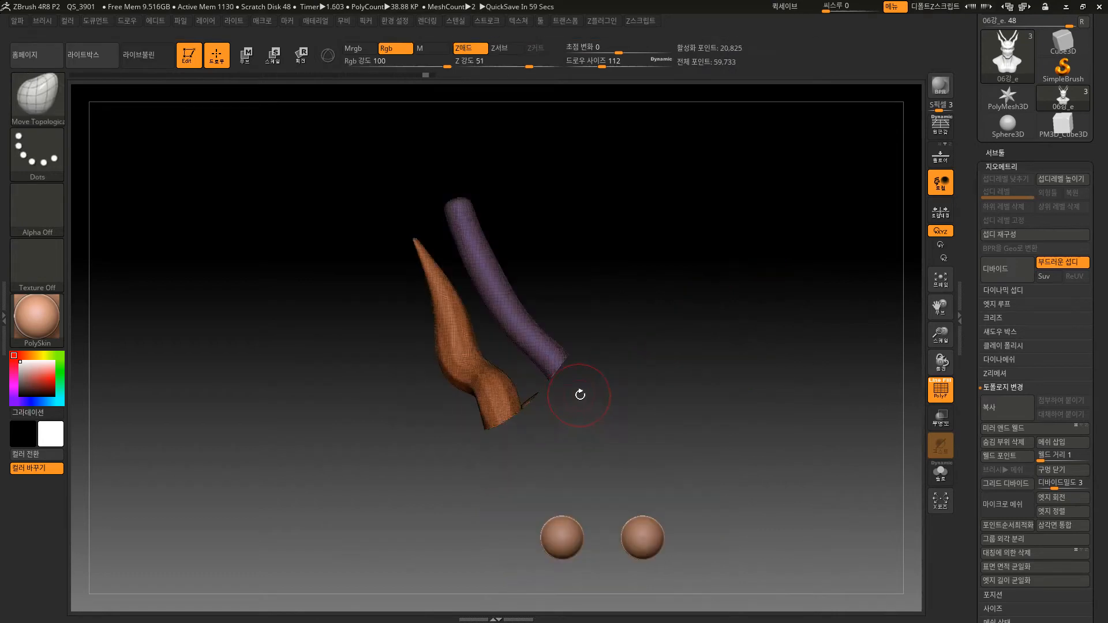
pyautogui.moveTo(673, 403)
pyautogui.mouseDown()
pyautogui.moveTo(735, 452)
pyautogui.moveTo(655, 395)
pyautogui.mouseUp()
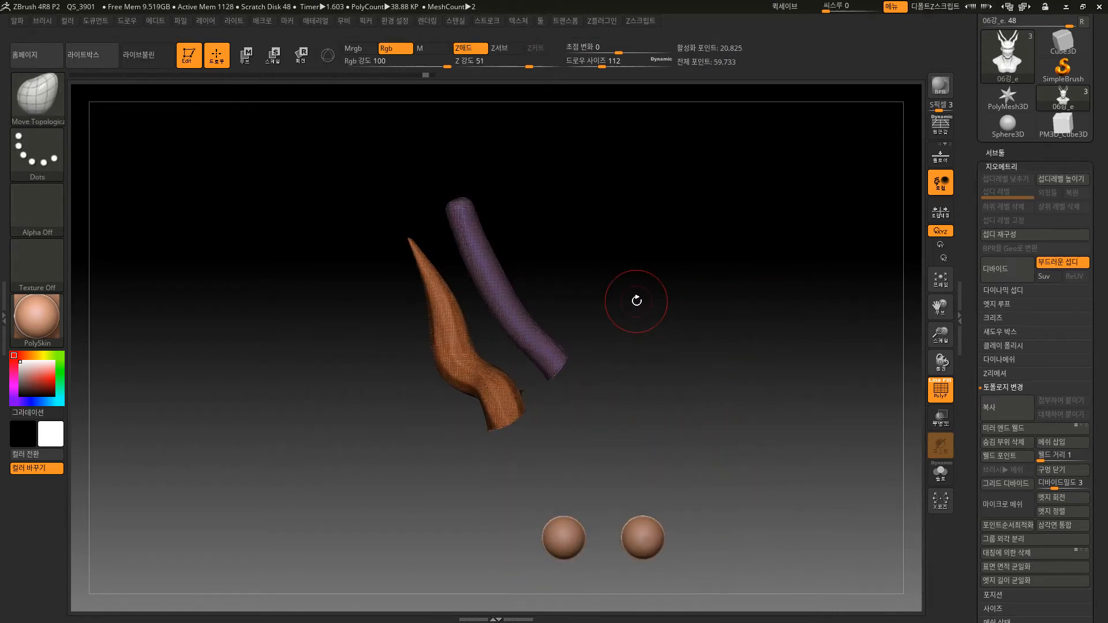
pyautogui.keyDown('alt'); pyautogui.moveTo(637, 301); pyautogui.dragTo(646, 323); pyautogui.keyUp('alt')
pyautogui.keyDown('ctrl'); pyautogui.keyDown('shift'); pyautogui.click(646, 324); pyautogui.keyUp('shift'); pyautogui.keyUp('ctrl')
pyautogui.keyDown('shift'); pyautogui.moveTo(539, 237); pyautogui.dragTo(515, 223); pyautogui.keyUp('shift')
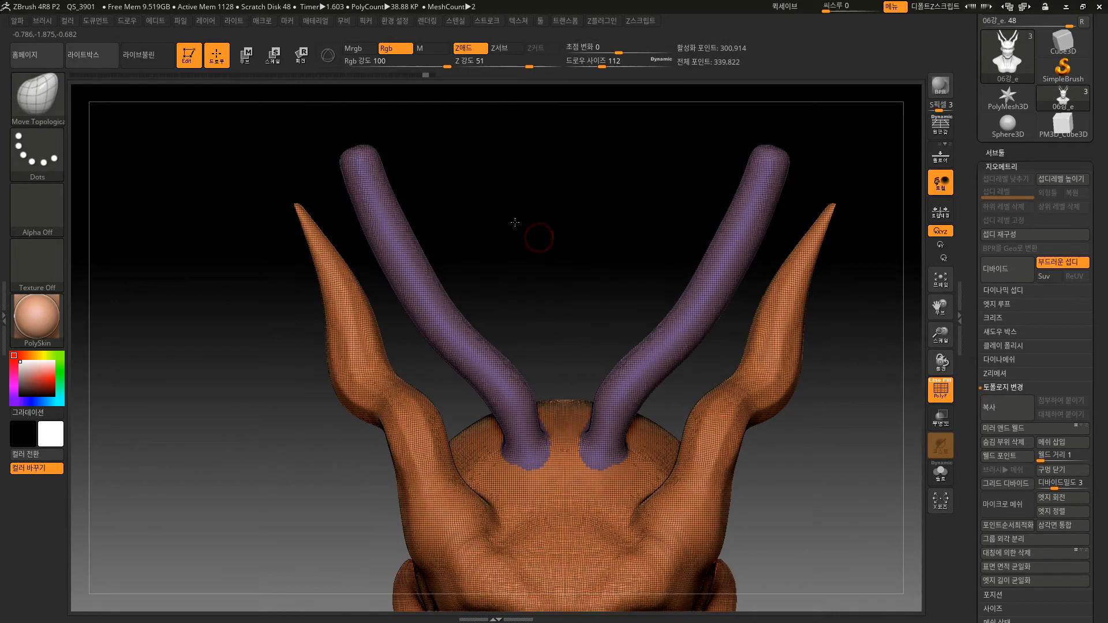
# Trim the upper parts of both left horns with a TrimCurve lasso, then only the left outer horn's, undoing each trim.
pyautogui.moveTo(194, 188)
pyautogui.keyDown('ctrl'); pyautogui.keyDown('shift'); pyautogui.mouseDown()
pyautogui.moveTo(227, 265)
pyautogui.moveTo(381, 105)
pyautogui.moveTo(196, 208)
pyautogui.mouseUp(); pyautogui.keyUp('shift'); pyautogui.keyUp('ctrl')
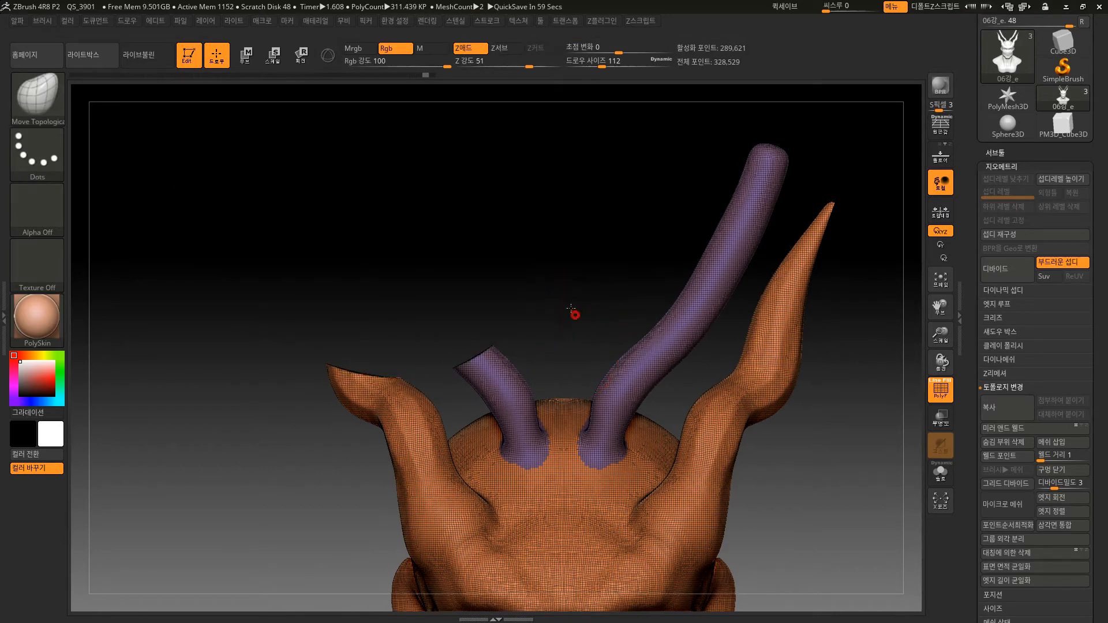
pyautogui.hotkey('ctrl', 'z')
pyautogui.moveTo(391, 411)
pyautogui.keyDown('ctrl'); pyautogui.keyDown('shift'); pyautogui.mouseDown()
pyautogui.moveTo(485, 325)
pyautogui.moveTo(453, 261)
pyautogui.moveTo(375, 228)
pyautogui.moveTo(390, 412)
pyautogui.mouseUp(); pyautogui.keyUp('shift'); pyautogui.keyUp('ctrl')
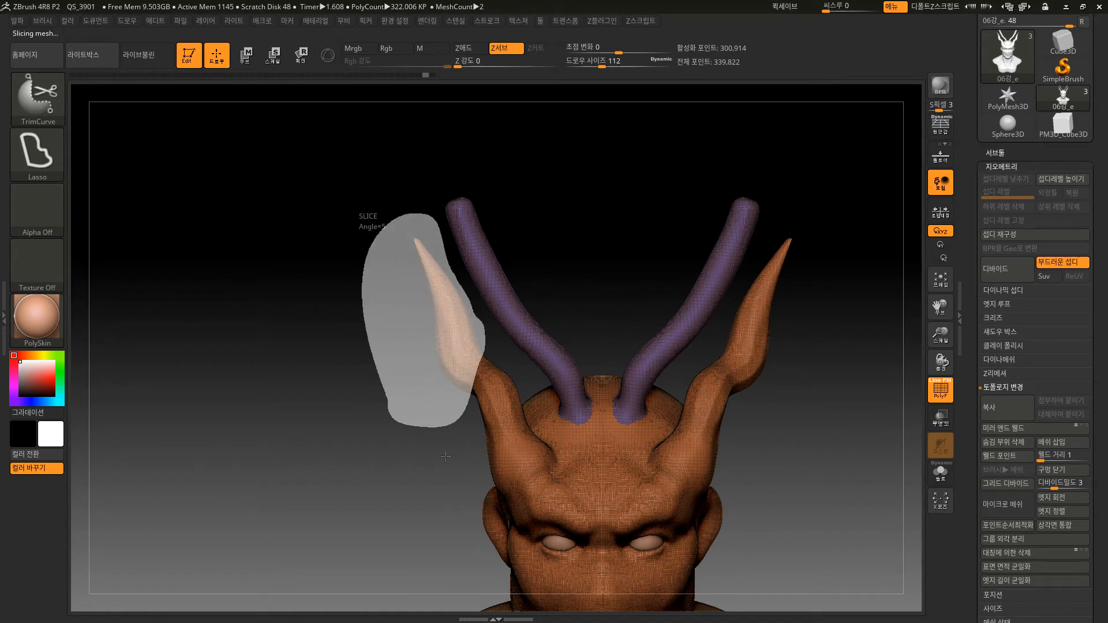
pyautogui.keyDown('alt'); pyautogui.moveTo(460, 475); pyautogui.dragTo(585, 370); pyautogui.keyUp('alt')
pyautogui.moveTo(537, 295)
pyautogui.keyDown('alt'); pyautogui.mouseDown()
pyautogui.moveTo(613, 213)
pyautogui.moveTo(625, 216)
pyautogui.mouseUp(); pyautogui.keyUp('alt')
pyautogui.moveTo(626, 216); pyautogui.dragTo(646, 227)
pyautogui.hotkey('ctrl', 'z')
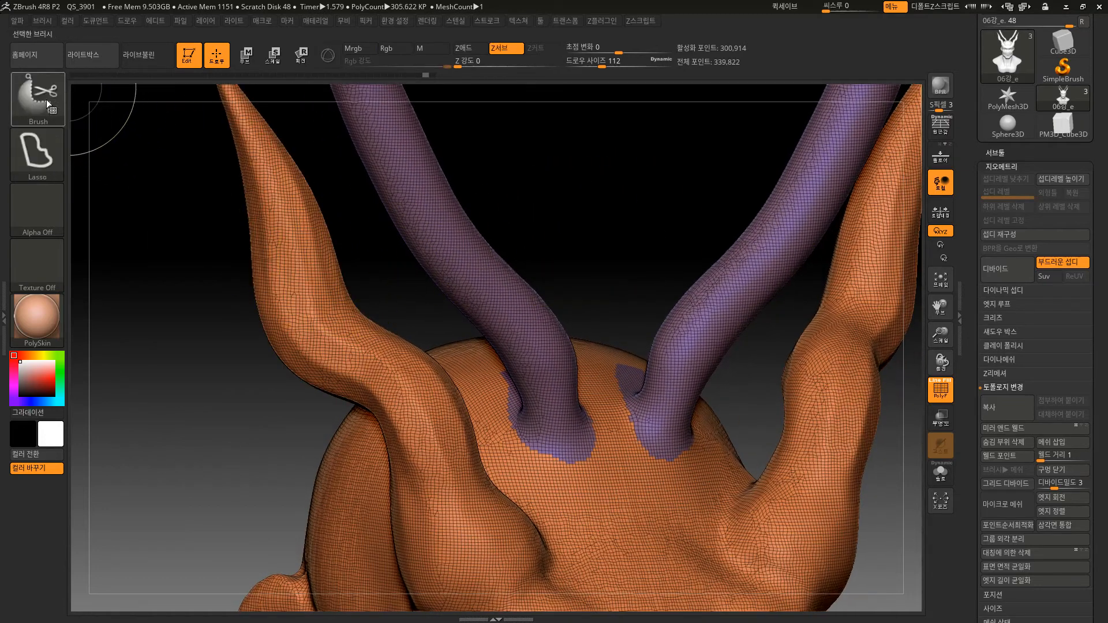
# Cut out the middle section of the left outer horn using the TrimLasso brush and undo the cut.
pyautogui.click(45, 95)
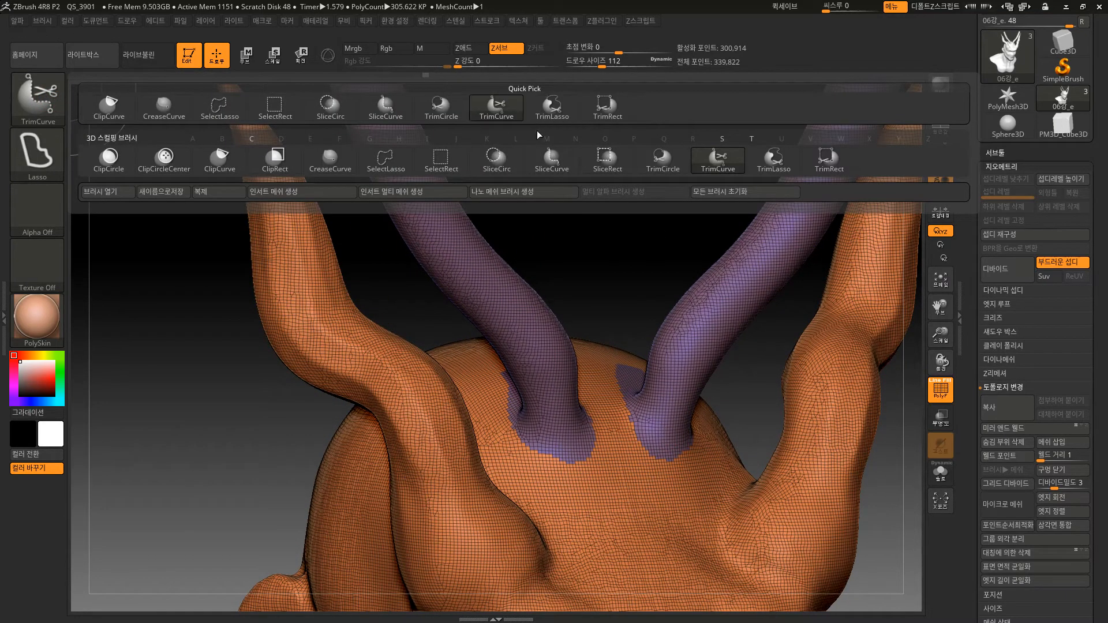
pyautogui.click(771, 169)
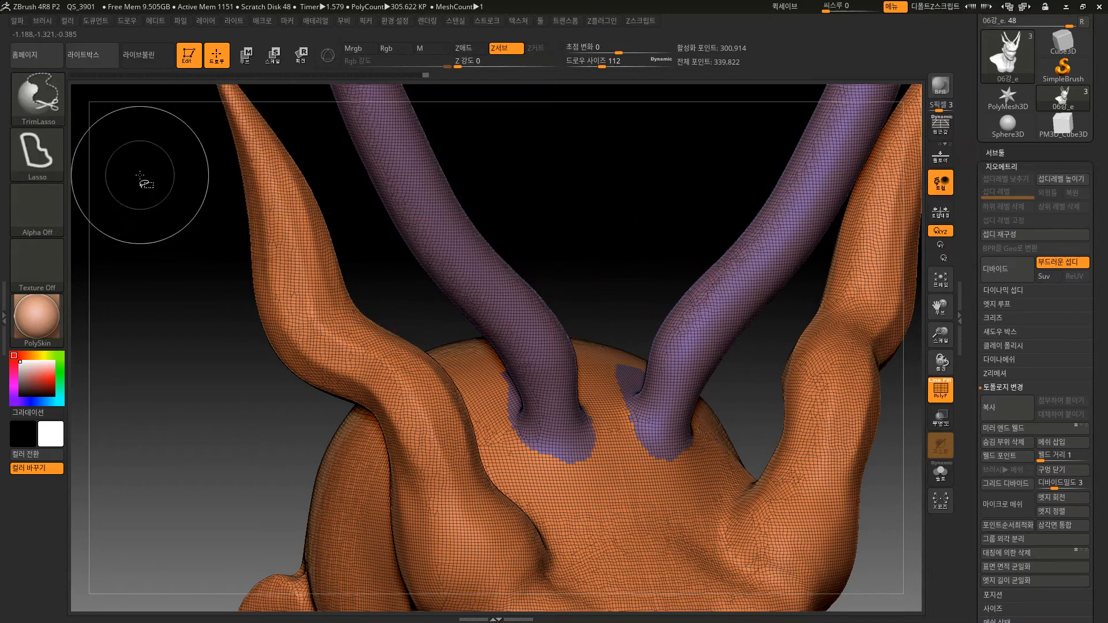
pyautogui.click(45, 167)
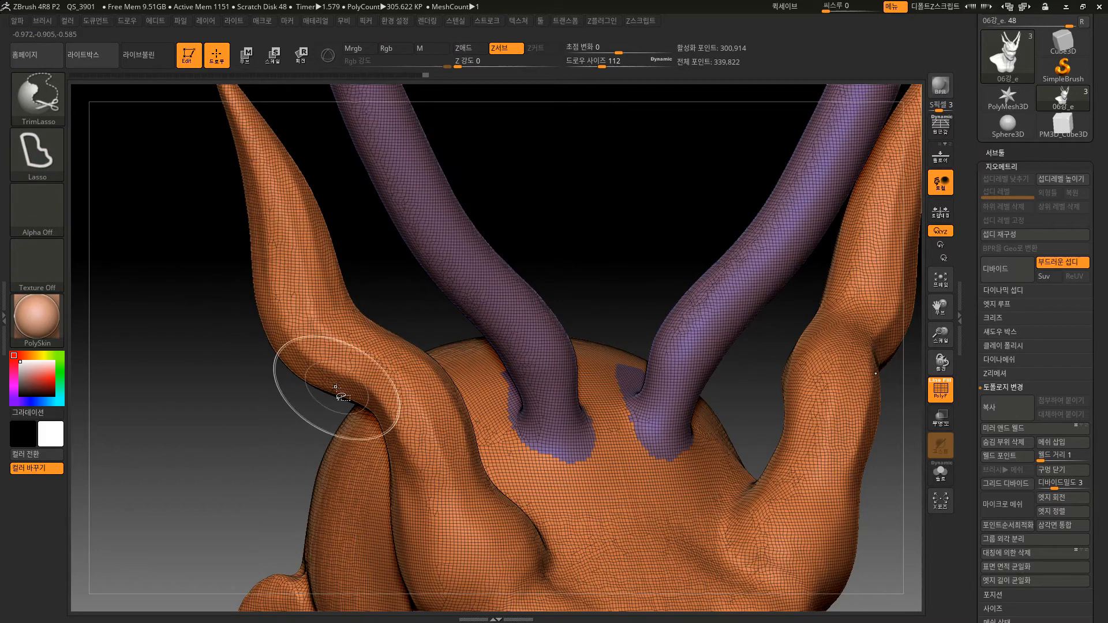
pyautogui.moveTo(229, 411)
pyautogui.keyDown('ctrl'); pyautogui.keyDown('shift'); pyautogui.mouseDown()
pyautogui.moveTo(312, 338)
pyautogui.moveTo(363, 210)
pyautogui.moveTo(258, 126)
pyautogui.moveTo(226, 415)
pyautogui.mouseUp(); pyautogui.keyUp('shift'); pyautogui.keyUp('ctrl')
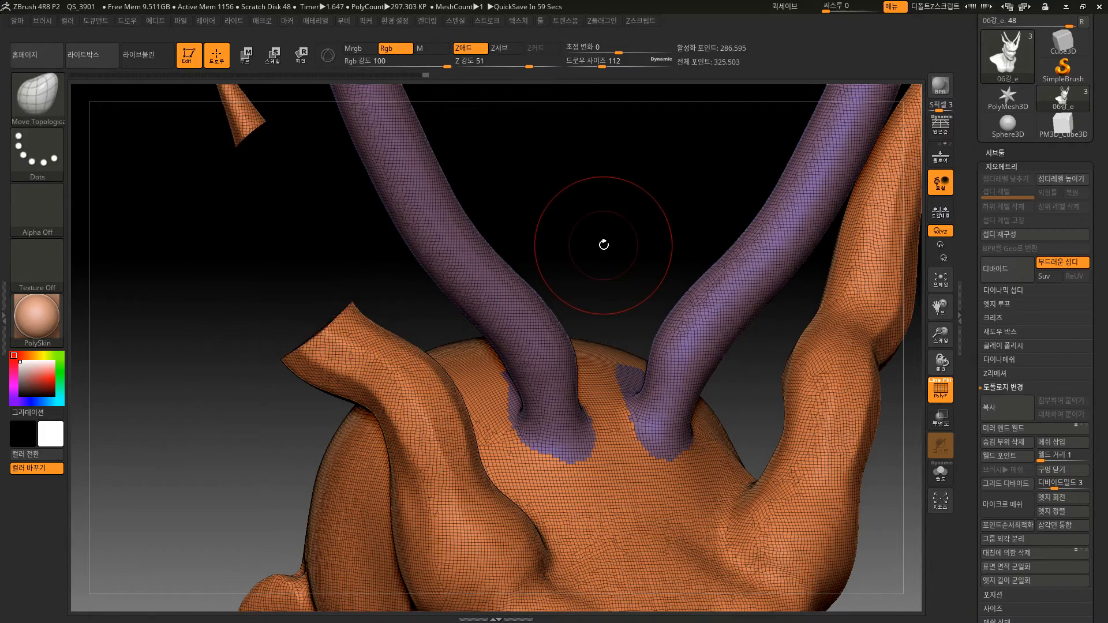
pyautogui.moveTo(605, 227); pyautogui.dragTo(656, 286)
pyautogui.hotkey('ctrl', 'z')
# Select the TrimCircle brush and set its stroke to Lasso.
pyautogui.click(38, 96)
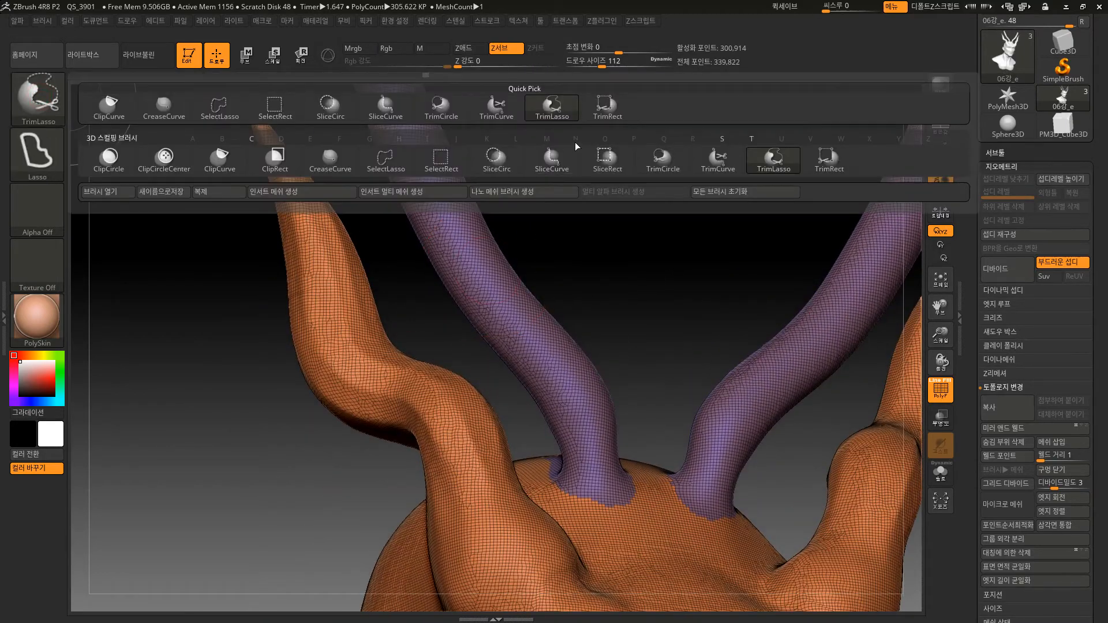
pyautogui.click(714, 162)
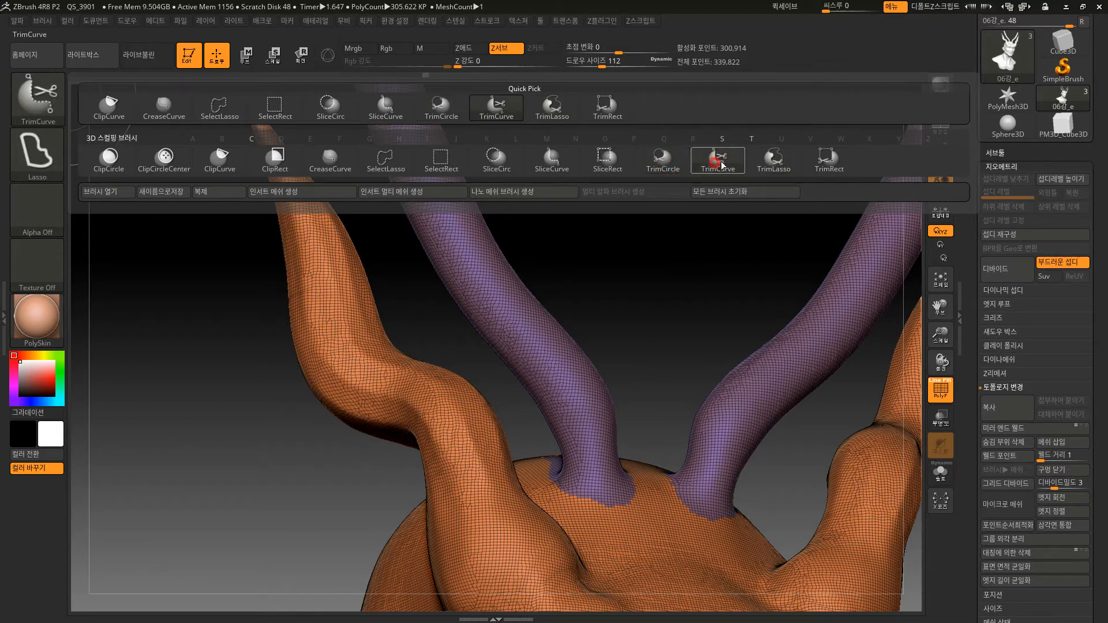
pyautogui.click(664, 162)
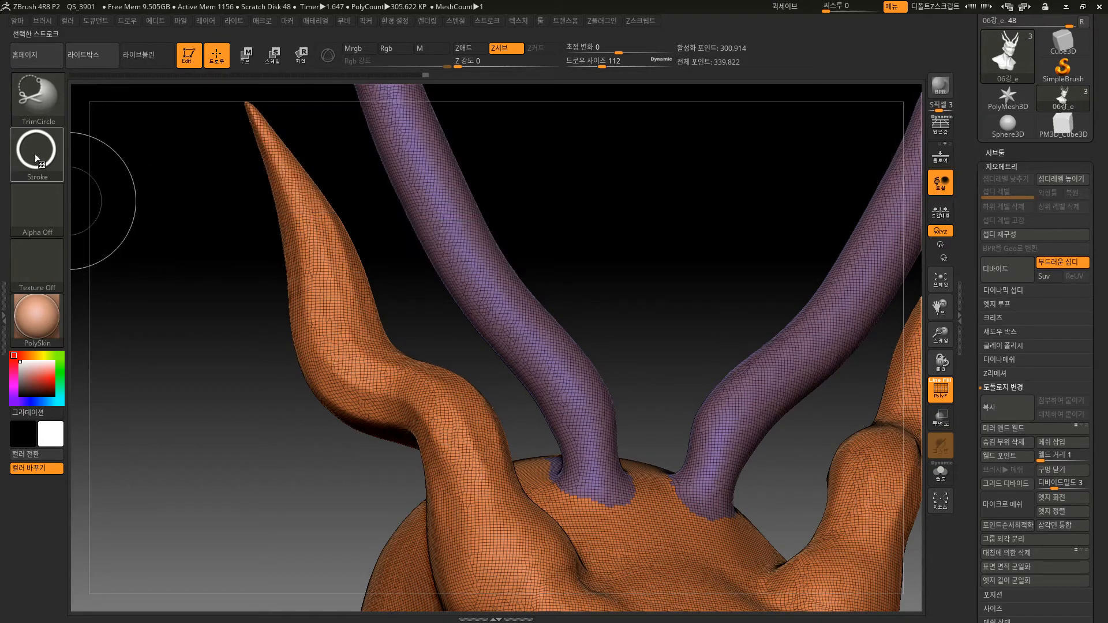
pyautogui.click(37, 154)
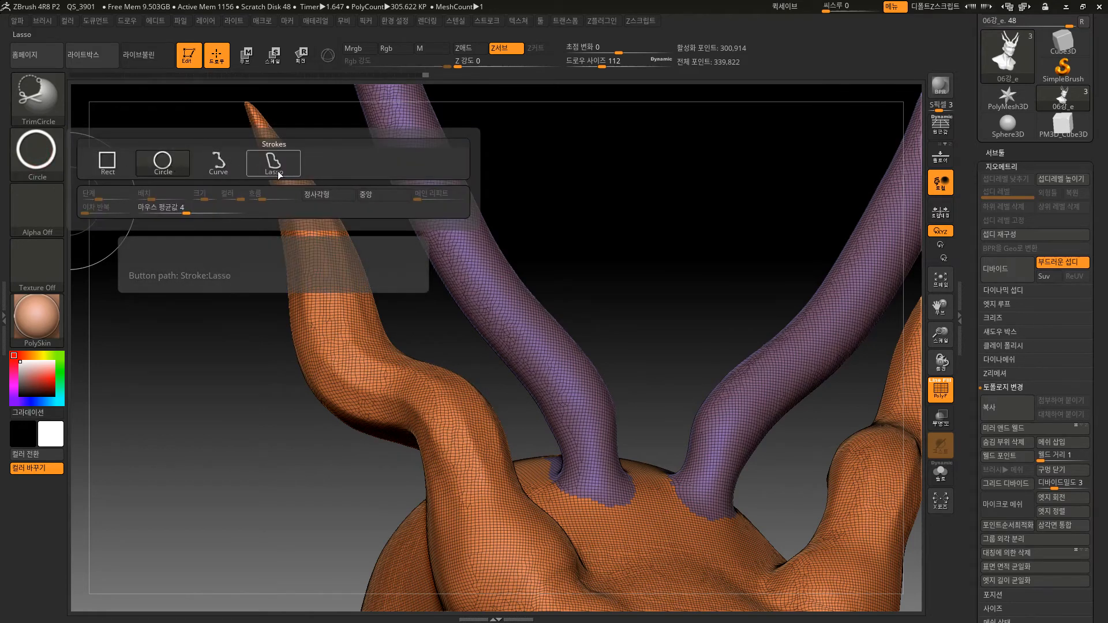
pyautogui.click(44, 93)
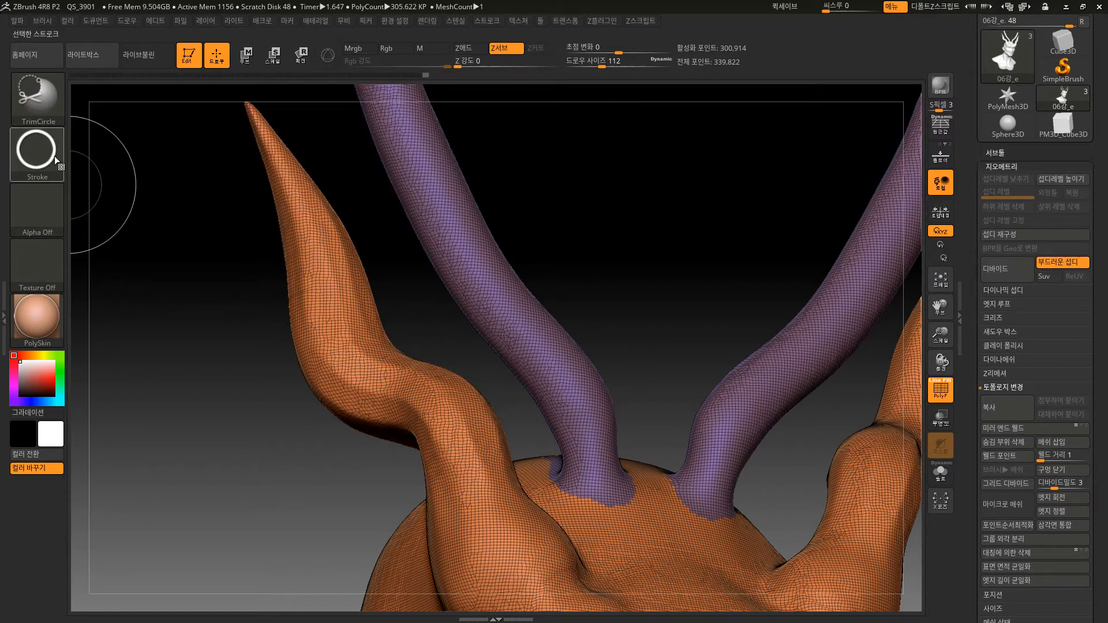
pyautogui.click(55, 156)
pyautogui.click(270, 163)
# Trim away everything except the middle section of the left outer horn with an inverted TrimCircle lasso, and undo it.
pyautogui.moveTo(563, 261)
pyautogui.mouseDown()
pyautogui.moveTo(623, 203)
pyautogui.moveTo(358, 214)
pyautogui.moveTo(563, 262)
pyautogui.mouseUp()
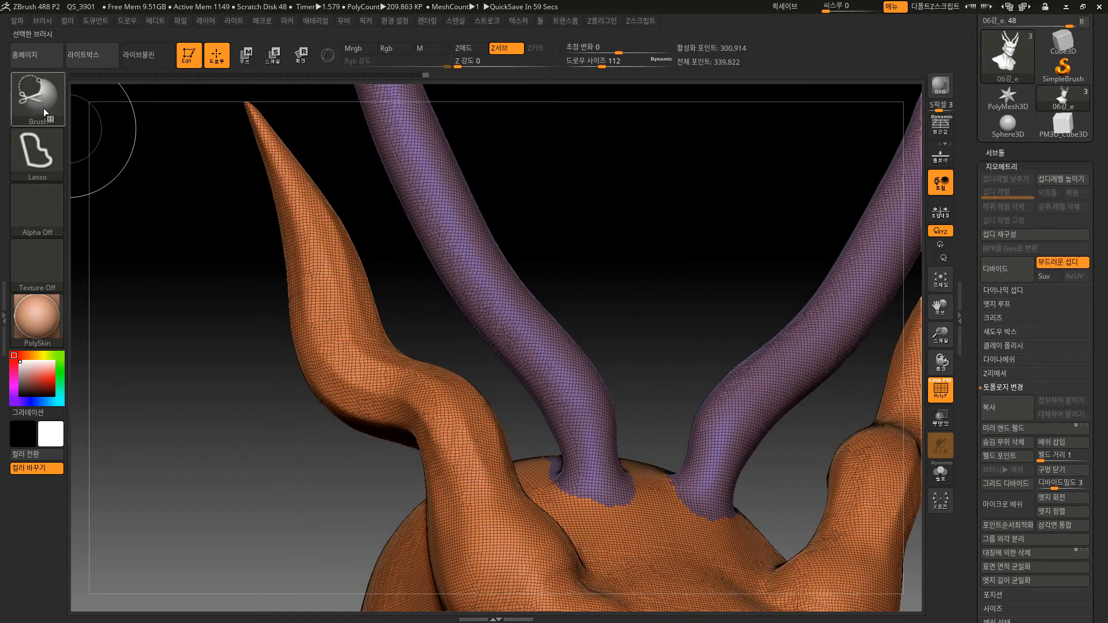
pyautogui.moveTo(237, 321)
pyautogui.keyDown('ctrl'); pyautogui.keyDown('shift'); pyautogui.mouseDown()
pyautogui.moveTo(236, 312)
pyautogui.moveTo(180, 311)
pyautogui.mouseUp(); pyautogui.keyUp('shift'); pyautogui.keyUp('ctrl')
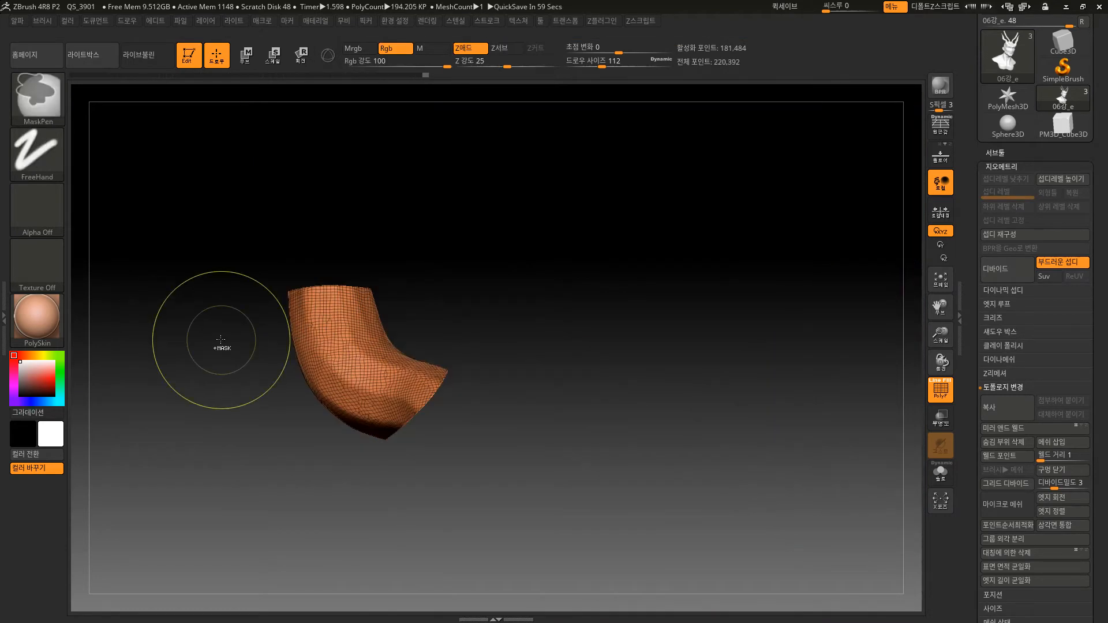
pyautogui.hotkey('ctrl', 'z')
# Reselect TrimCircle, trim the tip of the left outer horn with a Lasso stroke, and undo the trim.
pyautogui.keyDown('ctrl'); pyautogui.keyDown('shift'); pyautogui.click(62, 104); pyautogui.keyUp('shift'); pyautogui.keyUp('ctrl')
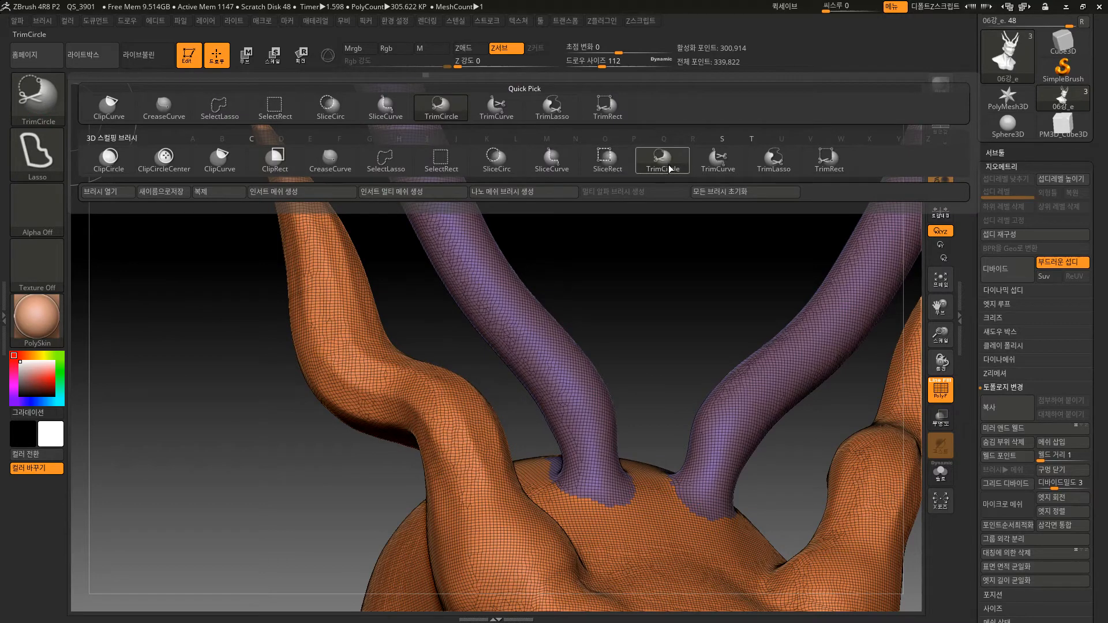
pyautogui.click(668, 165)
pyautogui.moveTo(212, 321)
pyautogui.keyDown('ctrl'); pyautogui.keyDown('shift'); pyautogui.mouseDown()
pyautogui.moveTo(202, 324)
pyautogui.moveTo(208, 195)
pyautogui.moveTo(181, 130)
pyautogui.moveTo(173, 191)
pyautogui.mouseUp(); pyautogui.keyUp('shift'); pyautogui.keyUp('ctrl')
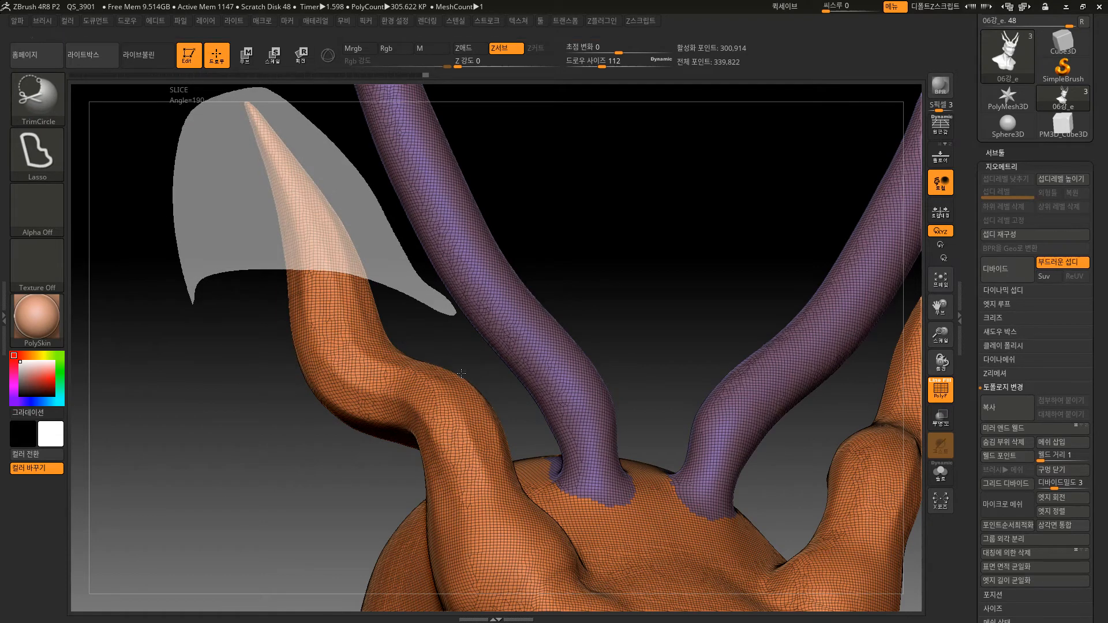
pyautogui.moveTo(596, 238); pyautogui.dragTo(494, 315)
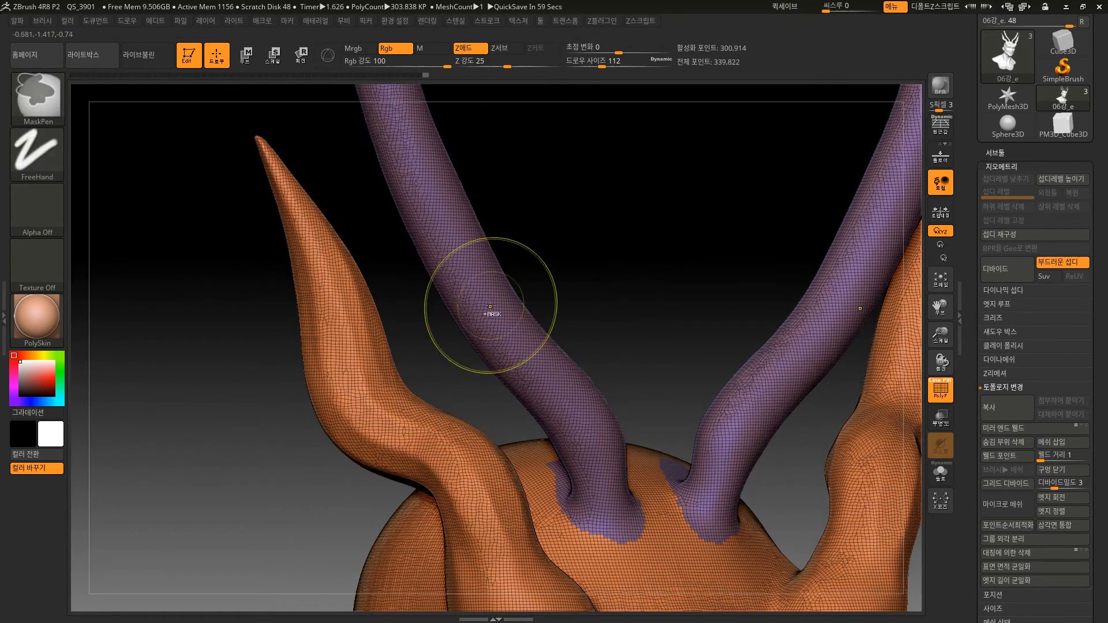
# Trim the left outer horn down to its lower bend with a TrimCircle lasso and undo the trim.
pyautogui.moveTo(241, 477)
pyautogui.keyDown('ctrl'); pyautogui.keyDown('shift'); pyautogui.mouseDown()
pyautogui.moveTo(396, 313)
pyautogui.moveTo(263, 95)
pyautogui.moveTo(245, 468)
pyautogui.mouseUp(); pyautogui.keyUp('shift'); pyautogui.keyUp('ctrl')
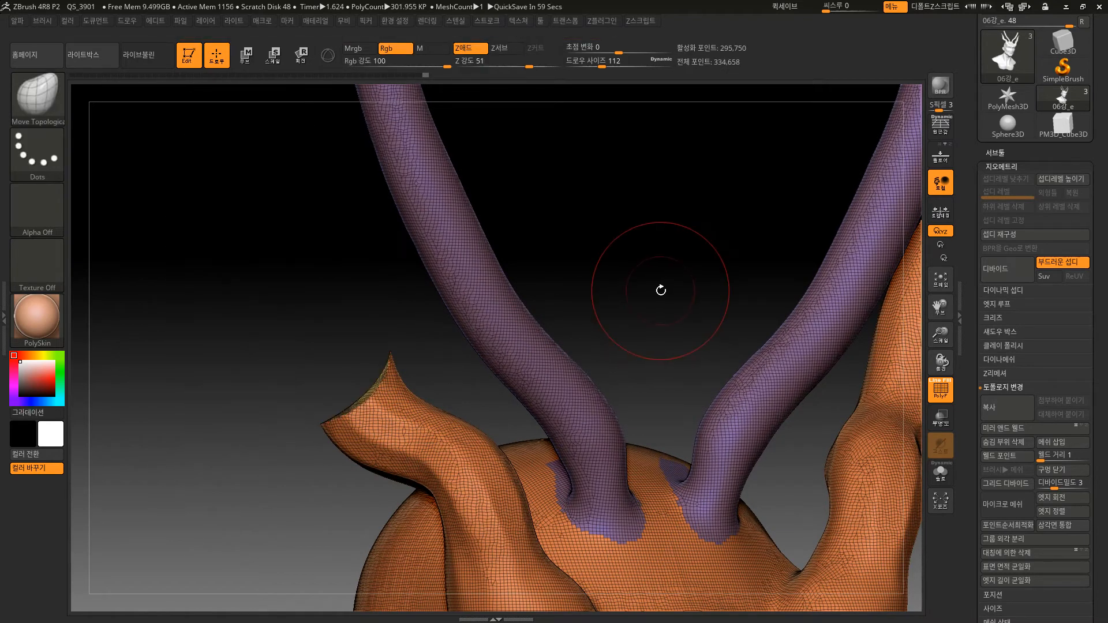
pyautogui.moveTo(661, 287)
pyautogui.mouseDown()
pyautogui.moveTo(664, 314)
pyautogui.moveTo(723, 247)
pyautogui.moveTo(597, 276)
pyautogui.moveTo(601, 312)
pyautogui.moveTo(575, 240)
pyautogui.moveTo(556, 277)
pyautogui.mouseUp()
pyautogui.hotkey('ctrl', 'z')
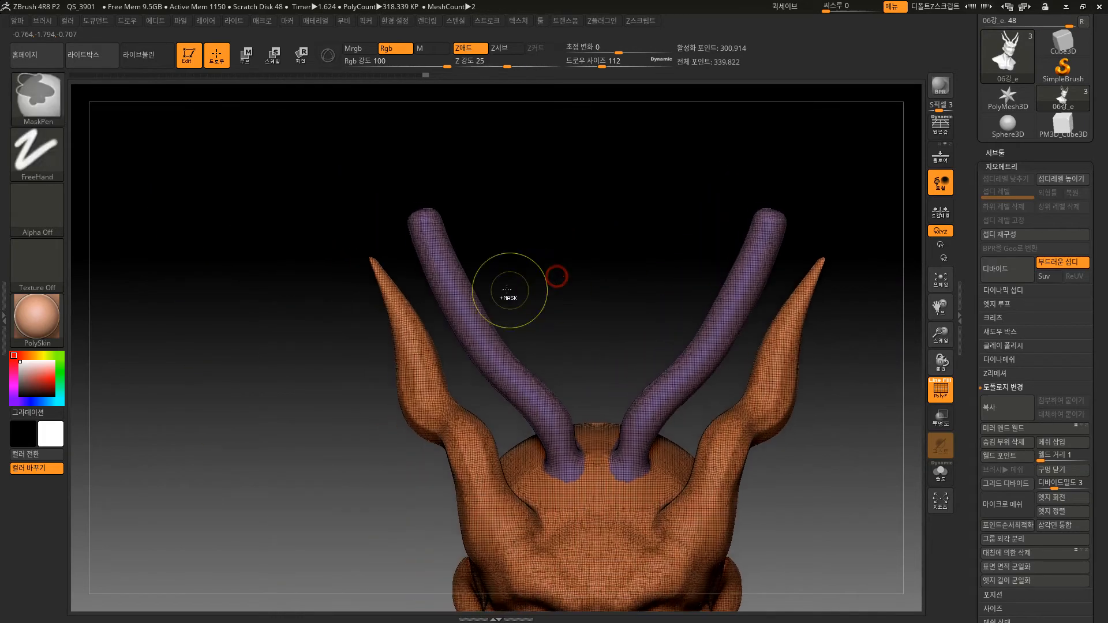
# Trim the upper part of the left outer horn, then the upper parts of both left horns with TrimCircle lassos, undoing each.
pyautogui.moveTo(379, 217)
pyautogui.keyDown('ctrl'); pyautogui.keyDown('shift'); pyautogui.mouseDown()
pyautogui.moveTo(446, 368)
pyautogui.moveTo(339, 211)
pyautogui.mouseUp(); pyautogui.keyUp('shift'); pyautogui.keyUp('ctrl')
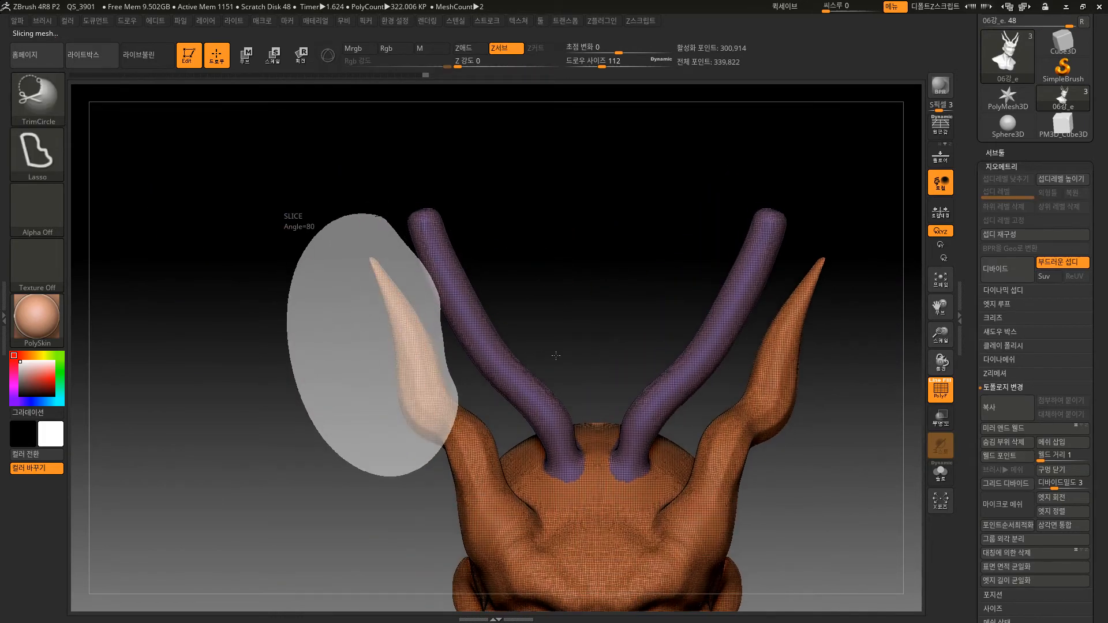
pyautogui.keyDown('ctrl'); pyautogui.keyDown('shift'); pyautogui.click(527, 366); pyautogui.keyUp('shift'); pyautogui.keyUp('ctrl')
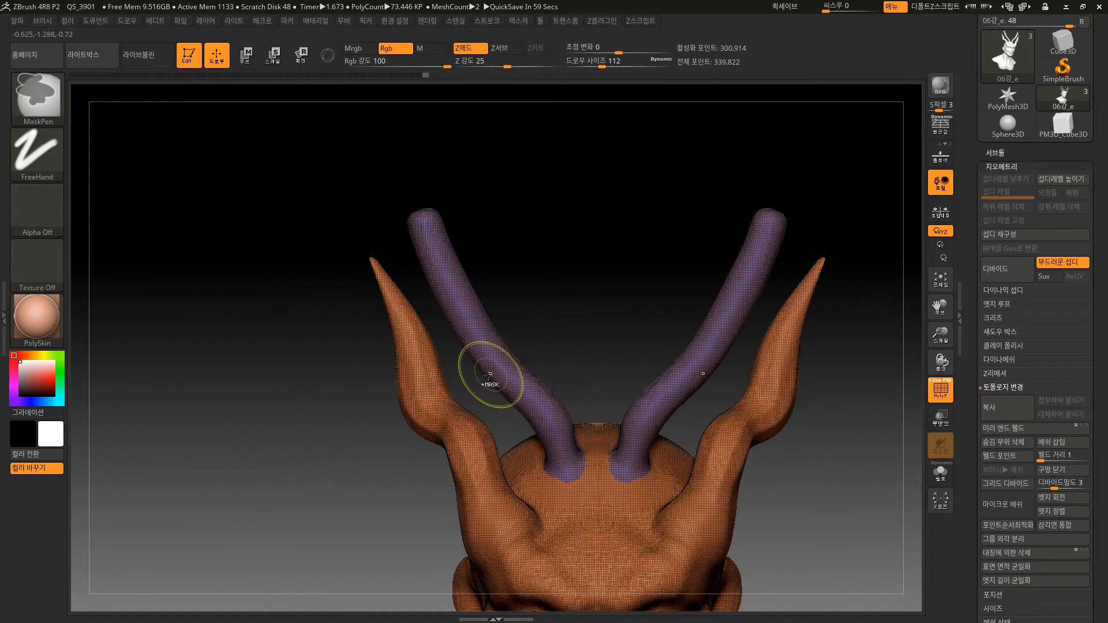
pyautogui.moveTo(253, 342)
pyautogui.keyDown('ctrl'); pyautogui.keyDown('shift'); pyautogui.mouseDown()
pyautogui.moveTo(281, 386)
pyautogui.moveTo(549, 347)
pyautogui.moveTo(242, 248)
pyautogui.moveTo(237, 394)
pyautogui.mouseUp(); pyautogui.keyUp('shift'); pyautogui.keyUp('ctrl')
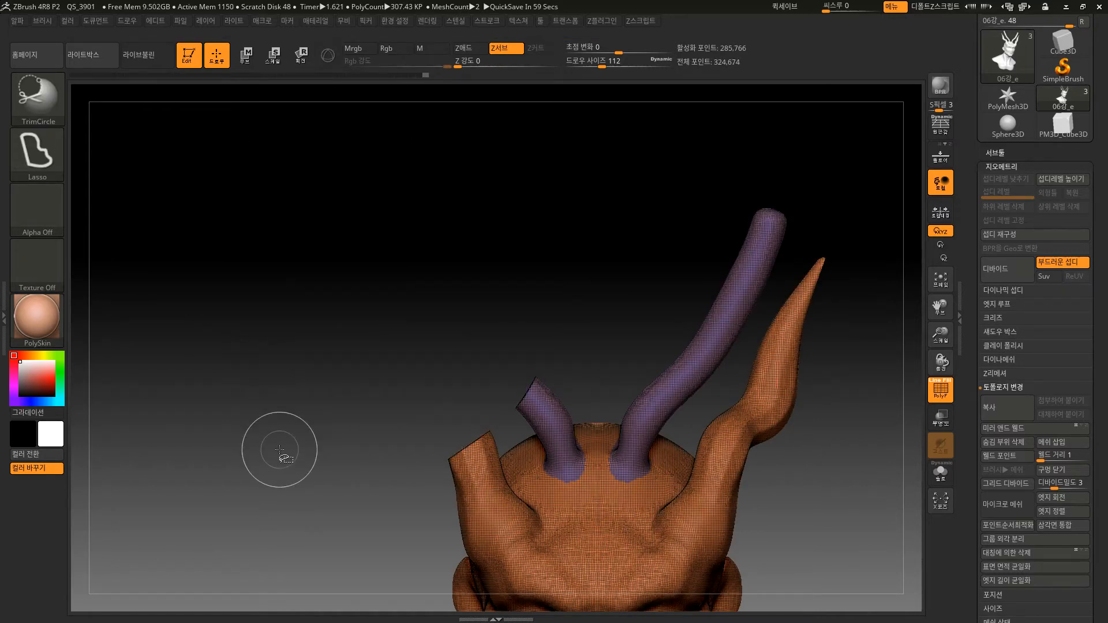
pyautogui.hotkey('ctrl', 'z')
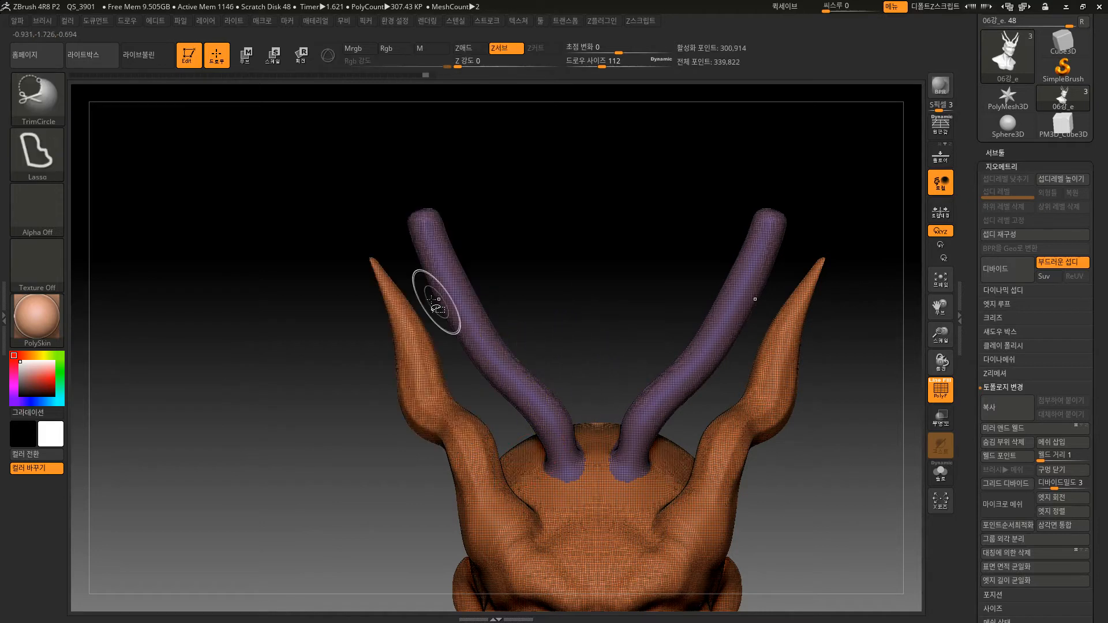
# Switch the TrimCircle brush's stroke to Curve and back to Lasso.
pyautogui.click(36, 151)
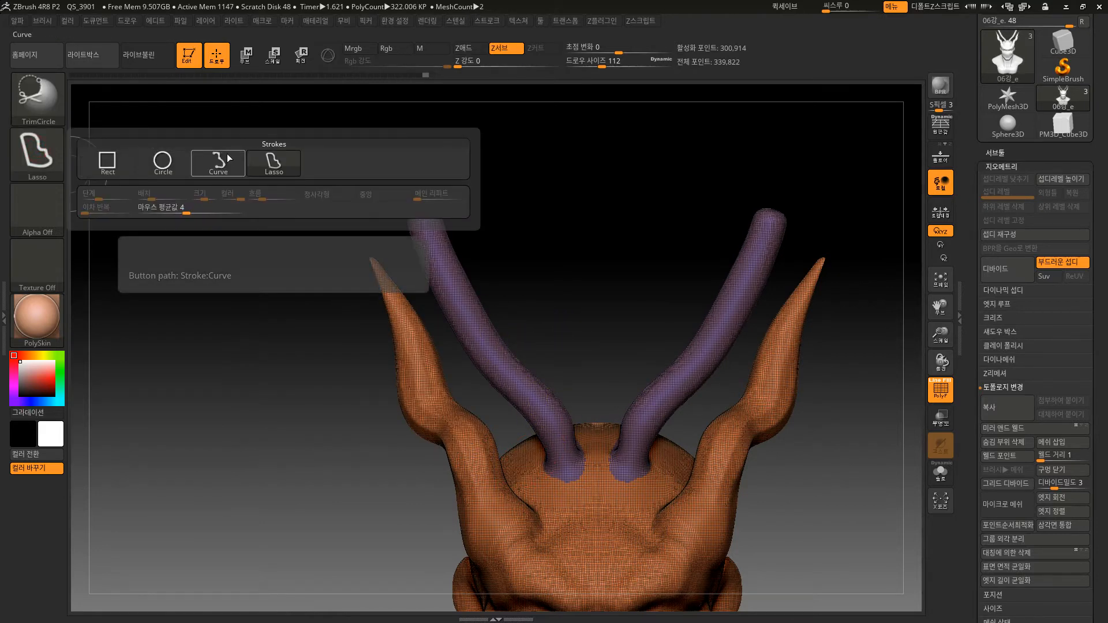
pyautogui.click(224, 161)
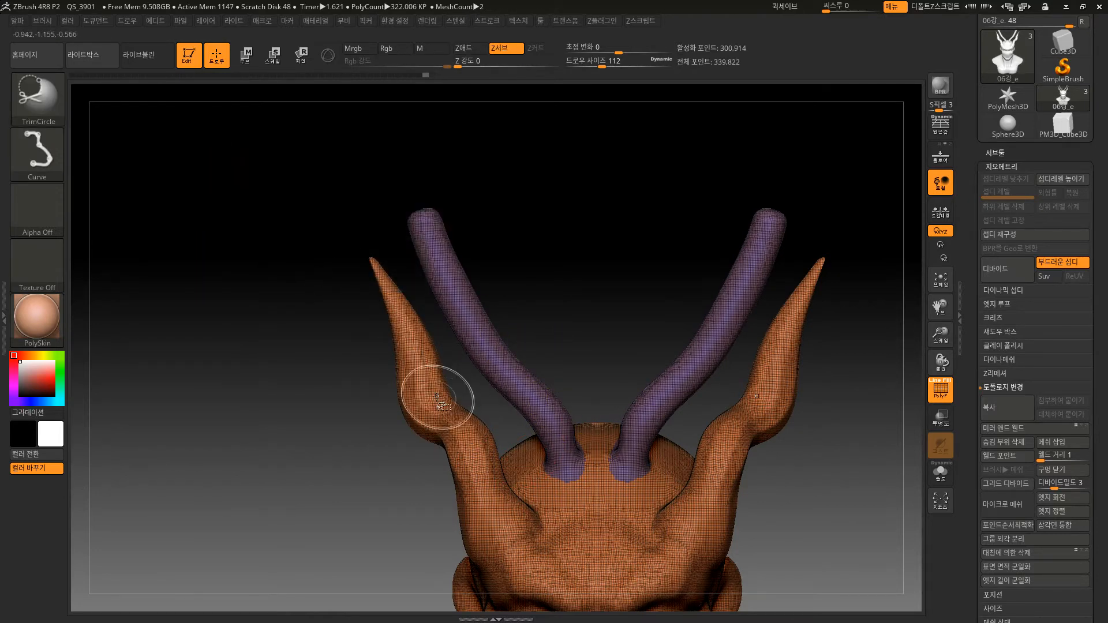
pyautogui.click(29, 152)
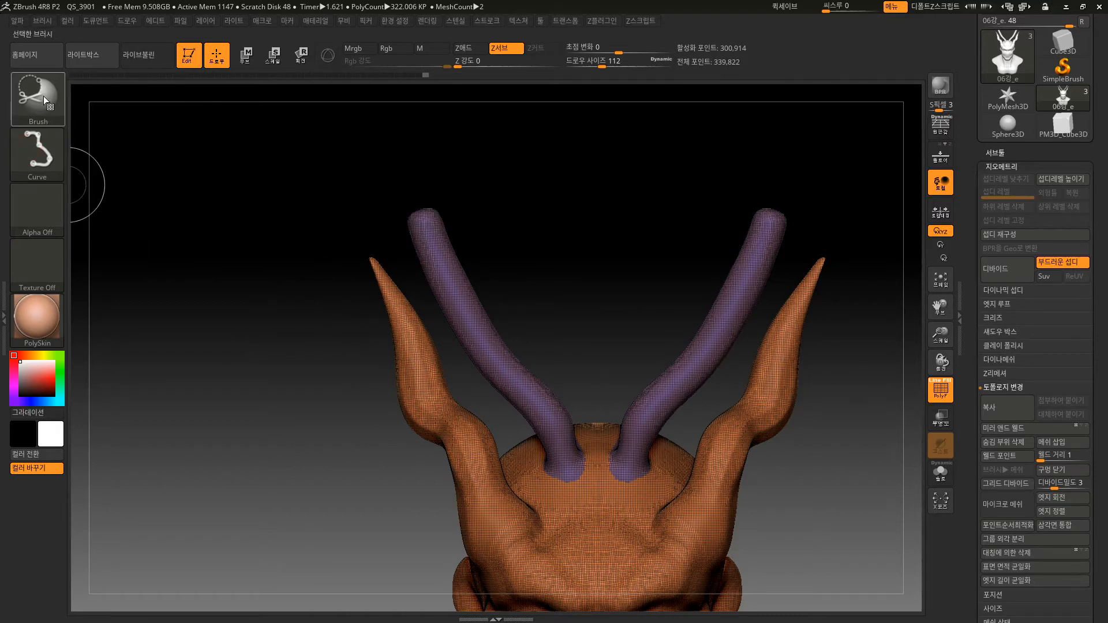
pyautogui.click(53, 151)
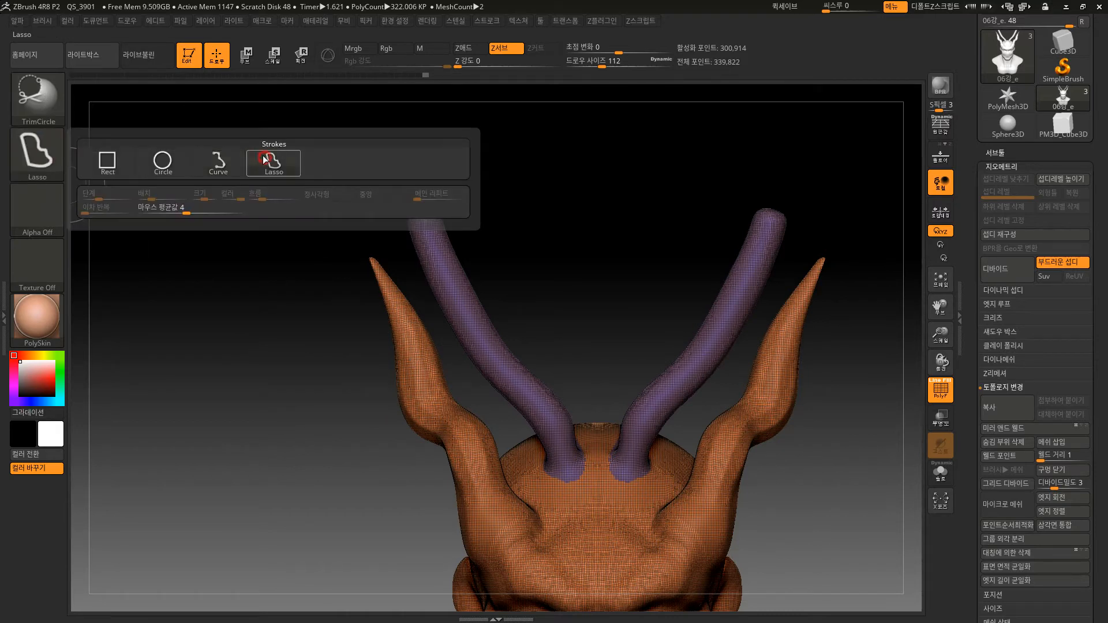
pyautogui.click(265, 160)
# Select the TrimCurve brush and set its stroke to Circle.
pyautogui.click(47, 93)
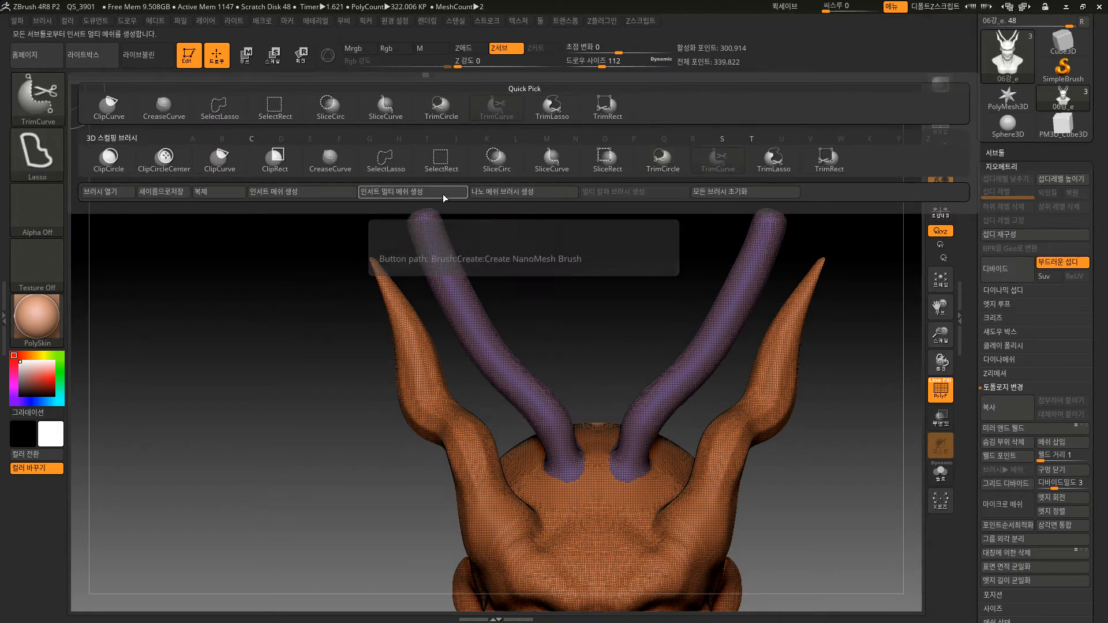
pyautogui.click(718, 163)
pyautogui.click(40, 155)
pyautogui.click(164, 160)
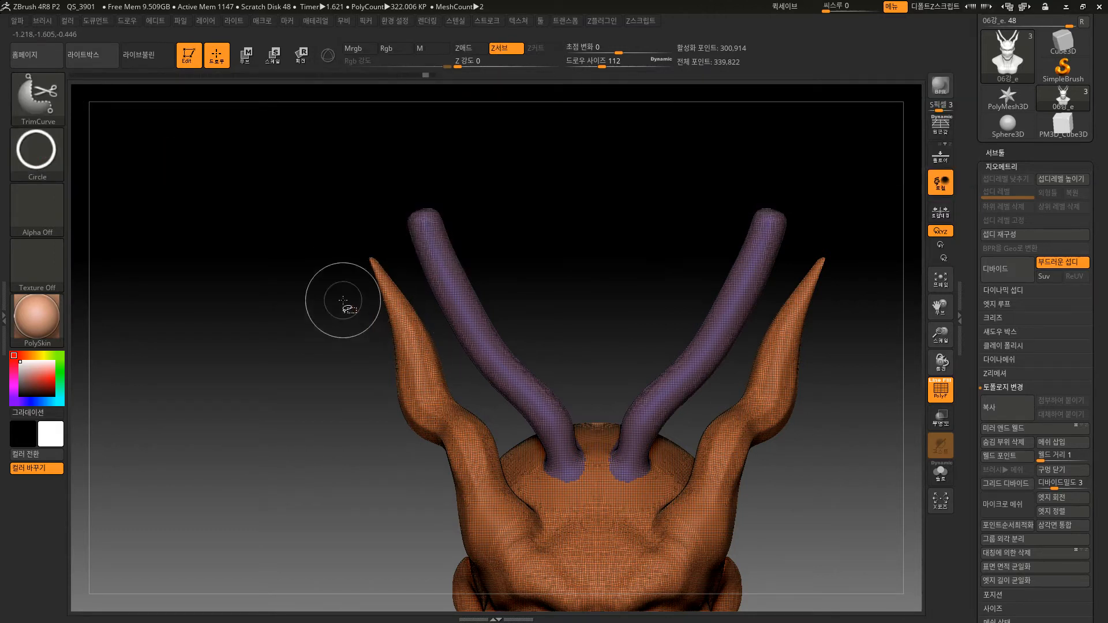
# Undo a circular TrimCurve cut drawn across the left horns and set the brush's stroke to Curve.
pyautogui.moveTo(439, 317); pyautogui.dragTo(578, 358)
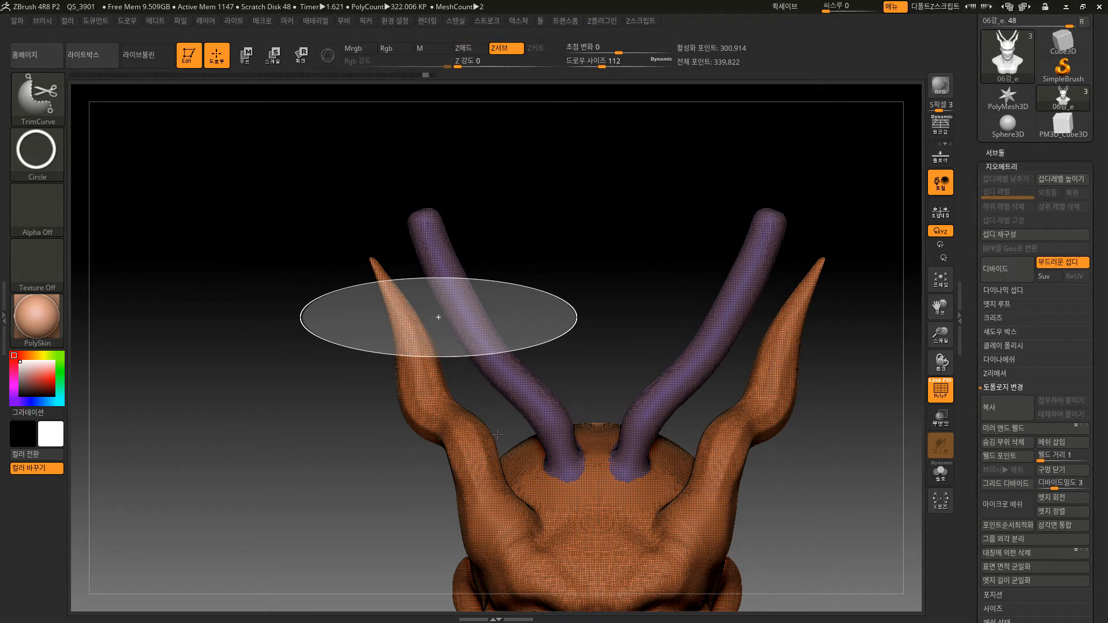
pyautogui.hotkey('ctrl', 'z')
pyautogui.click(37, 153)
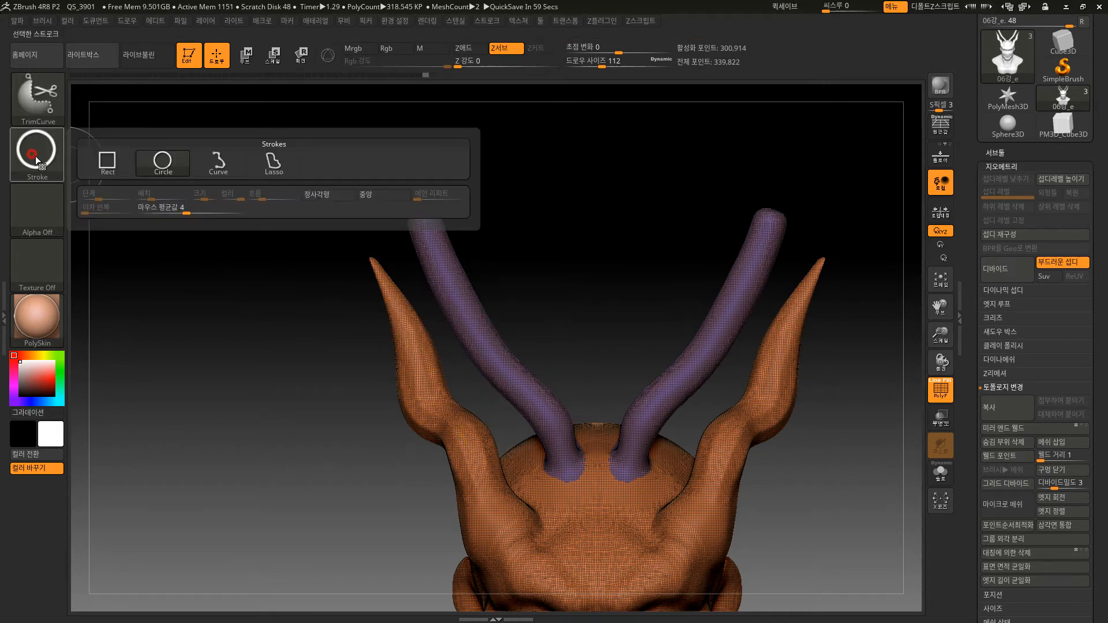
pyautogui.click(220, 158)
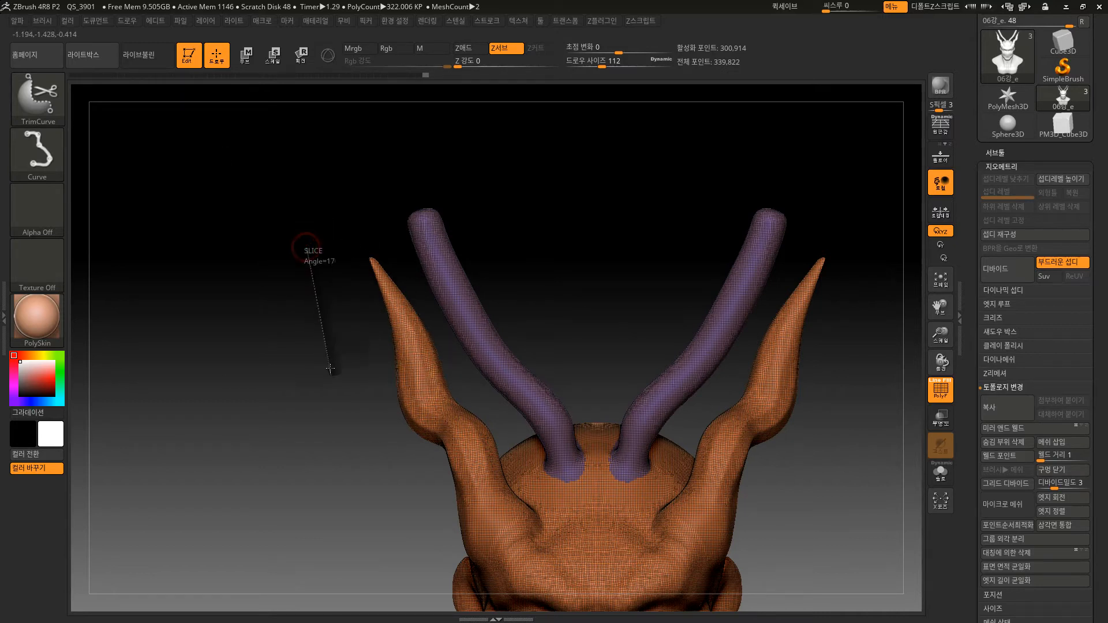
# Trim the upper parts of both left horns with TrimCurve, then cut them off down to the skull, and undo both trims.
pyautogui.moveTo(330, 369)
pyautogui.mouseDown()
pyautogui.moveTo(428, 362)
pyautogui.moveTo(576, 327)
pyautogui.mouseUp()
pyautogui.moveTo(587, 288); pyautogui.dragTo(576, 151)
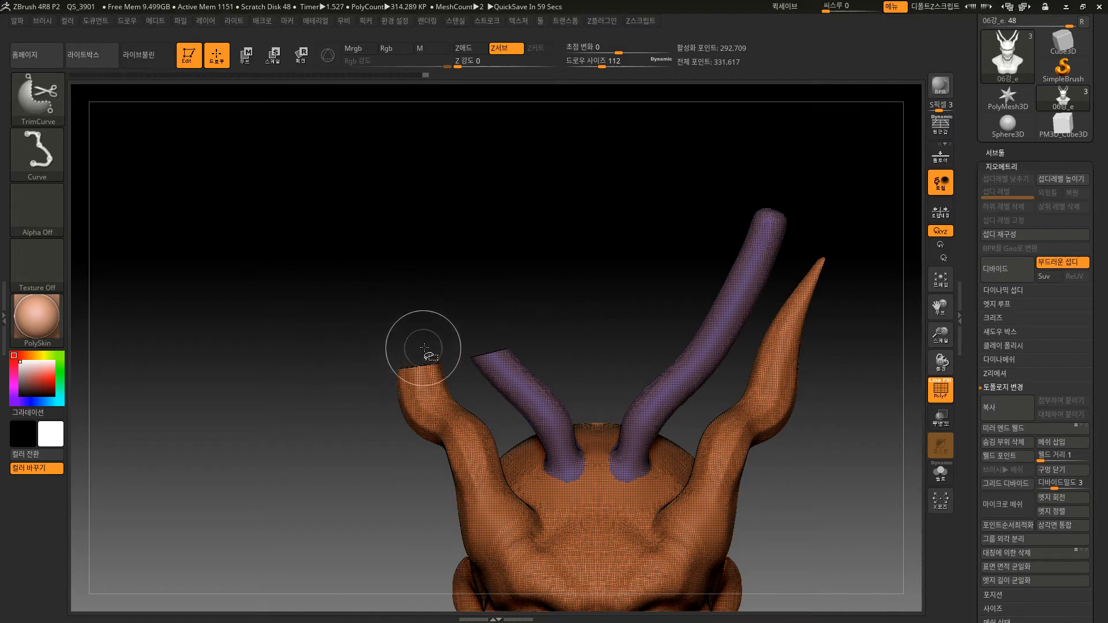
pyautogui.moveTo(239, 270)
pyautogui.keyDown('ctrl'); pyautogui.keyDown('shift'); pyautogui.mouseDown()
pyautogui.moveTo(387, 520)
pyautogui.moveTo(361, 530)
pyautogui.moveTo(491, 536)
pyautogui.moveTo(632, 447)
pyautogui.moveTo(541, 254)
pyautogui.mouseUp(); pyautogui.keyUp('shift'); pyautogui.keyUp('ctrl')
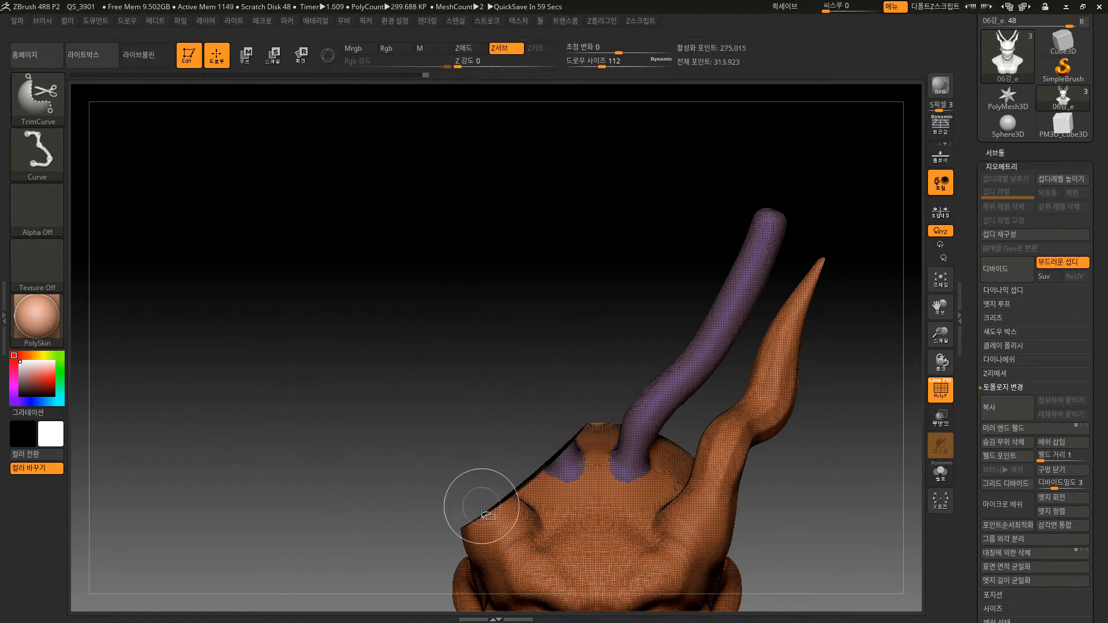
pyautogui.hotkey('ctrl', 'z')
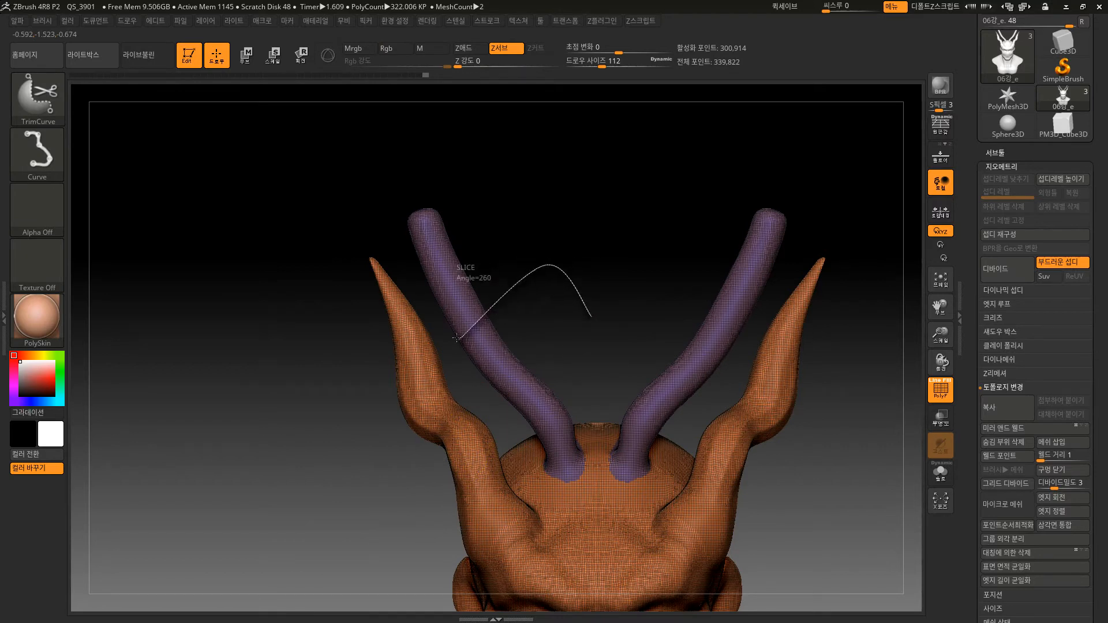
# Trim away the head between the horns with an arched TrimCurve line and undo the trim.
pyautogui.moveTo(457, 338)
pyautogui.keyDown('ctrl'); pyautogui.keyDown('shift'); pyautogui.mouseDown()
pyautogui.moveTo(373, 496)
pyautogui.moveTo(379, 539)
pyautogui.moveTo(409, 560)
pyautogui.mouseUp(); pyautogui.keyUp('shift'); pyautogui.keyUp('ctrl')
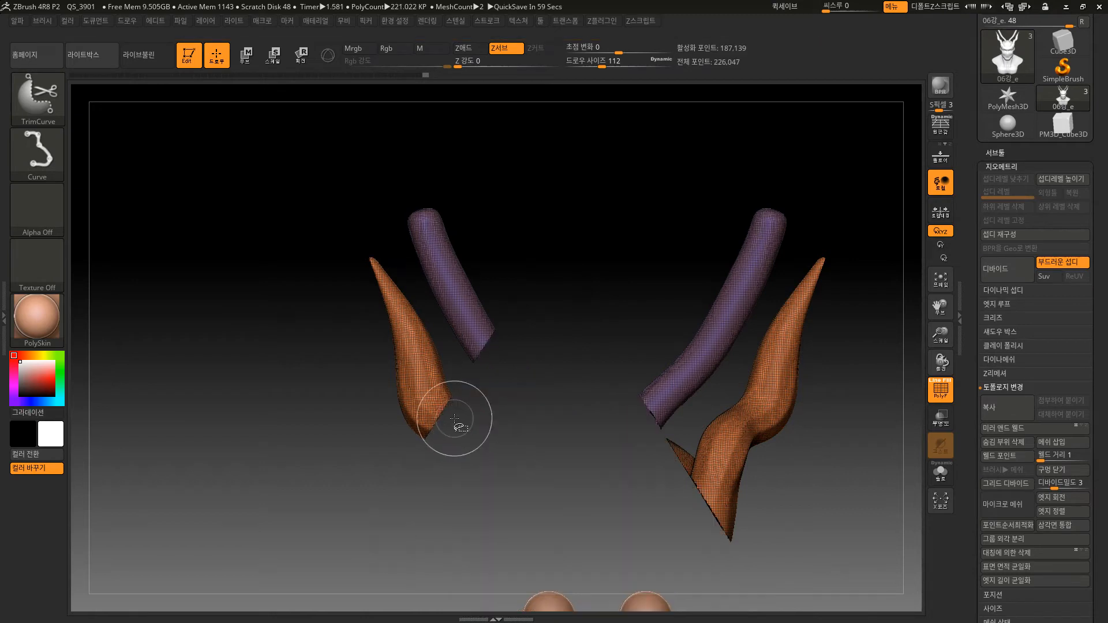
pyautogui.press('ctrl')
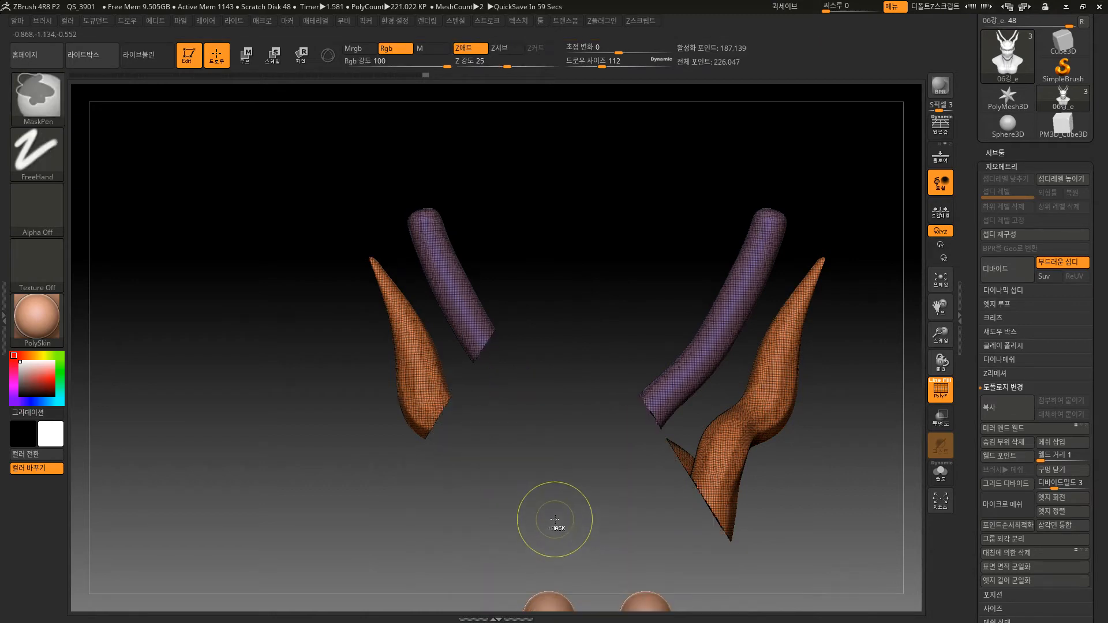
pyautogui.hotkey('ctrl', 'z')
# Trim away the whole bust except the tips of the left horns with TrimCurve and undo the trim.
pyautogui.keyDown('alt'); pyautogui.moveTo(593, 314); pyautogui.dragTo(547, 272); pyautogui.keyUp('alt')
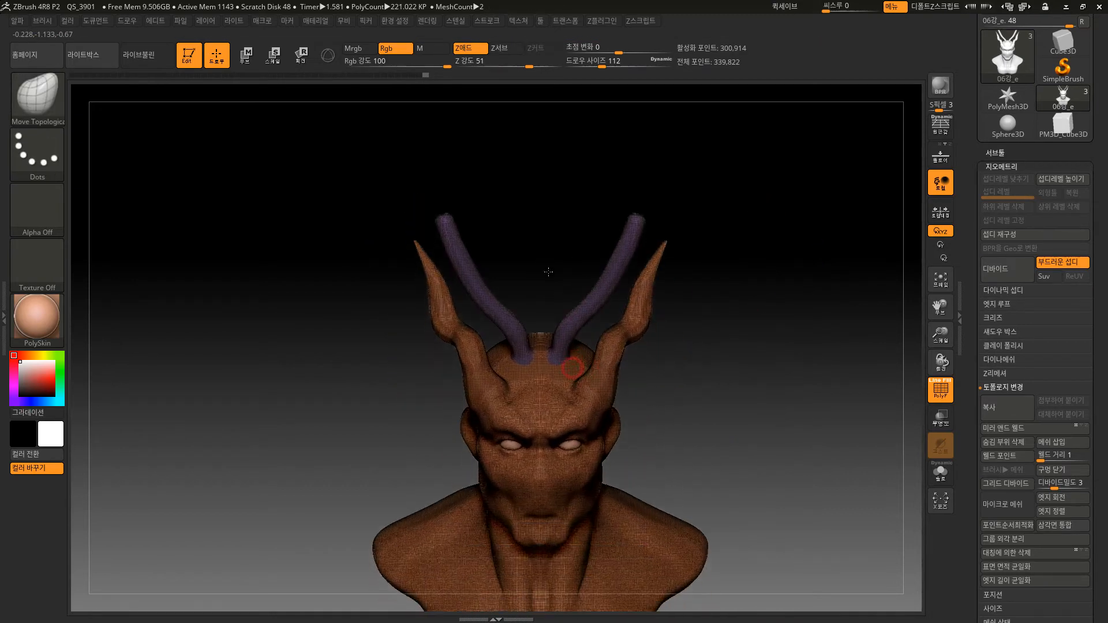
pyautogui.moveTo(623, 402)
pyautogui.mouseDown()
pyautogui.moveTo(710, 376)
pyautogui.moveTo(487, 218)
pyautogui.mouseUp()
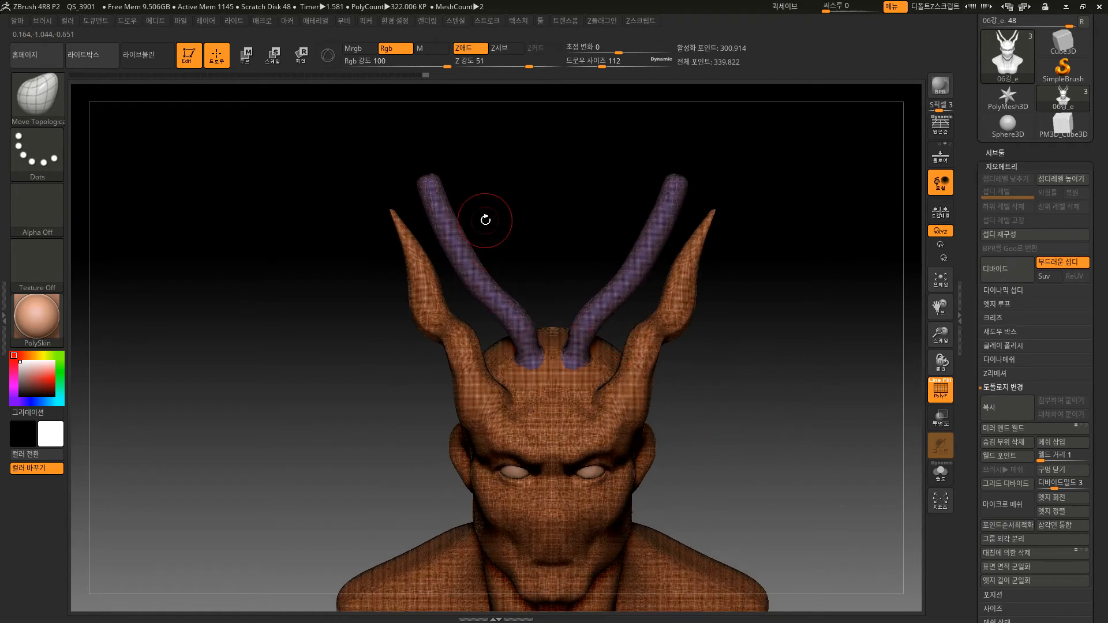
pyautogui.moveTo(513, 144)
pyautogui.keyDown('ctrl'); pyautogui.keyDown('shift'); pyautogui.mouseDown()
pyautogui.moveTo(319, 388)
pyautogui.moveTo(352, 379)
pyautogui.mouseUp(); pyautogui.keyUp('shift'); pyautogui.keyUp('ctrl')
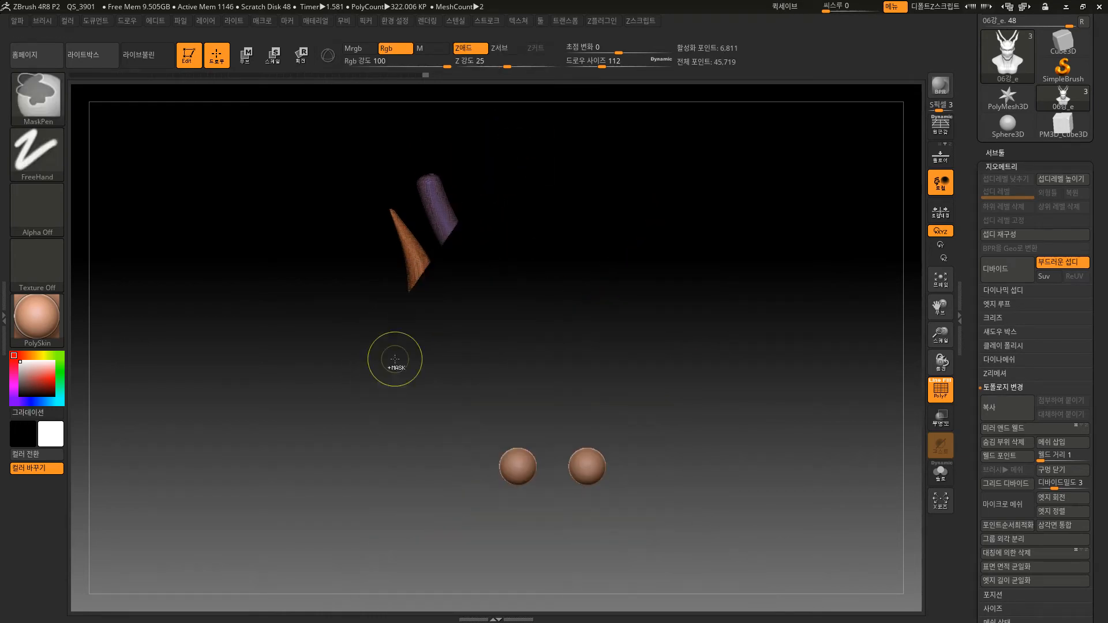
pyautogui.hotkey('ctrl', 'z')
# Trim off the upper parts of both left horns with a diagonal TrimCurve cut and apply Mirror And Weld to the bust.
pyautogui.keyDown('ctrl'); pyautogui.keyDown('shift'); pyautogui.moveTo(334, 470); pyautogui.dragTo(547, 173); pyautogui.keyUp('shift'); pyautogui.keyUp('ctrl')
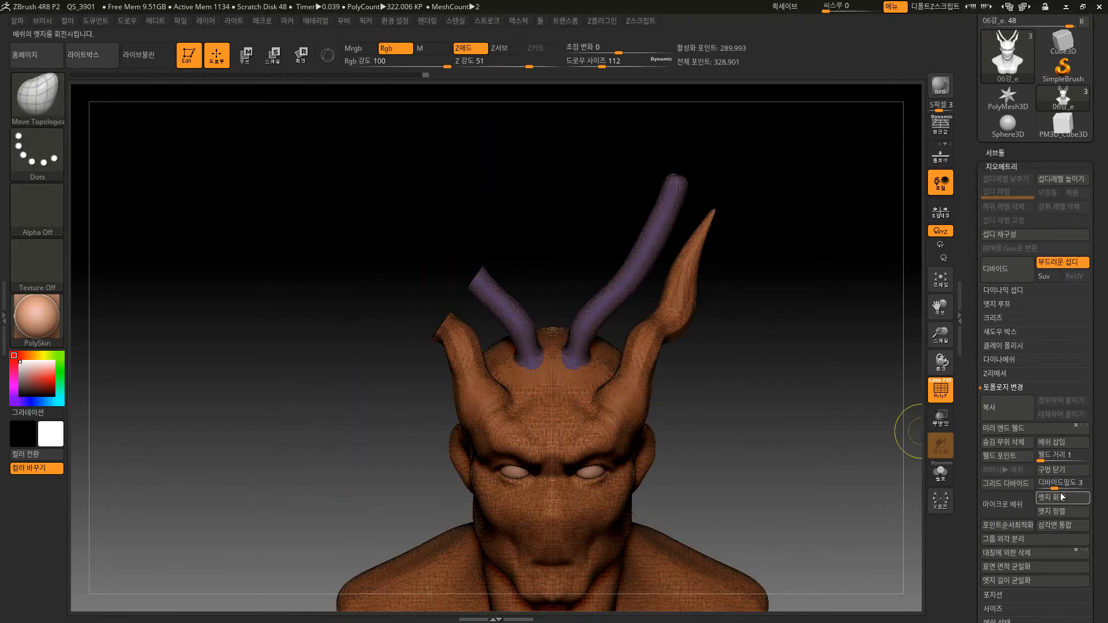
pyautogui.scroll(-5, 1037, 442)
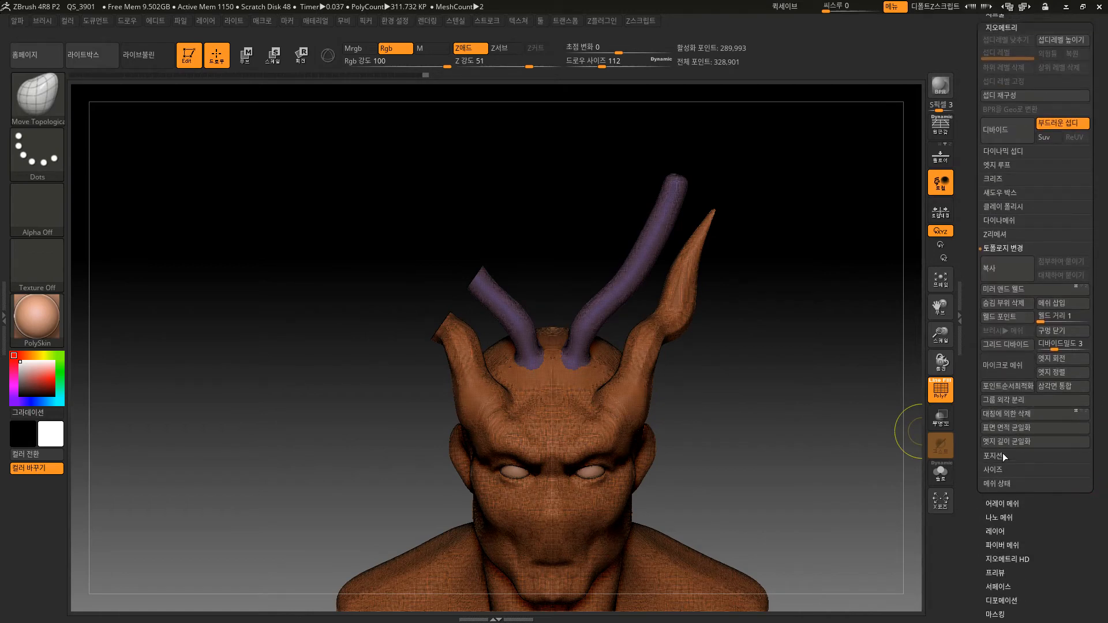
pyautogui.click(1003, 503)
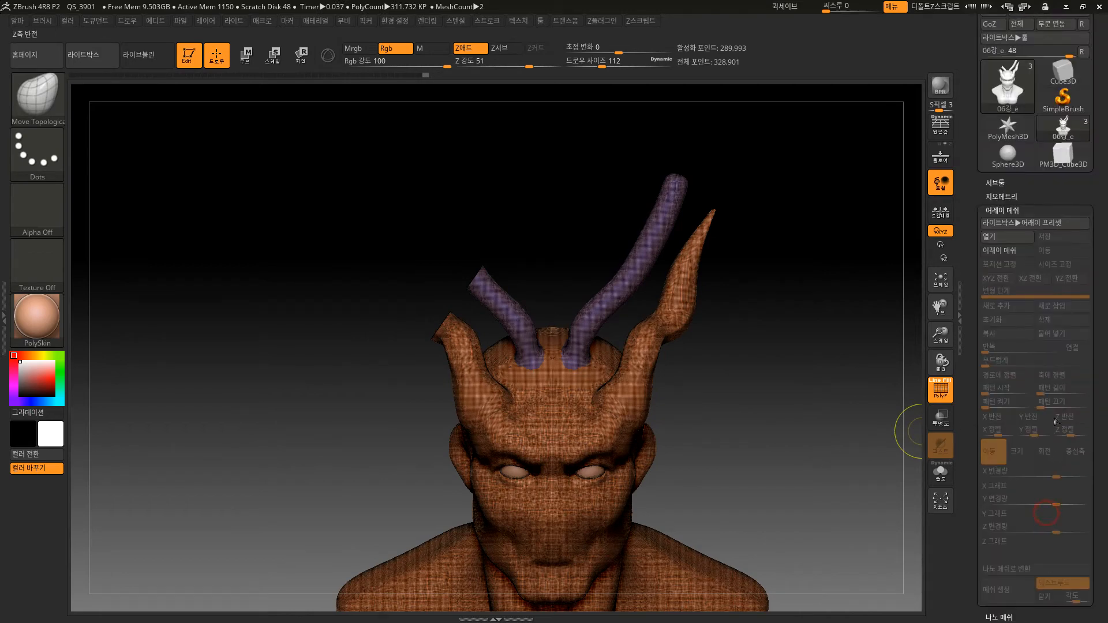
pyautogui.click(1001, 196)
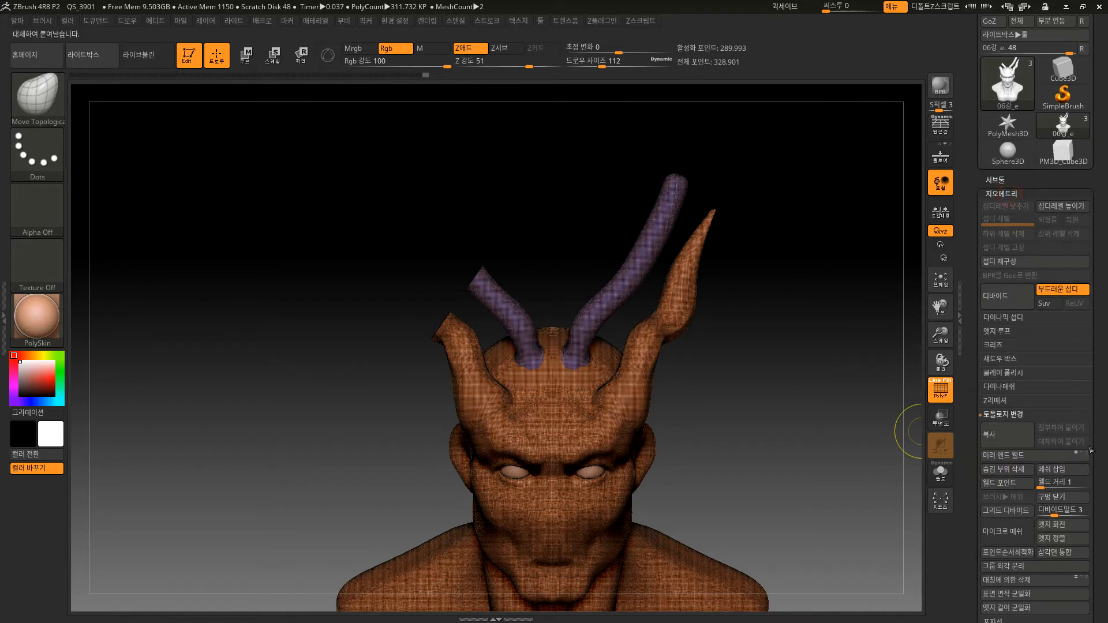
pyautogui.scroll(-2, 1090, 386)
pyautogui.scroll(-2, 1090, 386)
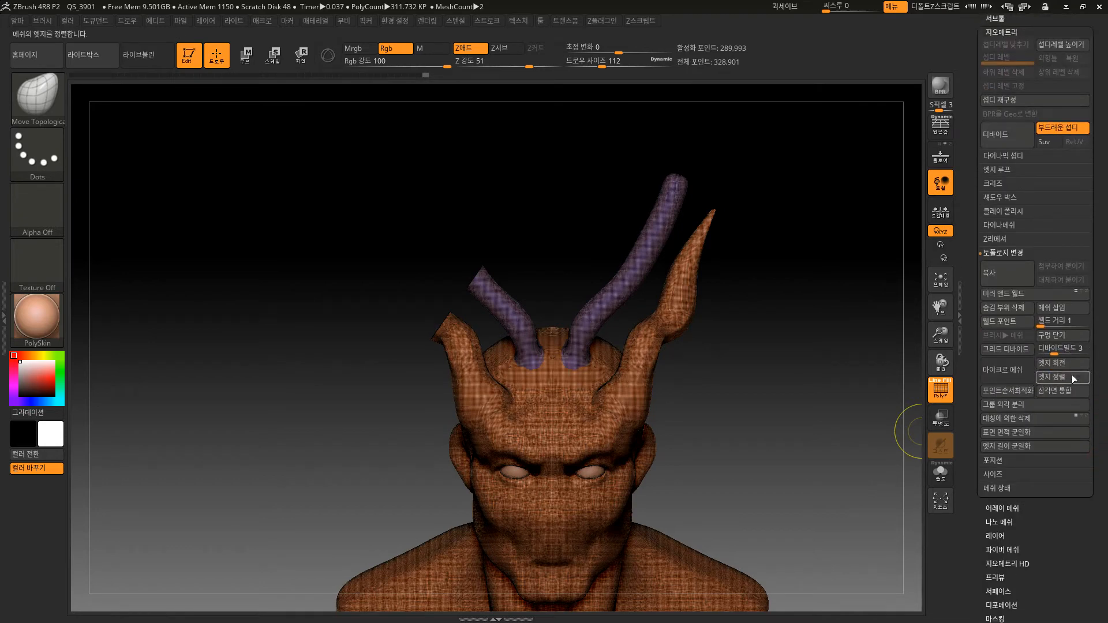
pyautogui.click(1006, 293)
pyautogui.moveTo(830, 438)
pyautogui.mouseDown()
pyautogui.moveTo(832, 455)
pyautogui.moveTo(827, 438)
pyautogui.mouseUp()
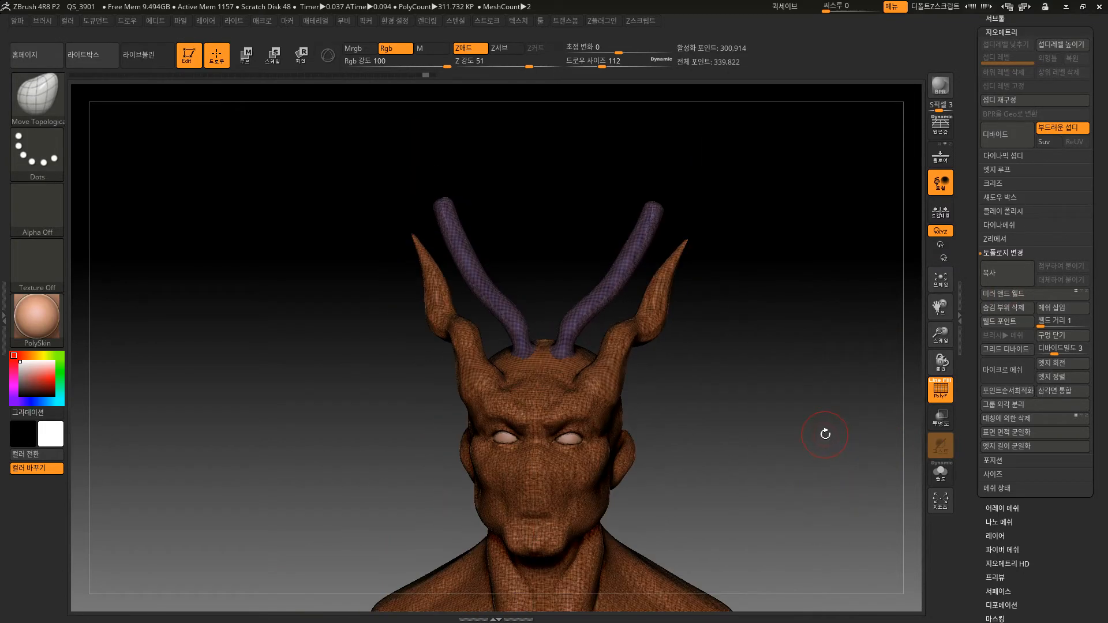
# Switch the selection brush from TrimCurve to SelectLasso.
pyautogui.hotkey('ctrl', 'shift')
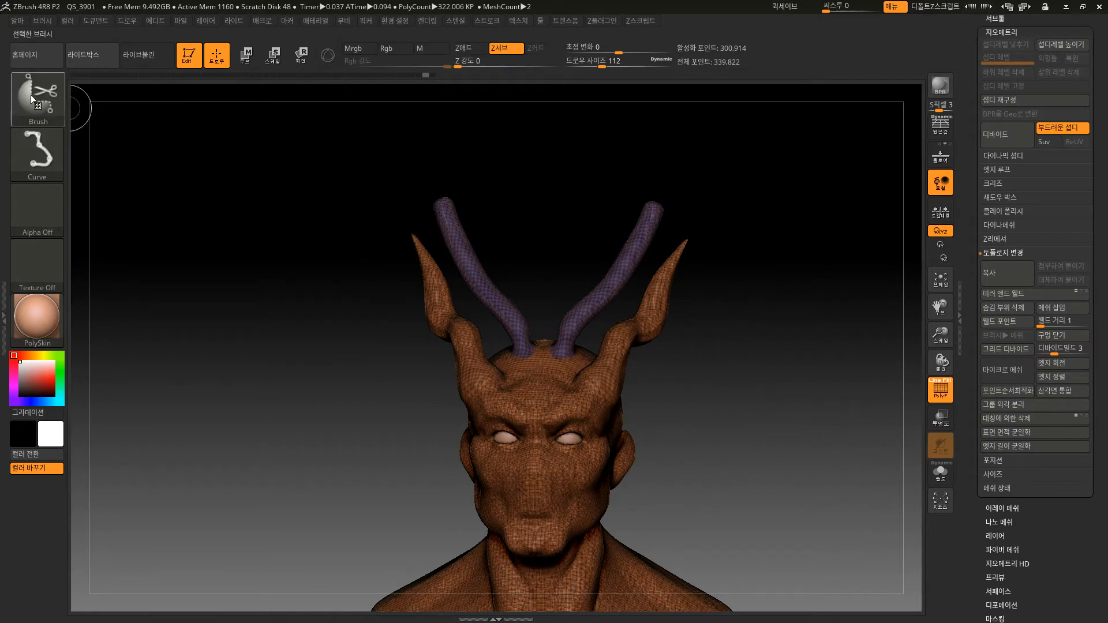
pyautogui.click(38, 95)
pyautogui.click(197, 114)
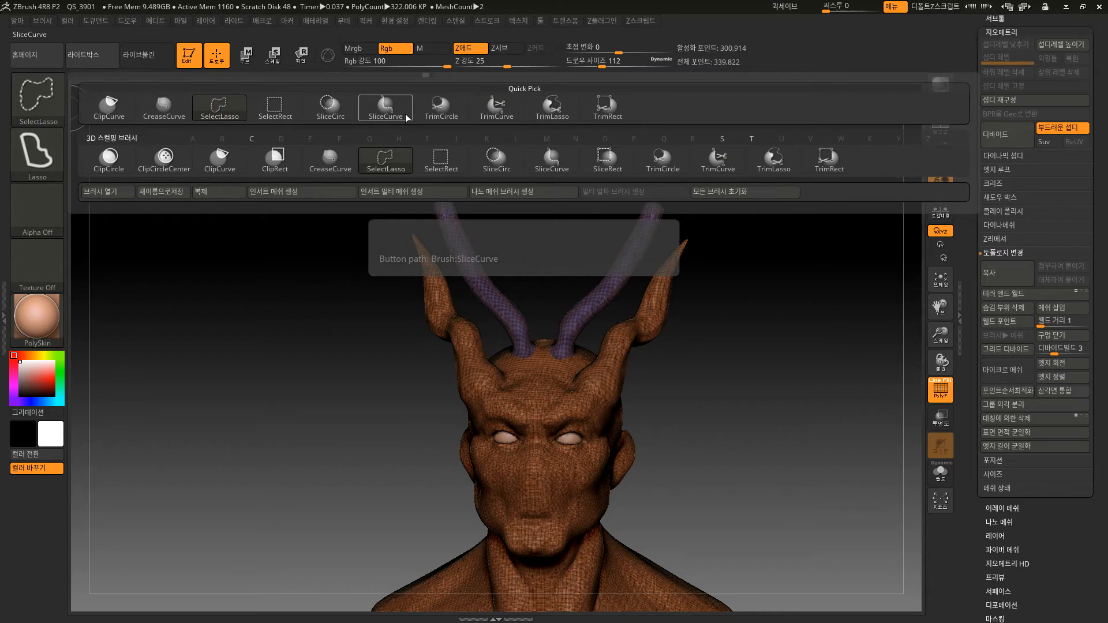
pyautogui.press('ctrl')
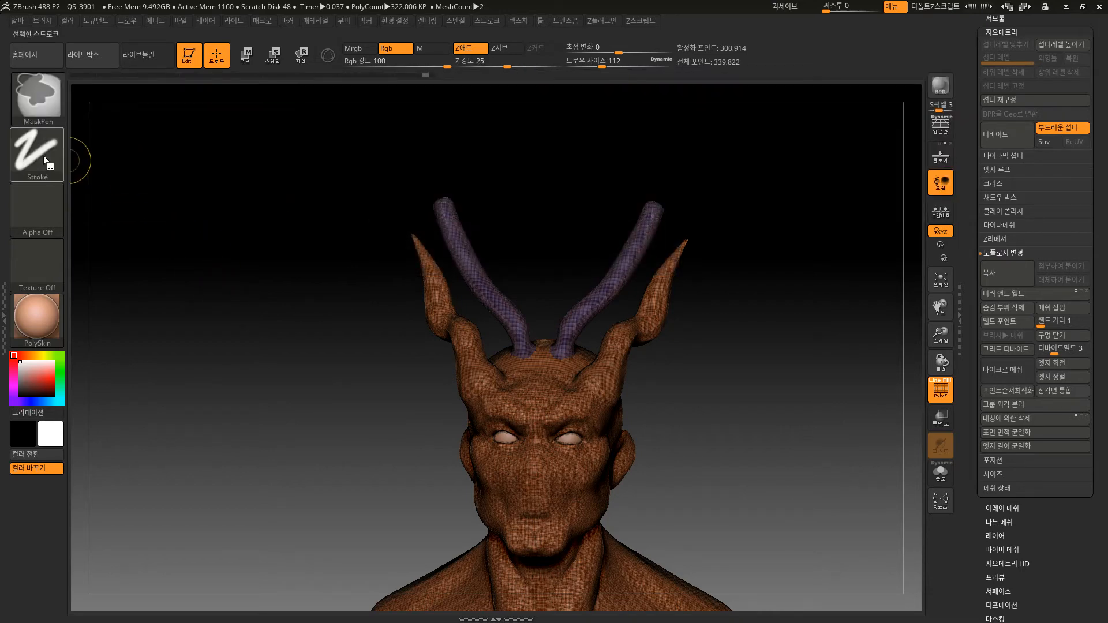
pyautogui.press('shift')
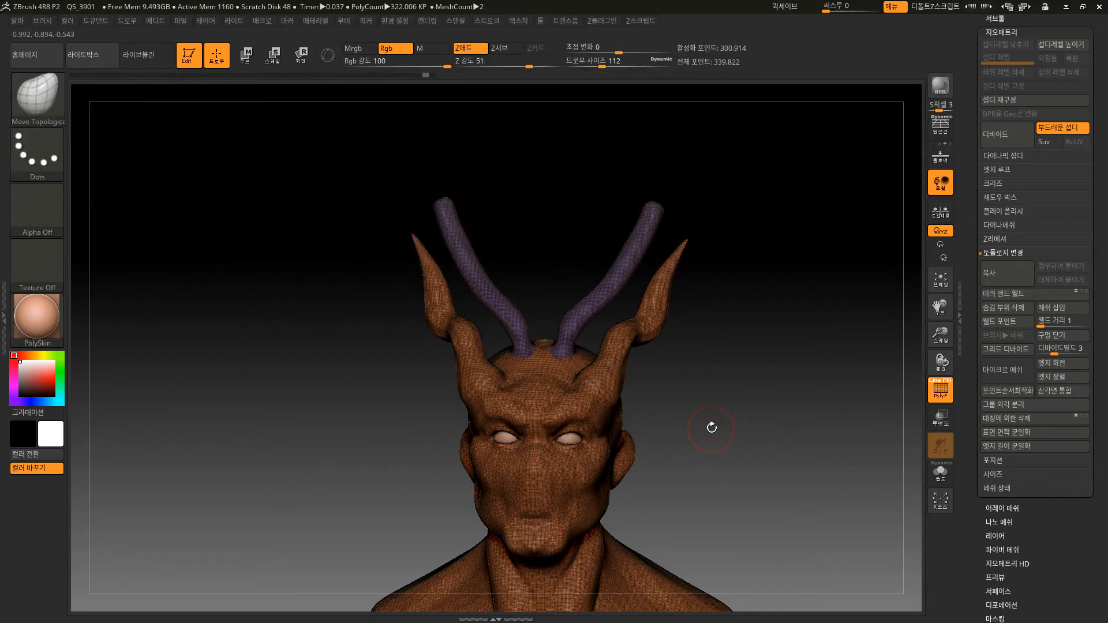
pyautogui.hotkey('shift', 'f')
pyautogui.hotkey('shift', 'f')
pyautogui.moveTo(740, 385); pyautogui.dragTo(791, 418)
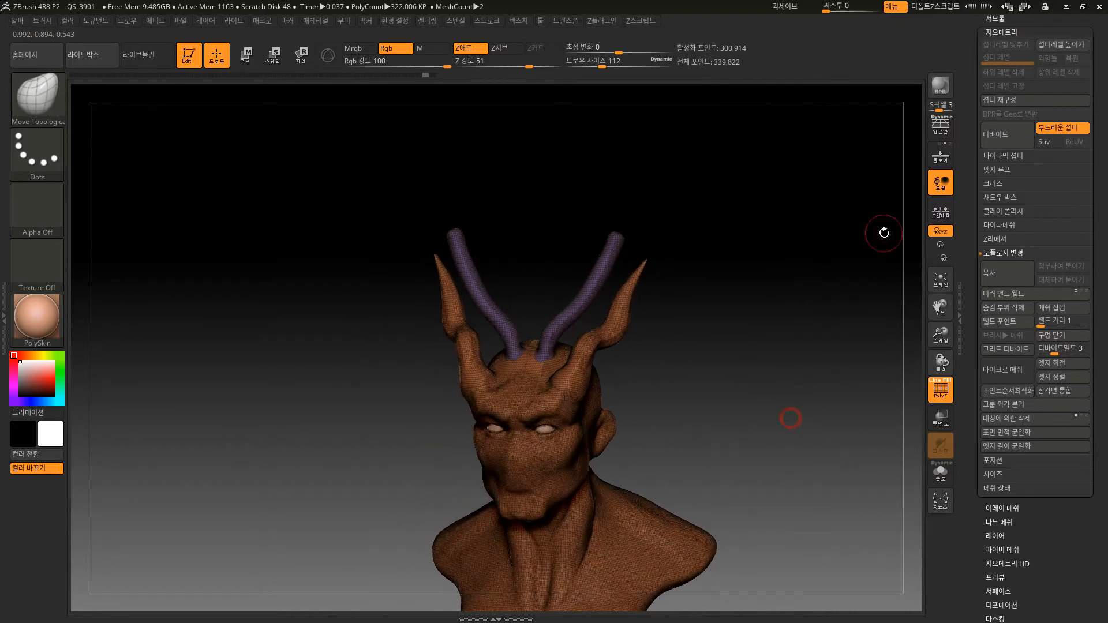
pyautogui.click(1010, 21)
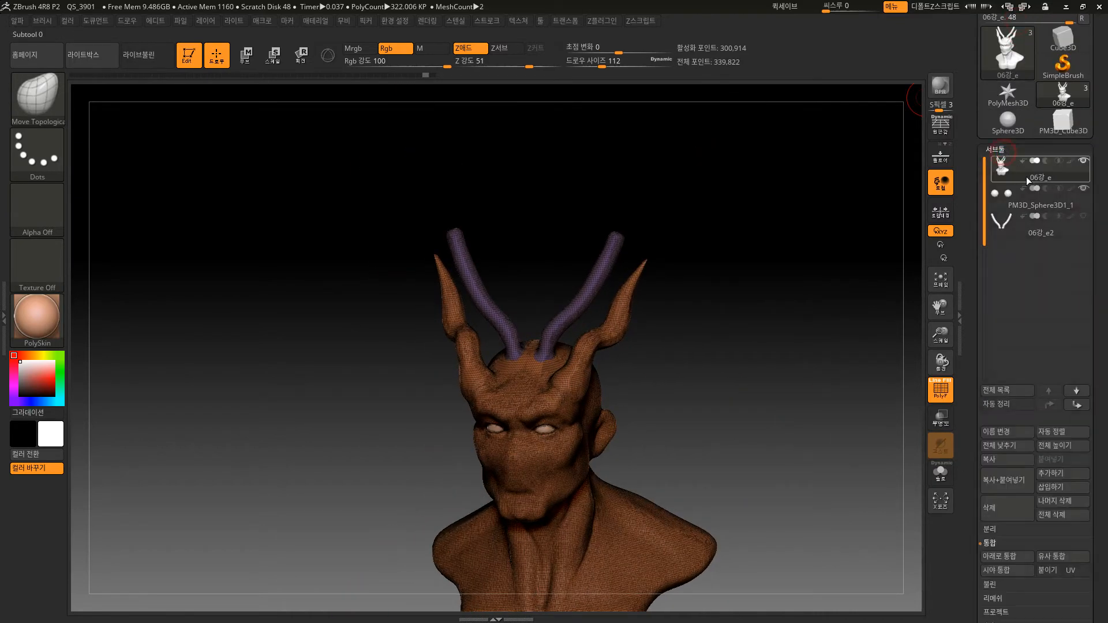
pyautogui.click(1002, 142)
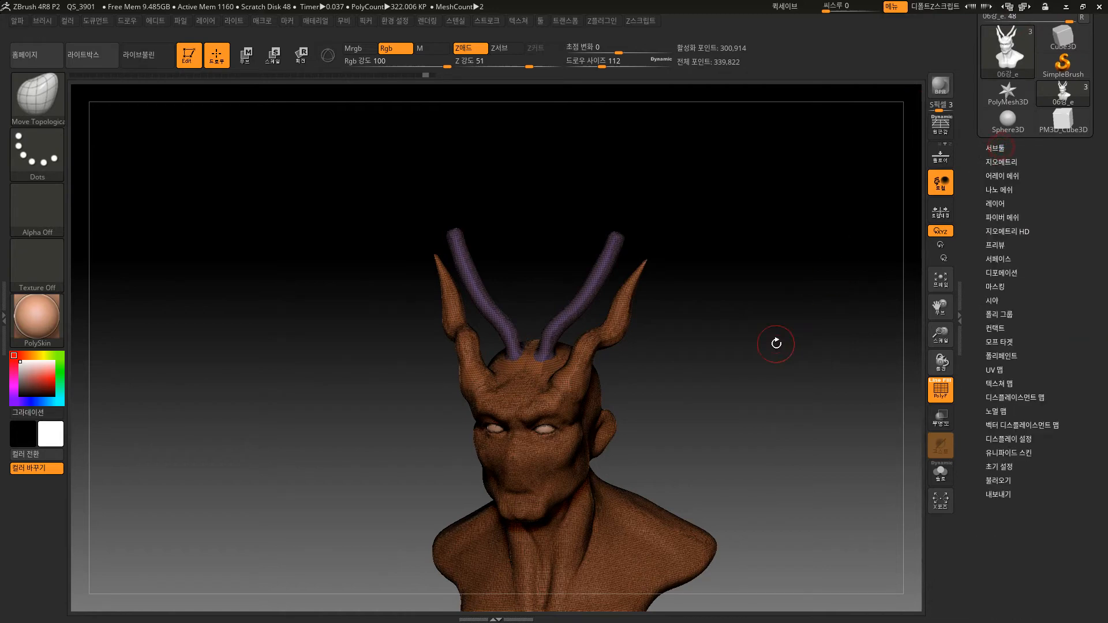
# Turn off the polyframe display and remesh the bust with DynaMesh at resolution 200.
pyautogui.moveTo(775, 341)
pyautogui.keyDown('alt'); pyautogui.mouseDown()
pyautogui.moveTo(742, 404)
pyautogui.moveTo(754, 396)
pyautogui.moveTo(799, 416)
pyautogui.moveTo(775, 402)
pyautogui.moveTo(794, 347)
pyautogui.mouseUp(); pyautogui.keyUp('alt')
pyautogui.hotkey('shift', 'f')
pyautogui.moveTo(795, 346); pyautogui.dragTo(763, 352)
pyautogui.keyDown('alt'); pyautogui.moveTo(763, 352); pyautogui.dragTo(794, 408); pyautogui.keyUp('alt')
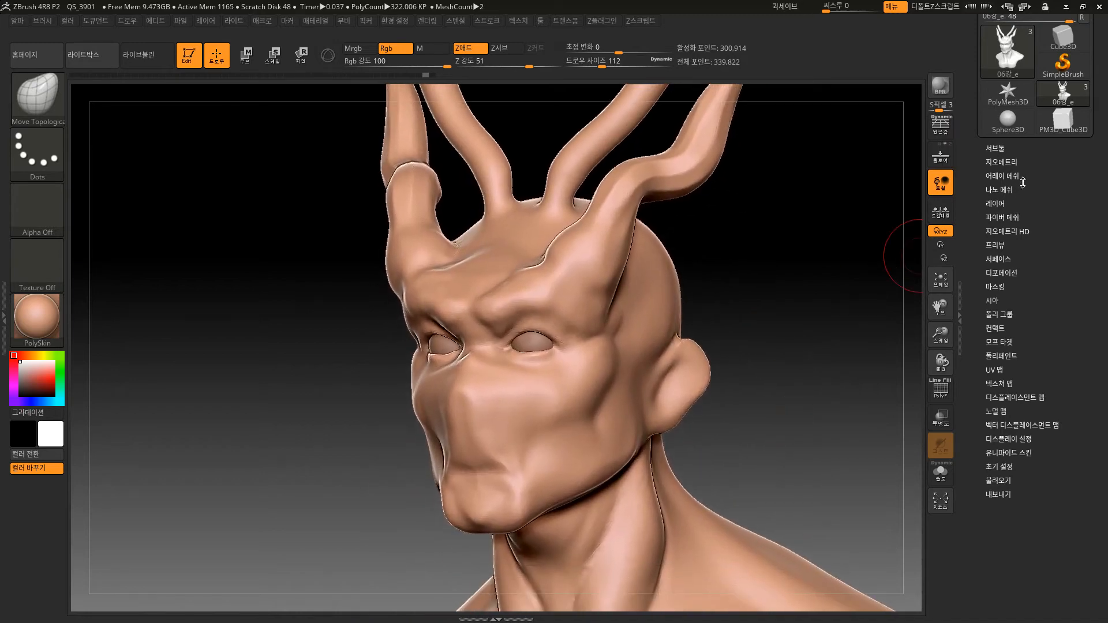
pyautogui.click(1005, 162)
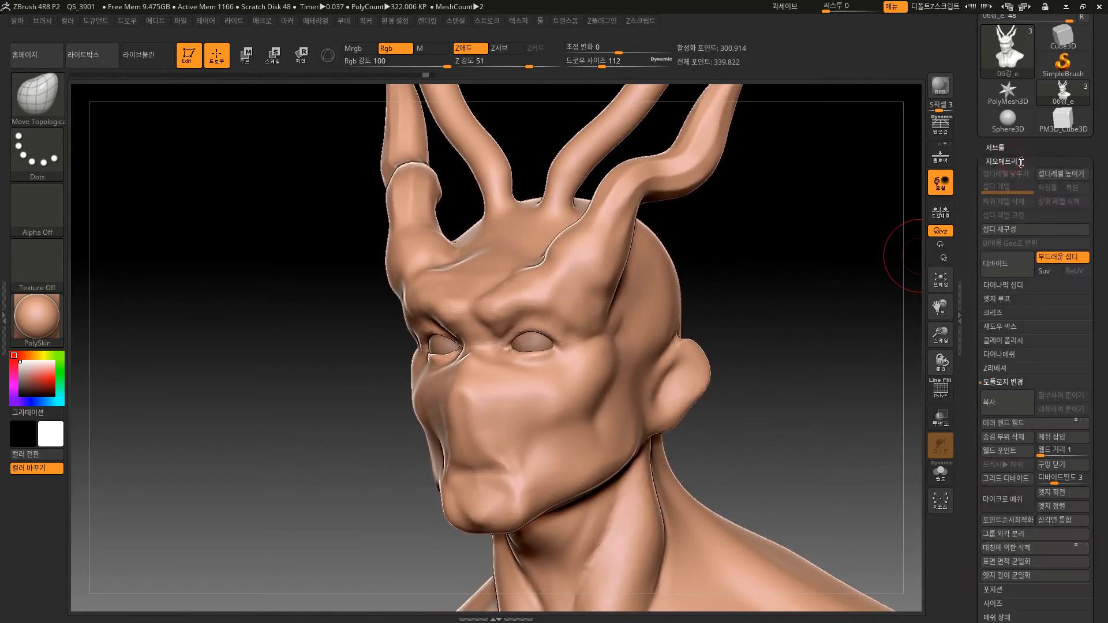
pyautogui.click(1001, 366)
pyautogui.click(1003, 355)
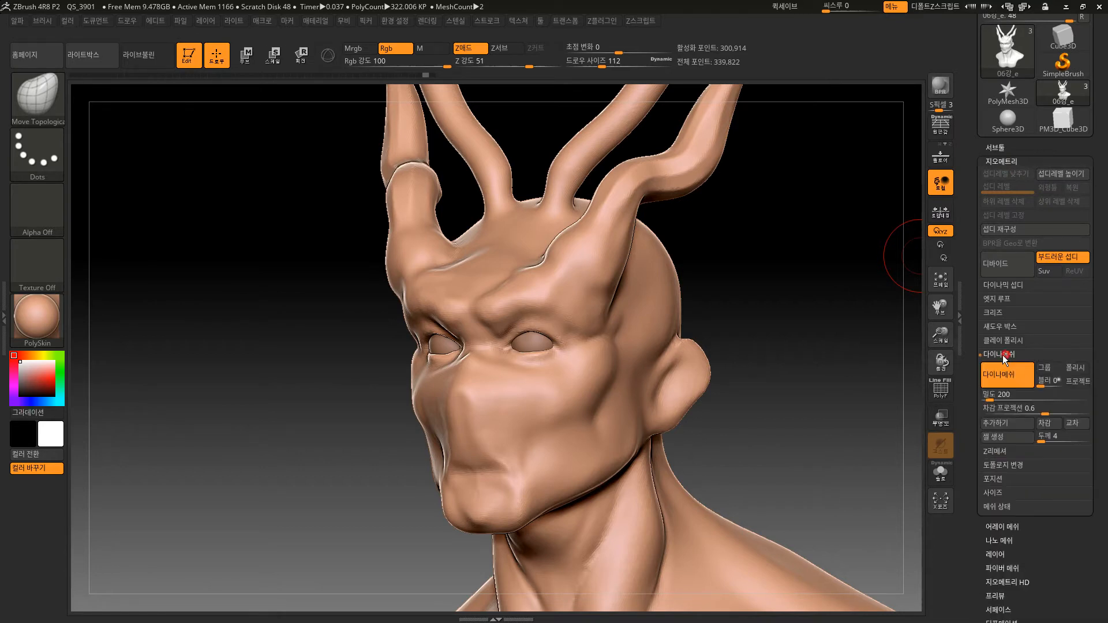
pyautogui.keyDown('ctrl'); pyautogui.moveTo(837, 374); pyautogui.dragTo(851, 480); pyautogui.keyUp('ctrl')
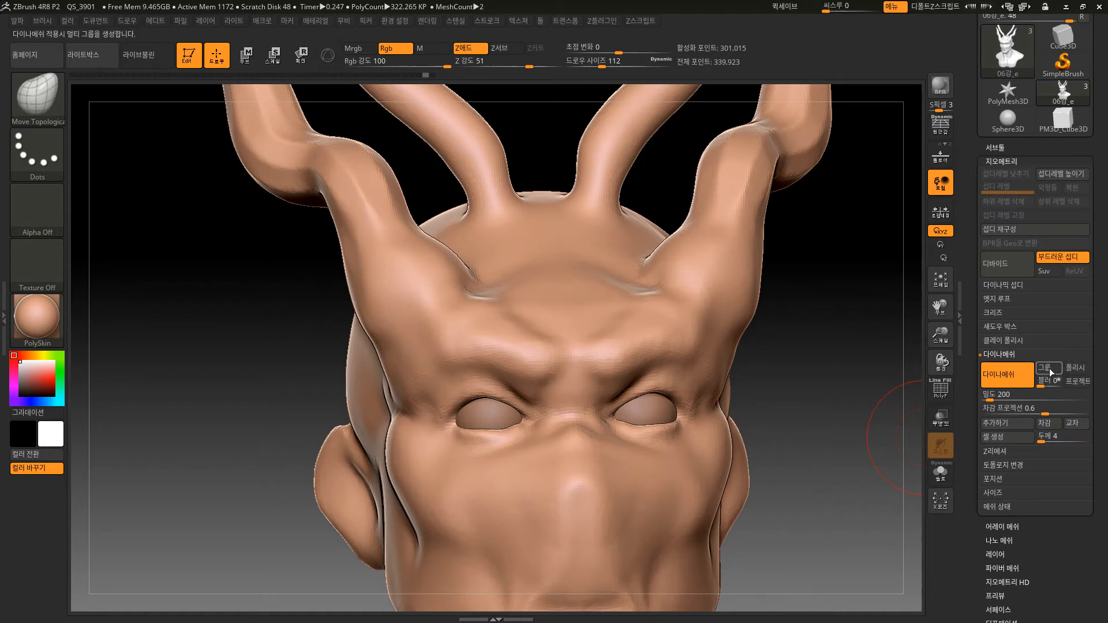
# Enable the Groups option for DynaMesh and turn the polyframe display back on.
pyautogui.moveTo(836, 512)
pyautogui.keyDown('alt'); pyautogui.mouseDown()
pyautogui.moveTo(837, 468)
pyautogui.moveTo(840, 511)
pyautogui.mouseUp(); pyautogui.keyUp('alt')
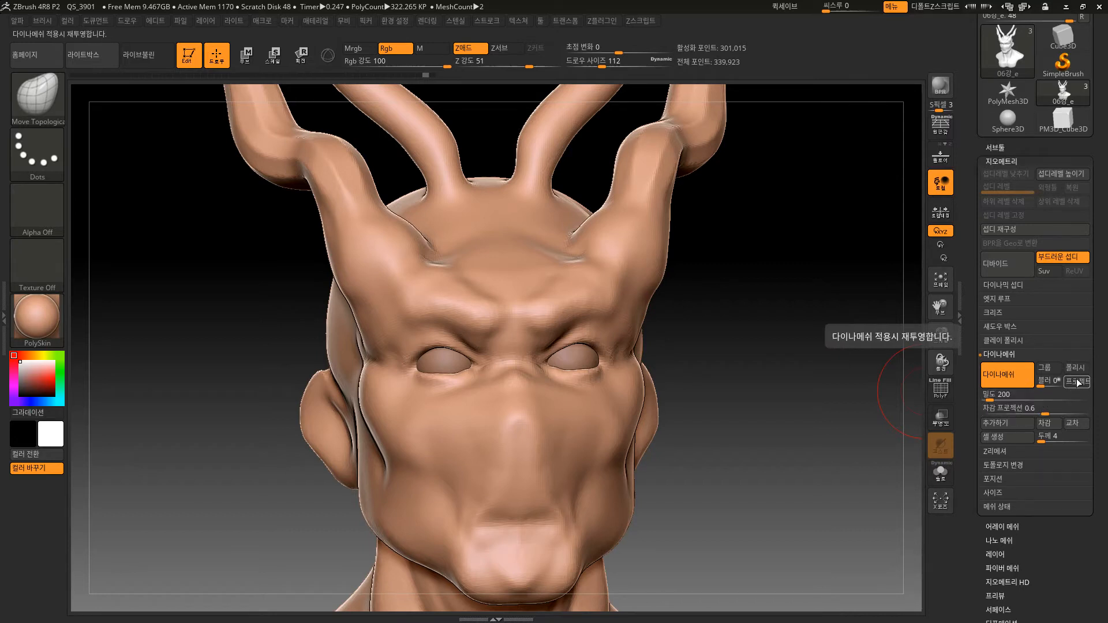
pyautogui.click(1045, 368)
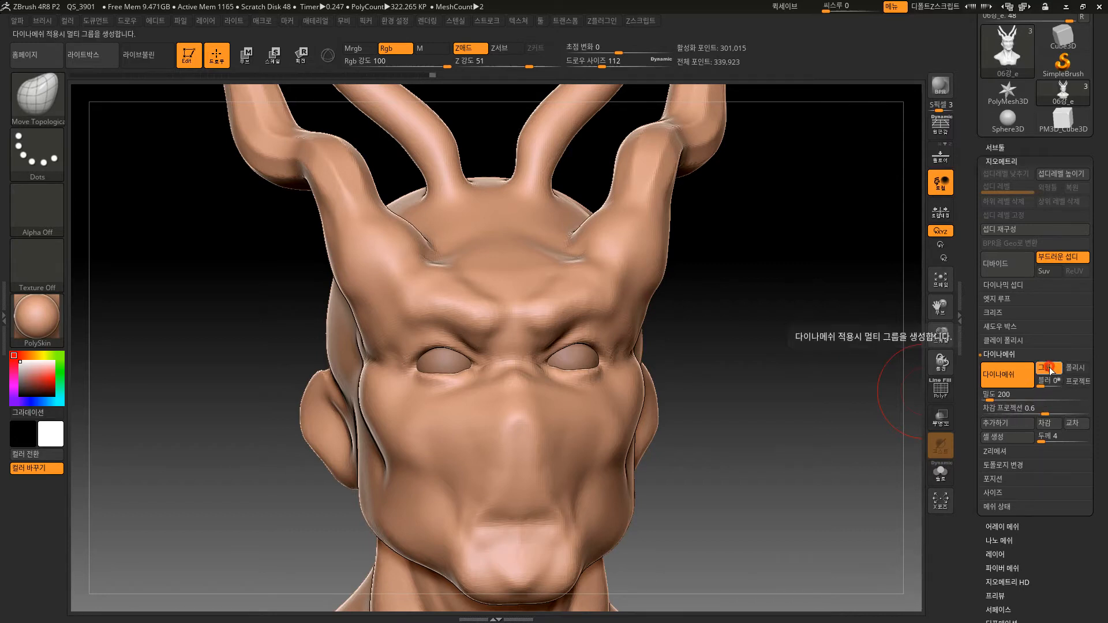
pyautogui.moveTo(837, 375)
pyautogui.mouseDown()
pyautogui.moveTo(796, 376)
pyautogui.moveTo(771, 441)
pyautogui.moveTo(767, 428)
pyautogui.mouseUp()
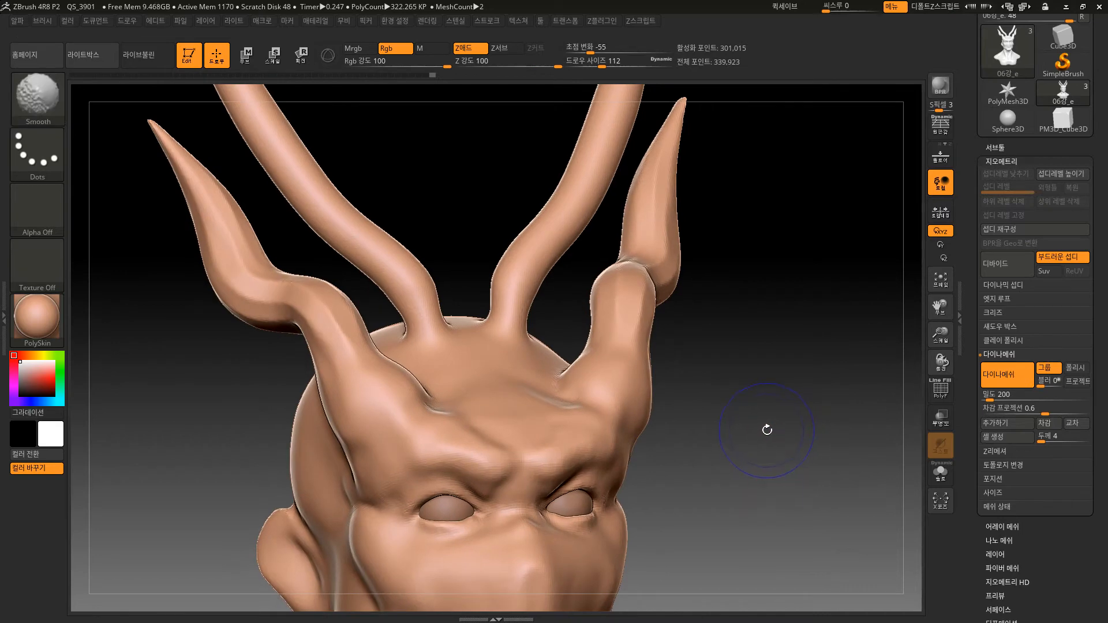
pyautogui.hotkey('shift', 'f')
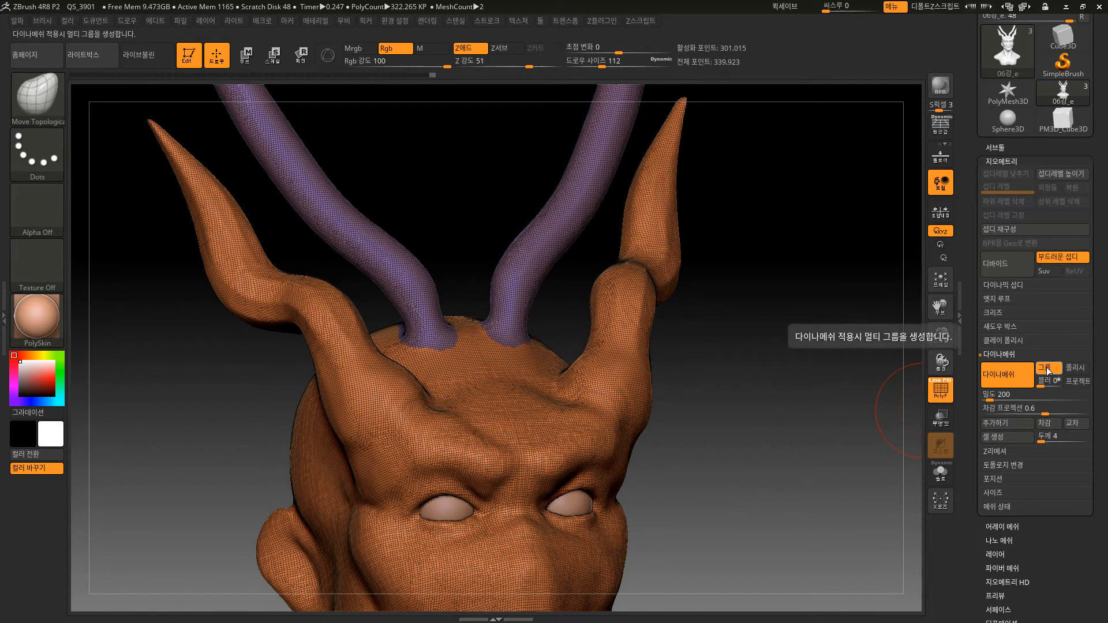
# Deform the outer horns with a short symmetrical brush stroke and remesh the bust with DynaMesh, keeping Groups enabled.
pyautogui.moveTo(772, 500); pyautogui.dragTo(718, 426)
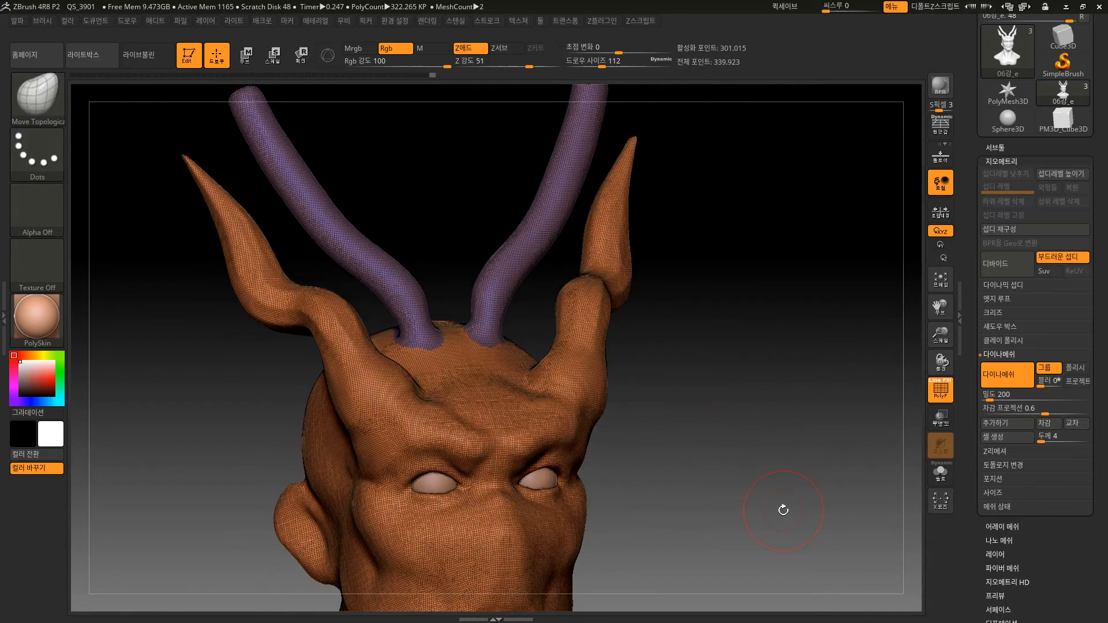
pyautogui.keyDown('shift'); pyautogui.moveTo(624, 227); pyautogui.dragTo(616, 235); pyautogui.keyUp('shift')
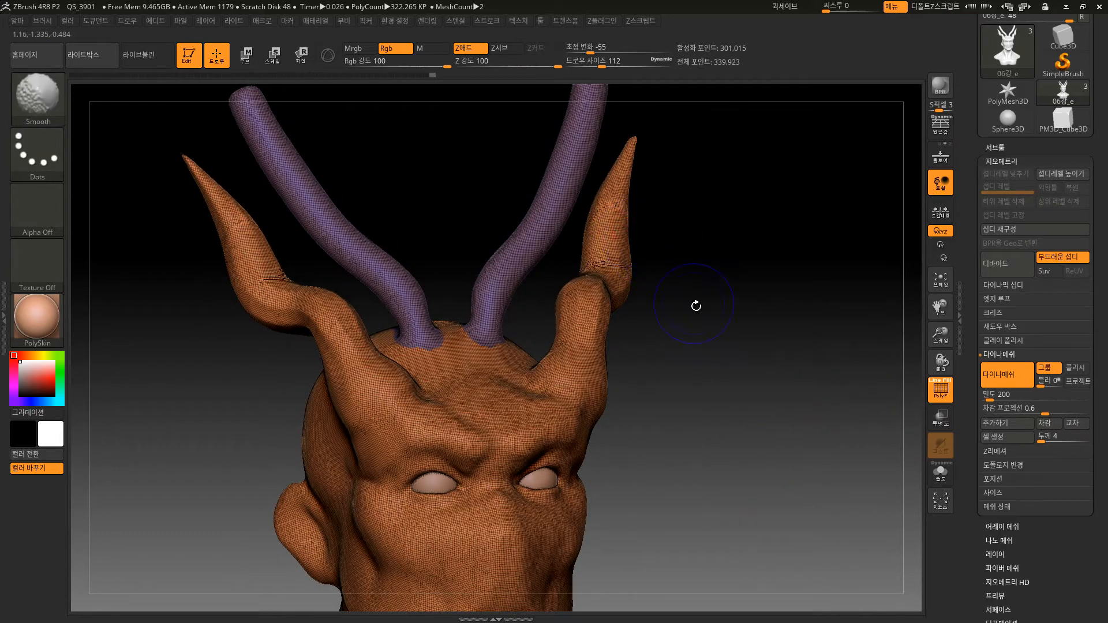
pyautogui.moveTo(705, 389)
pyautogui.mouseDown()
pyautogui.moveTo(716, 409)
pyautogui.moveTo(628, 440)
pyautogui.moveTo(718, 398)
pyautogui.mouseUp()
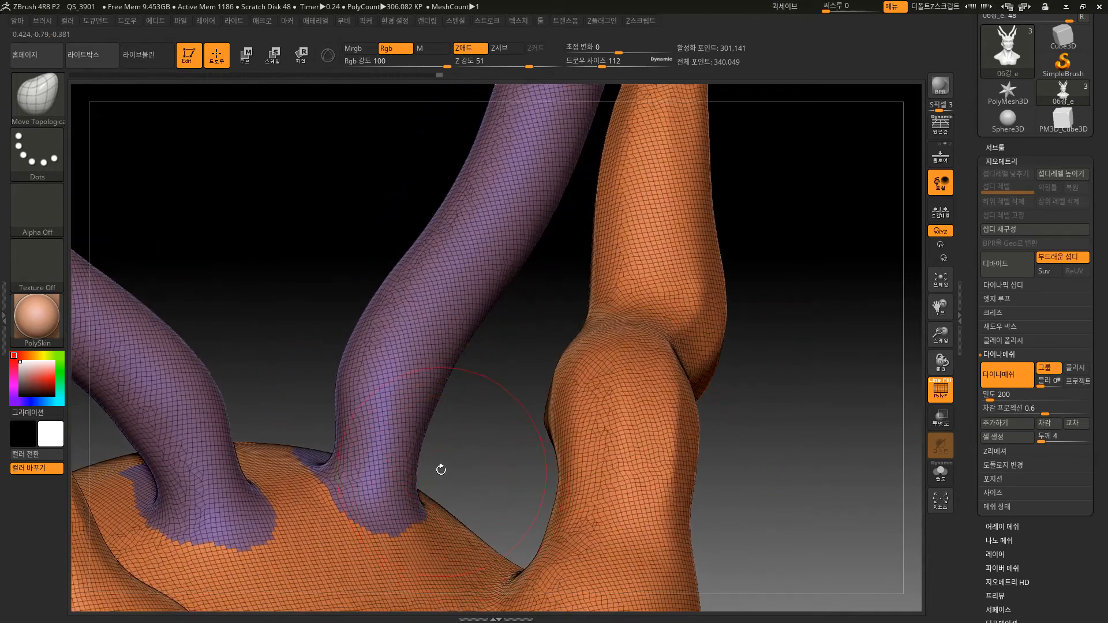
# Turn off the polyframe display and remesh the bust with DynaMesh with the Groups option disabled.
pyautogui.moveTo(383, 536)
pyautogui.mouseDown()
pyautogui.moveTo(401, 501)
pyautogui.moveTo(407, 541)
pyautogui.mouseUp()
pyautogui.moveTo(783, 501)
pyautogui.keyDown('alt'); pyautogui.mouseDown()
pyautogui.moveTo(777, 522)
pyautogui.moveTo(803, 400)
pyautogui.moveTo(786, 455)
pyautogui.moveTo(750, 480)
pyautogui.moveTo(741, 430)
pyautogui.mouseUp(); pyautogui.keyUp('alt')
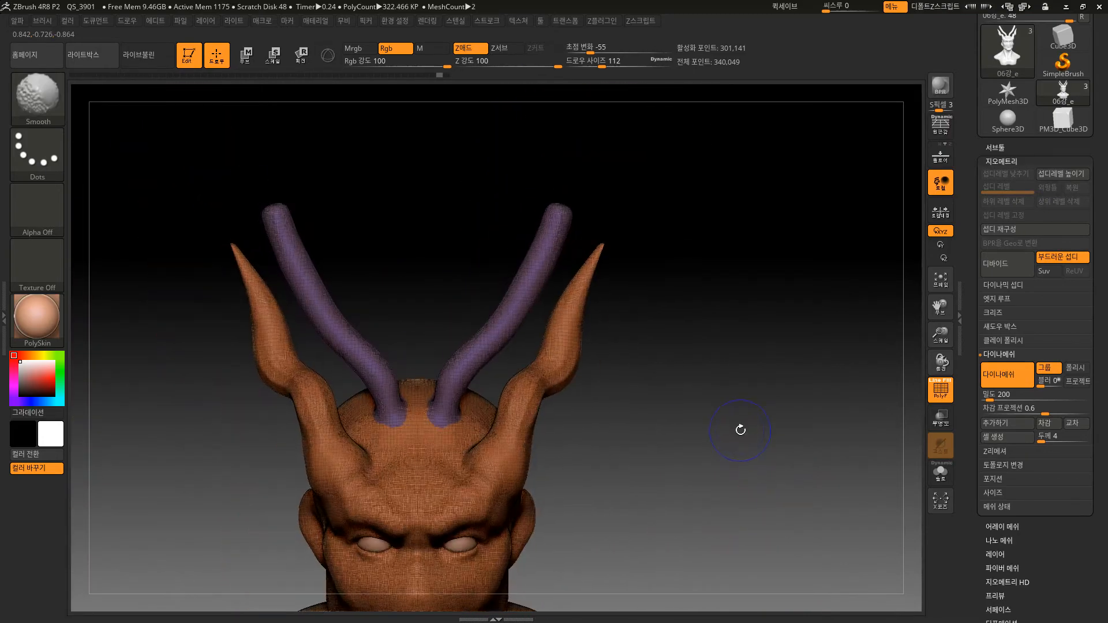
pyautogui.hotkey('shift', 'f')
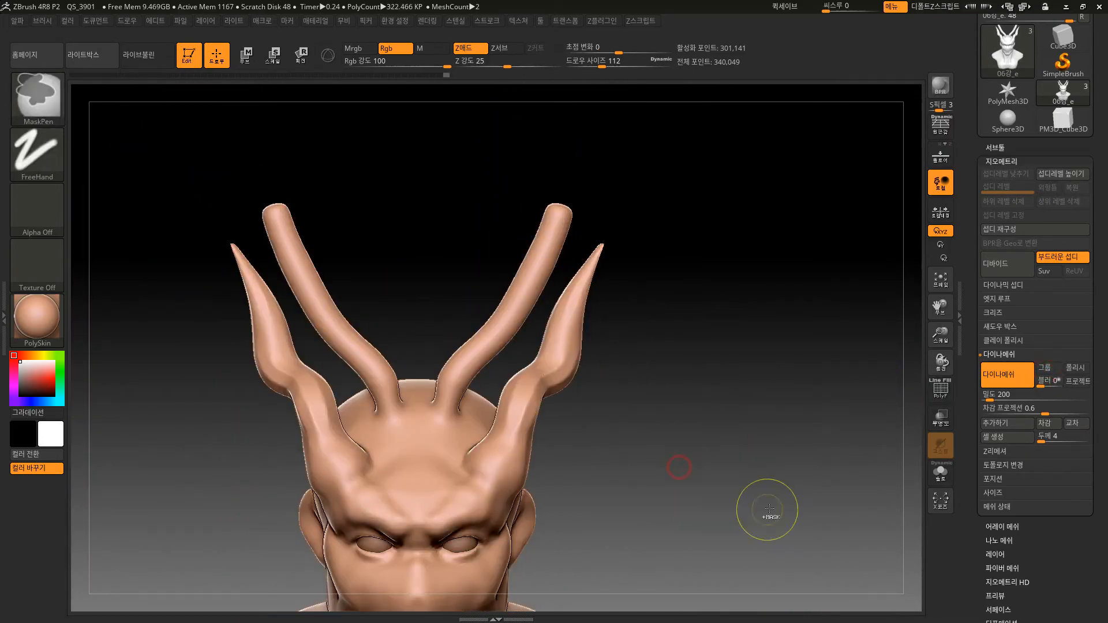
pyautogui.keyDown('alt'); pyautogui.moveTo(735, 473); pyautogui.dragTo(735, 532); pyautogui.keyUp('alt')
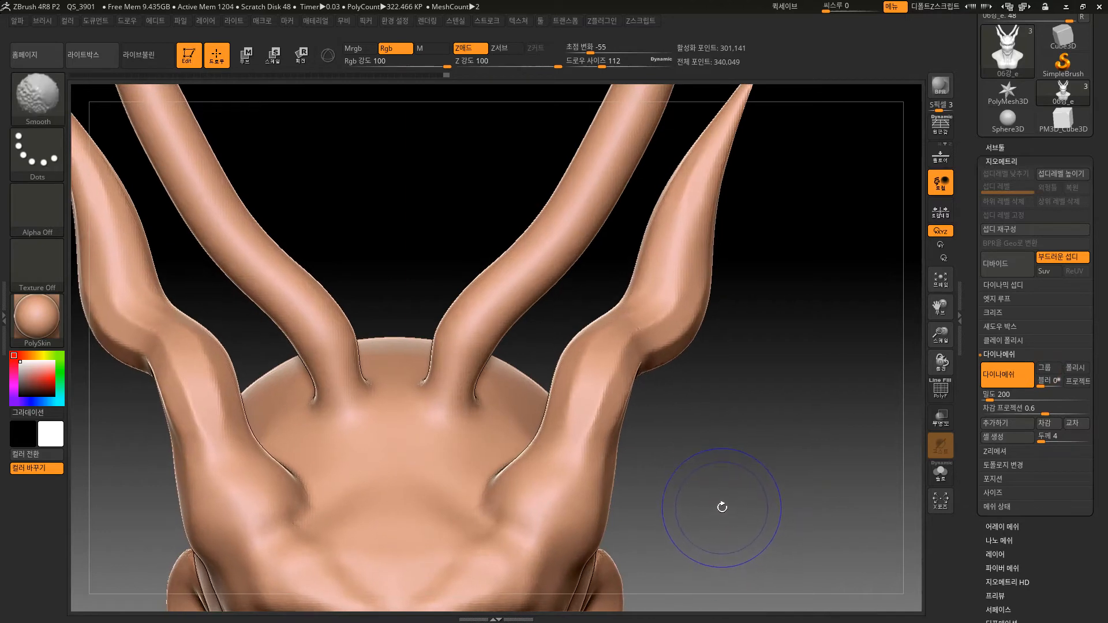
pyautogui.hotkey('shift', 'f')
pyautogui.hotkey('shift', 'f')
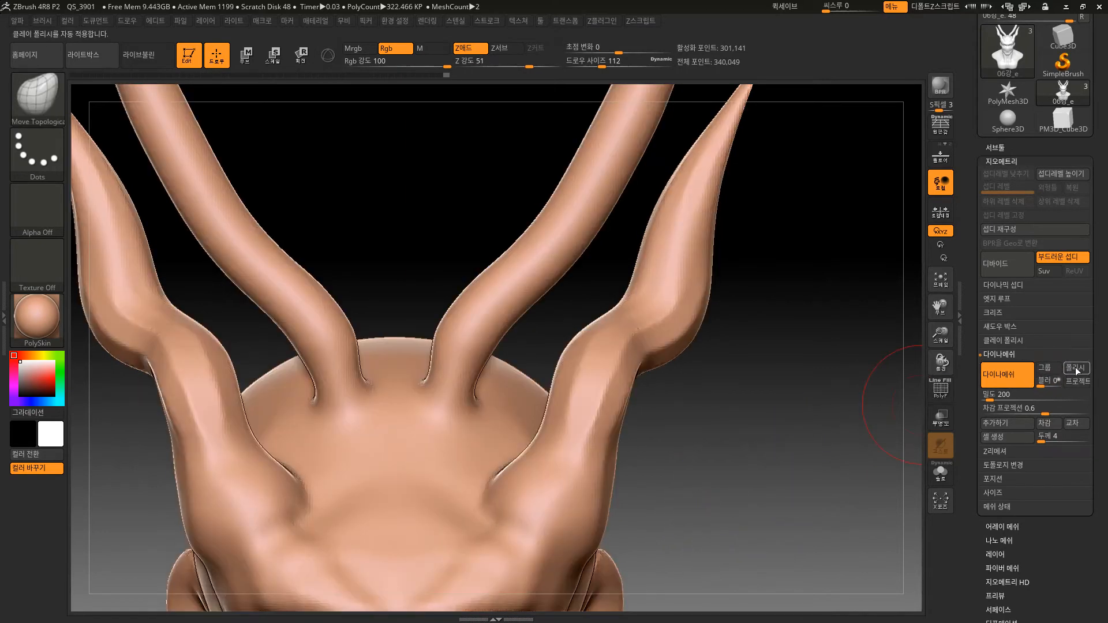
# Enable the Polish option for DynaMesh, remesh the bust and compare the horns and forehead before and after.
pyautogui.click(1076, 369)
pyautogui.moveTo(728, 522)
pyautogui.keyDown('alt'); pyautogui.mouseDown()
pyautogui.moveTo(737, 468)
pyautogui.moveTo(767, 419)
pyautogui.mouseUp(); pyautogui.keyUp('alt')
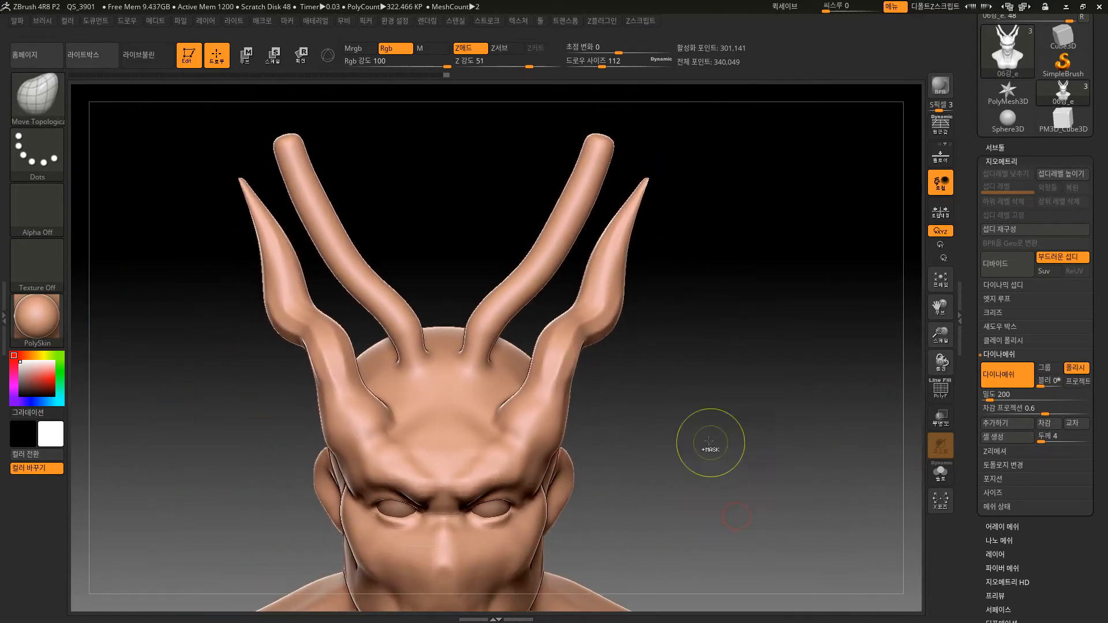
pyautogui.moveTo(701, 437)
pyautogui.keyDown('ctrl'); pyautogui.mouseDown()
pyautogui.moveTo(769, 495)
pyautogui.moveTo(728, 509)
pyautogui.mouseUp(); pyautogui.keyUp('ctrl')
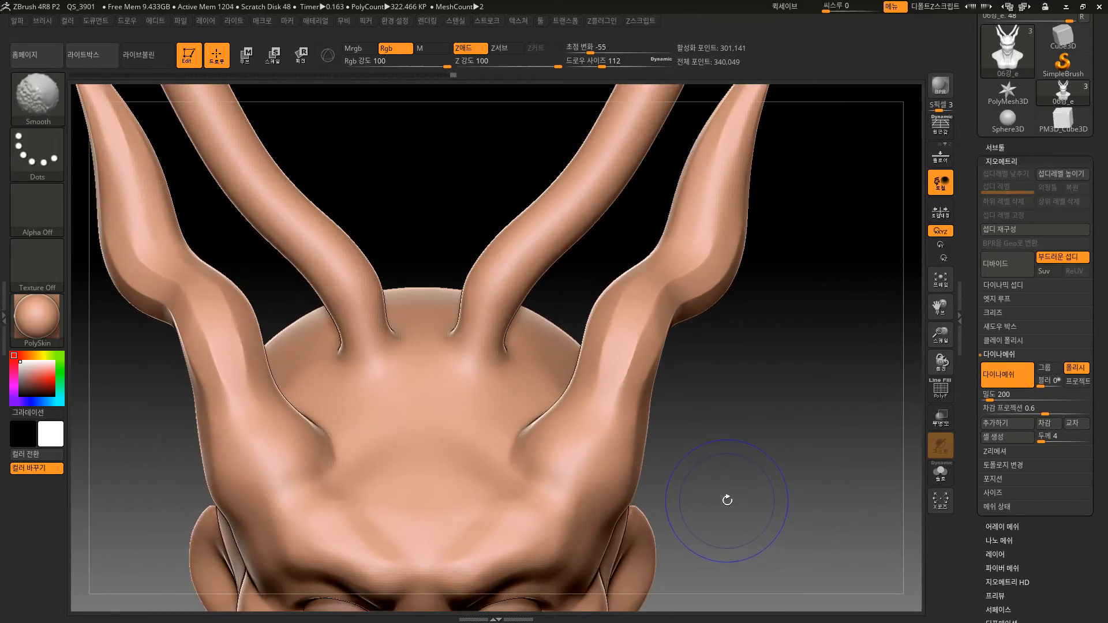
pyautogui.hotkey('shift', 'f')
pyautogui.hotkey('shift', 'f')
pyautogui.moveTo(742, 551)
pyautogui.keyDown('alt'); pyautogui.mouseDown()
pyautogui.moveTo(752, 527)
pyautogui.moveTo(712, 485)
pyautogui.moveTo(744, 434)
pyautogui.moveTo(717, 446)
pyautogui.mouseUp(); pyautogui.keyUp('alt')
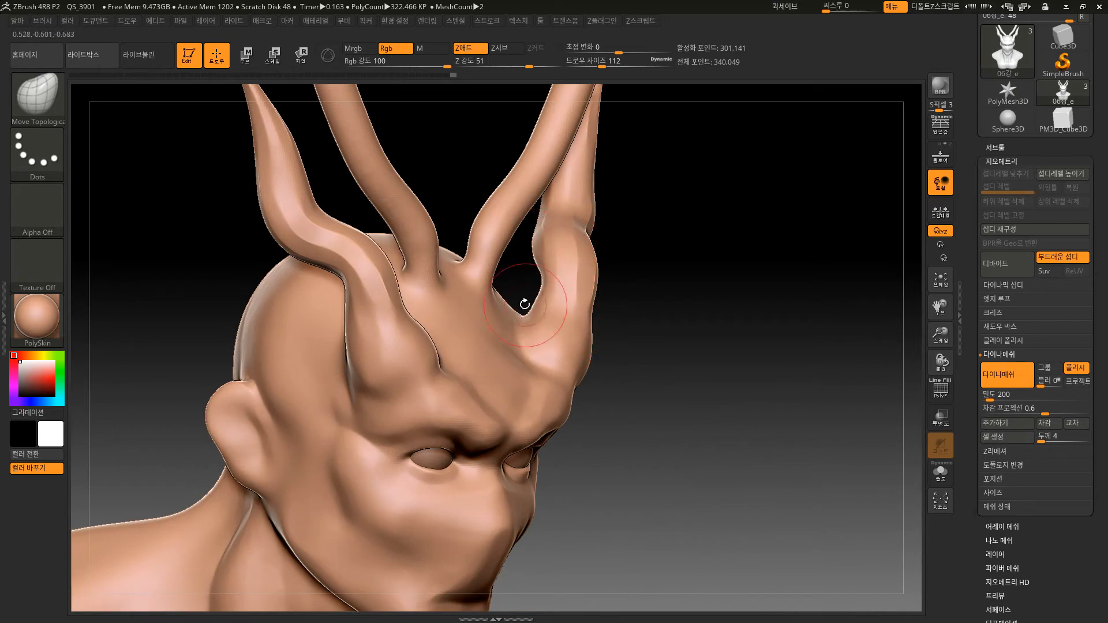
# Select the Polish brush and try it over the brow and forehead while checking the bust from several angles.
pyautogui.click(46, 90)
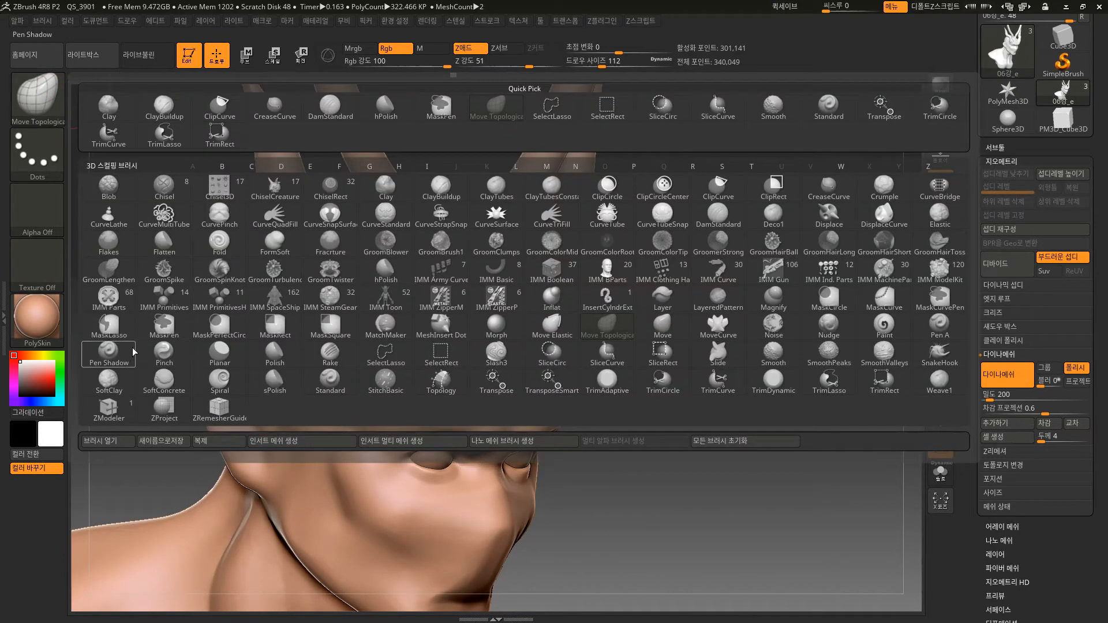
pyautogui.click(272, 348)
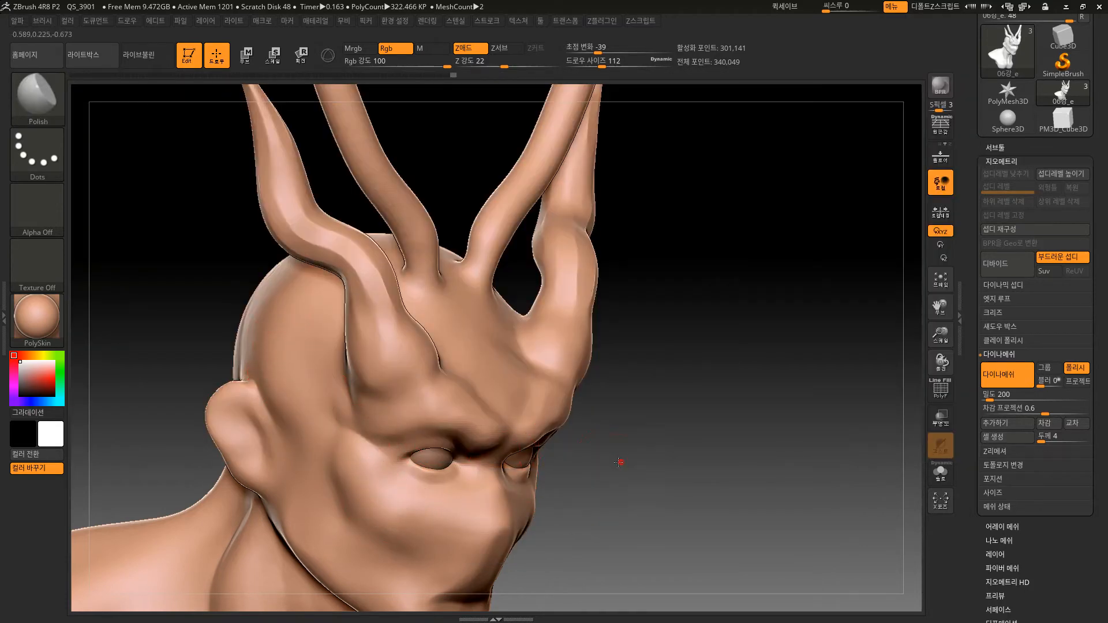
pyautogui.moveTo(619, 461); pyautogui.dragTo(568, 431)
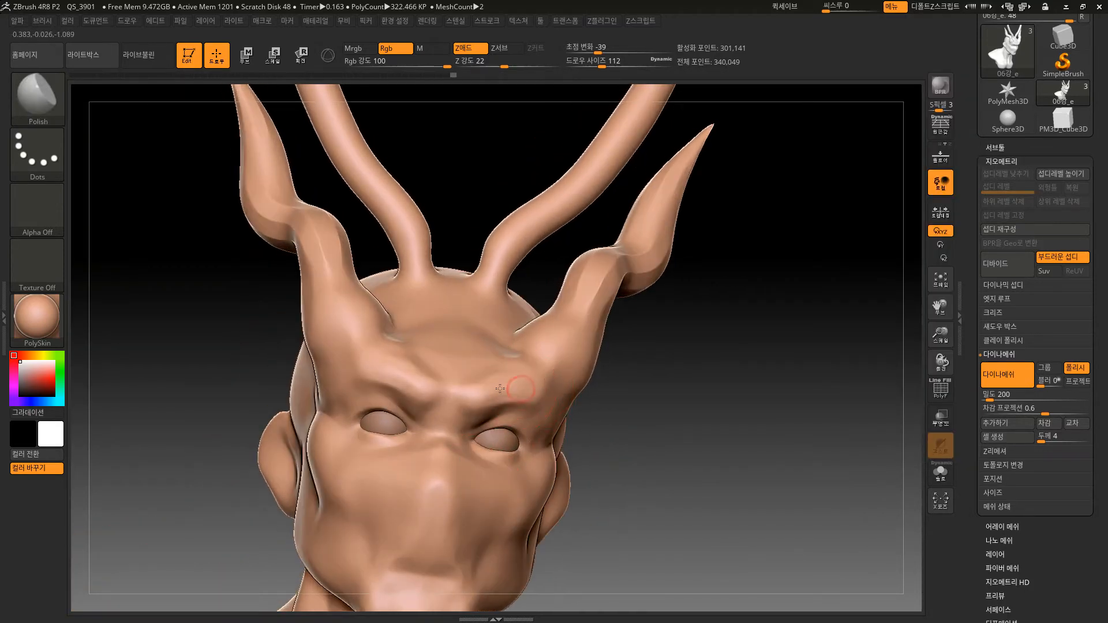
pyautogui.moveTo(500, 389); pyautogui.dragTo(462, 399)
pyautogui.moveTo(632, 346)
pyautogui.mouseDown()
pyautogui.moveTo(647, 400)
pyautogui.moveTo(629, 404)
pyautogui.mouseUp()
pyautogui.moveTo(487, 344)
pyautogui.mouseDown()
pyautogui.moveTo(470, 303)
pyautogui.moveTo(545, 326)
pyautogui.mouseUp()
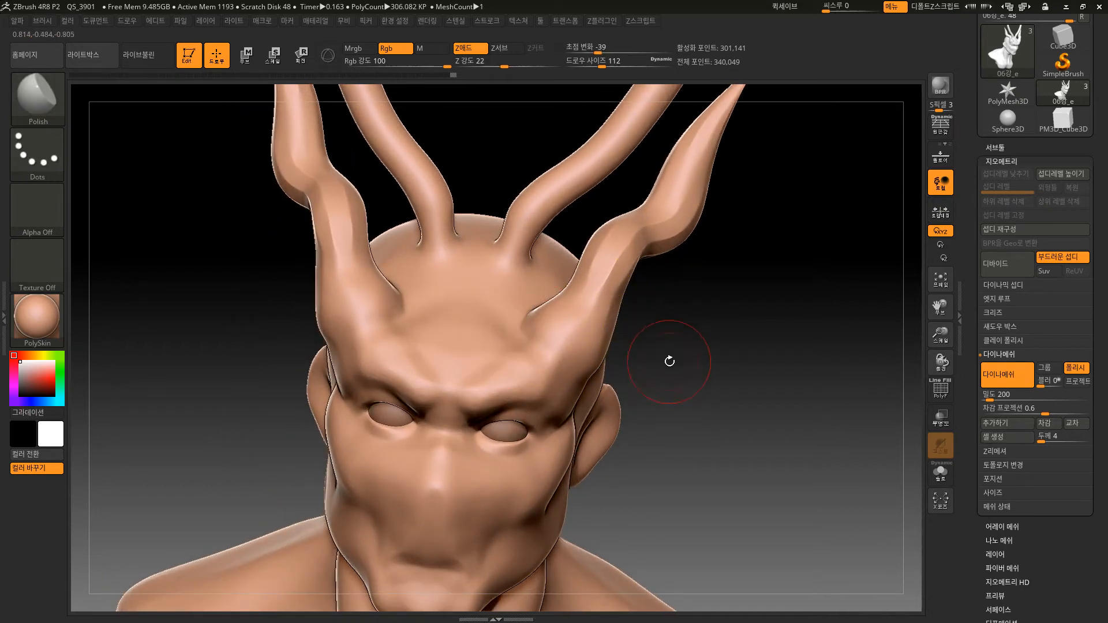
pyautogui.moveTo(668, 358); pyautogui.dragTo(560, 385)
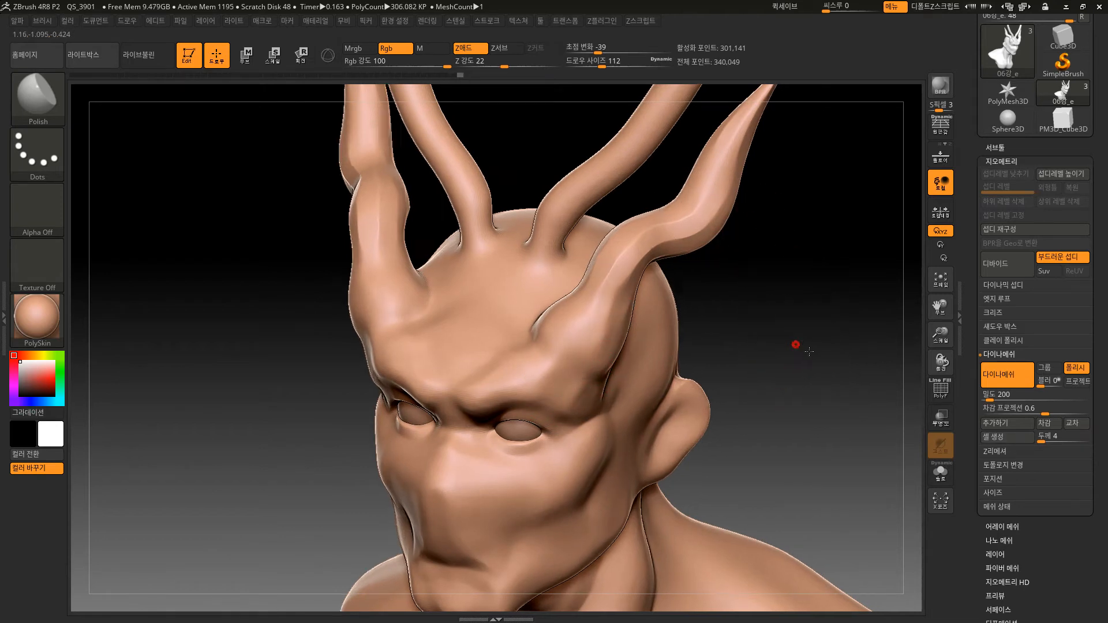
pyautogui.moveTo(797, 344); pyautogui.dragTo(817, 364)
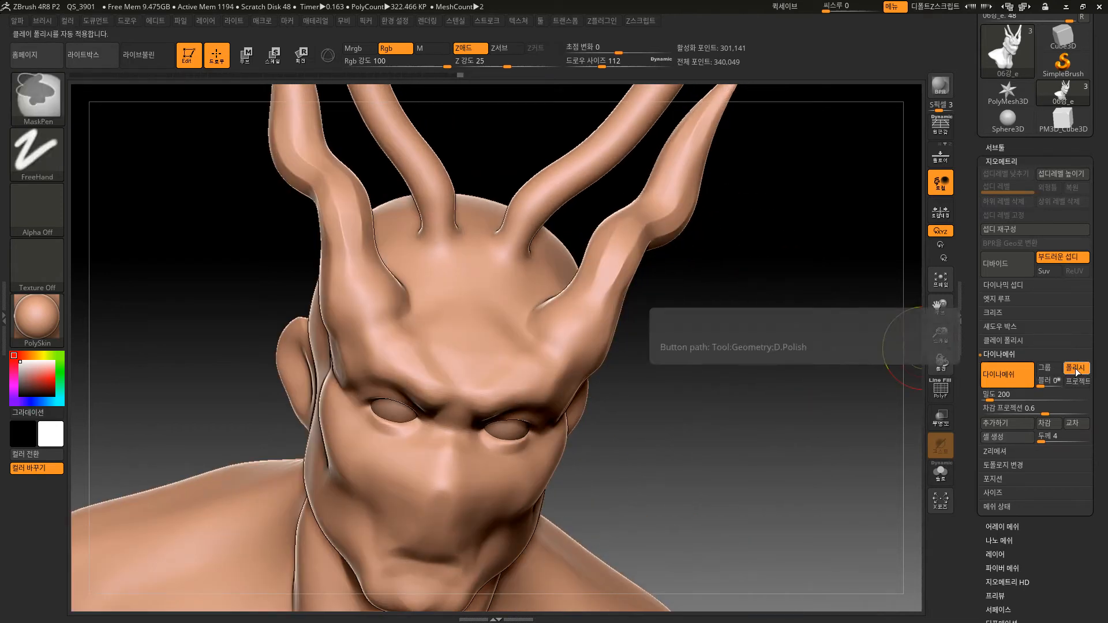
# Undo the polished remeshing of the bust and turn off the Polish option for DynaMesh.
pyautogui.hotkey('shift', 'f')
pyautogui.hotkey('shift', 'f')
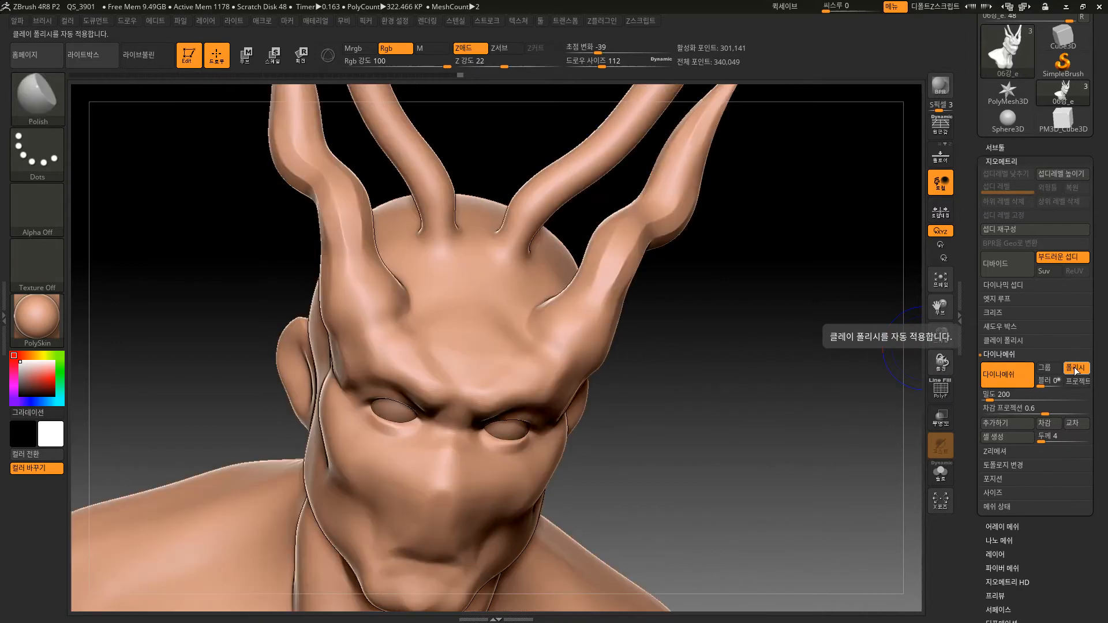
pyautogui.click(1072, 367)
pyautogui.press('ctrl')
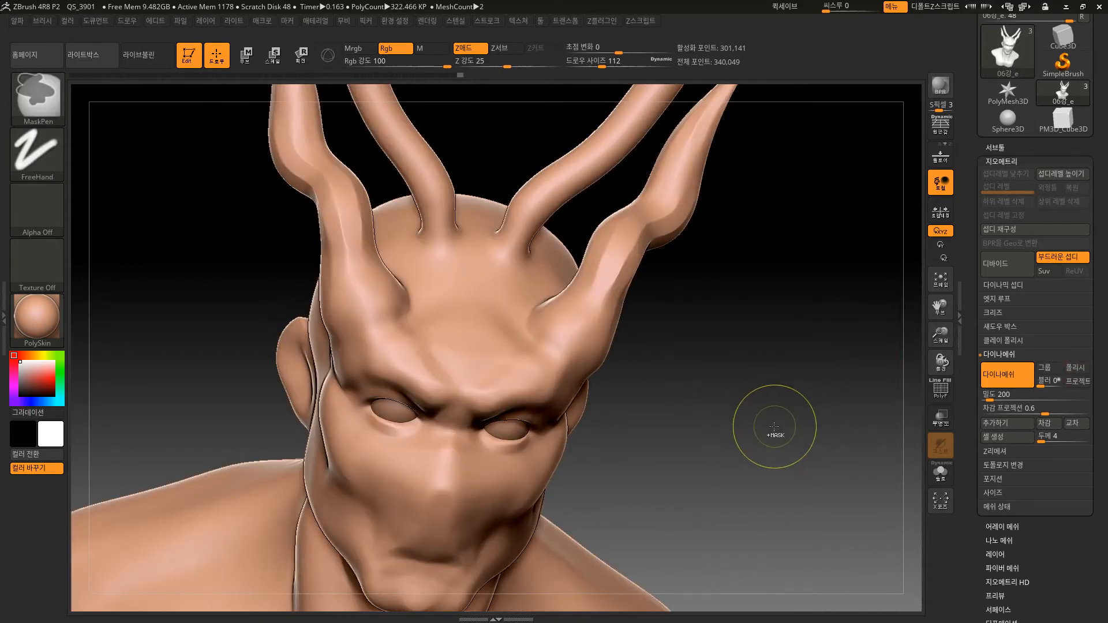
pyautogui.moveTo(767, 435)
pyautogui.mouseDown()
pyautogui.moveTo(753, 444)
pyautogui.moveTo(790, 456)
pyautogui.mouseUp()
pyautogui.press('ctrl')
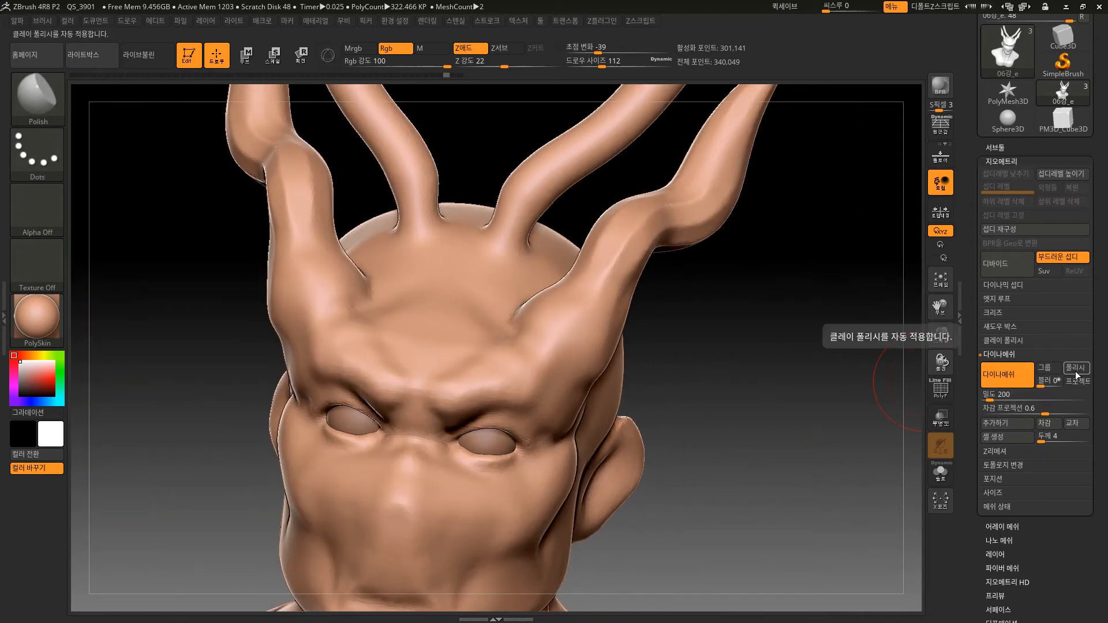
# Try the Blur setting for DynaMesh and enable its Project option.
pyautogui.moveTo(1045, 385); pyautogui.dragTo(1054, 386)
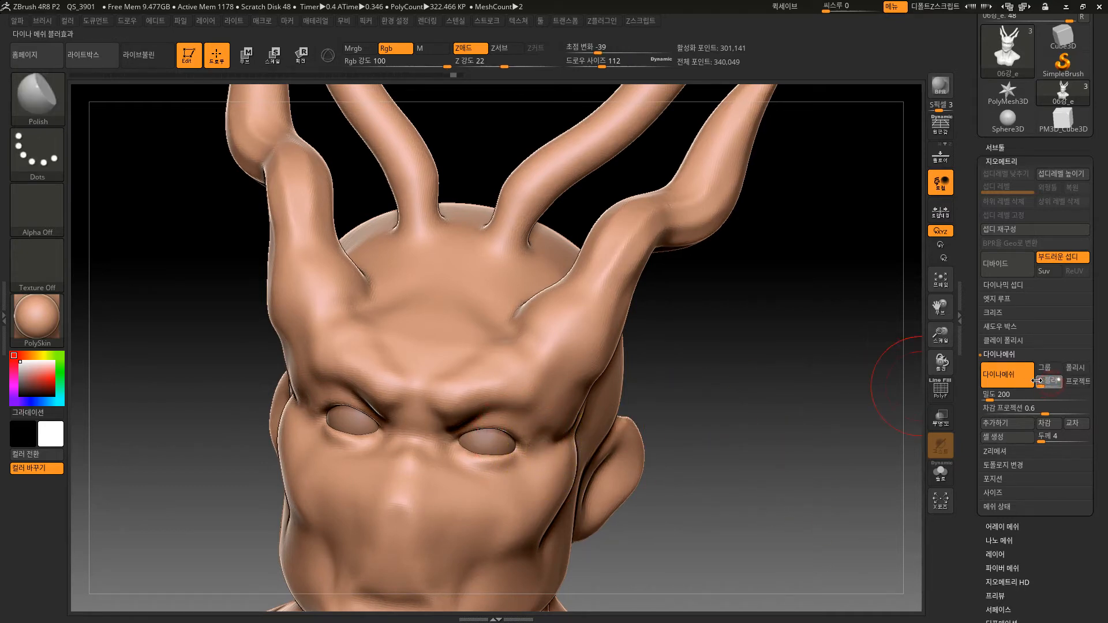
pyautogui.keyDown('alt'); pyautogui.moveTo(793, 442); pyautogui.dragTo(846, 442); pyautogui.keyUp('alt')
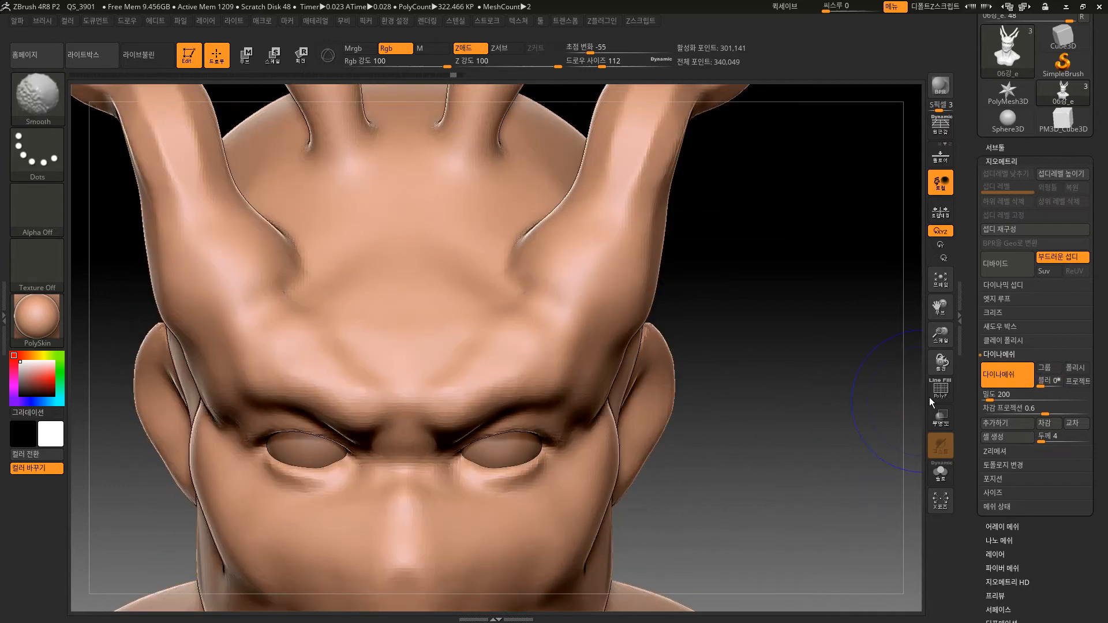
pyautogui.click(1077, 386)
pyautogui.keyDown('alt'); pyautogui.moveTo(794, 519); pyautogui.dragTo(767, 421); pyautogui.keyUp('alt')
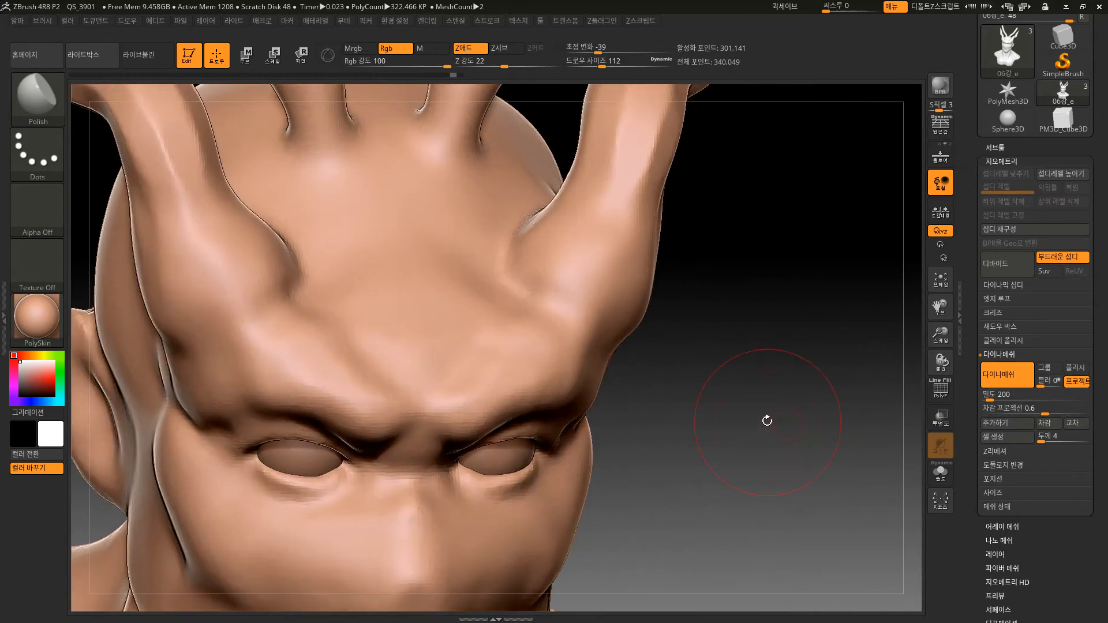
pyautogui.moveTo(580, 310)
pyautogui.keyDown('shift'); pyautogui.mouseDown()
pyautogui.moveTo(545, 366)
pyautogui.moveTo(531, 310)
pyautogui.moveTo(572, 358)
pyautogui.mouseUp(); pyautogui.keyUp('shift')
pyautogui.keyDown('alt'); pyautogui.moveTo(674, 401); pyautogui.dragTo(673, 353); pyautogui.keyUp('alt')
# Select the Standard brush, reduce its draw size to 32 and sculpt symmetrical strokes along the inner bases of the outer horns.
pyautogui.press('b')
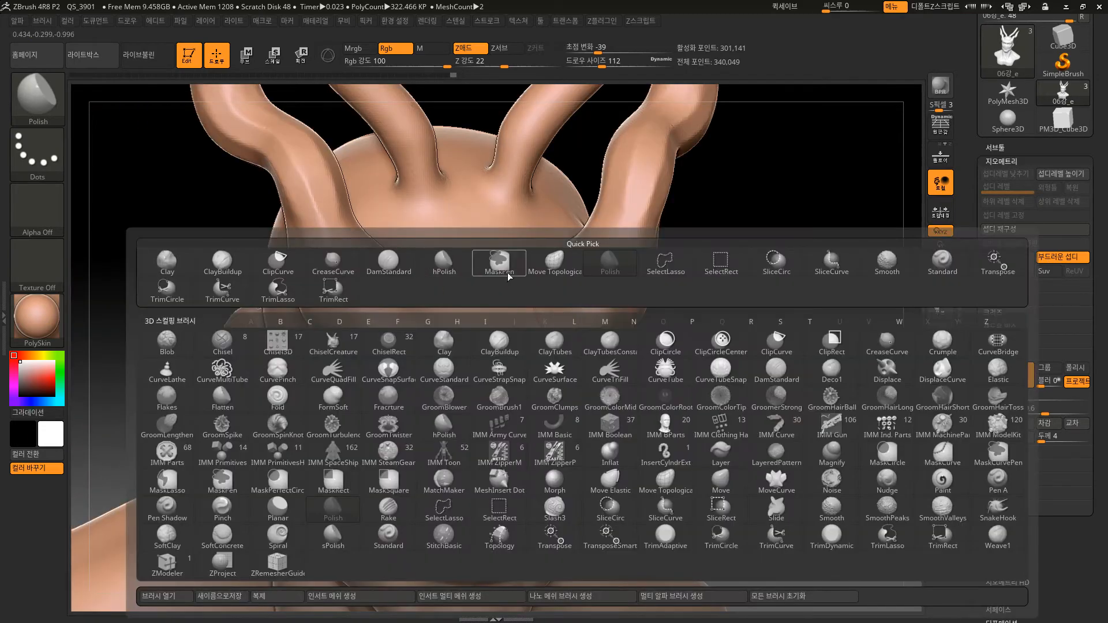
pyautogui.click(921, 254)
pyautogui.press('[')
pyautogui.press('[')
pyautogui.press('[')
pyautogui.press('[')
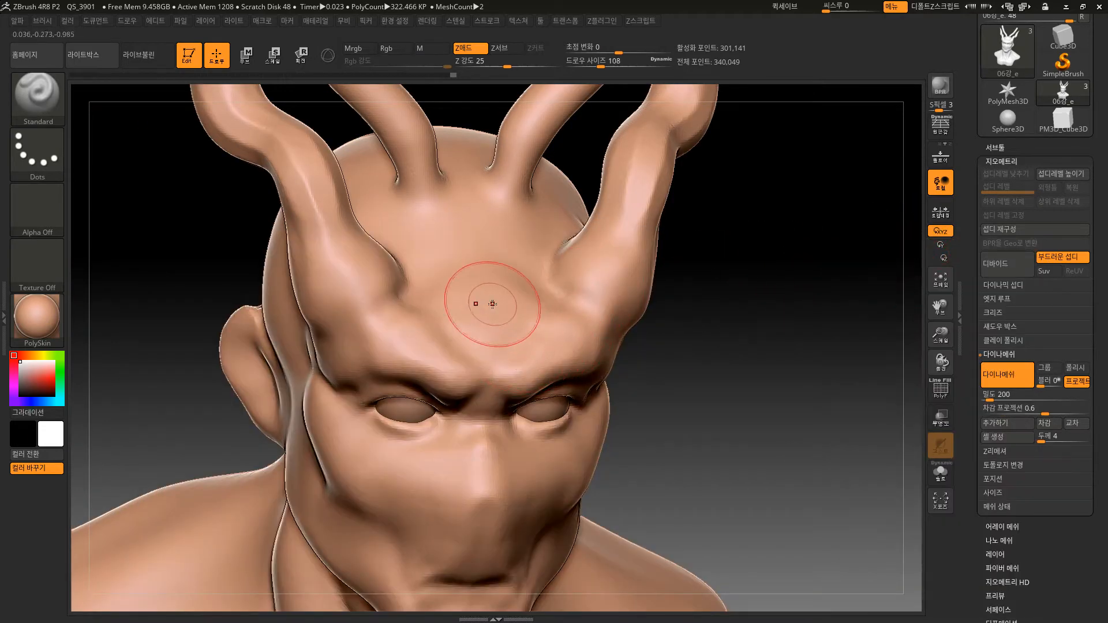
pyautogui.moveTo(742, 351); pyautogui.dragTo(731, 359)
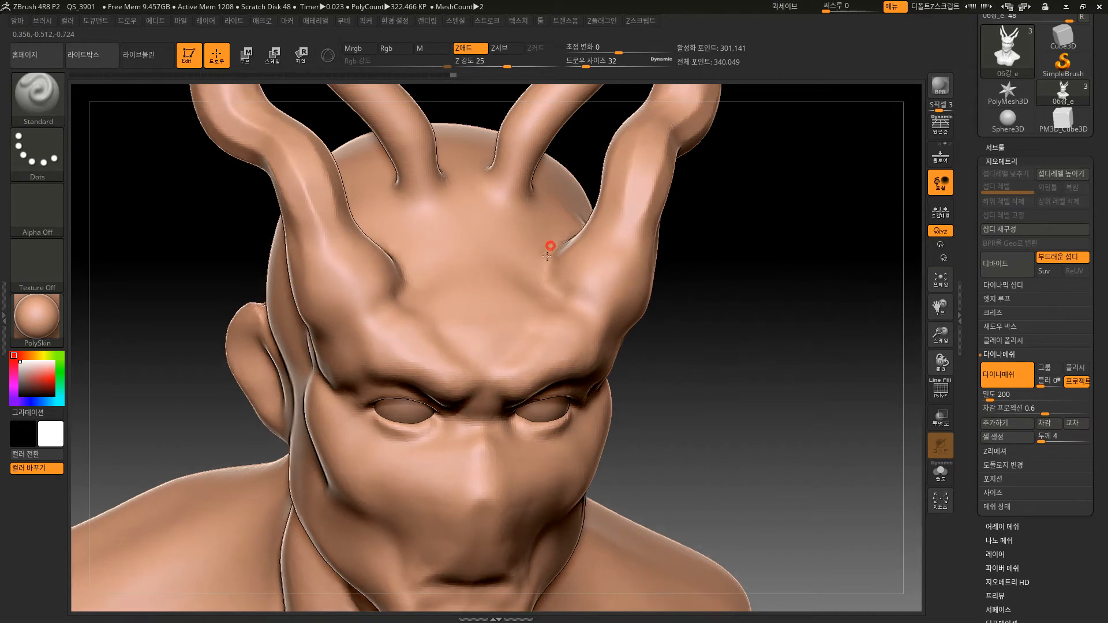
pyautogui.keyDown('alt'); pyautogui.moveTo(547, 257); pyautogui.dragTo(564, 311); pyautogui.keyUp('alt')
pyautogui.moveTo(542, 243)
pyautogui.keyDown('shift'); pyautogui.mouseDown()
pyautogui.moveTo(562, 237)
pyautogui.moveTo(557, 300)
pyautogui.mouseUp(); pyautogui.keyUp('shift')
# Set the brush's Z intensity to 74 and sculpt stronger symmetrical folds along the inner bases of the outer horns.
pyautogui.moveTo(513, 61); pyautogui.dragTo(544, 63)
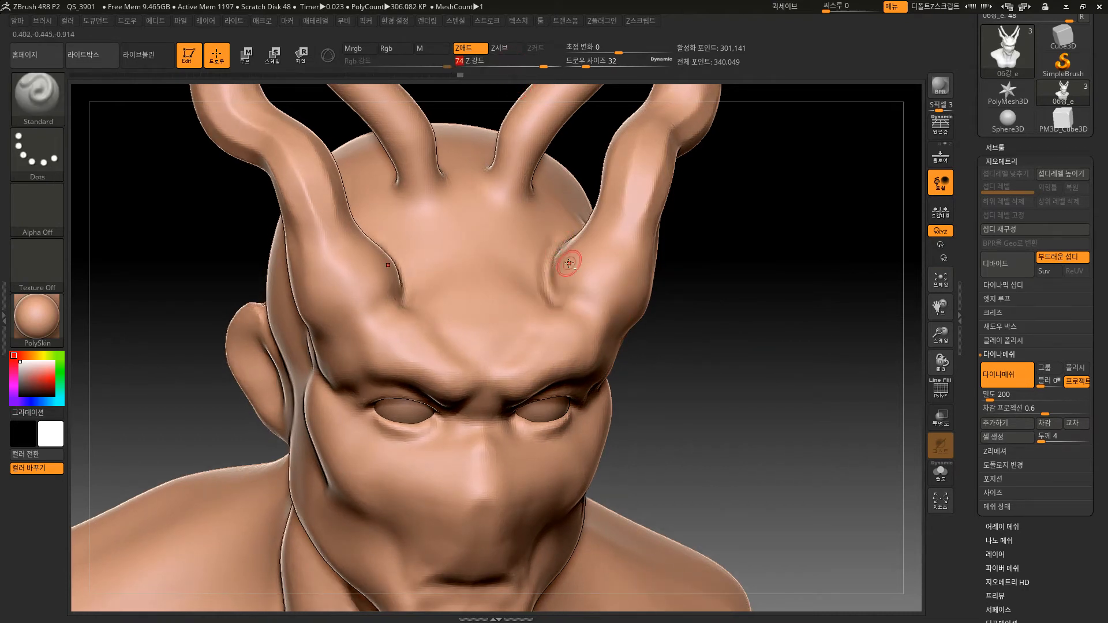
pyautogui.keyDown('alt'); pyautogui.moveTo(550, 246); pyautogui.dragTo(549, 308); pyautogui.keyUp('alt')
pyautogui.hotkey('ctrl', 'z')
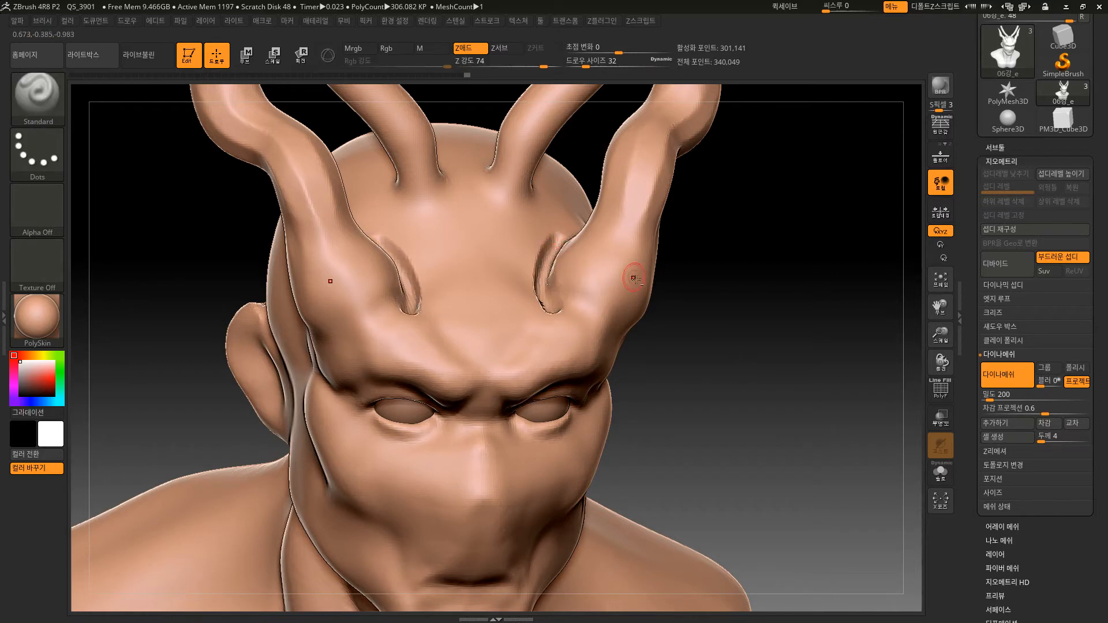
# Sculpt deep folds below the outer horns above the brow and around the nose.
pyautogui.moveTo(705, 367); pyautogui.dragTo(537, 350)
pyautogui.moveTo(640, 339)
pyautogui.keyDown('alt'); pyautogui.mouseDown()
pyautogui.moveTo(723, 306)
pyautogui.moveTo(653, 356)
pyautogui.mouseUp(); pyautogui.keyUp('alt')
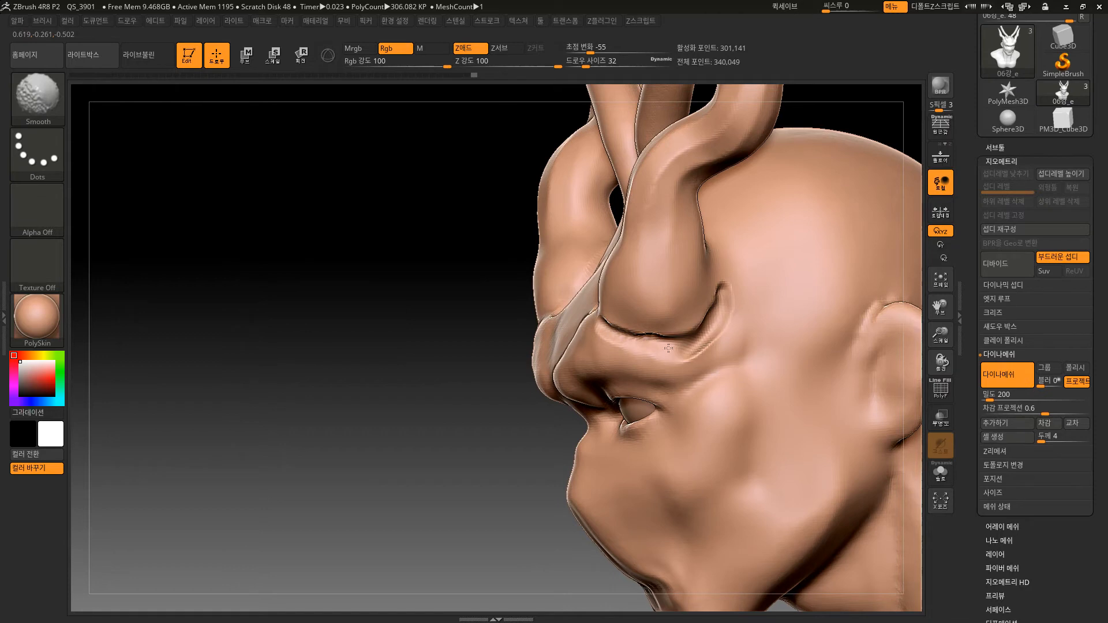
pyautogui.moveTo(622, 494)
pyautogui.keyDown('alt'); pyautogui.mouseDown()
pyautogui.moveTo(646, 540)
pyautogui.moveTo(630, 558)
pyautogui.mouseUp(); pyautogui.keyUp('alt')
pyautogui.moveTo(532, 569)
pyautogui.keyDown('alt'); pyautogui.mouseDown()
pyautogui.moveTo(518, 497)
pyautogui.moveTo(566, 437)
pyautogui.moveTo(609, 479)
pyautogui.mouseUp(); pyautogui.keyUp('alt')
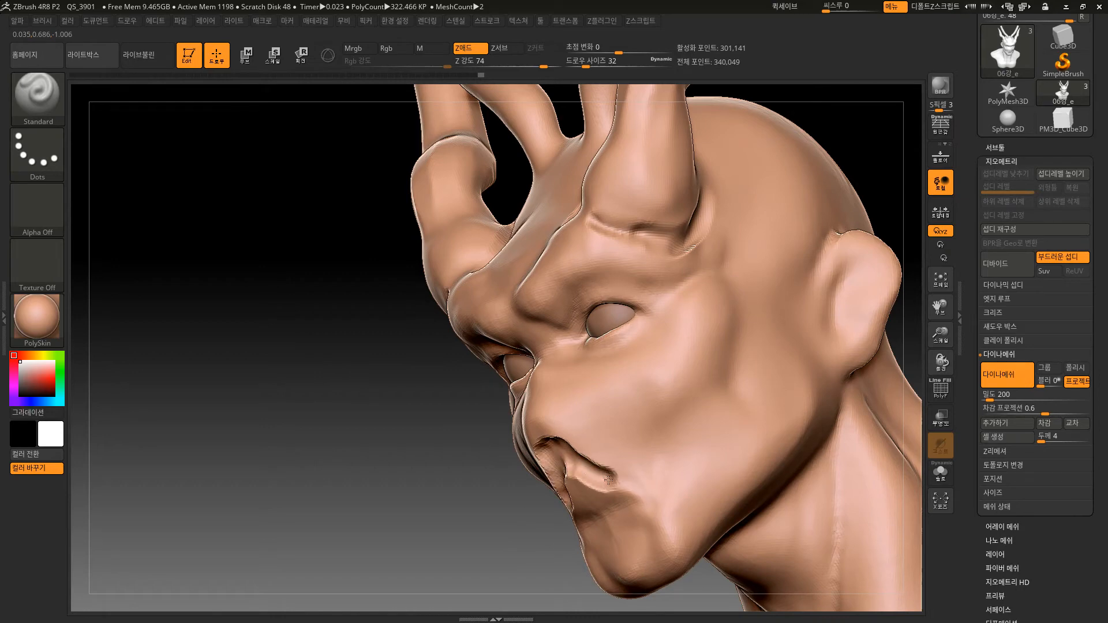
# Remesh the bust with DynaMesh with Project disabled and turn on the polyframe display to check the nose area.
pyautogui.moveTo(509, 496); pyautogui.dragTo(747, 378)
pyautogui.press('ctrl')
pyautogui.hotkey('shift', 'f')
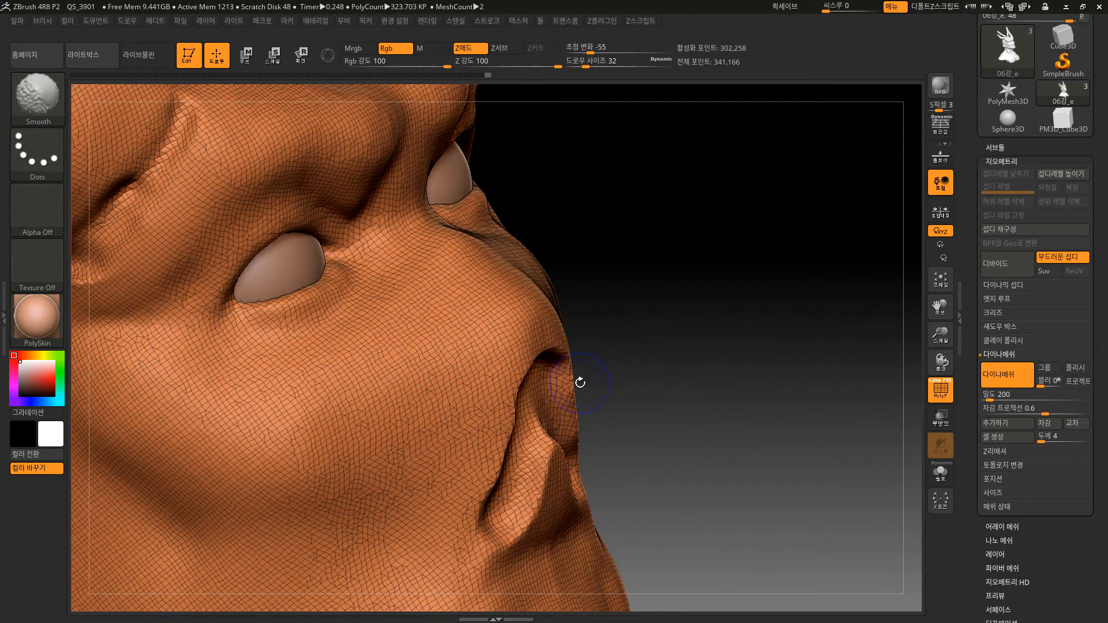
pyautogui.moveTo(652, 346)
pyautogui.keyDown('alt'); pyautogui.mouseDown()
pyautogui.moveTo(624, 368)
pyautogui.moveTo(715, 442)
pyautogui.moveTo(729, 440)
pyautogui.mouseUp(); pyautogui.keyUp('alt')
# Undo the last remesh and remesh the bust with DynaMesh with the Project option enabled.
pyautogui.press('ctrl')
pyautogui.hotkey('ctrl', 'z')
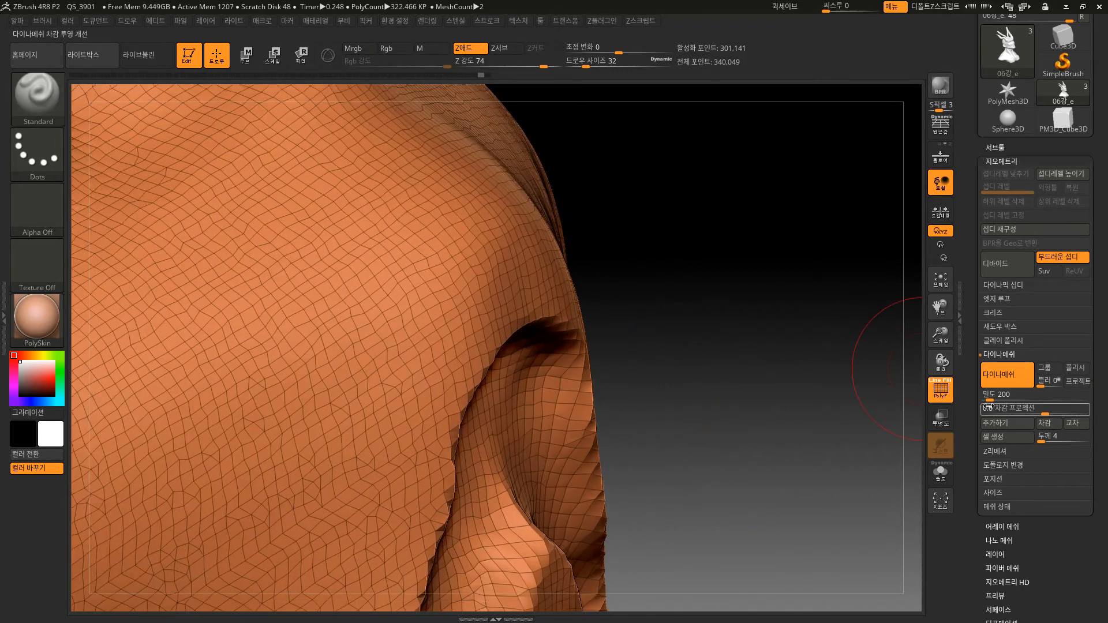
pyautogui.click(1076, 383)
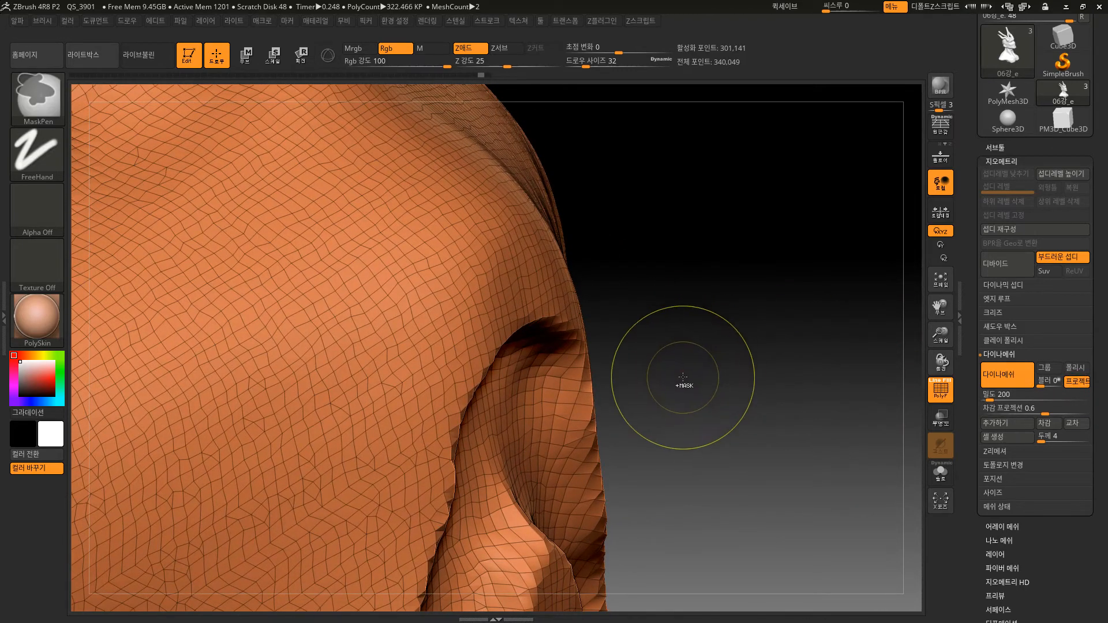
pyautogui.keyDown('ctrl'); pyautogui.moveTo(687, 371); pyautogui.dragTo(745, 426); pyautogui.keyUp('ctrl')
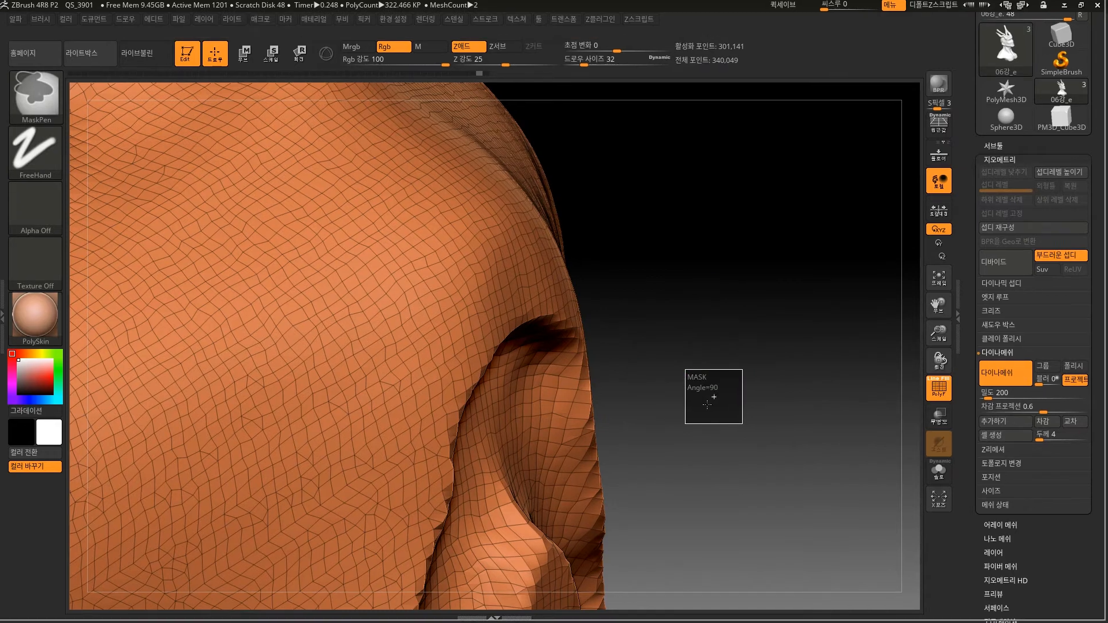
# Inspect the projected mesh around the horn bases, eyes and nose, and undo the last remesh.
pyautogui.moveTo(706, 424); pyautogui.dragTo(665, 362)
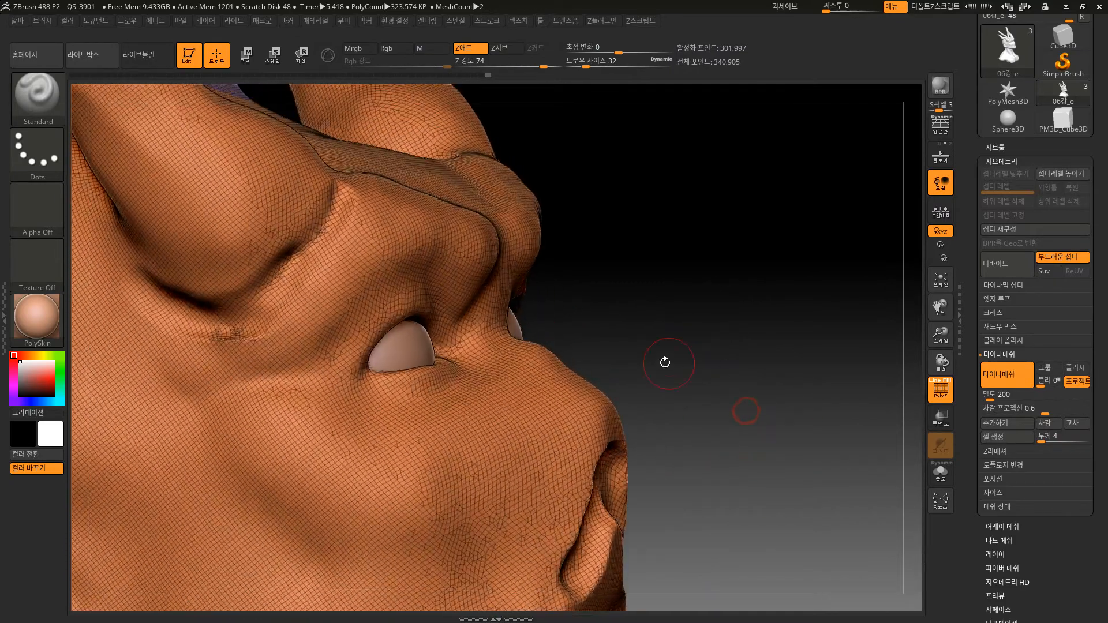
pyautogui.moveTo(592, 256); pyautogui.dragTo(530, 346)
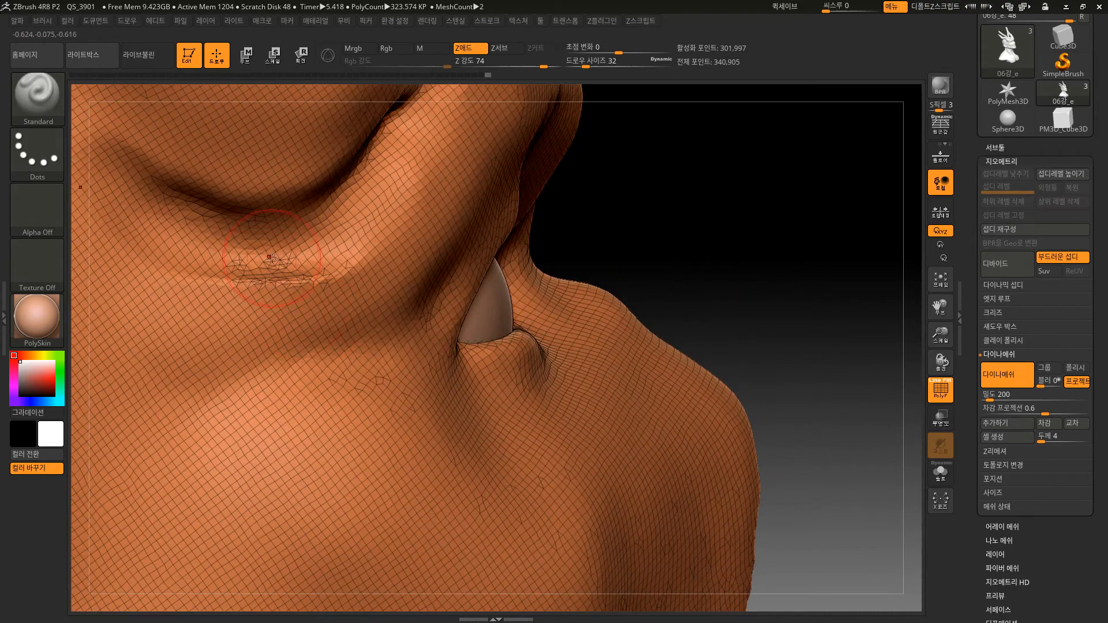
pyautogui.moveTo(674, 257); pyautogui.dragTo(383, 125)
pyautogui.moveTo(606, 240); pyautogui.dragTo(519, 537)
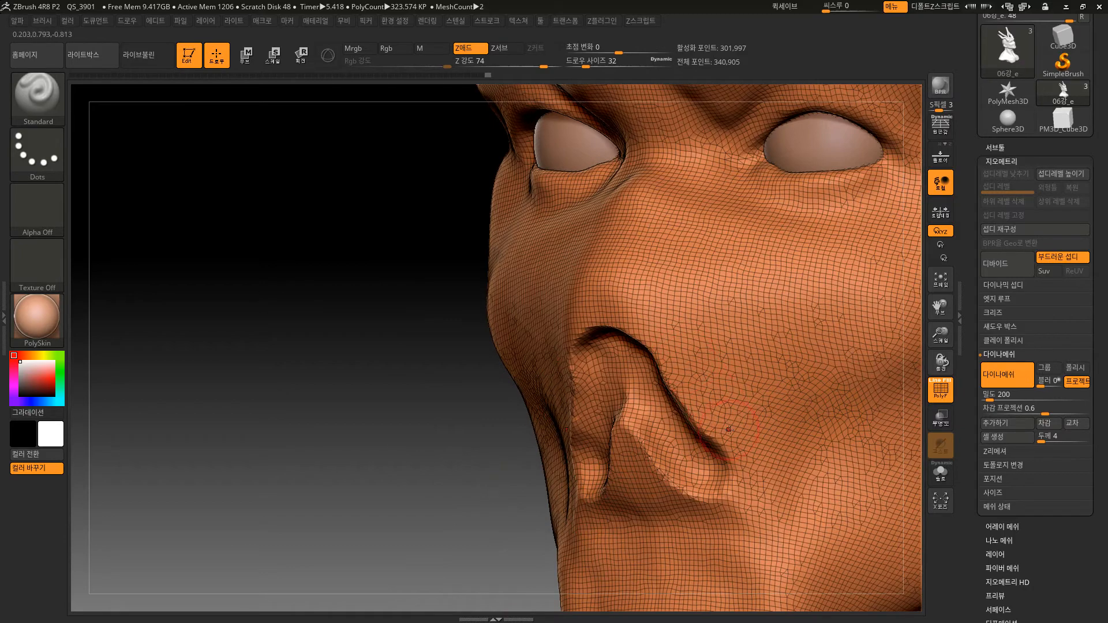
pyautogui.keyDown('alt'); pyautogui.moveTo(423, 495); pyautogui.dragTo(428, 398); pyautogui.keyUp('alt')
pyautogui.keyDown('alt'); pyautogui.moveTo(468, 456); pyautogui.dragTo(420, 433); pyautogui.keyUp('alt')
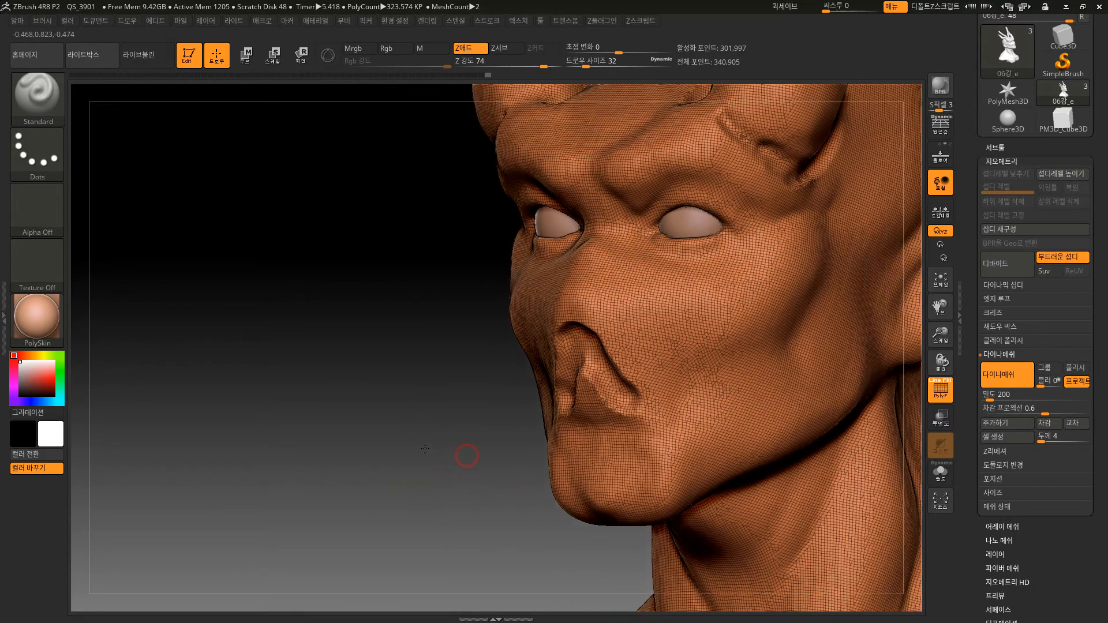
pyautogui.moveTo(433, 470); pyautogui.dragTo(496, 458)
pyautogui.hotkey('ctrl', 'z')
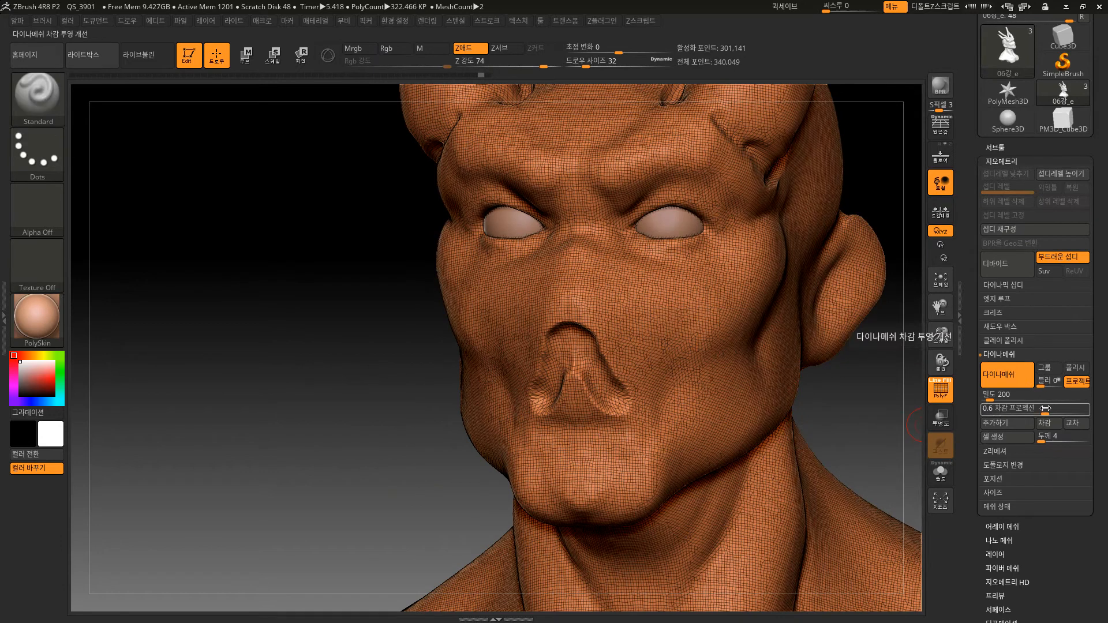
# Try a DynaMesh remesh with sub projection set to 0, check the nose area and undo the remesh.
pyautogui.click(1044, 409)
pyautogui.moveTo(1043, 409); pyautogui.dragTo(1052, 409)
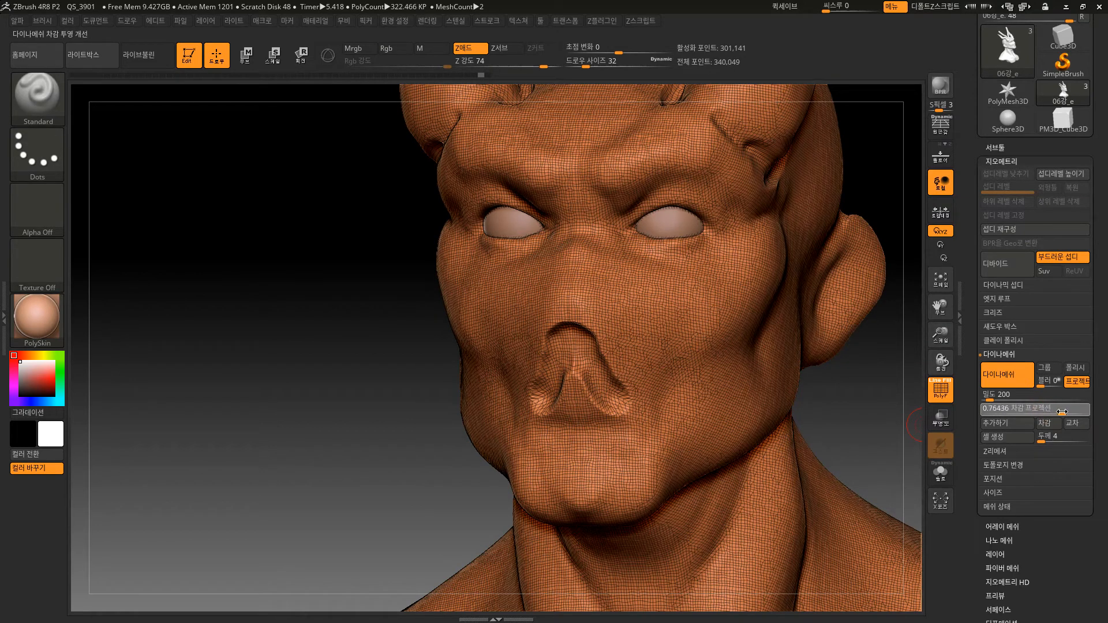
pyautogui.press('ctrl')
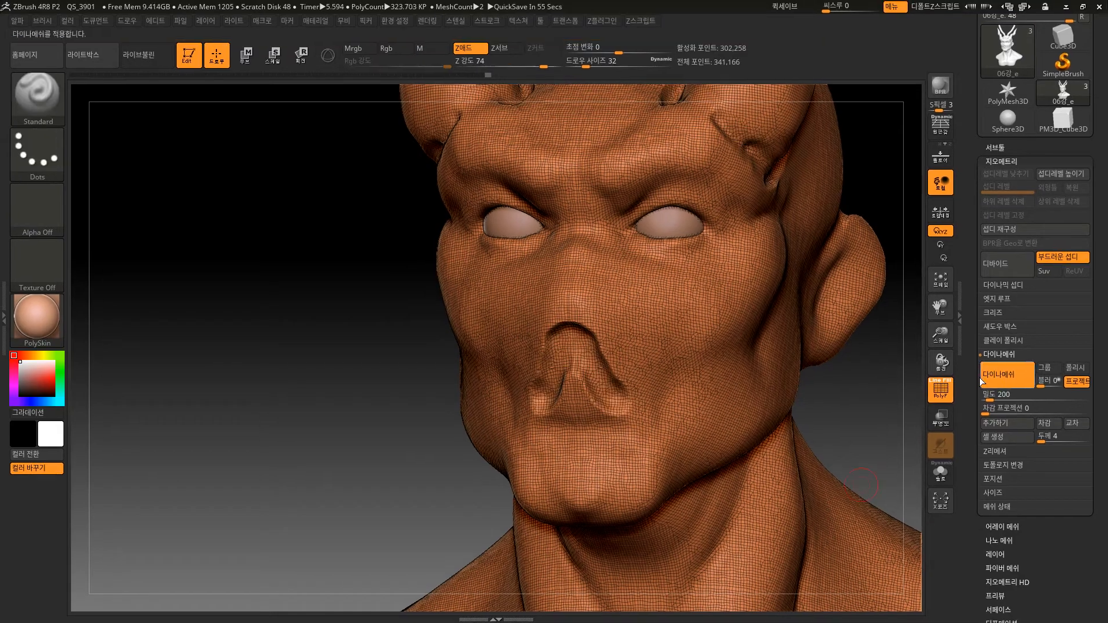
pyautogui.moveTo(857, 417); pyautogui.dragTo(679, 413)
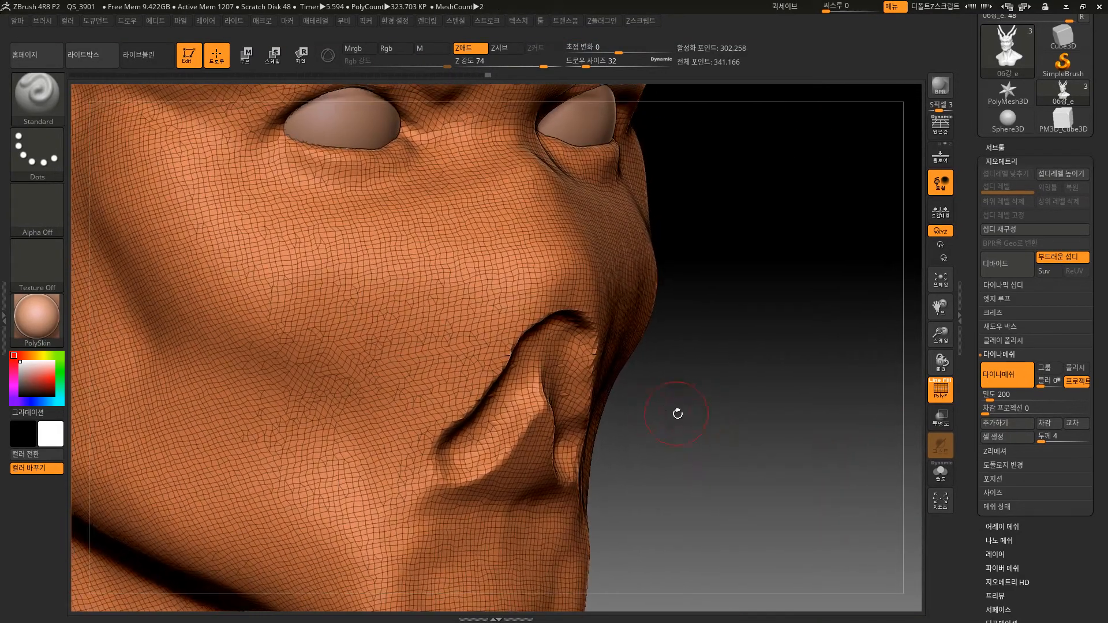
pyautogui.hotkey('ctrl', 'z')
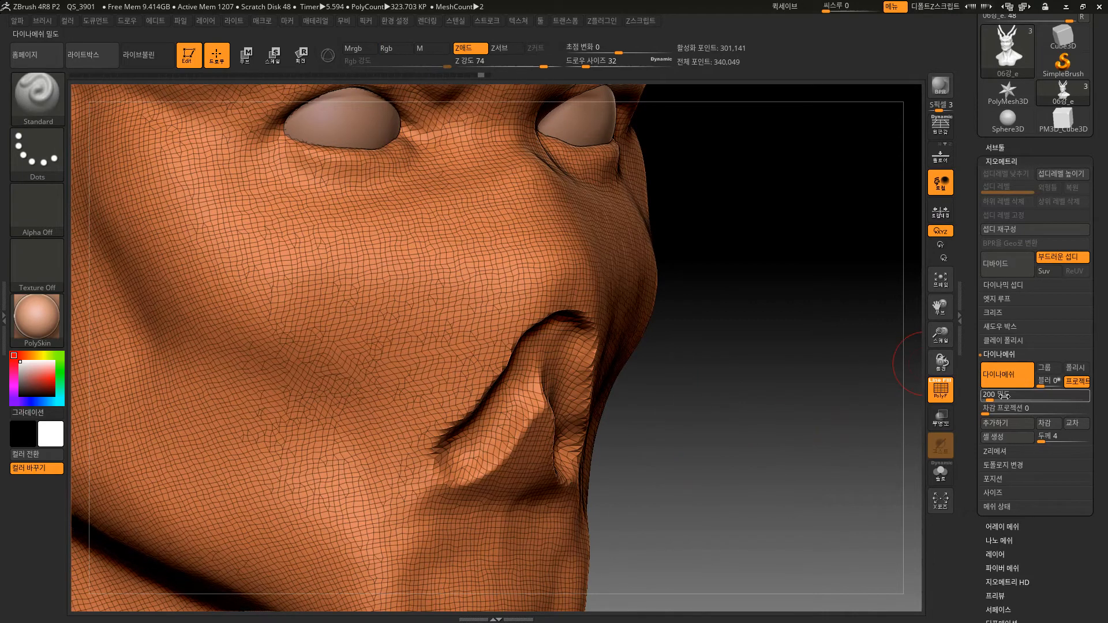
# Set the DynaMesh sub projection to 1, remesh the bust and inspect the nose with the polyframe hidden.
pyautogui.moveTo(1004, 413); pyautogui.dragTo(1010, 414)
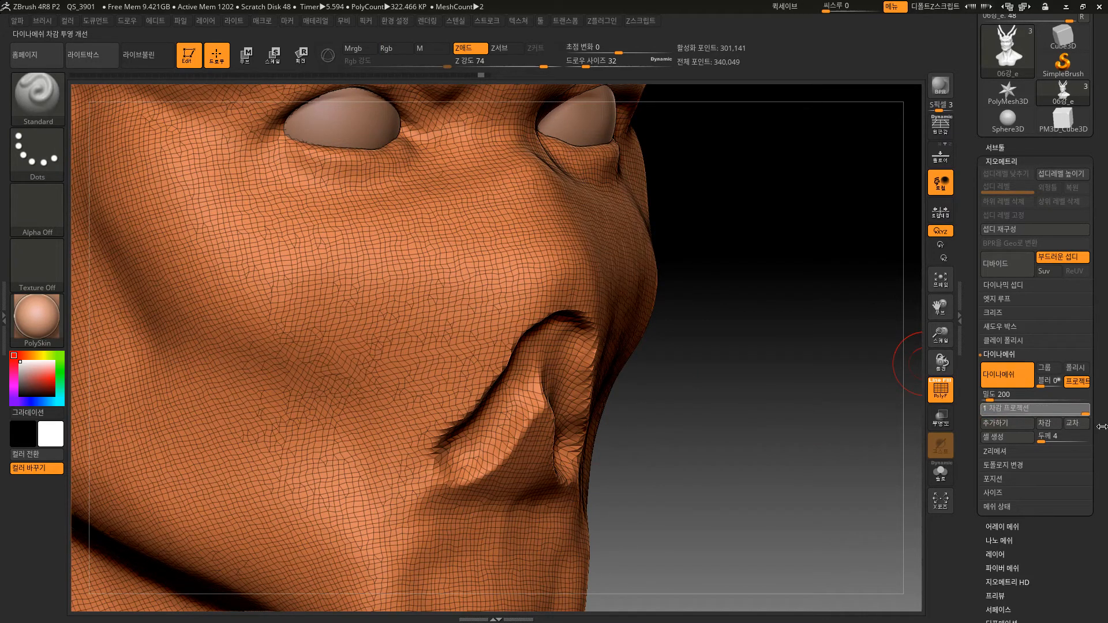
pyautogui.keyDown('ctrl'); pyautogui.moveTo(718, 451); pyautogui.dragTo(799, 484); pyautogui.keyUp('ctrl')
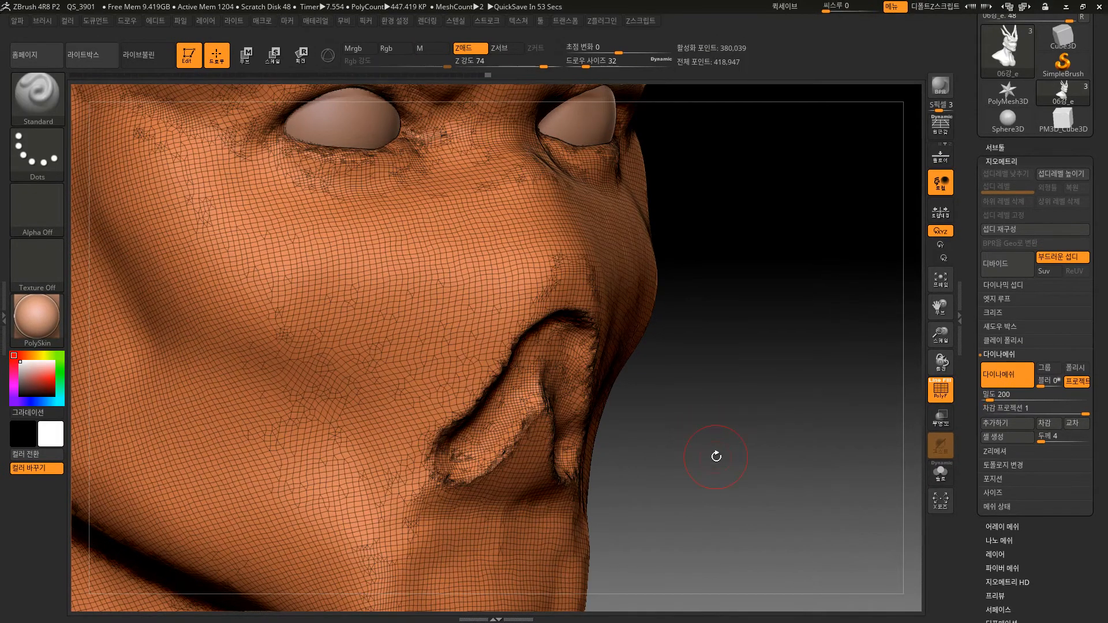
pyautogui.moveTo(717, 457); pyautogui.dragTo(703, 452)
pyautogui.press('shift')
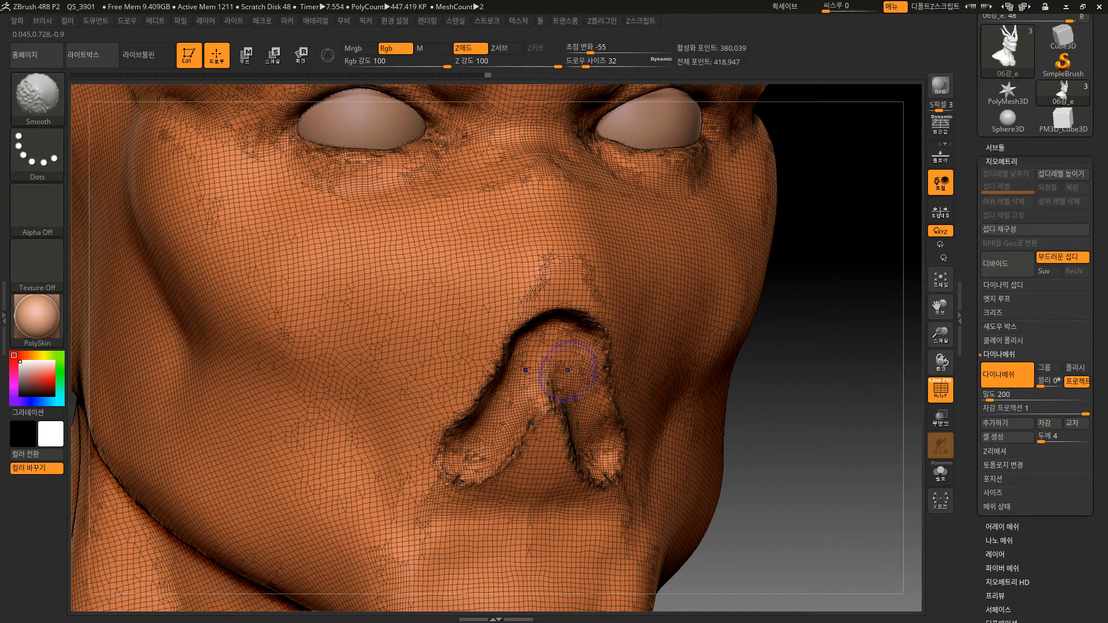
pyautogui.hotkey('shift', 'f')
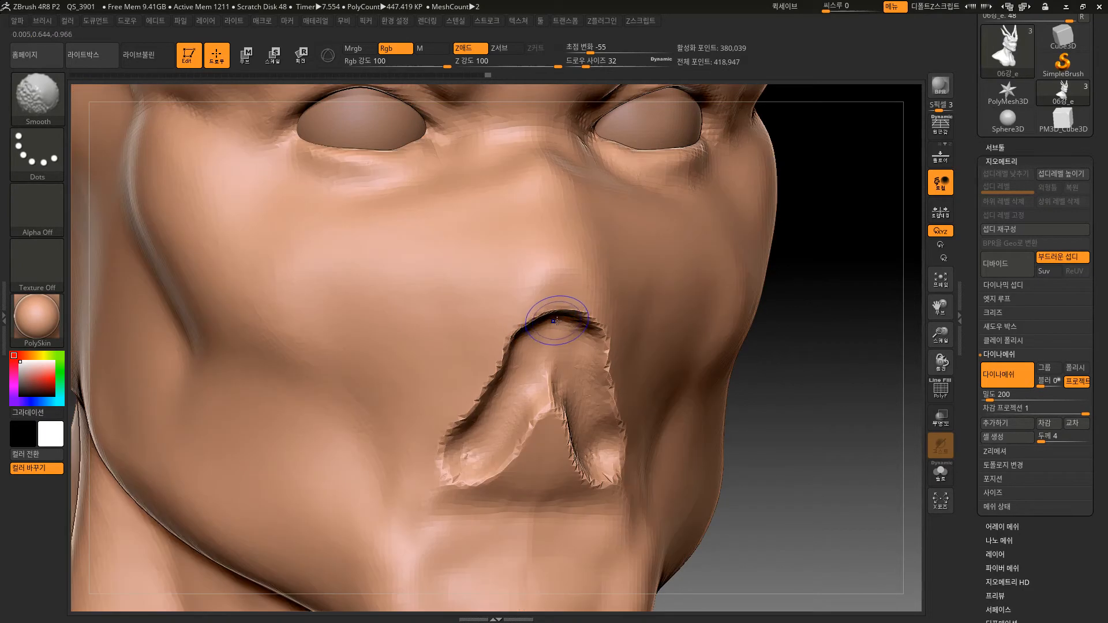
pyautogui.hotkey('shift', 'f')
pyautogui.hotkey('shift', 'f')
pyautogui.moveTo(797, 472)
pyautogui.keyDown('alt'); pyautogui.mouseDown()
pyautogui.moveTo(787, 428)
pyautogui.moveTo(804, 414)
pyautogui.mouseUp(); pyautogui.keyUp('alt')
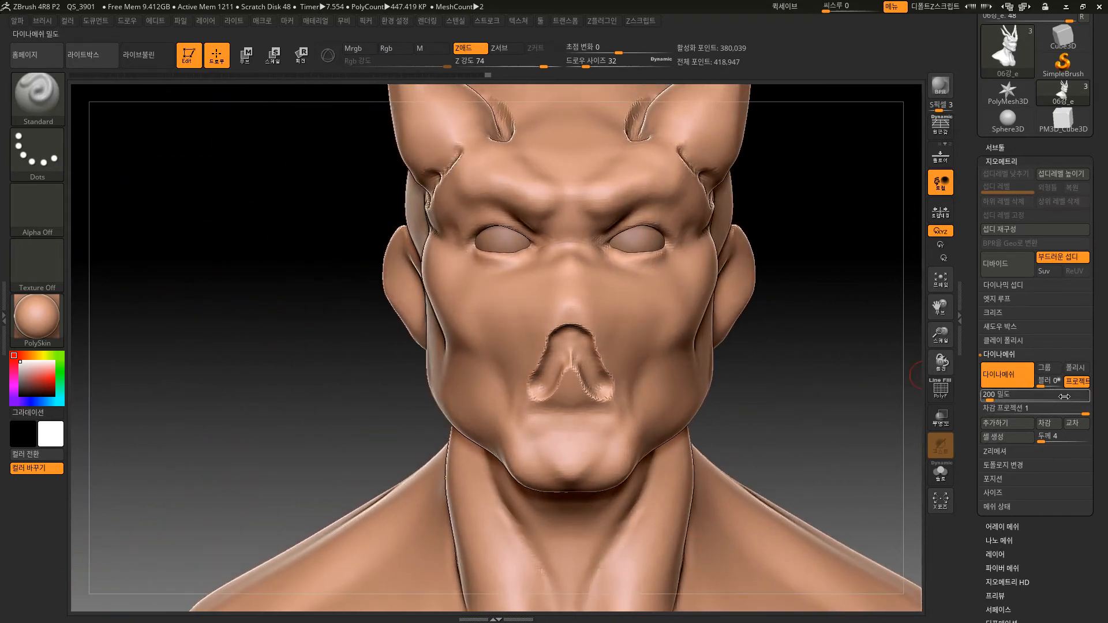
# Enable the DynaMesh Polish option and inspect the mesh around the horns and nose with and without the polyframe.
pyautogui.click(1076, 370)
pyautogui.moveTo(800, 344)
pyautogui.keyDown('shift'); pyautogui.mouseDown()
pyautogui.moveTo(800, 376)
pyautogui.moveTo(812, 364)
pyautogui.mouseUp(); pyautogui.keyUp('shift')
pyautogui.hotkey('shift', 'f')
pyautogui.keyDown('ctrl'); pyautogui.moveTo(757, 391); pyautogui.dragTo(771, 411); pyautogui.keyUp('ctrl')
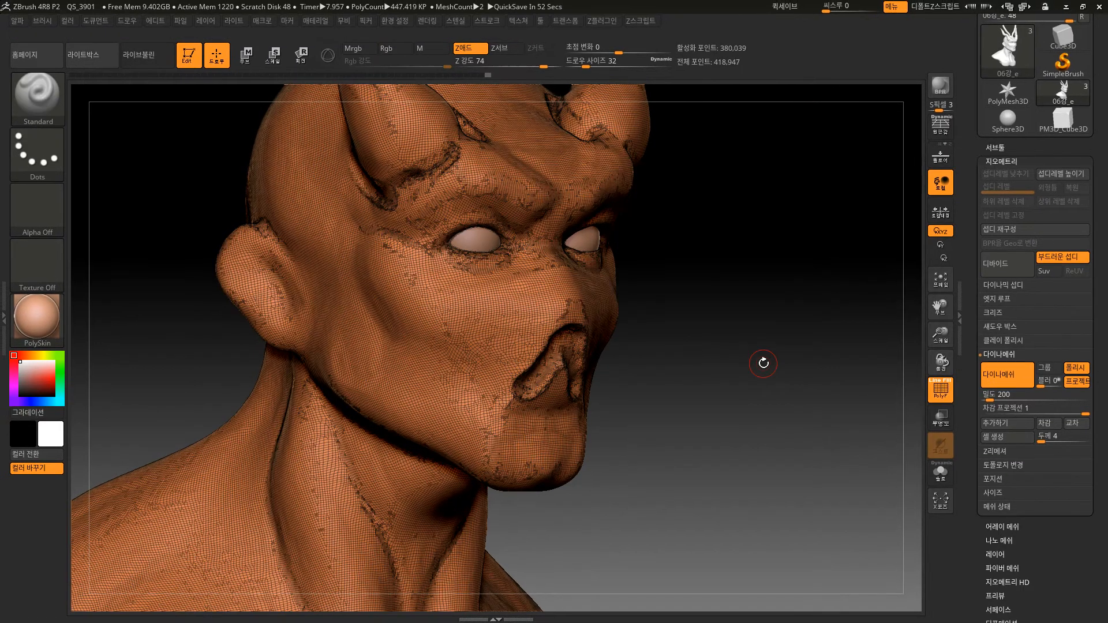
pyautogui.moveTo(693, 473); pyautogui.dragTo(670, 459)
pyautogui.hotkey('shift', 'f')
pyautogui.keyDown('alt'); pyautogui.moveTo(762, 434); pyautogui.dragTo(710, 339); pyautogui.keyUp('alt')
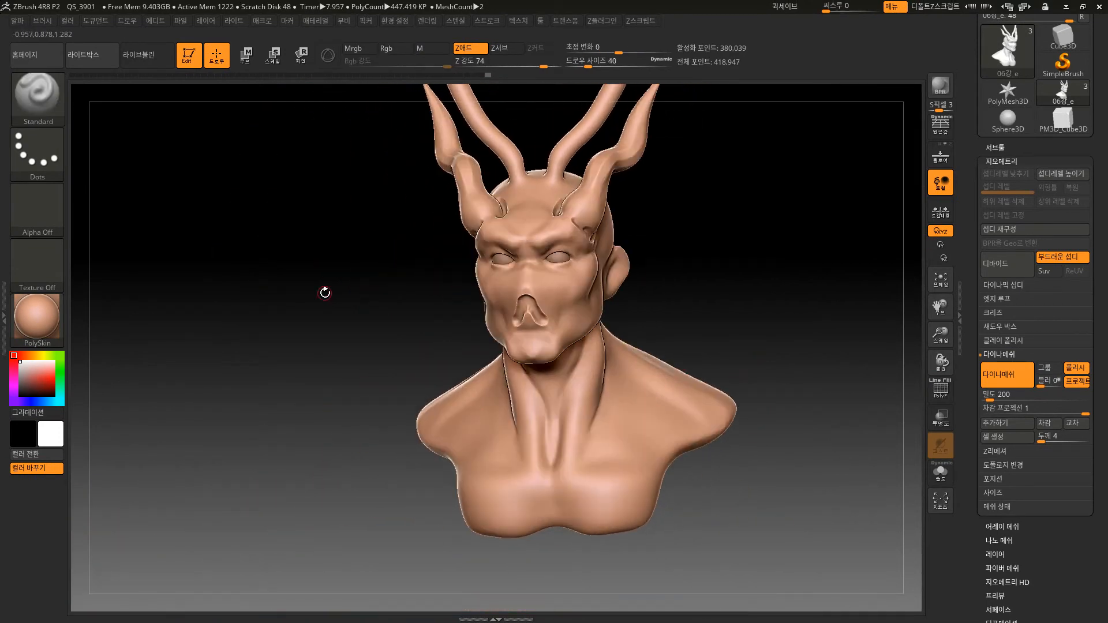
# Switch to the Move Topological brush and enlarge its draw size to 744.
pyautogui.press('b')
pyautogui.press('m')
pyautogui.press('t')
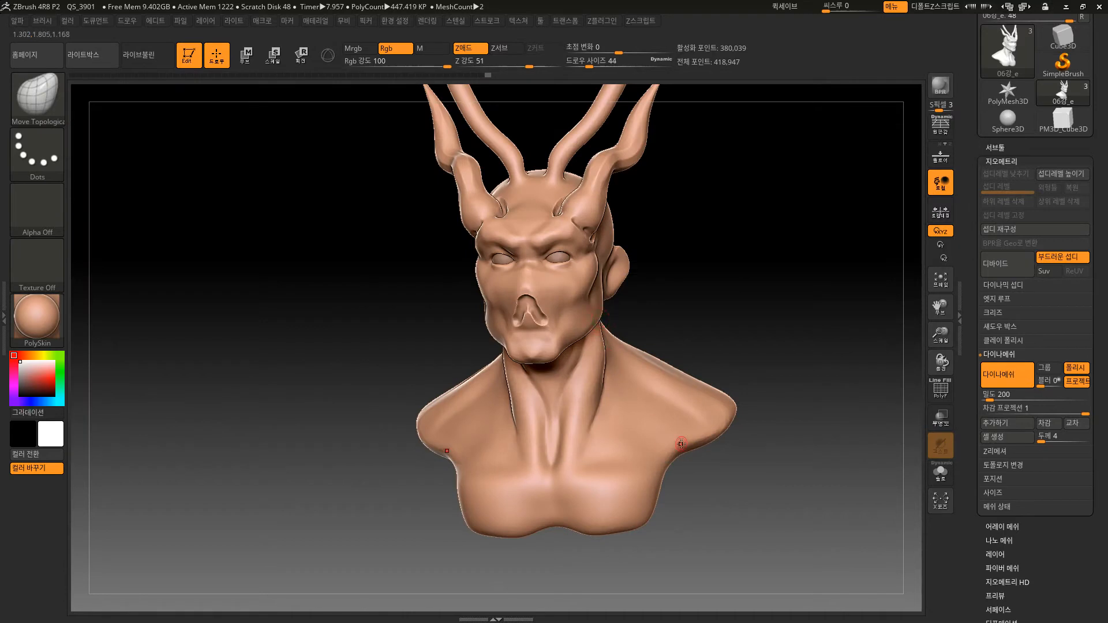
pyautogui.press(']')
pyautogui.press(']')
pyautogui.press(']')
pyautogui.press(']')
pyautogui.press(']')
pyautogui.press(']')
pyautogui.press(']')
pyautogui.press(']')
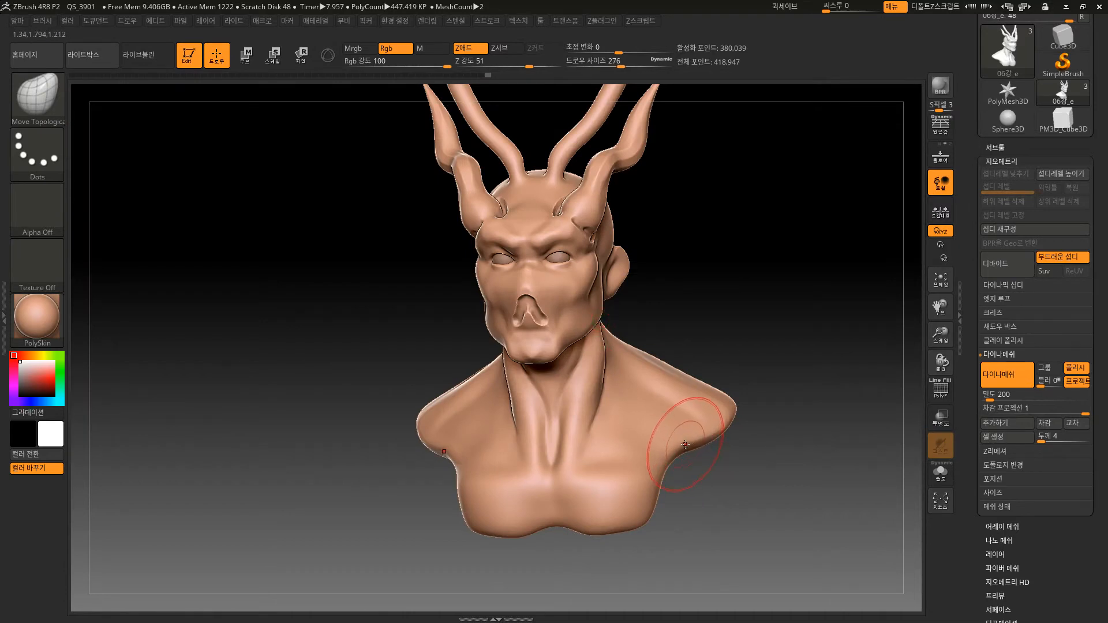
pyautogui.press(']')
pyautogui.press(']')
pyautogui.press(']')
pyautogui.press(']')
pyautogui.press(']')
pyautogui.press(']')
pyautogui.press(']')
pyautogui.press(']')
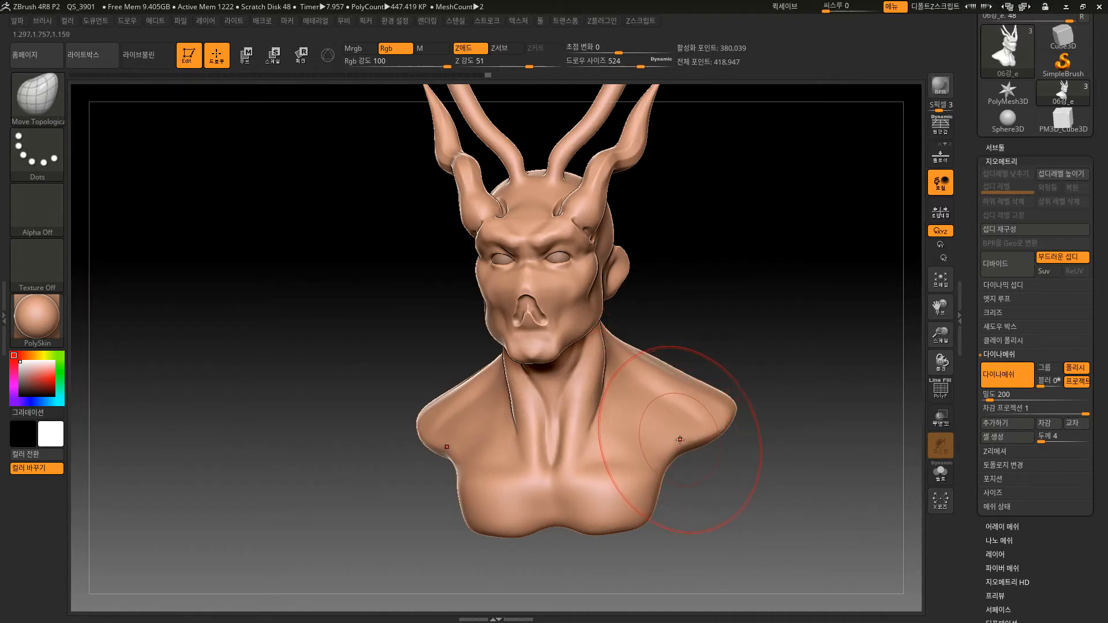
pyautogui.press(']')
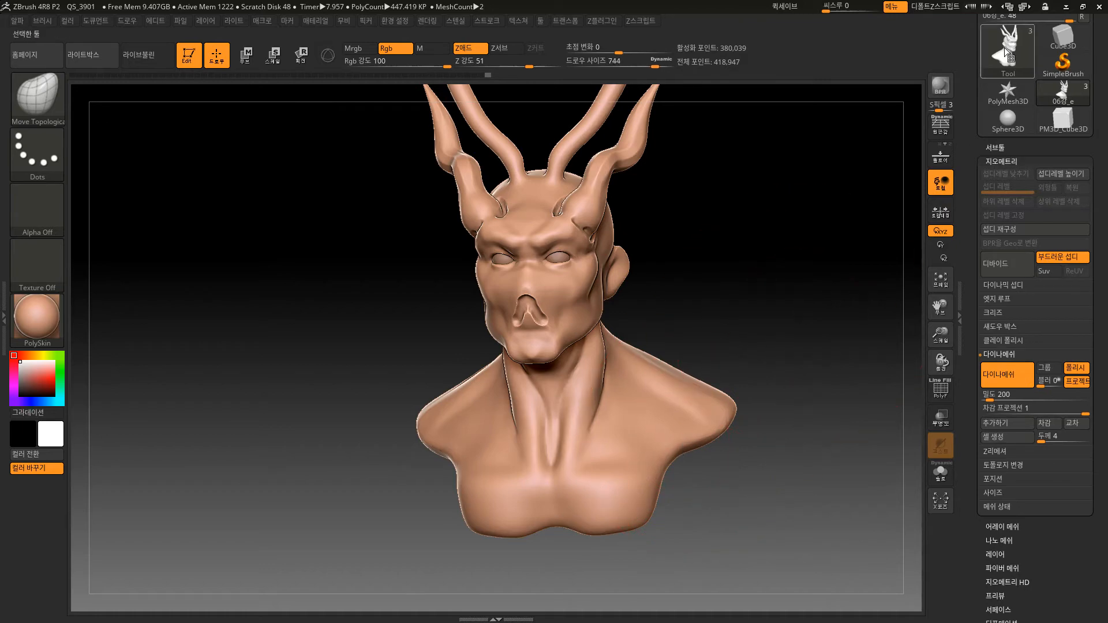
pyautogui.moveTo(1011, 55)
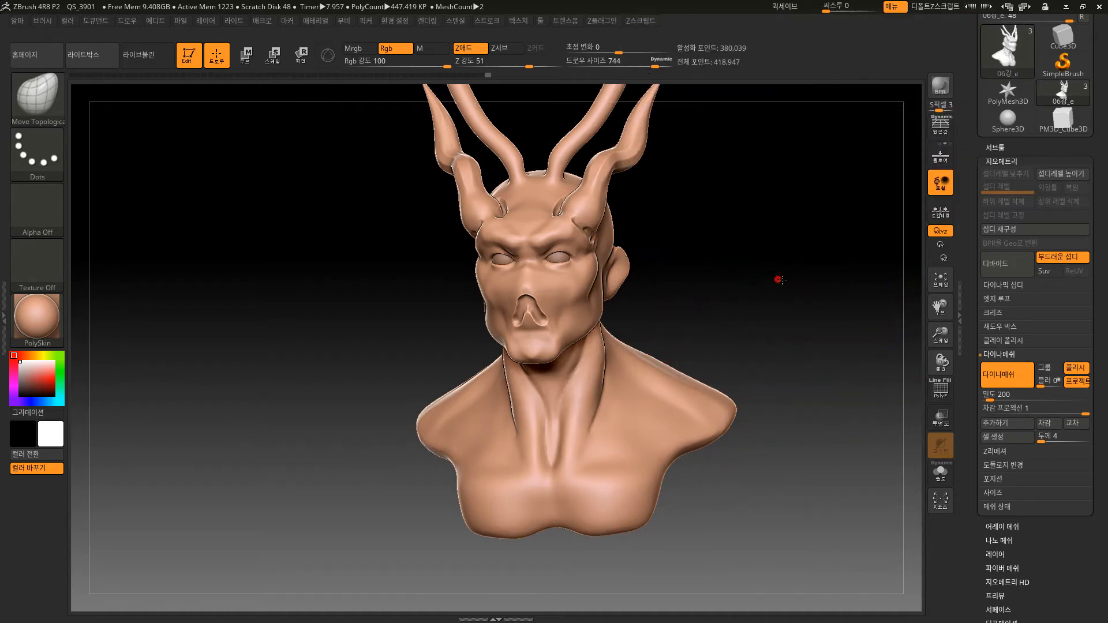
# Show the polyframe, undo the last remesh and disable the DynaMesh Project and Polish options.
pyautogui.hotkey('shift', 'f')
pyautogui.moveTo(777, 279)
pyautogui.mouseDown()
pyautogui.moveTo(784, 263)
pyautogui.moveTo(762, 312)
pyautogui.moveTo(781, 295)
pyautogui.moveTo(793, 320)
pyautogui.mouseUp()
pyautogui.press('ctrl')
pyautogui.click(1071, 386)
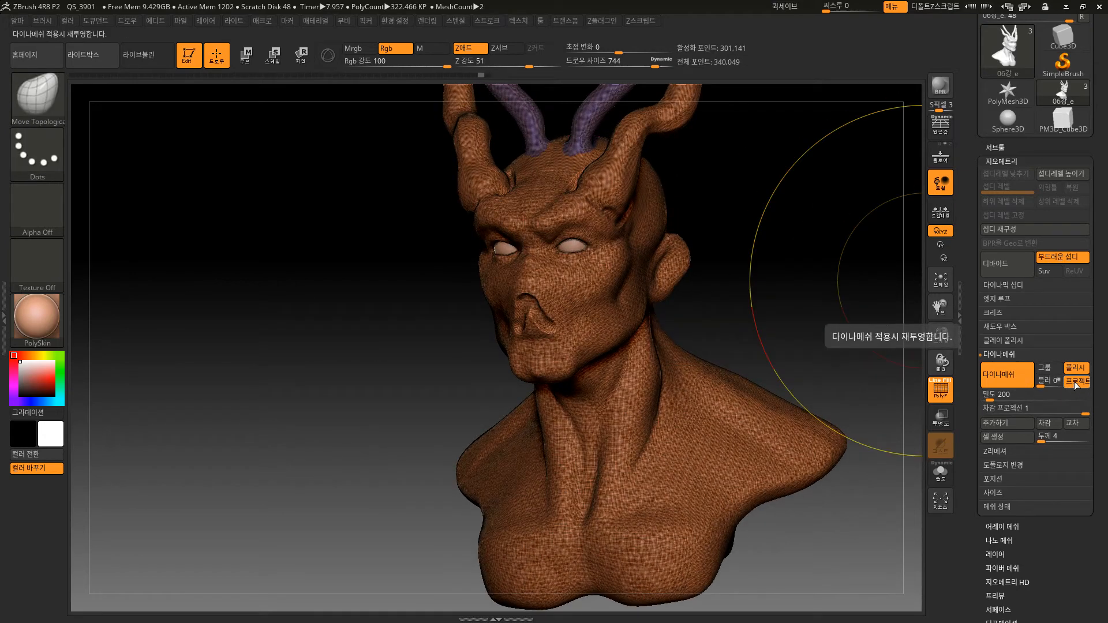
pyautogui.click(1068, 370)
pyautogui.keyDown('alt'); pyautogui.moveTo(836, 328); pyautogui.dragTo(799, 317); pyautogui.keyUp('alt')
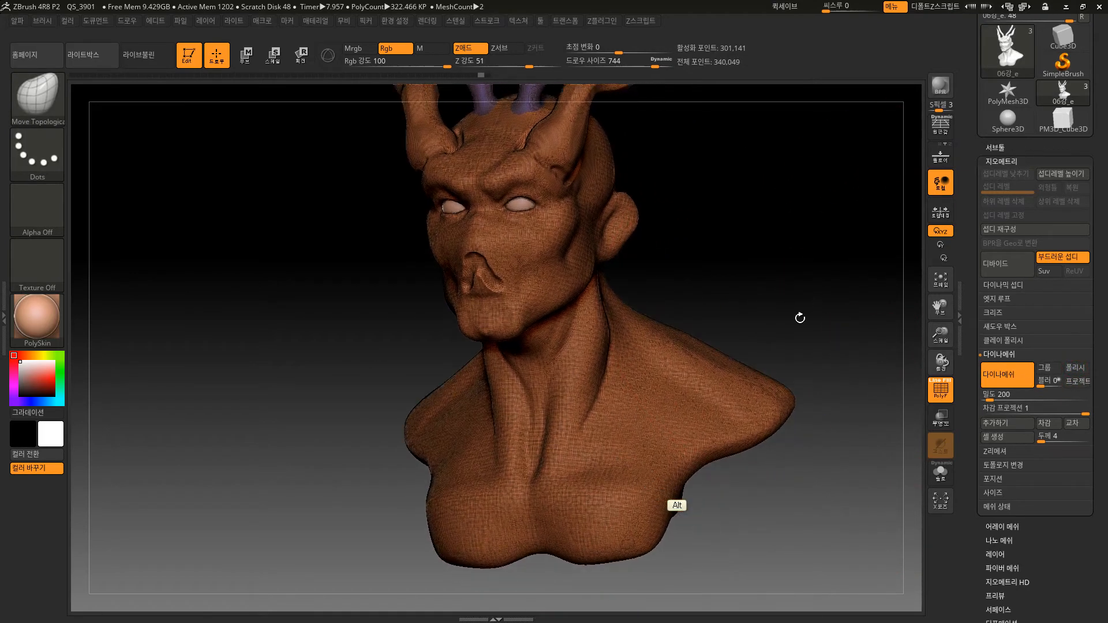
pyautogui.moveTo(1011, 52)
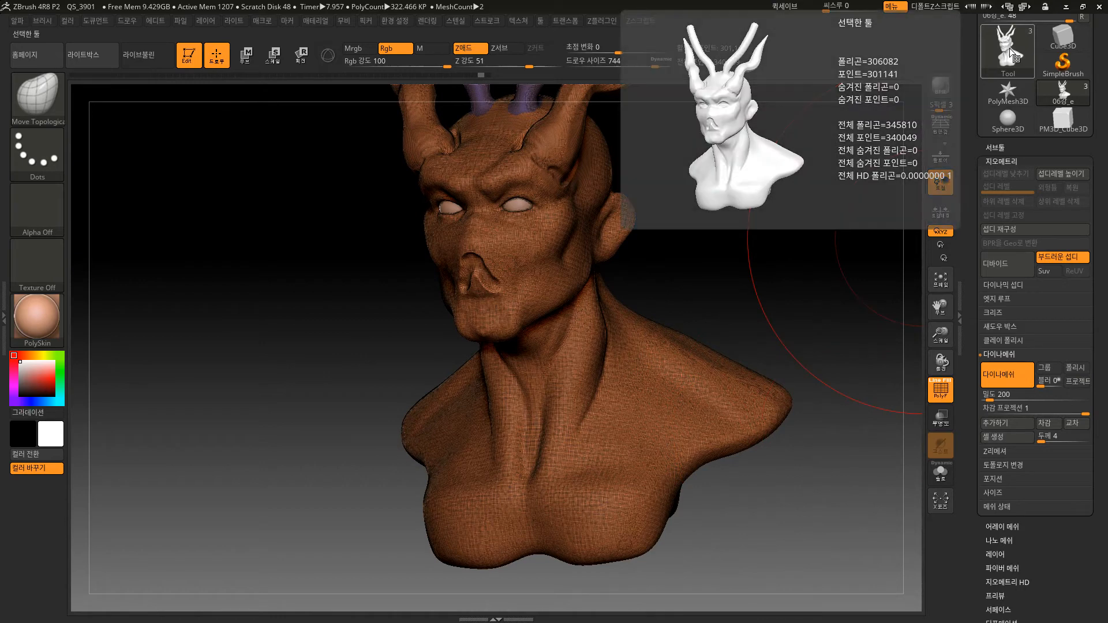
# Stretch the chest and lower torso of the bust strongly downward with Move Topological.
pyautogui.moveTo(767, 507); pyautogui.dragTo(721, 508)
pyautogui.moveTo(575, 436); pyautogui.dragTo(652, 597)
pyautogui.moveTo(701, 474)
pyautogui.mouseDown()
pyautogui.moveTo(691, 457)
pyautogui.moveTo(721, 464)
pyautogui.mouseUp()
pyautogui.moveTo(647, 472); pyautogui.dragTo(706, 486)
pyautogui.moveTo(615, 477); pyautogui.dragTo(576, 513)
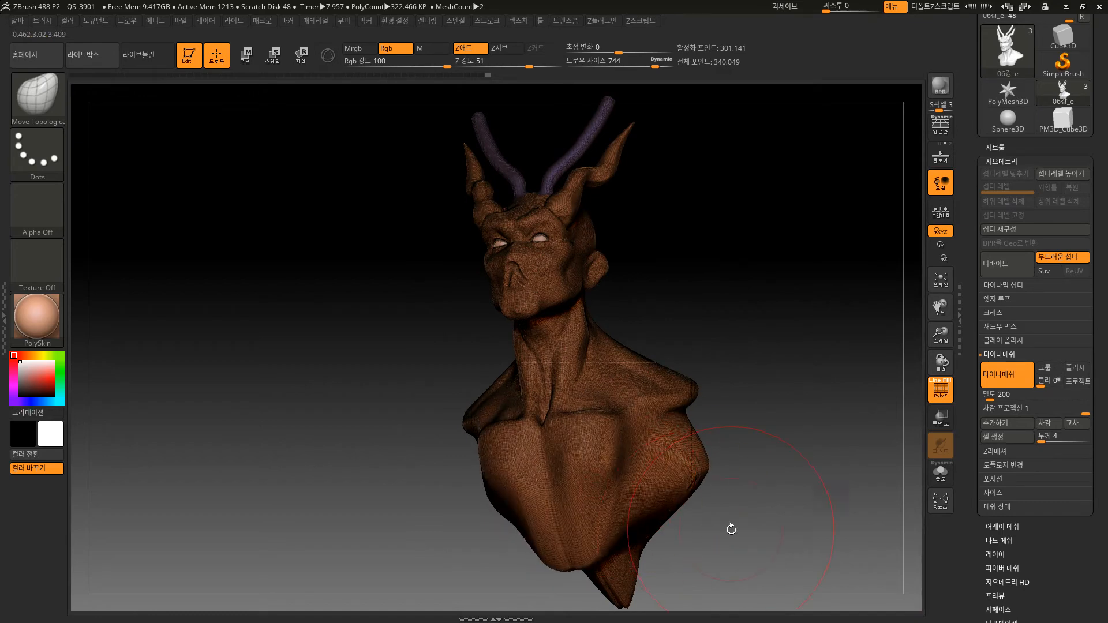
pyautogui.moveTo(729, 527); pyautogui.dragTo(723, 526)
pyautogui.moveTo(651, 508); pyautogui.dragTo(708, 542)
# Pull the back and the lower sides of the torso outward into long points.
pyautogui.moveTo(727, 372)
pyautogui.mouseDown()
pyautogui.moveTo(784, 394)
pyautogui.moveTo(750, 393)
pyautogui.moveTo(826, 239)
pyautogui.mouseUp()
pyautogui.keyDown('alt'); pyautogui.moveTo(604, 569); pyautogui.dragTo(554, 519); pyautogui.keyUp('alt')
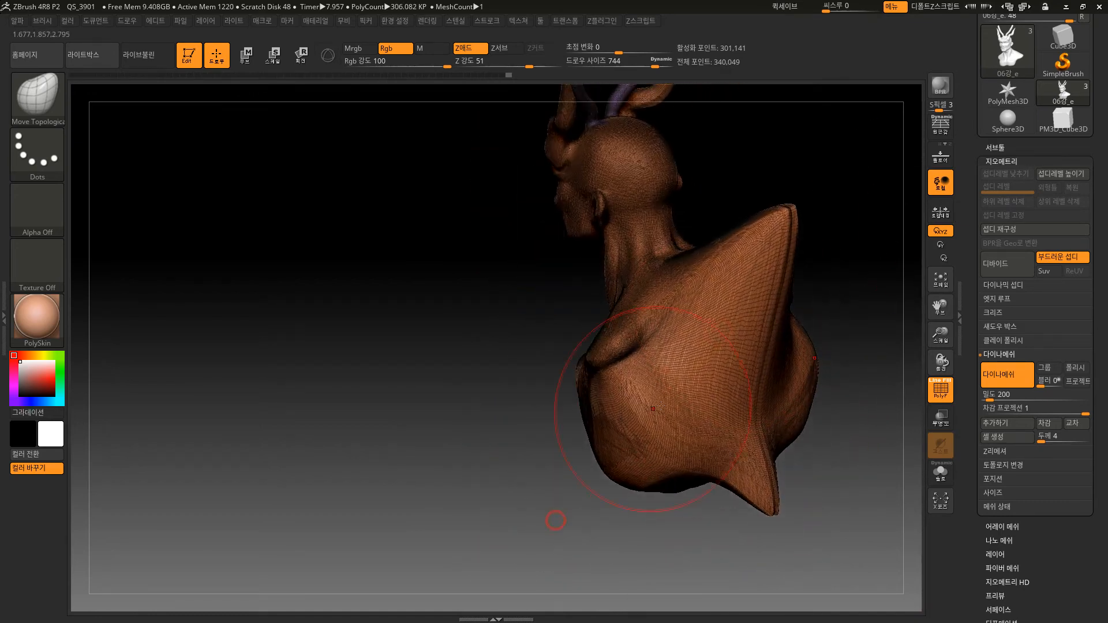
pyautogui.moveTo(748, 375); pyautogui.dragTo(931, 439)
pyautogui.moveTo(608, 440); pyautogui.dragTo(534, 545)
pyautogui.keyDown('alt'); pyautogui.moveTo(462, 596); pyautogui.dragTo(466, 554); pyautogui.keyUp('alt')
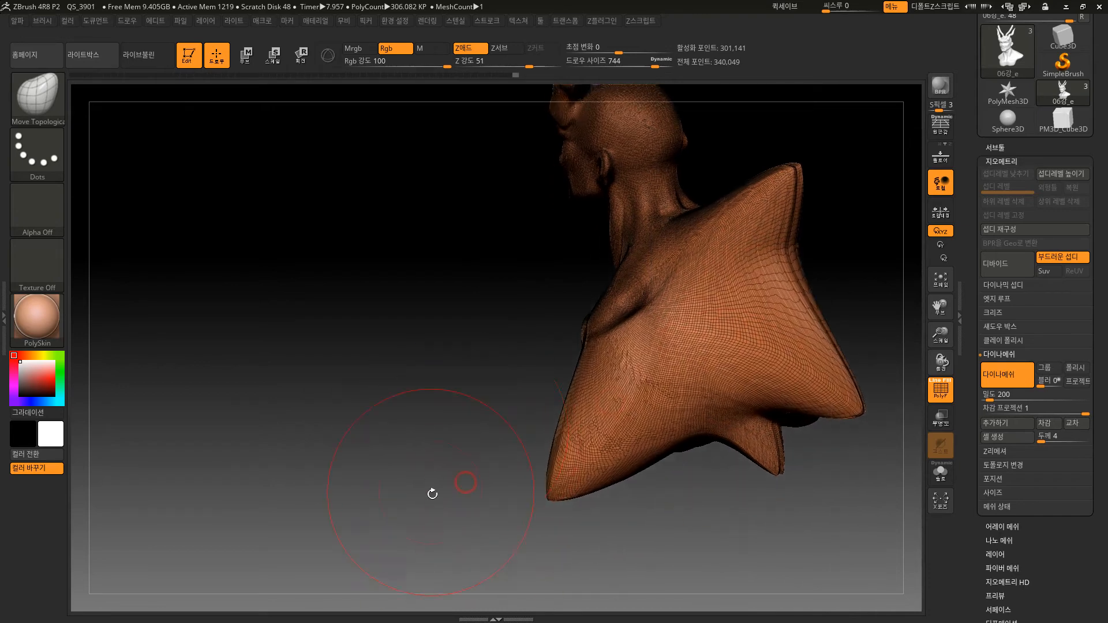
# Pull the torso's lower edge, undo the last pull and stretch both shoulders far out to the sides.
pyautogui.moveTo(430, 493); pyautogui.dragTo(515, 407)
pyautogui.moveTo(553, 447); pyautogui.dragTo(583, 508)
pyautogui.moveTo(747, 376)
pyautogui.keyDown('alt'); pyautogui.mouseDown()
pyautogui.moveTo(723, 346)
pyautogui.moveTo(725, 371)
pyautogui.moveTo(708, 376)
pyautogui.mouseUp(); pyautogui.keyUp('alt')
pyautogui.moveTo(520, 507); pyautogui.dragTo(524, 595)
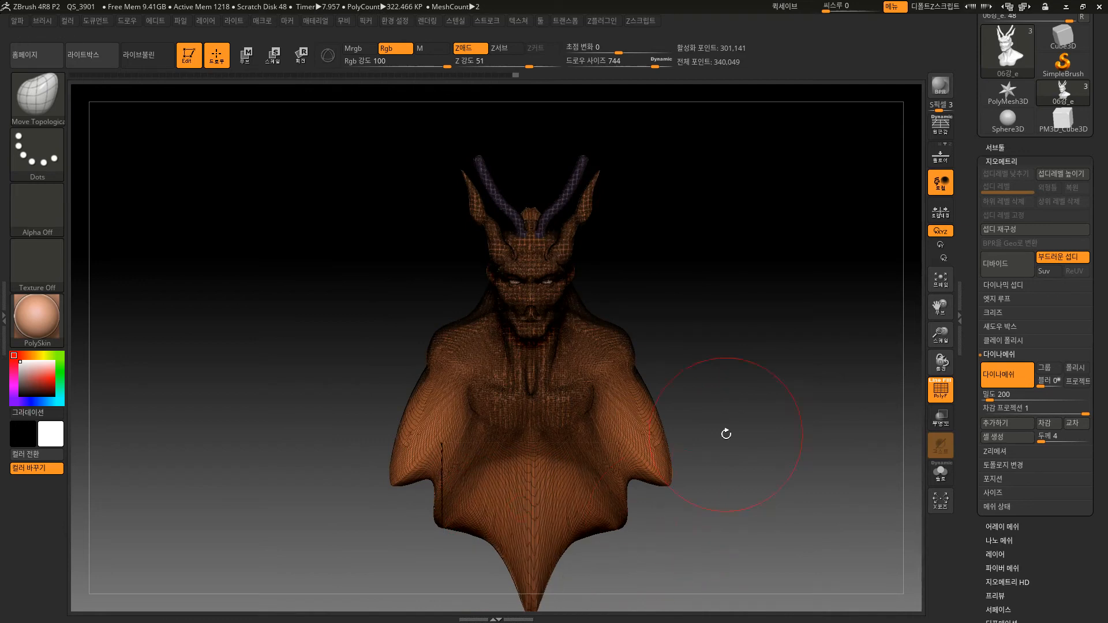
pyautogui.hotkey('ctrl', 'z')
pyautogui.moveTo(618, 358); pyautogui.dragTo(724, 347)
# Remesh the stretched bust with DynaMesh and check its polygon count.
pyautogui.press('ctrl')
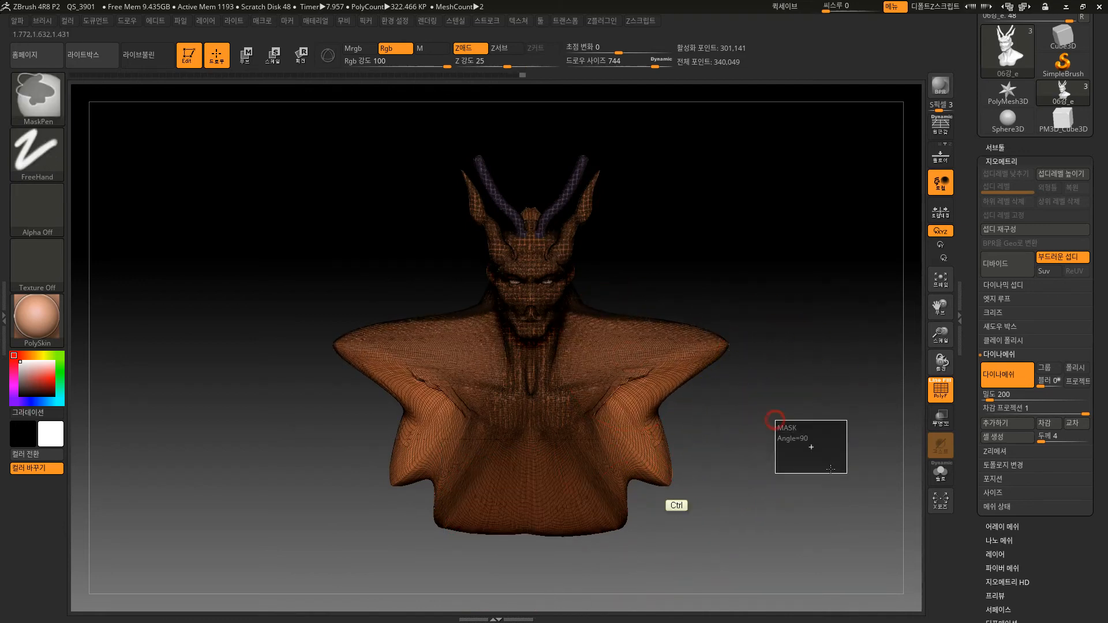
pyautogui.keyDown('ctrl'); pyautogui.moveTo(751, 406); pyautogui.dragTo(767, 433); pyautogui.keyUp('ctrl')
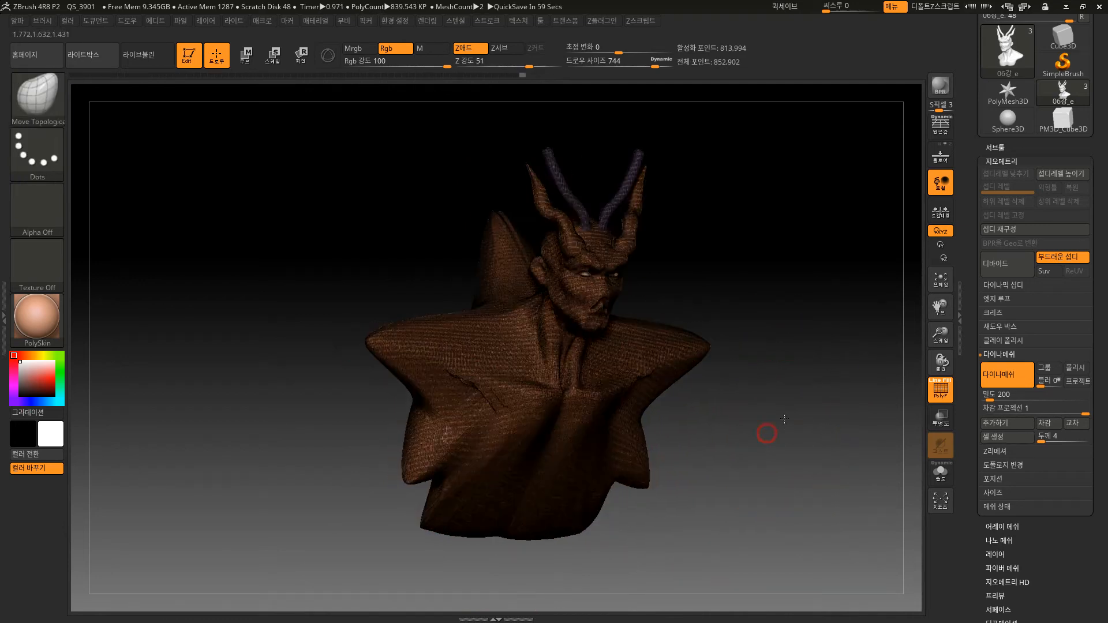
pyautogui.moveTo(1006, 55)
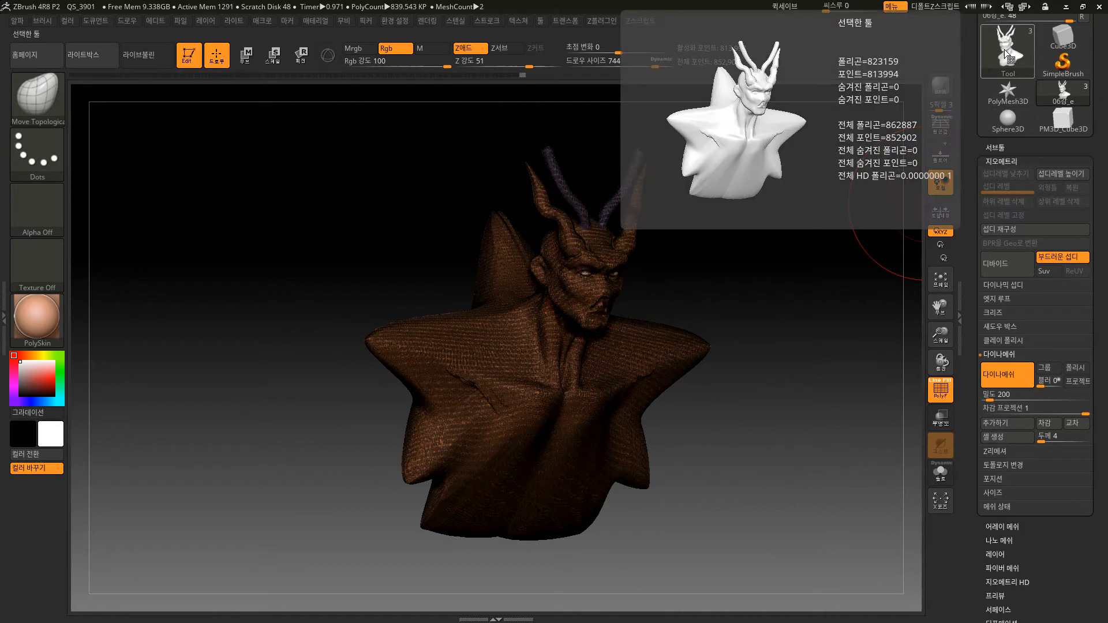
# Hide the polyframe, smooth the creases between chest and arms on the remeshed bust, and show the polyframe again.
pyautogui.moveTo(768, 315)
pyautogui.keyDown('alt'); pyautogui.mouseDown()
pyautogui.moveTo(760, 387)
pyautogui.moveTo(635, 393)
pyautogui.mouseUp(); pyautogui.keyUp('alt')
pyautogui.press('shift')
pyautogui.hotkey('shift', 'f')
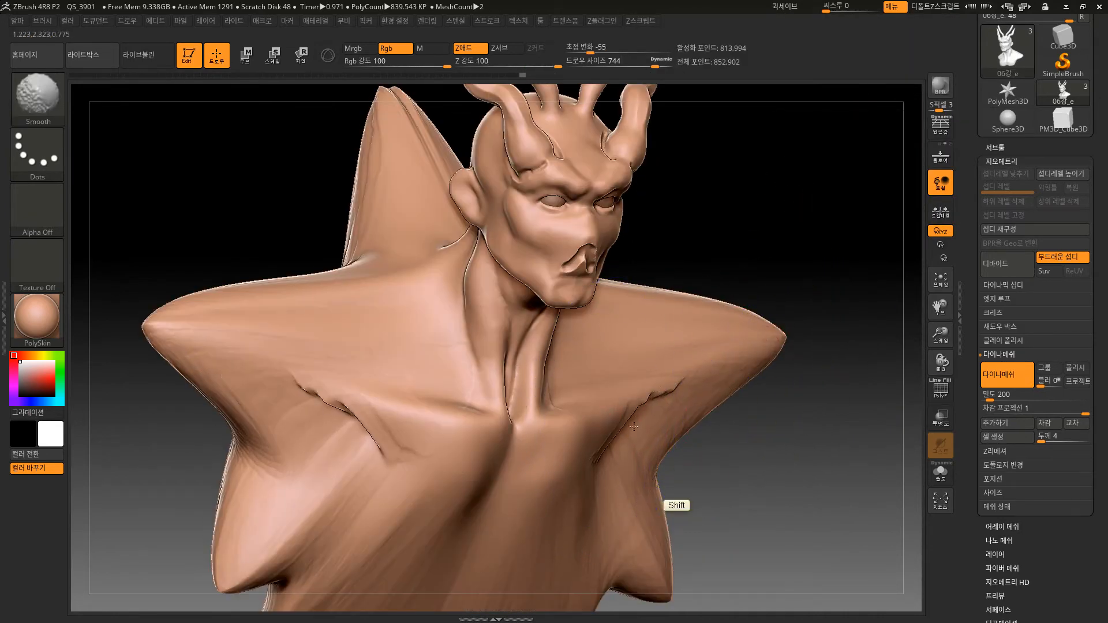
pyautogui.moveTo(767, 458)
pyautogui.mouseDown()
pyautogui.moveTo(776, 414)
pyautogui.moveTo(669, 365)
pyautogui.moveTo(668, 346)
pyautogui.mouseUp()
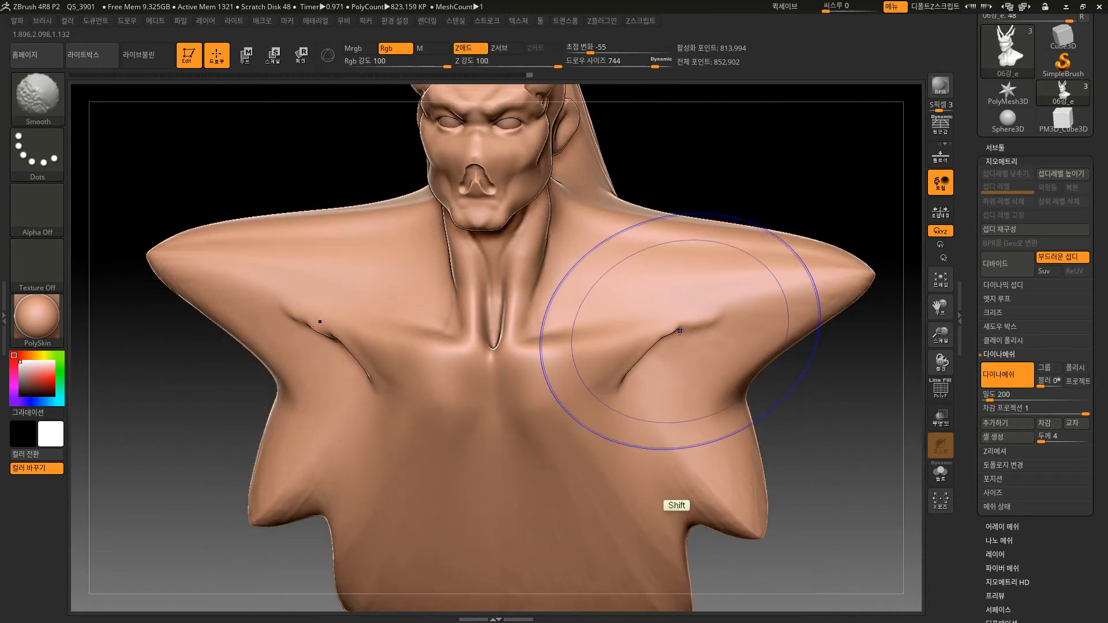
pyautogui.hotkey('shift', 'f')
pyautogui.moveTo(843, 399)
pyautogui.mouseDown()
pyautogui.moveTo(841, 366)
pyautogui.moveTo(849, 408)
pyautogui.mouseUp()
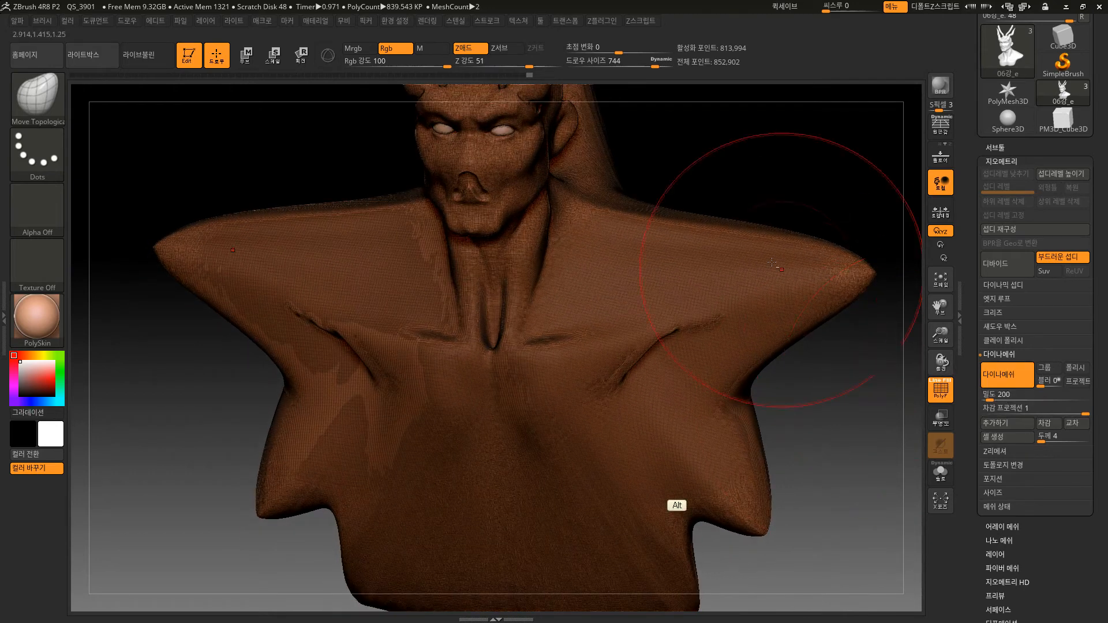
# Undo the smoothing, the remesh and all torso stretching to restore the bust's original shape.
pyautogui.keyDown('ctrl'); pyautogui.click(841, 427); pyautogui.keyUp('ctrl')
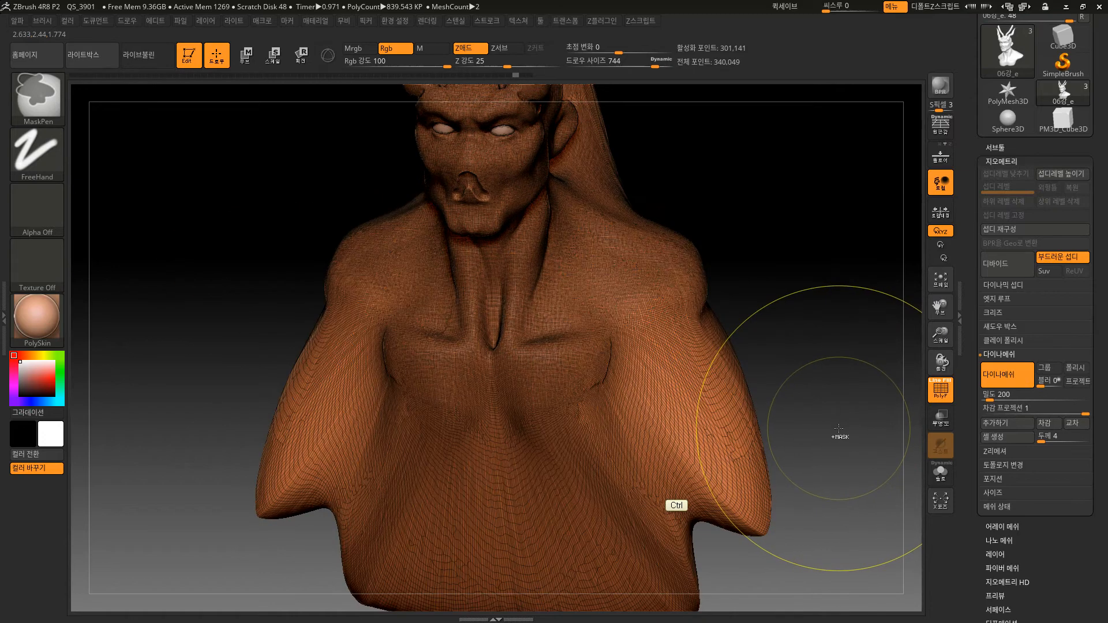
pyautogui.hotkey('ctrl', 'z')
pyautogui.hotkey('ctrl', 'z')
pyautogui.hotkey('ctrl', 'z')
pyautogui.hotkey('ctrl', 'z')
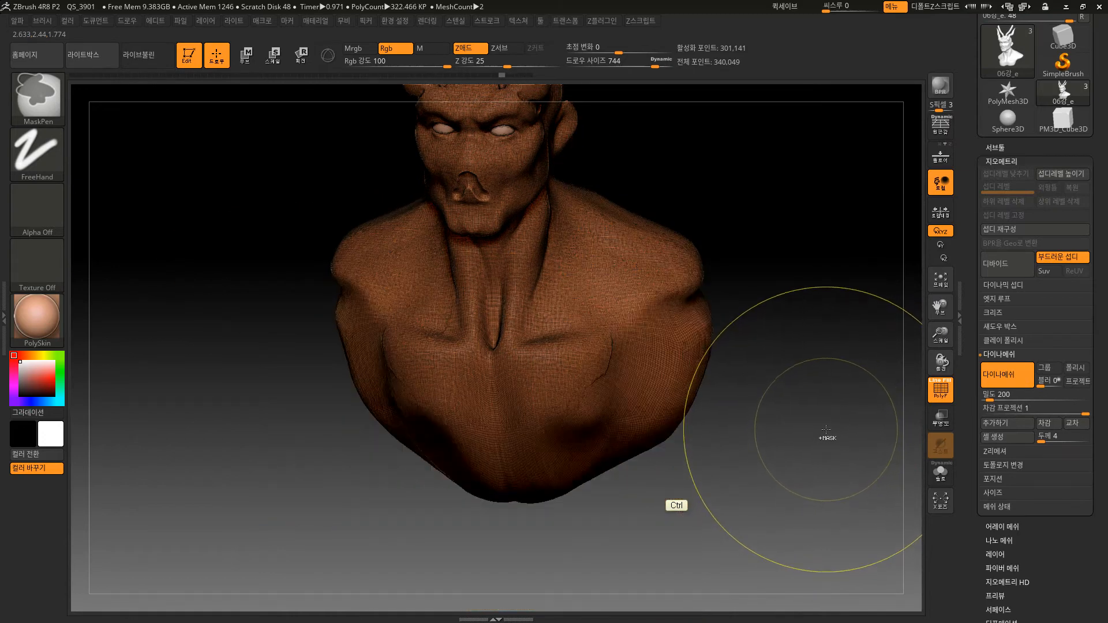
pyautogui.hotkey('ctrl', 'z')
pyautogui.hotkey('ctrl', 'z')
pyautogui.hotkey('ctrl', 'z')
pyautogui.hotkey('ctrl', 'z')
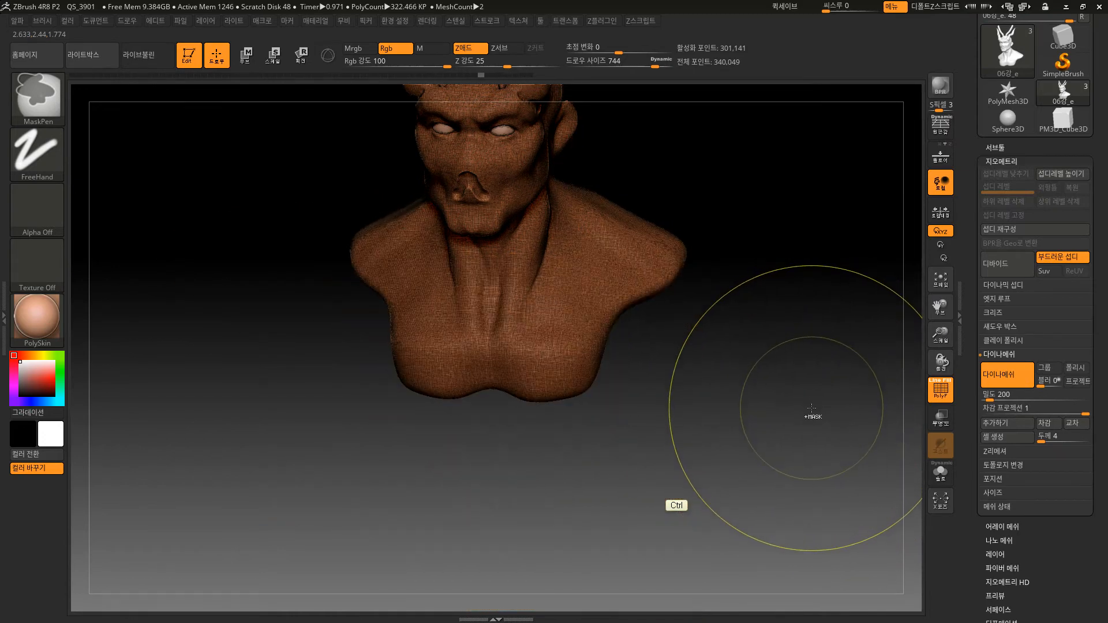
# Hide the polyframe and enable the DynaMesh Project option again.
pyautogui.hotkey('shift', 'f')
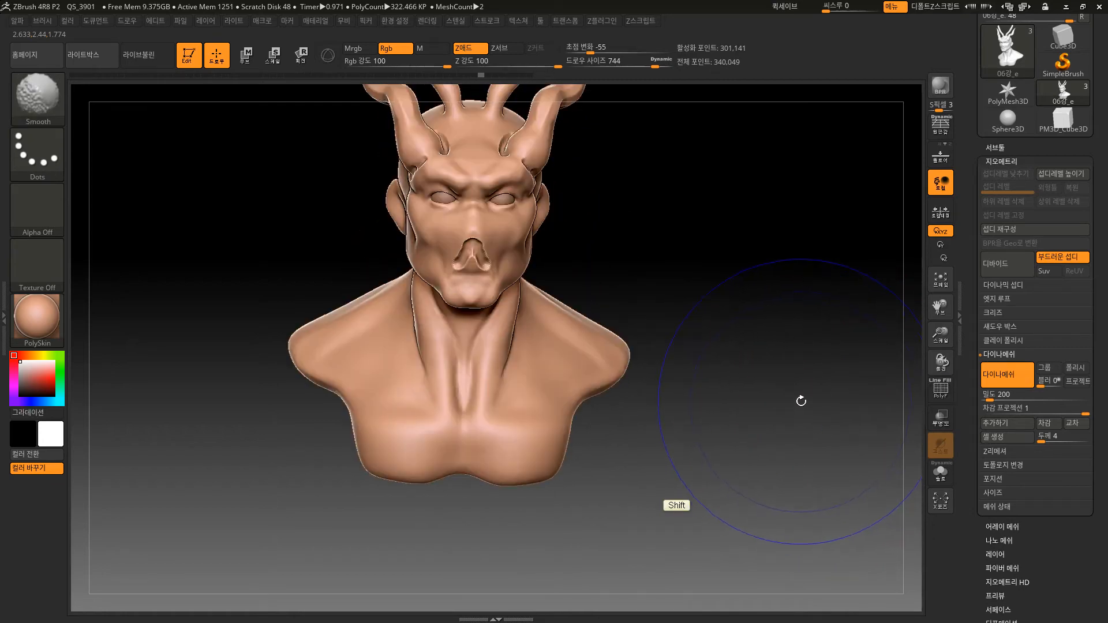
pyautogui.moveTo(799, 398); pyautogui.dragTo(745, 439)
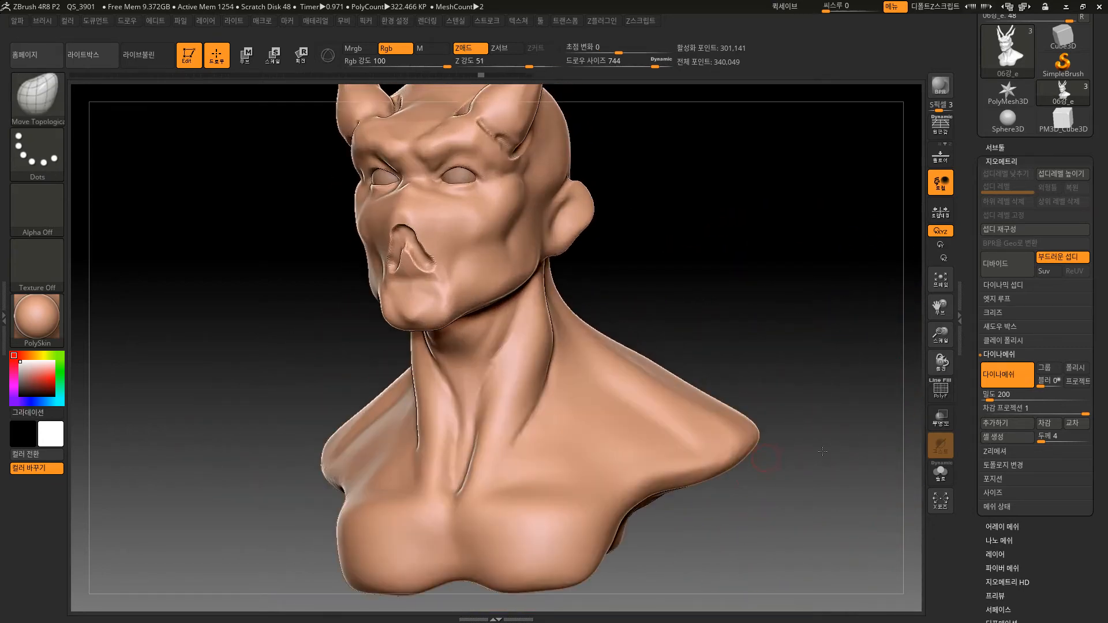
pyautogui.click(1077, 381)
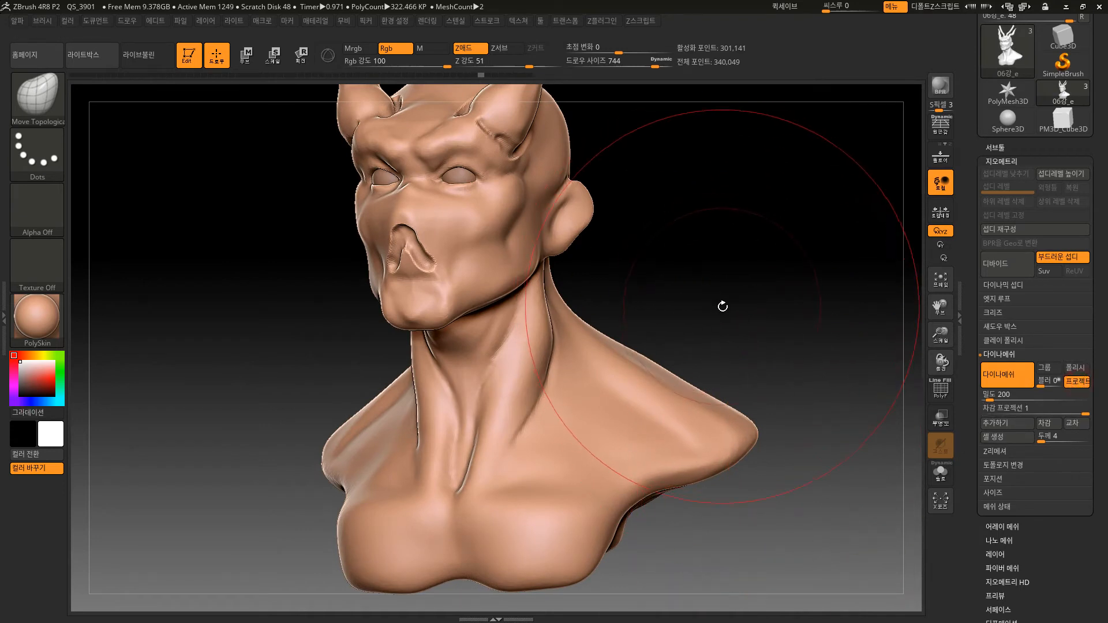
# Remesh the bust with DynaMesh at resolution 200 with Project on, and reduce the brush size to 320.
pyautogui.moveTo(724, 305); pyautogui.dragTo(757, 342)
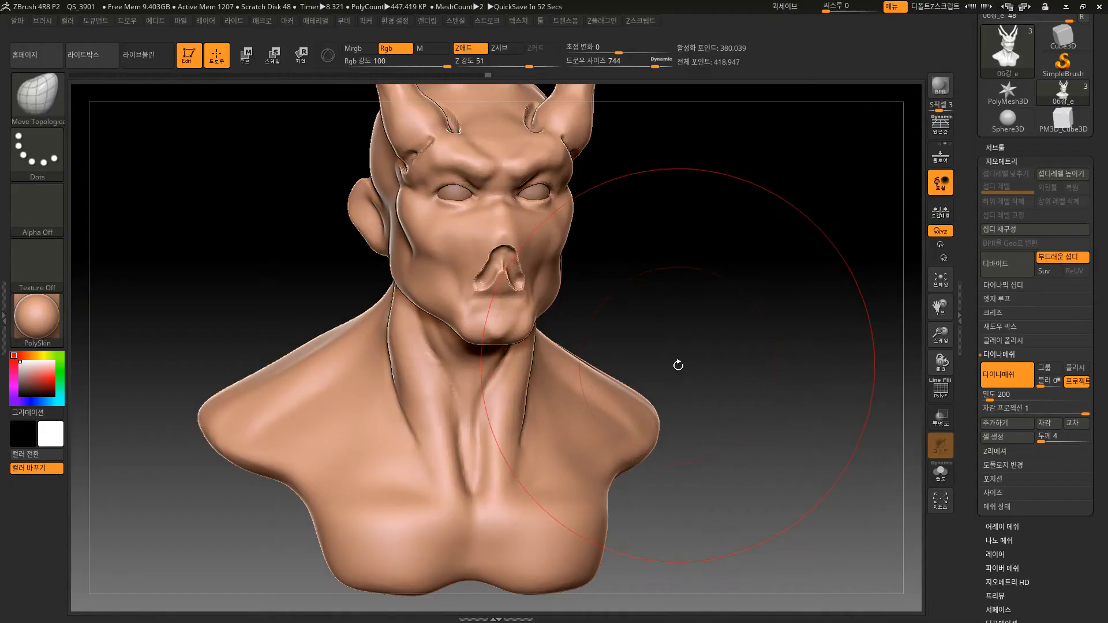
pyautogui.moveTo(680, 323); pyautogui.dragTo(693, 321)
pyautogui.press('[')
pyautogui.press('[')
pyautogui.press('[')
pyautogui.press('[')
pyautogui.press('[')
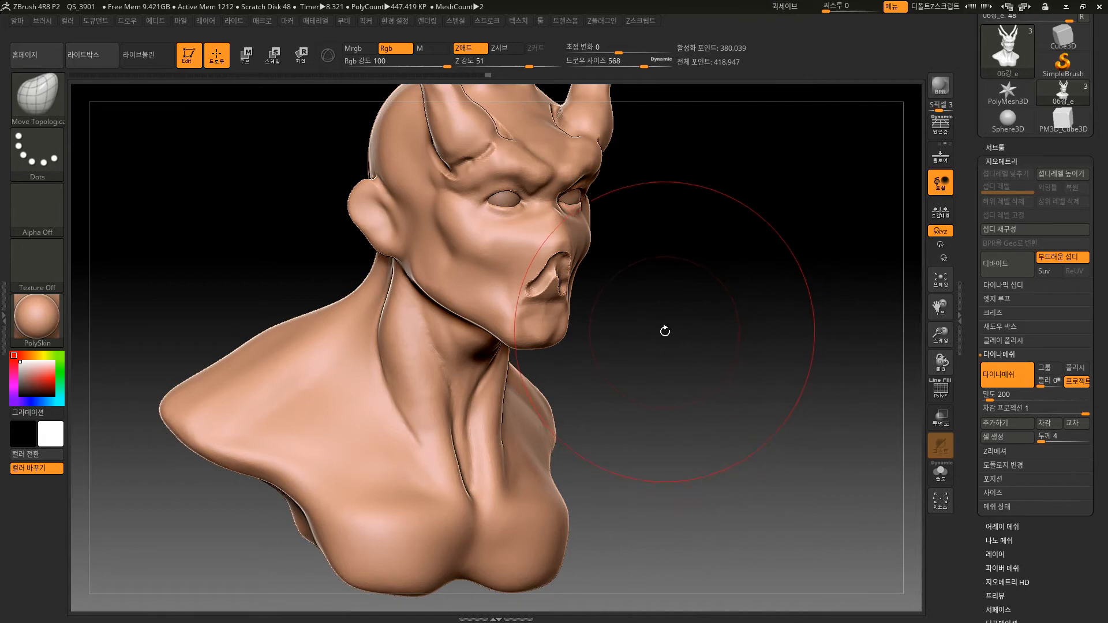
pyautogui.press('[')
pyautogui.press('[')
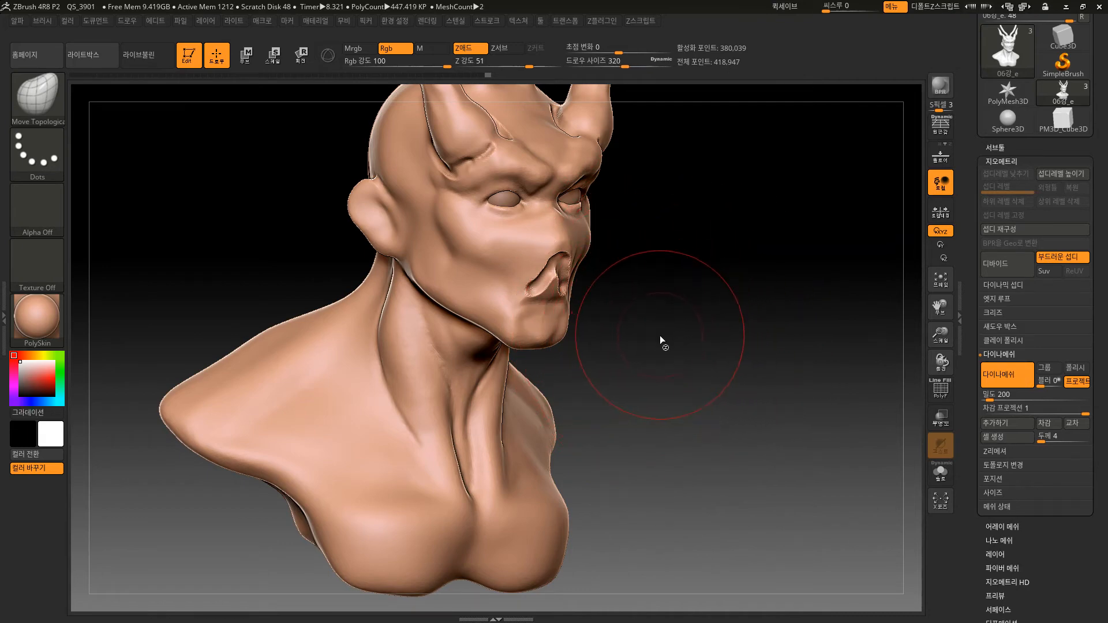
# Show the polyframe, examine the remeshed topology around the eyes, nose and ears, and reduce the brush size to 44.
pyautogui.moveTo(693, 317)
pyautogui.keyDown('alt'); pyautogui.mouseDown()
pyautogui.moveTo(697, 390)
pyautogui.moveTo(707, 317)
pyautogui.moveTo(697, 506)
pyautogui.moveTo(584, 543)
pyautogui.mouseUp(); pyautogui.keyUp('alt')
pyautogui.hotkey('shift', 'f')
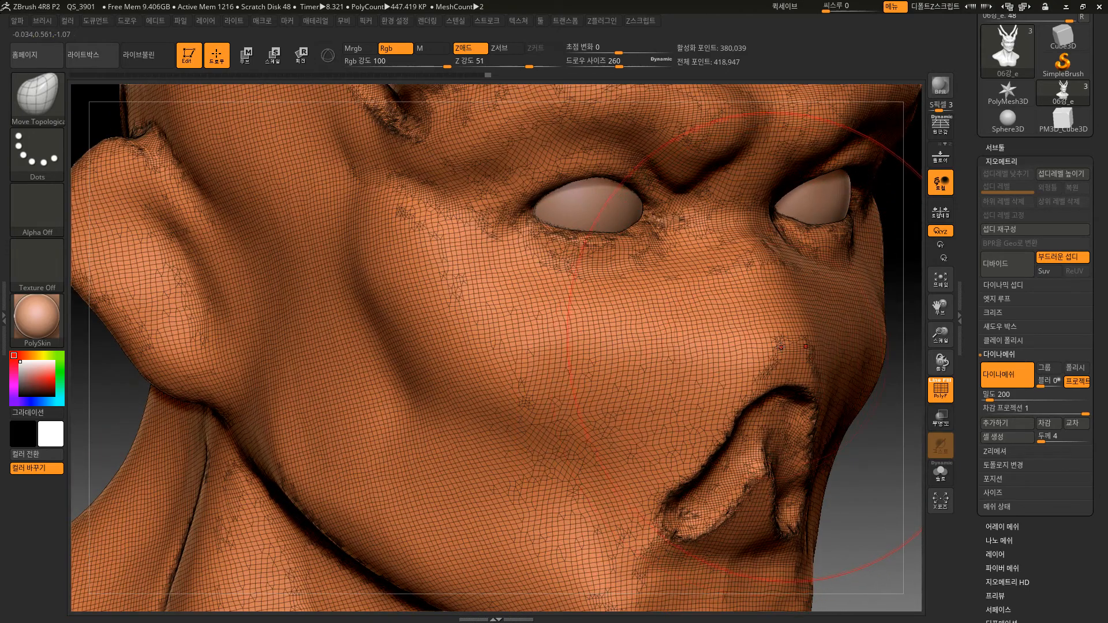
pyautogui.moveTo(866, 513)
pyautogui.keyDown('alt'); pyautogui.mouseDown()
pyautogui.moveTo(840, 433)
pyautogui.moveTo(729, 369)
pyautogui.moveTo(699, 330)
pyautogui.mouseUp(); pyautogui.keyUp('alt')
pyautogui.press('[')
pyautogui.press('[')
pyautogui.press('[')
pyautogui.press('[')
pyautogui.press('[')
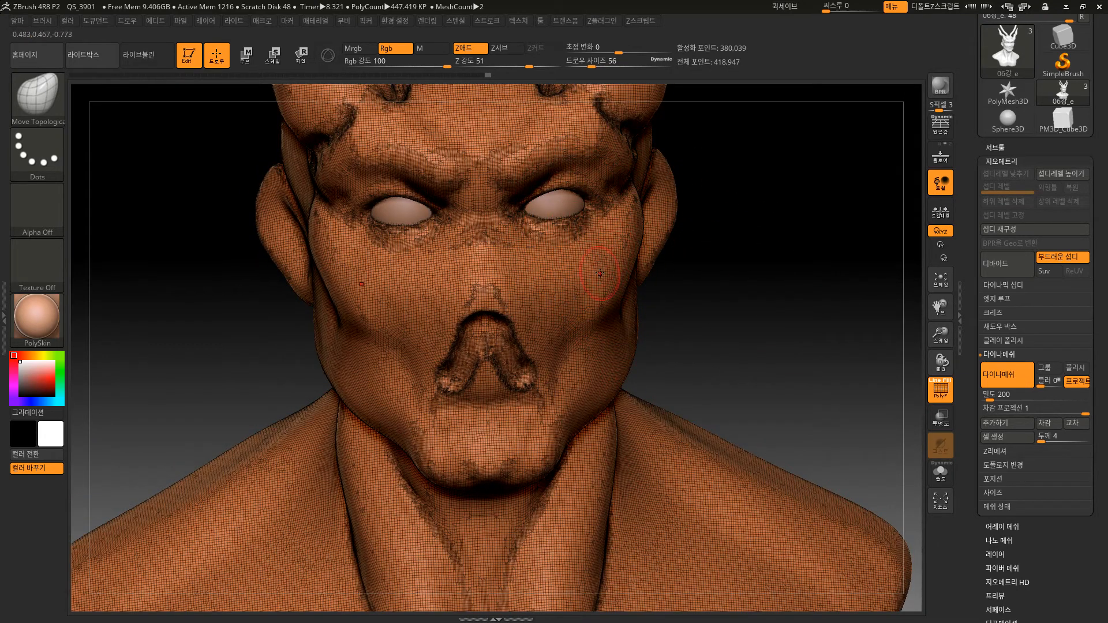
pyautogui.keyDown('alt'); pyautogui.moveTo(701, 305); pyautogui.dragTo(713, 363); pyautogui.keyUp('alt')
# Switch to the DamStandard brush, hide the polyframe and carve creases under both eyes at brush size 22.
pyautogui.click(50, 99)
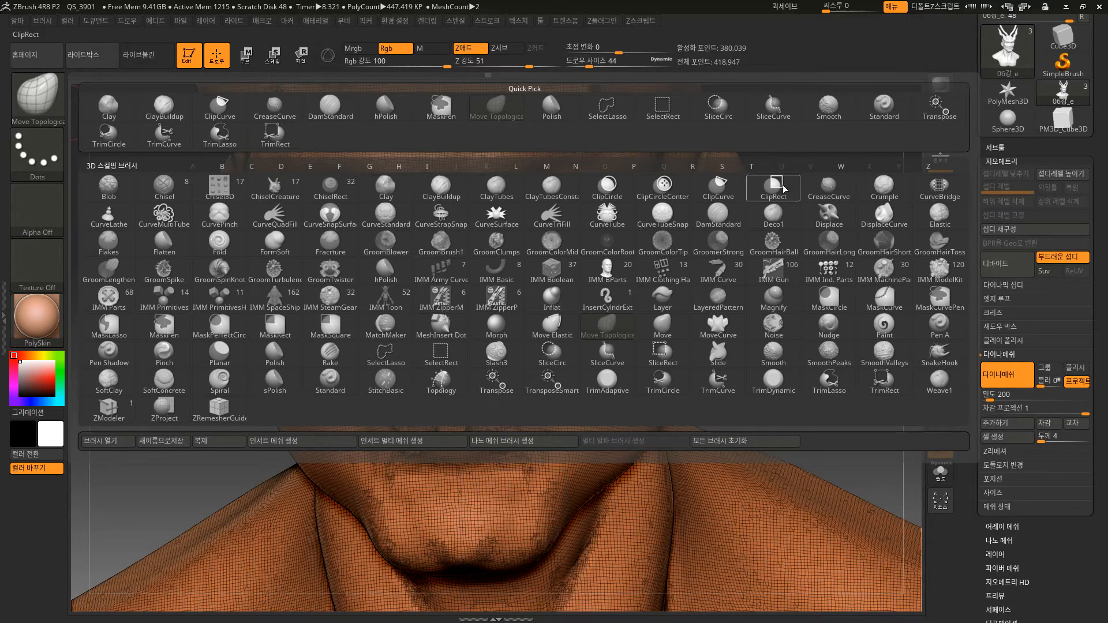
pyautogui.click(738, 224)
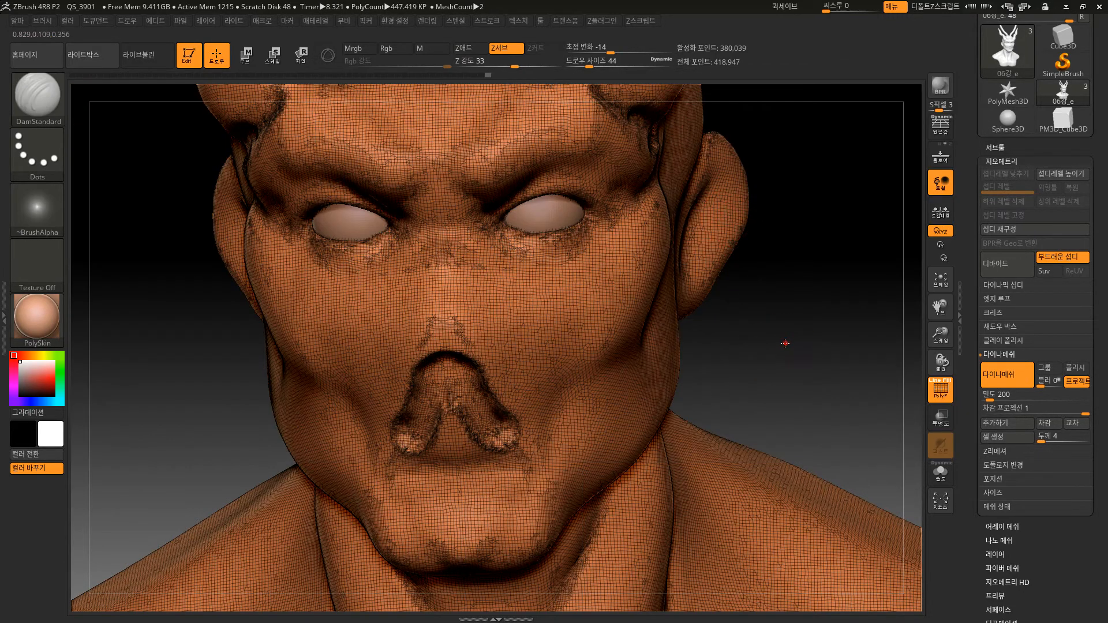
pyautogui.keyDown('shift'); pyautogui.moveTo(785, 344); pyautogui.dragTo(739, 335); pyautogui.keyUp('shift')
pyautogui.hotkey('shift', 'f')
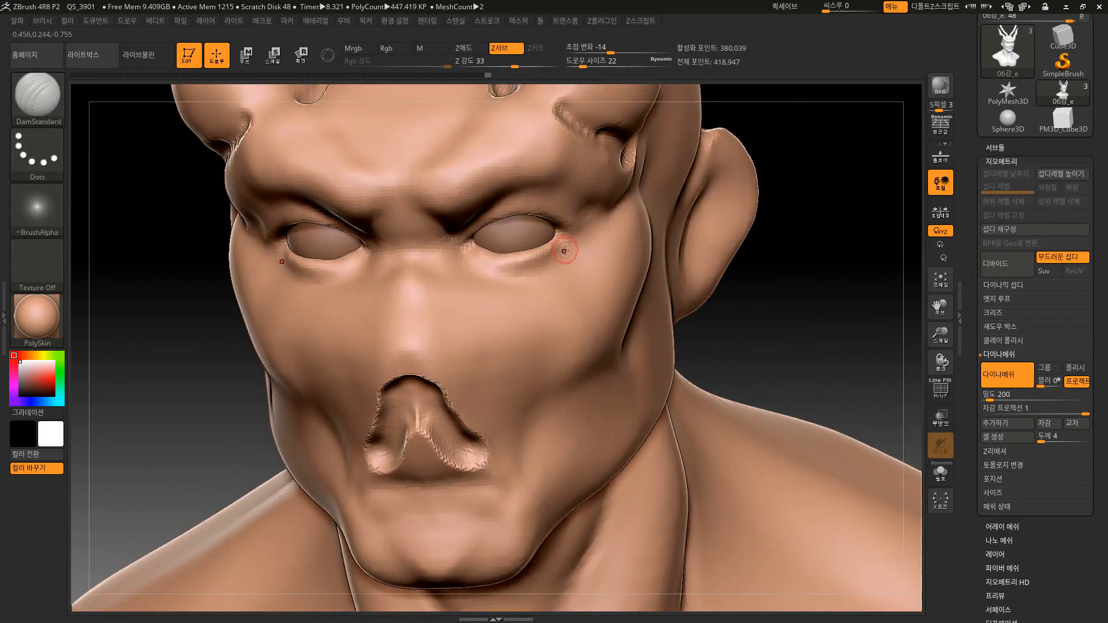
pyautogui.moveTo(565, 253)
pyautogui.mouseDown()
pyautogui.moveTo(543, 272)
pyautogui.moveTo(464, 253)
pyautogui.mouseUp()
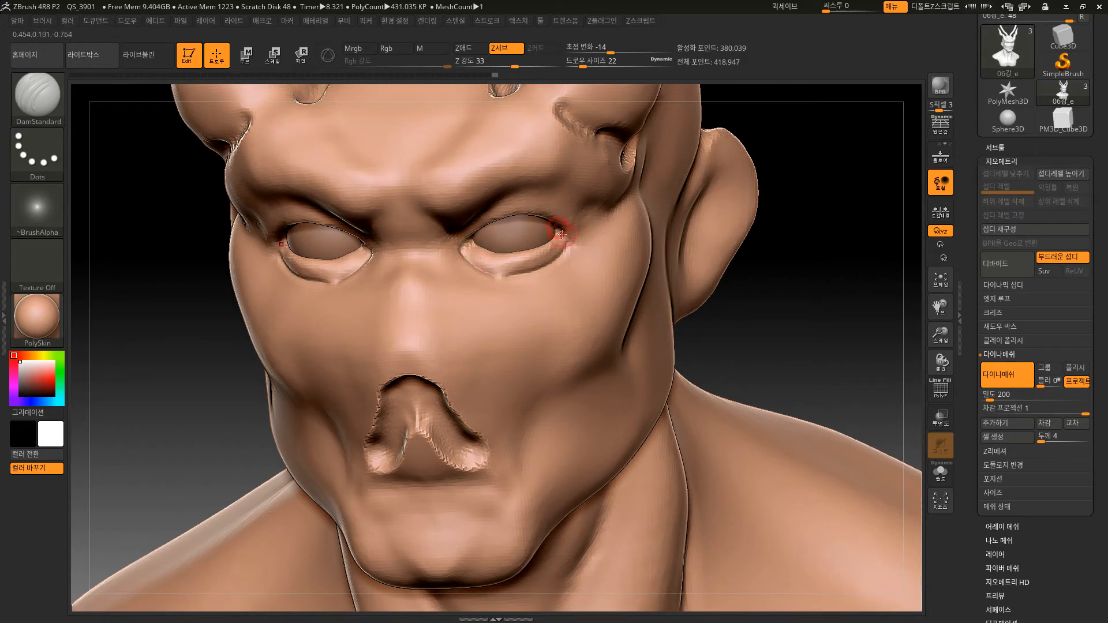
# Carve short diagonal creases outward from both sides of the nose bridge and smooth them.
pyautogui.press('shift')
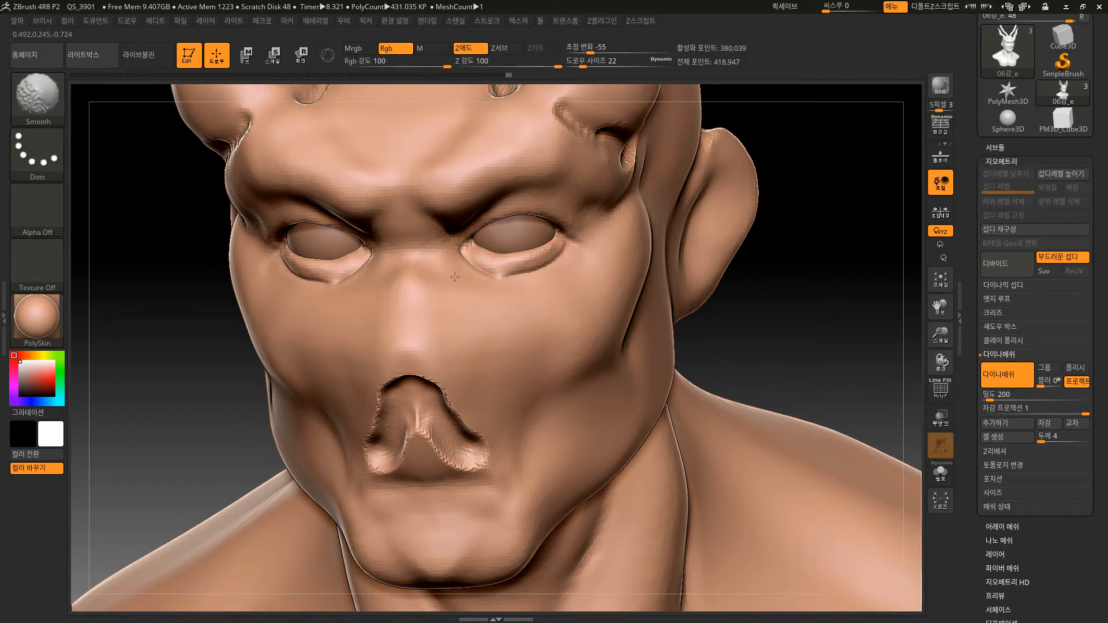
pyautogui.moveTo(426, 259); pyautogui.dragTo(500, 331)
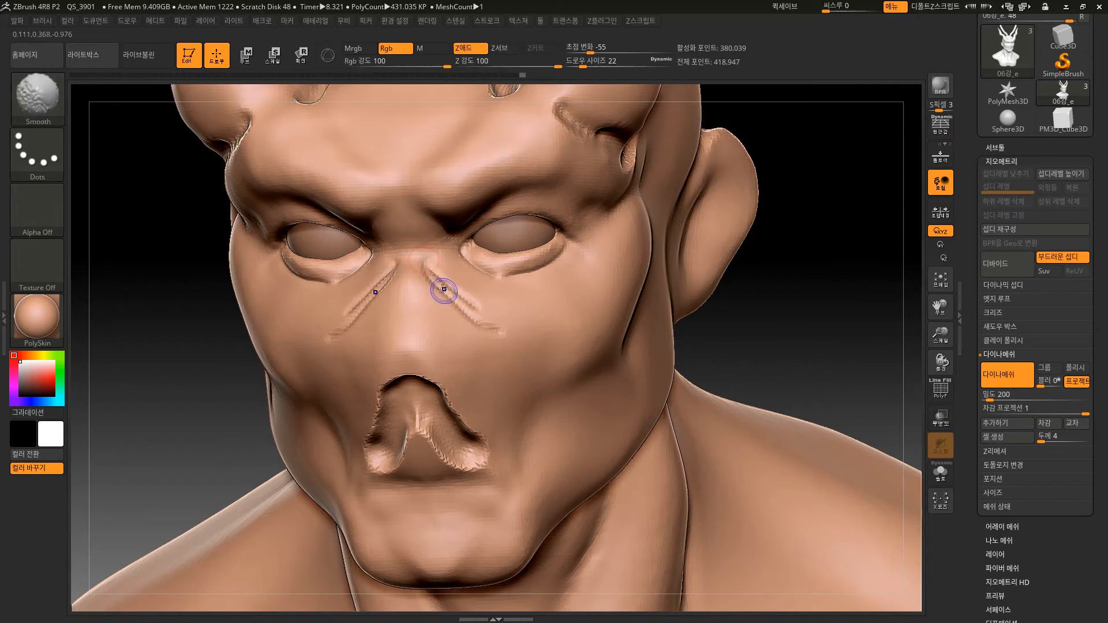
pyautogui.keyDown('shift'); pyautogui.moveTo(440, 289); pyautogui.dragTo(488, 316); pyautogui.keyUp('shift')
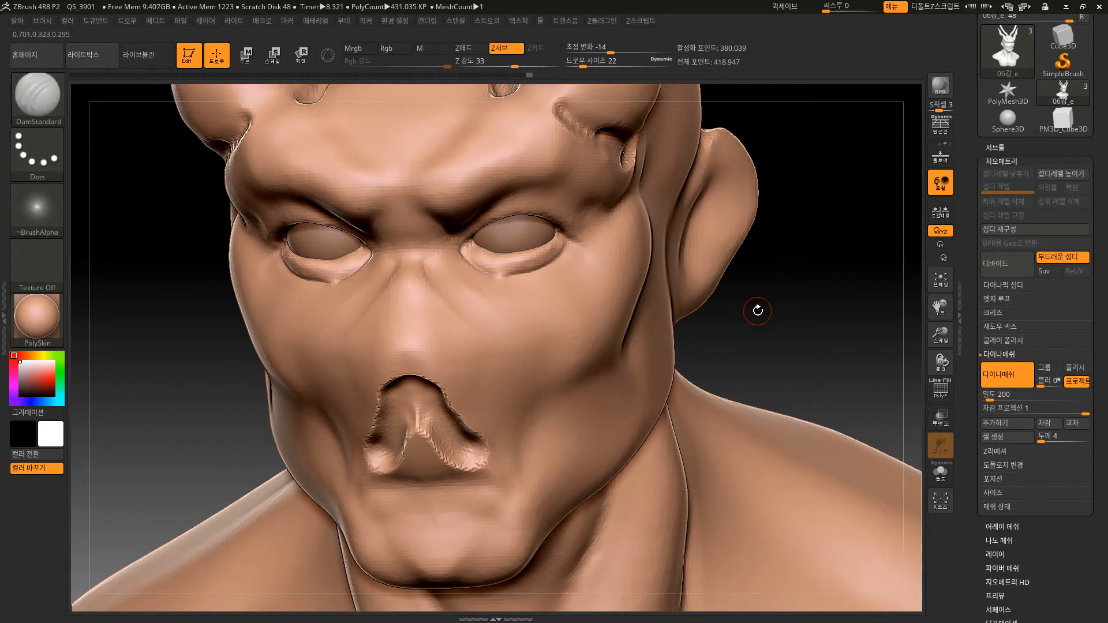
# Carve curved wrinkles down the cheeks beside the nose and undo the last stroke at the outer cheek.
pyautogui.moveTo(756, 310); pyautogui.dragTo(662, 325)
pyautogui.moveTo(643, 396); pyautogui.dragTo(639, 407)
pyautogui.moveTo(665, 329)
pyautogui.mouseDown()
pyautogui.moveTo(684, 270)
pyautogui.moveTo(662, 340)
pyautogui.mouseUp()
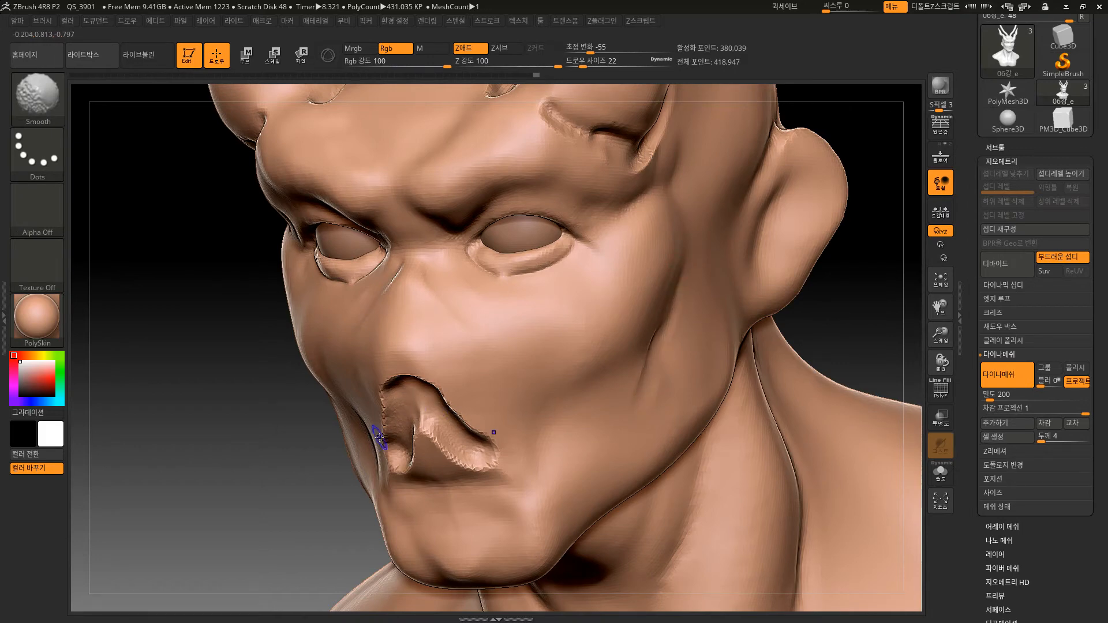
pyautogui.keyDown('alt'); pyautogui.moveTo(288, 567); pyautogui.dragTo(338, 458); pyautogui.keyUp('alt')
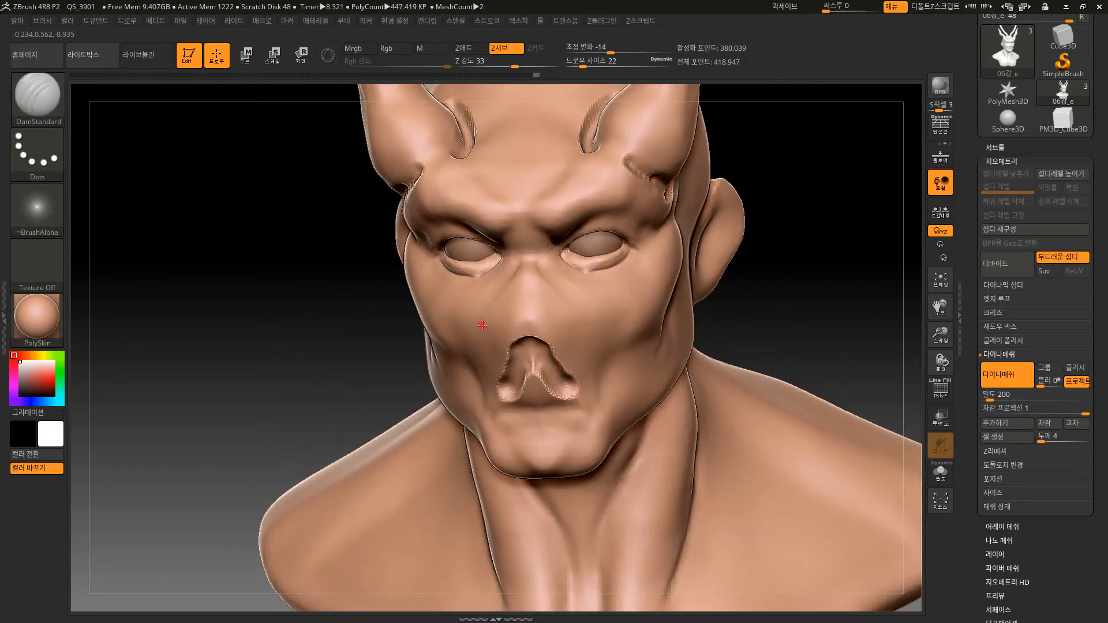
pyautogui.moveTo(591, 345); pyautogui.dragTo(595, 396)
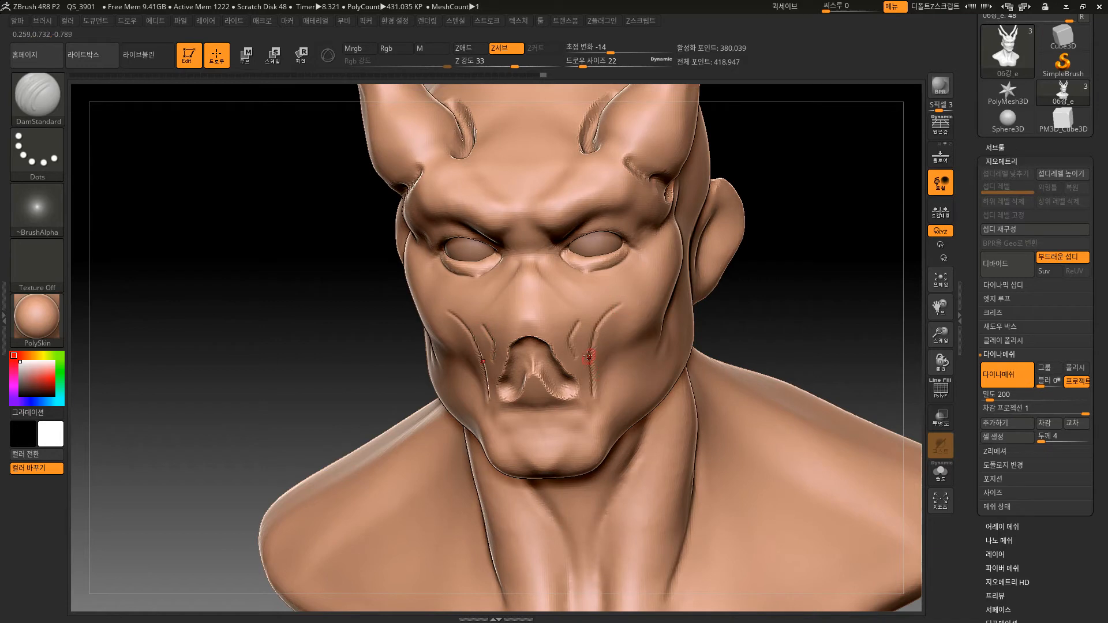
pyautogui.moveTo(661, 264); pyautogui.dragTo(659, 292)
pyautogui.hotkey('ctrl', 'z')
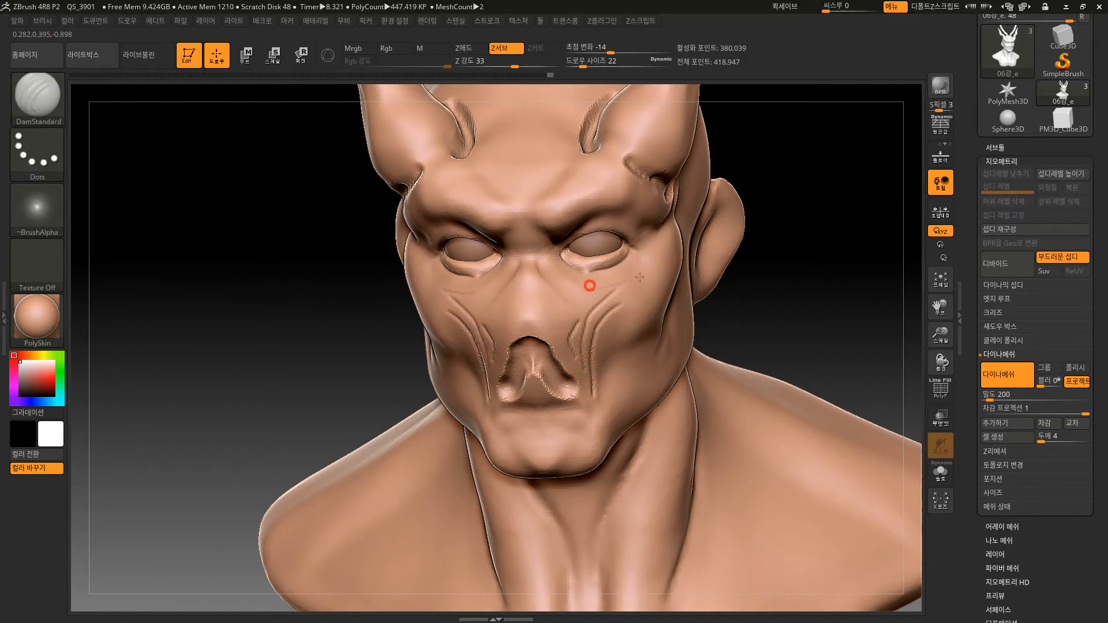
# Carve crisscrossing wrinkles across the cheeks from below the eyes down to the corners of the mouth.
pyautogui.moveTo(589, 287)
pyautogui.mouseDown()
pyautogui.moveTo(670, 236)
pyautogui.moveTo(643, 303)
pyautogui.mouseUp()
pyautogui.moveTo(630, 265)
pyautogui.mouseDown()
pyautogui.moveTo(654, 272)
pyautogui.moveTo(643, 328)
pyautogui.mouseUp()
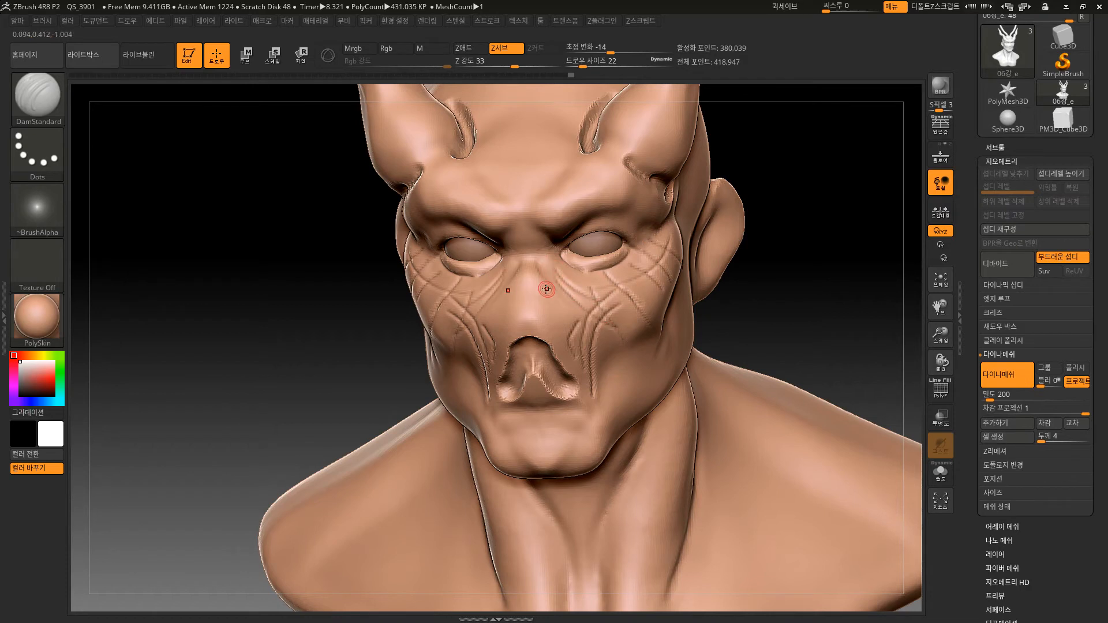
pyautogui.moveTo(544, 267); pyautogui.dragTo(589, 316)
pyautogui.moveTo(612, 294); pyautogui.dragTo(645, 377)
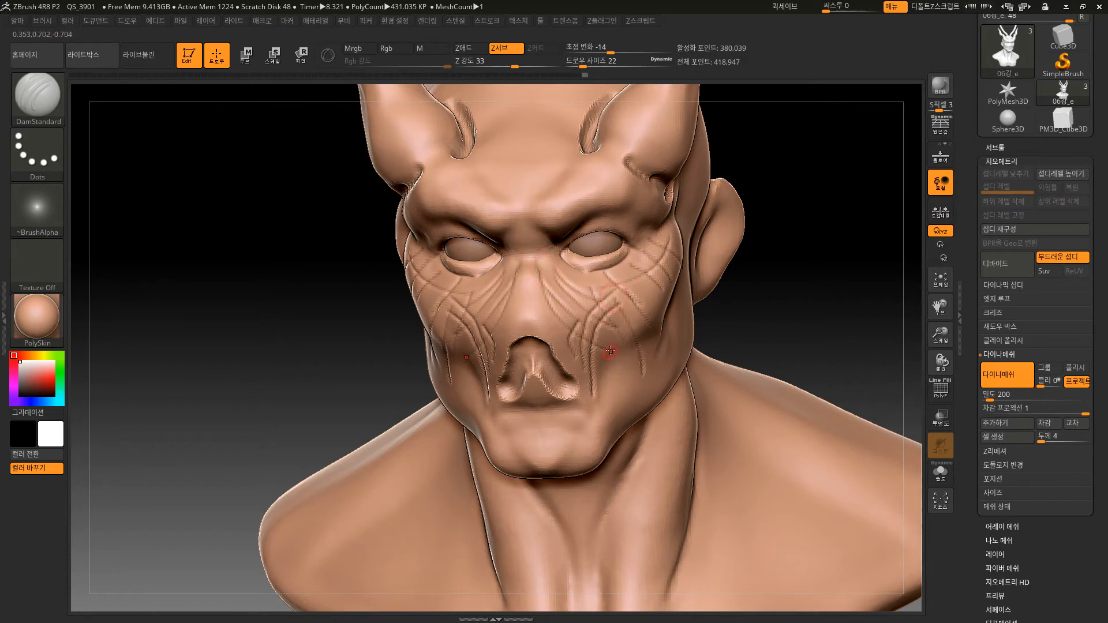
pyautogui.moveTo(612, 341)
pyautogui.mouseDown()
pyautogui.moveTo(617, 416)
pyautogui.moveTo(609, 423)
pyautogui.moveTo(597, 396)
pyautogui.moveTo(568, 429)
pyautogui.mouseUp()
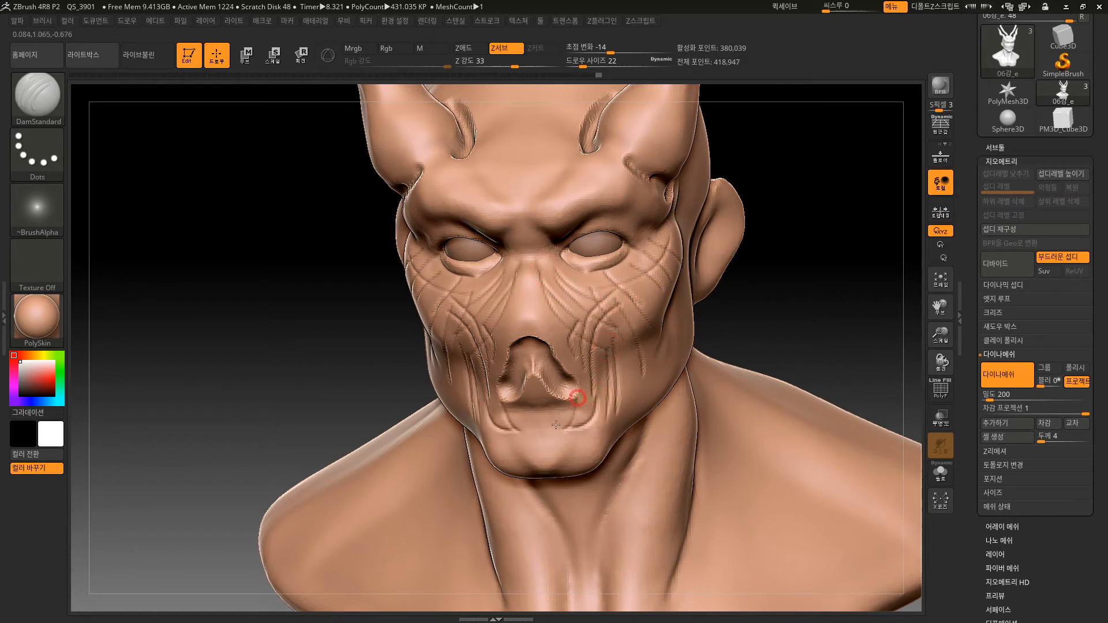
# Carve long wrinkles down the side of the face from the cheekbone and ear toward the jaw.
pyautogui.moveTo(815, 300)
pyautogui.mouseDown()
pyautogui.moveTo(693, 333)
pyautogui.moveTo(649, 393)
pyautogui.mouseUp()
pyautogui.moveTo(693, 318); pyautogui.dragTo(612, 430)
pyautogui.moveTo(653, 319); pyautogui.dragTo(597, 441)
pyautogui.moveTo(661, 311); pyautogui.dragTo(595, 437)
pyautogui.moveTo(670, 291); pyautogui.dragTo(629, 436)
pyautogui.moveTo(683, 318); pyautogui.dragTo(658, 404)
pyautogui.moveTo(701, 278)
pyautogui.mouseDown()
pyautogui.moveTo(687, 378)
pyautogui.moveTo(705, 341)
pyautogui.mouseUp()
pyautogui.moveTo(719, 261); pyautogui.dragTo(708, 365)
# Remesh the wrinkled bust with DynaMesh and examine the carved cheeks with the polyframe shown.
pyautogui.keyDown('alt'); pyautogui.moveTo(836, 293); pyautogui.dragTo(876, 331); pyautogui.keyUp('alt')
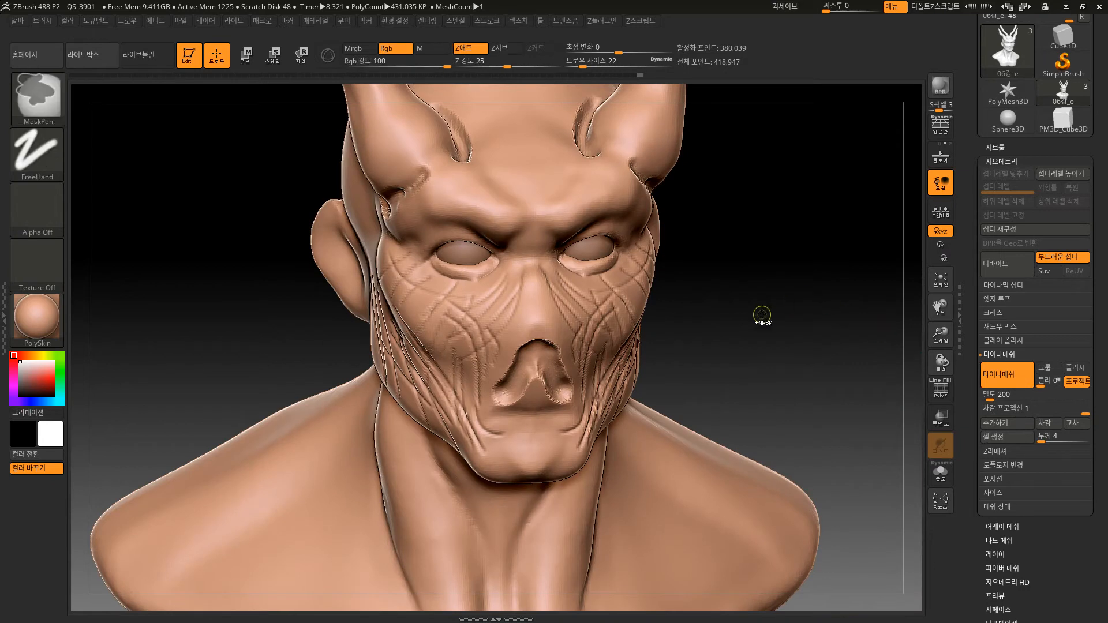
pyautogui.keyDown('ctrl'); pyautogui.moveTo(762, 314); pyautogui.dragTo(835, 367); pyautogui.keyUp('ctrl')
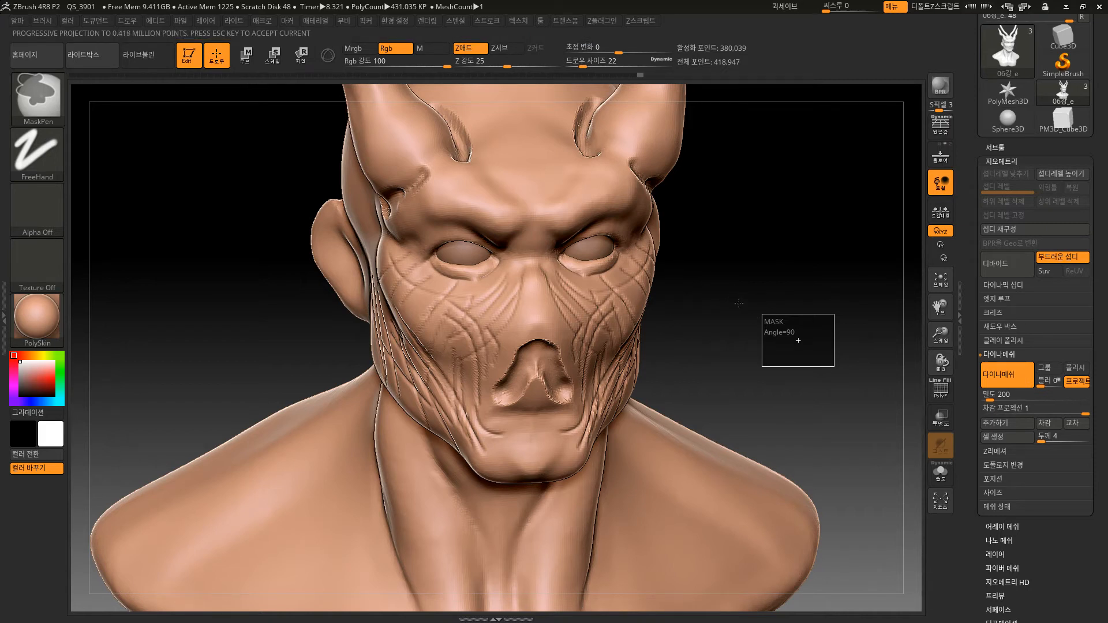
pyautogui.moveTo(698, 328)
pyautogui.mouseDown()
pyautogui.moveTo(697, 339)
pyautogui.moveTo(715, 319)
pyautogui.mouseUp()
pyautogui.hotkey('shift', 'f')
pyautogui.moveTo(767, 381)
pyautogui.keyDown('alt'); pyautogui.mouseDown()
pyautogui.moveTo(723, 622)
pyautogui.moveTo(819, 490)
pyautogui.mouseUp(); pyautogui.keyUp('alt')
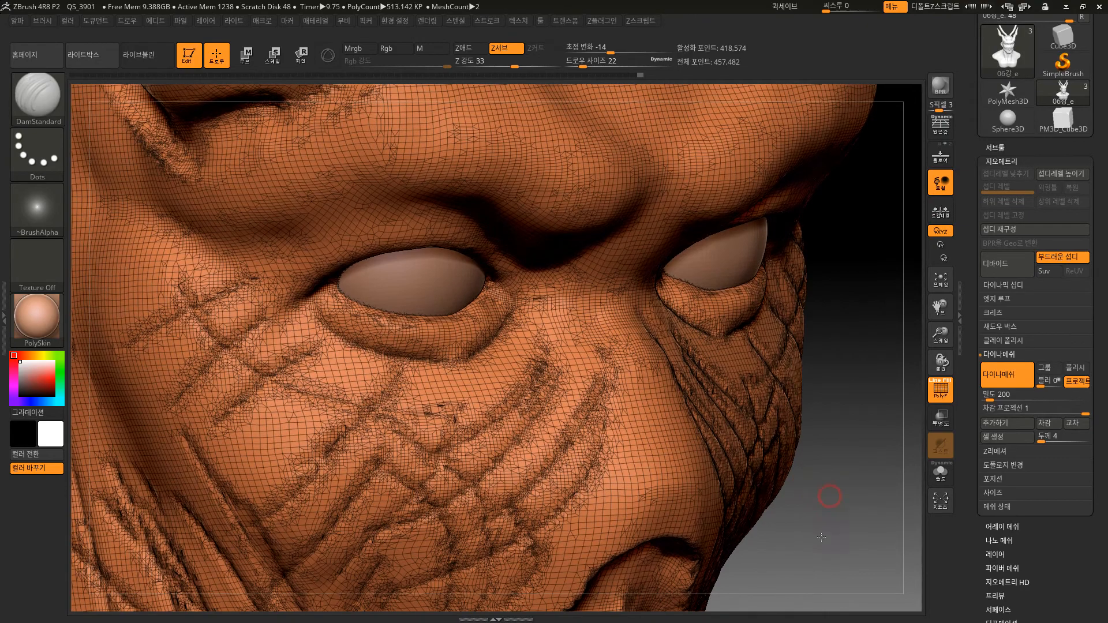
pyautogui.moveTo(826, 393)
pyautogui.keyDown('alt'); pyautogui.mouseDown()
pyautogui.moveTo(824, 508)
pyautogui.moveTo(825, 362)
pyautogui.mouseUp(); pyautogui.keyUp('alt')
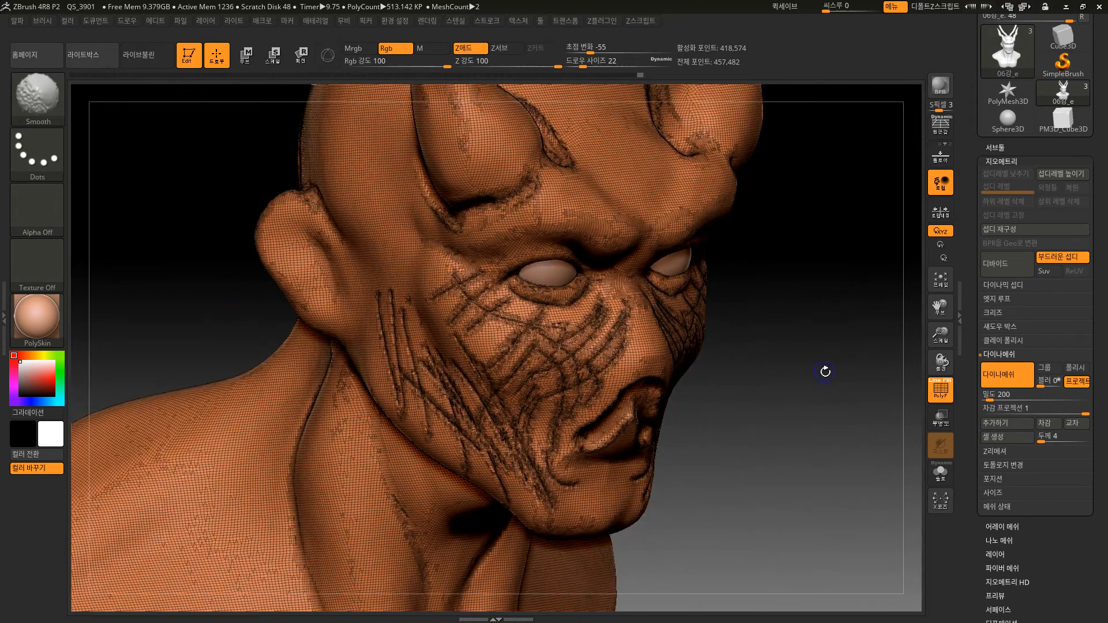
# Hide the polyframe and run ZRemesher on the bust with curve strength 100 and a target of 5.
pyautogui.hotkey('shift', 'f')
pyautogui.keyDown('shift'); pyautogui.moveTo(826, 466); pyautogui.dragTo(849, 371); pyautogui.keyUp('shift')
pyautogui.click(995, 450)
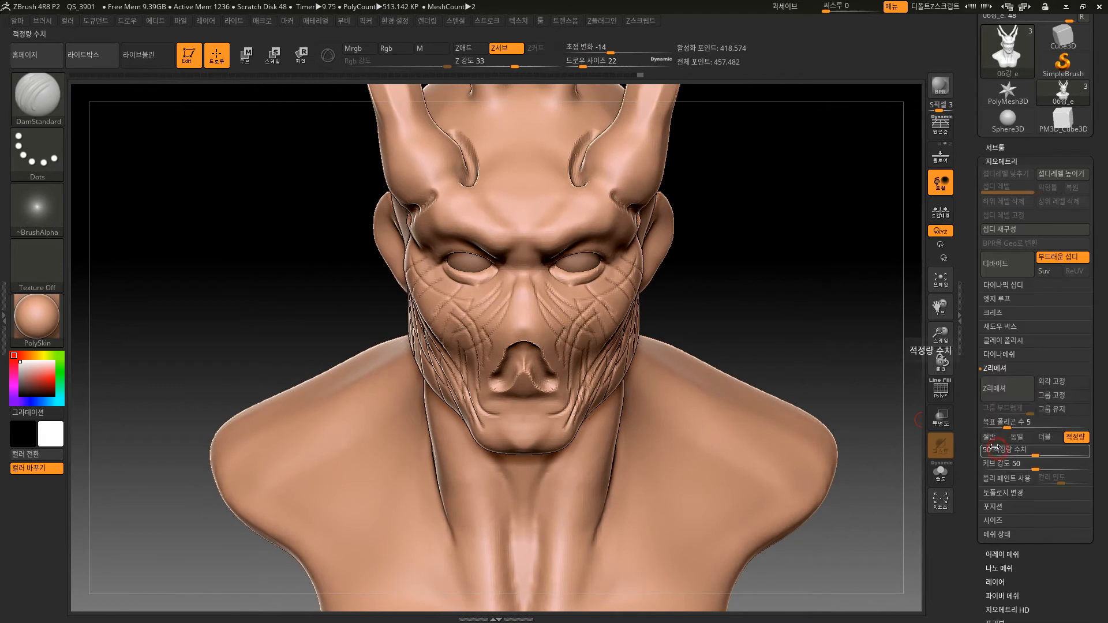
pyautogui.moveTo(1035, 469); pyautogui.dragTo(1087, 471)
pyautogui.click(1013, 396)
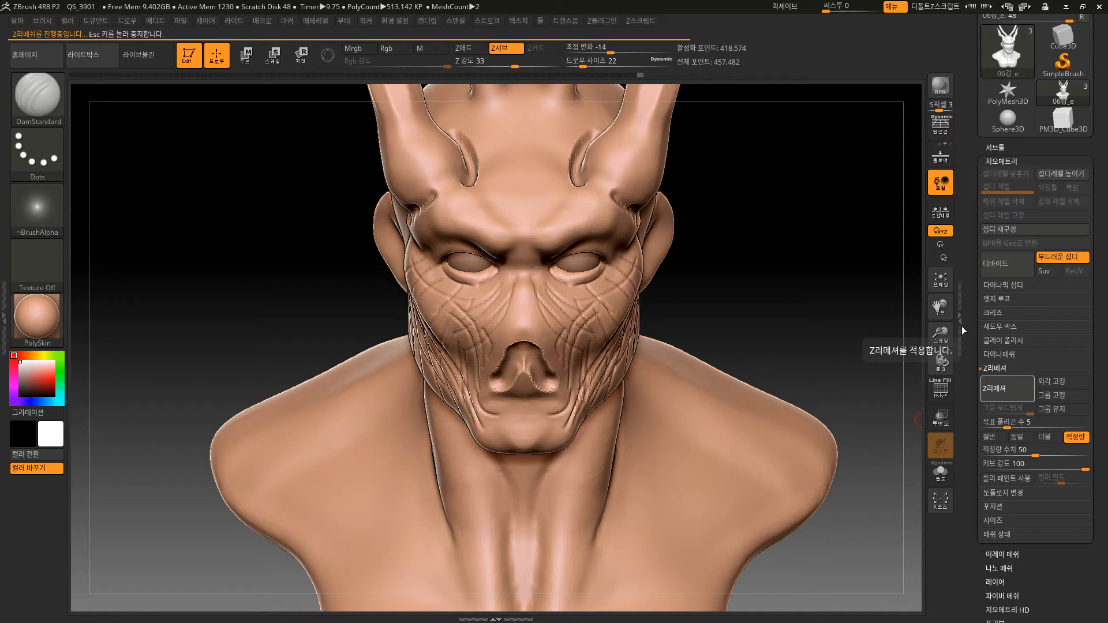
# Check the ZRemeshed bust with and without the polyframe, show the subtool list and undo the ZRemesher result.
pyautogui.moveTo(773, 335); pyautogui.dragTo(742, 338)
pyautogui.hotkey('shift', 'f')
pyautogui.hotkey('shift', 'f')
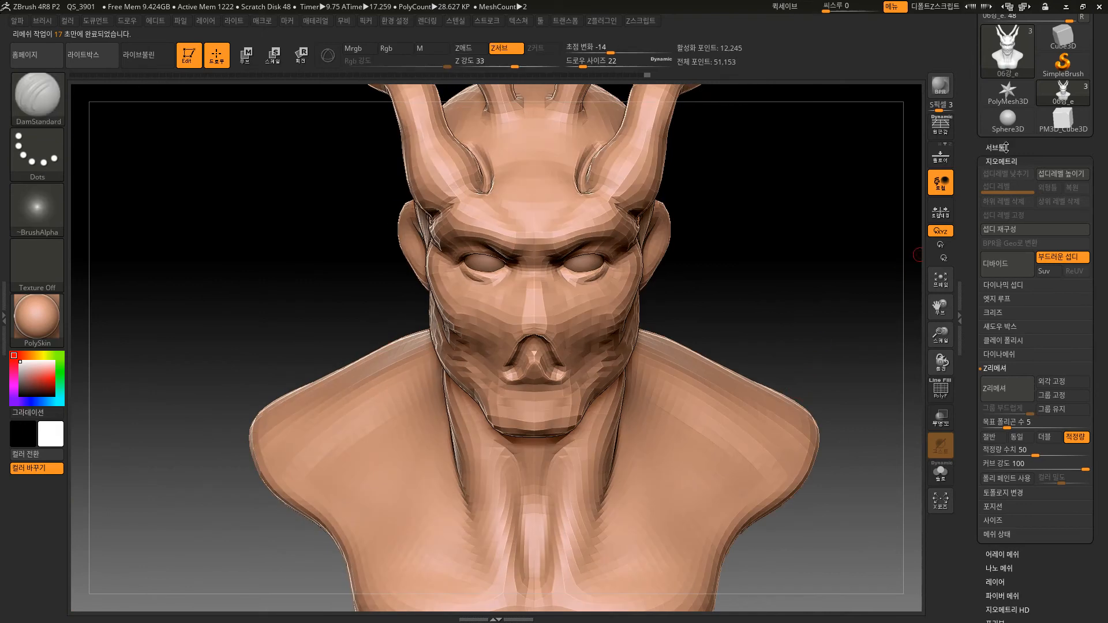
pyautogui.click(1003, 146)
pyautogui.hotkey('ctrl', 'z')
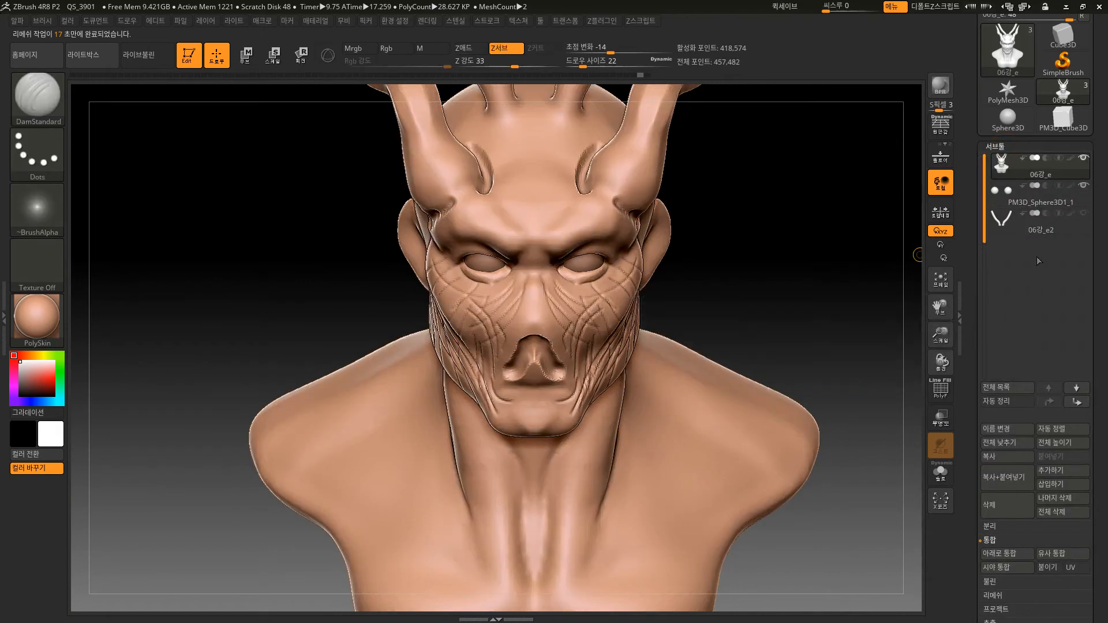
# Append a copy of the 06강_e bust as a new subtool and move it directly below the original.
pyautogui.click(1055, 471)
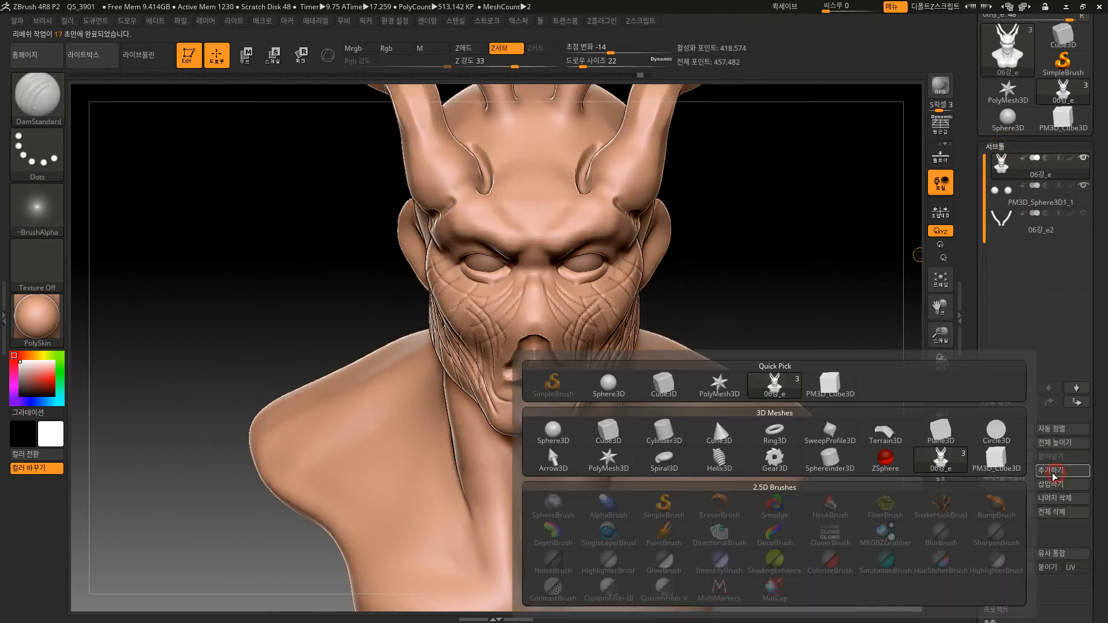
pyautogui.click(776, 384)
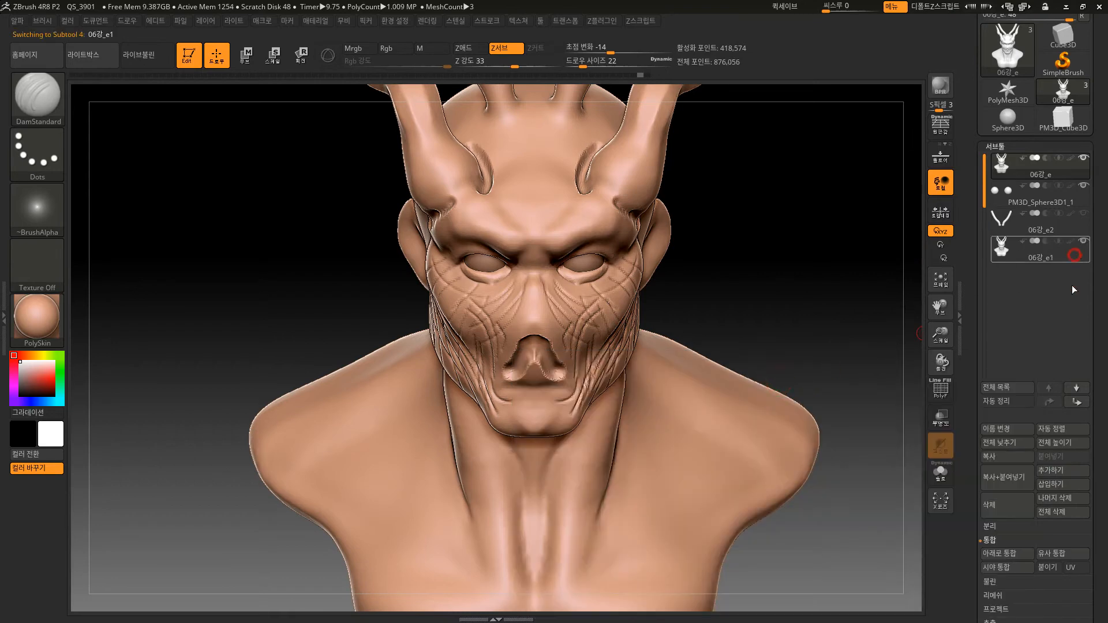
pyautogui.click(1051, 402)
pyautogui.click(1051, 402)
pyautogui.keyDown('alt'); pyautogui.moveTo(866, 366); pyautogui.dragTo(915, 344); pyautogui.keyUp('alt')
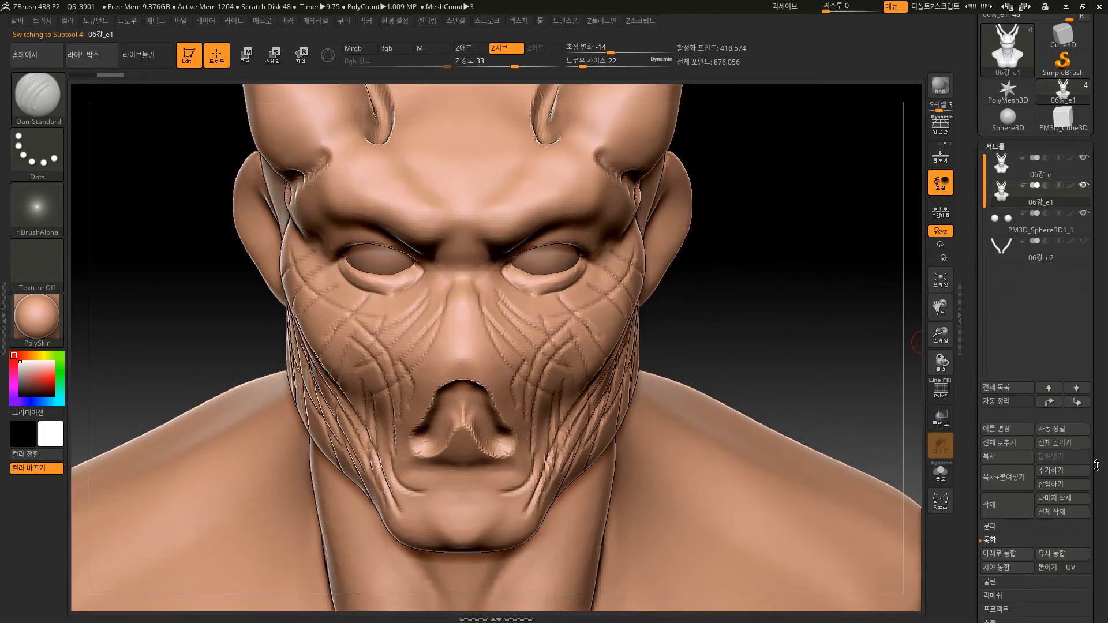
# Divide the appended bust copy 06강_e1 once to subdivision level 2.
pyautogui.moveTo(1099, 467); pyautogui.dragTo(1092, 175)
pyautogui.click(1009, 352)
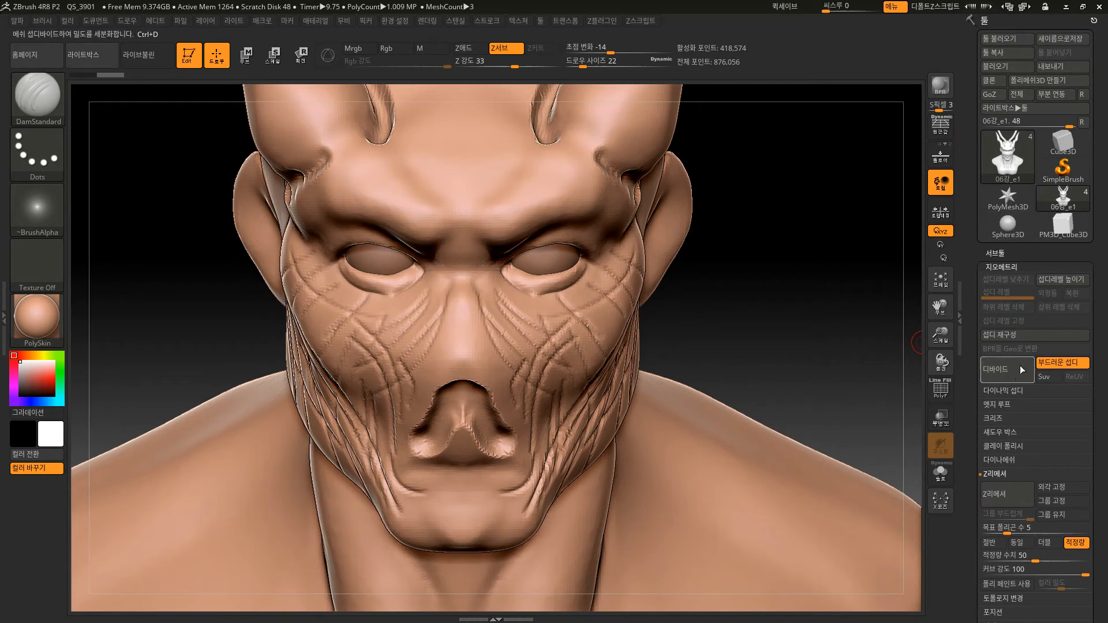
pyautogui.click(1007, 371)
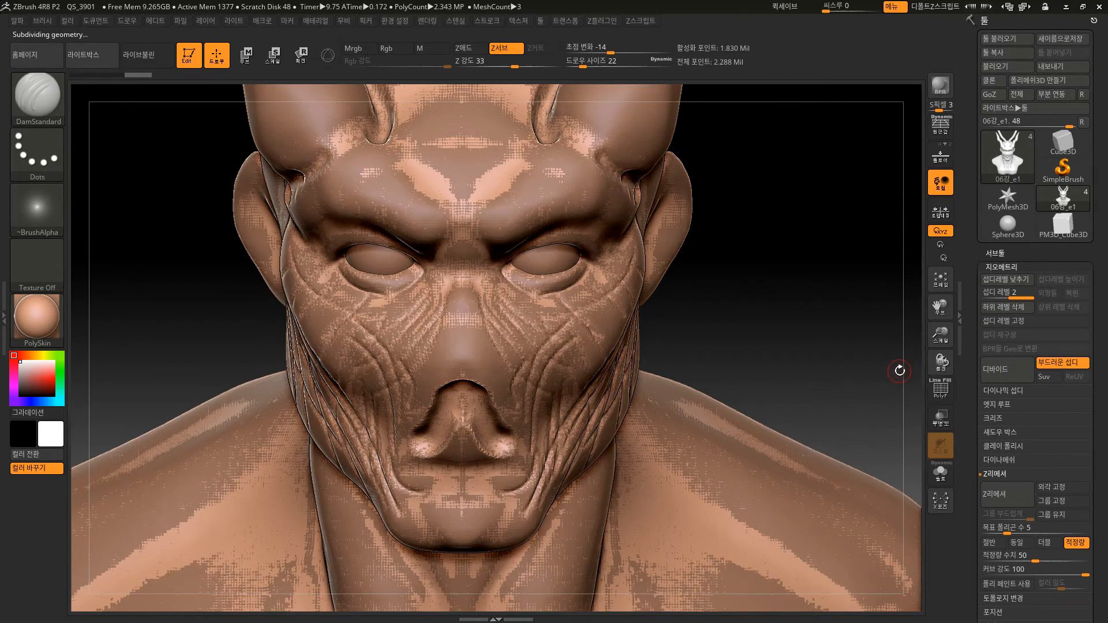
# Hide the original bust subtool, show the polyframe and examine the divided copy's mesh around the eye and cheek.
pyautogui.click(995, 253)
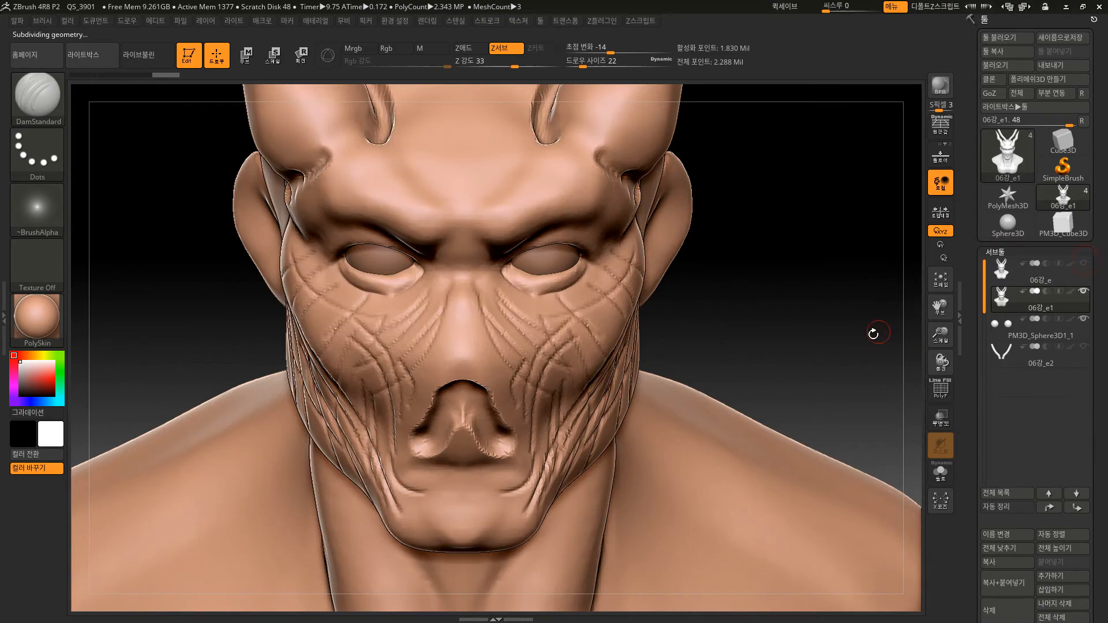
pyautogui.moveTo(811, 362)
pyautogui.keyDown('alt'); pyautogui.mouseDown()
pyautogui.moveTo(811, 324)
pyautogui.moveTo(886, 334)
pyautogui.moveTo(677, 327)
pyautogui.mouseUp(); pyautogui.keyUp('alt')
pyautogui.hotkey('shift', 'f')
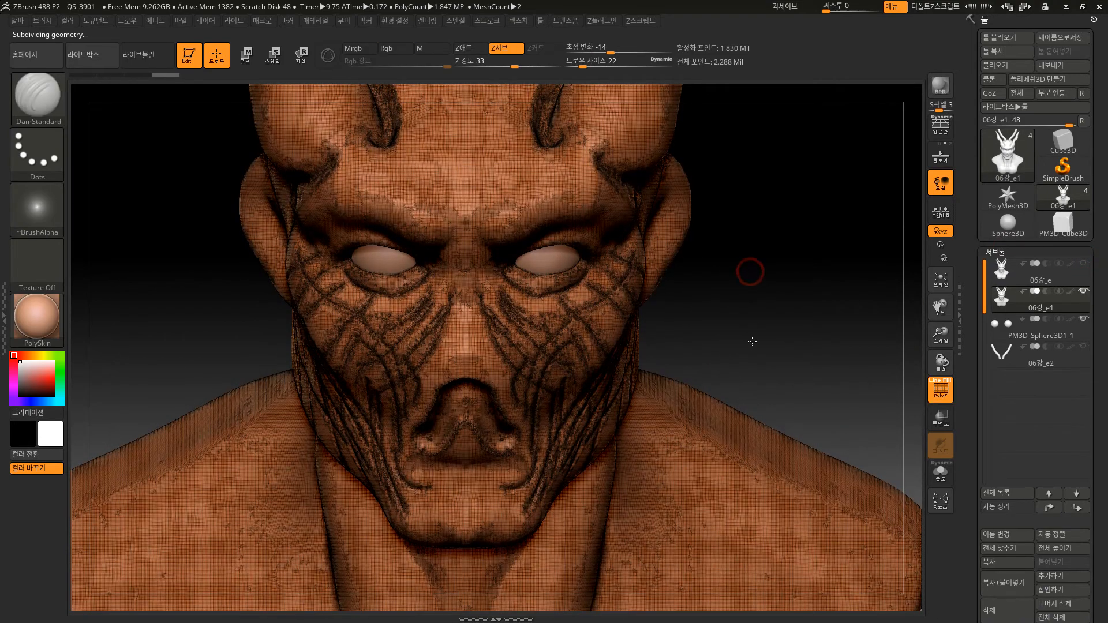
pyautogui.moveTo(748, 272)
pyautogui.keyDown('alt'); pyautogui.mouseDown()
pyautogui.moveTo(647, 556)
pyautogui.moveTo(665, 595)
pyautogui.mouseUp(); pyautogui.keyUp('alt')
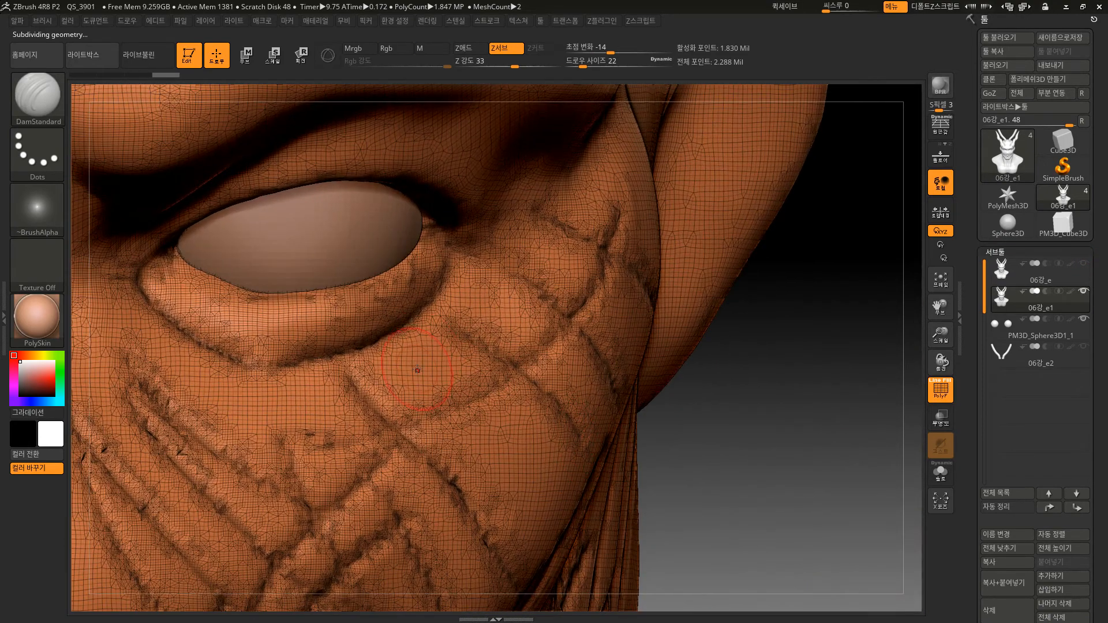
# Turn off the polyframe and carve mirrored diagonal creases on the forehead above the brows with DamStandard.
pyautogui.keyDown('alt'); pyautogui.moveTo(760, 488); pyautogui.dragTo(685, 300); pyautogui.keyUp('alt')
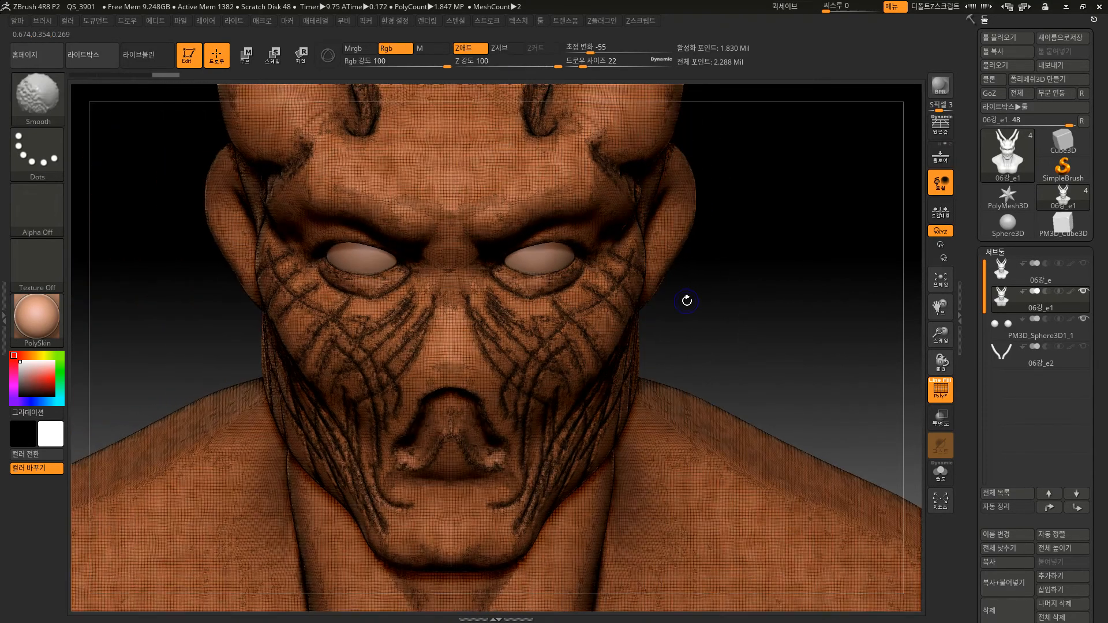
pyautogui.hotkey('shift', 'f')
pyautogui.moveTo(513, 146); pyautogui.dragTo(485, 203)
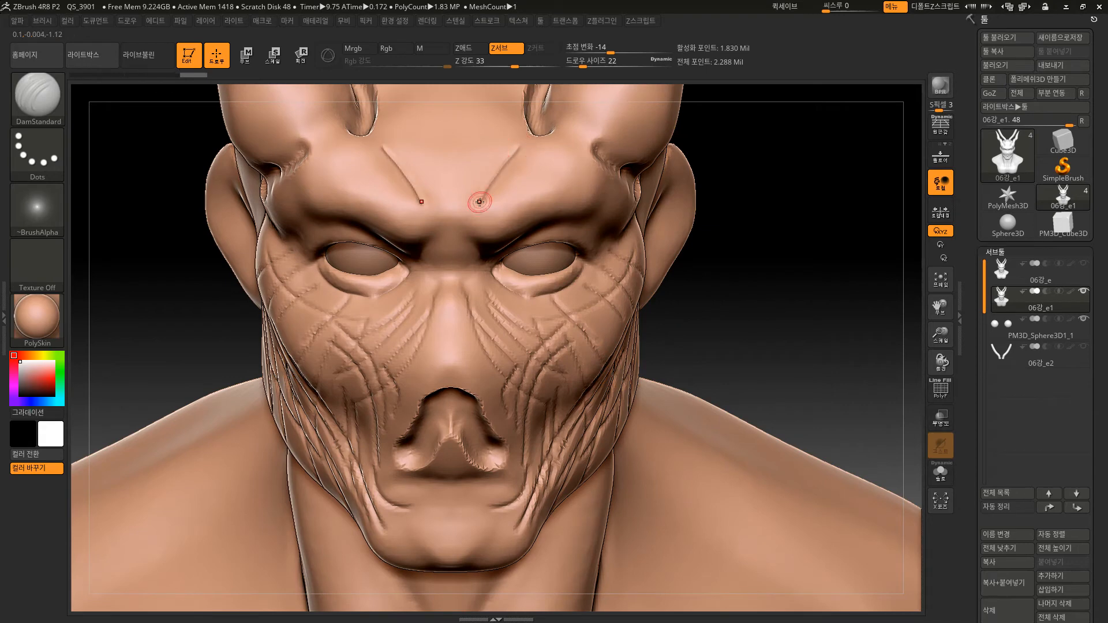
pyautogui.moveTo(667, 257)
pyautogui.mouseDown()
pyautogui.moveTo(711, 297)
pyautogui.moveTo(619, 288)
pyautogui.mouseUp()
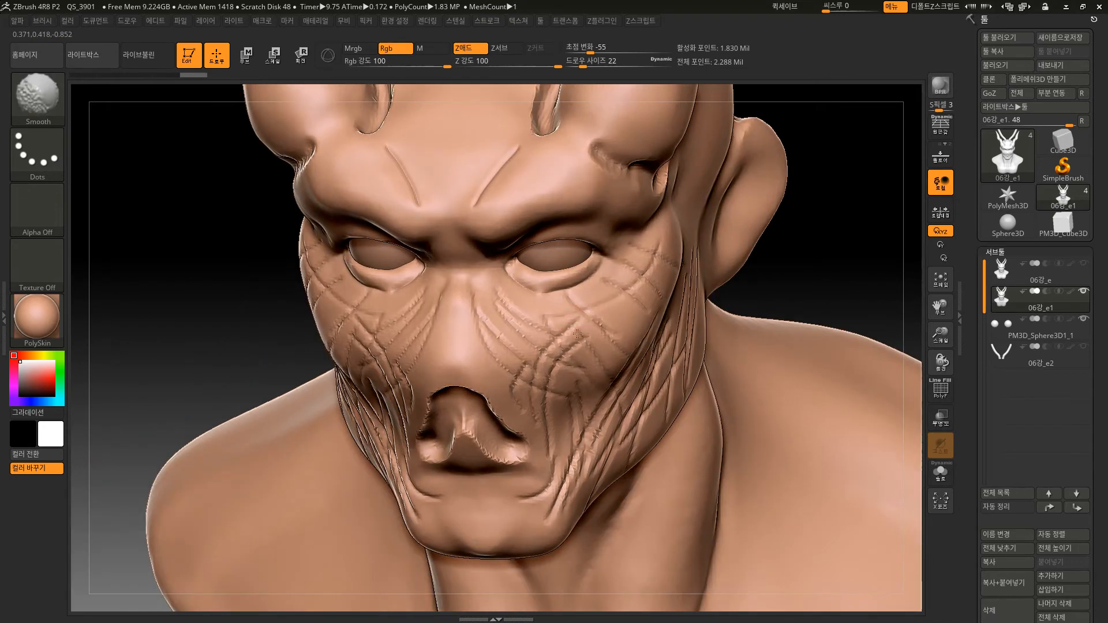
# Carve a long crease down the base of the neck on the shoulder side, undoing the first two stroke attempts.
pyautogui.press('ctrl')
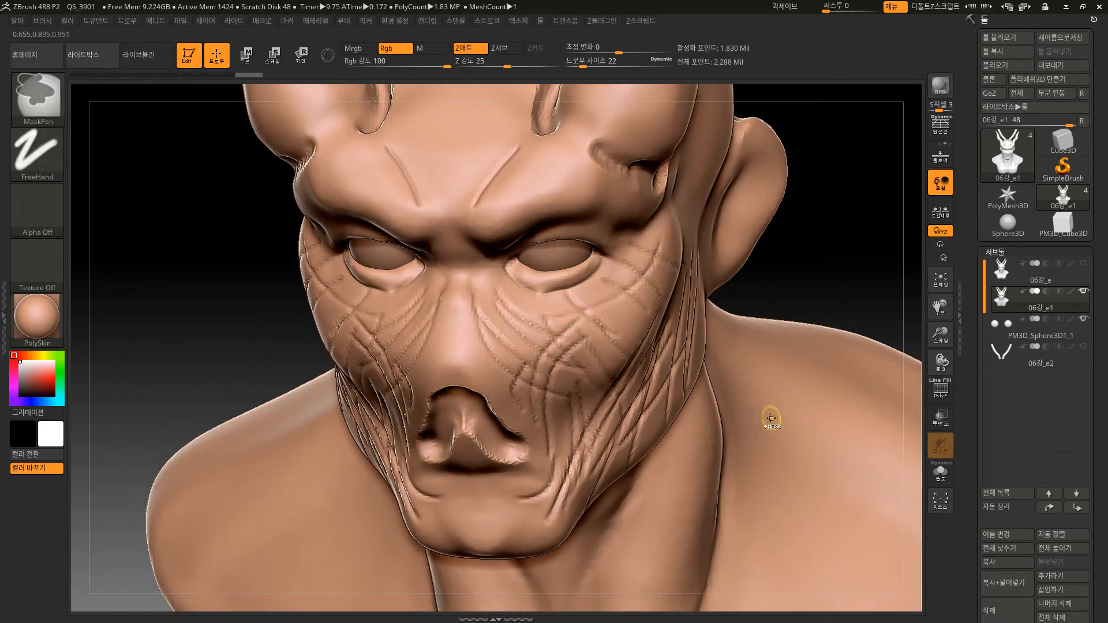
pyautogui.moveTo(774, 428)
pyautogui.keyDown('ctrl'); pyautogui.mouseDown()
pyautogui.moveTo(814, 498)
pyautogui.moveTo(780, 567)
pyautogui.mouseUp(); pyautogui.keyUp('ctrl')
pyautogui.hotkey('ctrl', 'z')
pyautogui.moveTo(792, 411)
pyautogui.keyDown('ctrl'); pyautogui.mouseDown()
pyautogui.moveTo(828, 553)
pyautogui.moveTo(844, 375)
pyautogui.moveTo(742, 484)
pyautogui.mouseUp(); pyautogui.keyUp('ctrl')
pyautogui.hotkey('ctrl', 'z')
pyautogui.moveTo(736, 438); pyautogui.dragTo(675, 581)
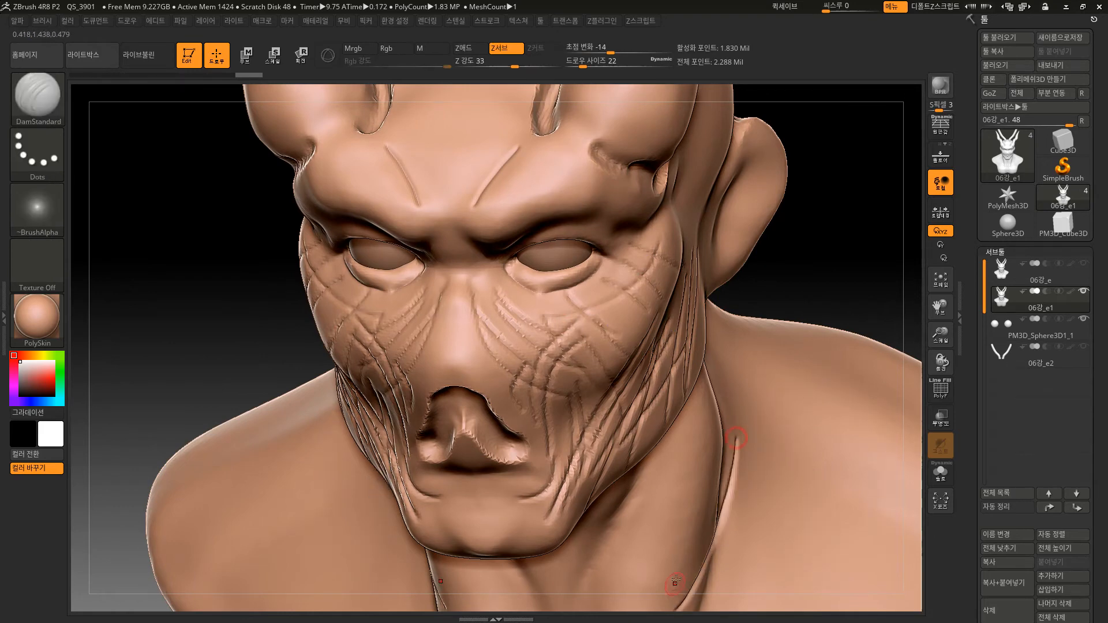
# Carve crosshatched mirrored creases over the shoulders and upper chest of the bust with DamStandard.
pyautogui.keyDown('alt'); pyautogui.moveTo(843, 266); pyautogui.dragTo(810, 199); pyautogui.keyUp('alt')
pyautogui.press('ctrl')
pyautogui.moveTo(835, 285)
pyautogui.keyDown('alt'); pyautogui.mouseDown()
pyautogui.moveTo(772, 254)
pyautogui.moveTo(809, 258)
pyautogui.mouseUp(); pyautogui.keyUp('alt')
pyautogui.moveTo(671, 411)
pyautogui.mouseDown()
pyautogui.moveTo(687, 445)
pyautogui.moveTo(745, 441)
pyautogui.moveTo(638, 519)
pyautogui.moveTo(663, 441)
pyautogui.moveTo(753, 517)
pyautogui.mouseUp()
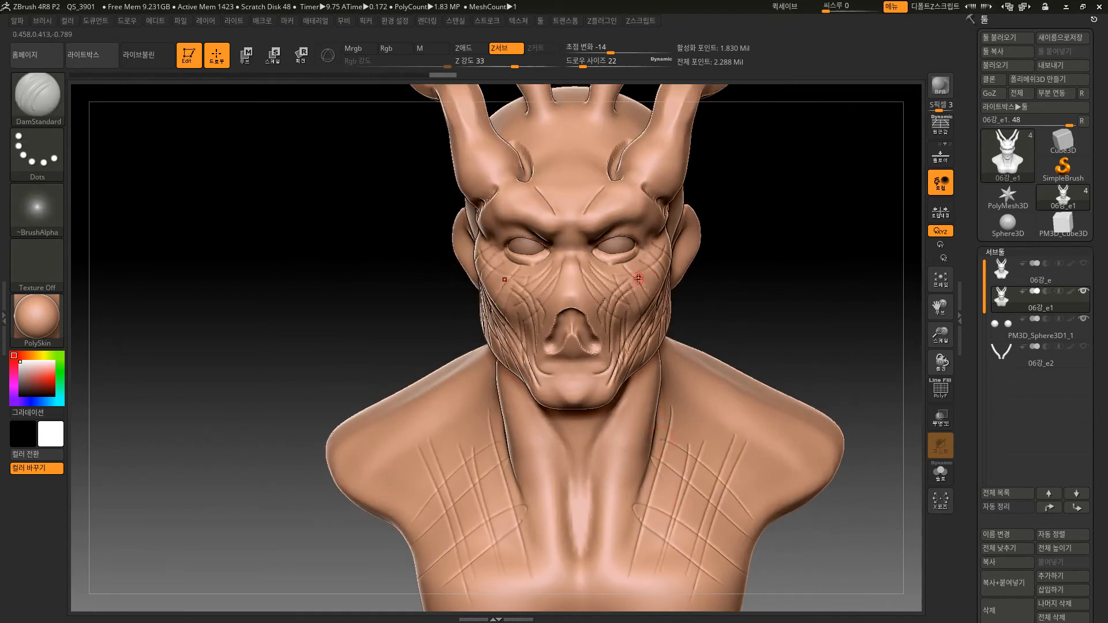
pyautogui.hotkey('ctrl', 'z')
pyautogui.moveTo(631, 454); pyautogui.dragTo(738, 543)
pyautogui.moveTo(618, 482); pyautogui.dragTo(720, 568)
pyautogui.moveTo(590, 498); pyautogui.dragTo(707, 587)
pyautogui.moveTo(590, 489); pyautogui.dragTo(721, 583)
pyautogui.moveTo(637, 421); pyautogui.dragTo(750, 508)
pyautogui.moveTo(674, 390)
pyautogui.mouseDown()
pyautogui.moveTo(796, 495)
pyautogui.moveTo(774, 508)
pyautogui.mouseUp()
pyautogui.moveTo(740, 367); pyautogui.dragTo(642, 515)
pyautogui.moveTo(704, 379)
pyautogui.mouseDown()
pyautogui.moveTo(612, 531)
pyautogui.moveTo(612, 556)
pyautogui.mouseUp()
pyautogui.moveTo(777, 403); pyautogui.dragTo(677, 546)
pyautogui.moveTo(831, 407)
pyautogui.mouseDown()
pyautogui.moveTo(748, 465)
pyautogui.moveTo(710, 440)
pyautogui.mouseUp()
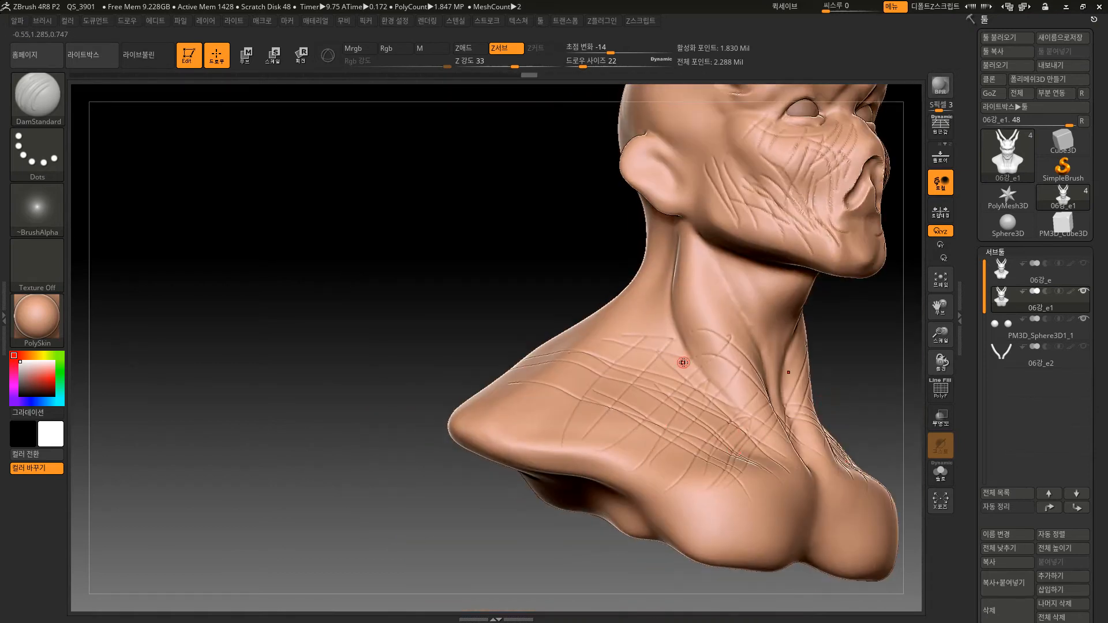
# Switch the DamStandard stroke to Spray, enlarge the draw size to about 102 and spray rough texture over the shoulder and chest.
pyautogui.click(43, 162)
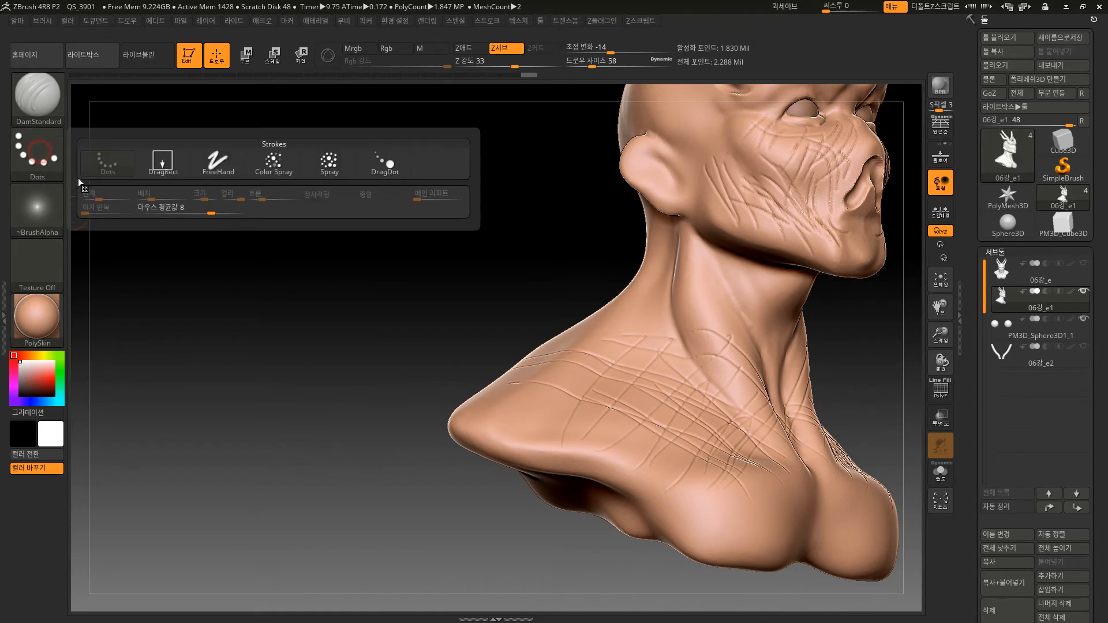
pyautogui.click(317, 159)
pyautogui.press(']')
pyautogui.press(']')
pyautogui.press(']')
pyautogui.press(']')
pyautogui.press(']')
pyautogui.press(']')
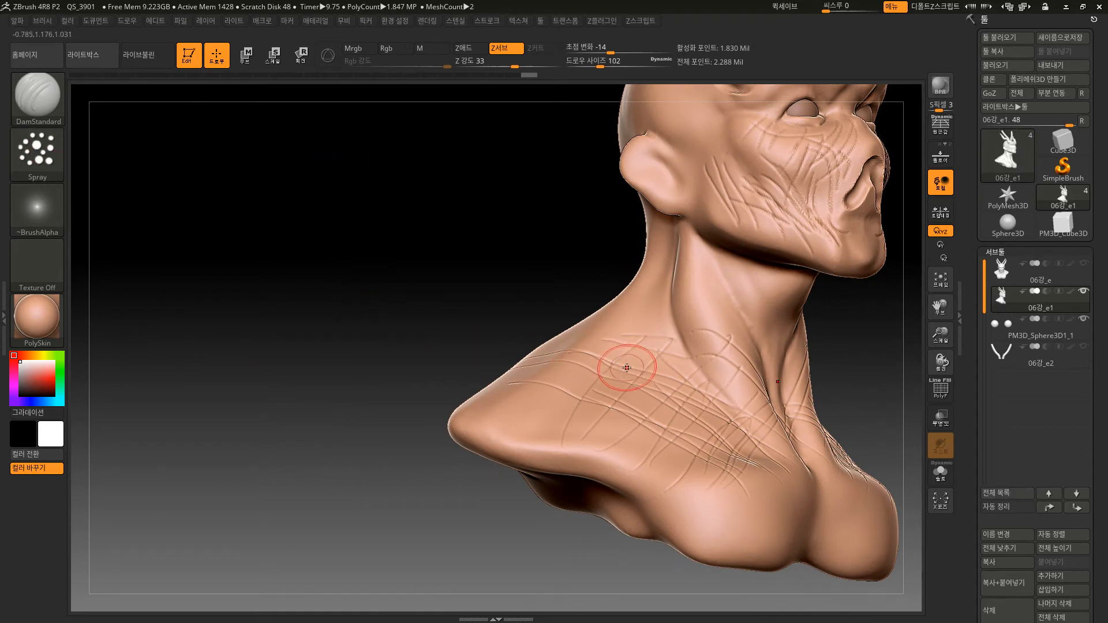
pyautogui.moveTo(621, 374)
pyautogui.mouseDown()
pyautogui.moveTo(684, 442)
pyautogui.moveTo(693, 384)
pyautogui.mouseUp()
pyautogui.moveTo(860, 340); pyautogui.dragTo(836, 363)
pyautogui.keyDown('ctrl'); pyautogui.click(626, 461); pyautogui.keyUp('ctrl')
pyautogui.moveTo(623, 437)
pyautogui.mouseDown()
pyautogui.moveTo(606, 383)
pyautogui.moveTo(606, 439)
pyautogui.moveTo(635, 456)
pyautogui.moveTo(668, 446)
pyautogui.moveTo(646, 404)
pyautogui.moveTo(663, 282)
pyautogui.moveTo(704, 451)
pyautogui.mouseUp()
# Spray rough skin texture over the neck, cheeks and brow of the bust with a draw size of about 118.
pyautogui.moveTo(726, 243); pyautogui.dragTo(693, 191)
pyautogui.moveTo(647, 173); pyautogui.dragTo(635, 135)
pyautogui.keyDown('alt'); pyautogui.moveTo(534, 258); pyautogui.dragTo(426, 373); pyautogui.keyUp('alt')
pyautogui.moveTo(784, 310); pyautogui.dragTo(705, 334)
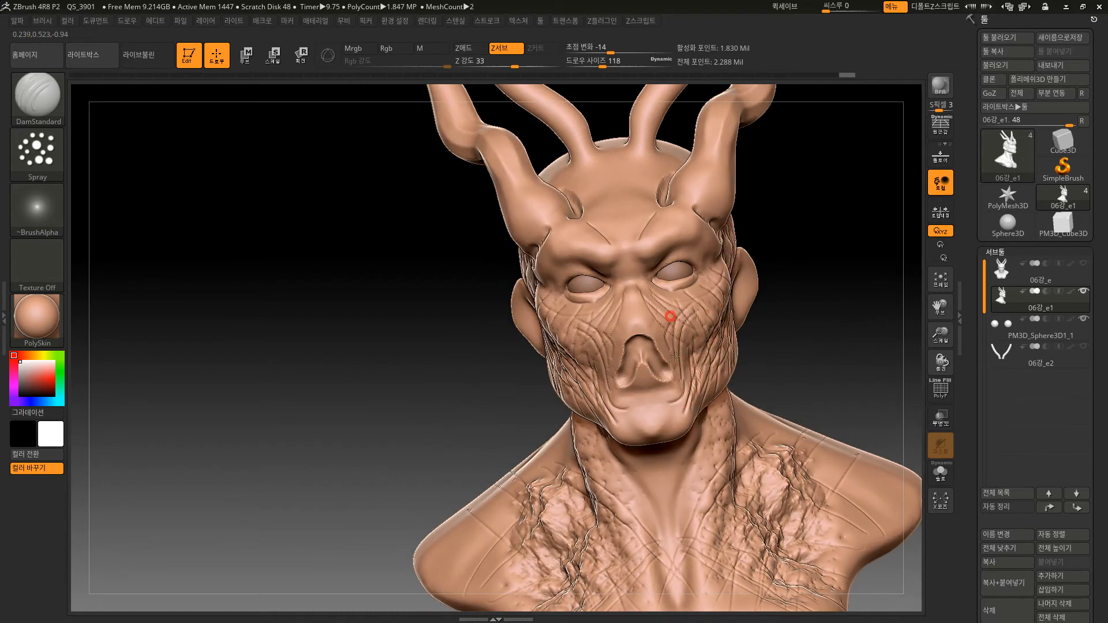
pyautogui.moveTo(636, 253)
pyautogui.mouseDown()
pyautogui.moveTo(683, 228)
pyautogui.moveTo(683, 262)
pyautogui.moveTo(700, 277)
pyautogui.mouseUp()
pyautogui.moveTo(830, 374)
pyautogui.keyDown('alt'); pyautogui.mouseDown()
pyautogui.moveTo(757, 321)
pyautogui.moveTo(837, 323)
pyautogui.mouseUp(); pyautogui.keyUp('alt')
# Delete the hidden original bust subtool 06강_e.
pyautogui.click(1080, 276)
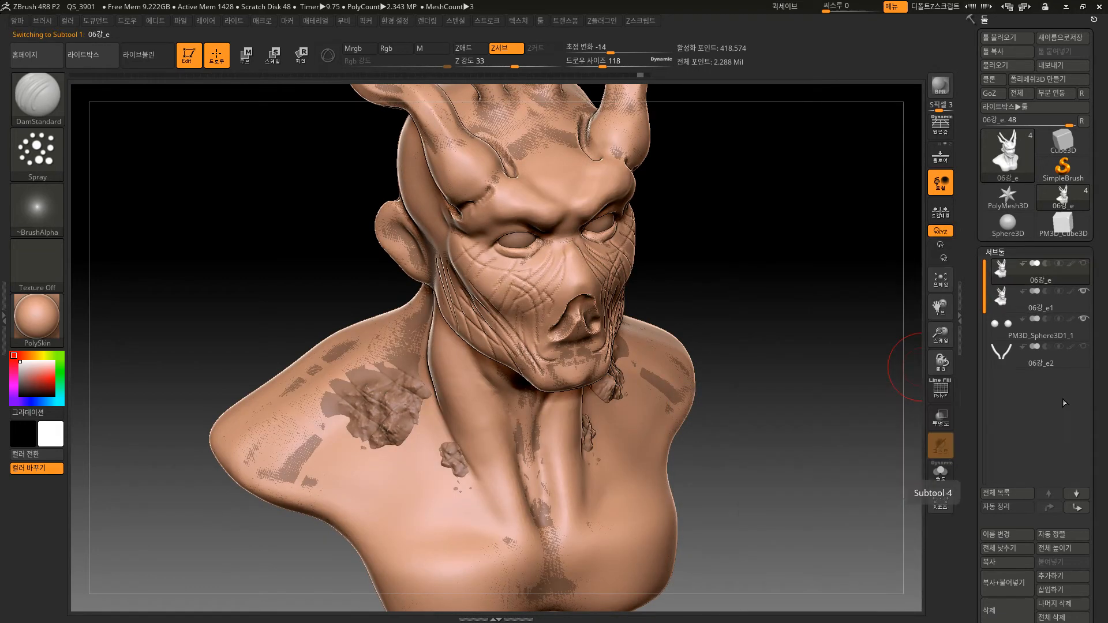
pyautogui.scroll(-3, 1057, 493)
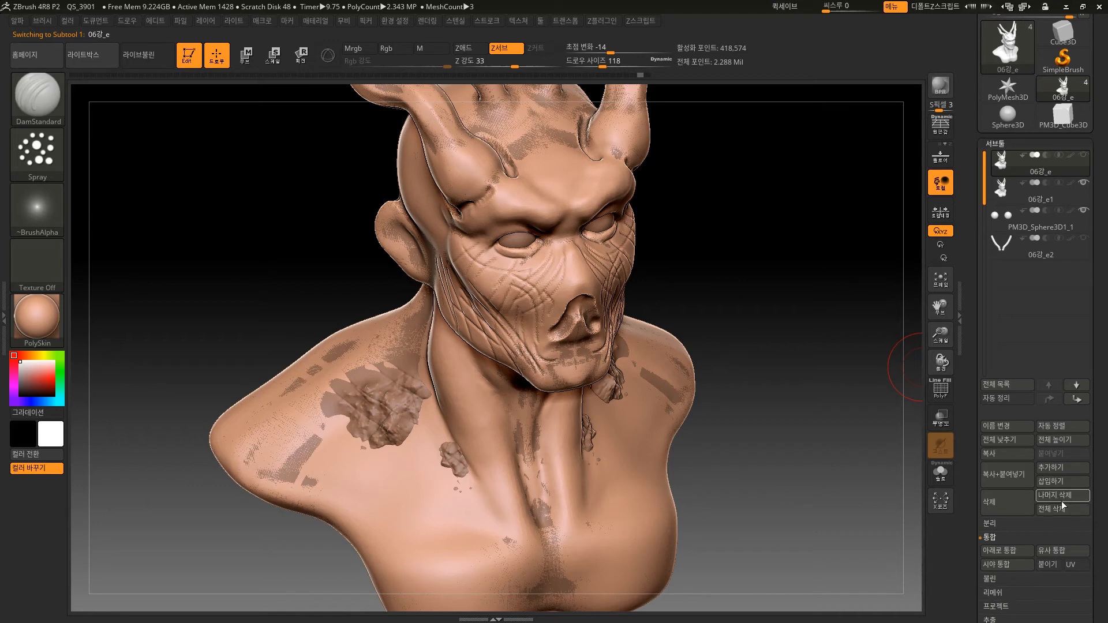
pyautogui.click(1006, 502)
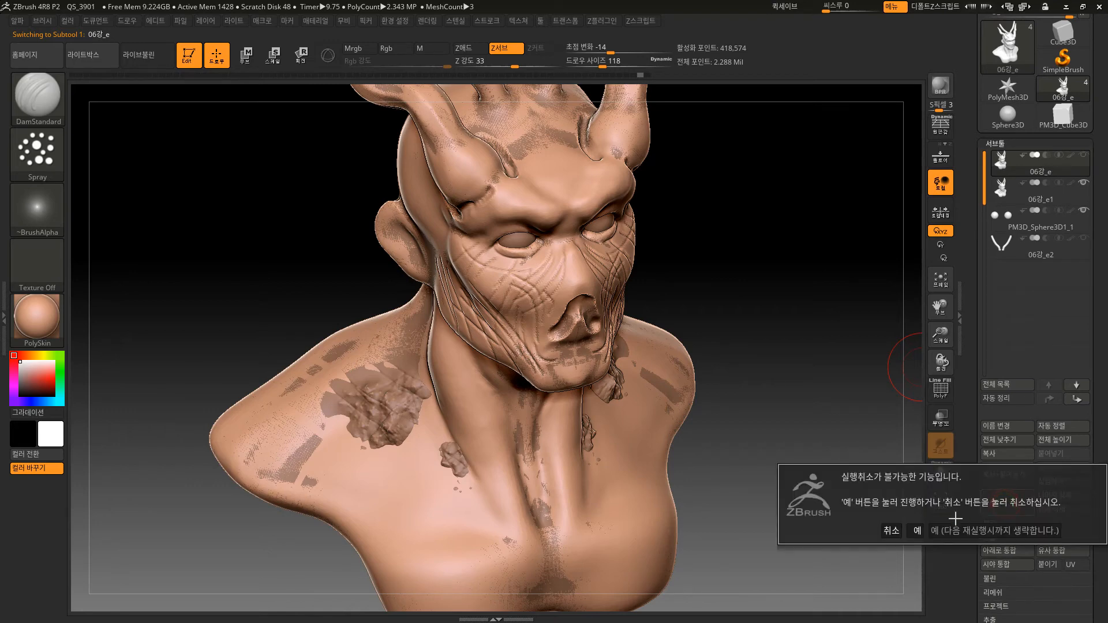
pyautogui.click(915, 530)
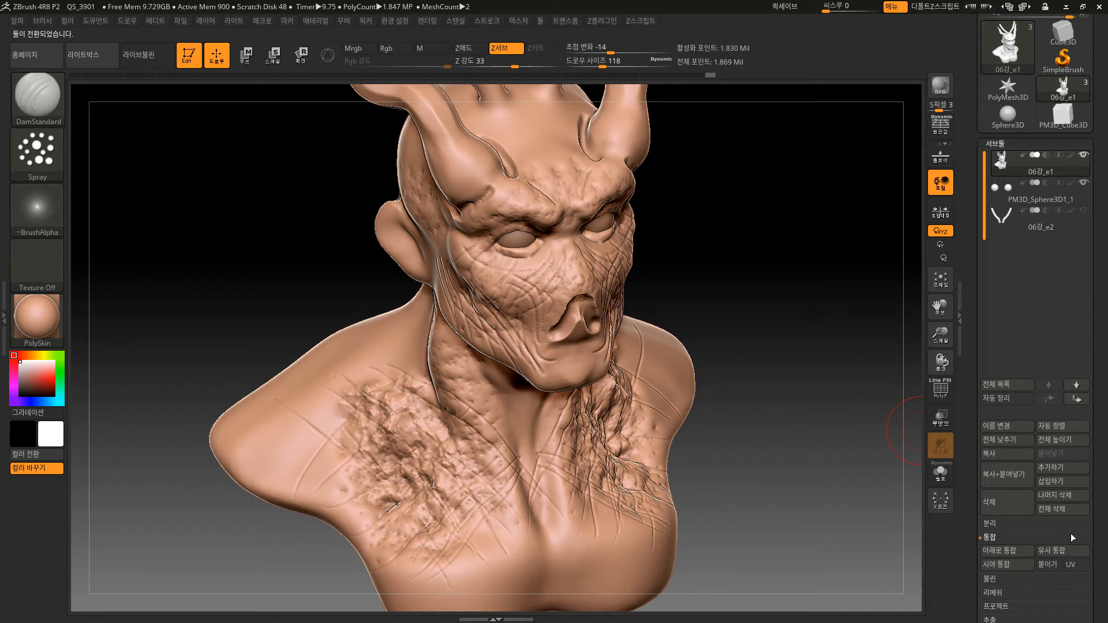
# Append a copy of the detailed 06강_e1 bust as a new subtool and move it to the top of the subtool list.
pyautogui.click(1065, 469)
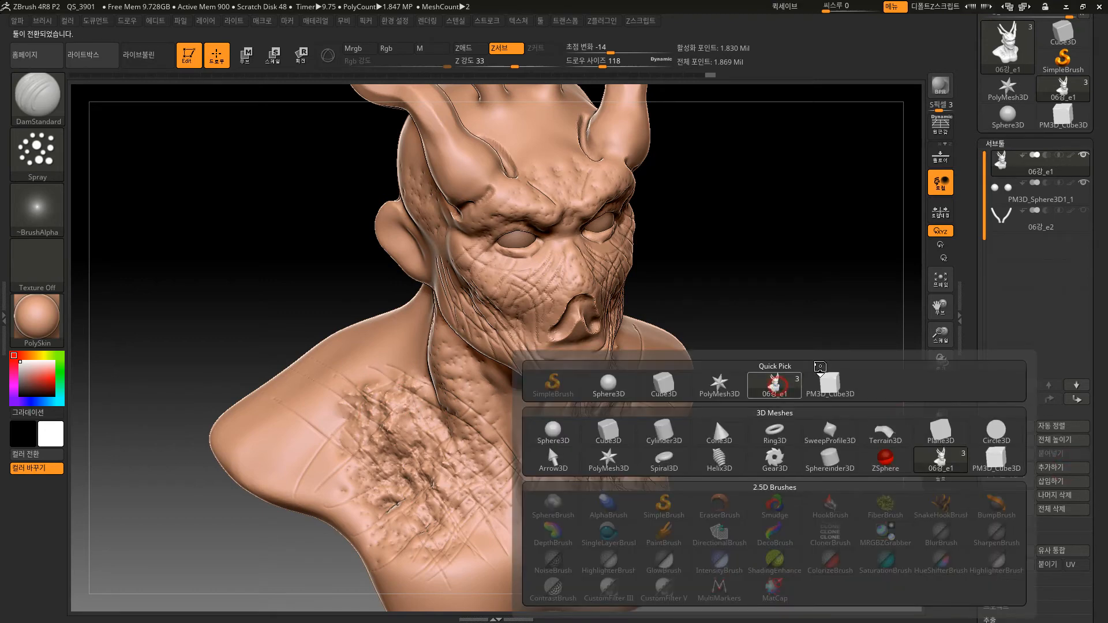
pyautogui.click(823, 380)
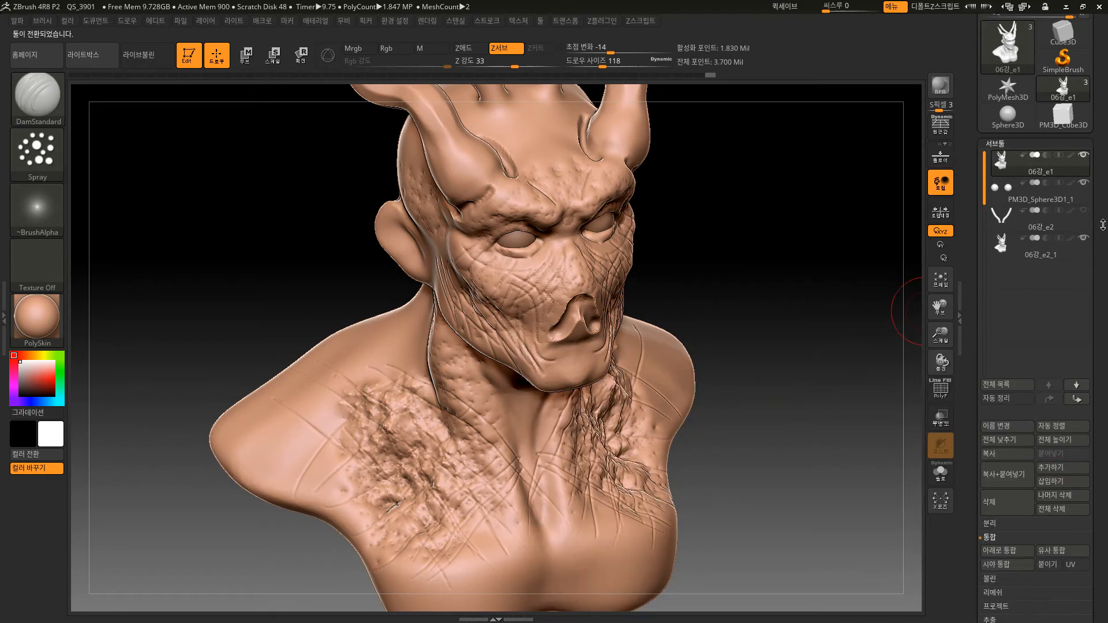
pyautogui.click(1061, 258)
pyautogui.click(1050, 400)
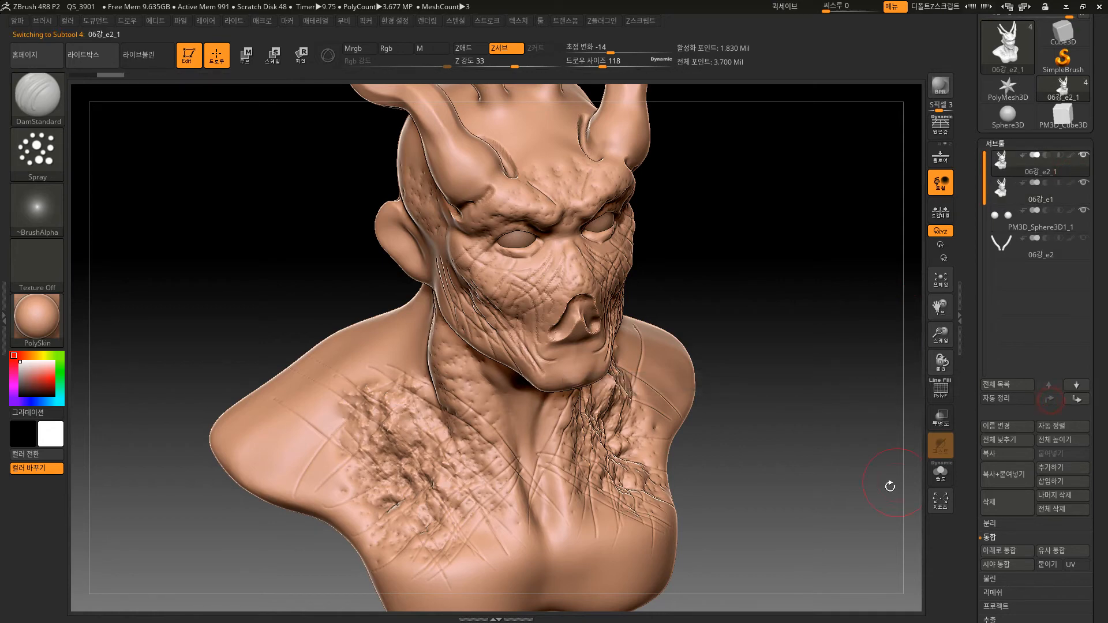
# Run ZRemesher on the appended bust copy with a target polygon count of 5 and adaptive size 50.
pyautogui.scroll(-5, 1096, 444)
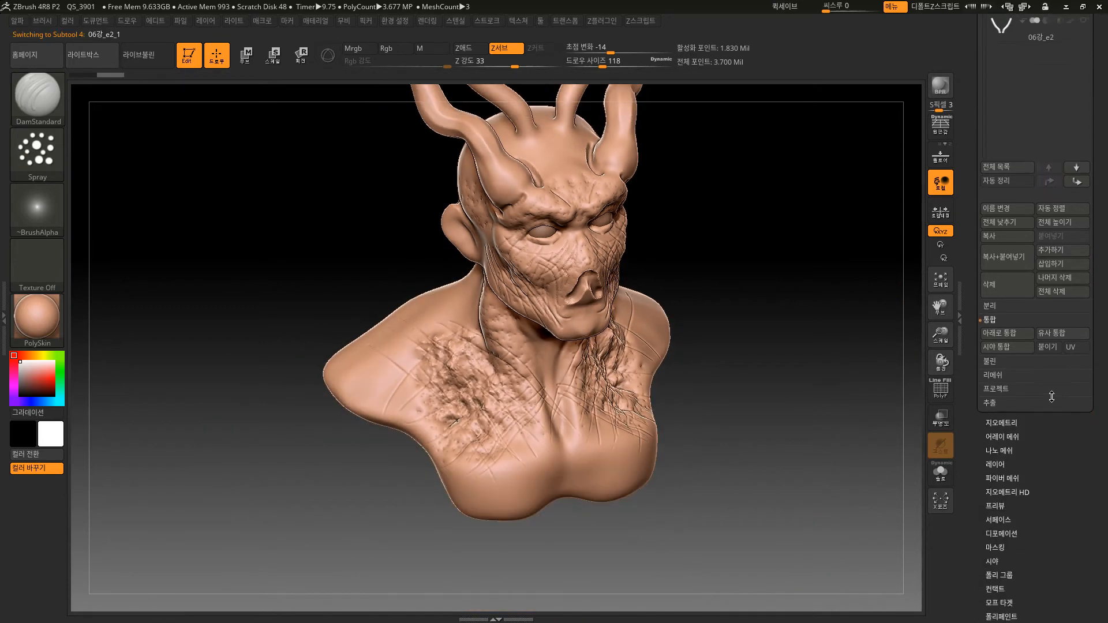
pyautogui.click(1002, 422)
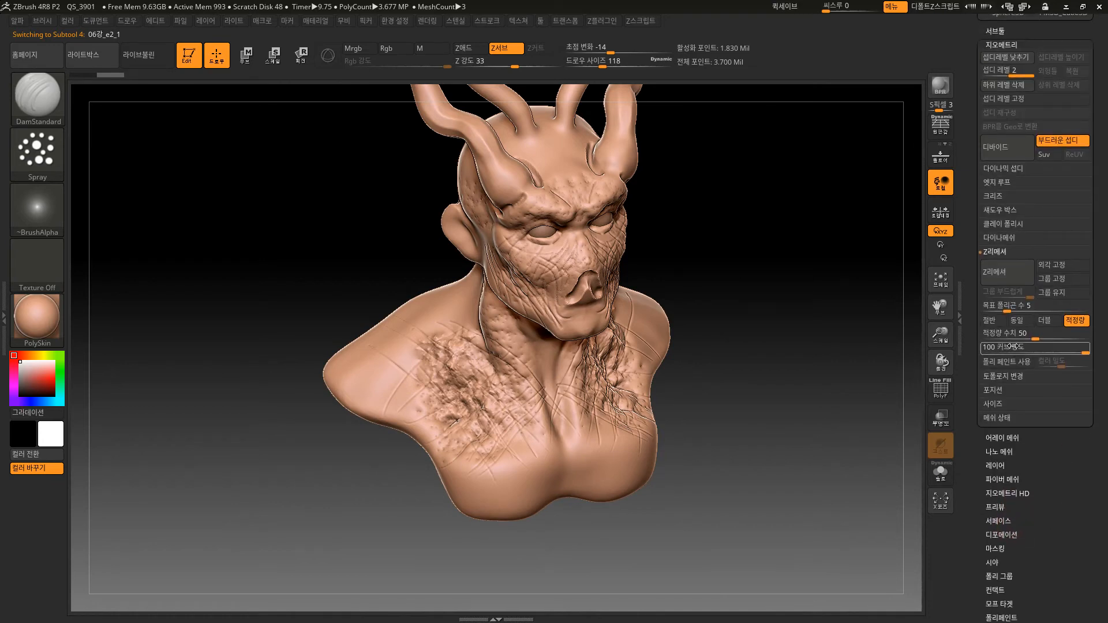
pyautogui.click(1006, 270)
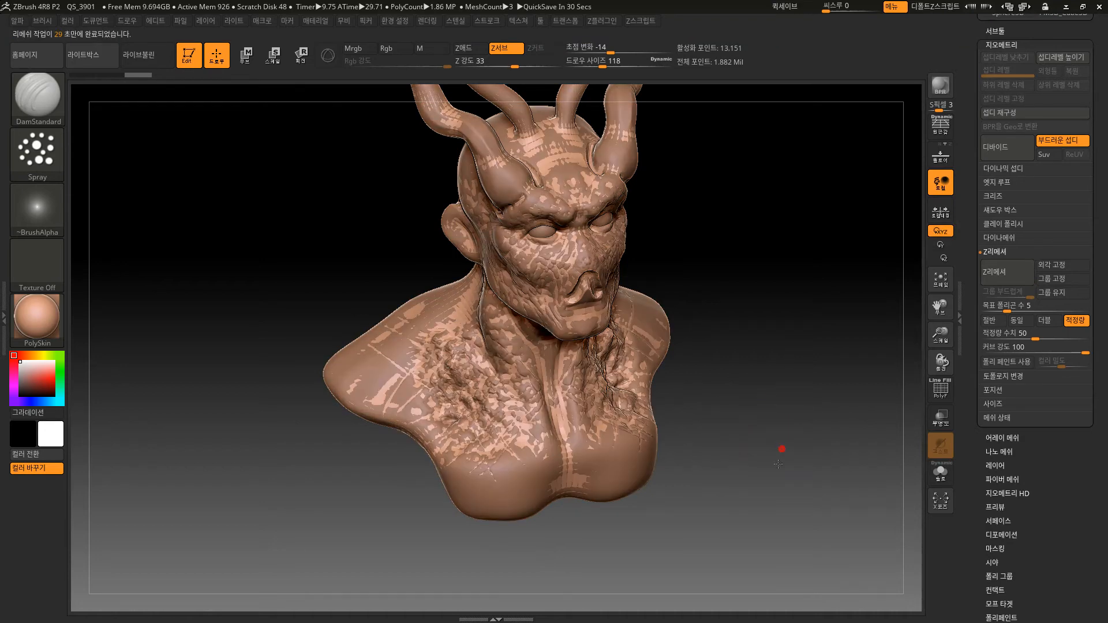
# Isolate the ZRemeshed copy in Solo mode and examine its shoulder and face with and without the polyframe.
pyautogui.moveTo(778, 464); pyautogui.dragTo(776, 523)
pyautogui.click(939, 460)
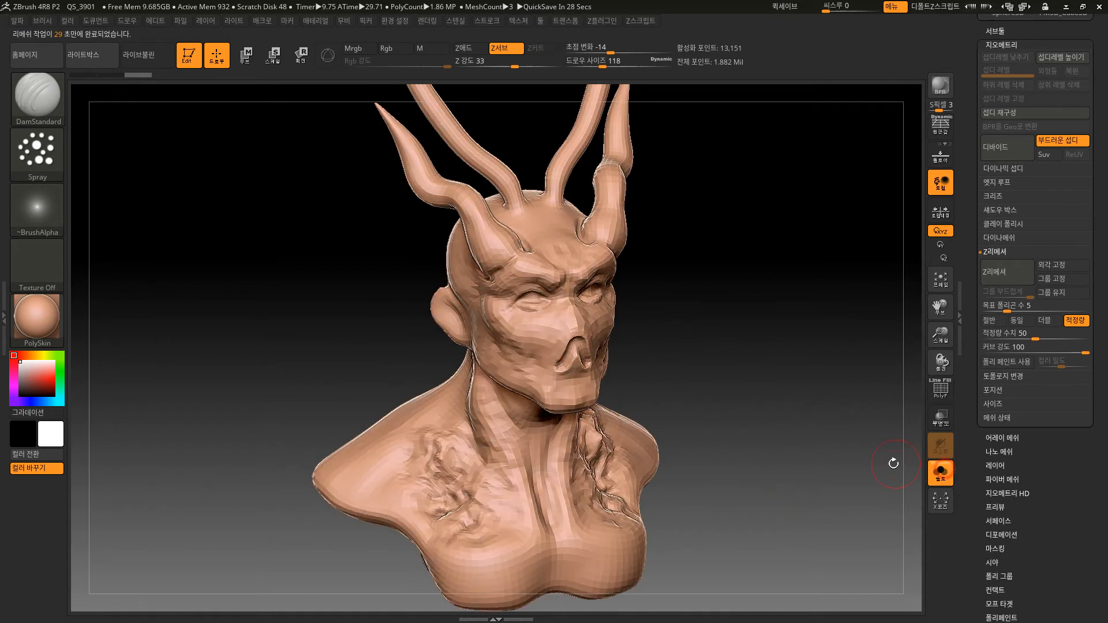
pyautogui.moveTo(894, 461)
pyautogui.mouseDown()
pyautogui.moveTo(809, 450)
pyautogui.moveTo(794, 487)
pyautogui.moveTo(814, 347)
pyautogui.mouseUp()
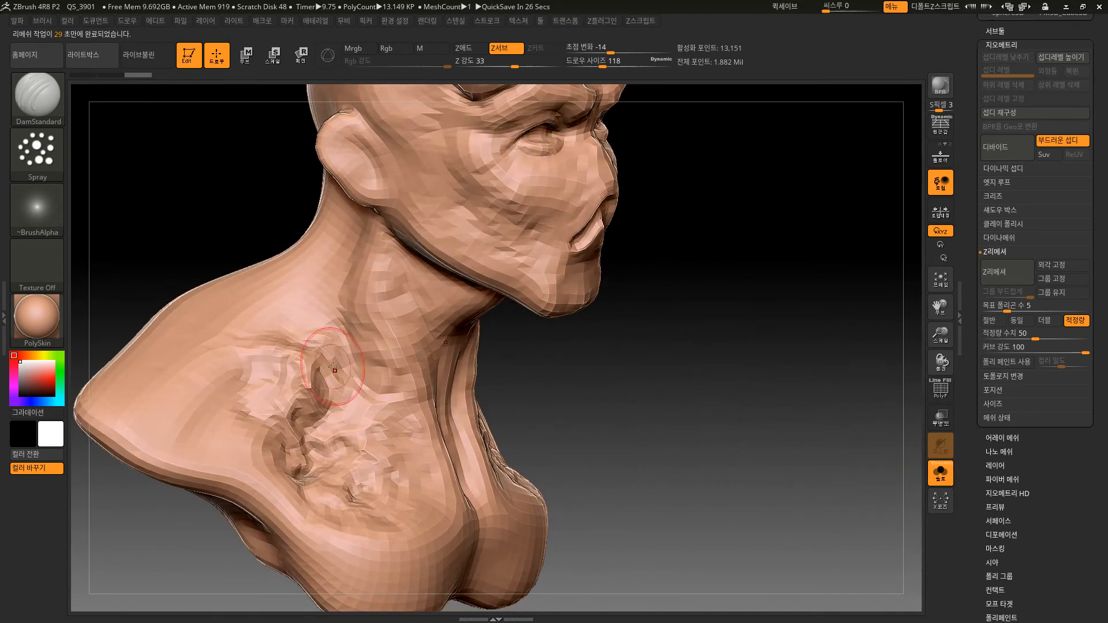
pyautogui.moveTo(558, 375)
pyautogui.keyDown('alt'); pyautogui.mouseDown()
pyautogui.moveTo(609, 433)
pyautogui.moveTo(655, 438)
pyautogui.moveTo(681, 413)
pyautogui.moveTo(672, 462)
pyautogui.moveTo(687, 467)
pyautogui.moveTo(665, 466)
pyautogui.moveTo(711, 484)
pyautogui.mouseUp(); pyautogui.keyUp('alt')
pyautogui.moveTo(708, 449); pyautogui.dragTo(687, 442)
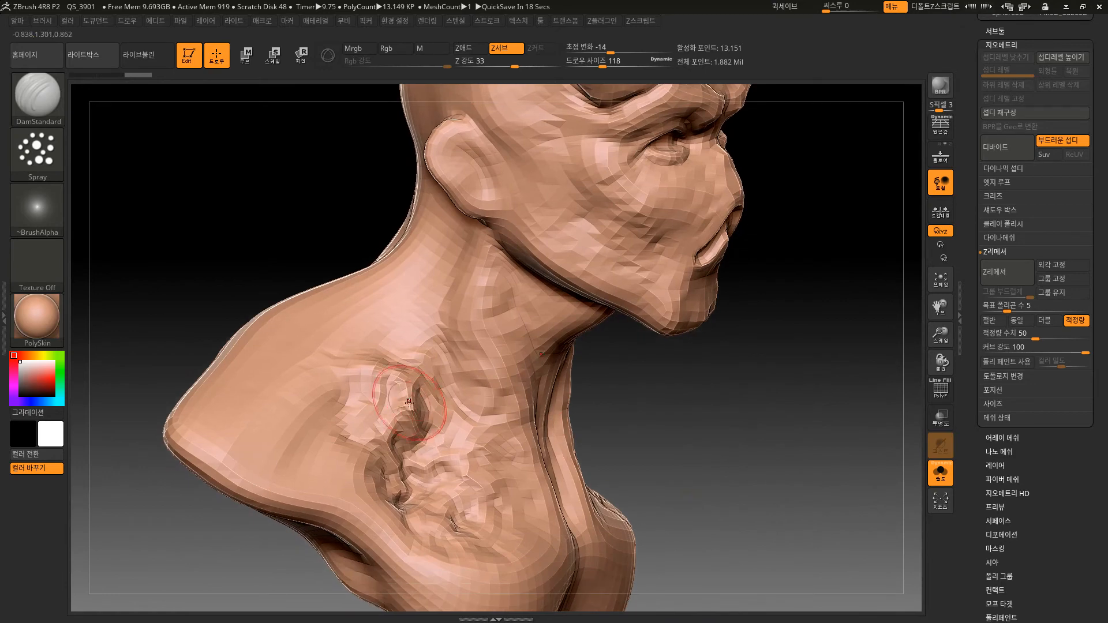
pyautogui.hotkey('shift', 'f')
pyautogui.hotkey('shift', 'f')
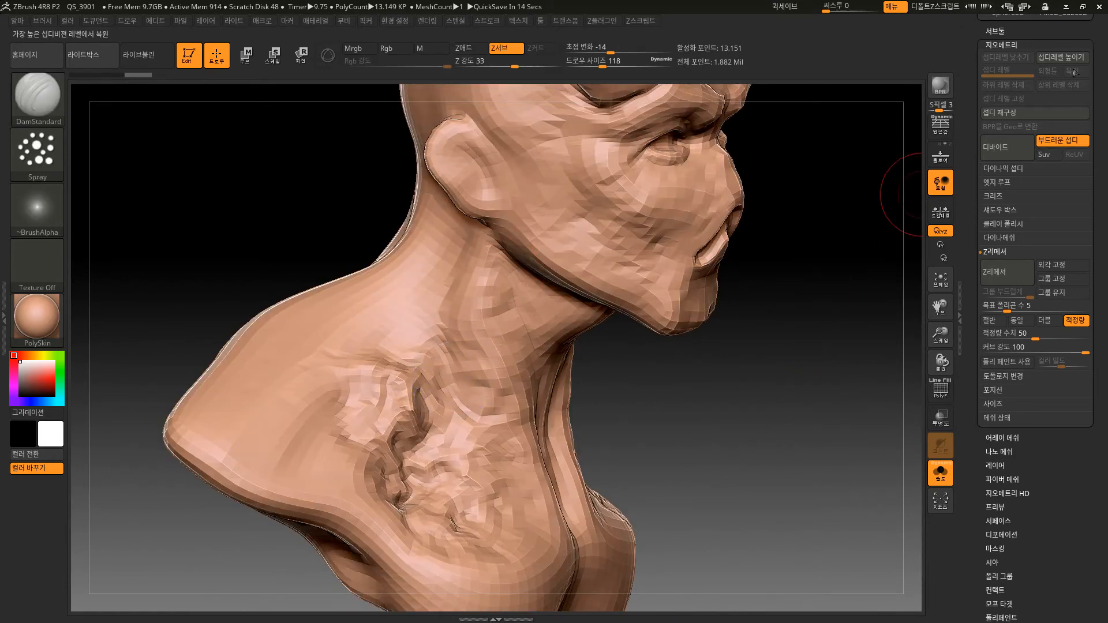
pyautogui.moveTo(780, 413); pyautogui.dragTo(782, 380)
pyautogui.hotkey('shift', 'f')
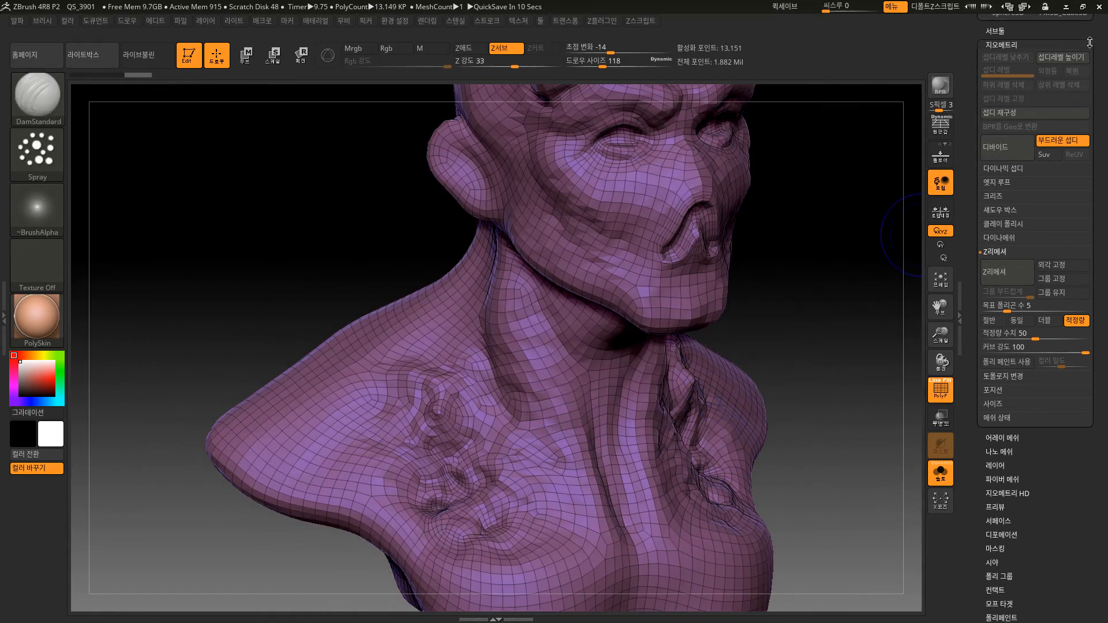
# Compare the polygon counts and meshes of the ZRemeshed copy 06강_e2_1 and the detailed 06강_e1, ending with the copy selected.
pyautogui.scroll(5, 1027, 127)
pyautogui.moveTo(1005, 146)
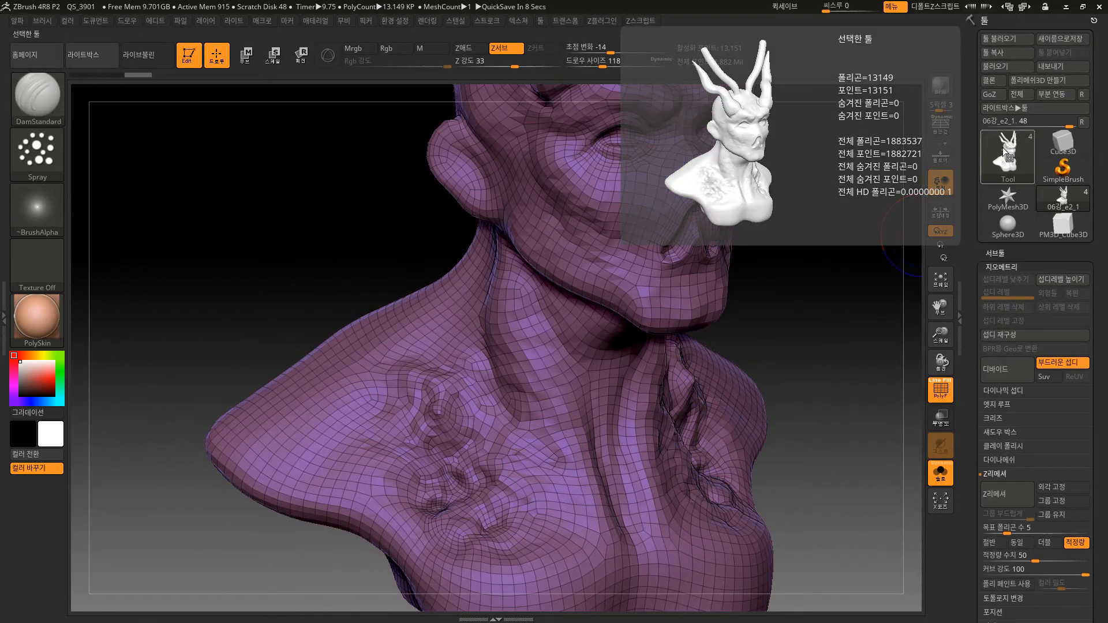
pyautogui.click(1008, 253)
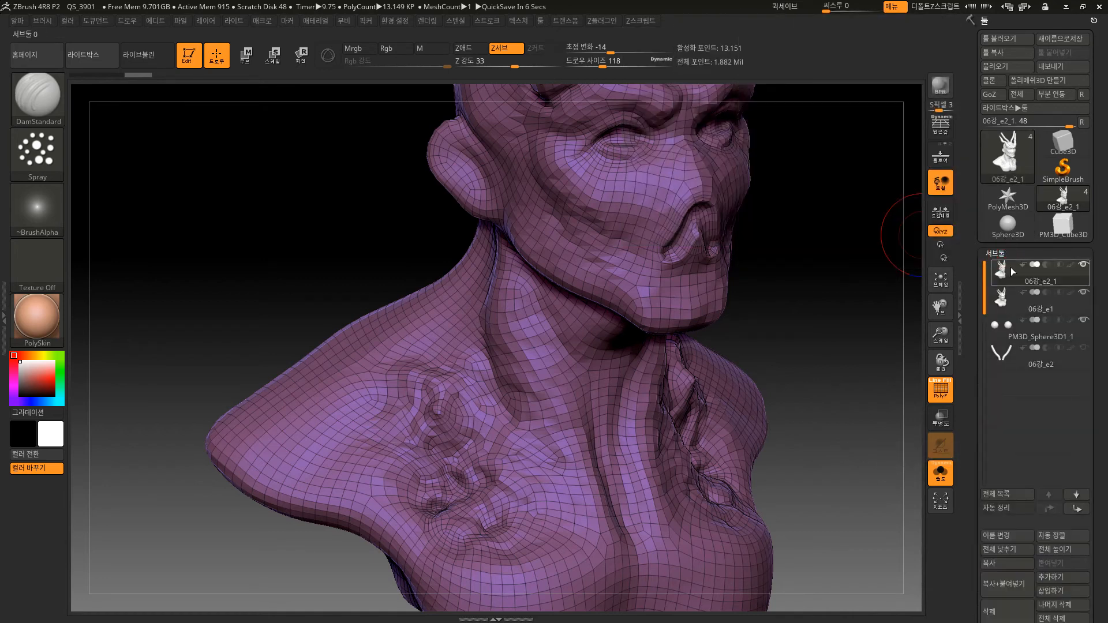
pyautogui.click(1011, 298)
pyautogui.moveTo(1010, 152)
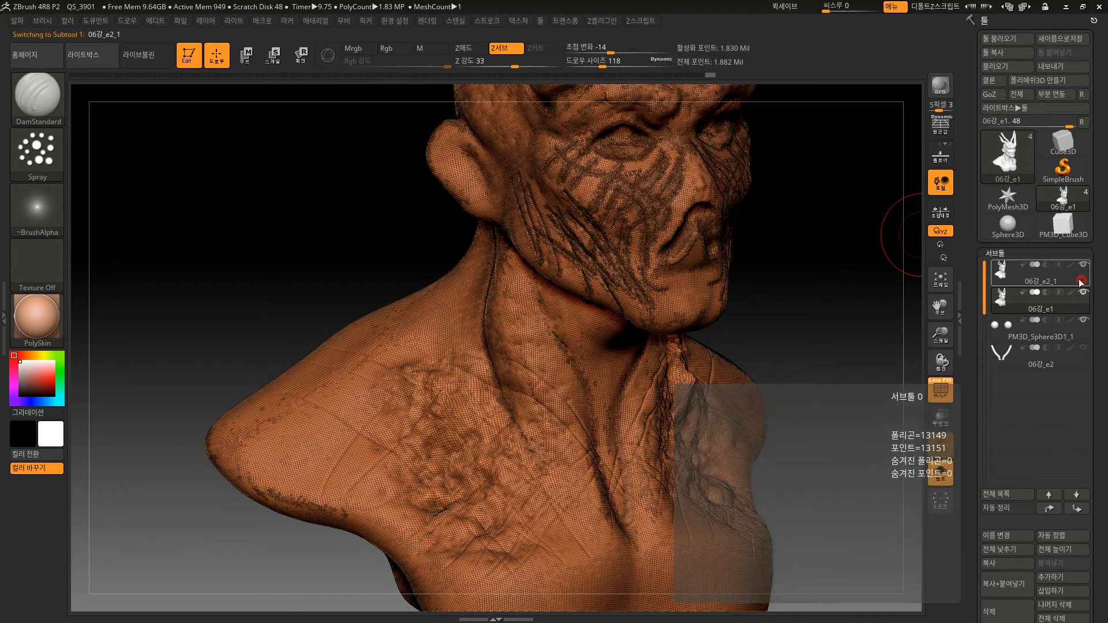
pyautogui.click(1061, 283)
# Divide the ZRemeshed bust copy 06강_e2_1 once to subdivision level 2.
pyautogui.keyDown('alt'); pyautogui.moveTo(843, 408); pyautogui.dragTo(849, 332); pyautogui.keyUp('alt')
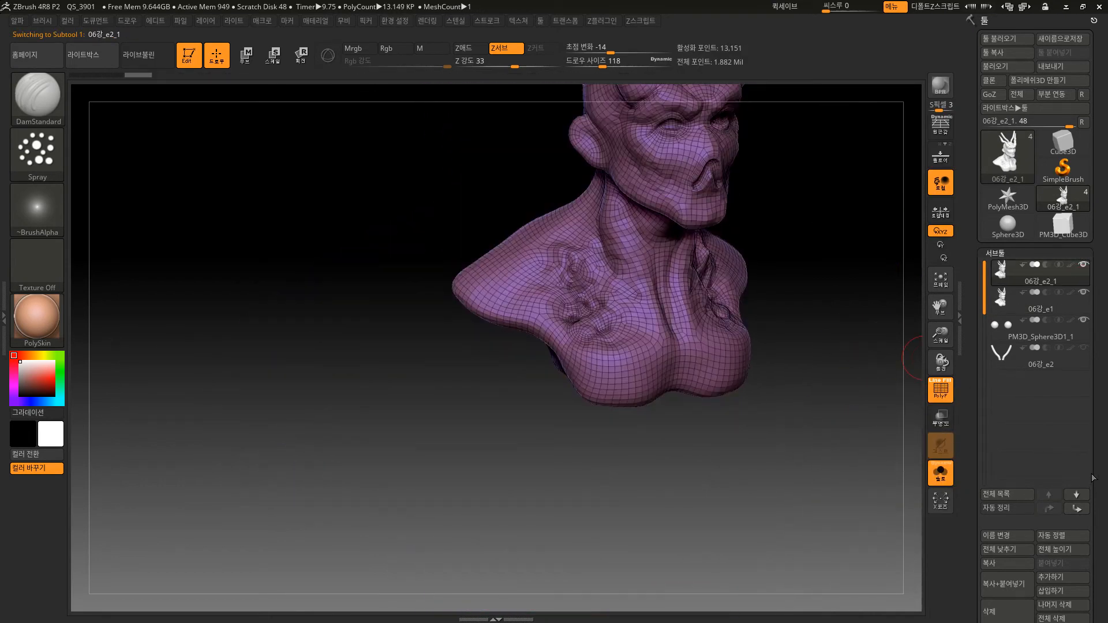
pyautogui.moveTo(1096, 484); pyautogui.dragTo(1086, 285)
pyautogui.press('f')
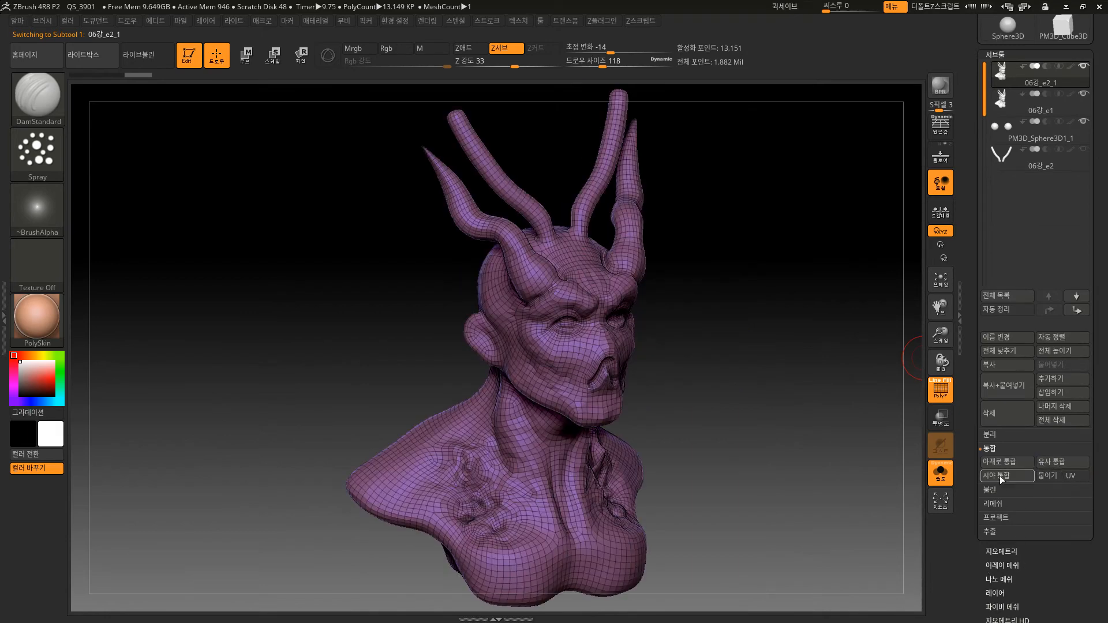
pyautogui.click(1004, 552)
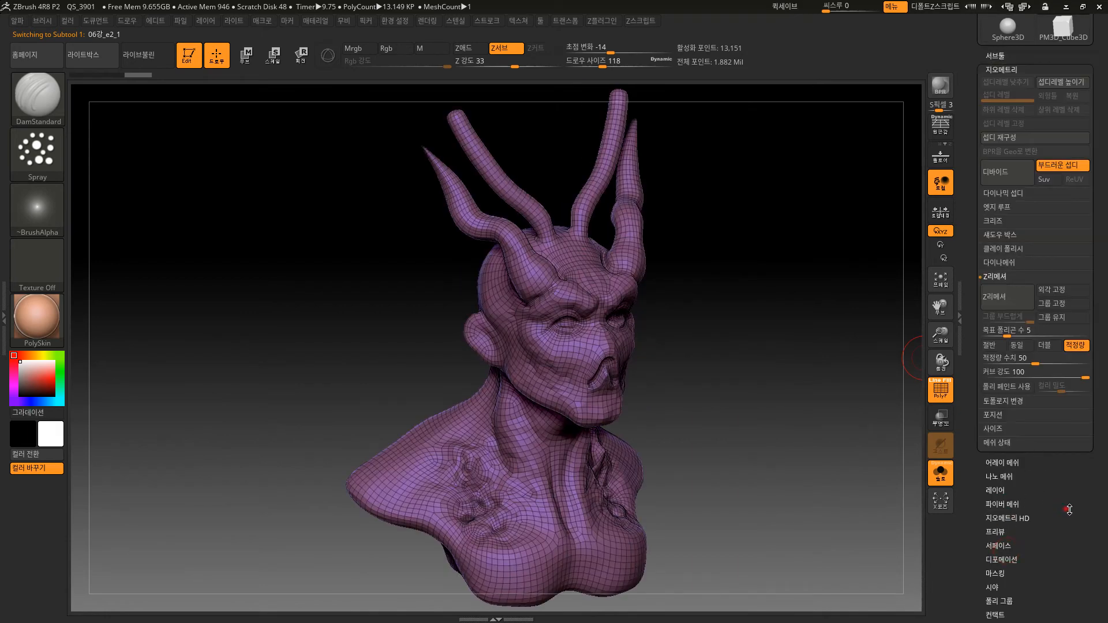
pyautogui.keyDown('alt'); pyautogui.moveTo(643, 368); pyautogui.dragTo(663, 349); pyautogui.keyUp('alt')
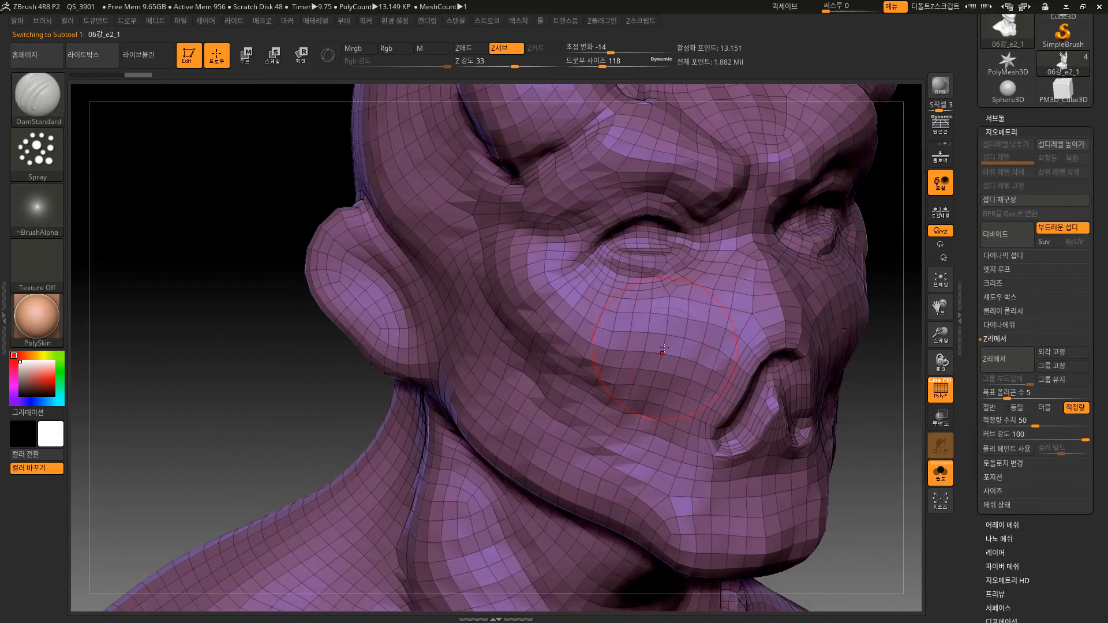
pyautogui.click(996, 234)
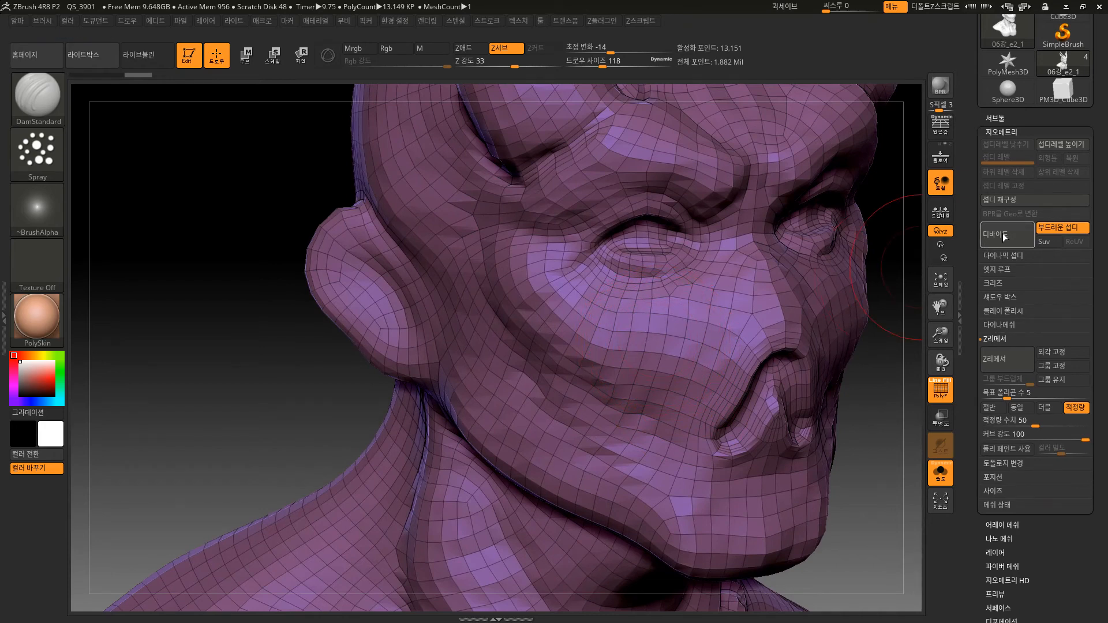
# Check the divided copy with and without the polyframe and show the subtool list.
pyautogui.hotkey('shift', 'f')
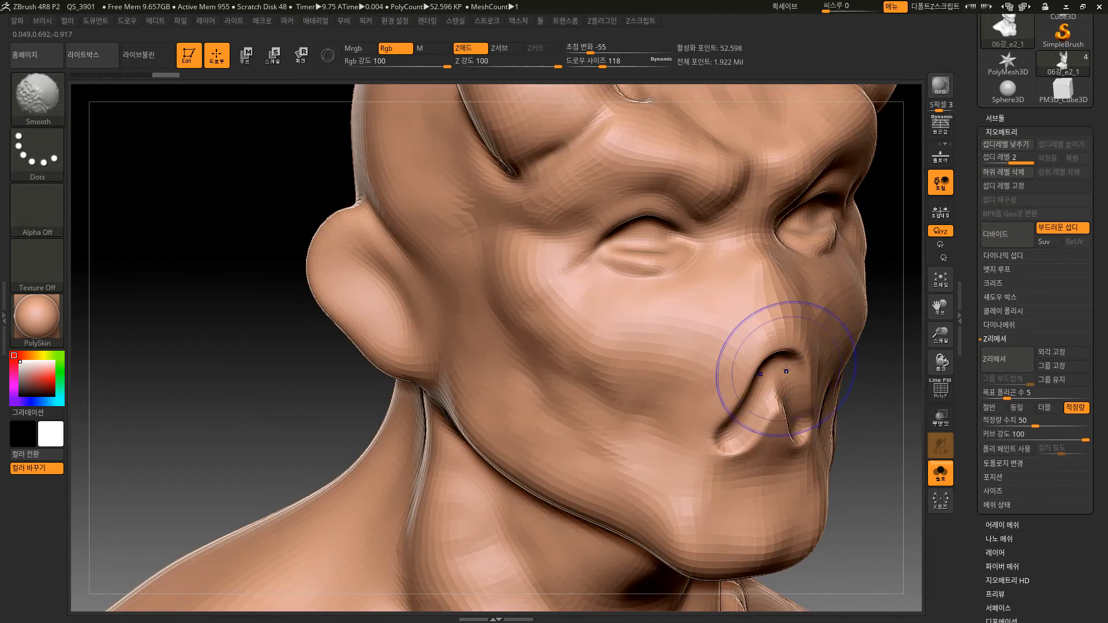
pyautogui.hotkey('shift', 'f')
pyautogui.keyDown('alt'); pyautogui.moveTo(885, 405); pyautogui.dragTo(888, 309); pyautogui.keyUp('alt')
pyautogui.click(1010, 115)
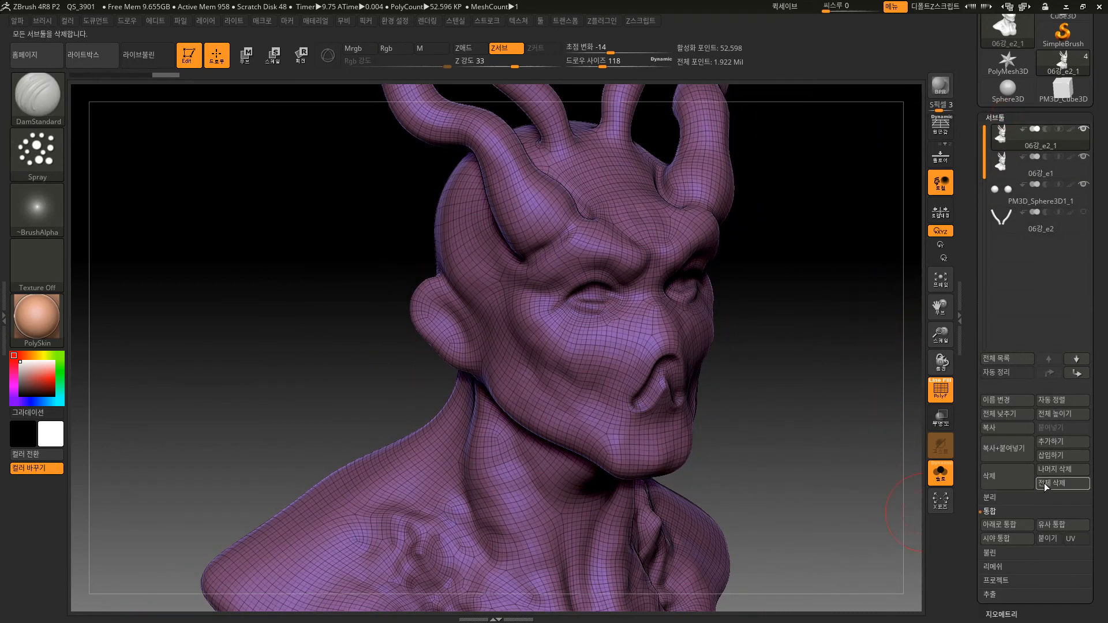
# Project all detail from the visible subtools onto the level 2 bust copy 06강_e2_1 with a projection distance of 0.02.
pyautogui.moveTo(1099, 500); pyautogui.dragTo(1105, 443)
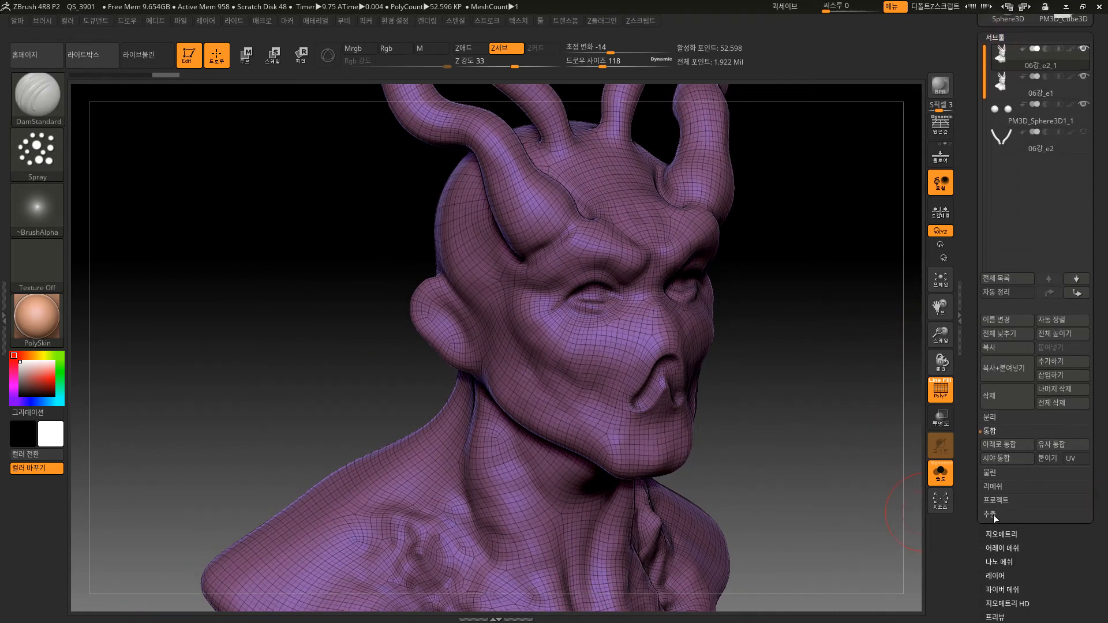
pyautogui.click(998, 500)
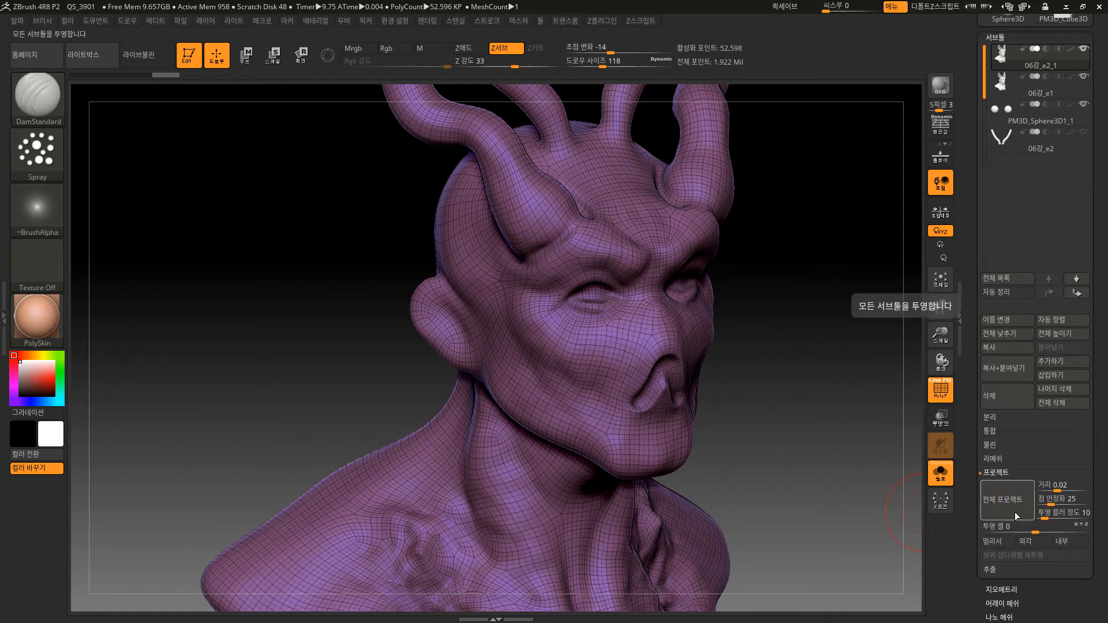
pyautogui.click(1014, 512)
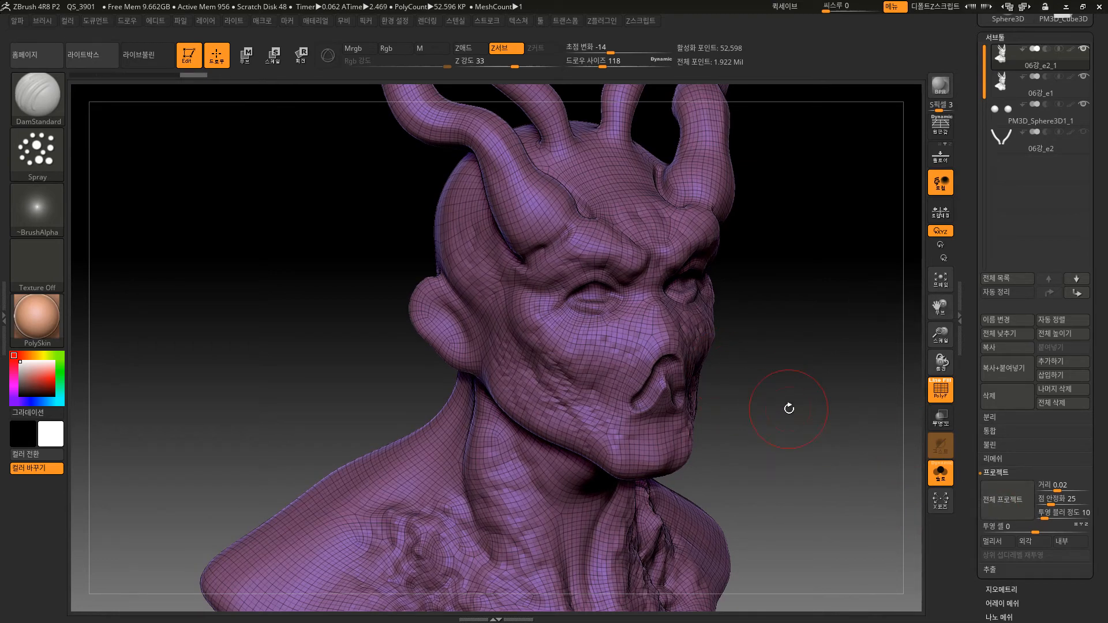
# Hide the polyframe, compare the copy before and after the projection, and examine its face, neck and chest.
pyautogui.press('shift')
pyautogui.hotkey('shift', 'f')
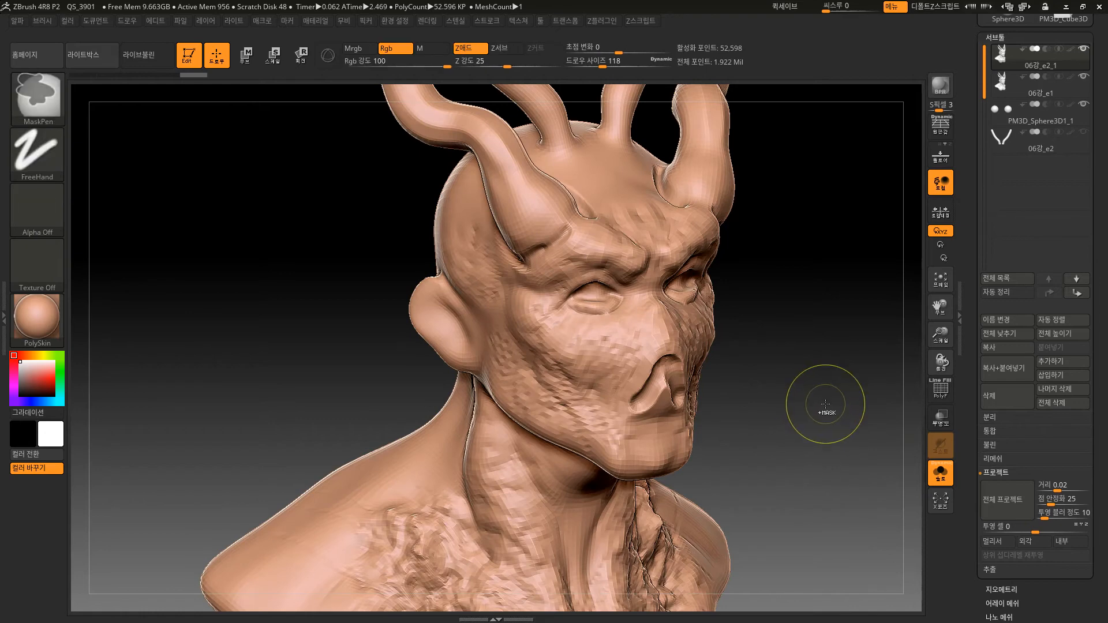
pyautogui.hotkey('ctrl', 'z')
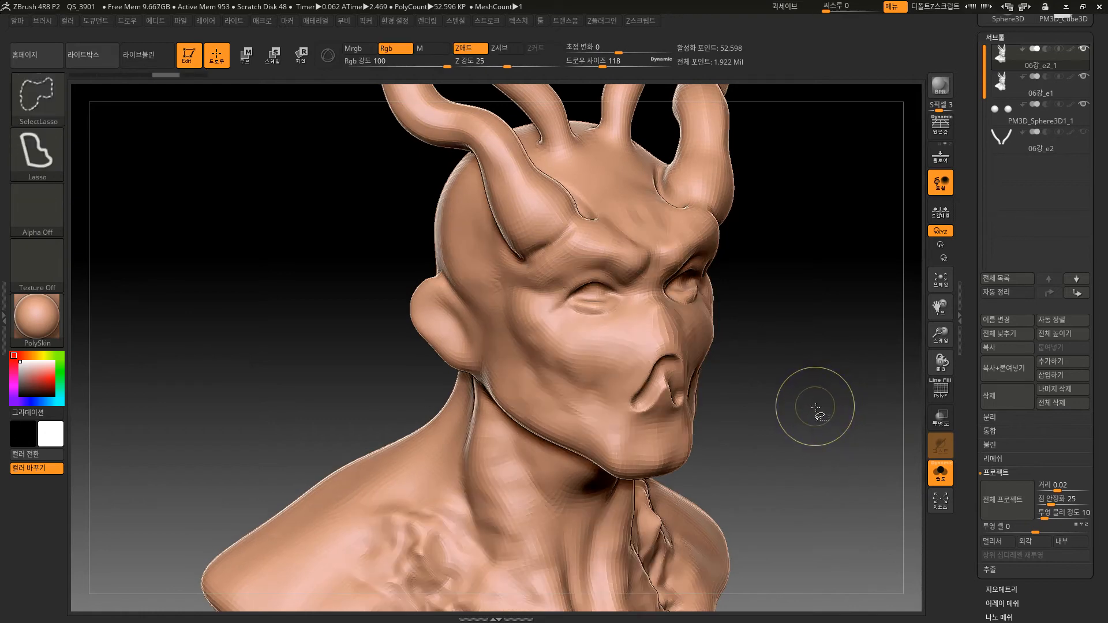
pyautogui.hotkey('ctrl', 'shift', 'z')
pyautogui.keyDown('alt'); pyautogui.moveTo(792, 449); pyautogui.dragTo(801, 334); pyautogui.keyUp('alt')
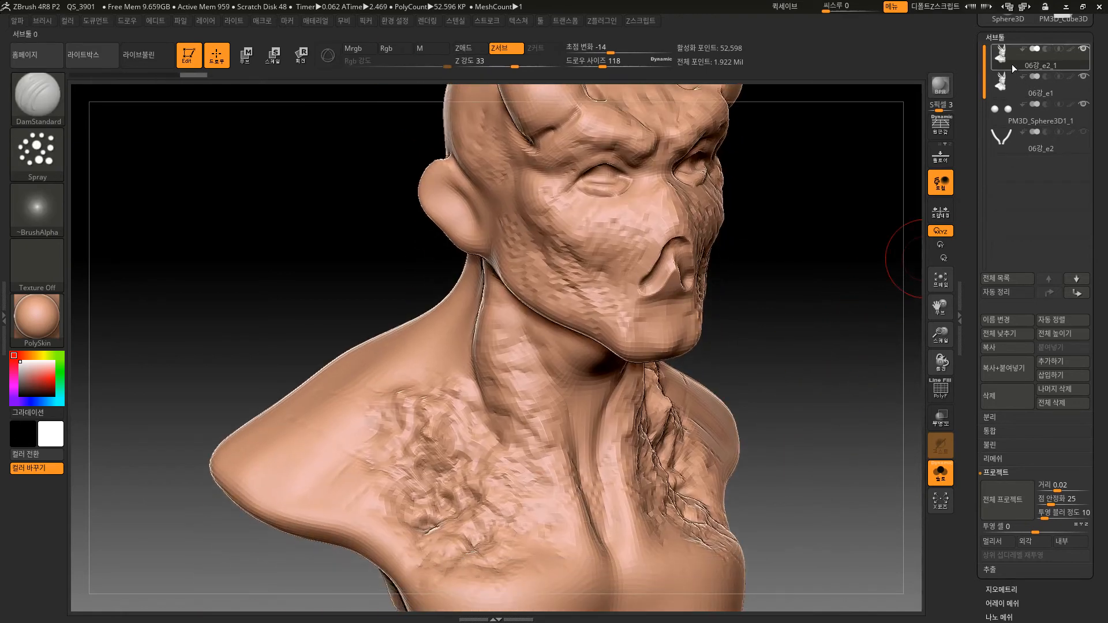
pyautogui.moveTo(1005, 85)
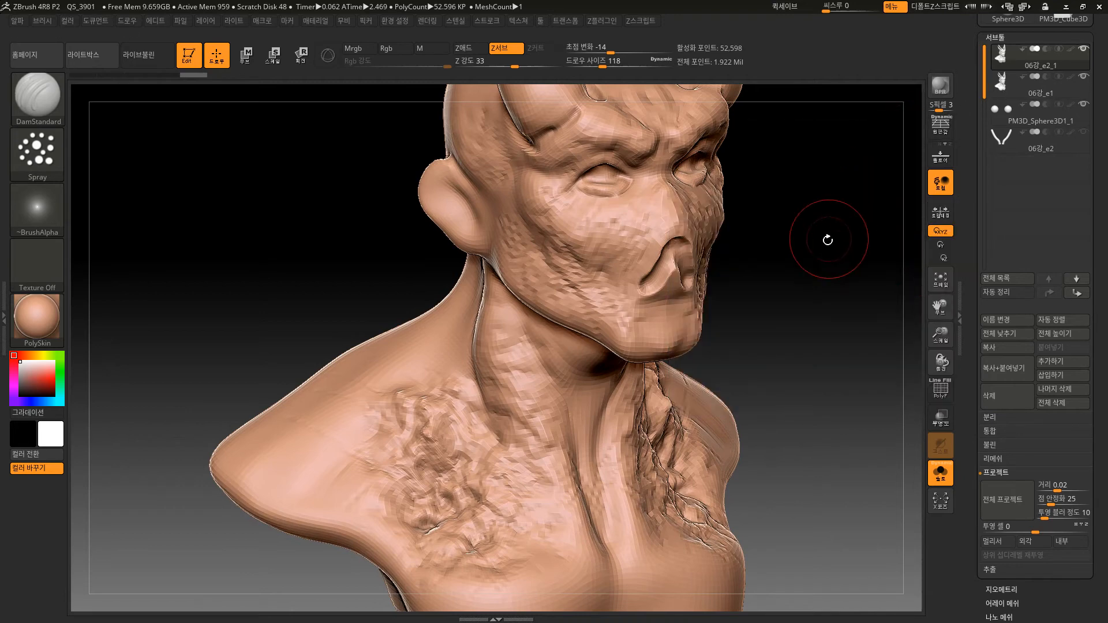
pyautogui.moveTo(843, 314)
pyautogui.mouseDown()
pyautogui.moveTo(824, 366)
pyautogui.moveTo(829, 383)
pyautogui.moveTo(841, 372)
pyautogui.moveTo(831, 421)
pyautogui.moveTo(802, 368)
pyautogui.mouseUp()
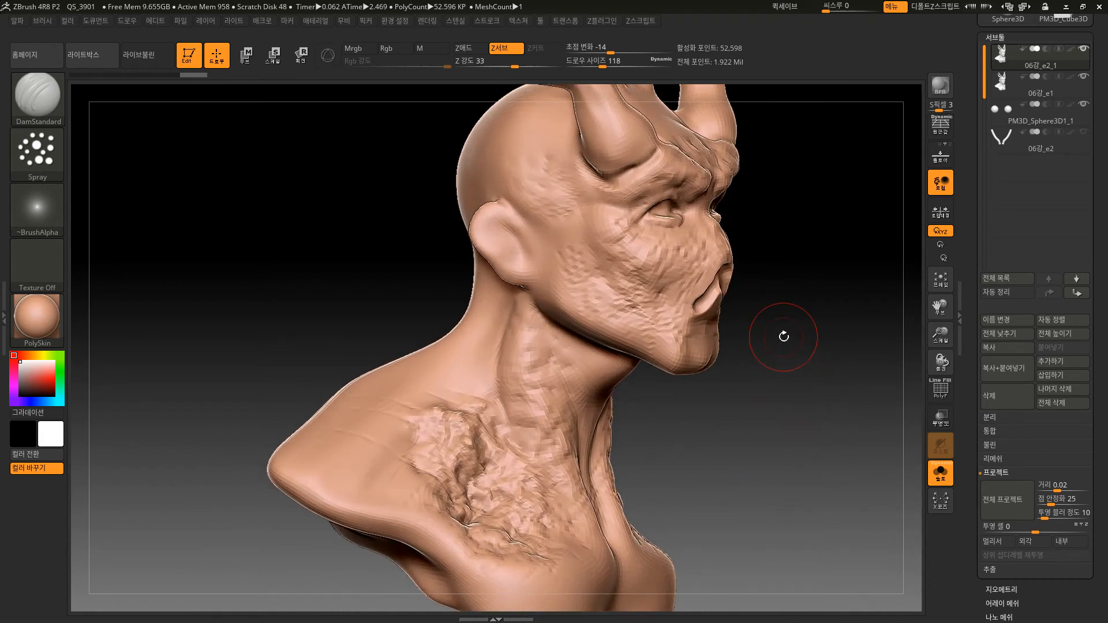
pyautogui.moveTo(795, 469); pyautogui.dragTo(805, 525)
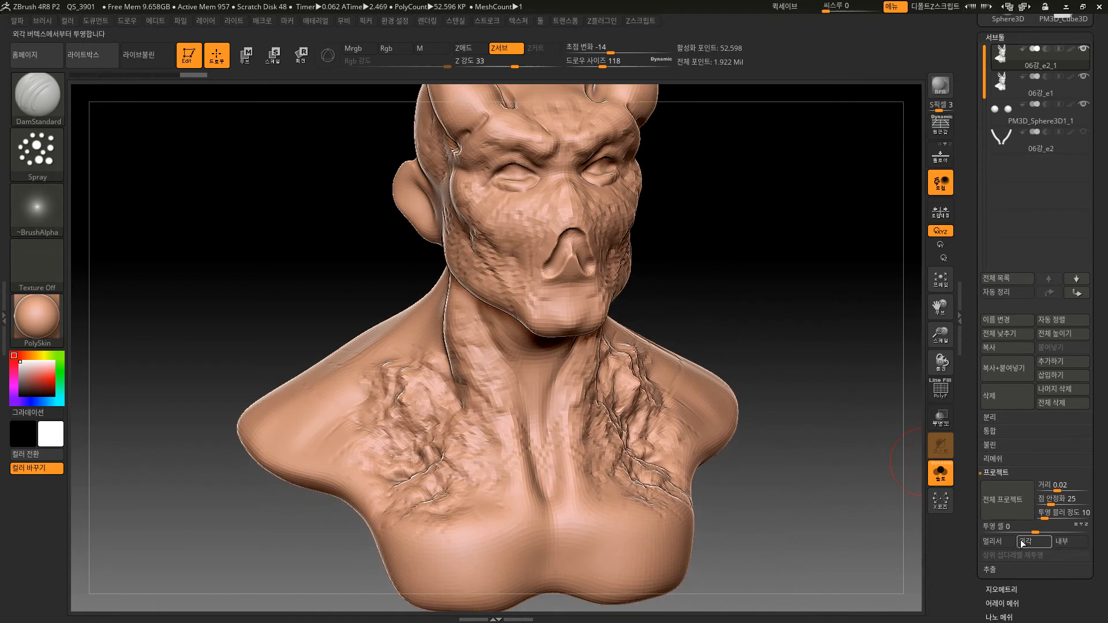
# Divide the bust copy 06강_e2_1 once more to subdivision level 3.
pyautogui.scroll(-2, 1031, 554)
pyautogui.scroll(-2, 1040, 537)
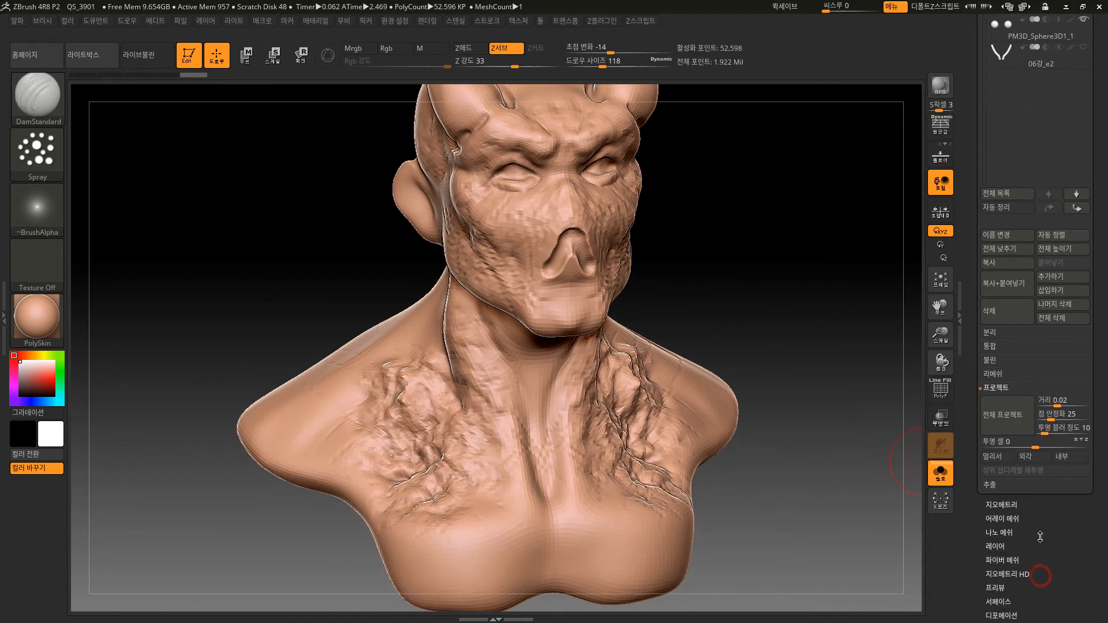
pyautogui.click(1005, 506)
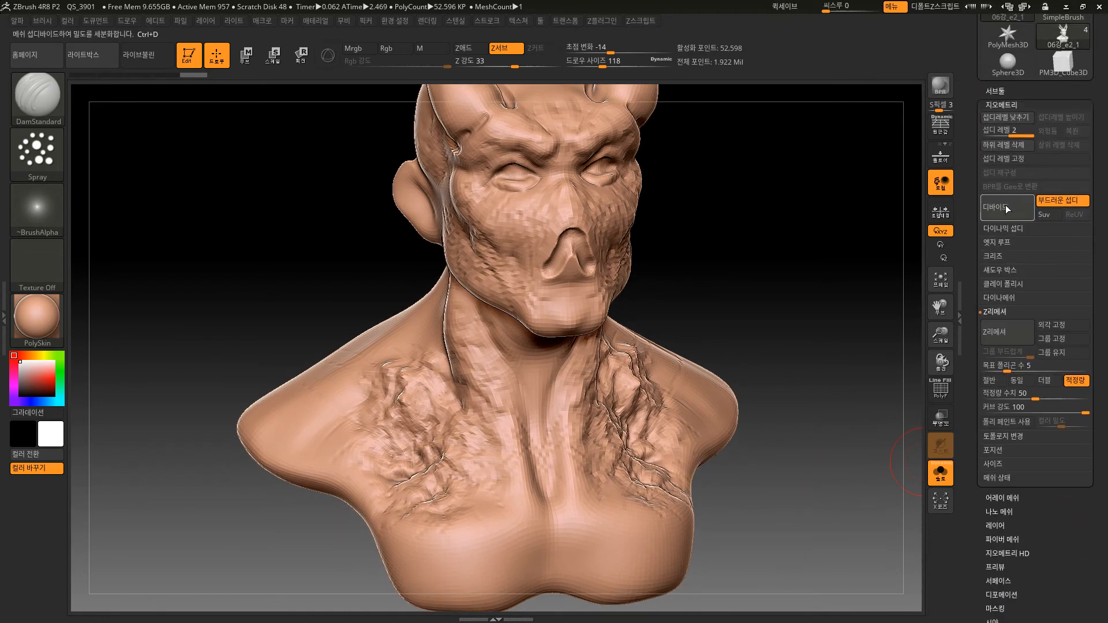
pyautogui.click(1006, 208)
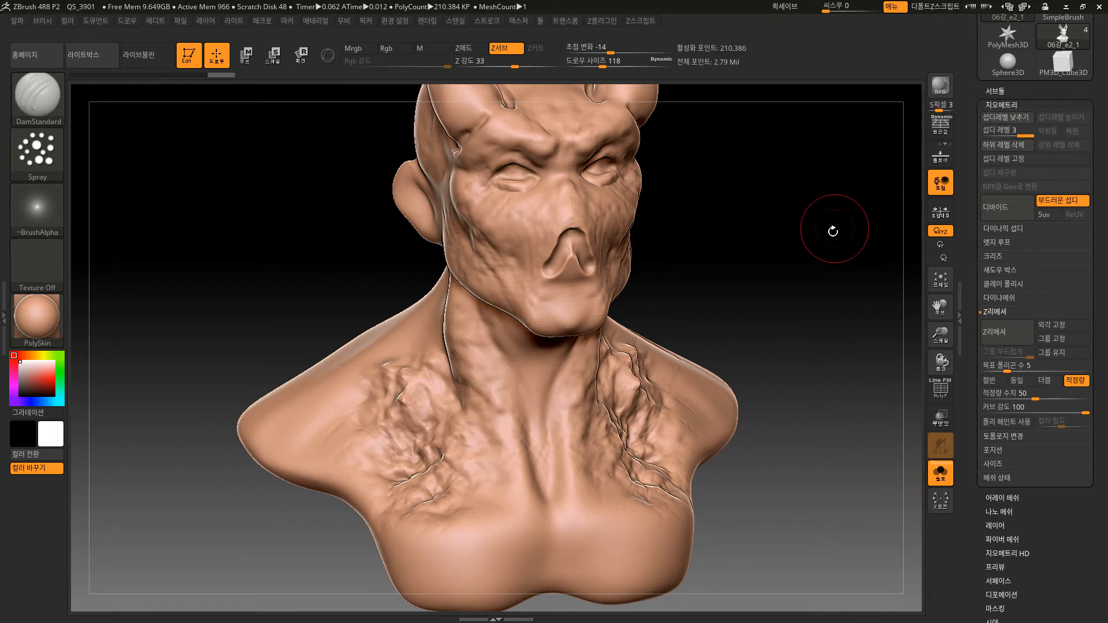
# Project all detail onto the bust copy at subdivision level 3 with a distance of 0.02.
pyautogui.click(1016, 91)
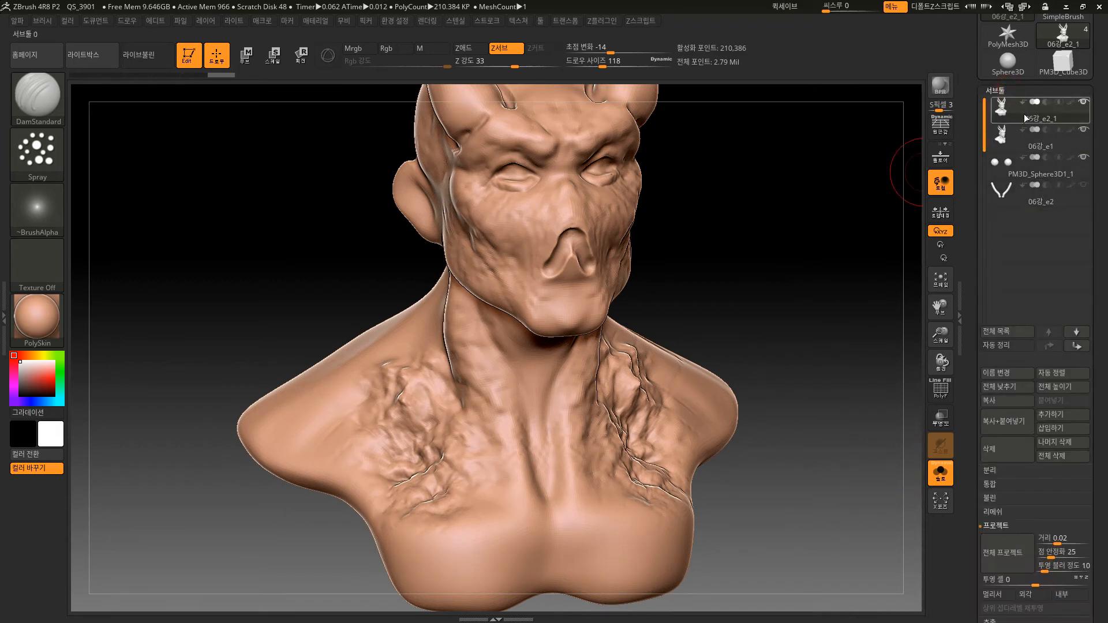
pyautogui.scroll(-3, 1004, 392)
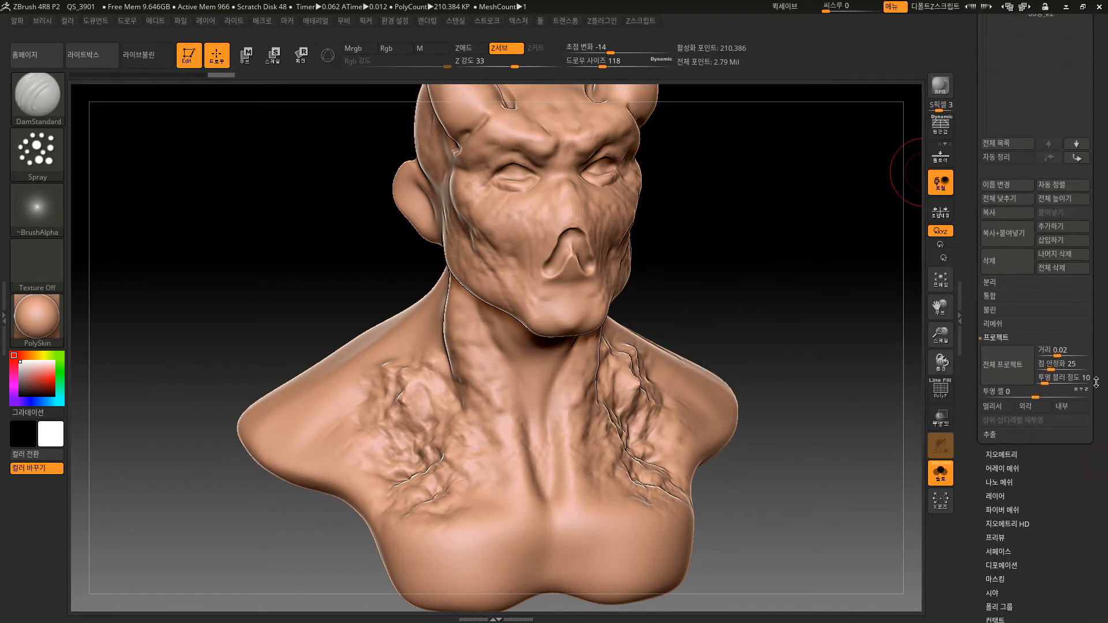
pyautogui.click(1002, 385)
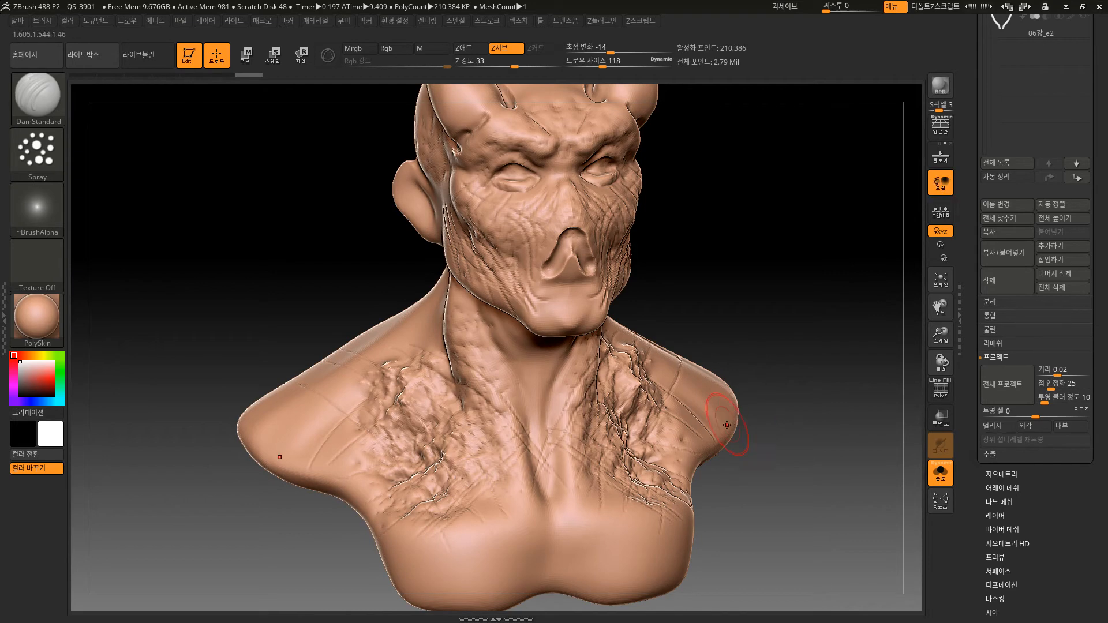
pyautogui.moveTo(774, 477)
pyautogui.mouseDown()
pyautogui.moveTo(791, 478)
pyautogui.moveTo(786, 485)
pyautogui.mouseUp()
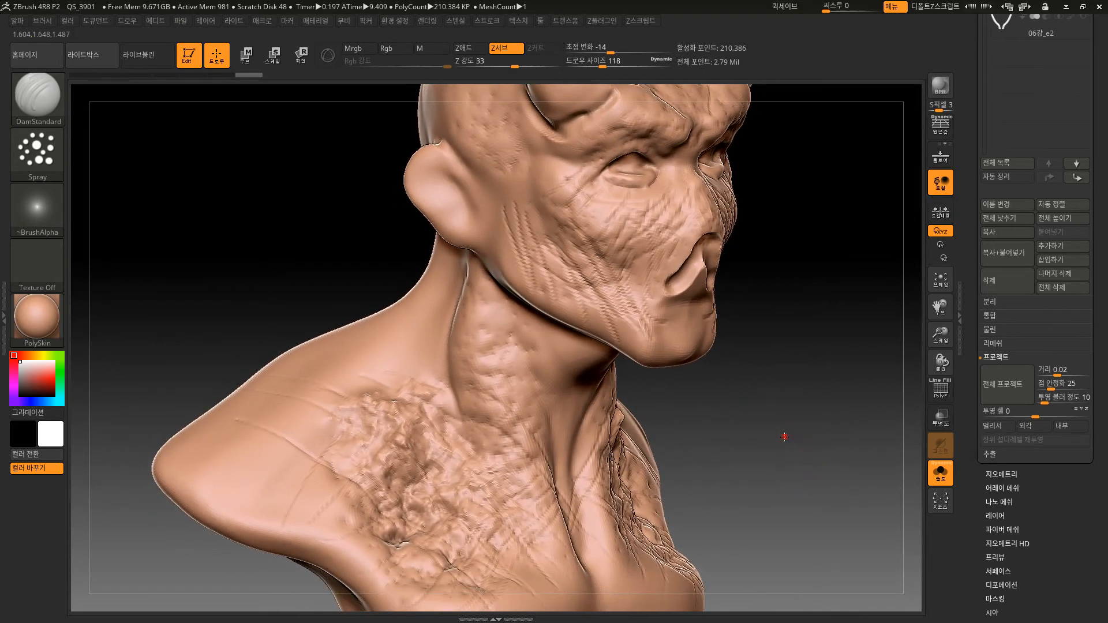
pyautogui.moveTo(785, 438)
pyautogui.keyDown('alt'); pyautogui.mouseDown()
pyautogui.moveTo(791, 474)
pyautogui.moveTo(796, 404)
pyautogui.moveTo(800, 444)
pyautogui.mouseUp(); pyautogui.keyUp('alt')
# Check the polygon count of 06강_e2_1 and divide the copy again to subdivision level 4.
pyautogui.moveTo(1097, 163); pyautogui.dragTo(1090, 359)
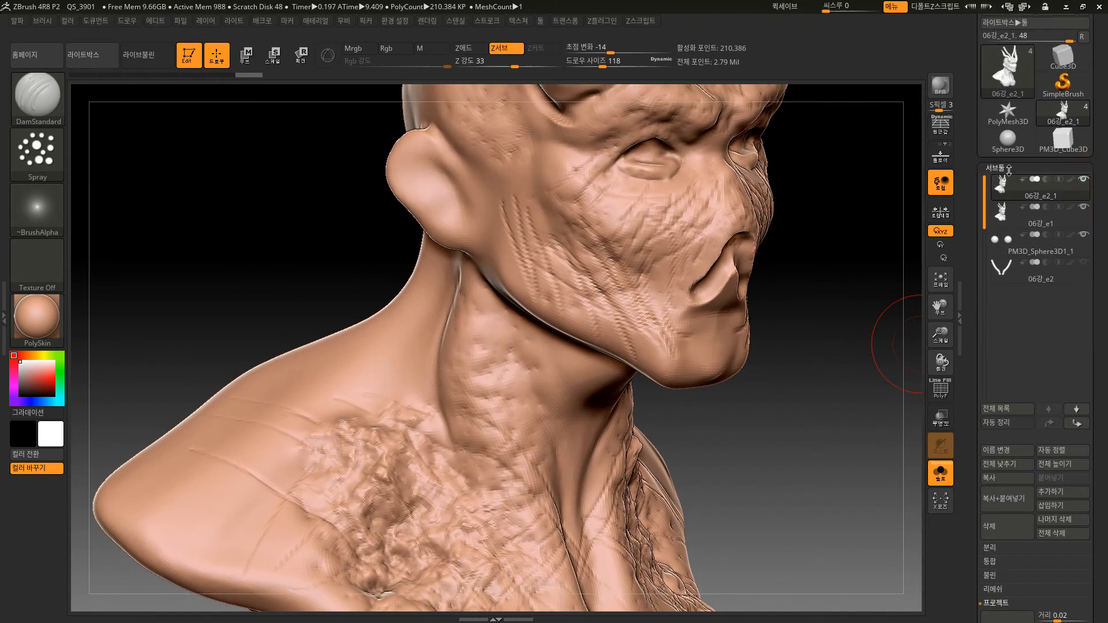
pyautogui.moveTo(1006, 186)
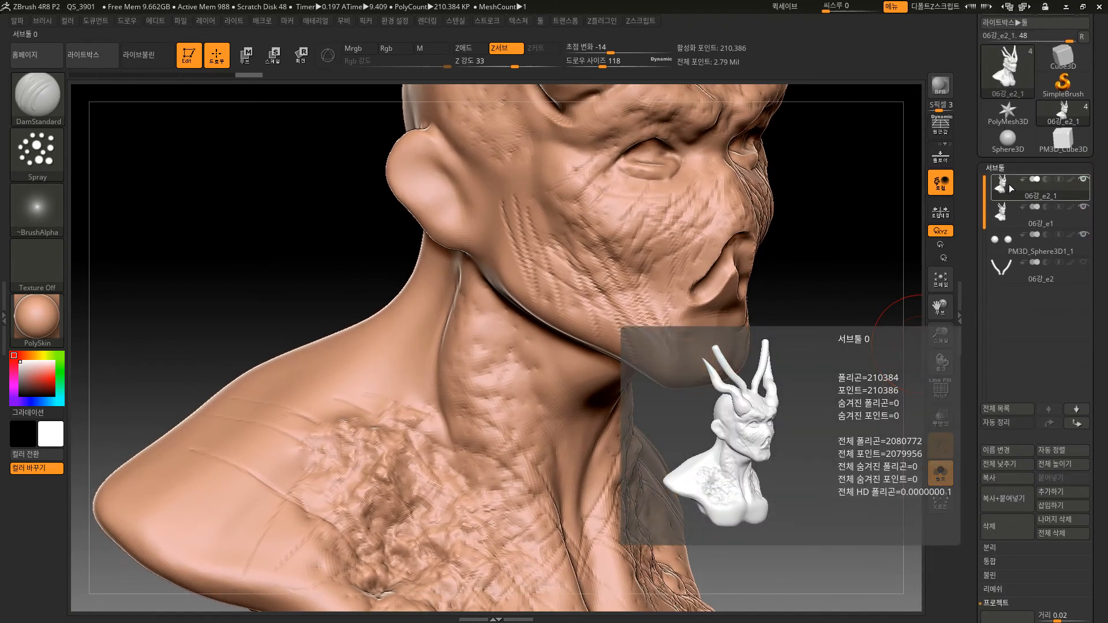
pyautogui.keyDown('alt'); pyautogui.moveTo(829, 482); pyautogui.dragTo(837, 364); pyautogui.keyUp('alt')
pyautogui.moveTo(837, 453)
pyautogui.mouseDown()
pyautogui.moveTo(801, 451)
pyautogui.moveTo(844, 447)
pyautogui.moveTo(835, 467)
pyautogui.moveTo(831, 448)
pyautogui.moveTo(831, 465)
pyautogui.mouseUp()
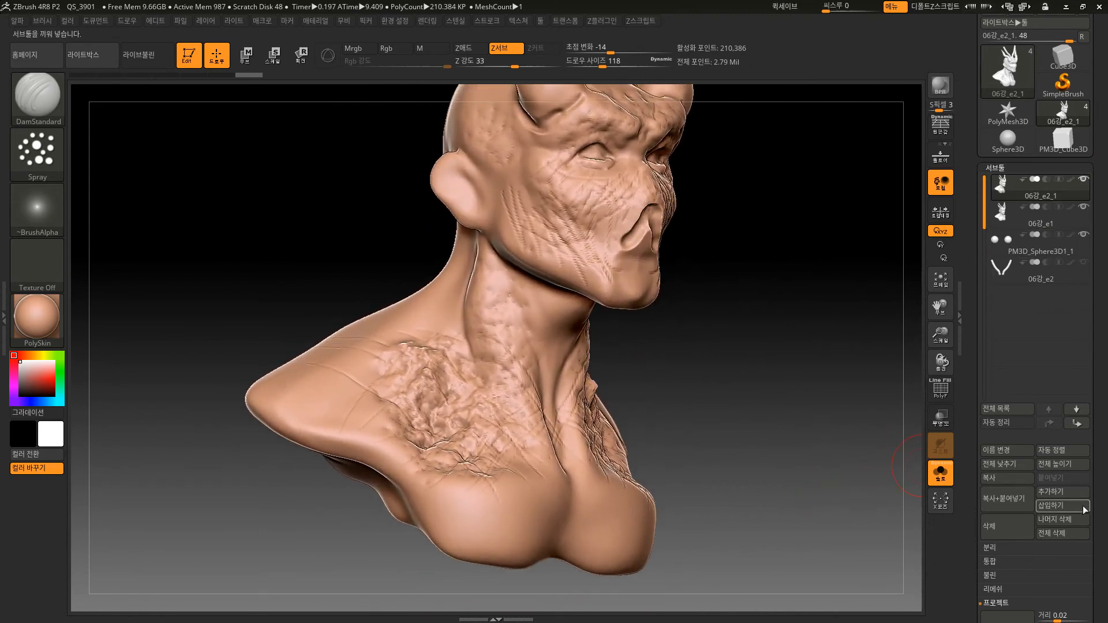
pyautogui.moveTo(1100, 512); pyautogui.dragTo(1084, 412)
pyautogui.click(1008, 428)
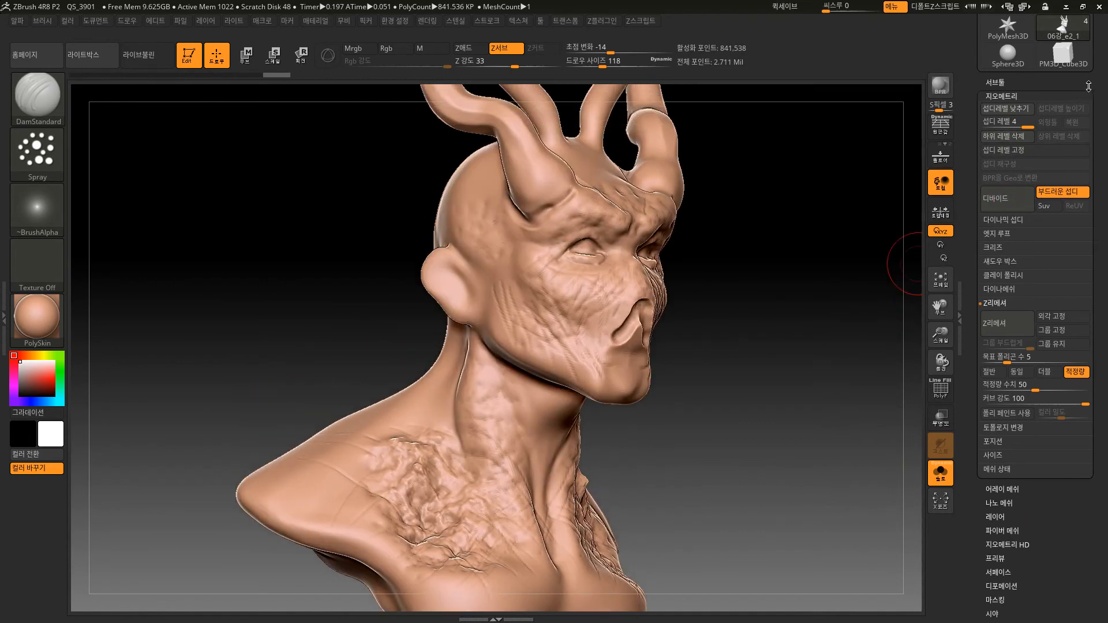
pyautogui.moveTo(1100, 104); pyautogui.dragTo(1094, 174)
pyautogui.moveTo(1011, 152)
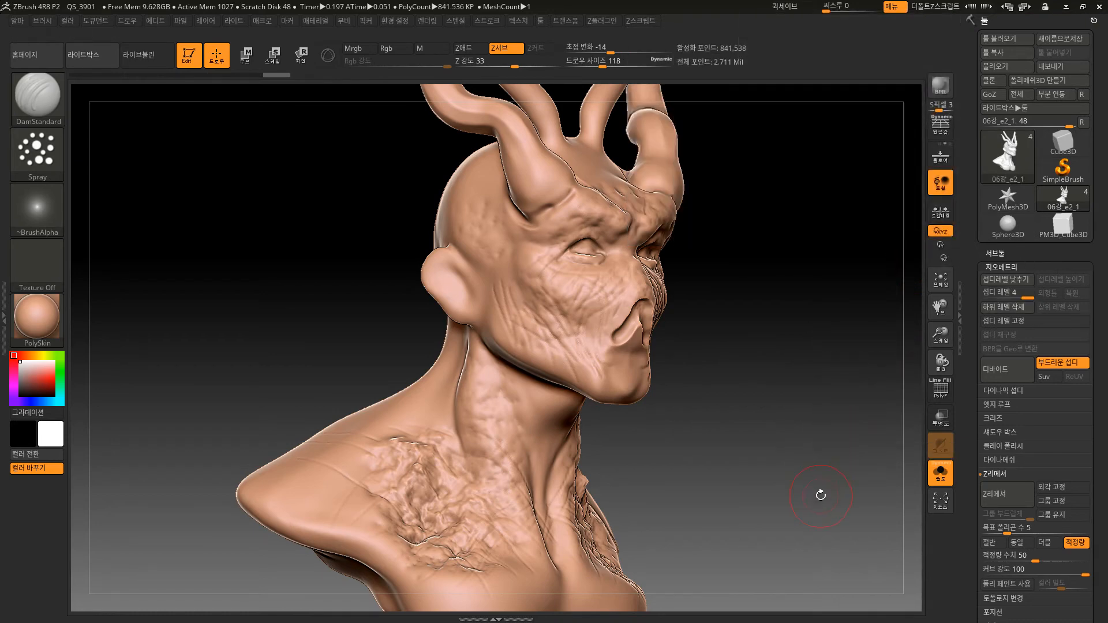
# Project all detail onto the bust copy at subdivision level 4 and check it from the front.
pyautogui.keyDown('alt'); pyautogui.moveTo(821, 495); pyautogui.dragTo(826, 462); pyautogui.keyUp('alt')
pyautogui.click(1010, 251)
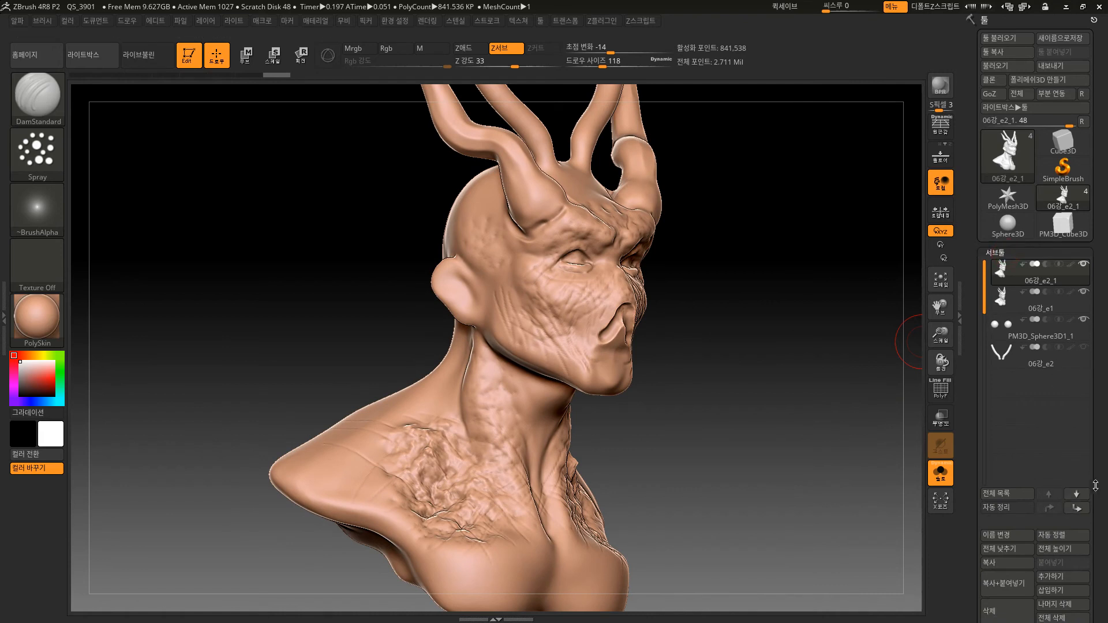
pyautogui.moveTo(1097, 487); pyautogui.dragTo(1102, 384)
pyautogui.click(1003, 467)
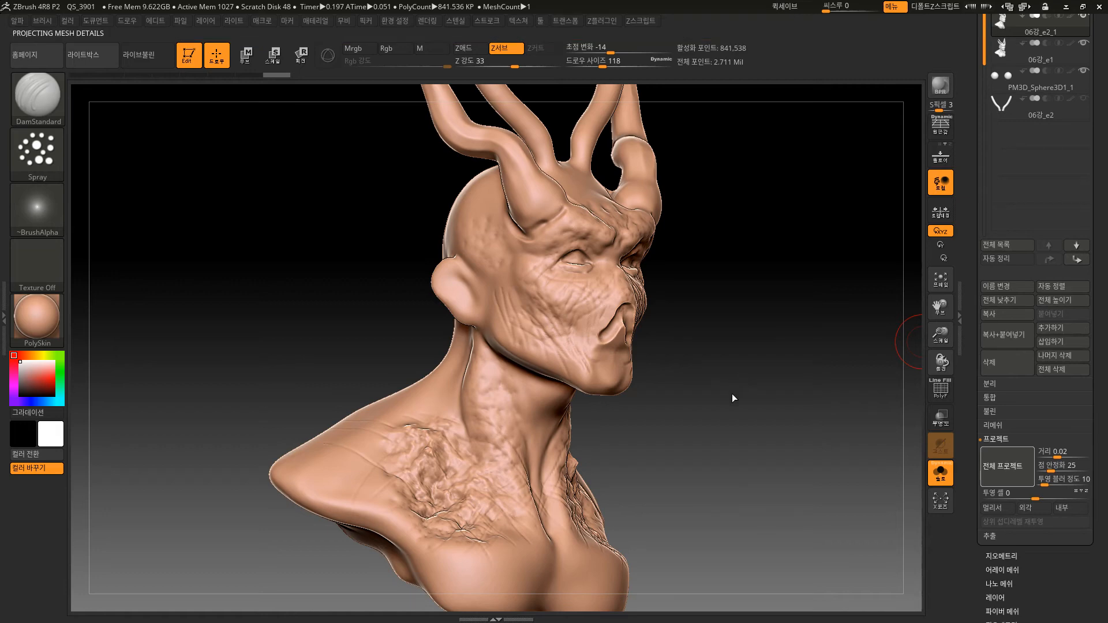
pyautogui.moveTo(710, 426); pyautogui.dragTo(726, 548)
pyautogui.keyDown('alt'); pyautogui.moveTo(800, 534); pyautogui.dragTo(800, 507); pyautogui.keyUp('alt')
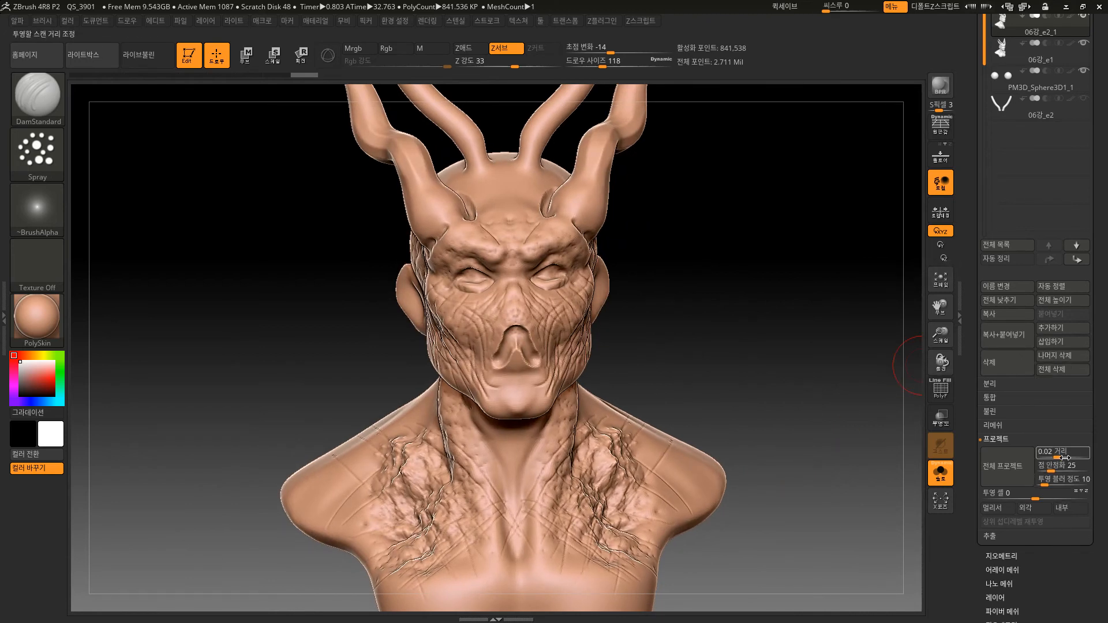
# Try projecting all detail onto the level 4 copy with the projection distance raised to 0.05063, and examine the face.
pyautogui.moveTo(1060, 457); pyautogui.dragTo(1063, 458)
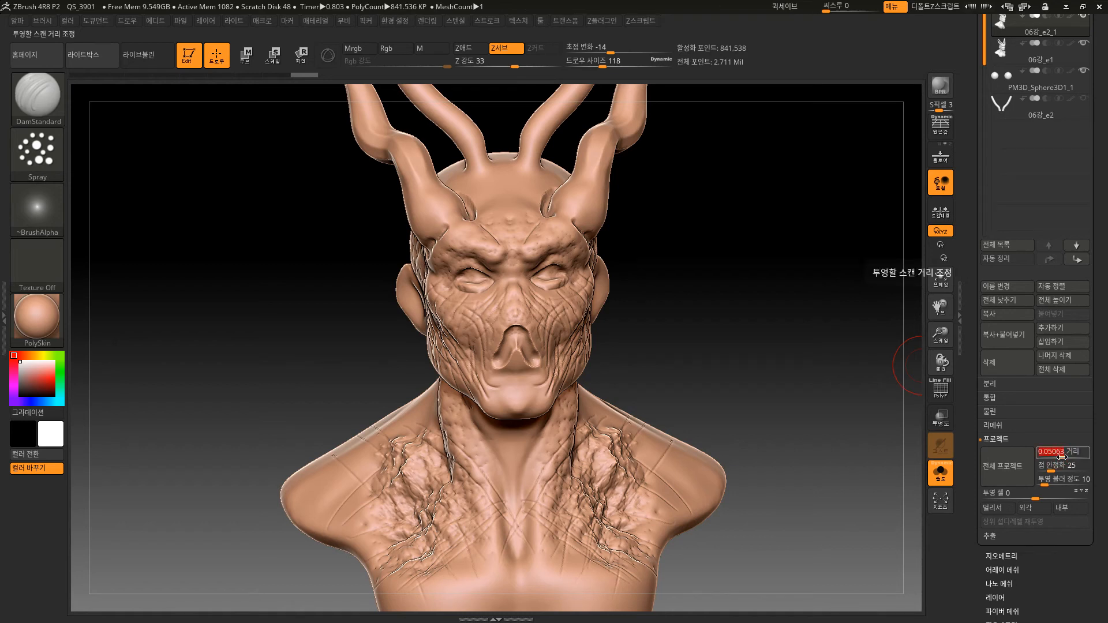
pyautogui.click(1003, 462)
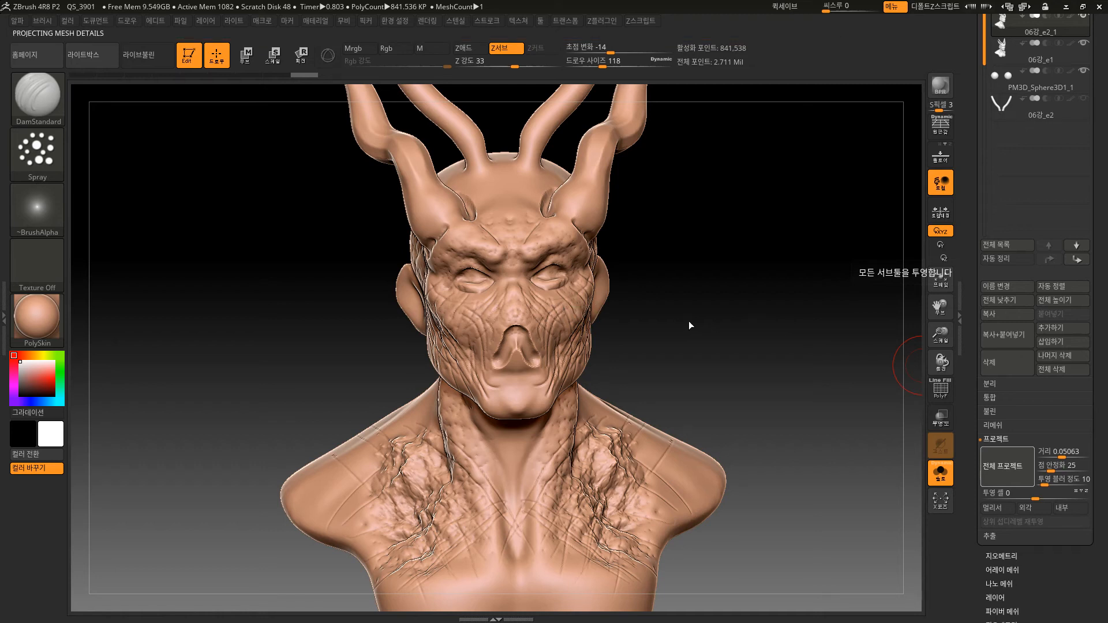
pyautogui.moveTo(736, 388); pyautogui.dragTo(773, 442)
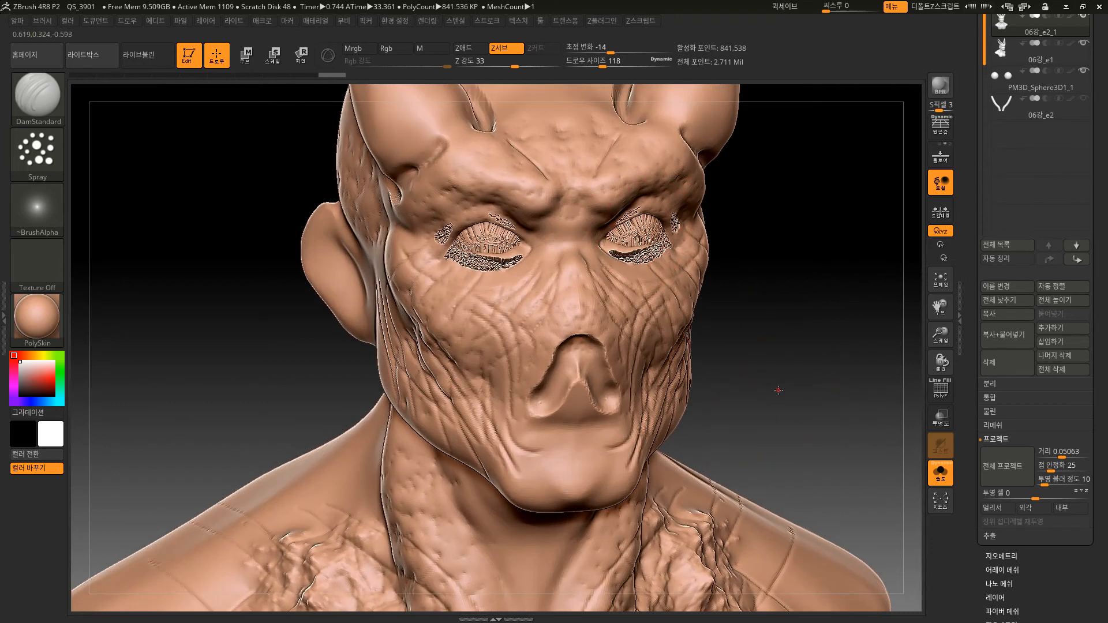
pyautogui.keyDown('alt'); pyautogui.moveTo(779, 387); pyautogui.dragTo(805, 367); pyautogui.keyUp('alt')
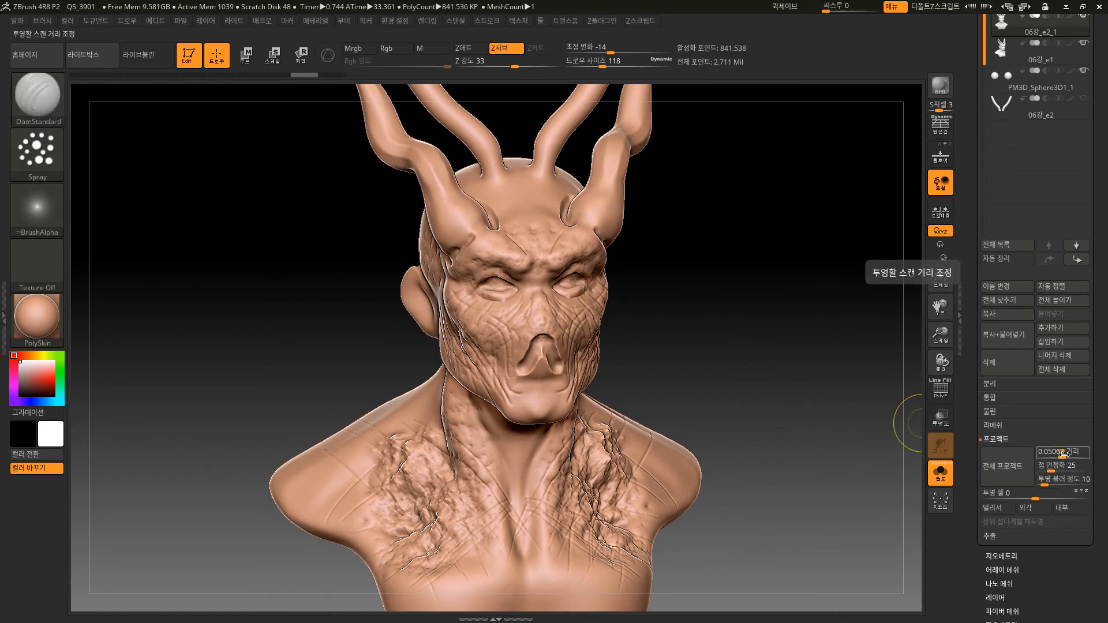
# Set the projection distance back to 0.02.
pyautogui.keyDown('alt'); pyautogui.moveTo(733, 379); pyautogui.dragTo(757, 398); pyautogui.keyUp('alt')
pyautogui.moveTo(1072, 449); pyautogui.dragTo(1065, 446)
pyautogui.write('0.02')
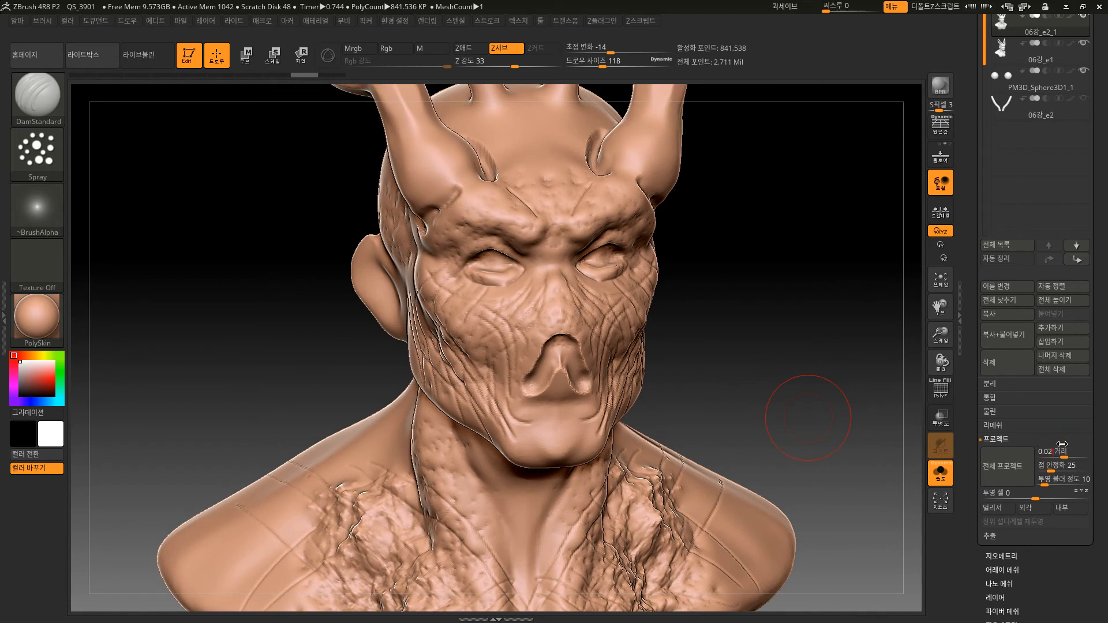
pyautogui.press('Return')
# Check the polygon count of 06강_e2_1 and divide the copy again to subdivision level 5.
pyautogui.moveTo(745, 336); pyautogui.dragTo(768, 354)
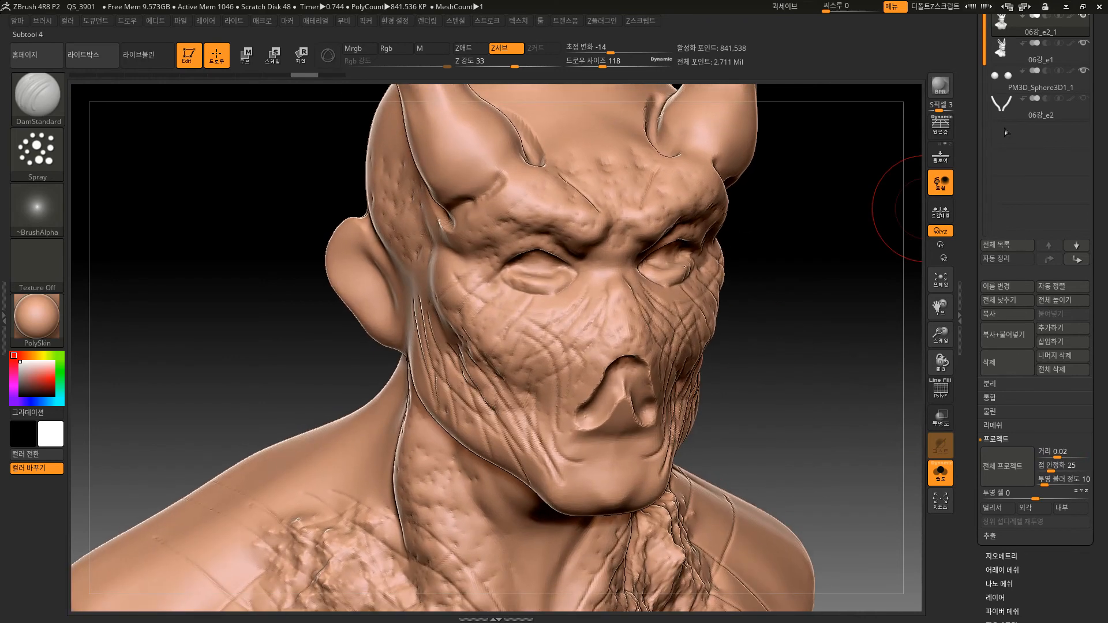
pyautogui.moveTo(1056, 49)
pyautogui.moveTo(1029, 25)
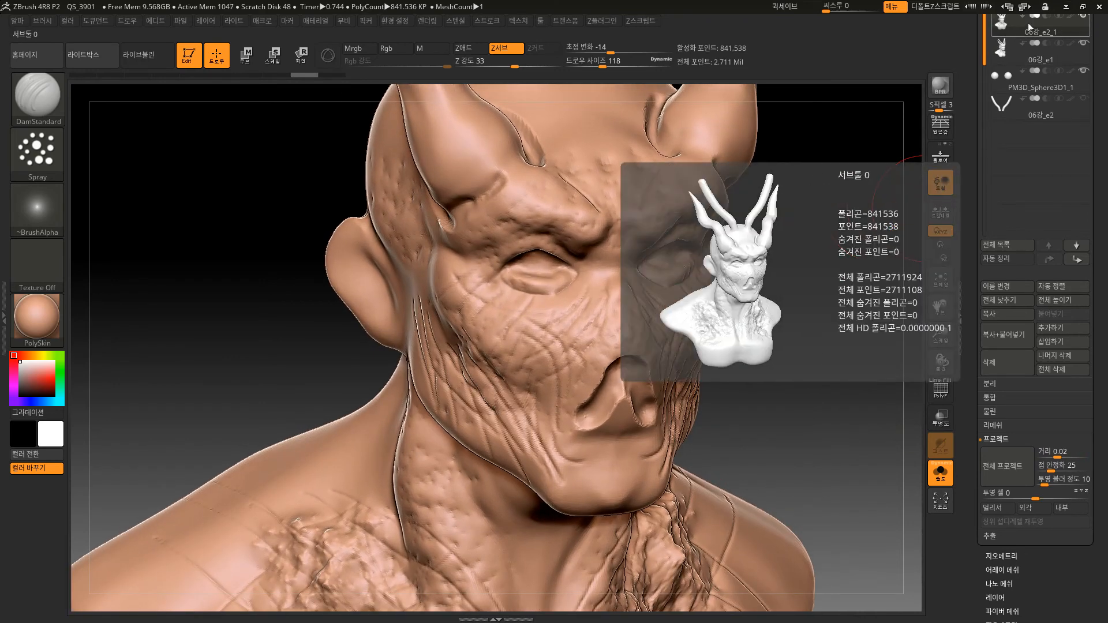
pyautogui.keyDown('alt'); pyautogui.moveTo(849, 401); pyautogui.dragTo(841, 364); pyautogui.keyUp('alt')
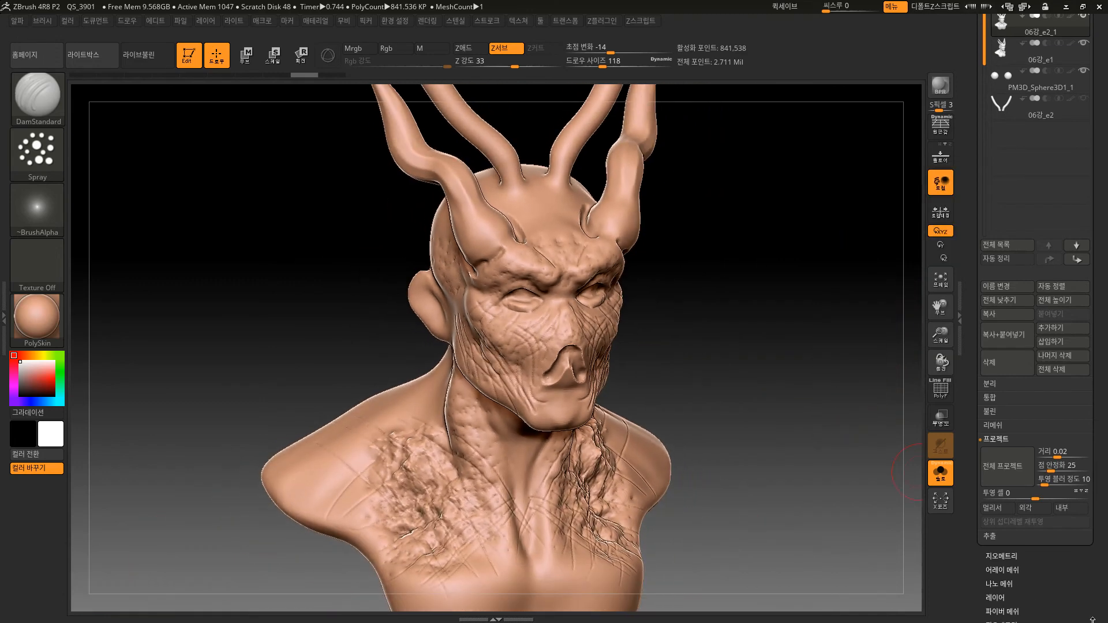
pyautogui.moveTo(1068, 579); pyautogui.dragTo(1060, 561)
pyautogui.click(1004, 536)
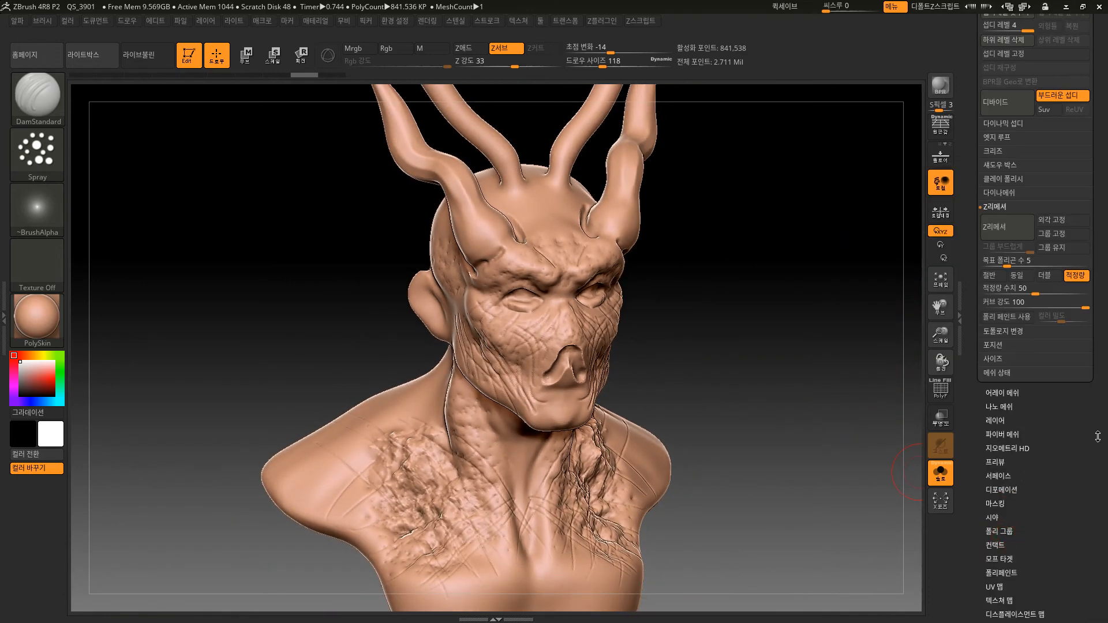
pyautogui.moveTo(1097, 440); pyautogui.dragTo(1091, 499)
pyautogui.click(1008, 173)
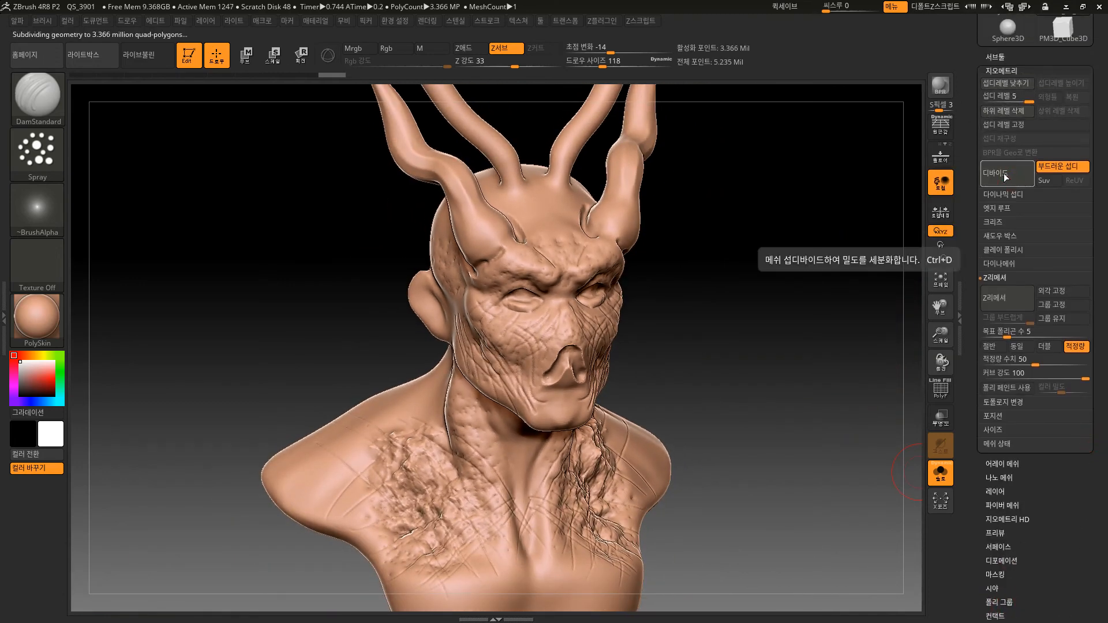
# Project all detail onto the bust copy at subdivision level 5 with a distance of 0.02.
pyautogui.click(1002, 57)
pyautogui.click(1009, 522)
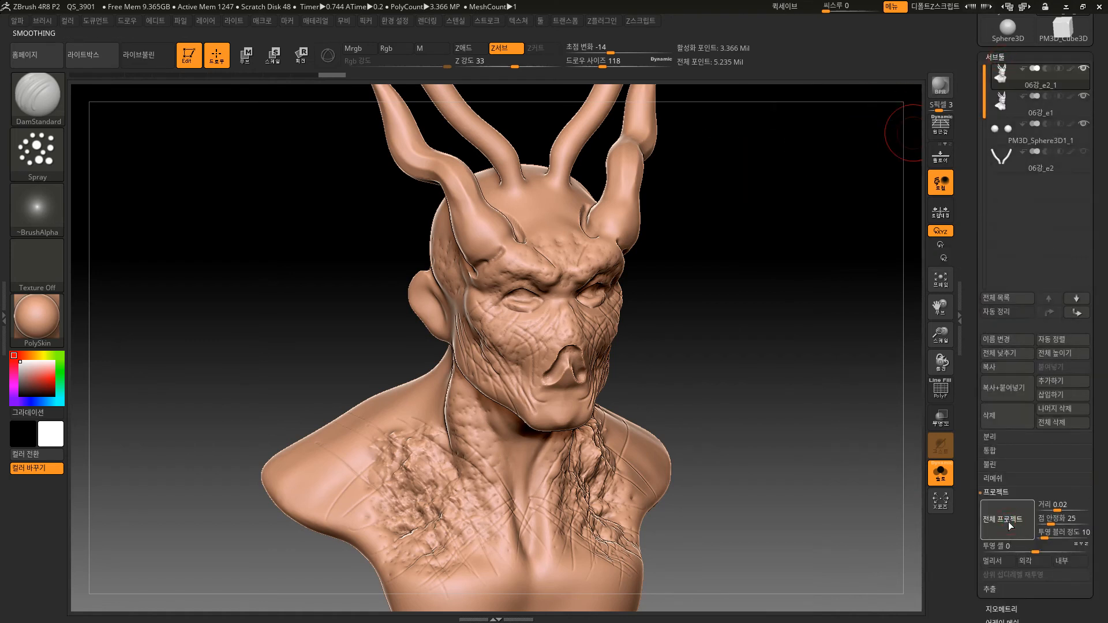